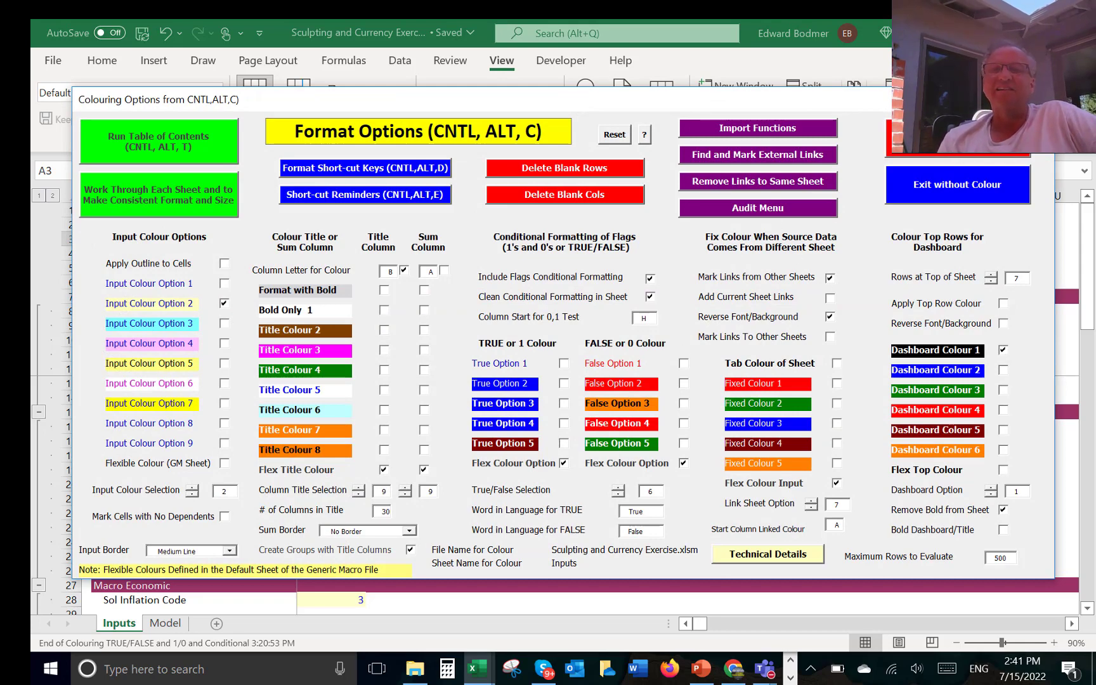
Step: Apply the chosen colour format options to the Inputs sheet
{"action": "left_click", "coordinate": [958, 138]}
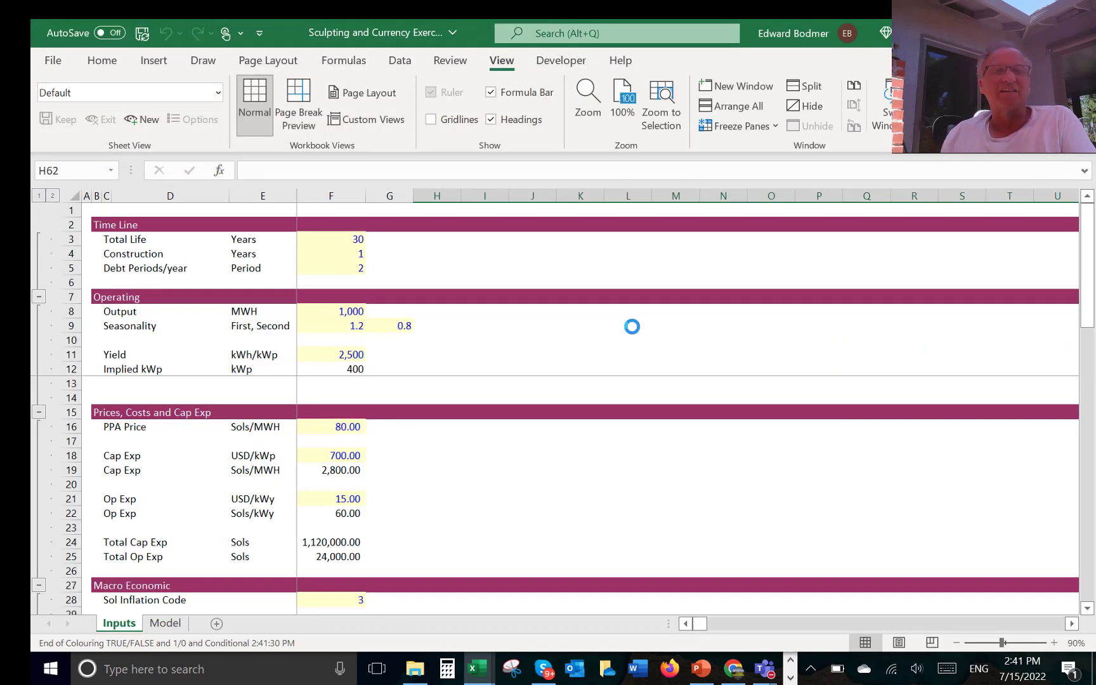
{"action": "left_click", "coordinate": [332, 253]}
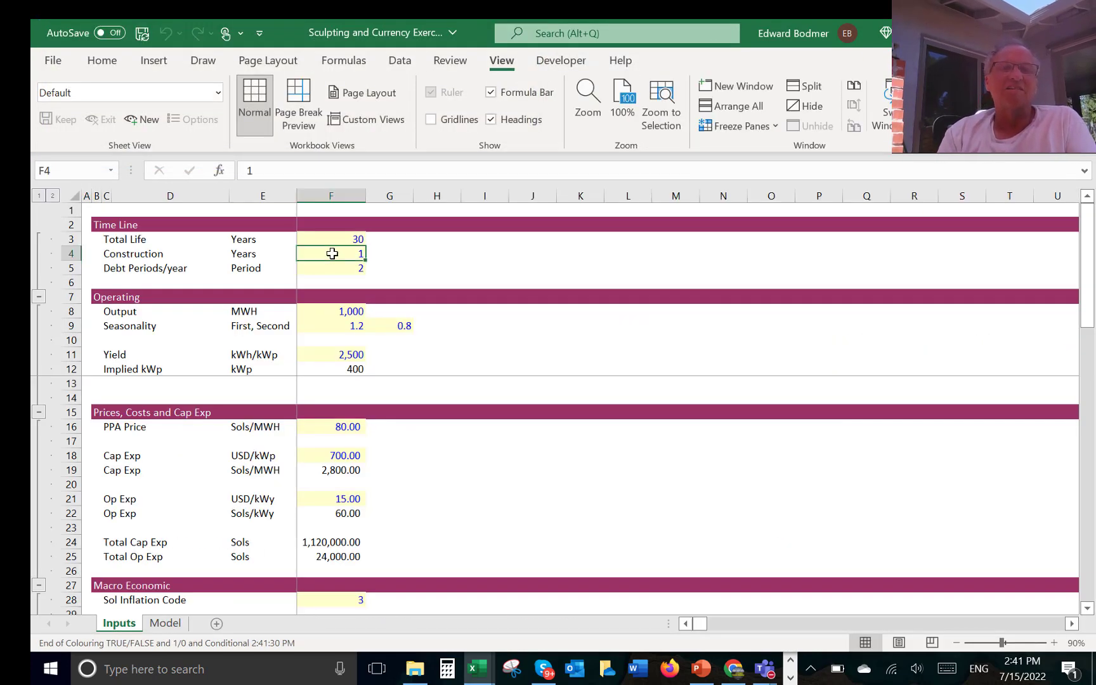
{"action": "key", "text": "Up"}
{"action": "left_click", "coordinate": [331, 253], "text": "ctrl+alt"}
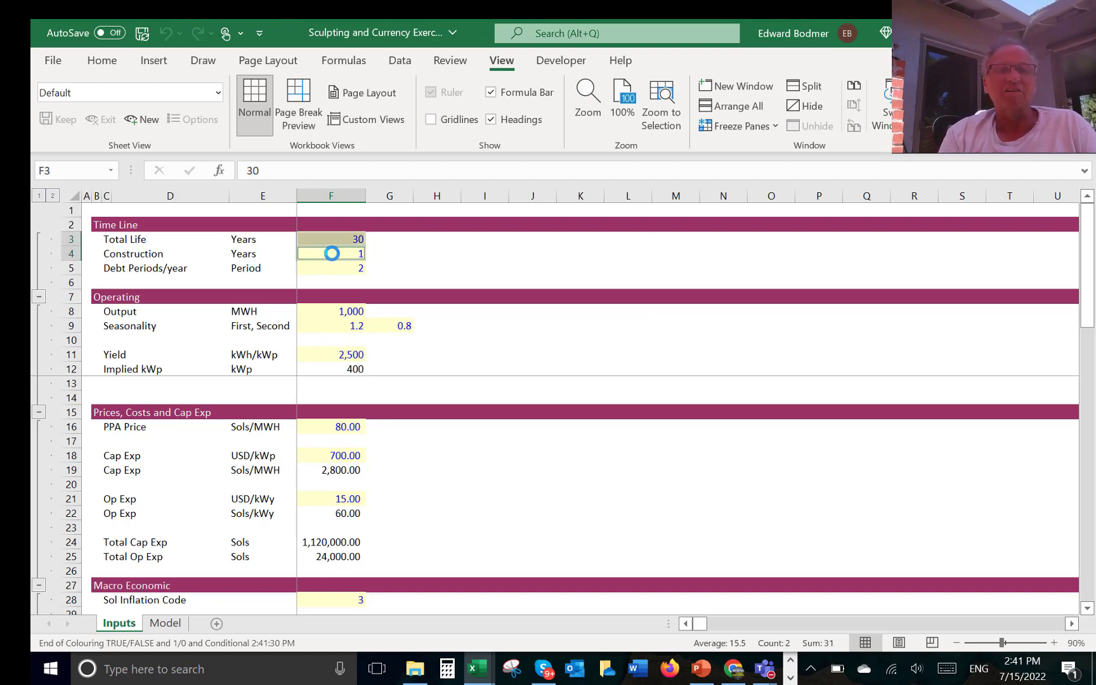
{"action": "key", "text": "ctrl+alt+c"}
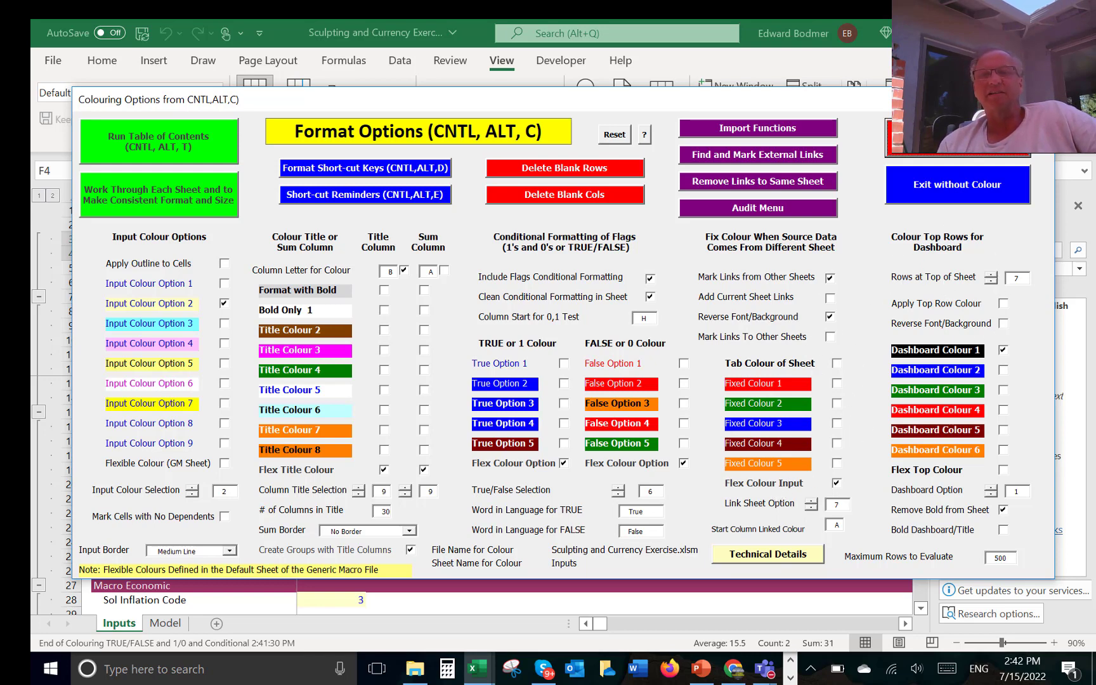
{"action": "left_click", "coordinate": [958, 138]}
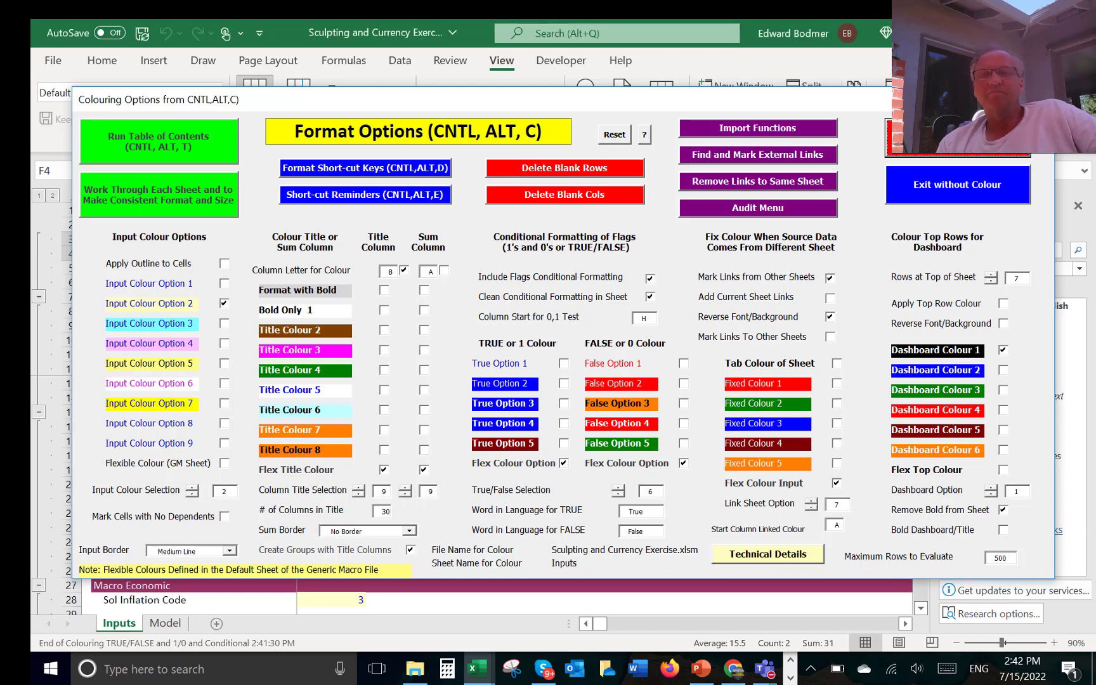
{"action": "left_click", "coordinate": [584, 365]}
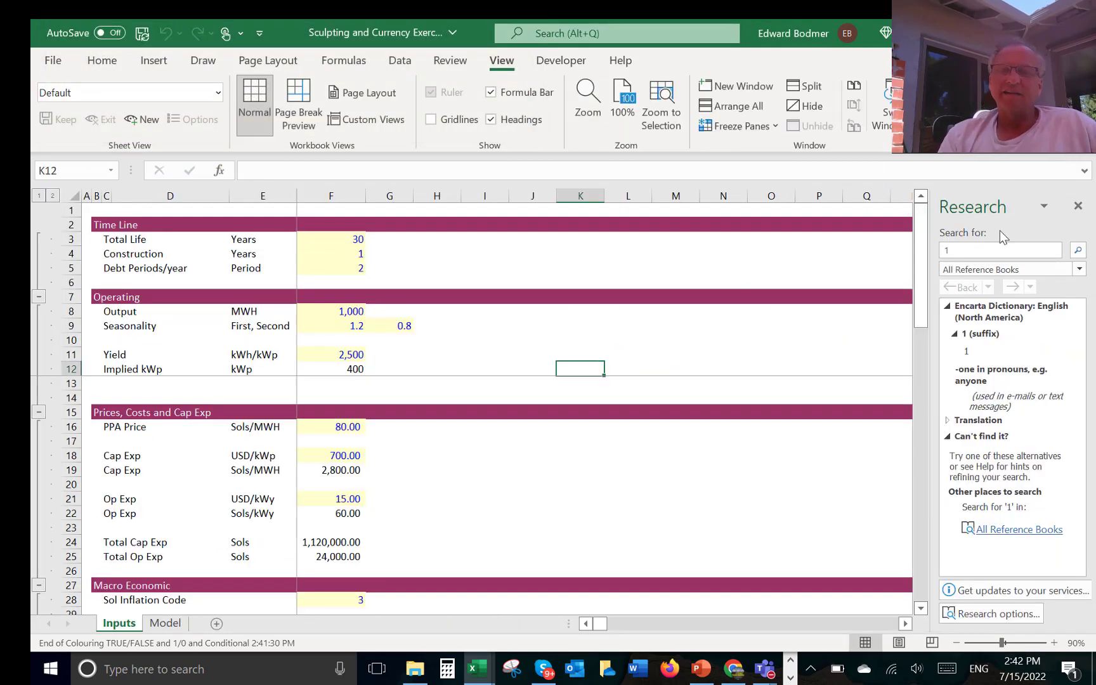
{"action": "left_click", "coordinate": [1077, 206]}
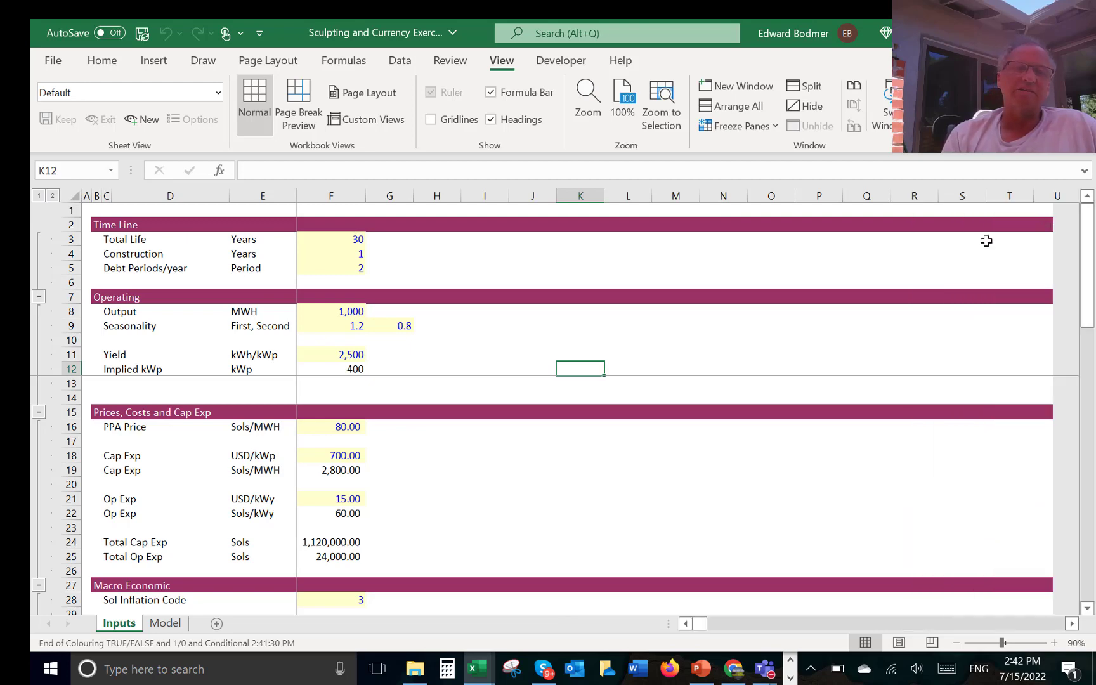
Step: Examine the Operating inputs for output, seasonality and yield, and the formula behind the implied kWp
{"action": "left_click", "coordinate": [331, 323]}
{"action": "key", "text": "Up"}
{"action": "key", "text": "Down"}
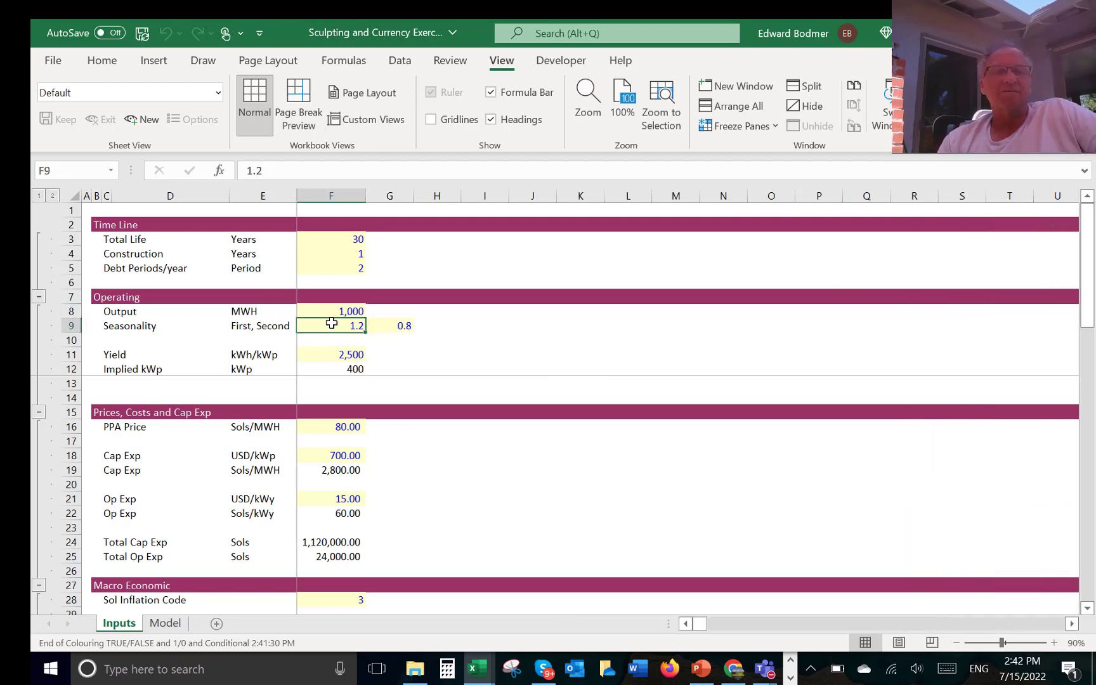
{"action": "key", "text": "Right"}
{"action": "key", "text": "Left"}
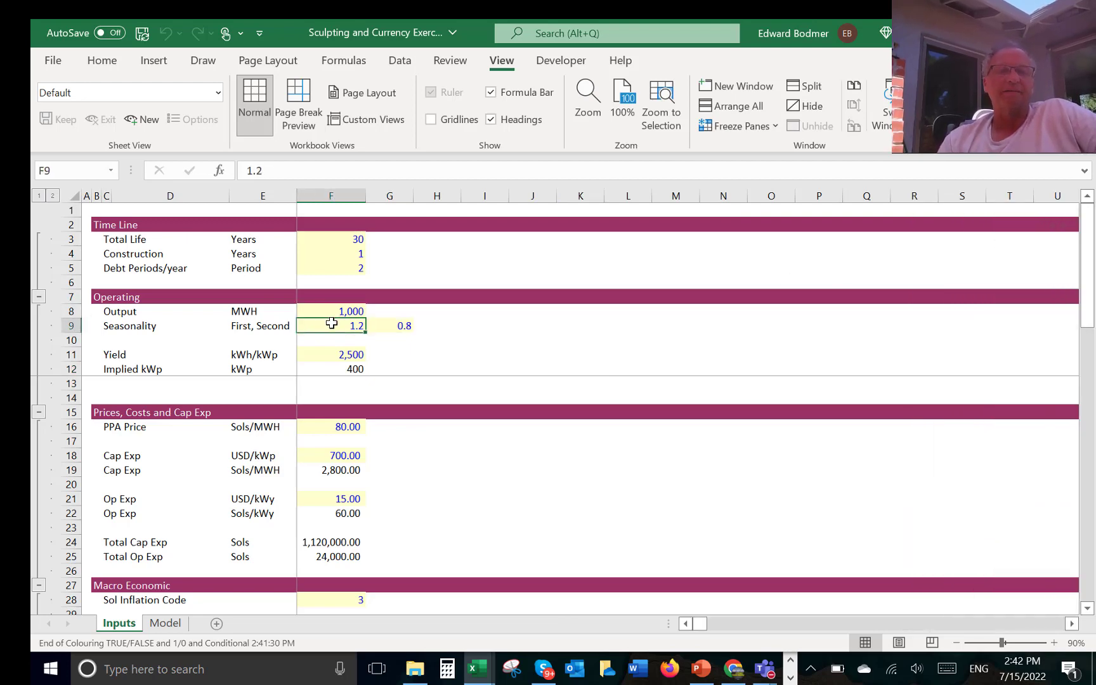
{"action": "key", "text": "Down"}
{"action": "key", "text": "Down"}
{"action": "key", "text": "Down"}
{"action": "key", "text": "Up"}
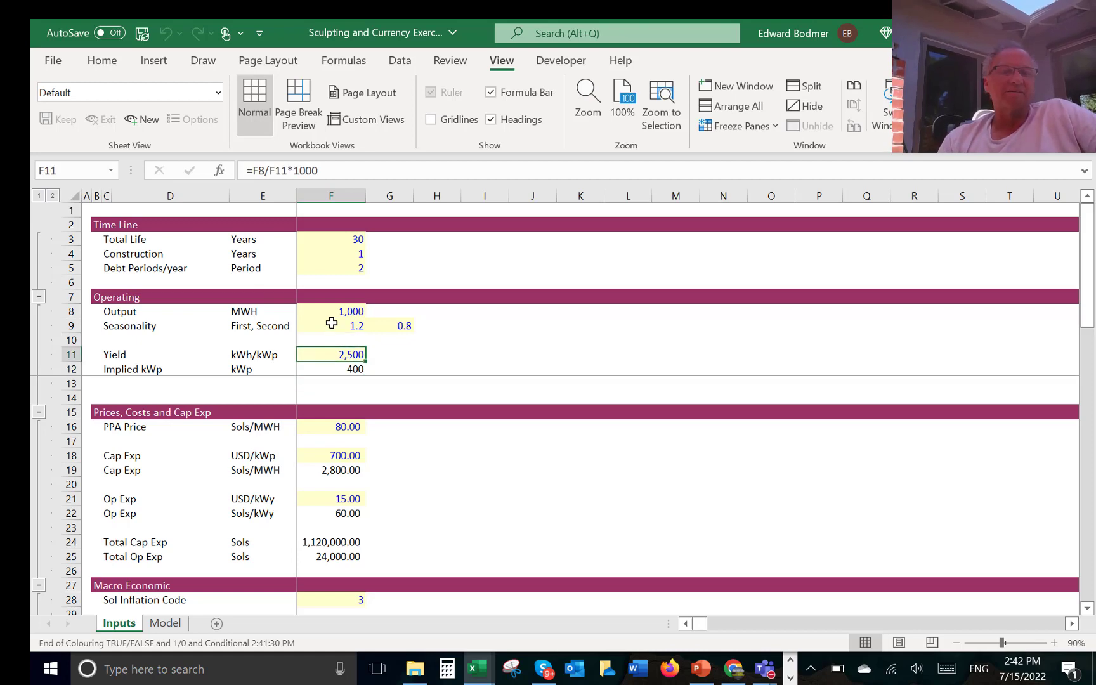
{"action": "key", "text": "Down"}
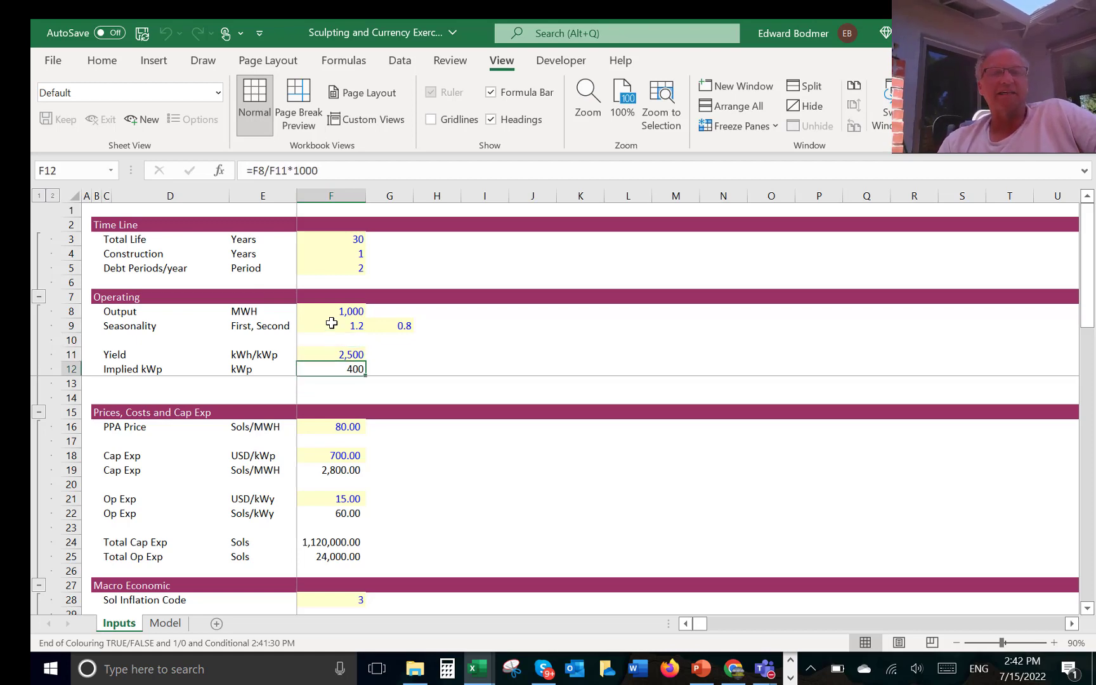
{"action": "key", "text": "Up"}
{"action": "key", "text": "Up"}
{"action": "key", "text": "Up"}
{"action": "key", "text": "Up"}
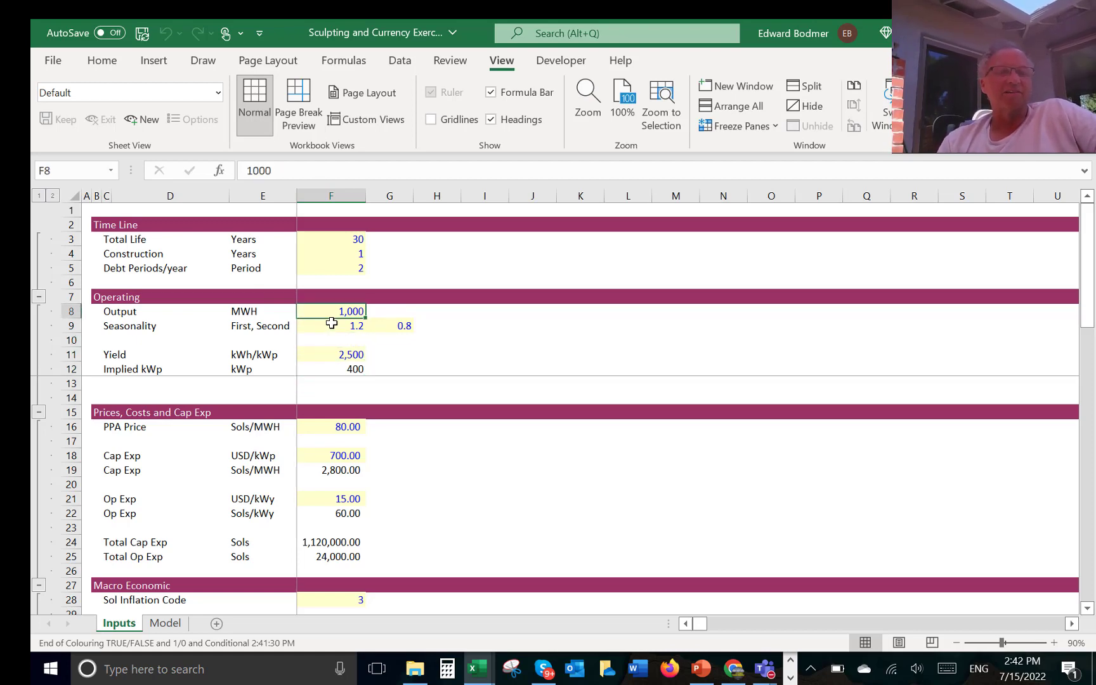
{"action": "key", "text": "Down"}
{"action": "key", "text": "Down"}
{"action": "key", "text": "Down"}
{"action": "key", "text": "Down"}
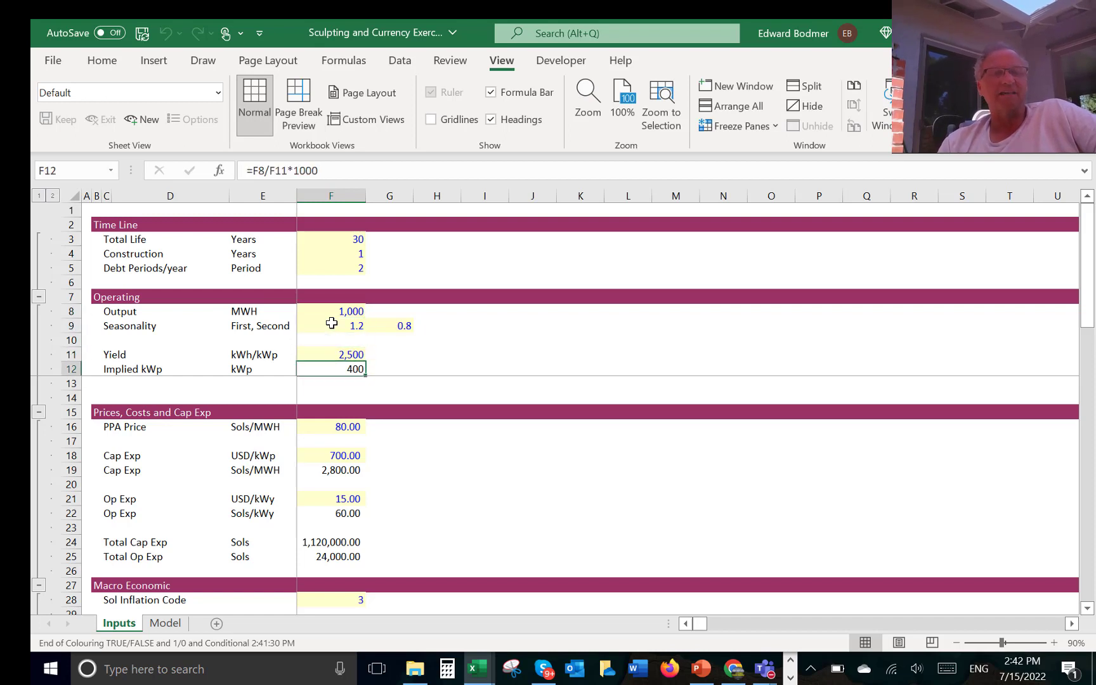
{"action": "key", "text": "Up"}
{"action": "key", "text": "Up"}
{"action": "key", "text": "Up"}
{"action": "key", "text": "Up"}
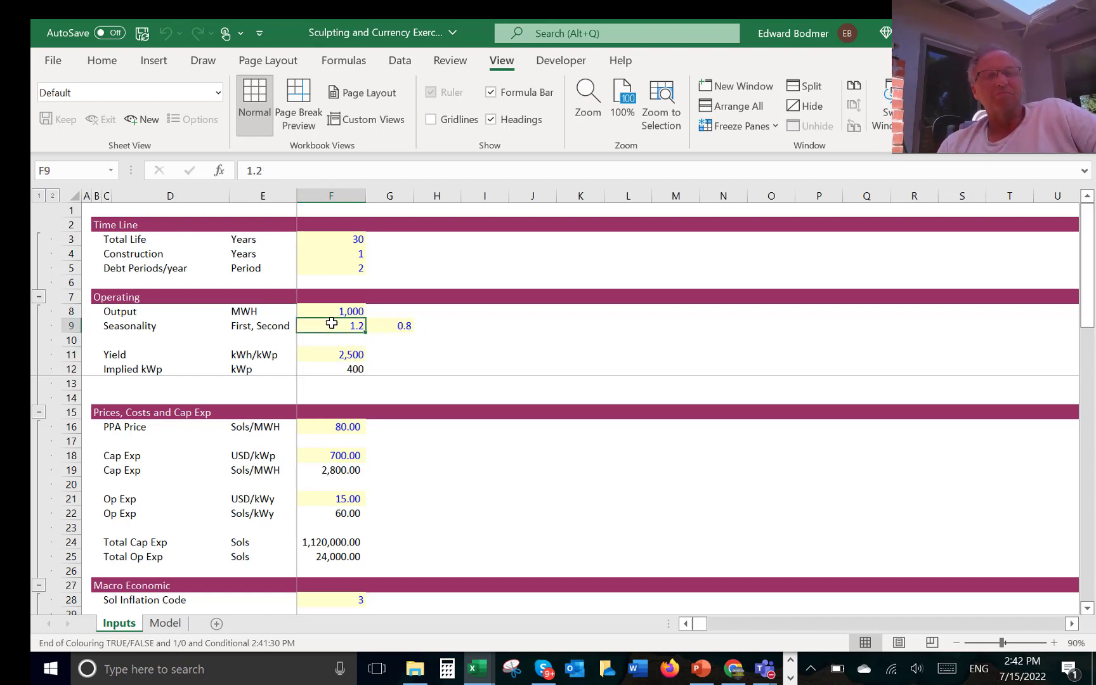
{"action": "key", "text": "Down"}
{"action": "key", "text": "Down"}
{"action": "key", "text": "Down"}
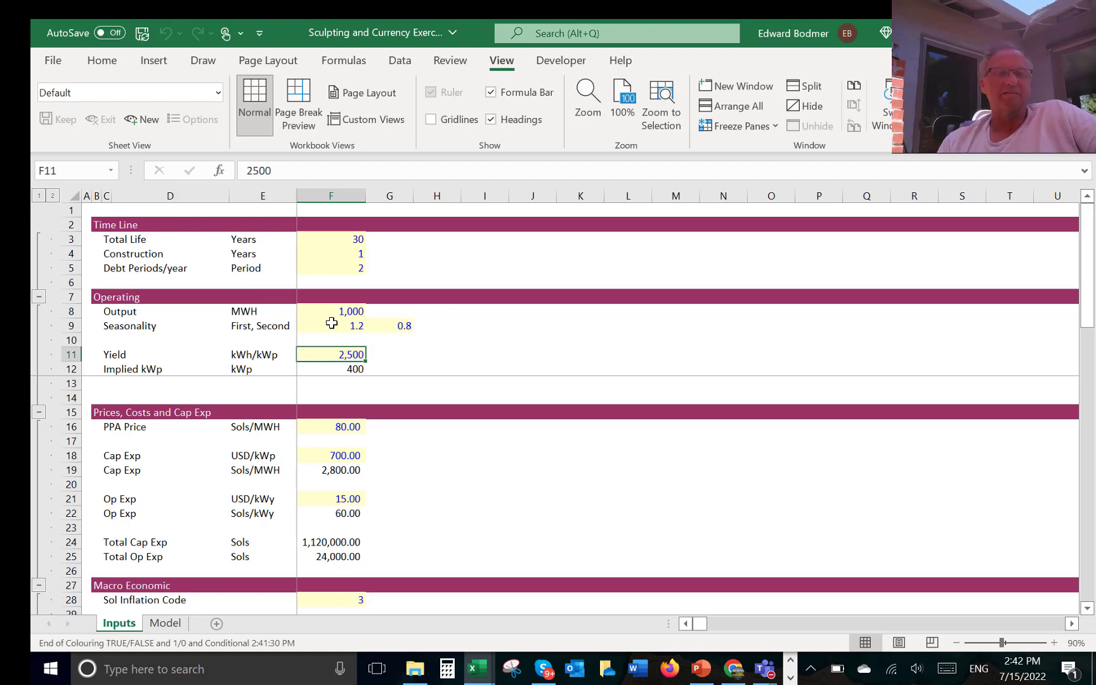
{"action": "key", "text": "Down"}
{"action": "key", "text": "F2"}
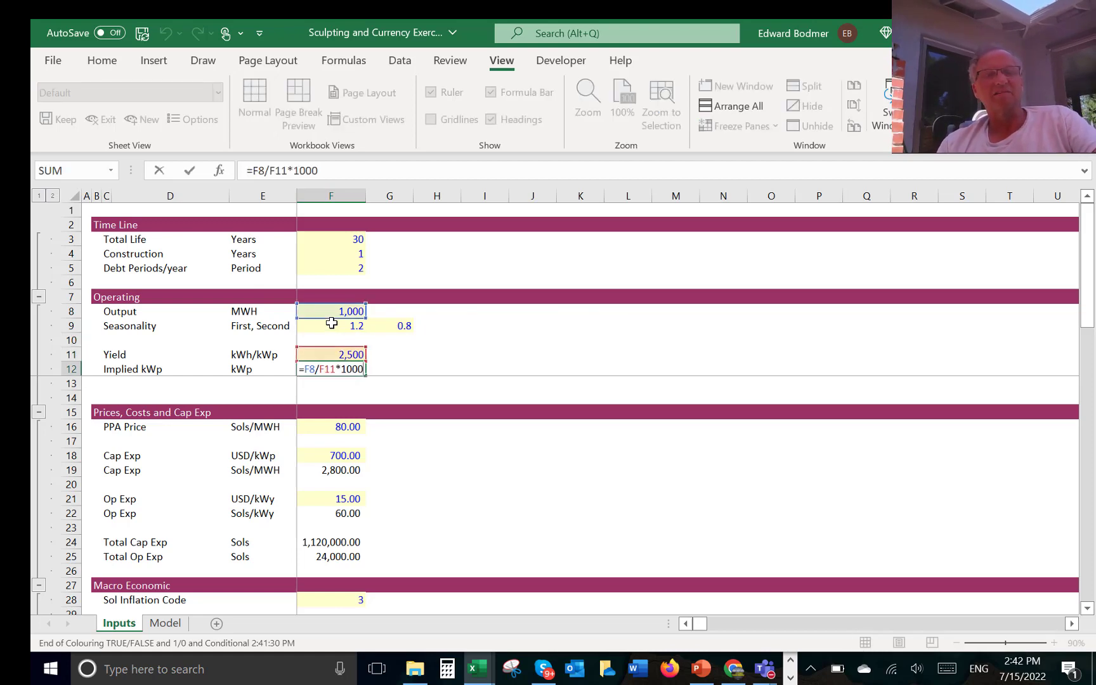
{"action": "key", "text": "Escape"}
Step: Examine the PPA price, the Cap Exp and Op Exp inputs, and the formulas for total Cap Exp and total Op Exp
{"action": "key", "text": "Down"}
{"action": "key", "text": "Down"}
{"action": "key", "text": "Down"}
{"action": "key", "text": "Down"}
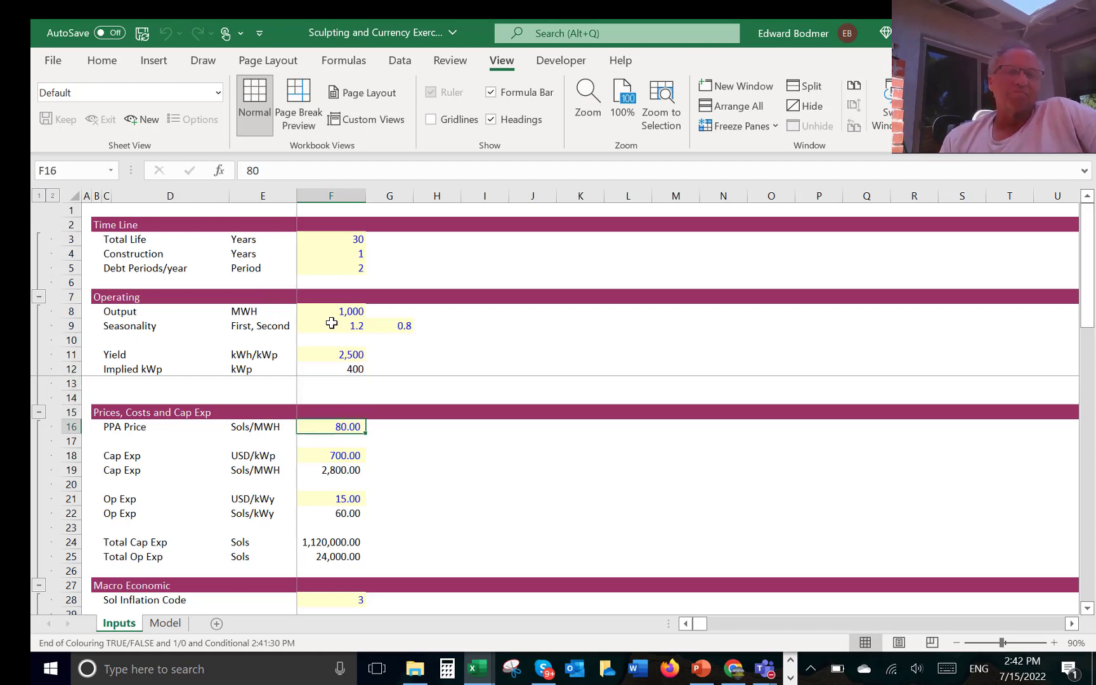
{"action": "key", "text": "Down"}
{"action": "key", "text": "Down"}
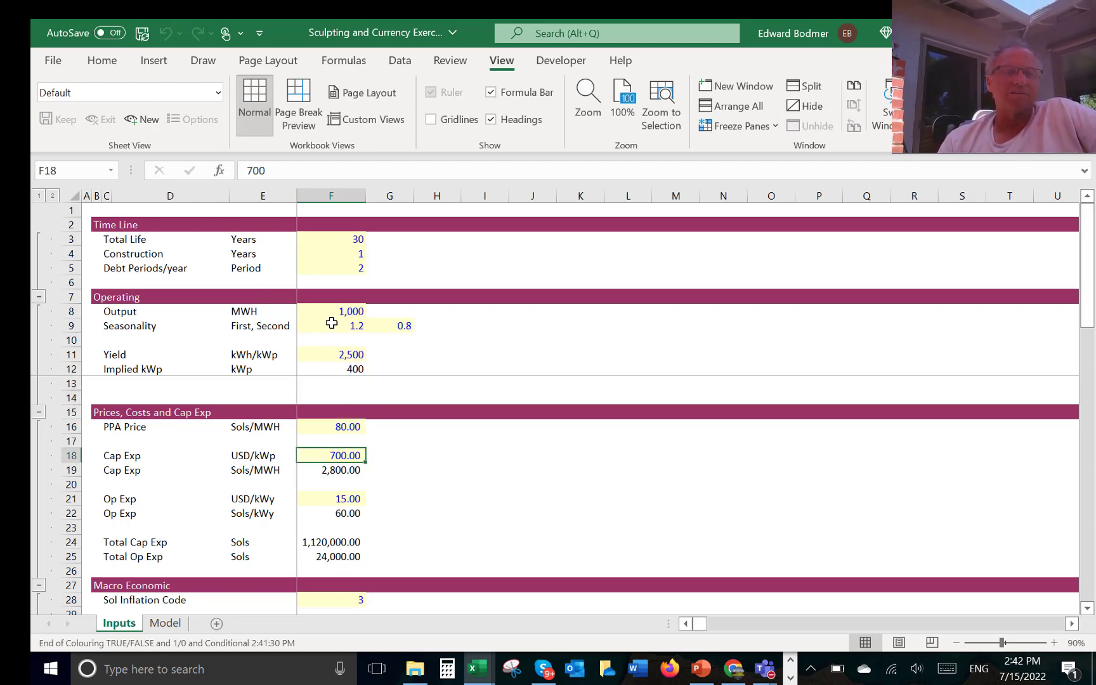
{"action": "key", "text": "Up"}
{"action": "key", "text": "Down"}
{"action": "key", "text": "Down"}
{"action": "key", "text": "Down"}
{"action": "key", "text": "Down"}
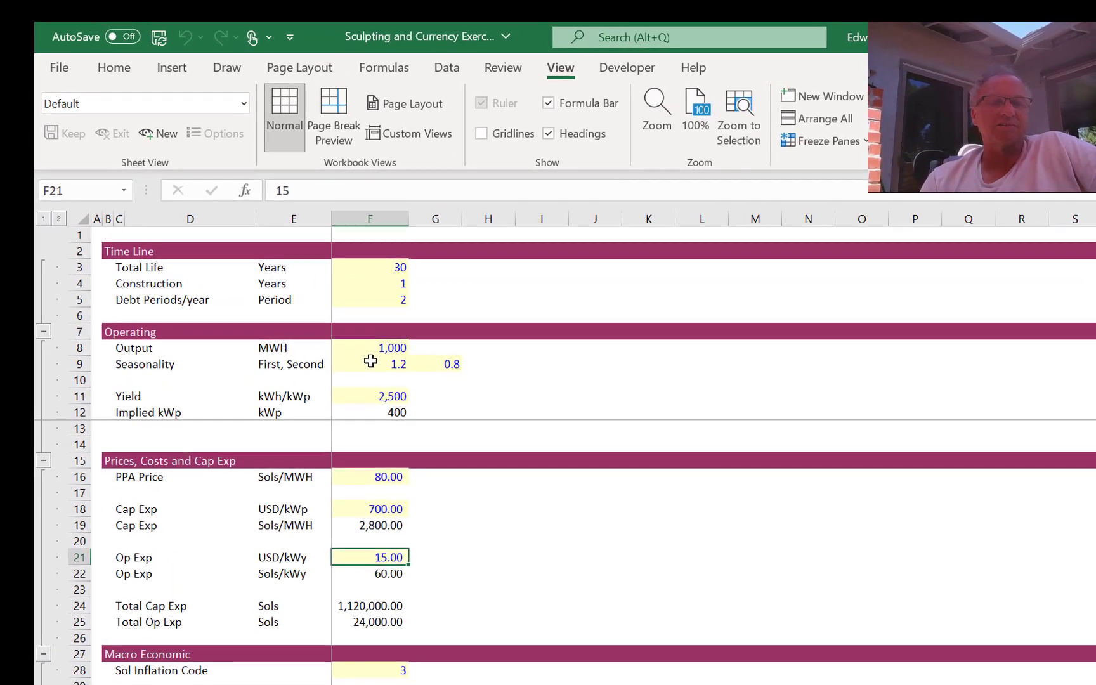
{"action": "key", "text": "Down"}
{"action": "key", "text": "Up"}
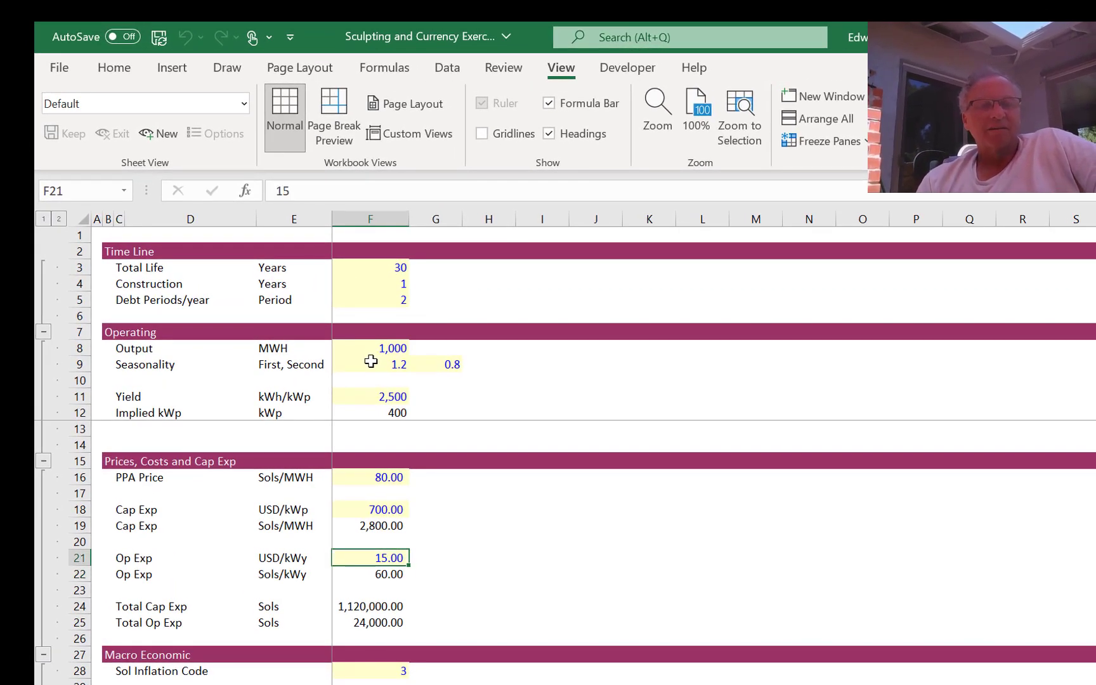
{"action": "key", "text": "Down"}
{"action": "key", "text": "Down"}
{"action": "key", "text": "Down"}
{"action": "key", "text": "Down"}
{"action": "key", "text": "Up"}
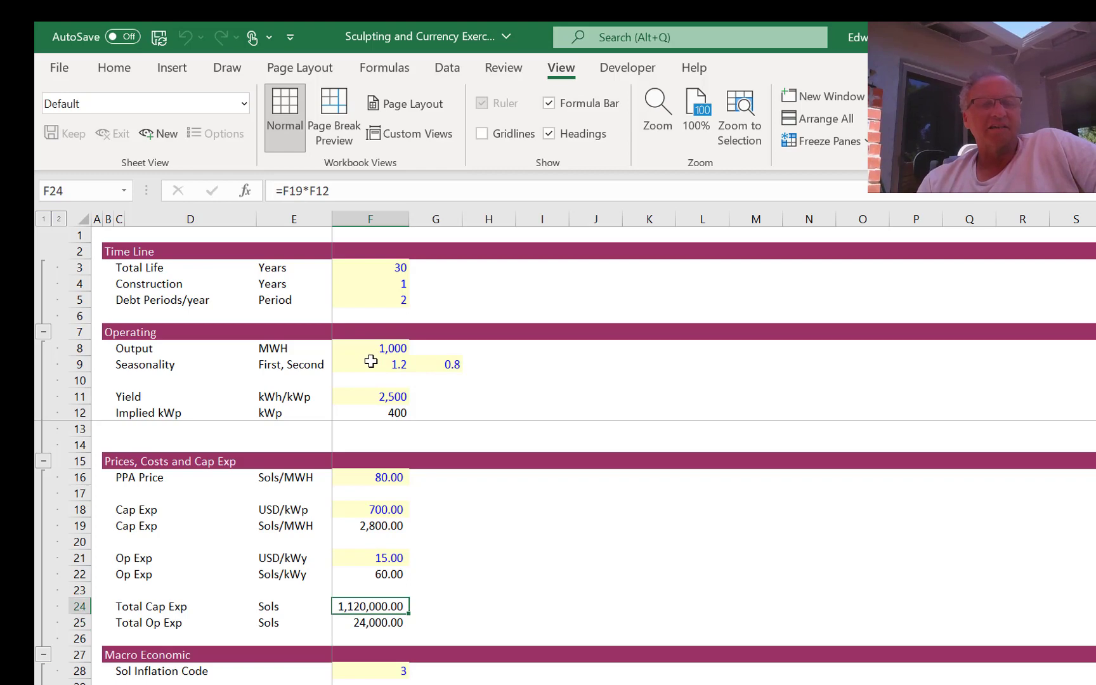
{"action": "key", "text": "Down"}
{"action": "key", "text": "Up"}
{"action": "key", "text": "Down"}
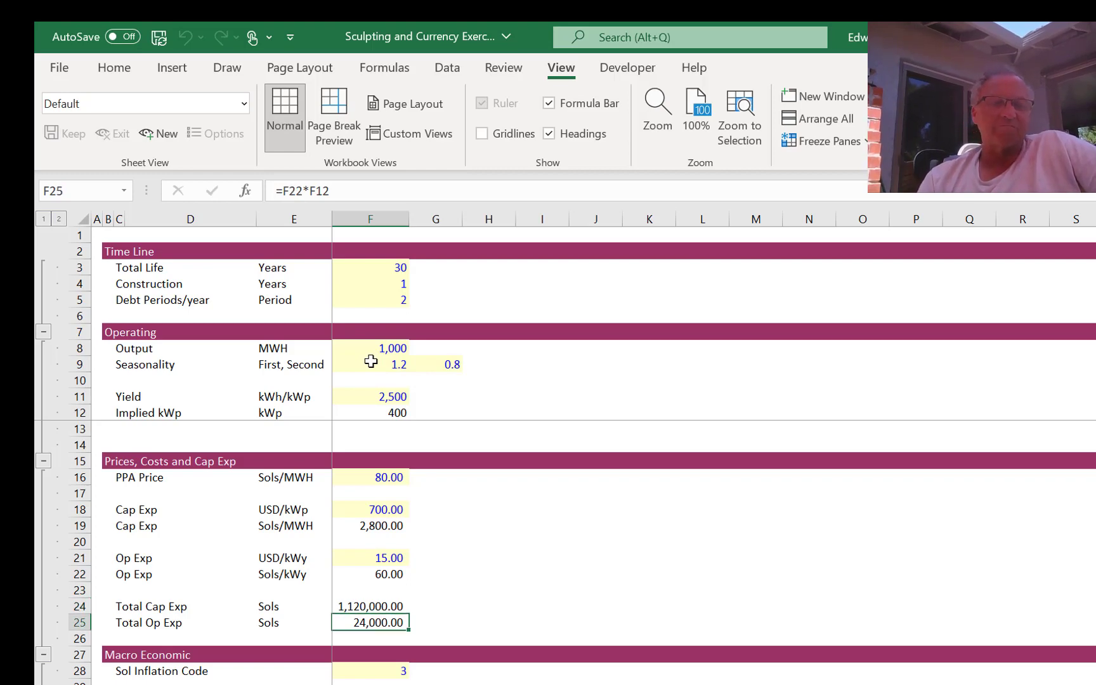
Step: Look through the Macro Economic section with its yearly Sol and USD inflation scenarios
{"action": "key", "text": "Down"}
{"action": "key", "text": "Down"}
{"action": "key", "text": "Down"}
{"action": "key", "text": "Down"}
{"action": "key", "text": "Down"}
{"action": "key", "text": "Down"}
{"action": "key", "text": "Down"}
{"action": "key", "text": "Down"}
{"action": "key", "text": "Down"}
{"action": "key", "text": "Down"}
{"action": "key", "text": "Down"}
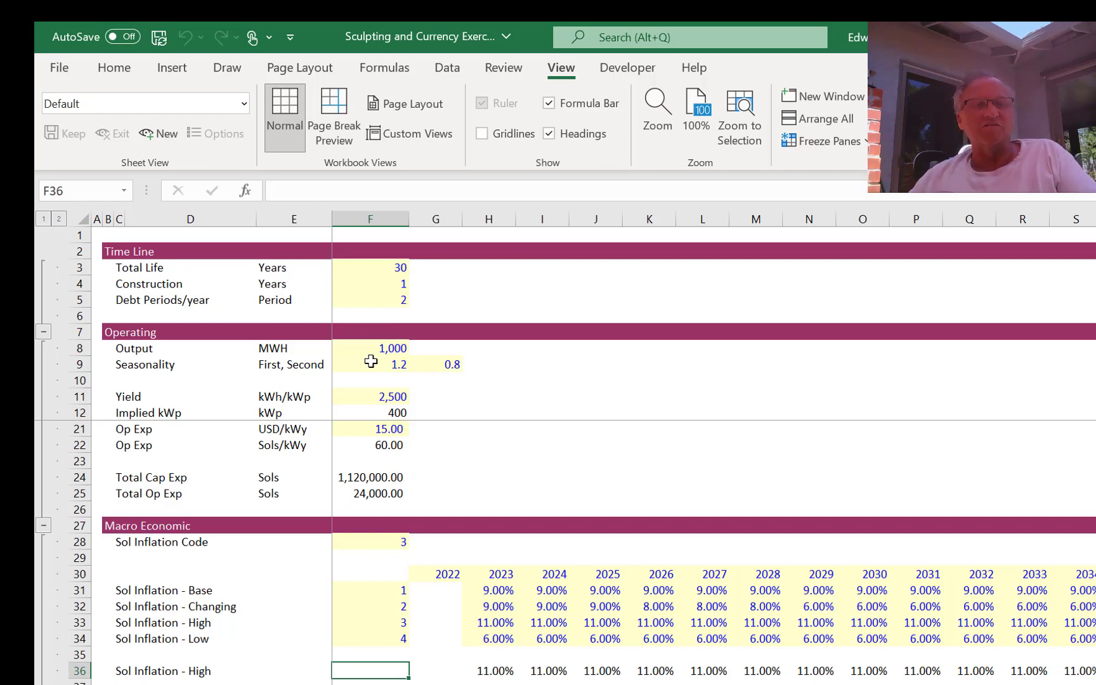
{"action": "key", "text": "Down"}
{"action": "key", "text": "Down"}
{"action": "key", "text": "Down"}
{"action": "key", "text": "Down"}
{"action": "key", "text": "Down"}
{"action": "key", "text": "Down"}
{"action": "key", "text": "Down"}
{"action": "key", "text": "Down"}
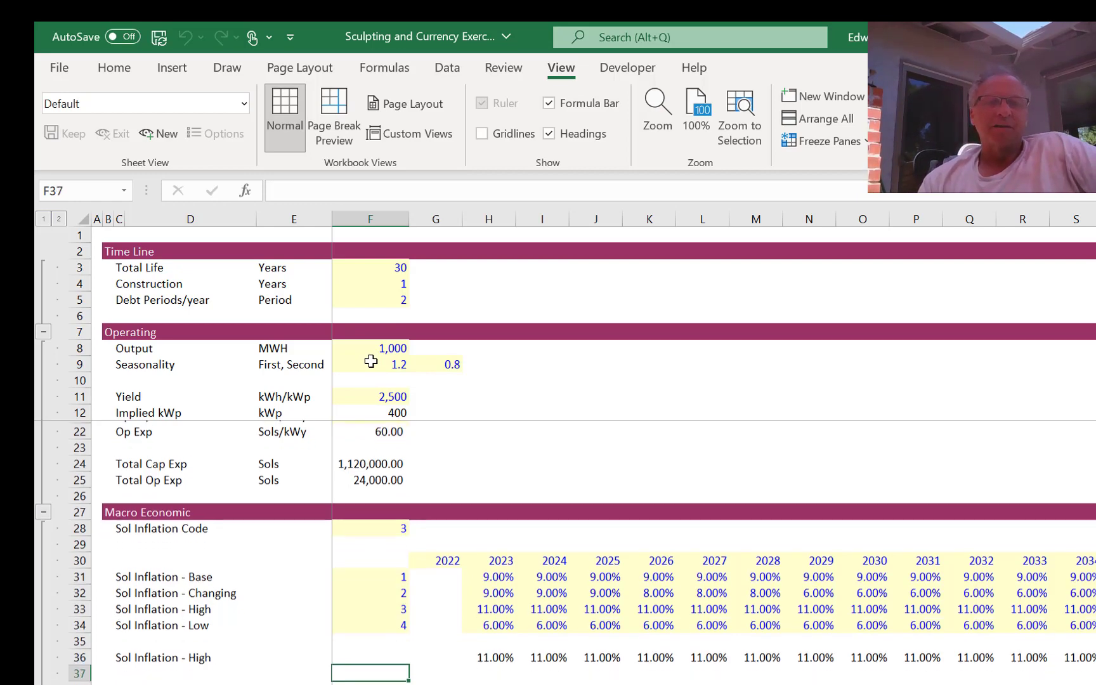
{"action": "key", "text": "Up"}
{"action": "key", "text": "Up"}
{"action": "key", "text": "Up"}
{"action": "key", "text": "Up"}
{"action": "key", "text": "Up"}
{"action": "key", "text": "Up"}
{"action": "key", "text": "Up"}
{"action": "key", "text": "Up"}
{"action": "key", "text": "Up"}
{"action": "key", "text": "Up"}
{"action": "key", "text": "Up"}
{"action": "key", "text": "Up"}
{"action": "key", "text": "Up"}
{"action": "key", "text": "Up"}
{"action": "key", "text": "Up"}
{"action": "key", "text": "Up"}
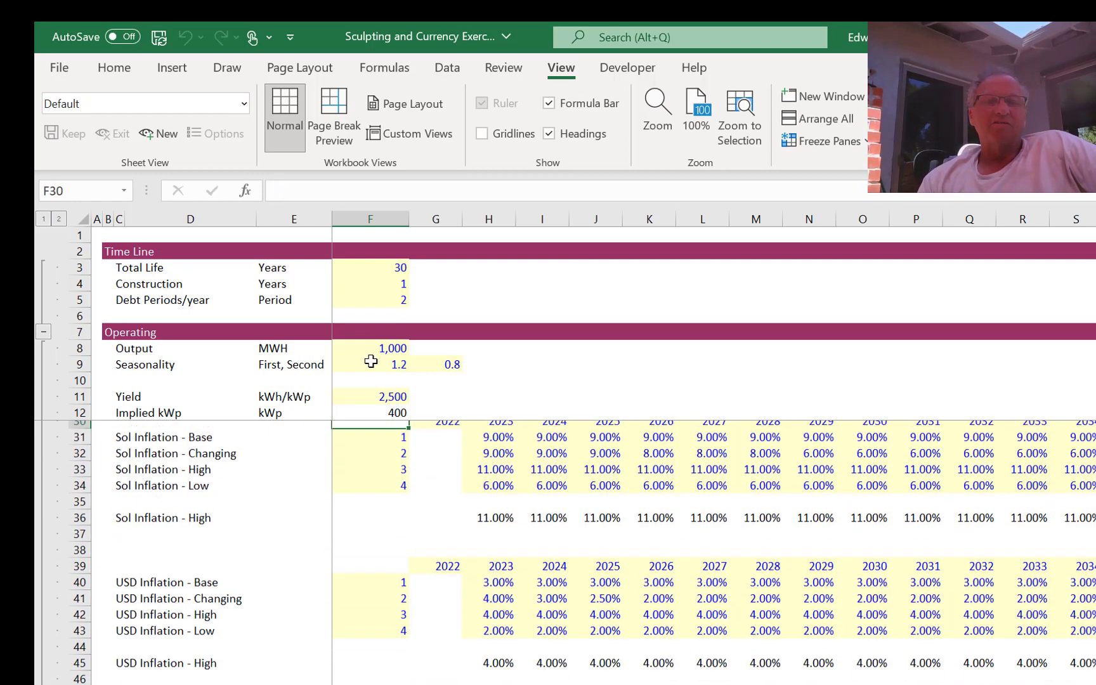
{"action": "key", "text": "Down"}
{"action": "key", "text": "Down"}
{"action": "key", "text": "Up"}
{"action": "key", "text": "Up"}
{"action": "key", "text": "Up"}
{"action": "key", "text": "Up"}
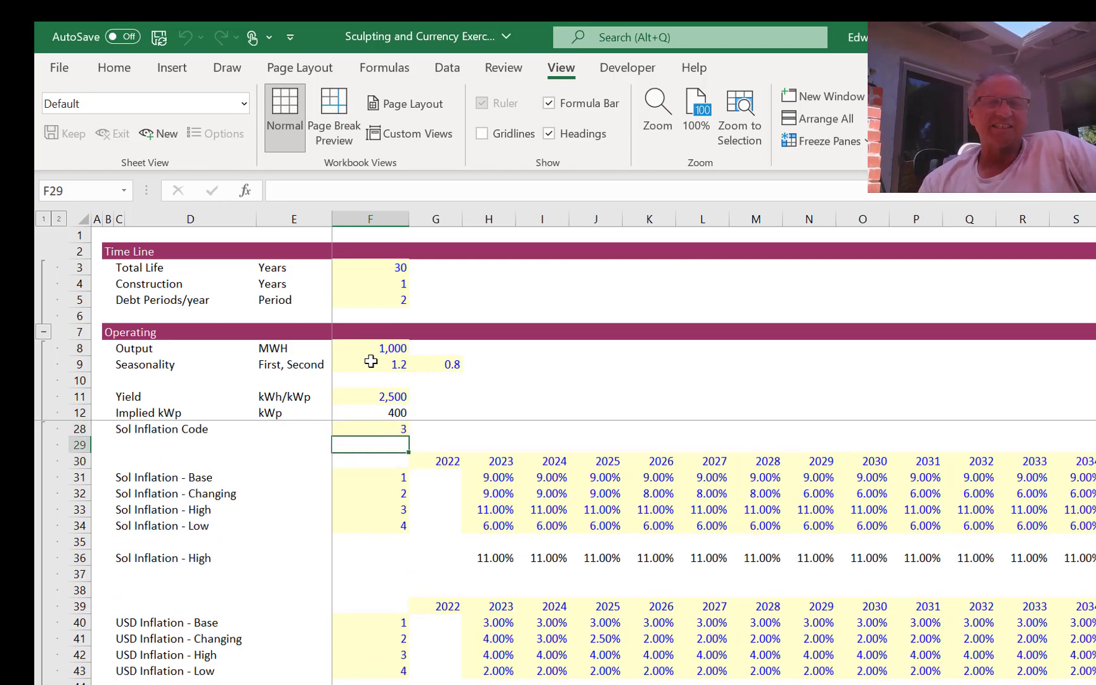
Step: Select only the yearly rates of the four Sol inflation scenarios, starting from 2023
{"action": "key", "text": "Down"}
{"action": "key", "text": "Down"}
{"action": "key", "text": "Down"}
{"action": "key", "text": "Down"}
{"action": "key", "text": "Right"}
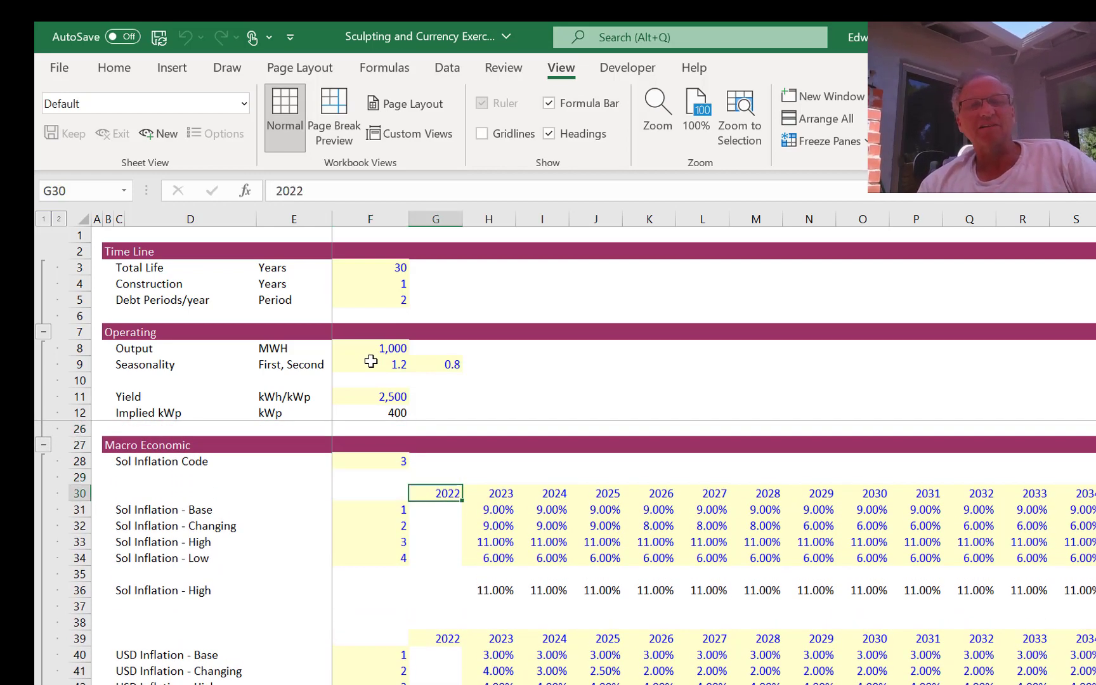
{"action": "key", "text": "Right"}
{"action": "key", "text": "Down"}
{"action": "key", "text": "ctrl+shift+Right"}
{"action": "key", "text": "ctrl+shift+Down"}
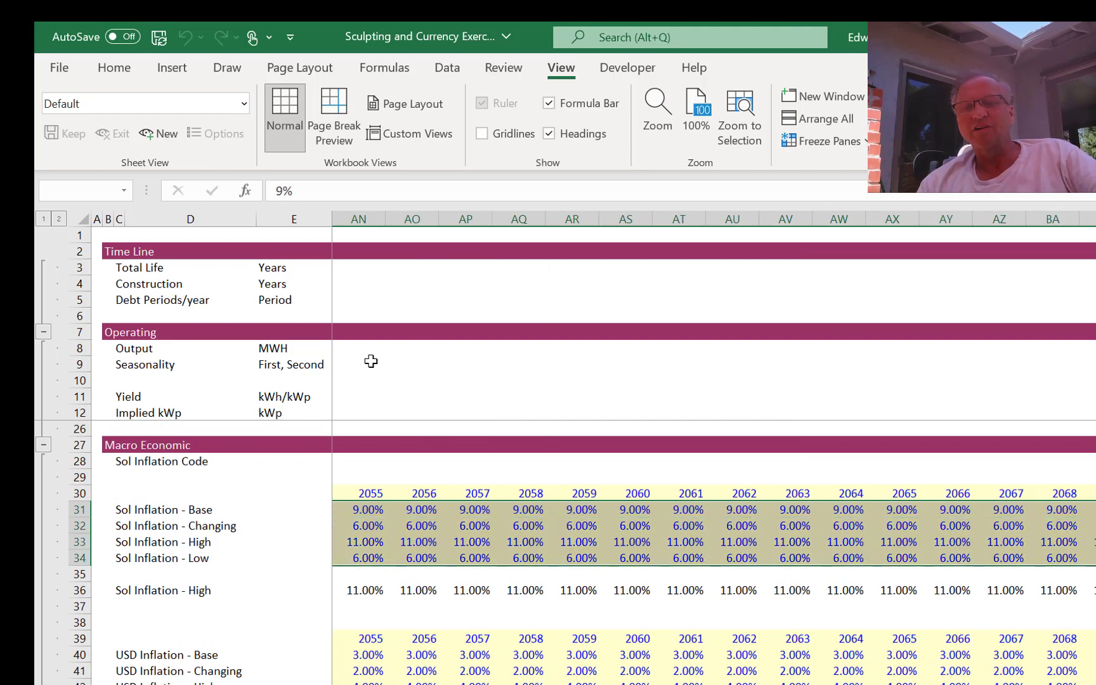
{"action": "key", "text": "Left"}
{"action": "key", "text": "Right"}
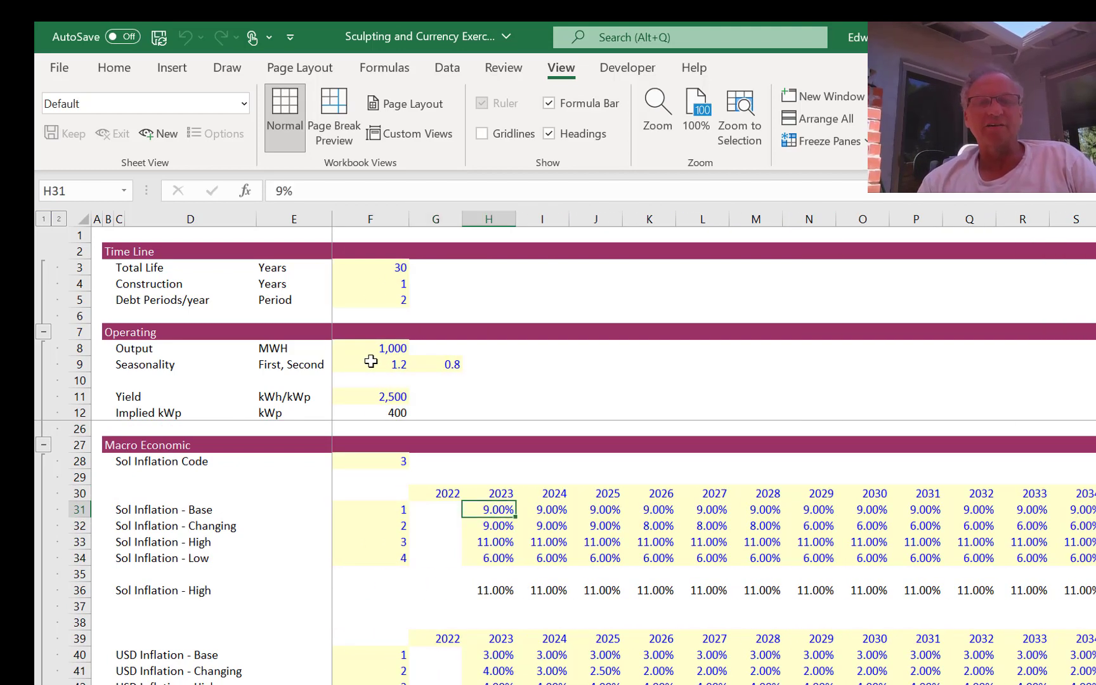
{"action": "key", "text": "ctrl+shift+Down"}
Step: Select the four Sol inflation scenario rows from their labels in column C through the last forecast year
{"action": "key", "text": "Left"}
{"action": "key", "text": "Left"}
{"action": "key", "text": "Left"}
{"action": "key", "text": "Left"}
{"action": "key", "text": "Left"}
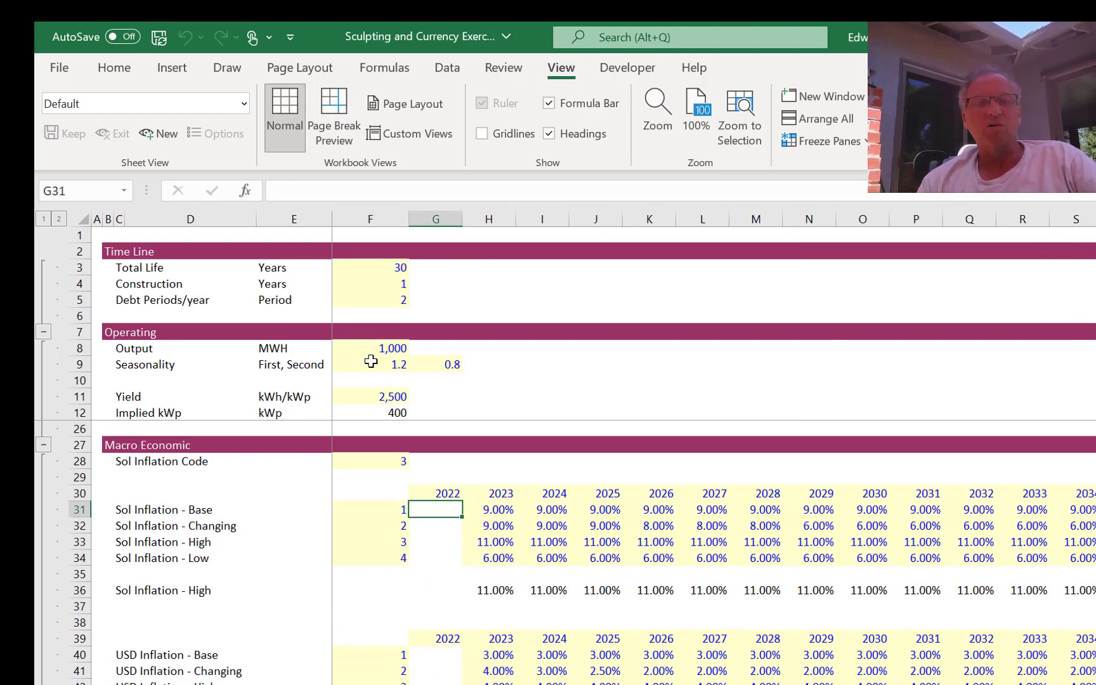
{"action": "key", "text": "shift+Down"}
{"action": "key", "text": "shift+Down"}
{"action": "key", "text": "shift+Down"}
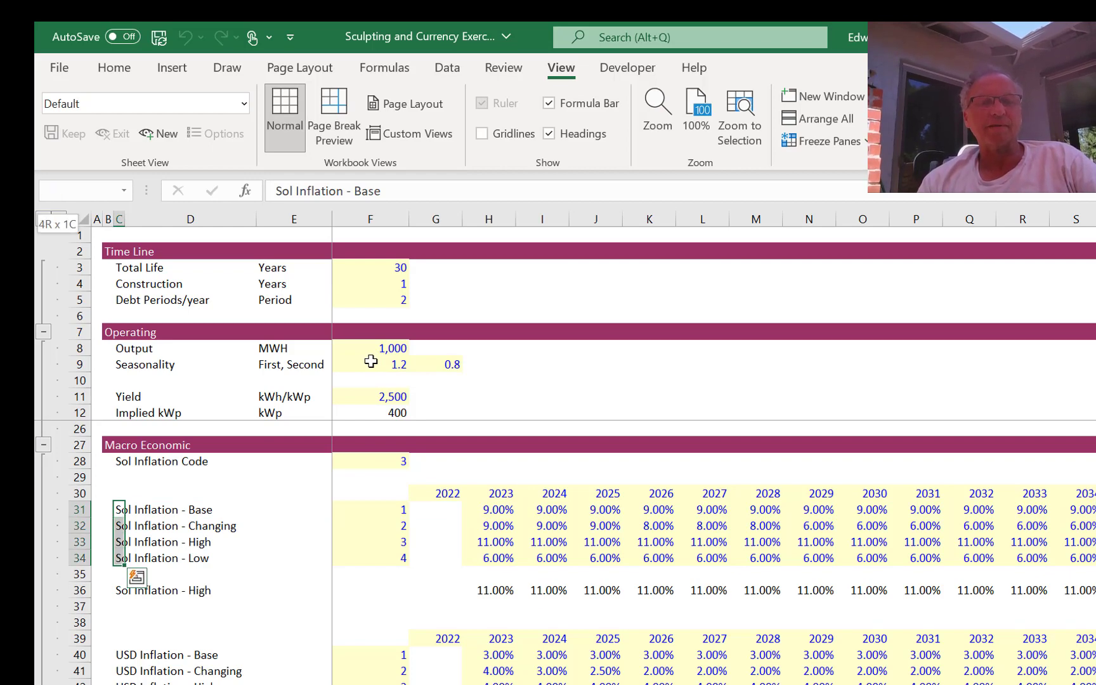
{"action": "key", "text": "ctrl+shift+Right"}
{"action": "key", "text": "ctrl+shift+Right"}
{"action": "key", "text": "ctrl+shift+Right"}
{"action": "key", "text": "ctrl+shift+Right"}
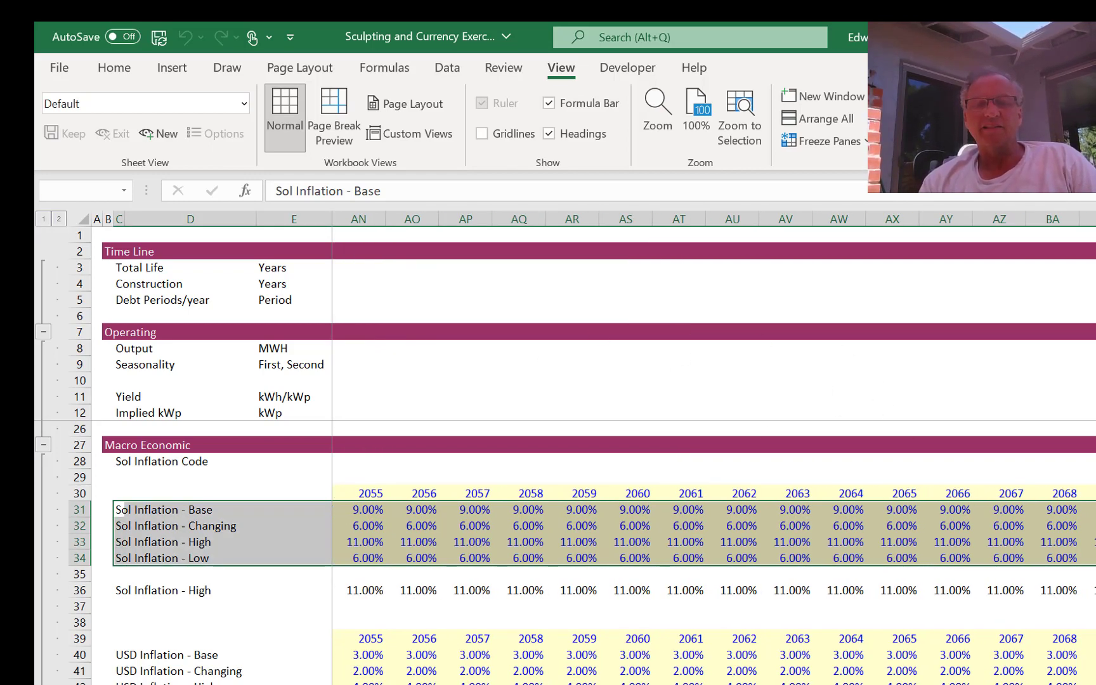
{"action": "key", "text": "ctrl+BackSpace"}
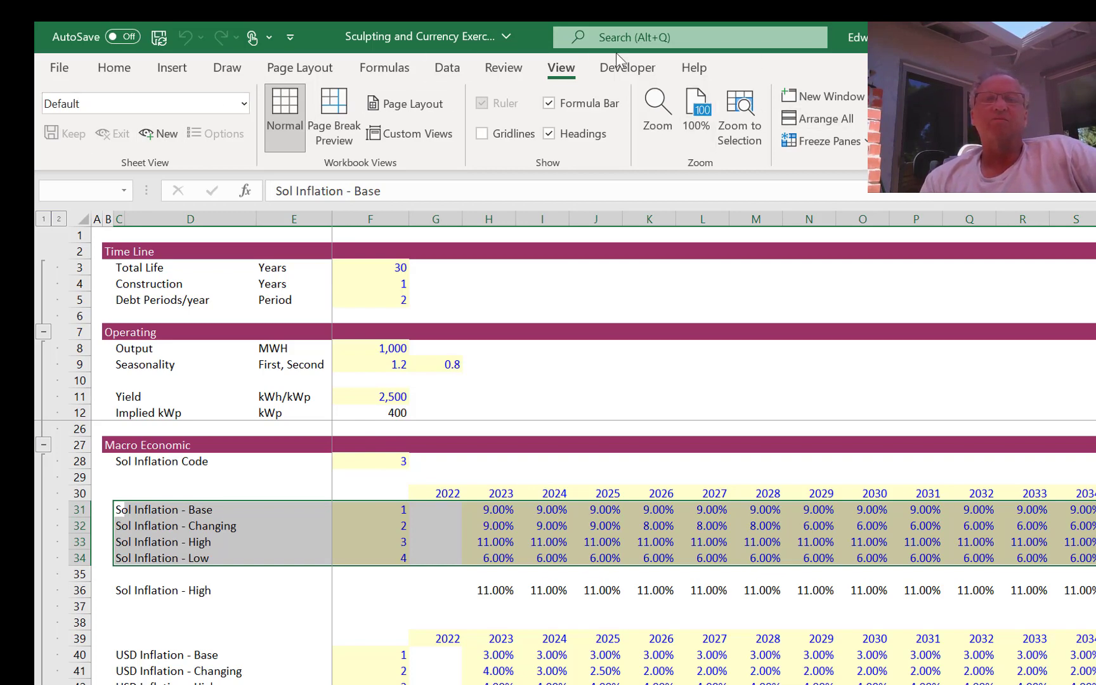
Step: Create a formula-based conditional formatting rule for the selected Sol scenario rows with the formula =$F$28=$F31
{"action": "left_click", "coordinate": [114, 67]}
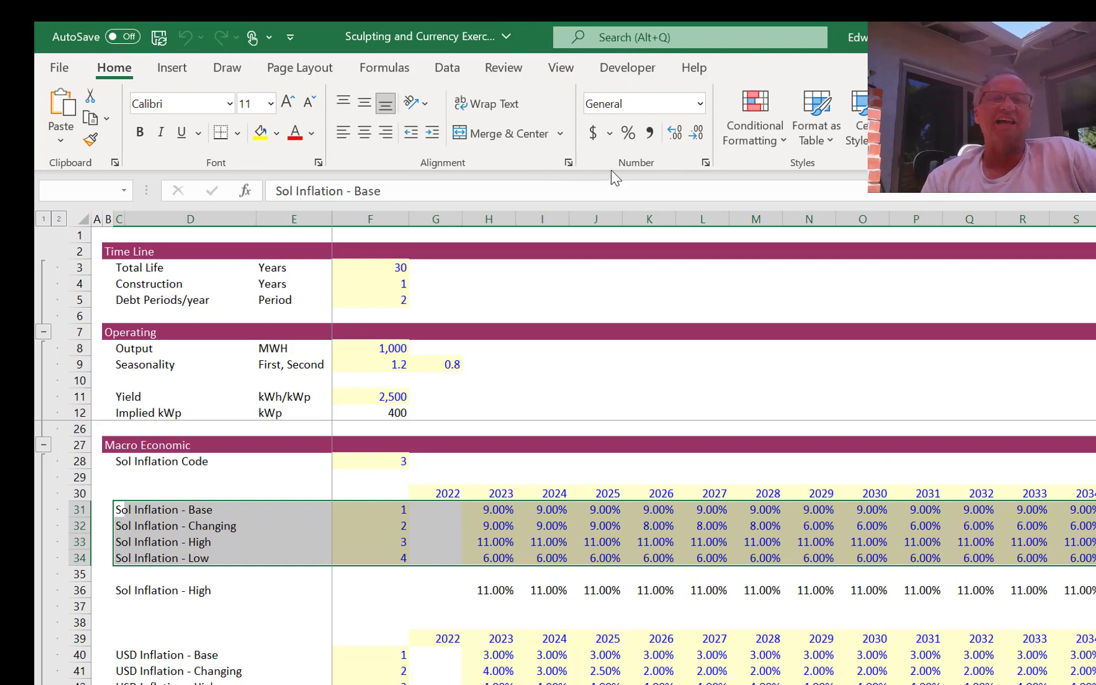
{"action": "left_click", "coordinate": [772, 132]}
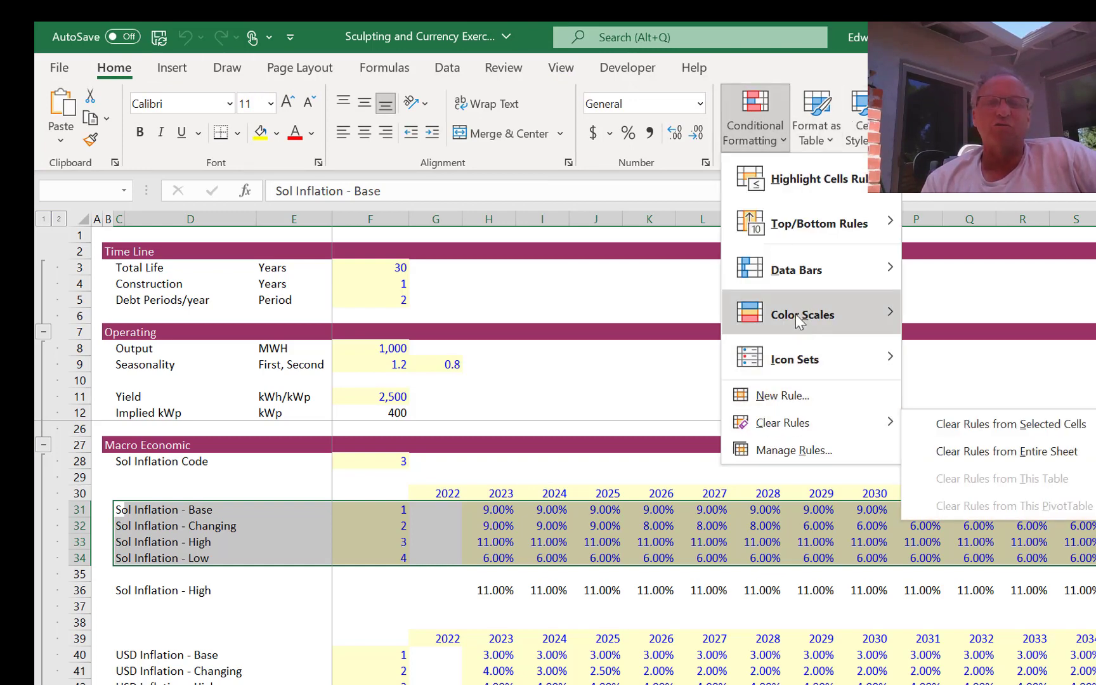
{"action": "left_click", "coordinate": [779, 396]}
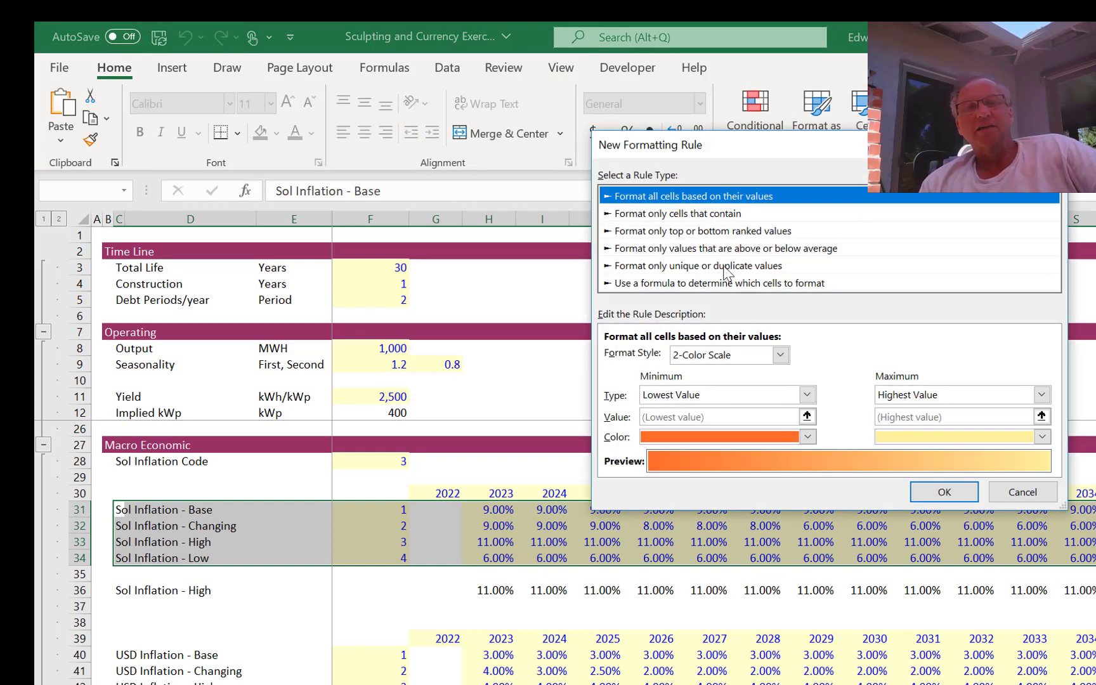
{"action": "left_click", "coordinate": [741, 285]}
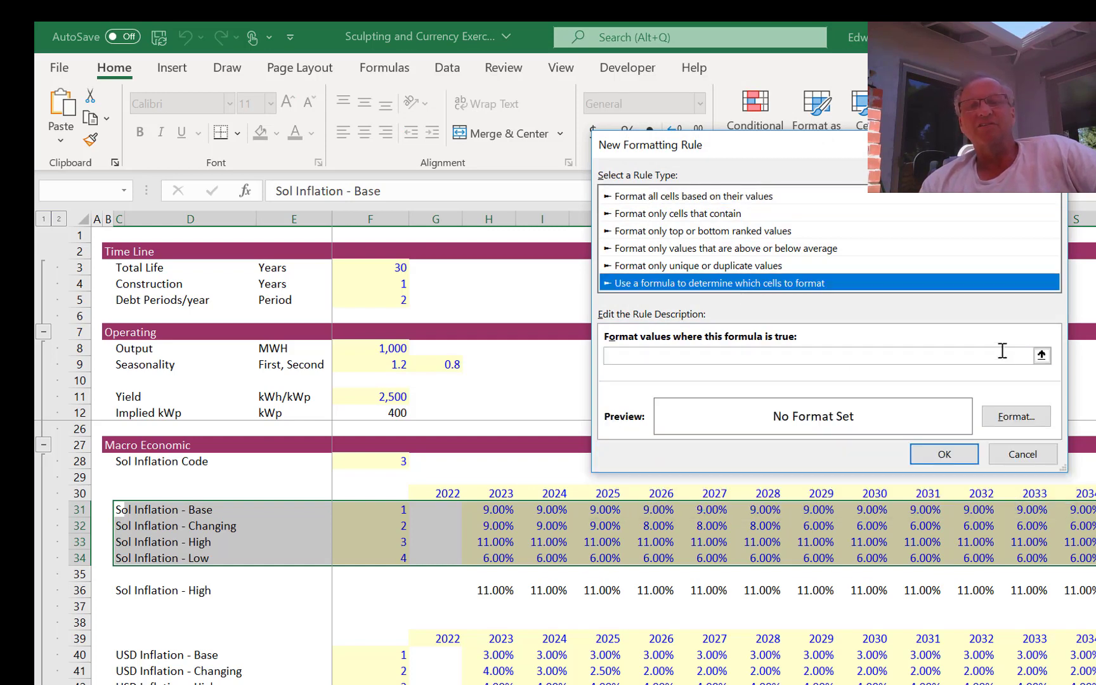
{"action": "left_click", "coordinate": [1040, 356]}
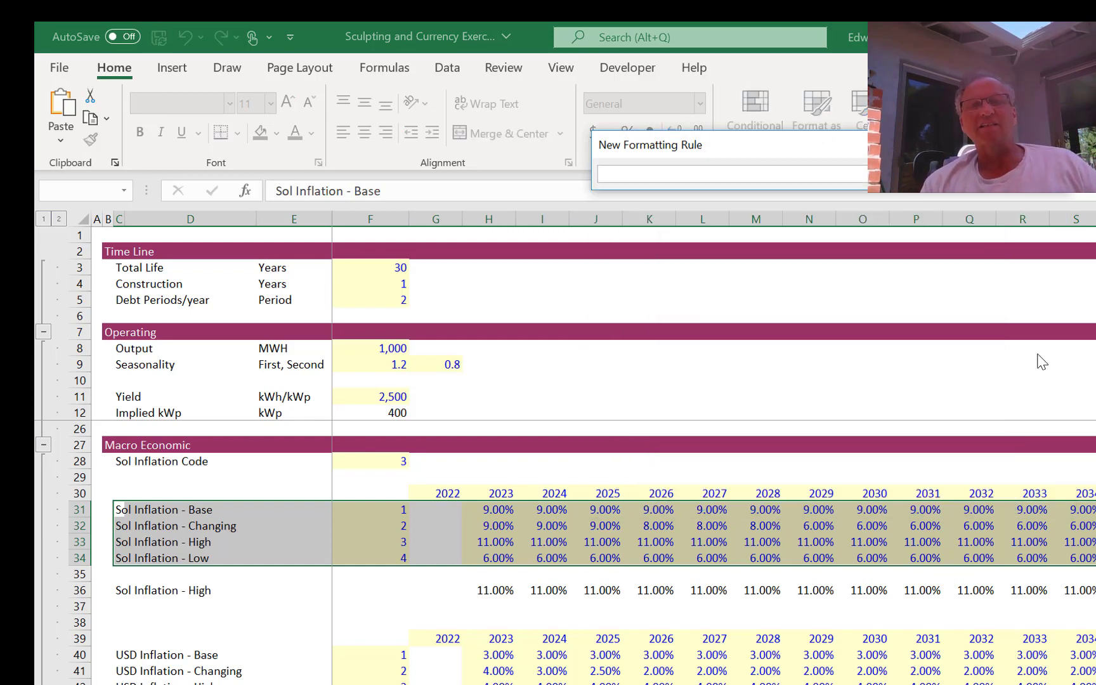
{"action": "left_click", "coordinate": [397, 458]}
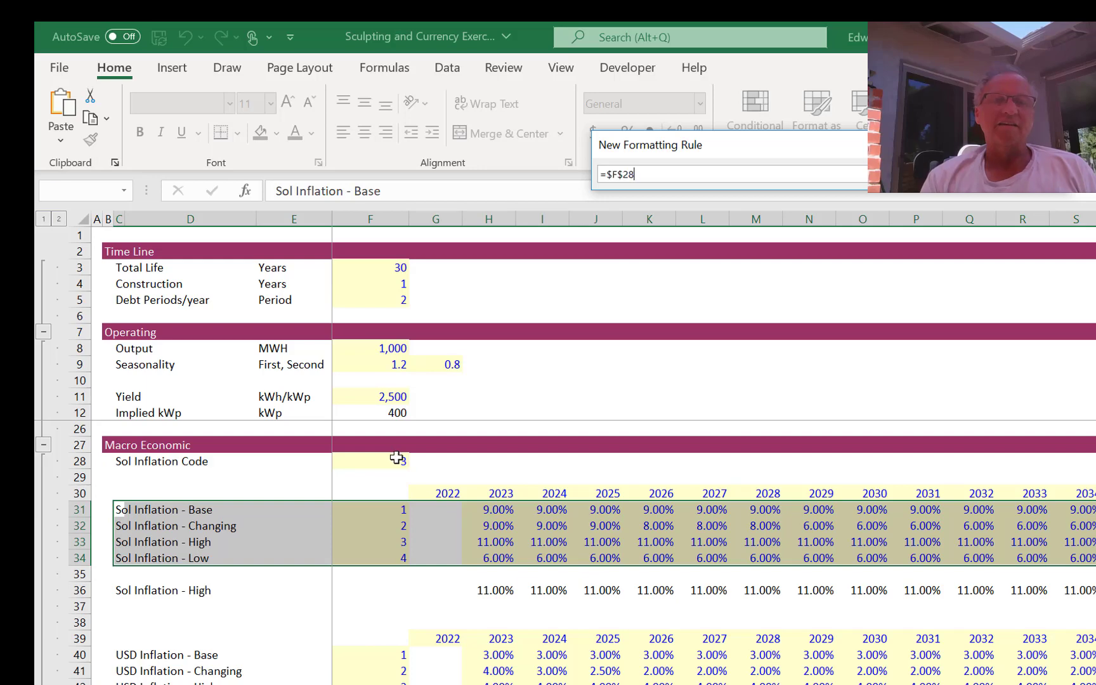
{"action": "type", "text": "="}
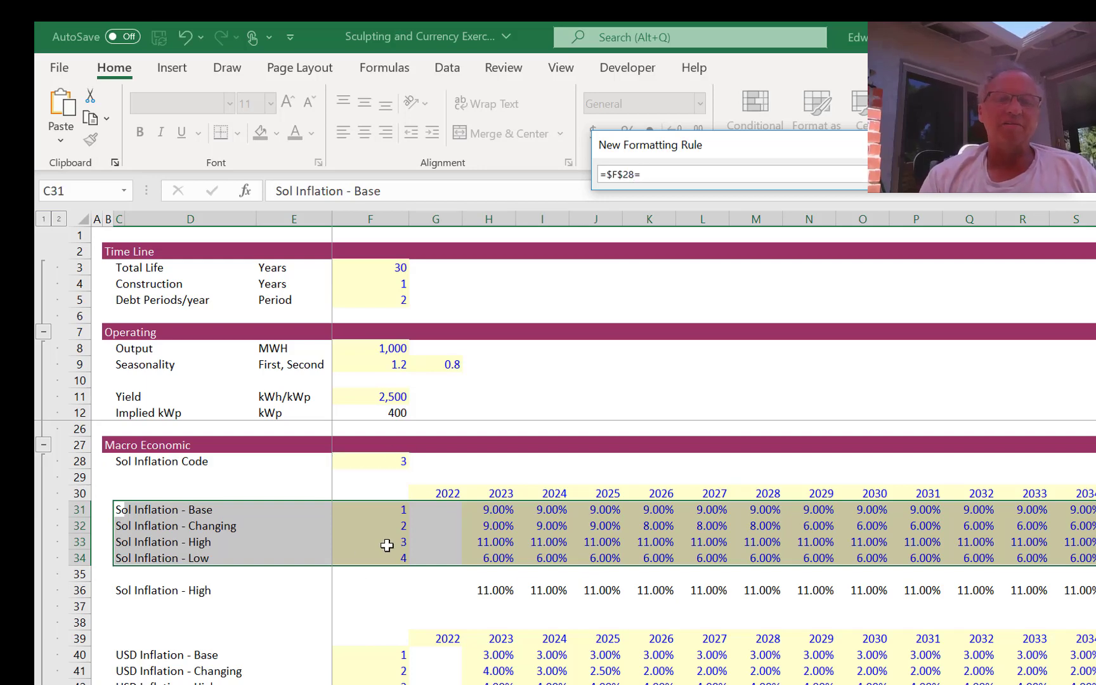
{"action": "left_click", "coordinate": [393, 514]}
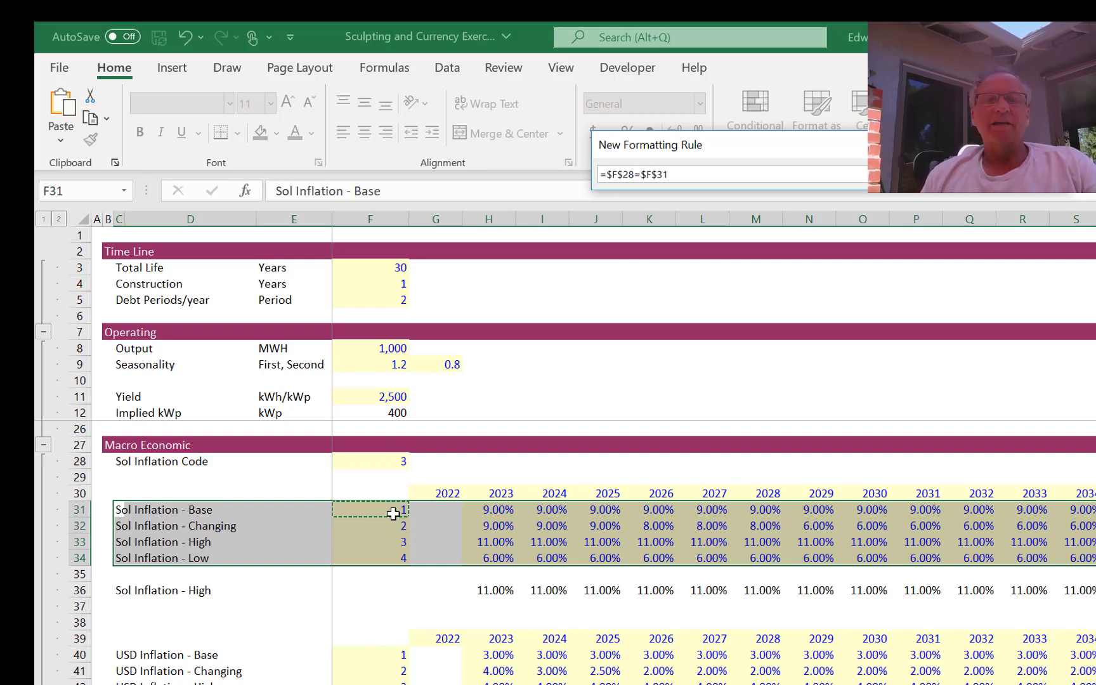
{"action": "key", "text": "F4"}
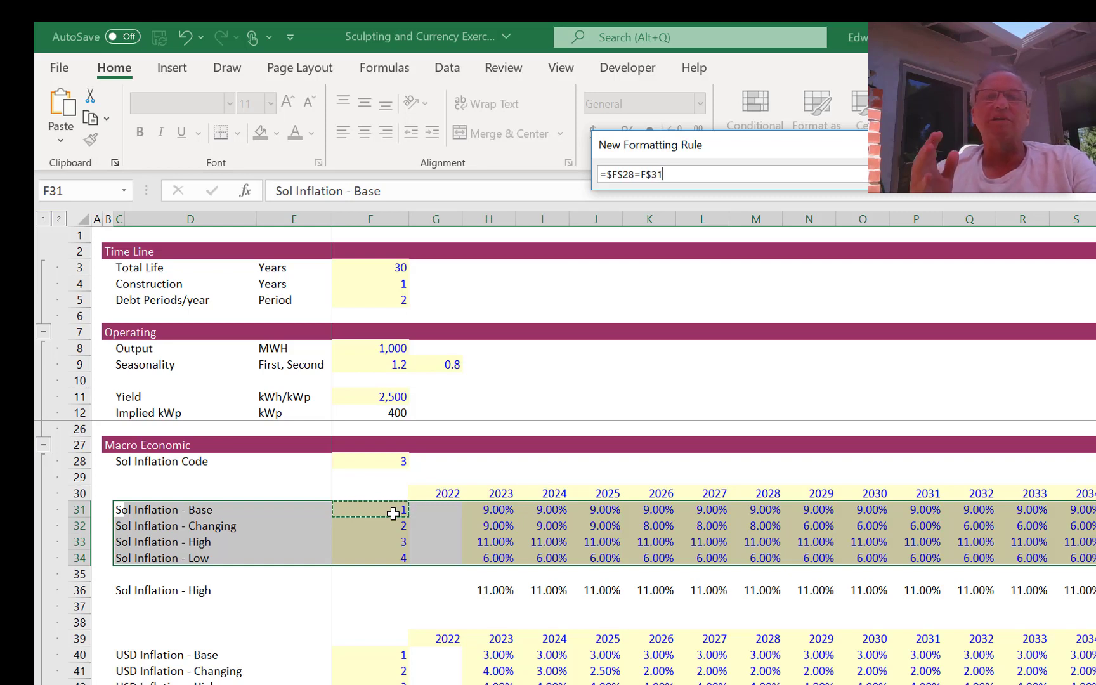
{"action": "key", "text": "F4"}
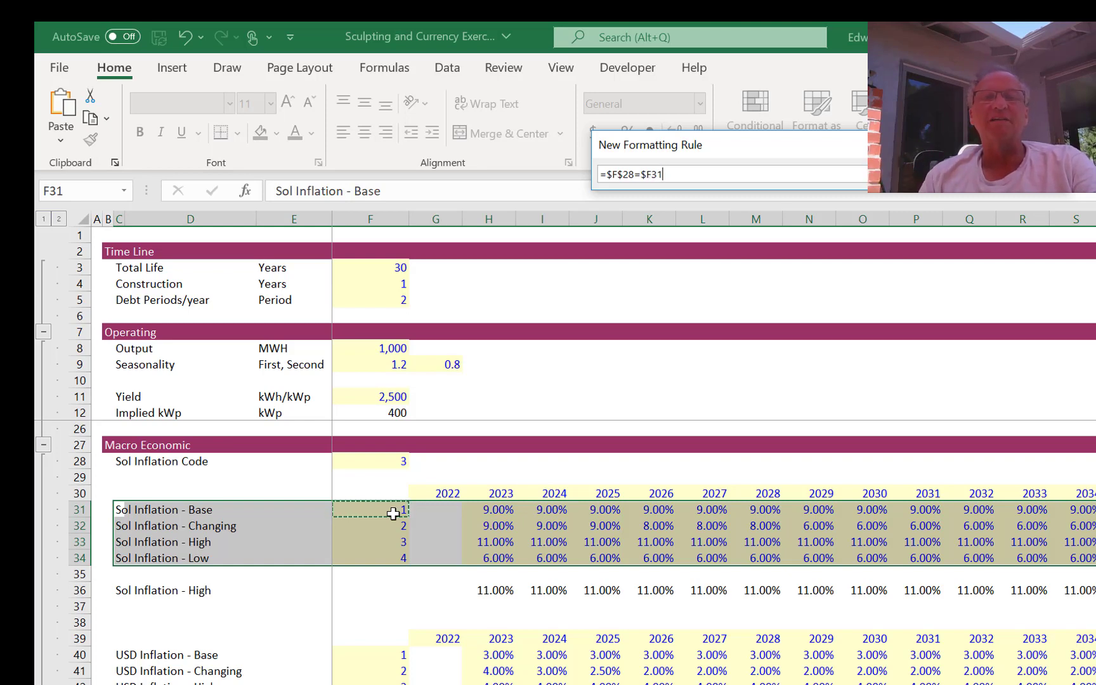
{"action": "key", "text": "Return"}
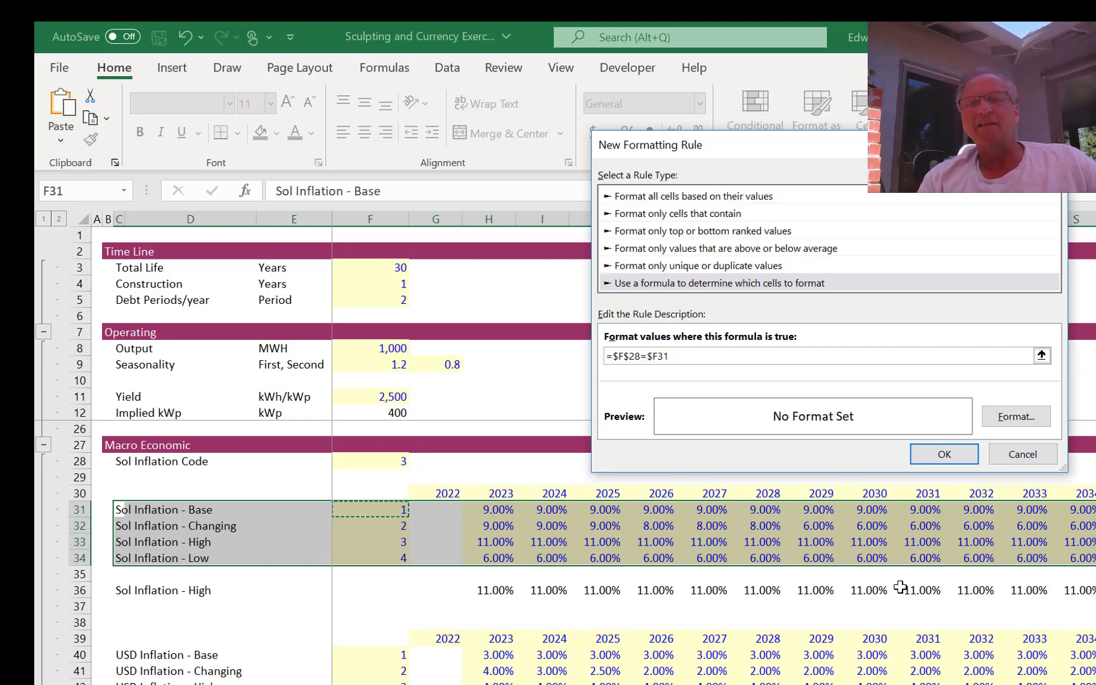
Step: Give the rule a medium light green fill and apply it to the Sol inflation scenario rows
{"action": "left_click", "coordinate": [1016, 416]}
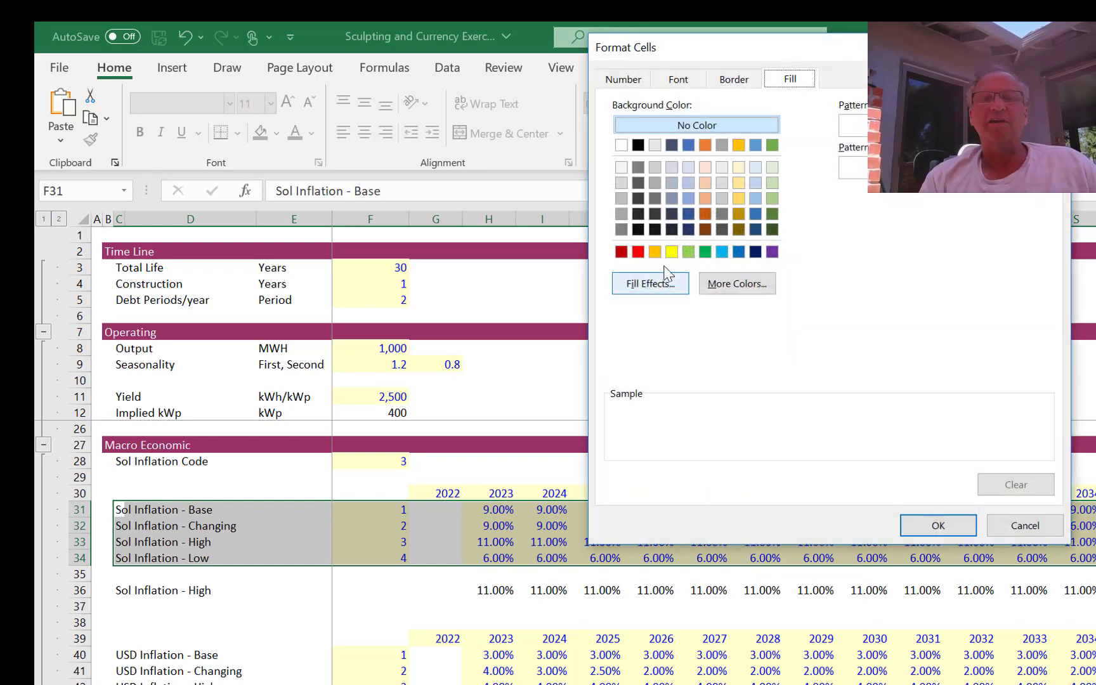
{"action": "left_click", "coordinate": [766, 170]}
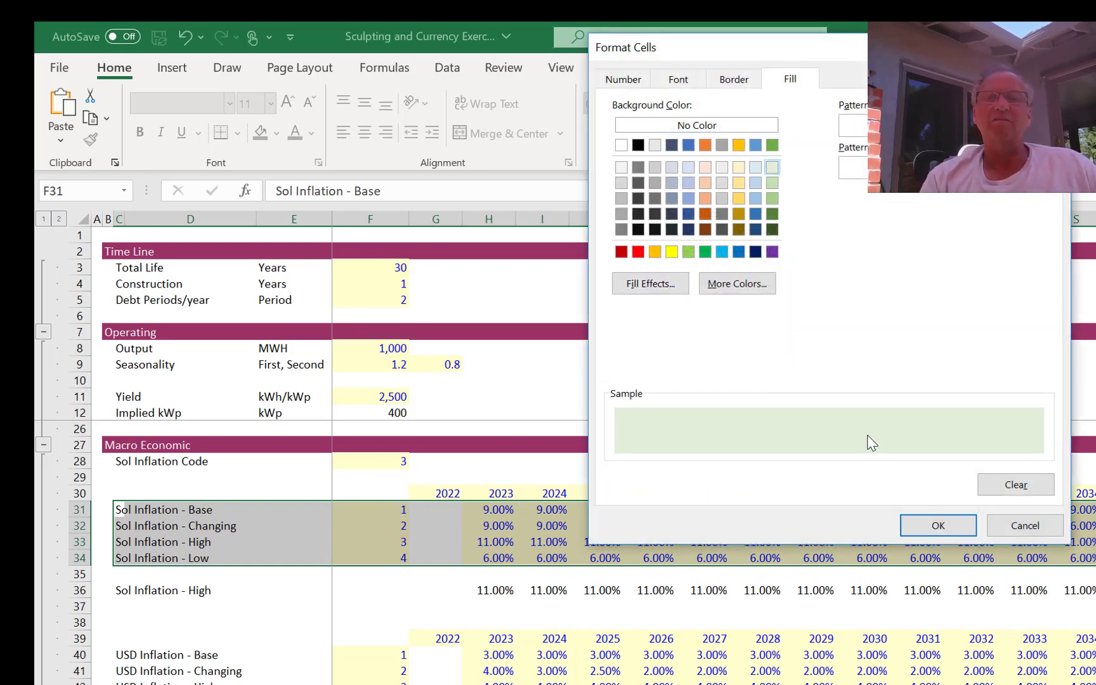
{"action": "left_click", "coordinate": [770, 199]}
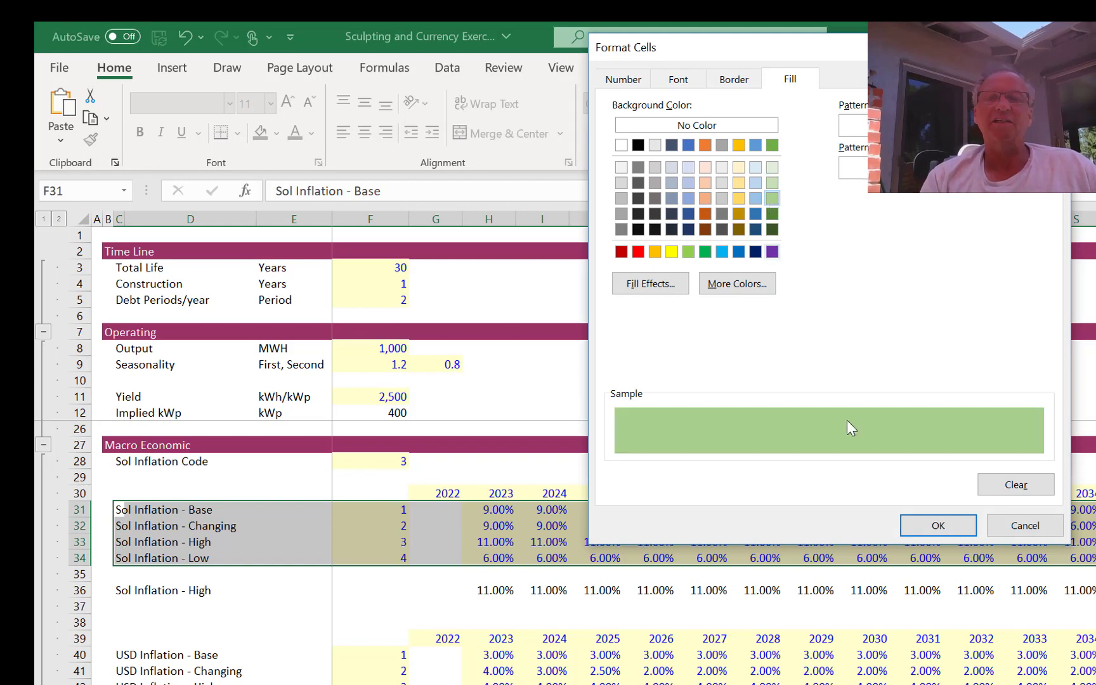
{"action": "left_click", "coordinate": [932, 531]}
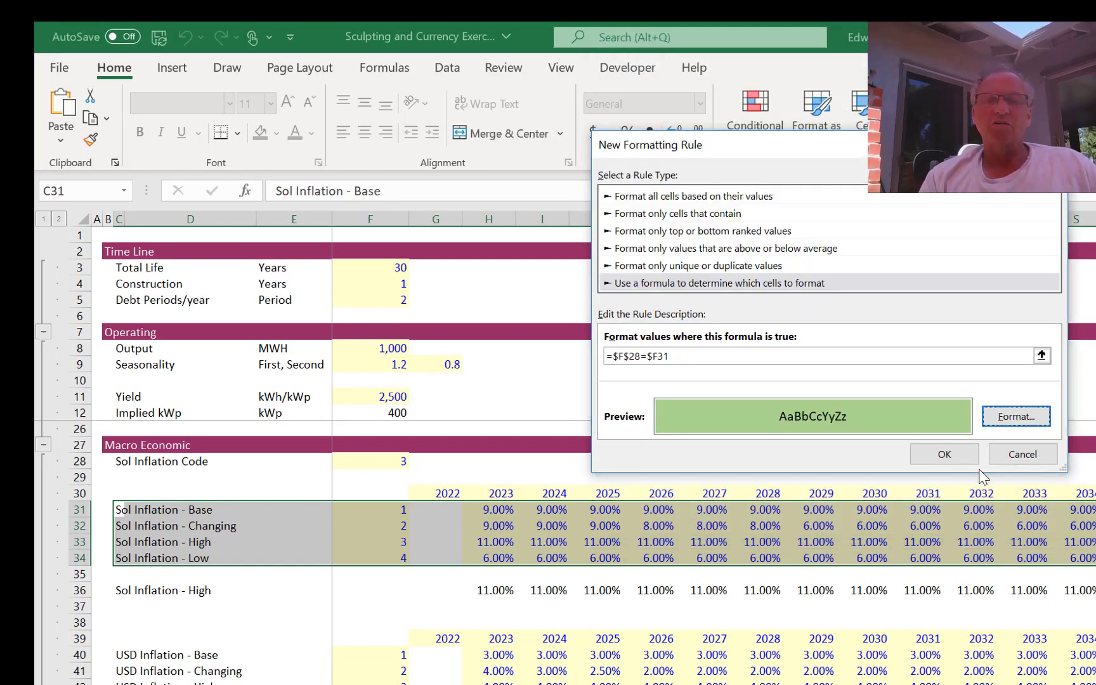
{"action": "left_click", "coordinate": [948, 455]}
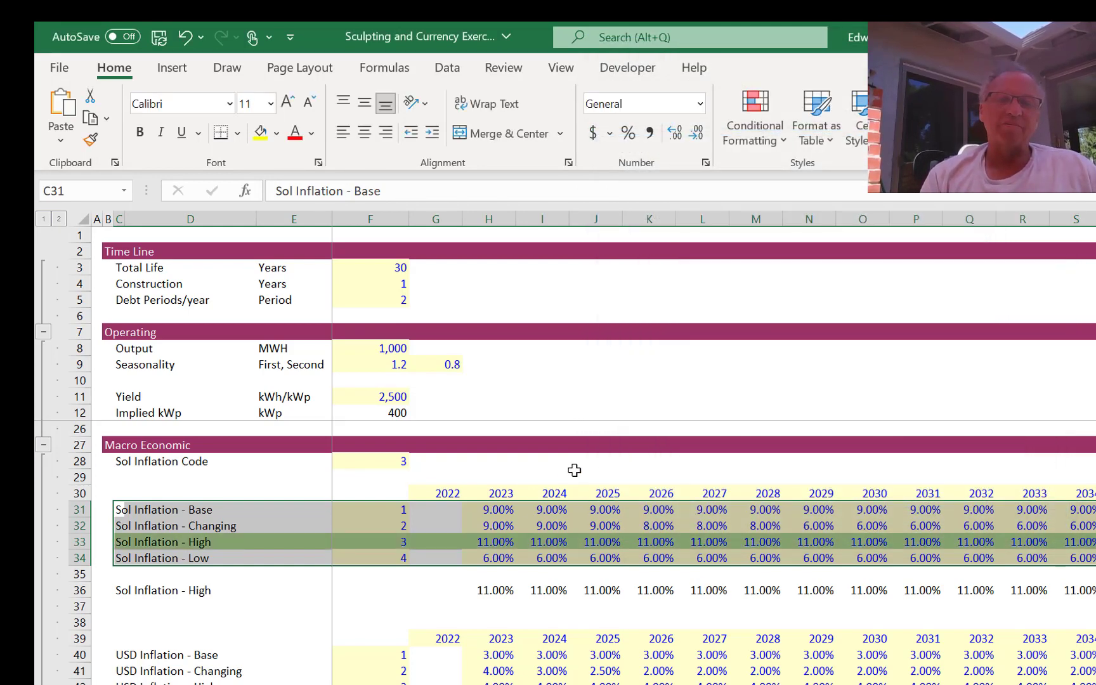
{"action": "left_click", "coordinate": [590, 467]}
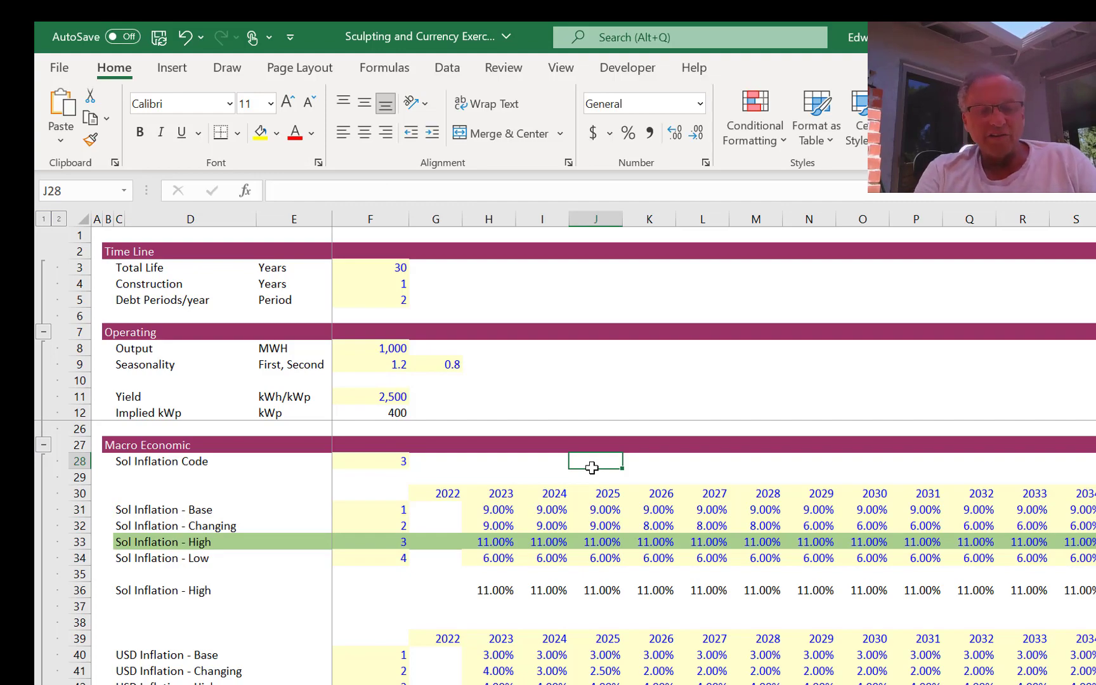
Step: Reset the Inputs sheet's formatting without deleting format conditions, and recolour the inputs with Input Colour Option 1
{"action": "key", "text": "ctrl+alt+c"}
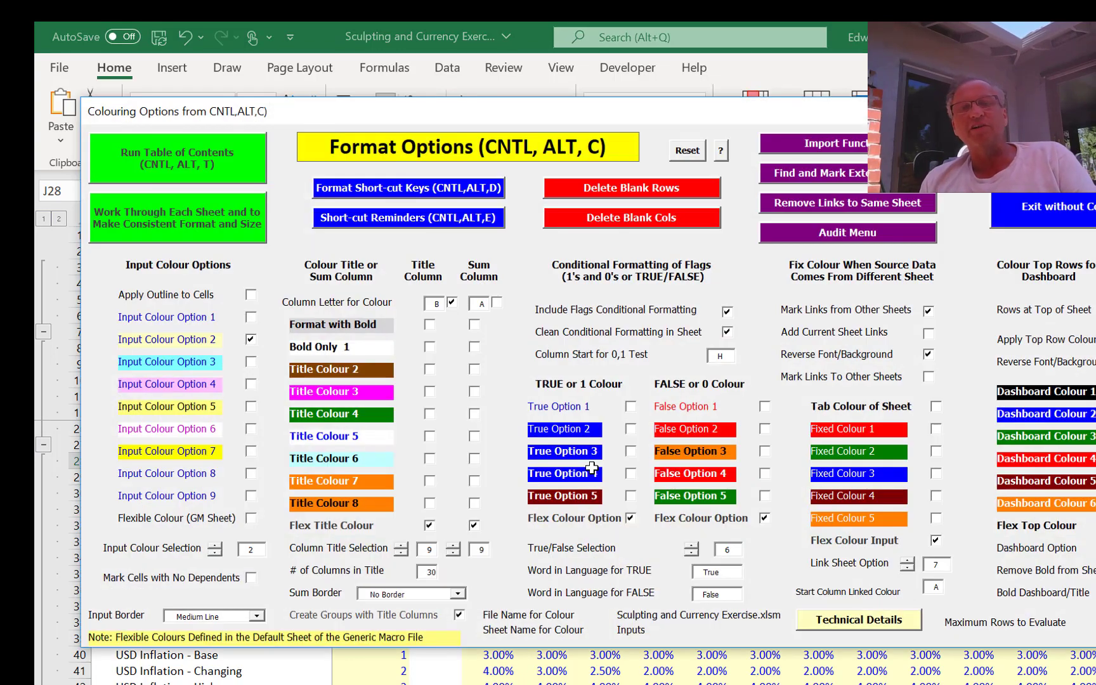
{"action": "left_click", "coordinate": [688, 151]}
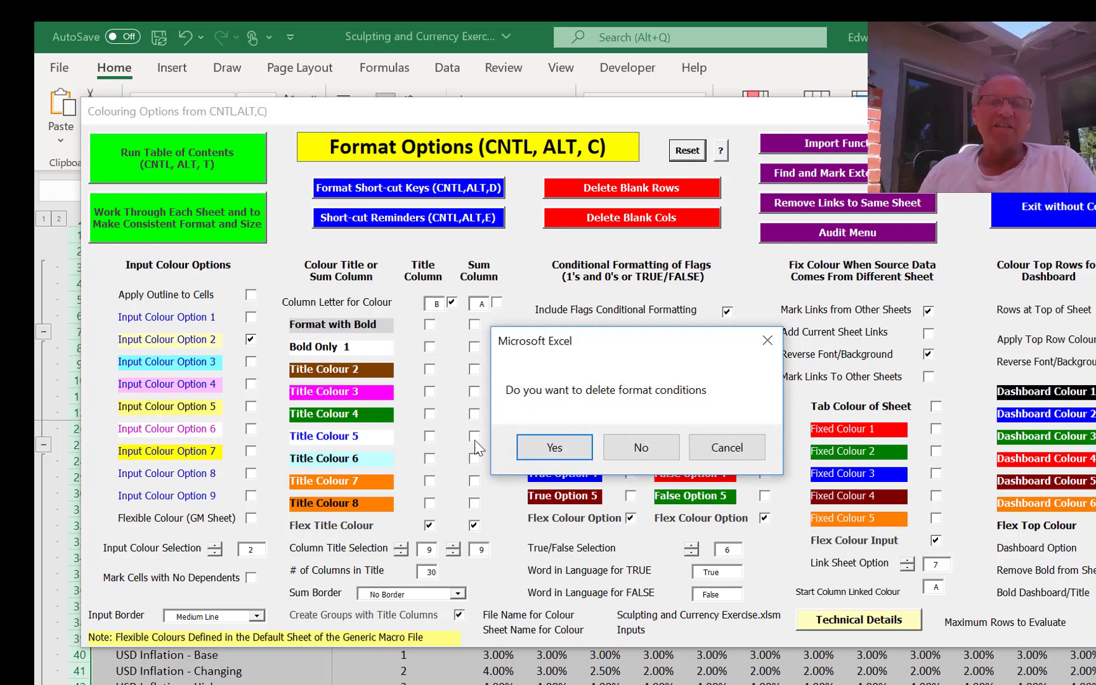
{"action": "left_click", "coordinate": [631, 450]}
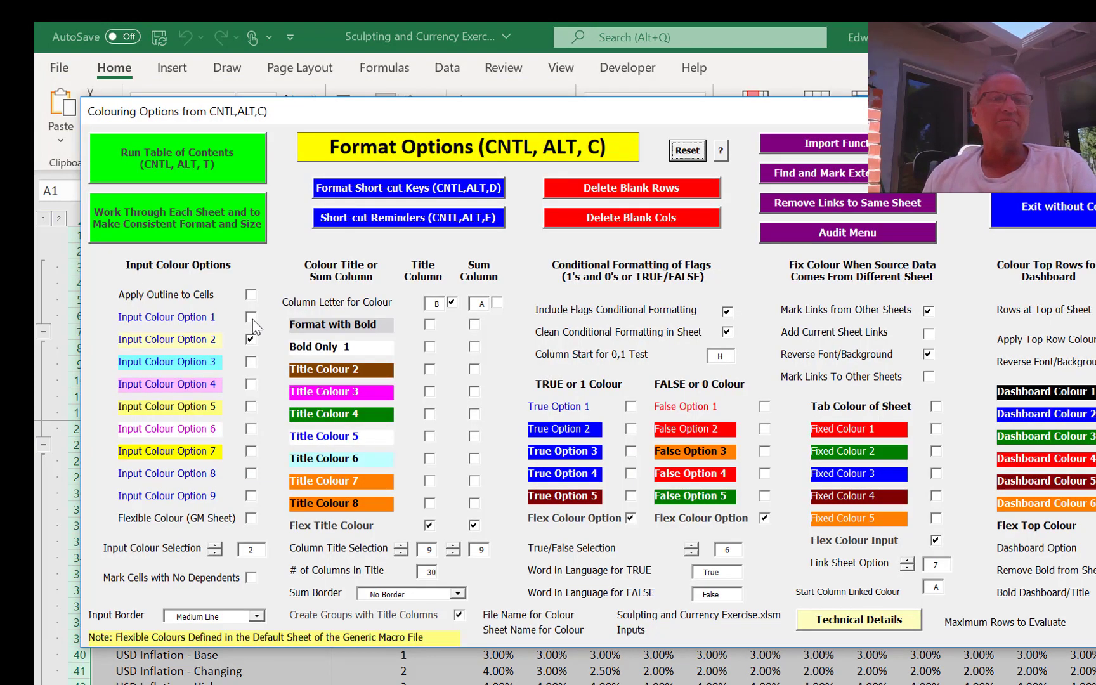
{"action": "left_click", "coordinate": [251, 317]}
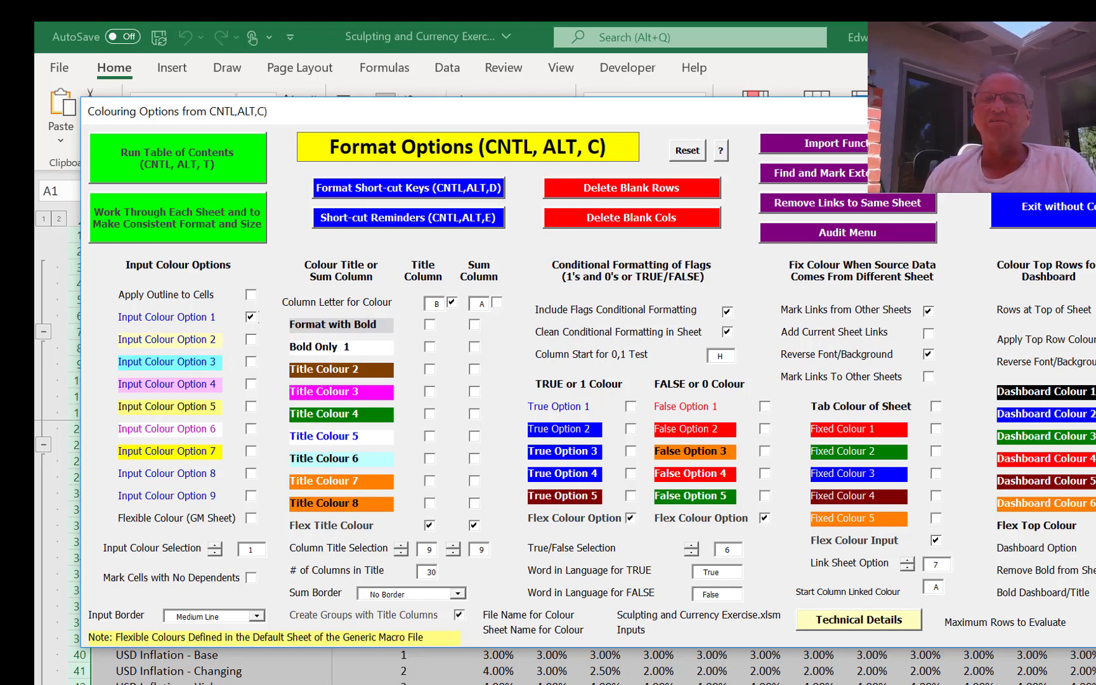
{"action": "left_click", "coordinate": [1046, 159]}
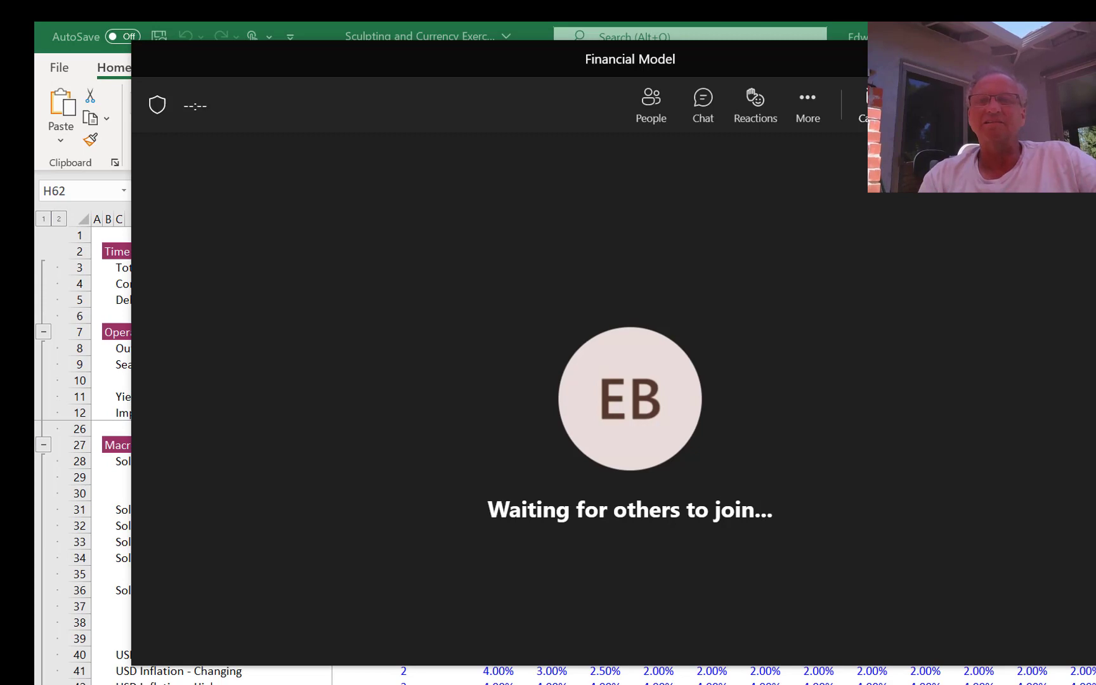
Step: Leave the waiting Financial Model meeting and return to the Sol inflation table in the workbook
{"action": "key", "text": "alt+F4"}
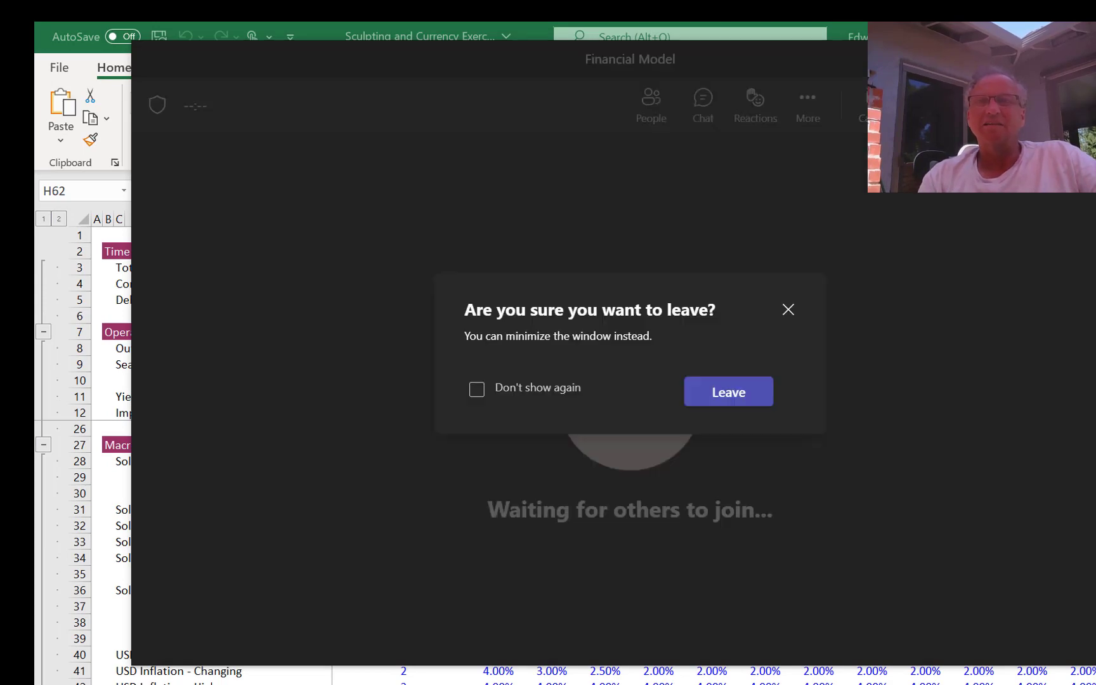
{"action": "left_click", "coordinate": [722, 399]}
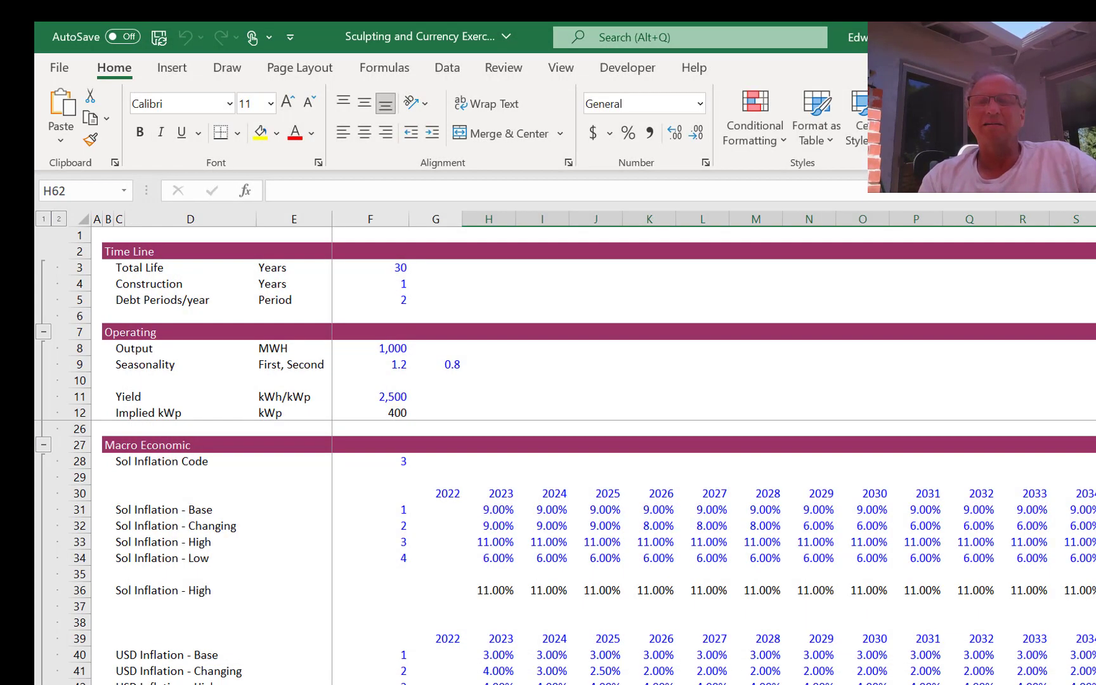
{"action": "left_click", "coordinate": [523, 528]}
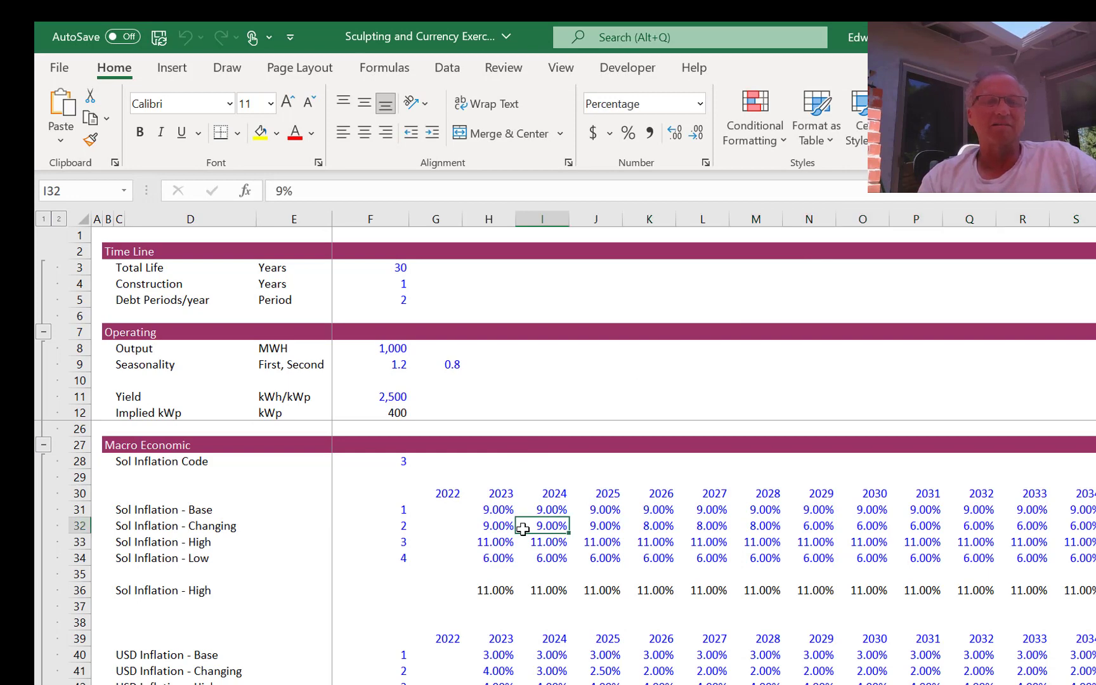
{"action": "key", "text": "Left"}
{"action": "key", "text": "Left"}
{"action": "key", "text": "Home"}
{"action": "key", "text": "Up"}
{"action": "key", "text": "Up"}
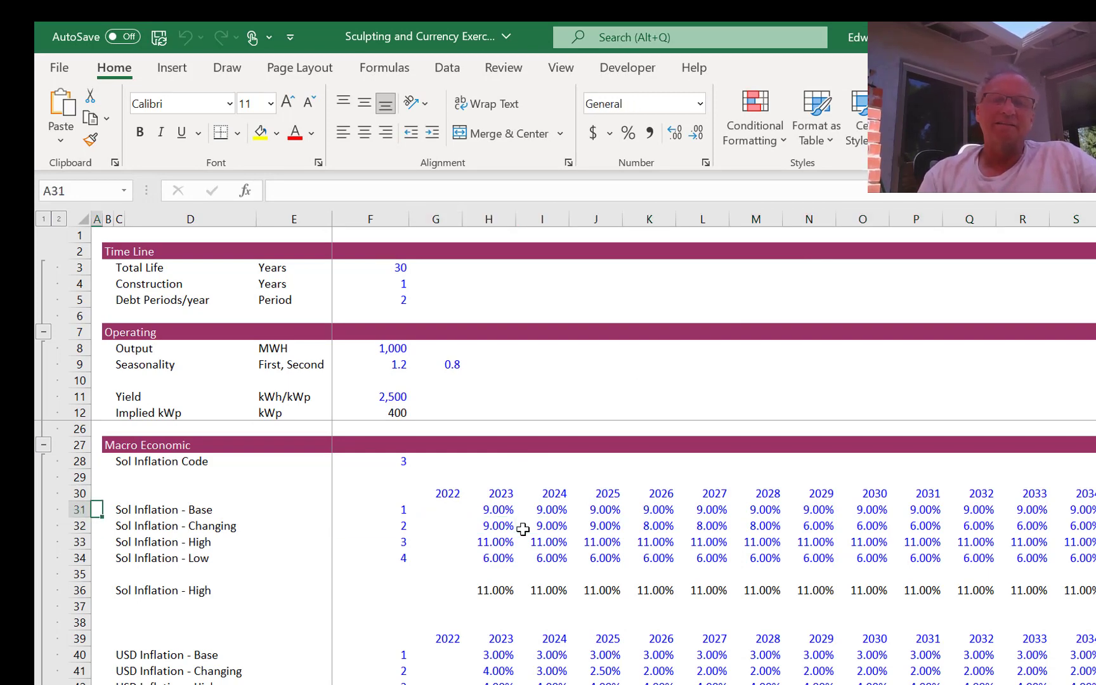
{"action": "key", "text": "Right"}
{"action": "key", "text": "Right"}
{"action": "key", "text": "Right"}
{"action": "key", "text": "Right"}
{"action": "key", "text": "Right"}
{"action": "key", "text": "Right"}
{"action": "key", "text": "Right"}
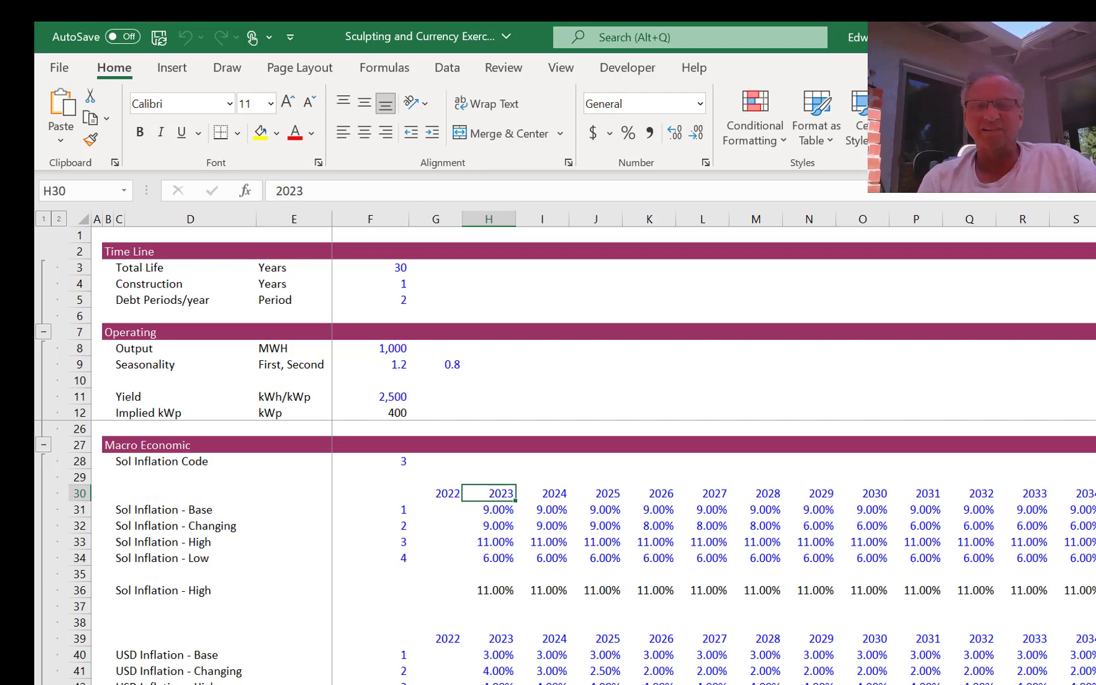
{"action": "left_click", "coordinate": [730, 684]}
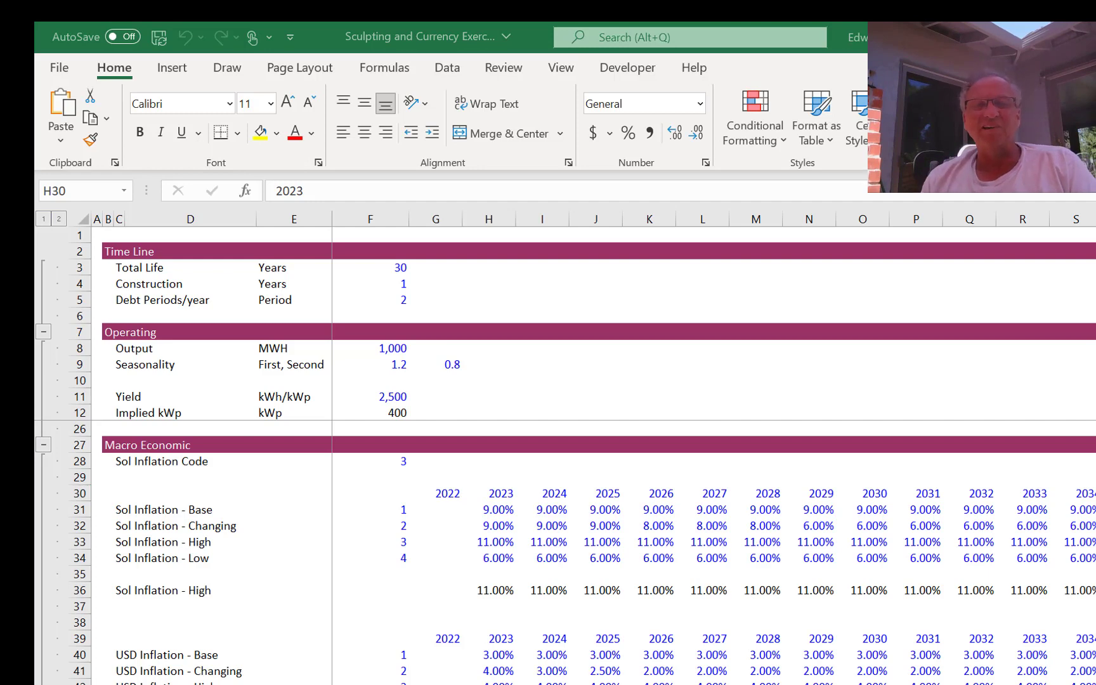
{"action": "left_click", "coordinate": [687, 502]}
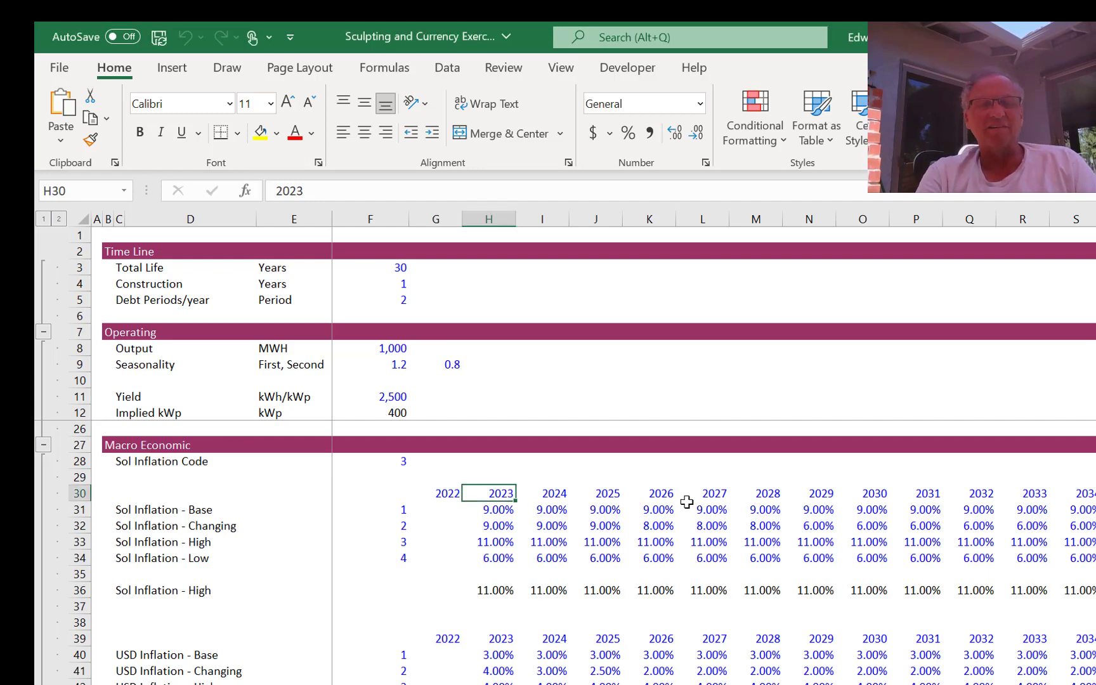
Step: Recolour the Inputs sheet with Input Colour Option 1 and with cleaning of the sheet's conditional formatting turned off
{"action": "key", "text": "ctrl+alt+c"}
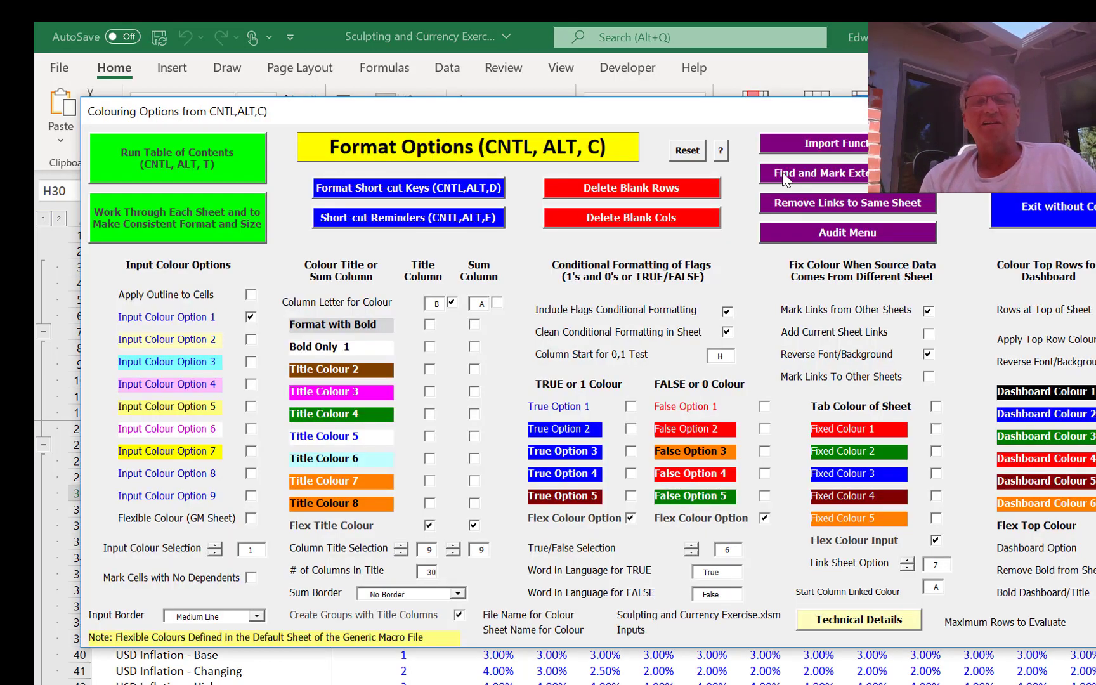
{"action": "left_click", "coordinate": [726, 331]}
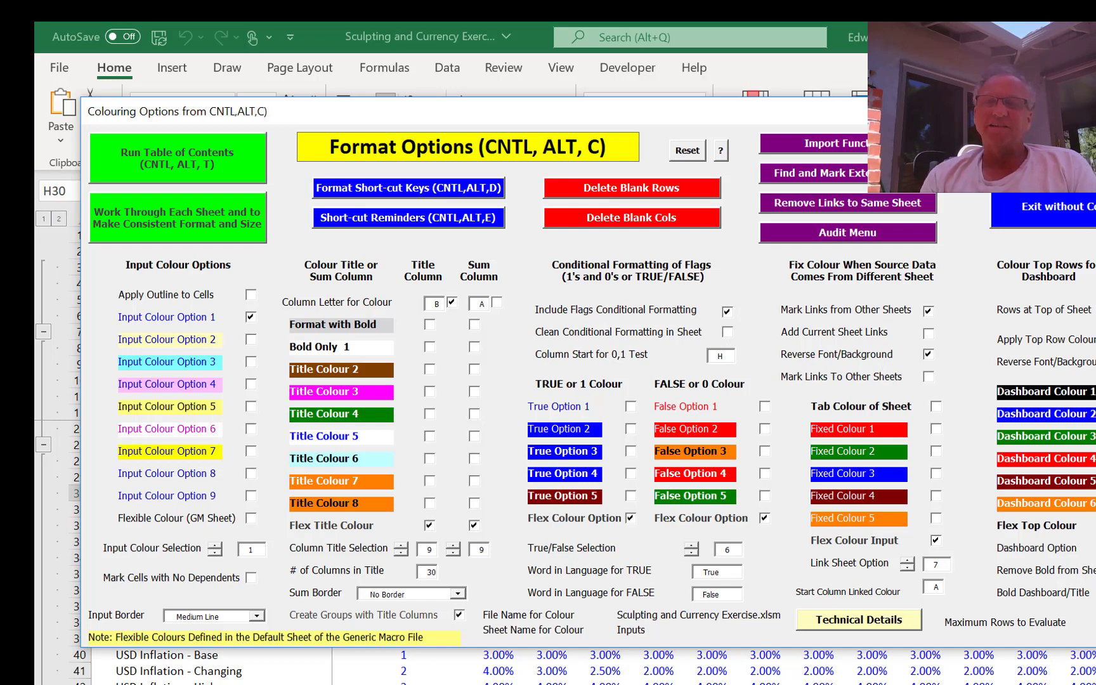
{"action": "left_click", "coordinate": [1041, 162]}
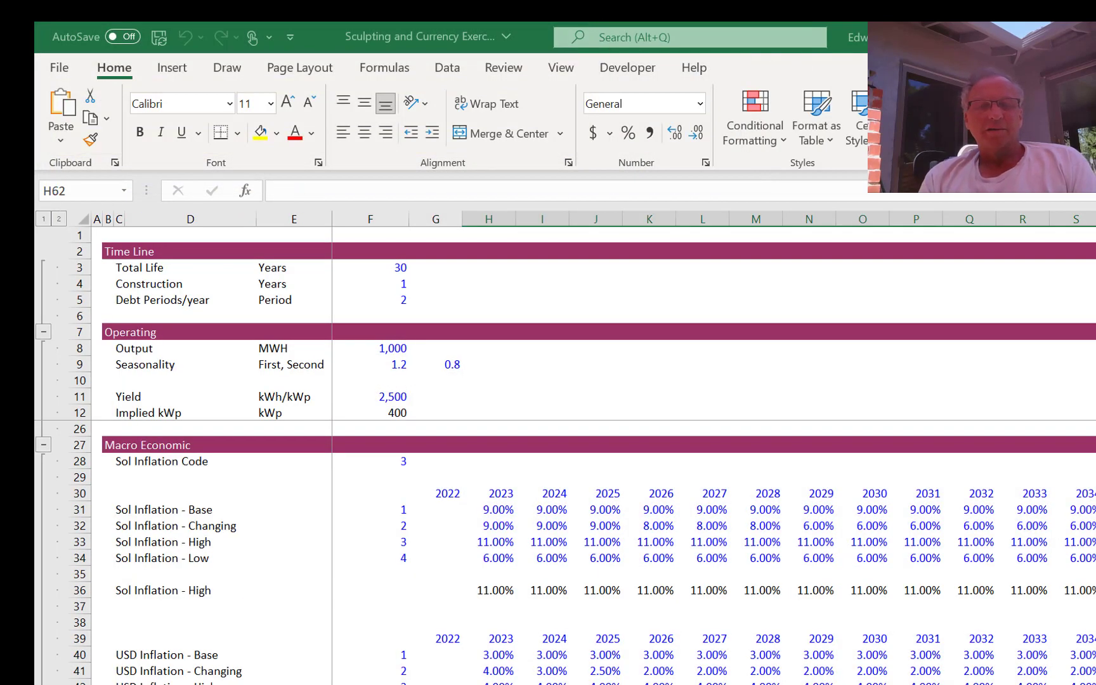
{"action": "key", "text": "F10"}
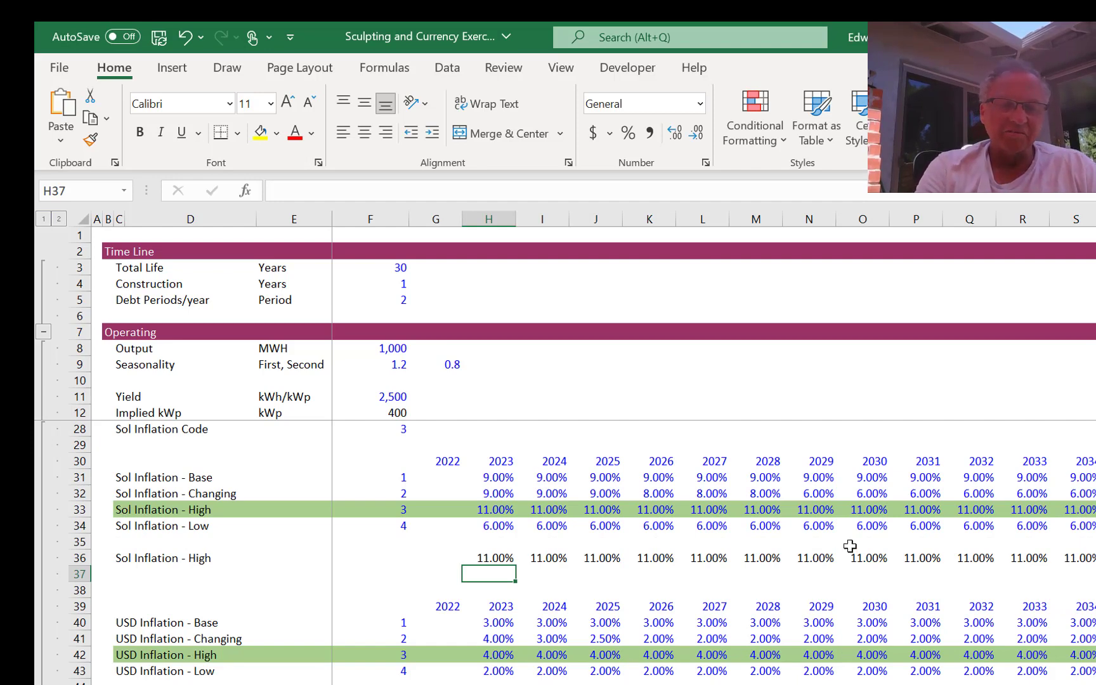
{"action": "key", "text": "ctrl+alt+c"}
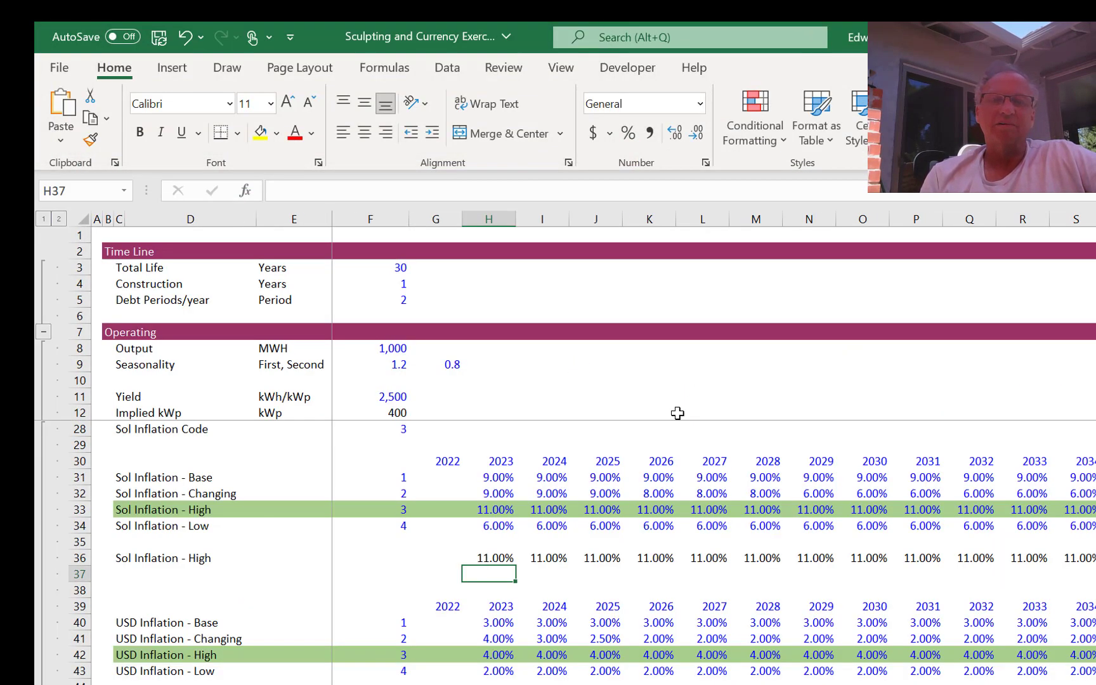
{"action": "left_click", "coordinate": [678, 413]}
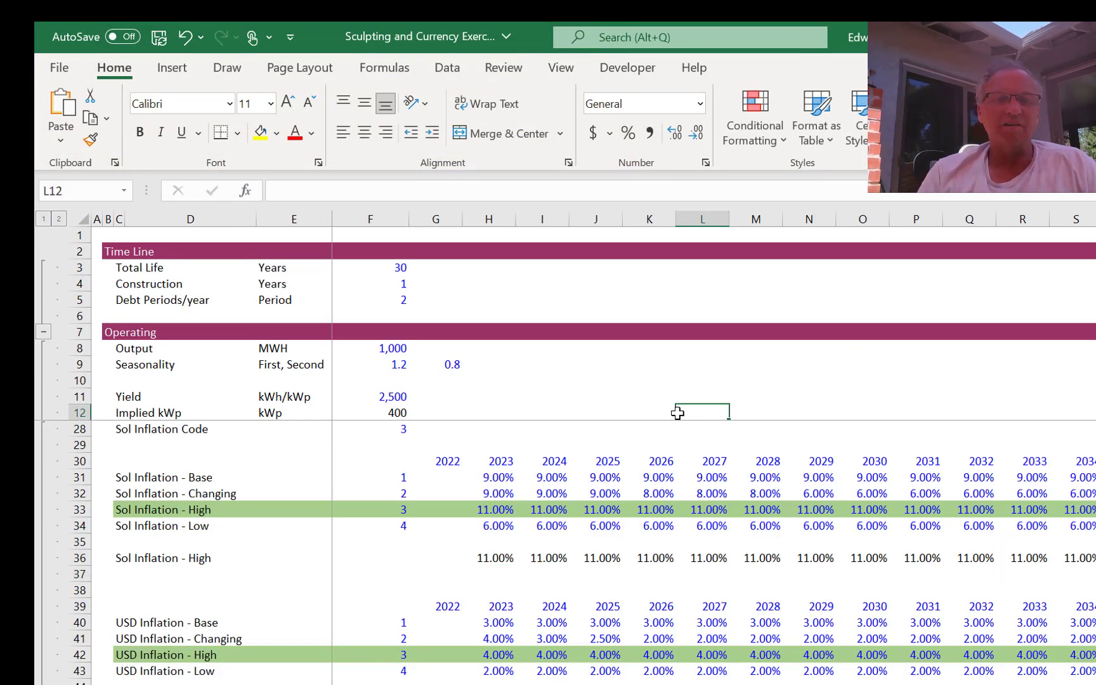
Step: Go to the top of the Model sheet and hide its gridlines
{"action": "key", "text": "ctrl+Page_Down"}
{"action": "key", "text": "ctrl+Up"}
{"action": "key", "text": "ctrl+Up"}
{"action": "key", "text": "ctrl+Up"}
{"action": "key", "text": "ctrl+Up"}
{"action": "key", "text": "ctrl+Up"}
{"action": "key", "text": "ctrl+Up"}
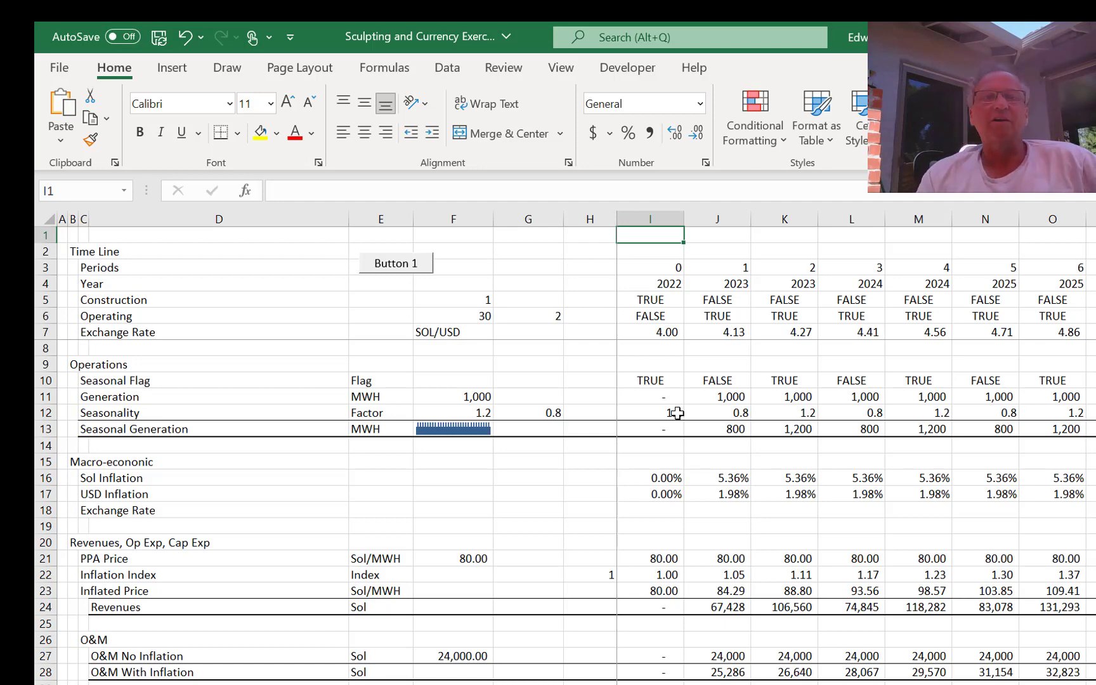
{"action": "left_click", "coordinate": [553, 68]}
{"action": "left_click", "coordinate": [510, 136]}
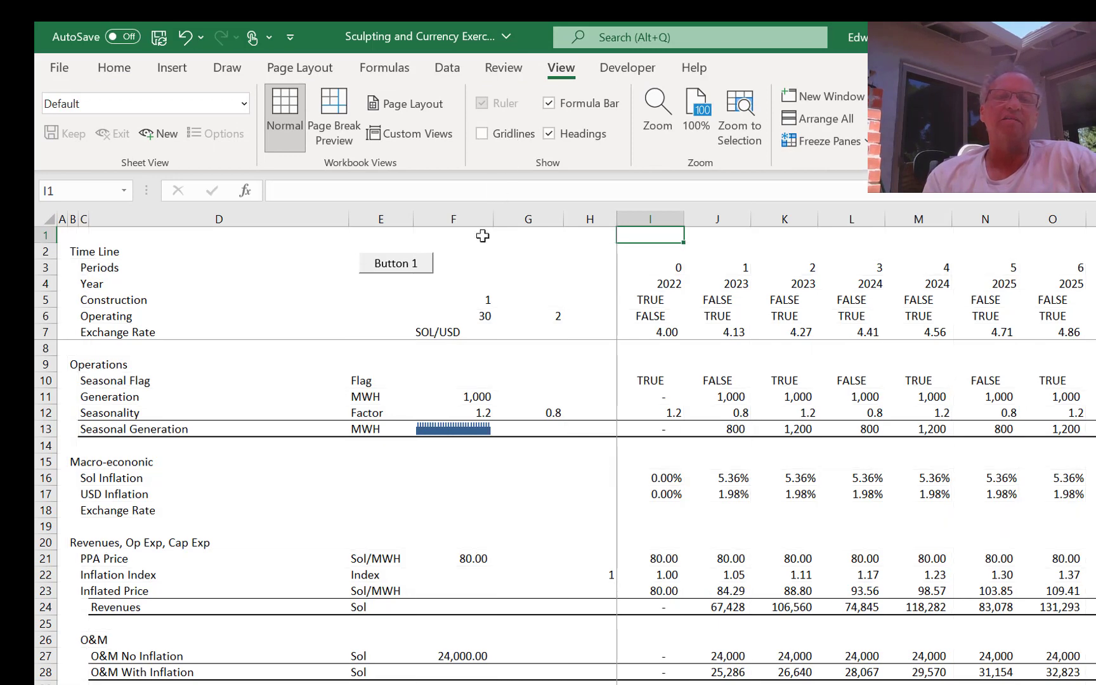
{"action": "left_click", "coordinate": [552, 306]}
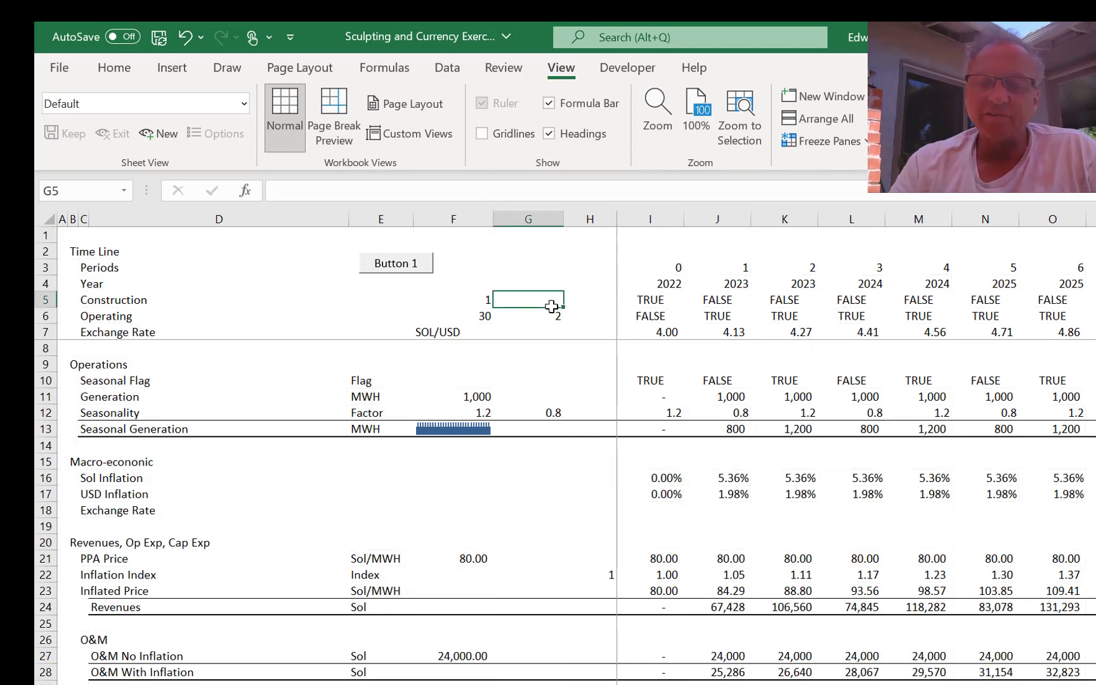
Step: Save the workbook under the new name Sculpting and Currency Exercise formatted
{"action": "key", "text": "F12"}
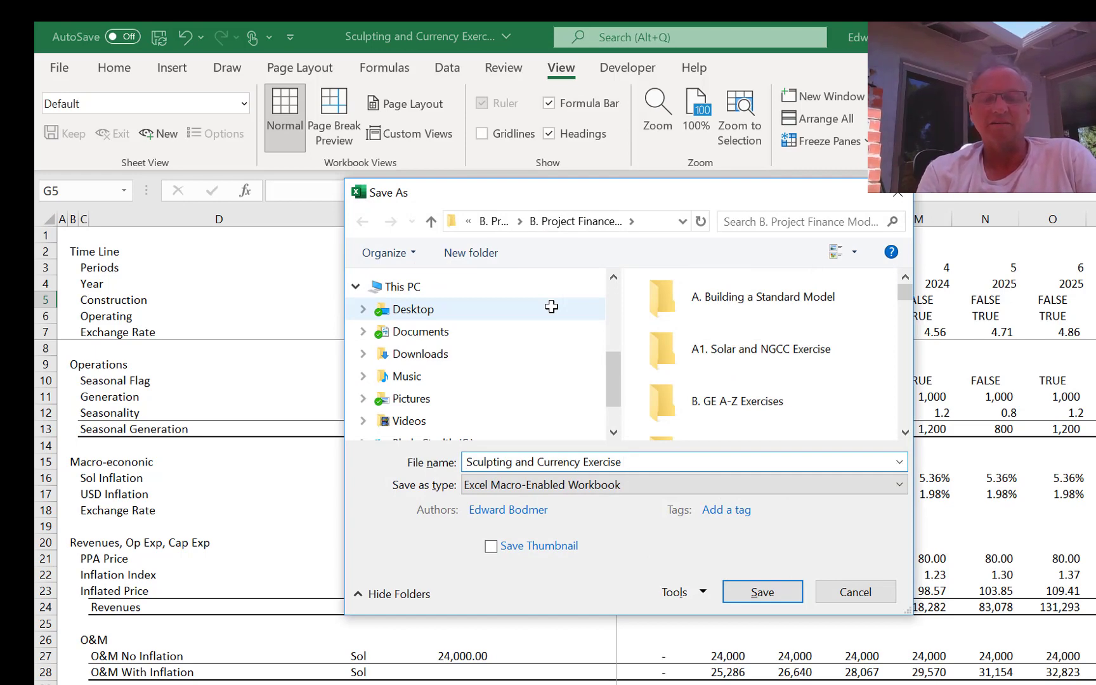
{"action": "type", "text": "f"}
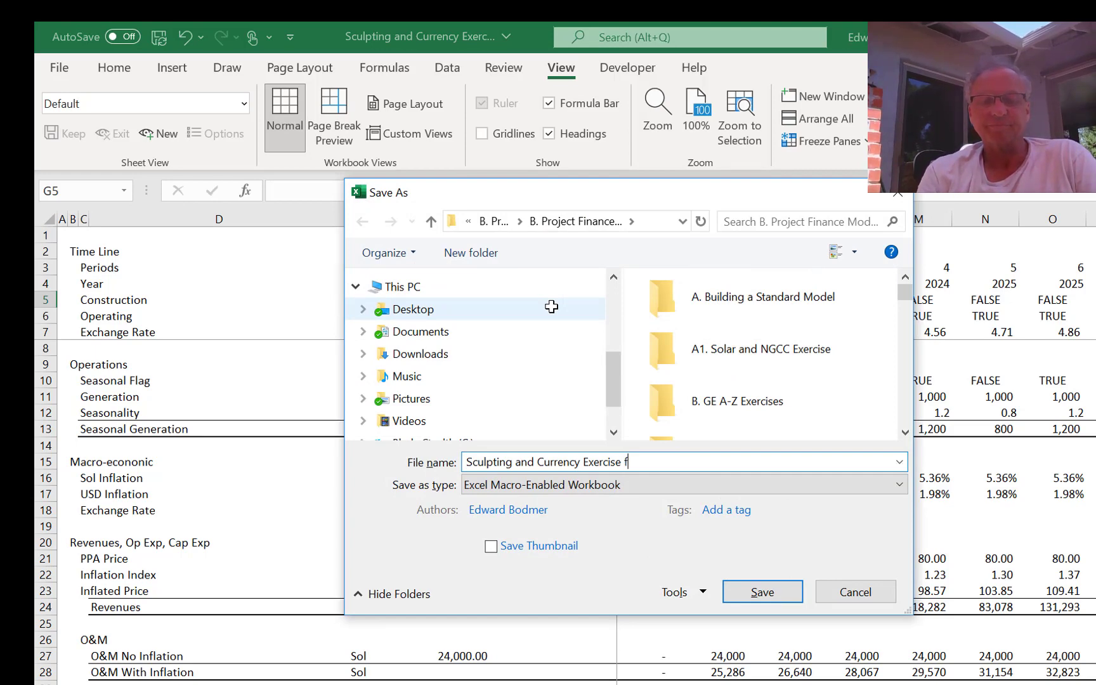
{"action": "type", "text": "ormatted"}
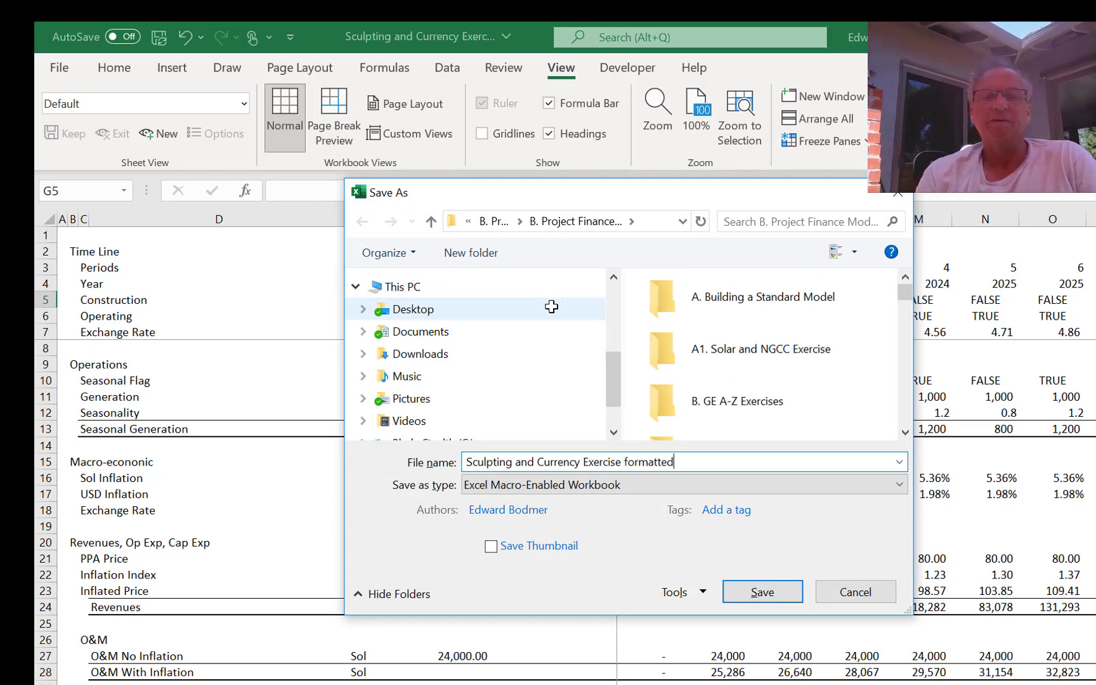
{"action": "key", "text": "Return"}
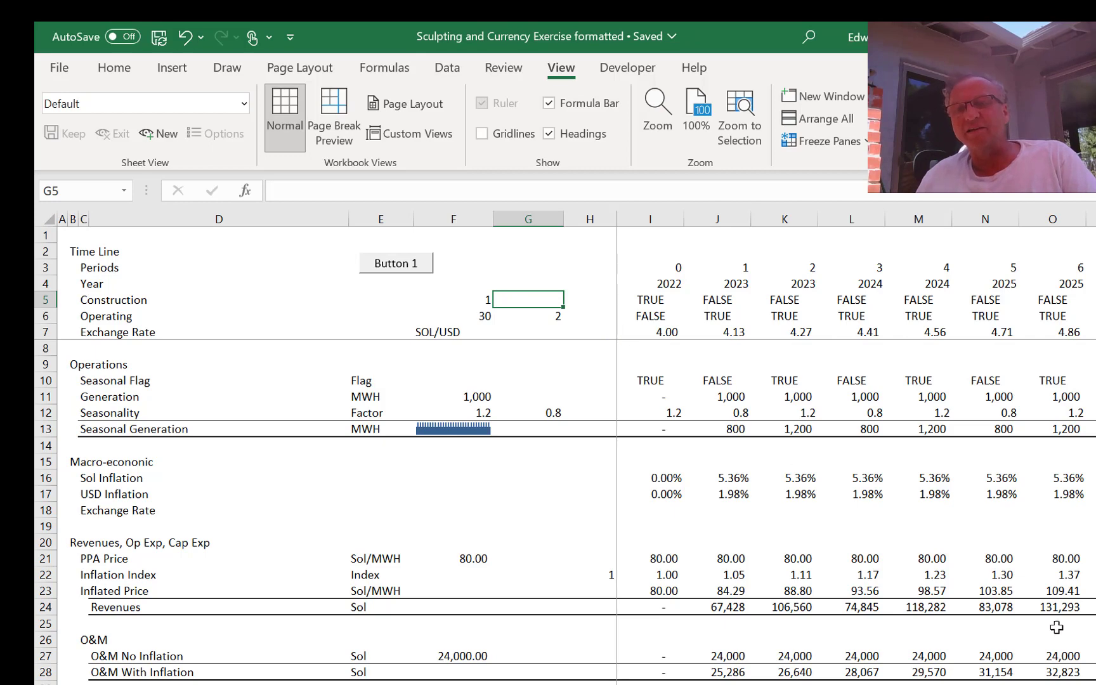
Step: Colour the Model sheet with the format options, also enabling sum column colouring for column F
{"action": "scroll", "coordinate": [488, 371], "scroll_direction": "down", "scroll_amount": 1}
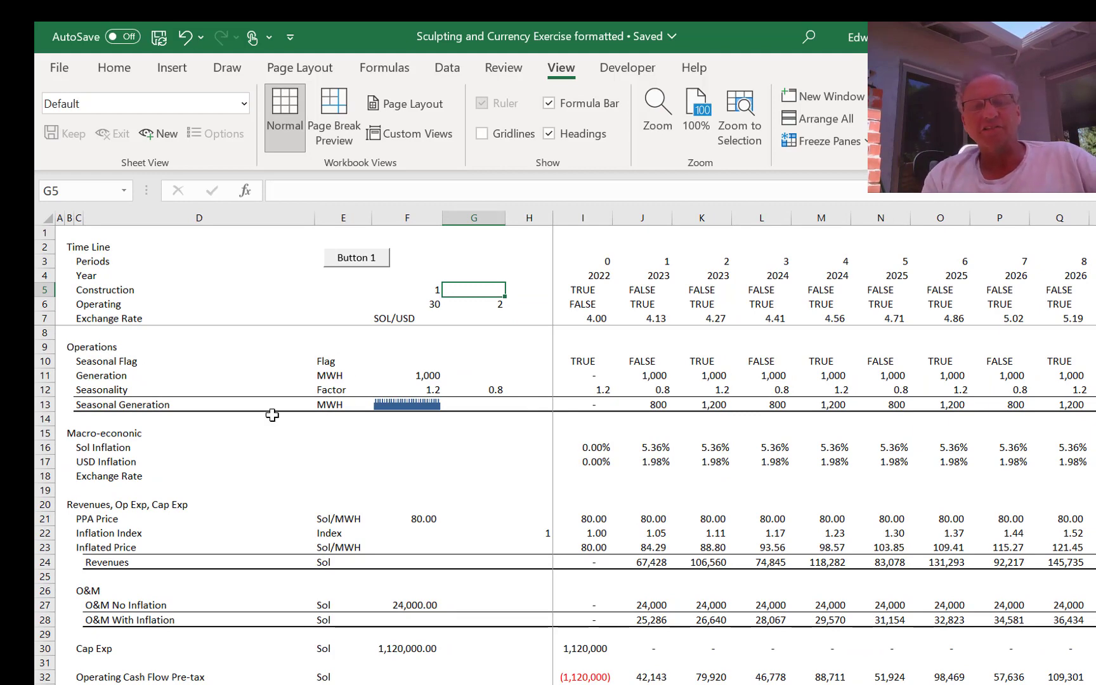
{"action": "left_click", "coordinate": [565, 369]}
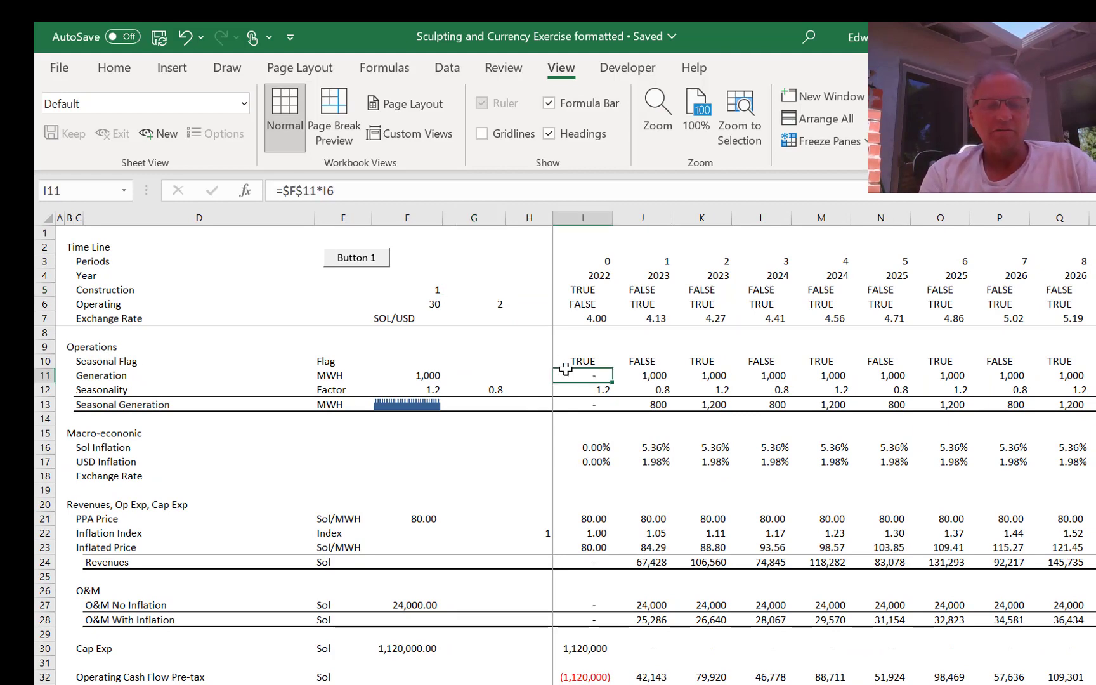
{"action": "key", "text": "ctrl+alt+c"}
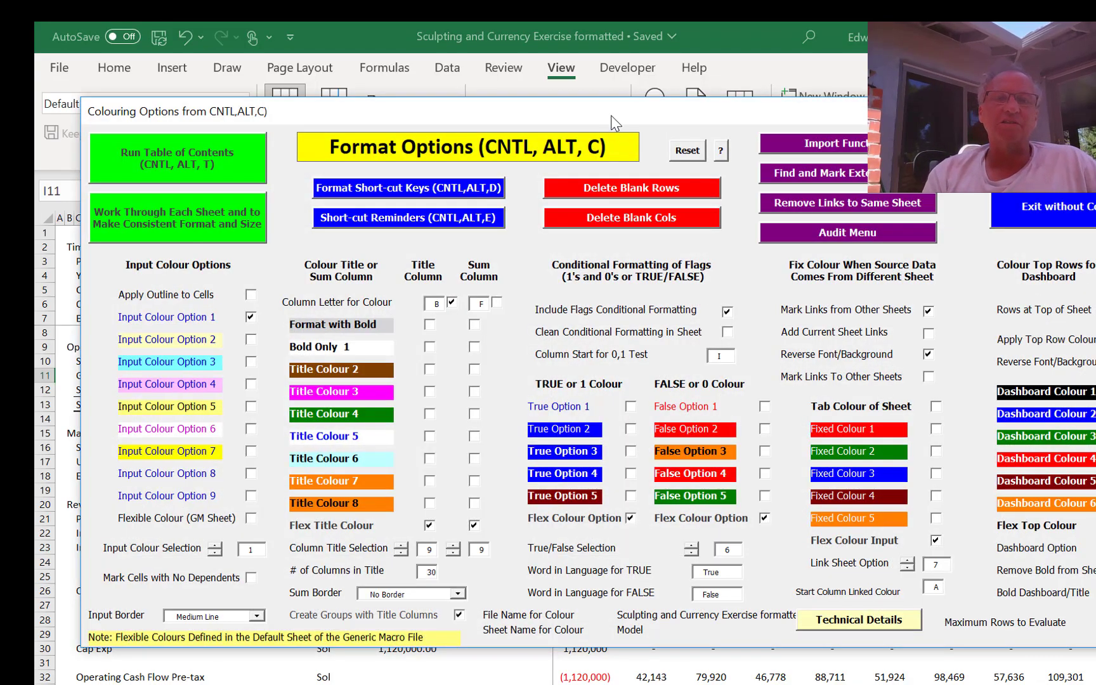
{"action": "left_click_drag", "start_coordinate": [612, 121], "coordinate": [661, 111]}
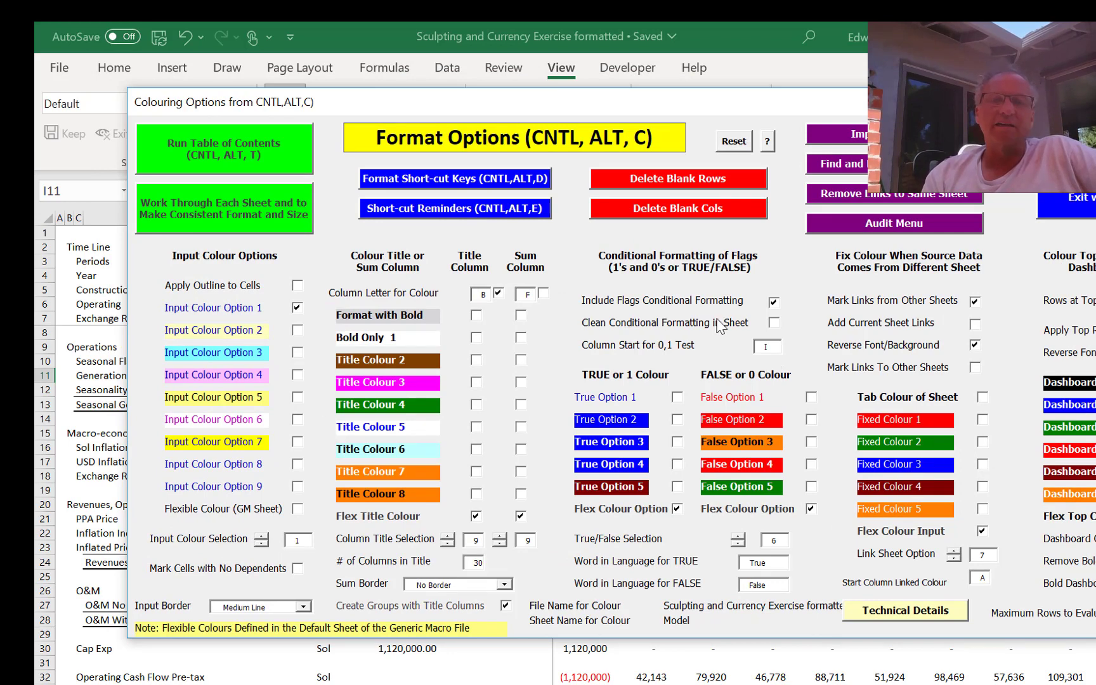
{"action": "left_click", "coordinate": [544, 294]}
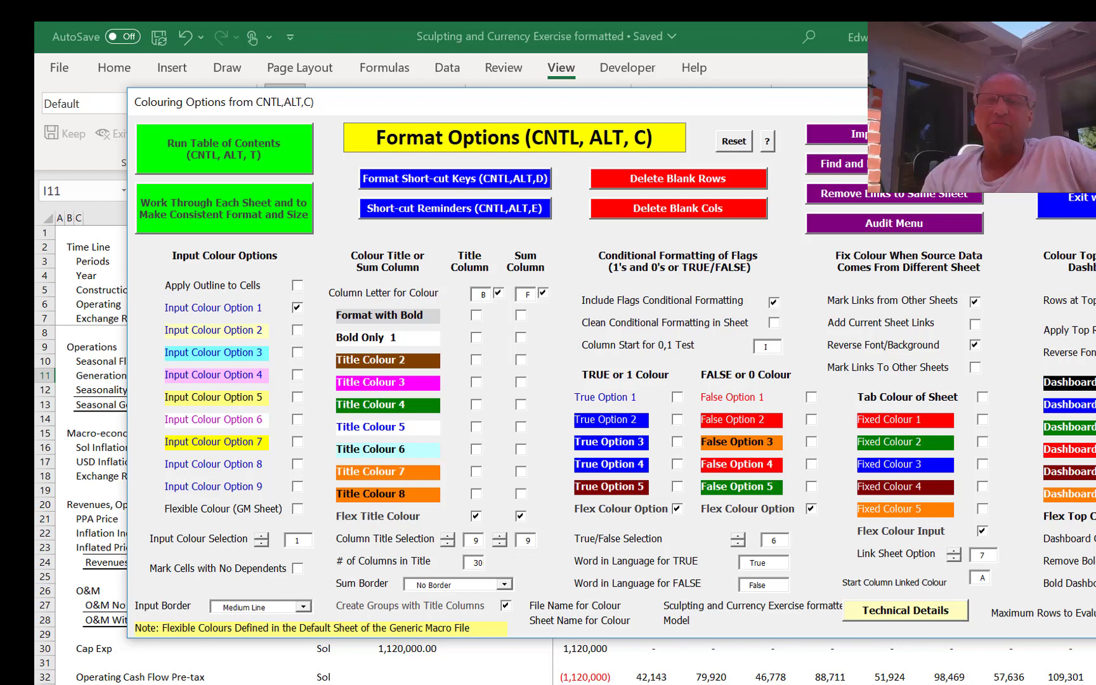
{"action": "key", "text": "Return"}
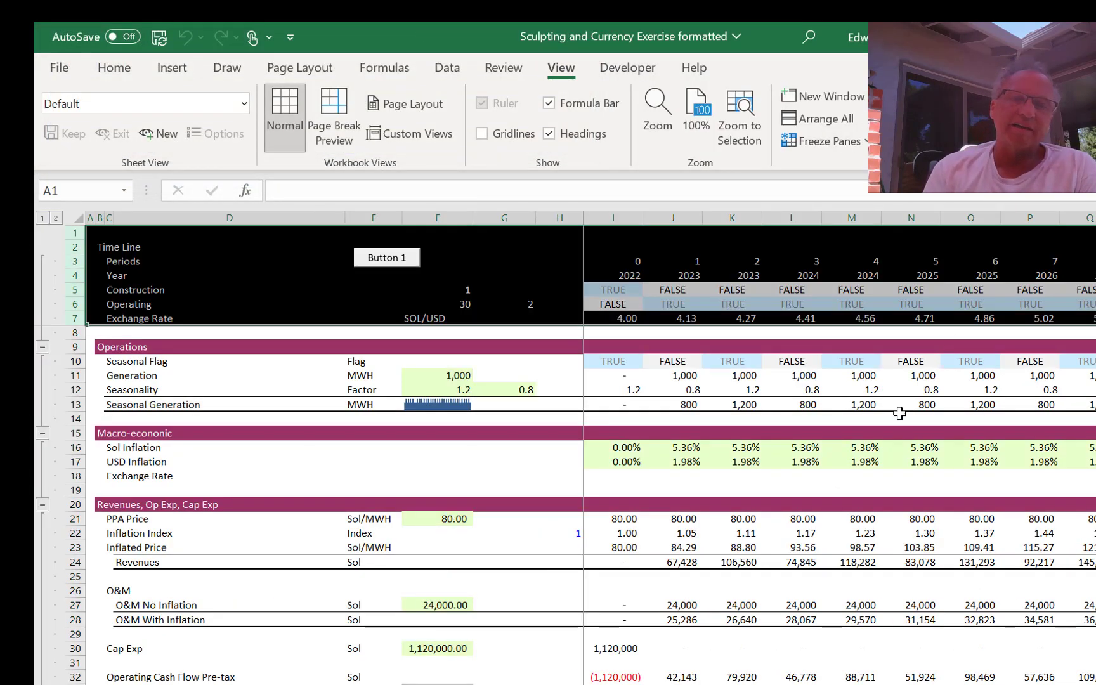
Step: Review the recoloured Model sheet from the macro-economic rows down to the LCOE section and return to row 1
{"action": "left_click", "coordinate": [550, 484]}
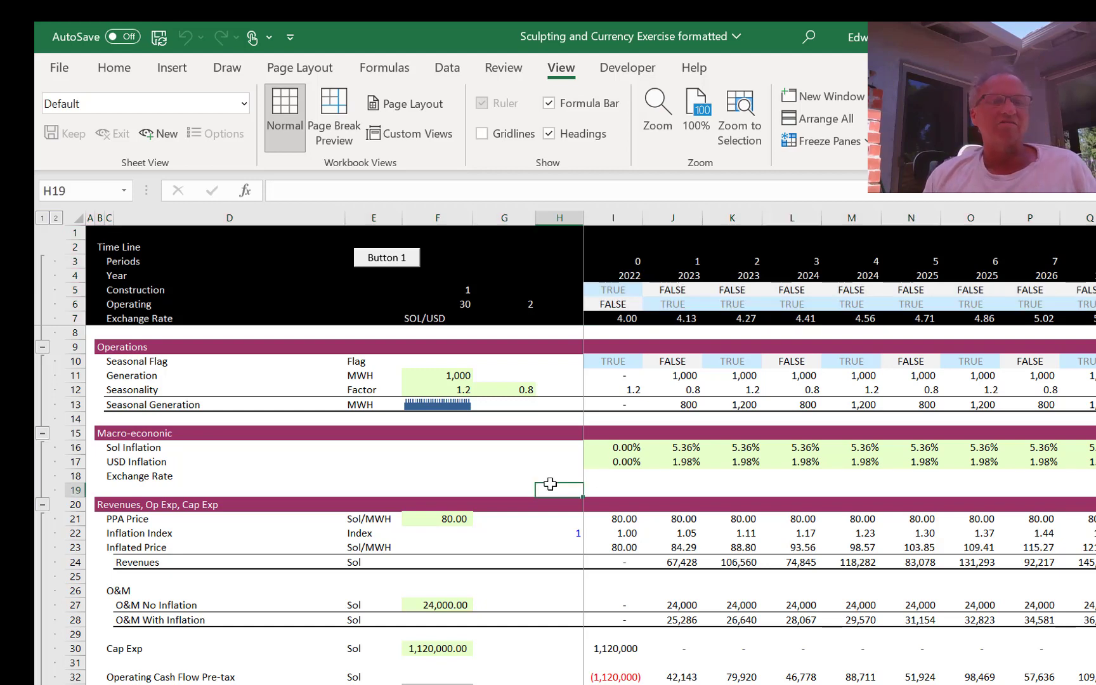
{"action": "key", "text": "Down"}
{"action": "key", "text": "Down"}
{"action": "key", "text": "Down"}
{"action": "key", "text": "Down"}
{"action": "key", "text": "Down"}
{"action": "key", "text": "Down"}
{"action": "key", "text": "Down"}
{"action": "key", "text": "Down"}
{"action": "key", "text": "Down"}
{"action": "key", "text": "Down"}
{"action": "key", "text": "Down"}
{"action": "key", "text": "Down"}
{"action": "key", "text": "Down"}
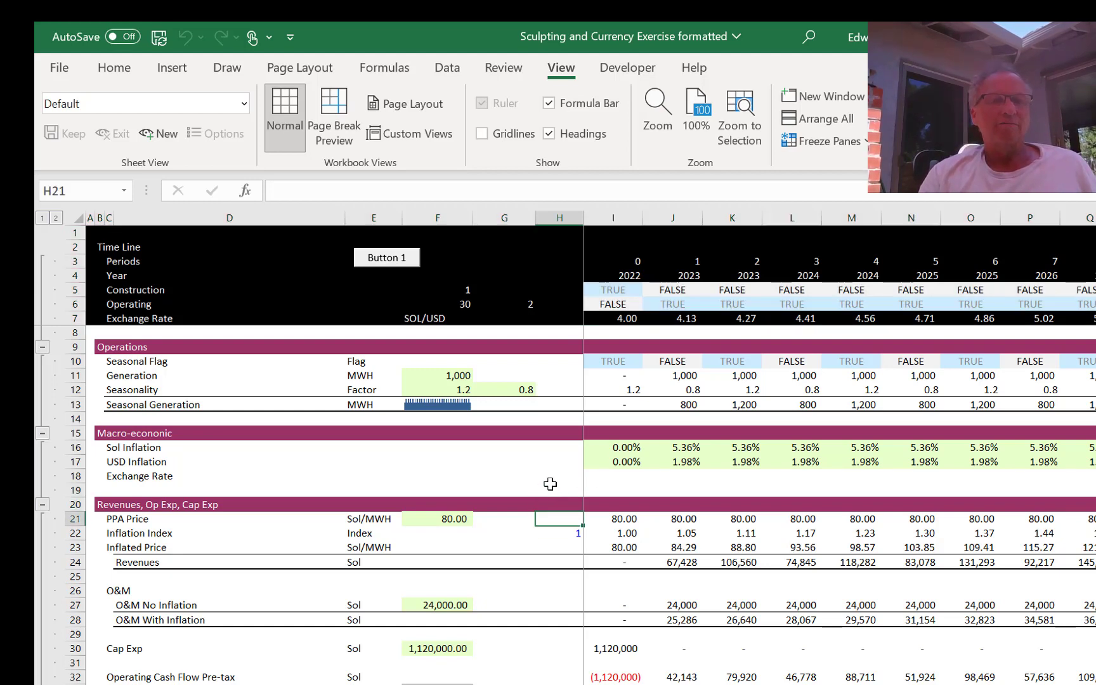
{"action": "key", "text": "Down"}
{"action": "key", "text": "Down"}
{"action": "key", "text": "Down"}
{"action": "key", "text": "Down"}
{"action": "key", "text": "Down"}
{"action": "key", "text": "Down"}
{"action": "key", "text": "Down"}
{"action": "key", "text": "Down"}
{"action": "key", "text": "Down"}
{"action": "key", "text": "Down"}
{"action": "key", "text": "Up"}
{"action": "key", "text": "Up"}
{"action": "key", "text": "Up"}
{"action": "key", "text": "Up"}
{"action": "key", "text": "Up"}
{"action": "key", "text": "Up"}
{"action": "key", "text": "Up"}
{"action": "key", "text": "Up"}
{"action": "key", "text": "Up"}
{"action": "key", "text": "Up"}
{"action": "key", "text": "Up"}
{"action": "key", "text": "Up"}
{"action": "key", "text": "Up"}
{"action": "key", "text": "Up"}
{"action": "key", "text": "Up"}
{"action": "key", "text": "Up"}
{"action": "key", "text": "Up"}
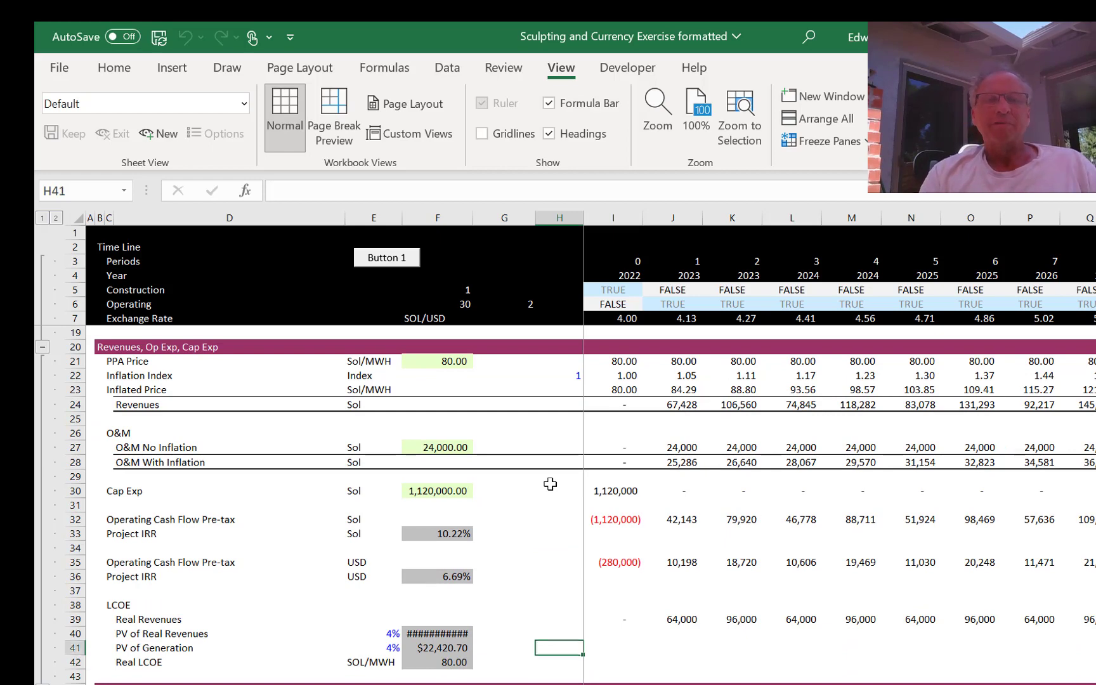
{"action": "key", "text": "Up"}
{"action": "key", "text": "Up"}
{"action": "key", "text": "Up"}
{"action": "key", "text": "Up"}
{"action": "key", "text": "Up"}
{"action": "key", "text": "Up"}
{"action": "key", "text": "Up"}
{"action": "key", "text": "Up"}
{"action": "key", "text": "Up"}
{"action": "key", "text": "Up"}
{"action": "key", "text": "Up"}
{"action": "key", "text": "Up"}
{"action": "key", "text": "Up"}
{"action": "key", "text": "Up"}
{"action": "key", "text": "Up"}
{"action": "key", "text": "Up"}
{"action": "key", "text": "Up"}
{"action": "key", "text": "Up"}
{"action": "key", "text": "Up"}
{"action": "key", "text": "Up"}
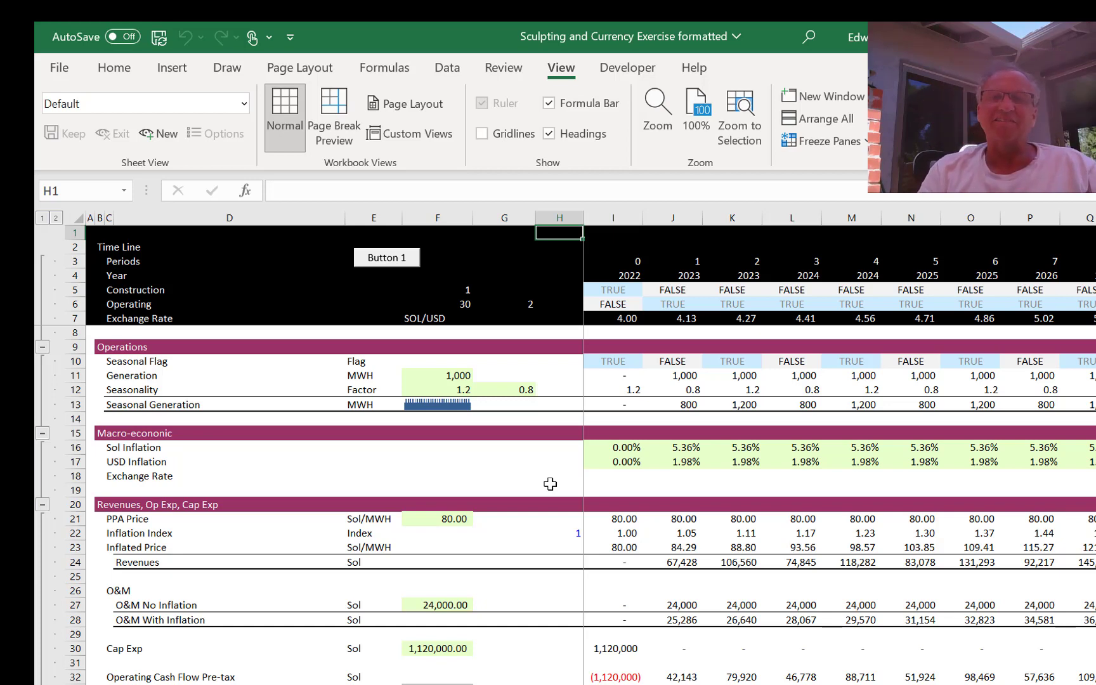
Step: Examine the link colouring, row label and formula of the Sol Inflation row for period 1 in cell J16
{"action": "key", "text": "Down"}
{"action": "key", "text": "Down"}
{"action": "key", "text": "Down"}
{"action": "key", "text": "Down"}
{"action": "key", "text": "Down"}
{"action": "key", "text": "Down"}
{"action": "key", "text": "Down"}
{"action": "key", "text": "Down"}
{"action": "key", "text": "Down"}
{"action": "key", "text": "Down"}
{"action": "key", "text": "Down"}
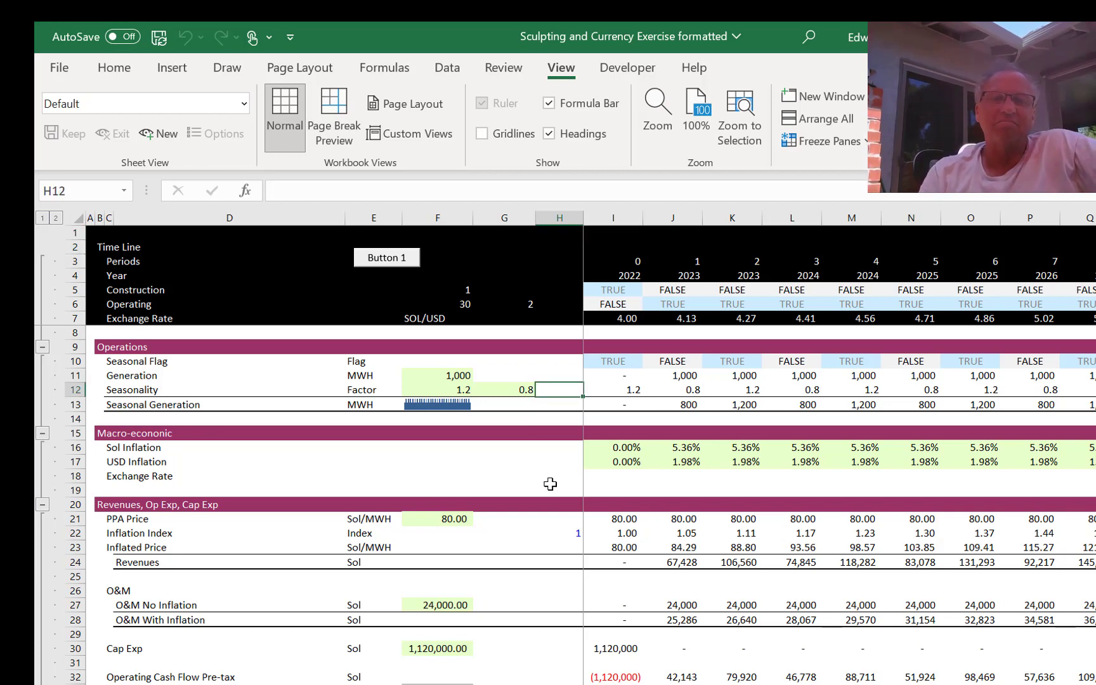
{"action": "key", "text": "Down"}
{"action": "key", "text": "Down"}
{"action": "key", "text": "Down"}
{"action": "key", "text": "Down"}
{"action": "key", "text": "Right"}
{"action": "key", "text": "Right"}
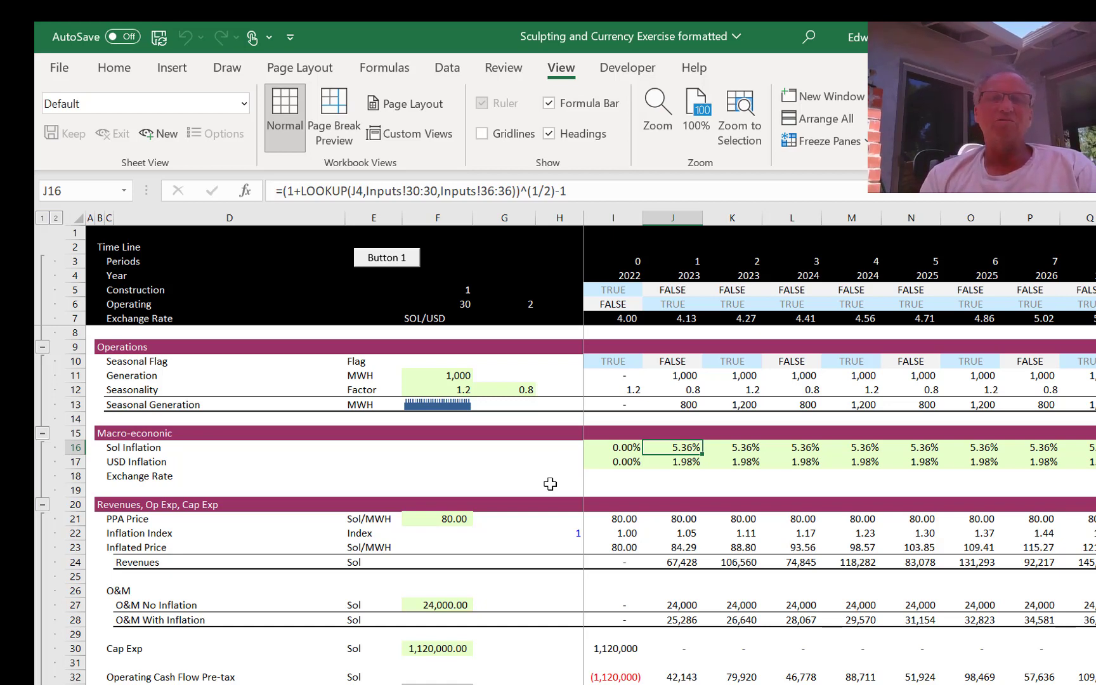
{"action": "key", "text": "Left"}
{"action": "key", "text": "Left"}
{"action": "key", "text": "Left"}
{"action": "key", "text": "Left"}
{"action": "key", "text": "Left"}
{"action": "key", "text": "Left"}
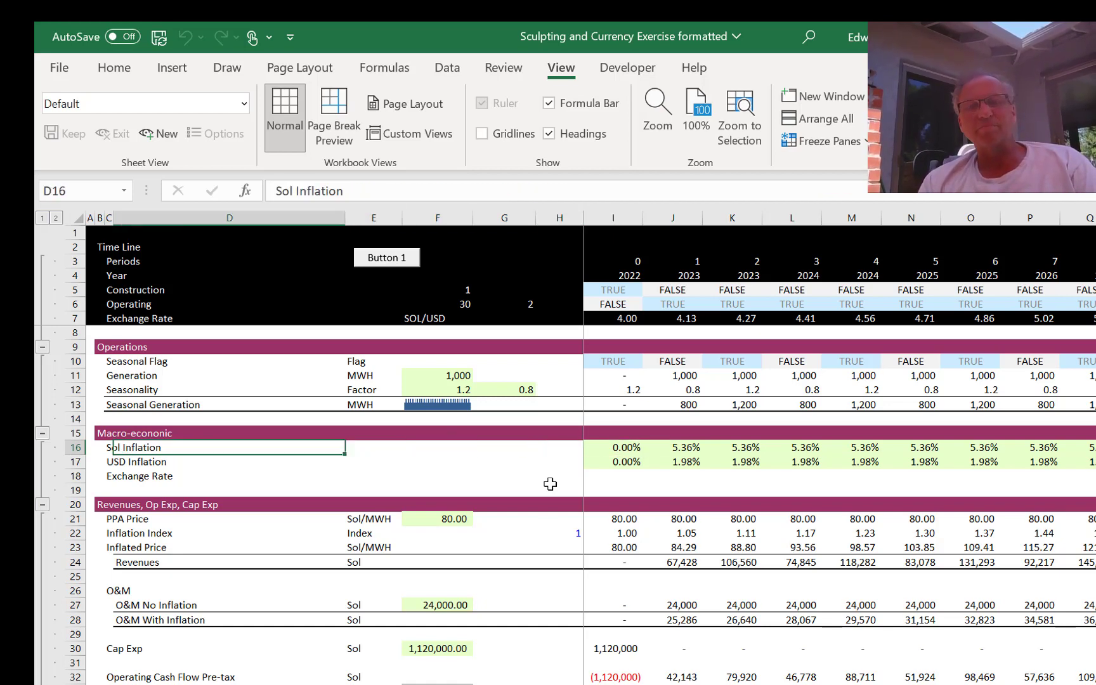
{"action": "key", "text": "Right"}
{"action": "key", "text": "Right"}
{"action": "key", "text": "Right"}
{"action": "key", "text": "Right"}
{"action": "key", "text": "Right"}
{"action": "key", "text": "Right"}
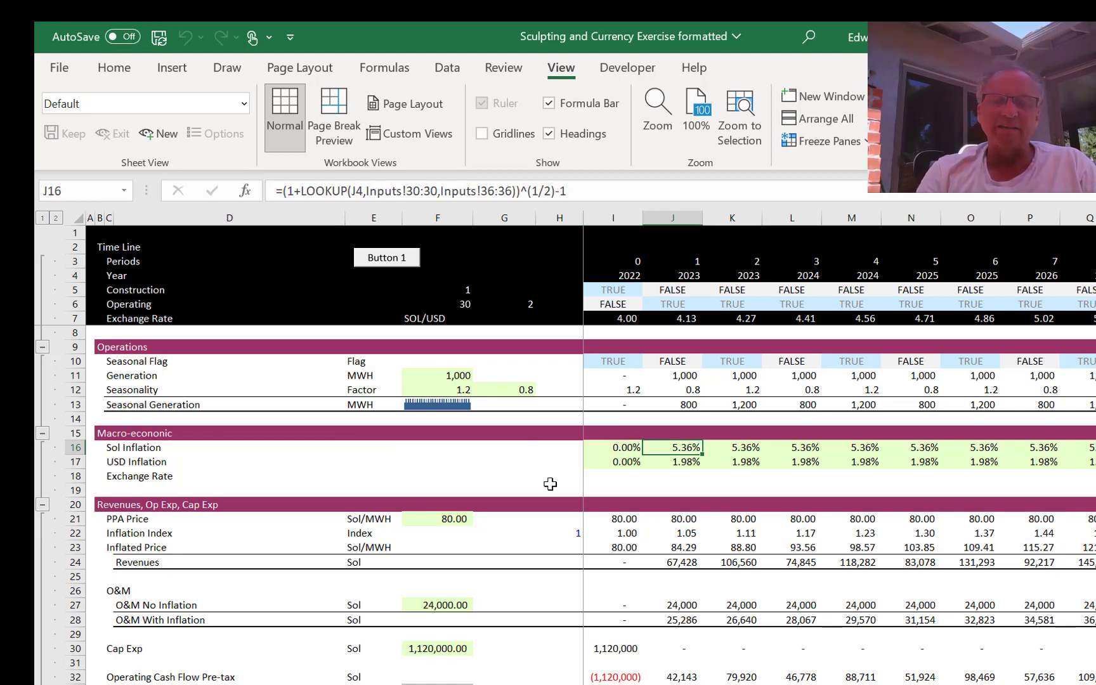
Step: Trace the precedents of the Sol Inflation formula in J16 to year cell J4 and Inputs row 36, and return to J16
{"action": "type", "text": "["}
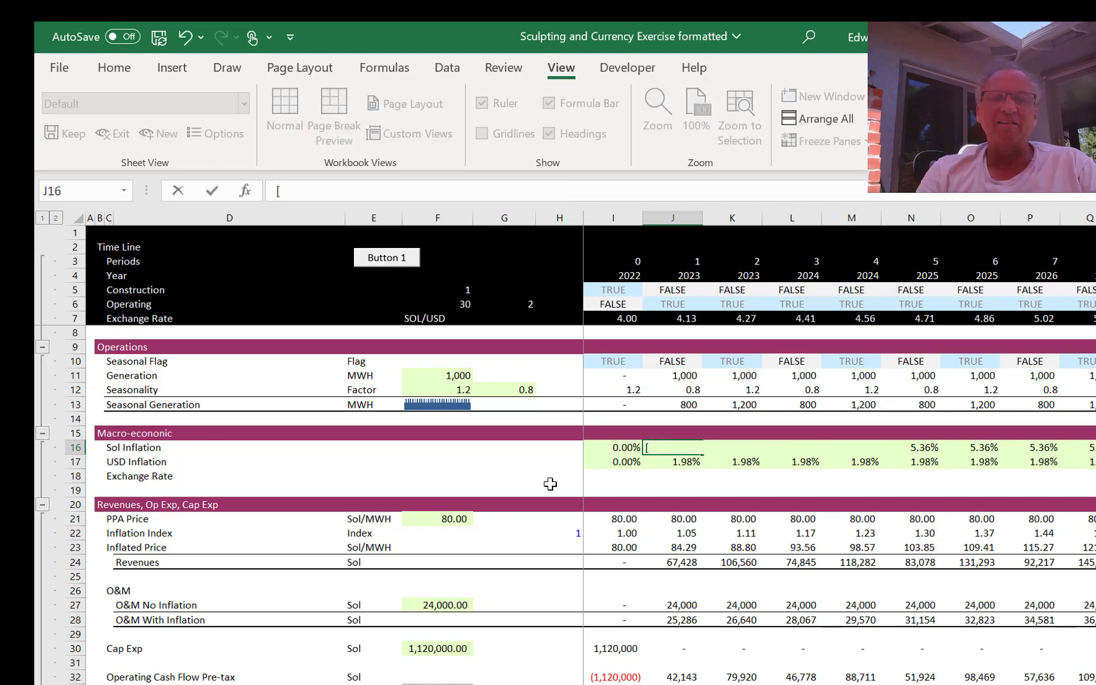
{"action": "key", "text": "Escape"}
{"action": "key", "text": "ctrl+bracketleft"}
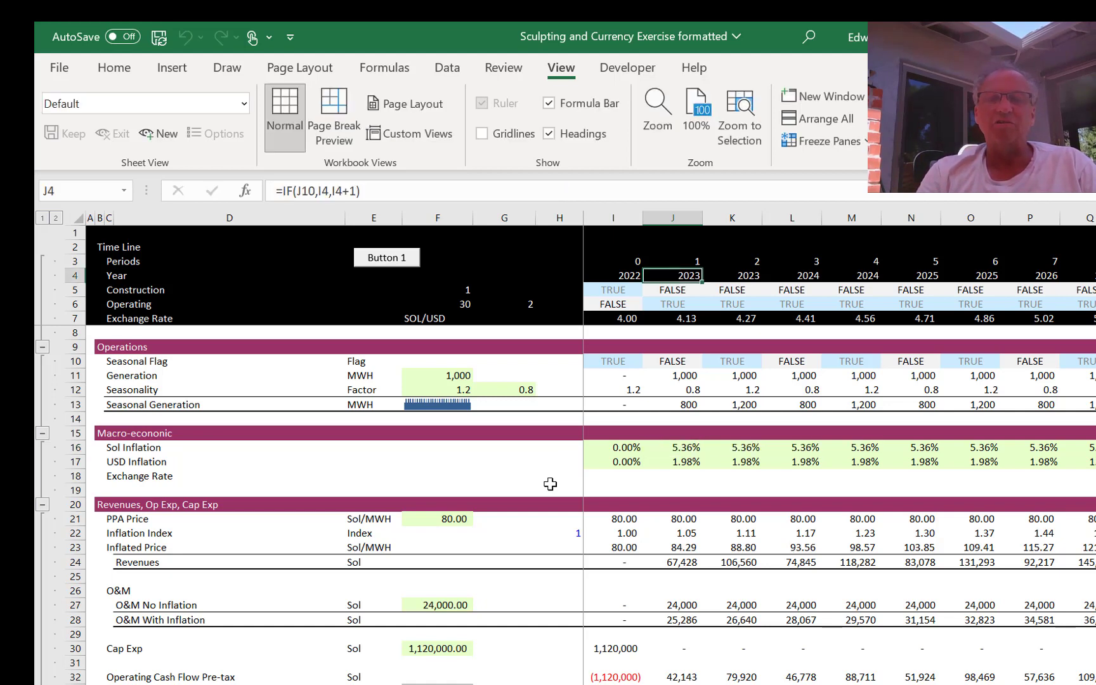
{"action": "left_click", "coordinate": [673, 446]}
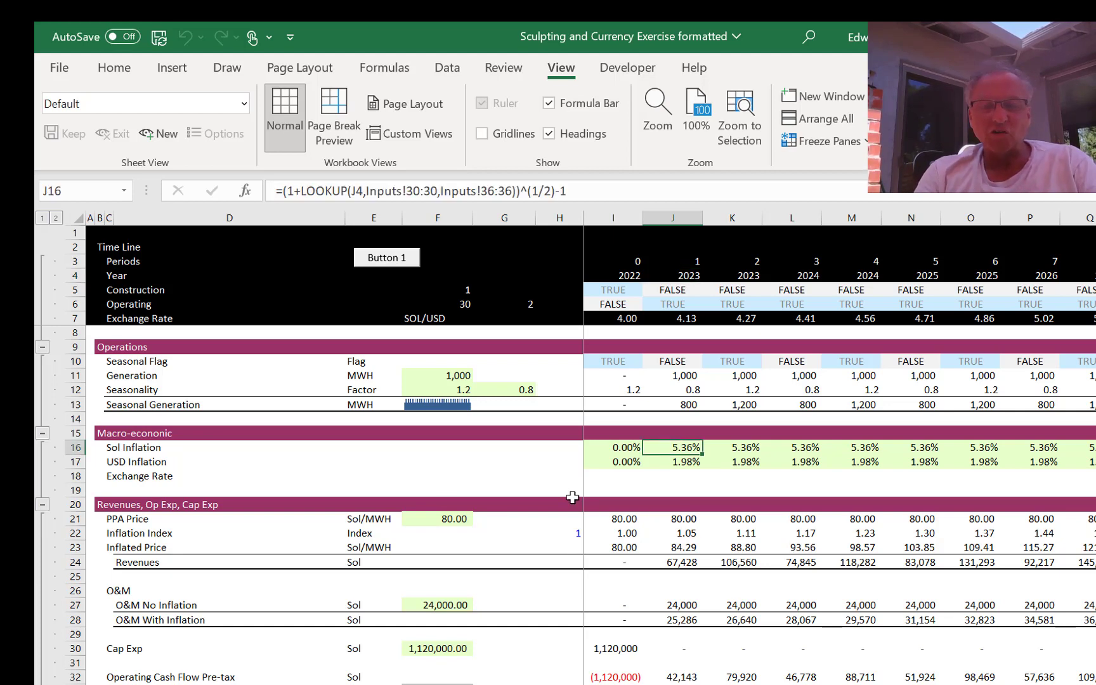
{"action": "key", "text": "ctrl+Page_Up"}
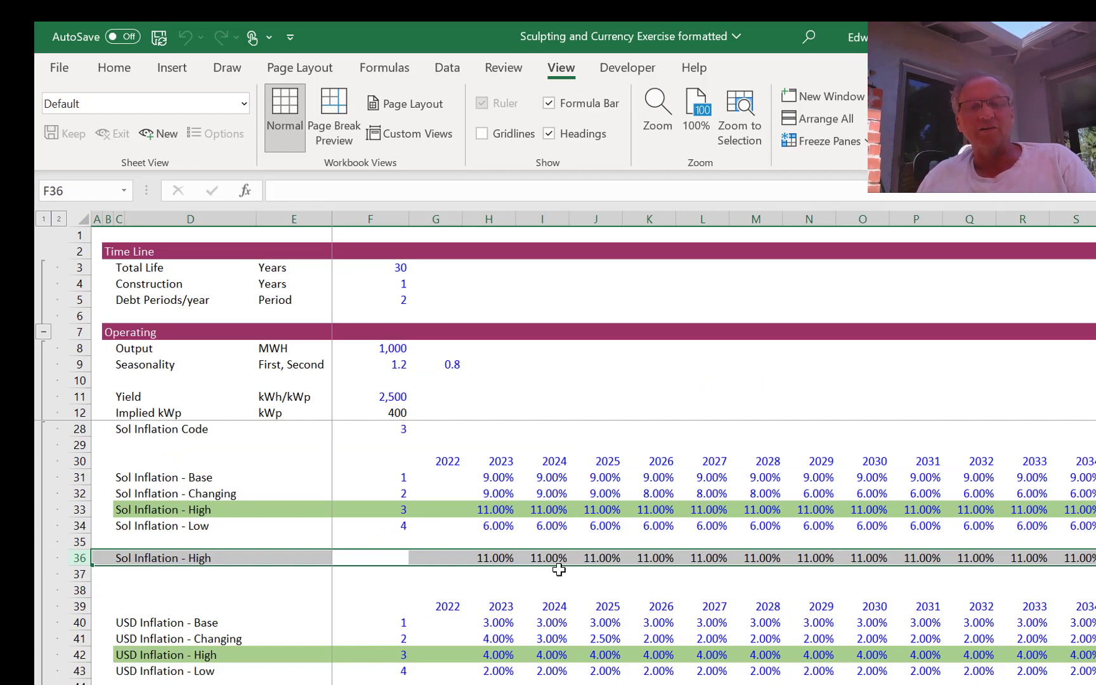
{"action": "key", "text": "F5"}
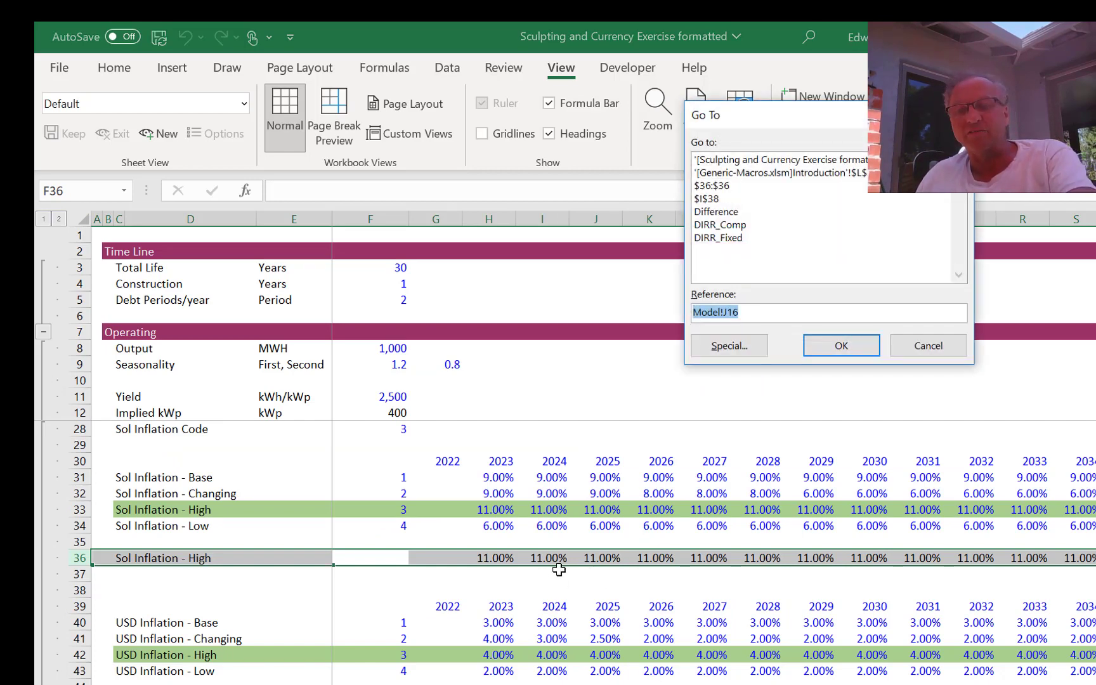
{"action": "key", "text": "Return"}
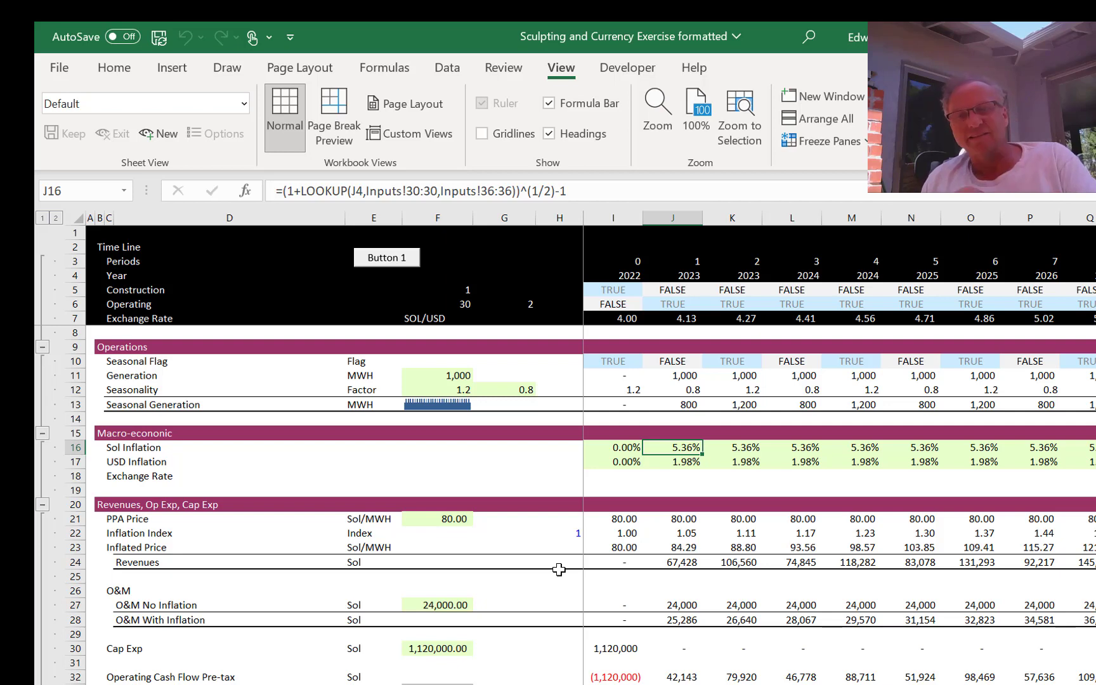
Step: Examine the USD Inflation formula in J17 and the macro-economic, revenue, O&M and Cap Exp rows down to row 31
{"action": "key", "text": "Down"}
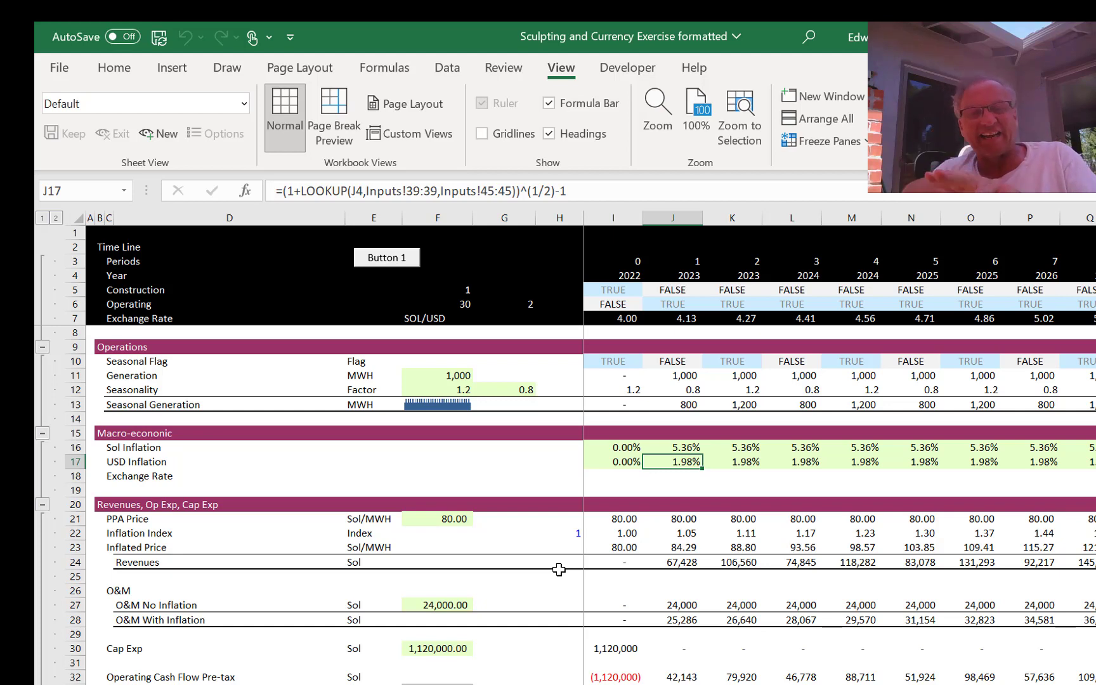
{"action": "key", "text": "Down"}
{"action": "key", "text": "Down"}
{"action": "key", "text": "Down"}
{"action": "key", "text": "Down"}
{"action": "key", "text": "Down"}
{"action": "key", "text": "Down"}
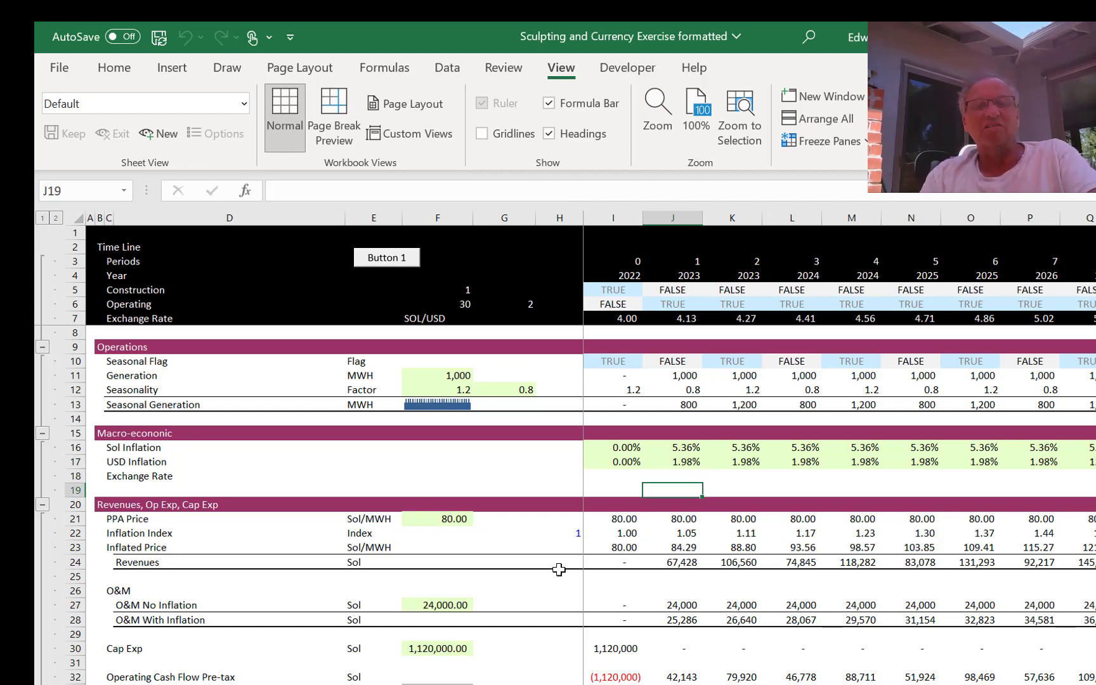
{"action": "key", "text": "Up"}
{"action": "key", "text": "Up"}
{"action": "key", "text": "Left"}
{"action": "key", "text": "Left"}
{"action": "key", "text": "Left"}
{"action": "key", "text": "Left"}
{"action": "key", "text": "Left"}
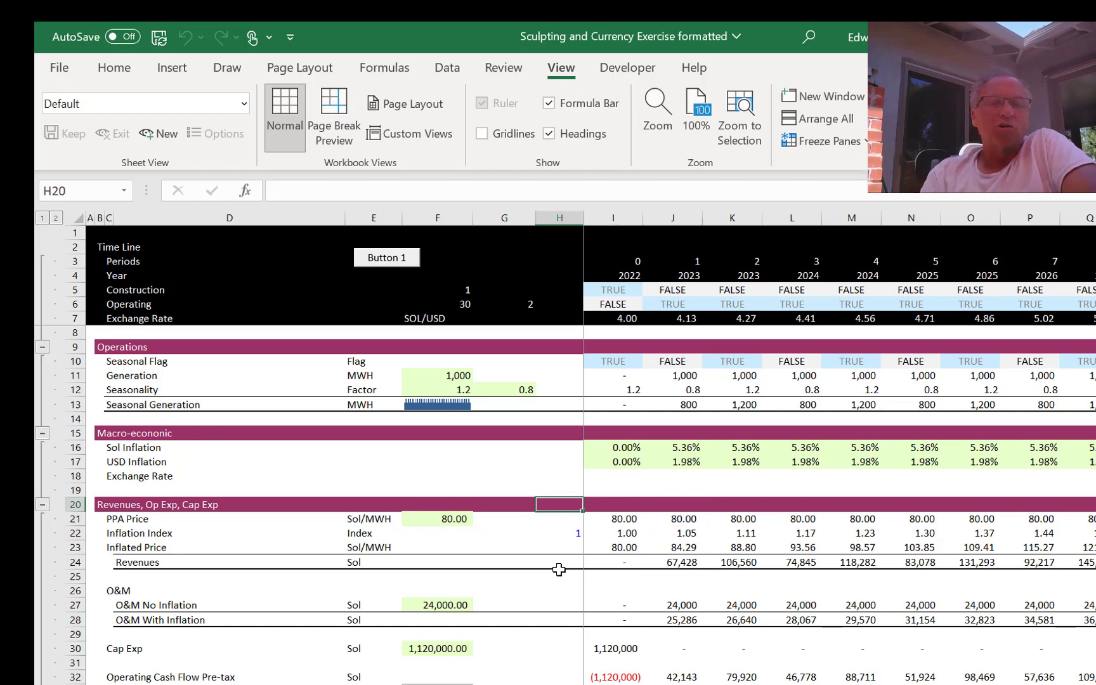
{"action": "key", "text": "Down"}
{"action": "key", "text": "Down"}
{"action": "key", "text": "Down"}
{"action": "key", "text": "Down"}
{"action": "key", "text": "Down"}
{"action": "key", "text": "Down"}
{"action": "key", "text": "Down"}
{"action": "key", "text": "Down"}
{"action": "key", "text": "Down"}
{"action": "key", "text": "Down"}
{"action": "key", "text": "Down"}
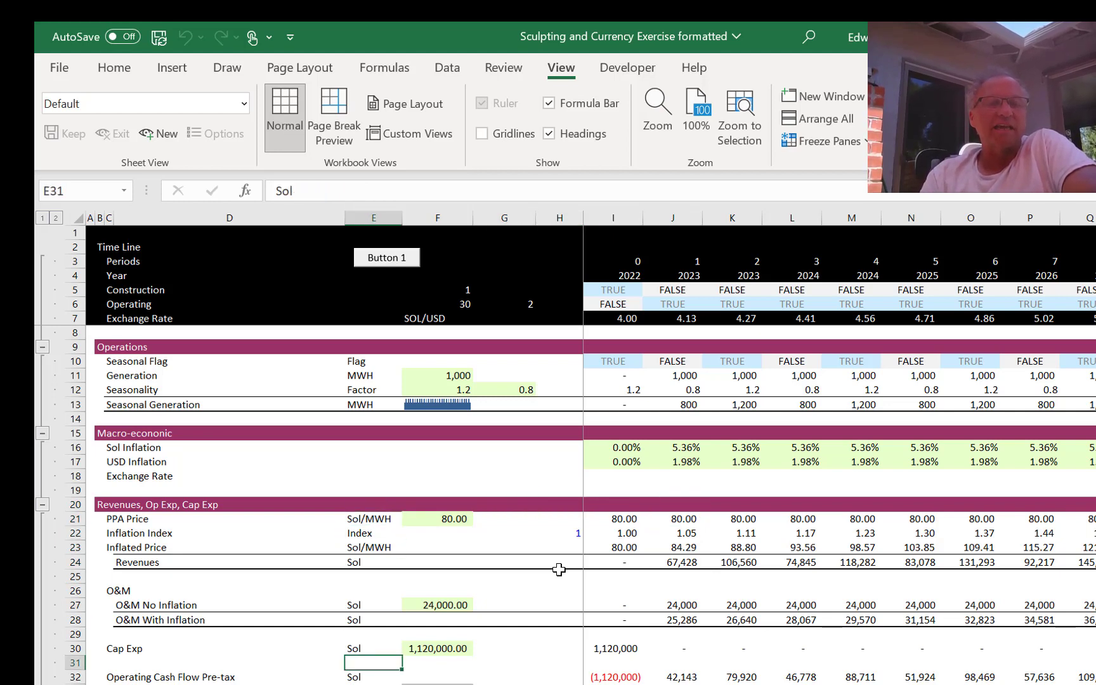
Step: Chart the Sol pre-tax operating cash flow from I32 across all periods on a separate sheet, and delete that chart sheet
{"action": "key", "text": "Right"}
{"action": "key", "text": "Right"}
{"action": "key", "text": "Right"}
{"action": "key", "text": "Right"}
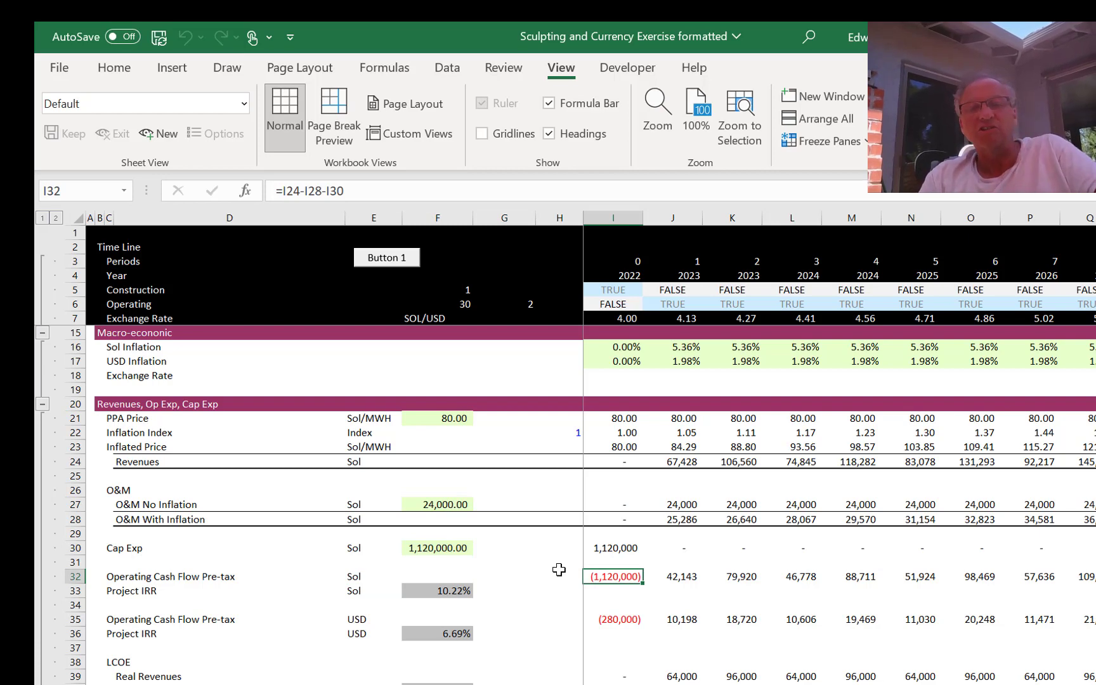
{"action": "key", "text": "ctrl+shift+Right"}
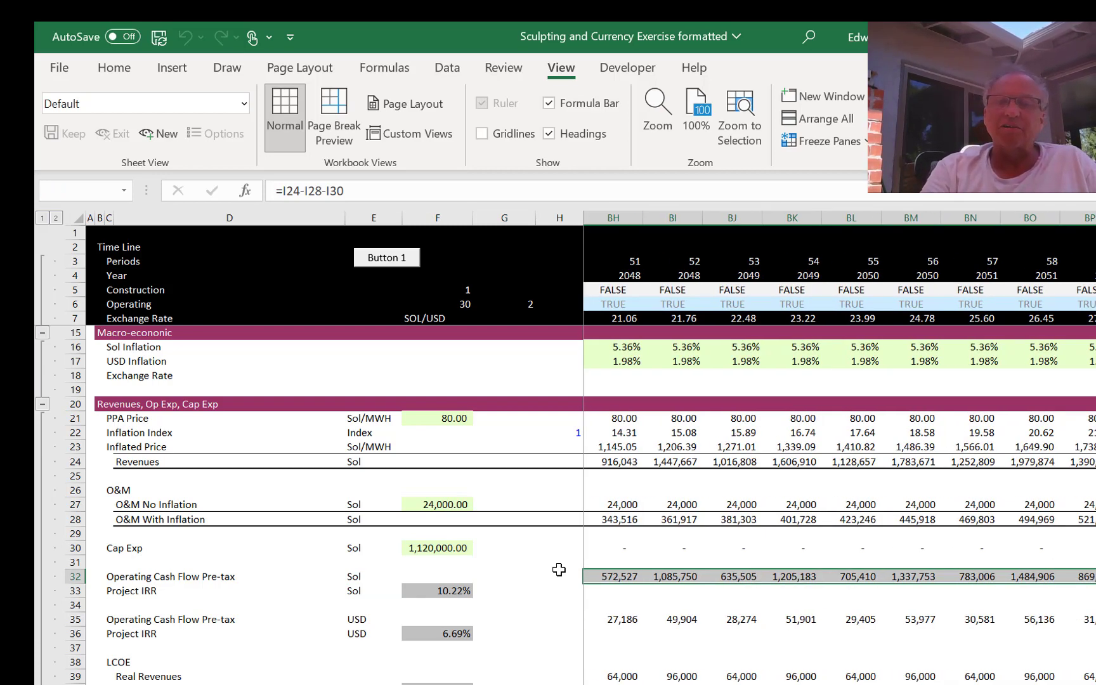
{"action": "key", "text": "F11"}
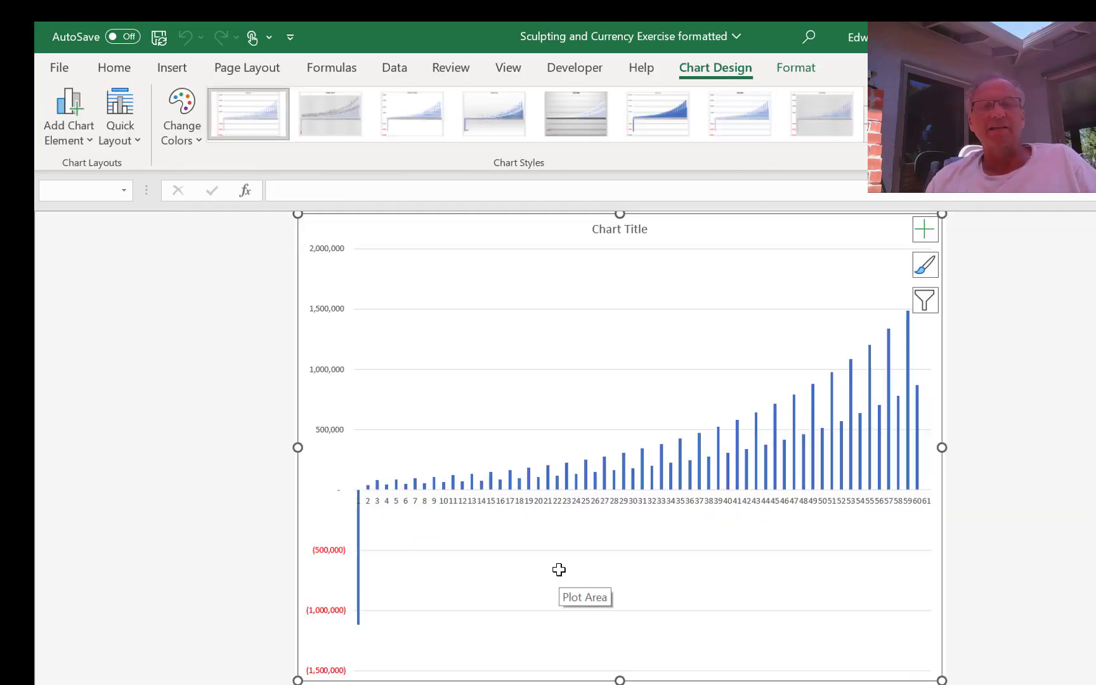
{"action": "key", "text": "alt+e"}
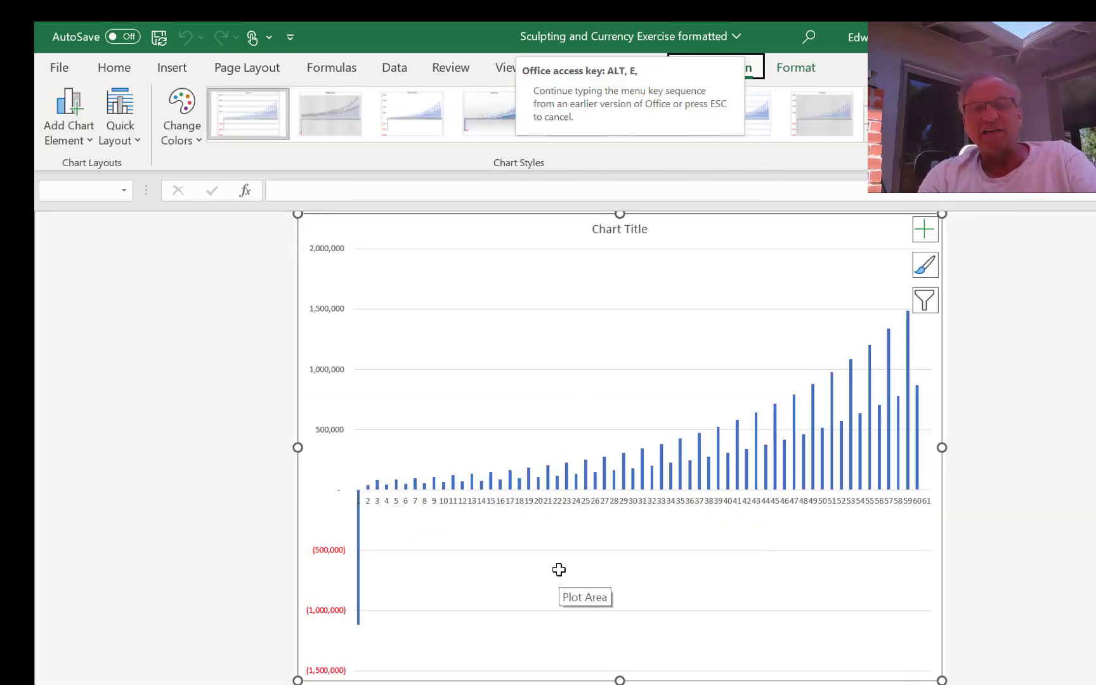
{"action": "key", "text": "l"}
{"action": "key", "text": "Return"}
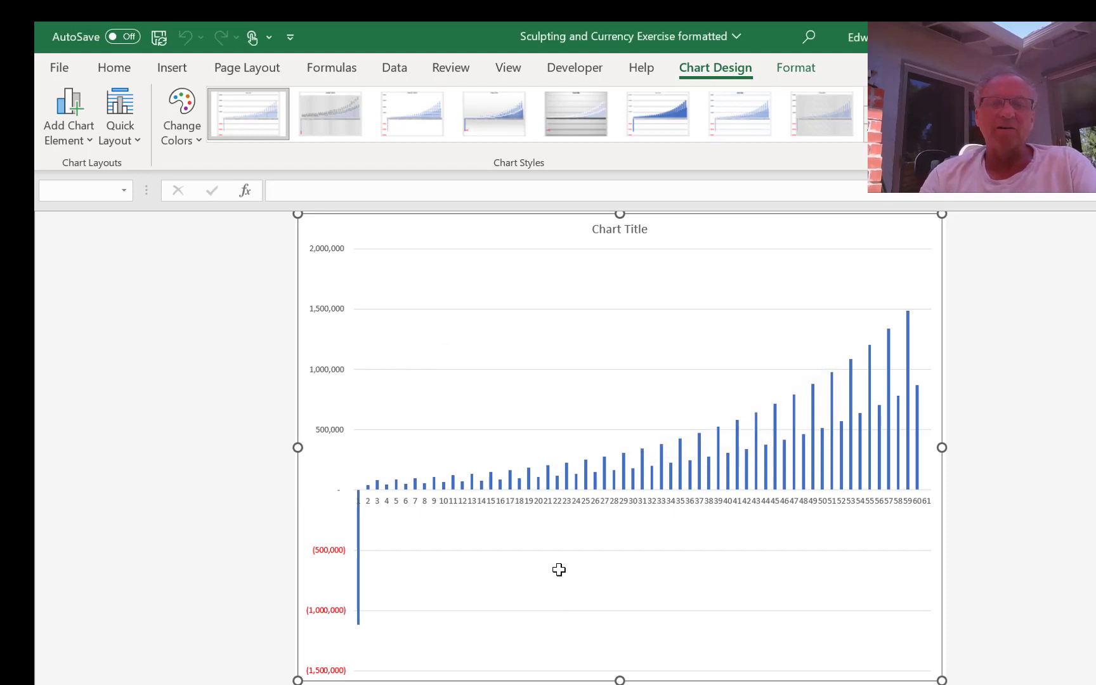
Step: Chart the USD pre-tax operating cash flow from I35 across all periods on a separate sheet, and delete that chart sheet
{"action": "key", "text": "Down"}
{"action": "key", "text": "Down"}
{"action": "key", "text": "Down"}
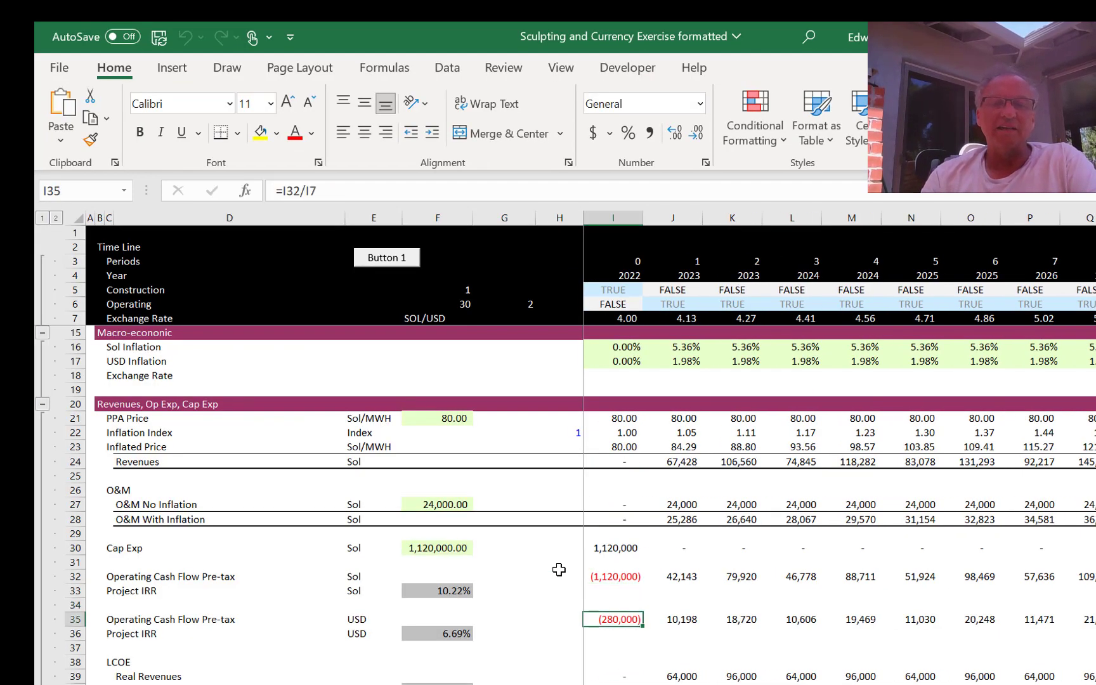
{"action": "key", "text": "ctrl+shift+Right"}
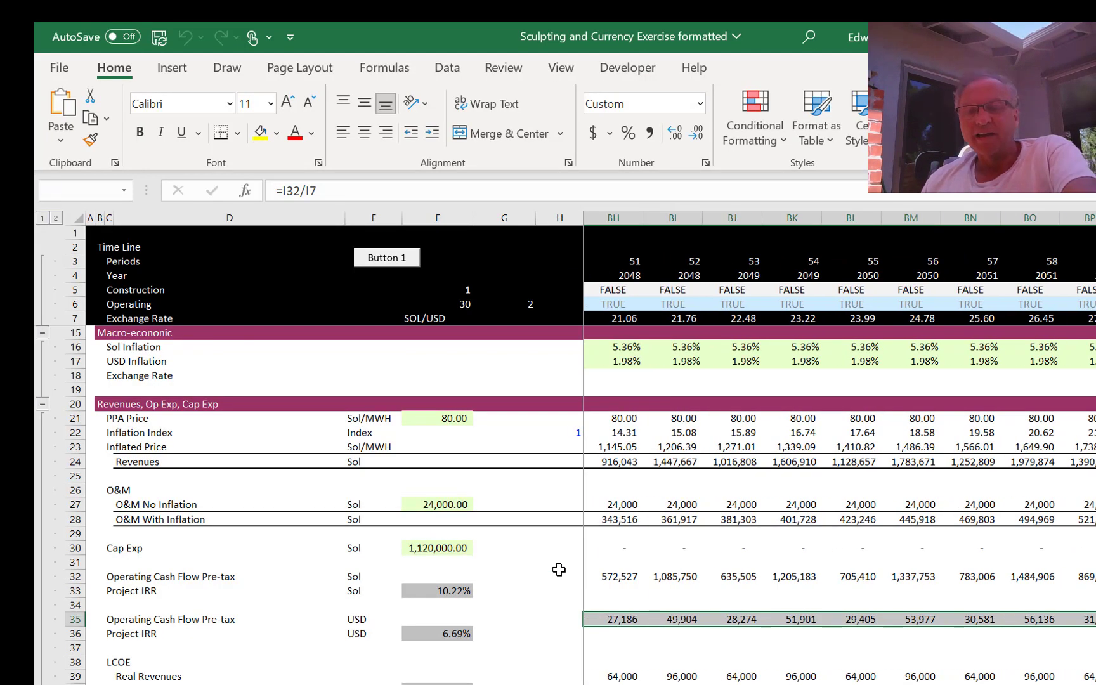
{"action": "key", "text": "F11"}
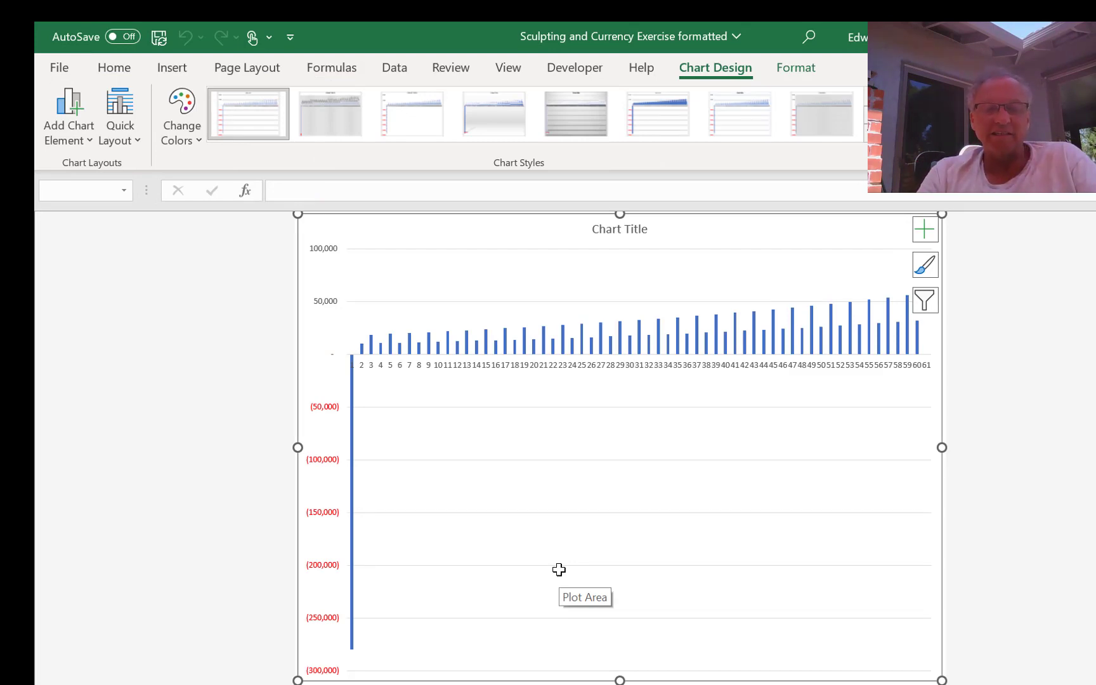
{"action": "key", "text": "alt+h"}
{"action": "key", "text": "d"}
{"action": "key", "text": "s"}
{"action": "key", "text": "Return"}
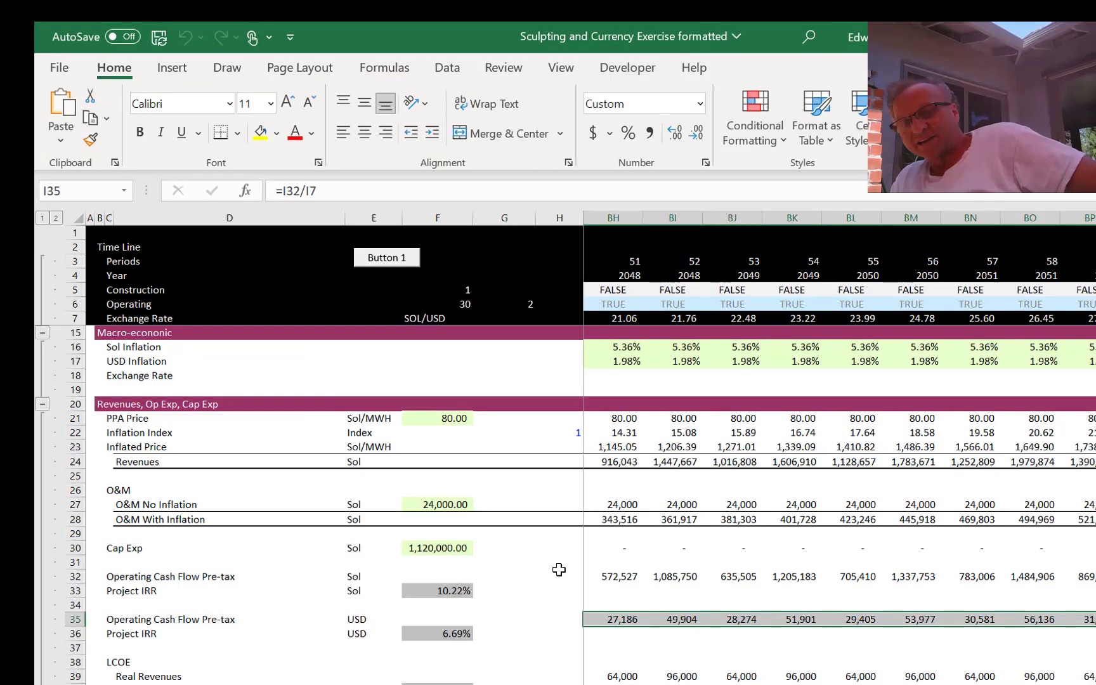
Step: Review the LCOE section and the Part 1: Aggregate Debt Portion section of the Model sheet down to row 65
{"action": "key", "text": "Left"}
{"action": "key", "text": "Left"}
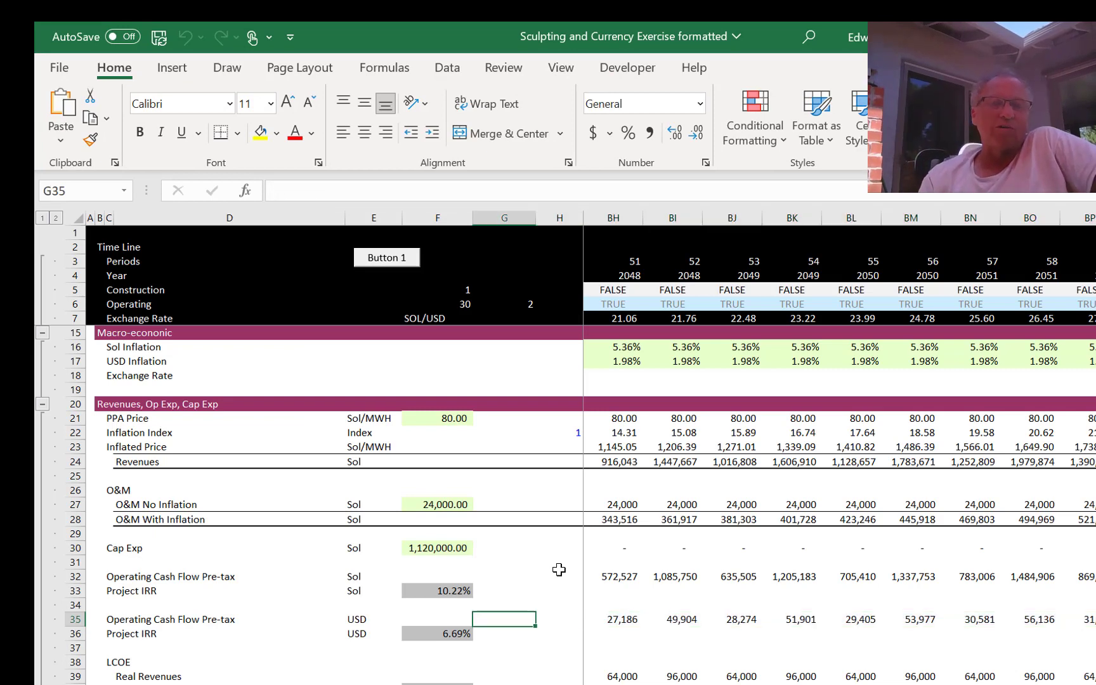
{"action": "key", "text": "Home"}
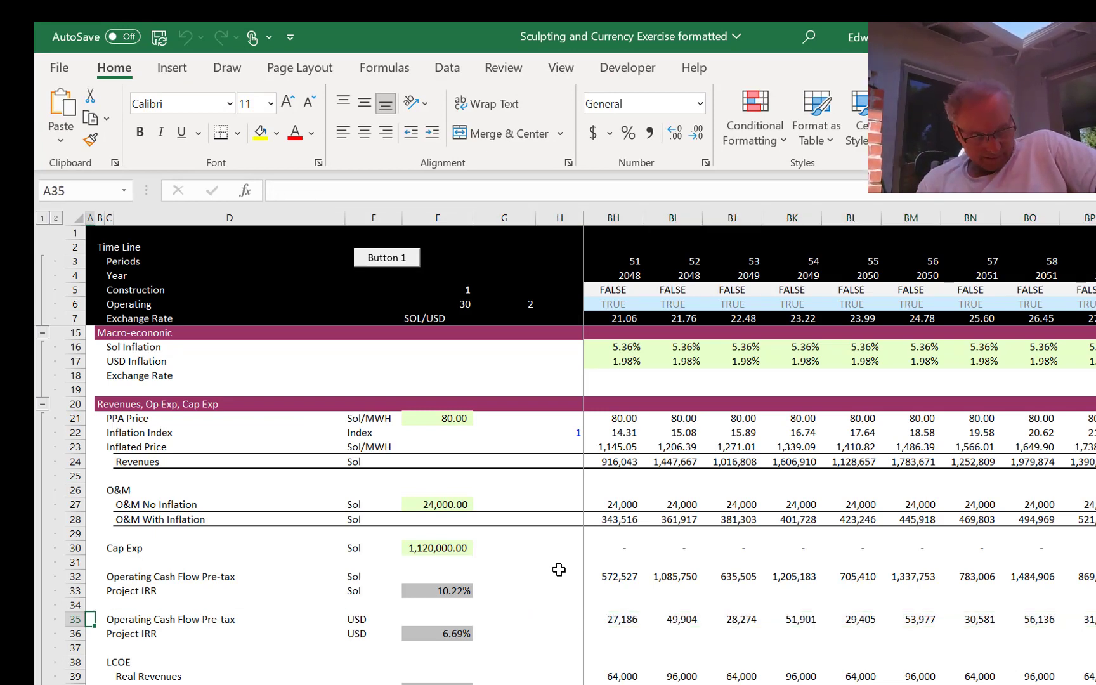
{"action": "key", "text": "Down"}
{"action": "key", "text": "Down"}
{"action": "key", "text": "Down"}
{"action": "key", "text": "Down"}
{"action": "key", "text": "Down"}
{"action": "key", "text": "Down"}
{"action": "key", "text": "Down"}
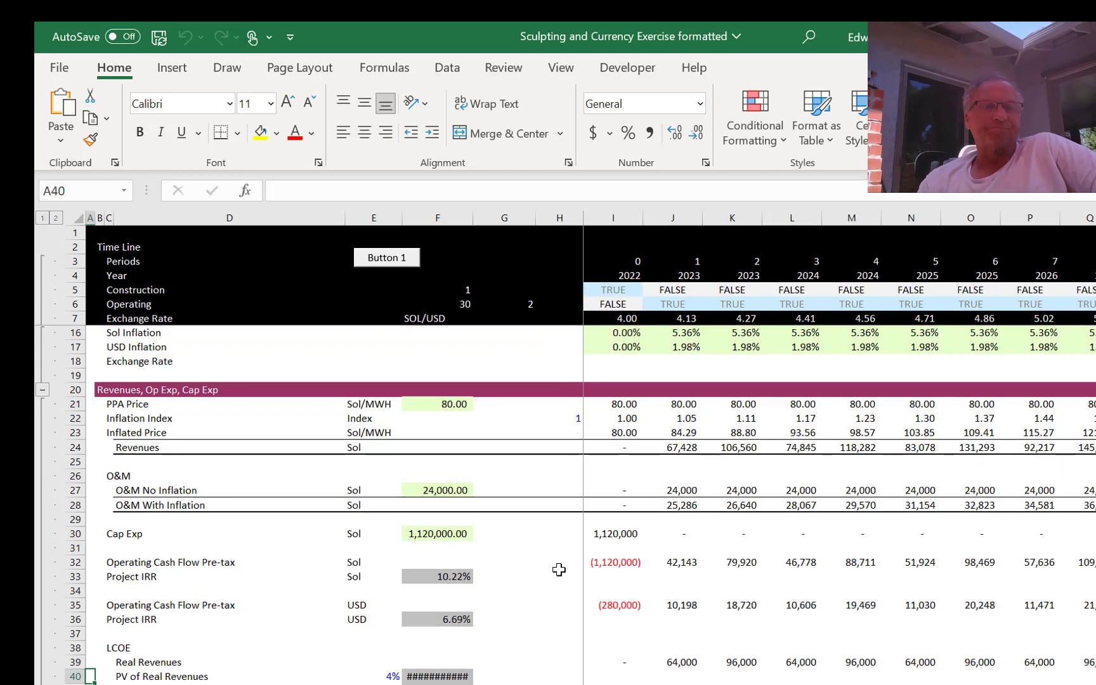
{"action": "key", "text": "Down"}
{"action": "key", "text": "Down"}
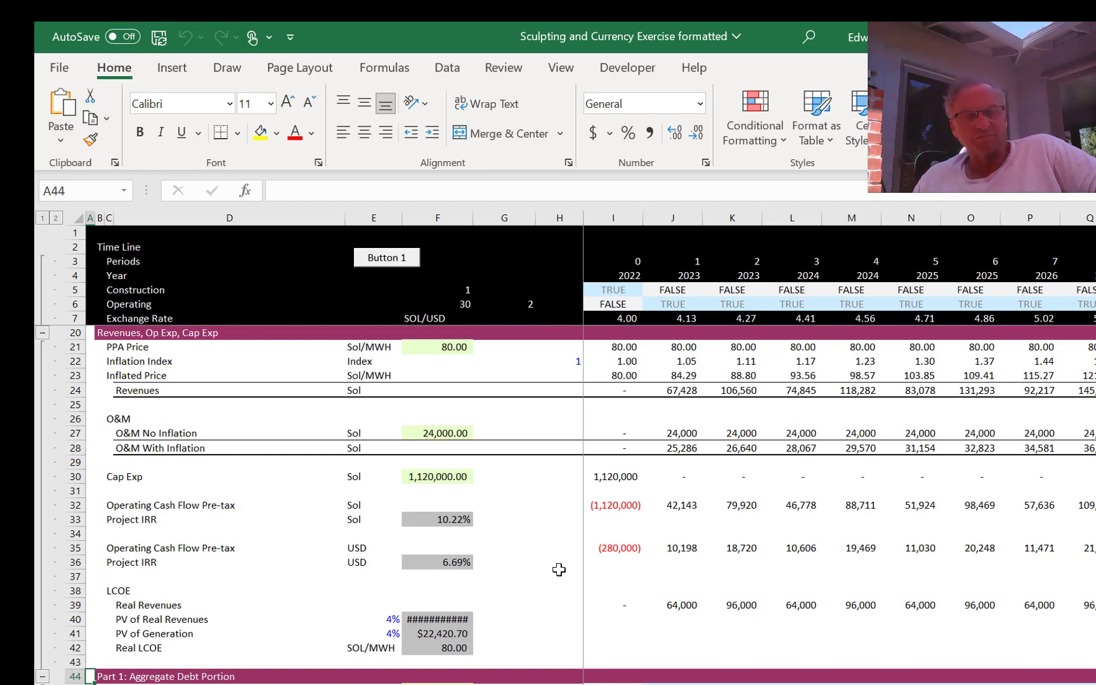
{"action": "key", "text": "Down"}
{"action": "key", "text": "Down"}
{"action": "key", "text": "Down"}
{"action": "key", "text": "Down"}
{"action": "key", "text": "Down"}
{"action": "key", "text": "Down"}
{"action": "key", "text": "Down"}
{"action": "key", "text": "Down"}
{"action": "key", "text": "Down"}
{"action": "key", "text": "Down"}
{"action": "key", "text": "Down"}
{"action": "key", "text": "Down"}
{"action": "key", "text": "Down"}
{"action": "key", "text": "Down"}
{"action": "key", "text": "Down"}
{"action": "key", "text": "Down"}
{"action": "key", "text": "Down"}
{"action": "key", "text": "Down"}
{"action": "key", "text": "Down"}
{"action": "key", "text": "Down"}
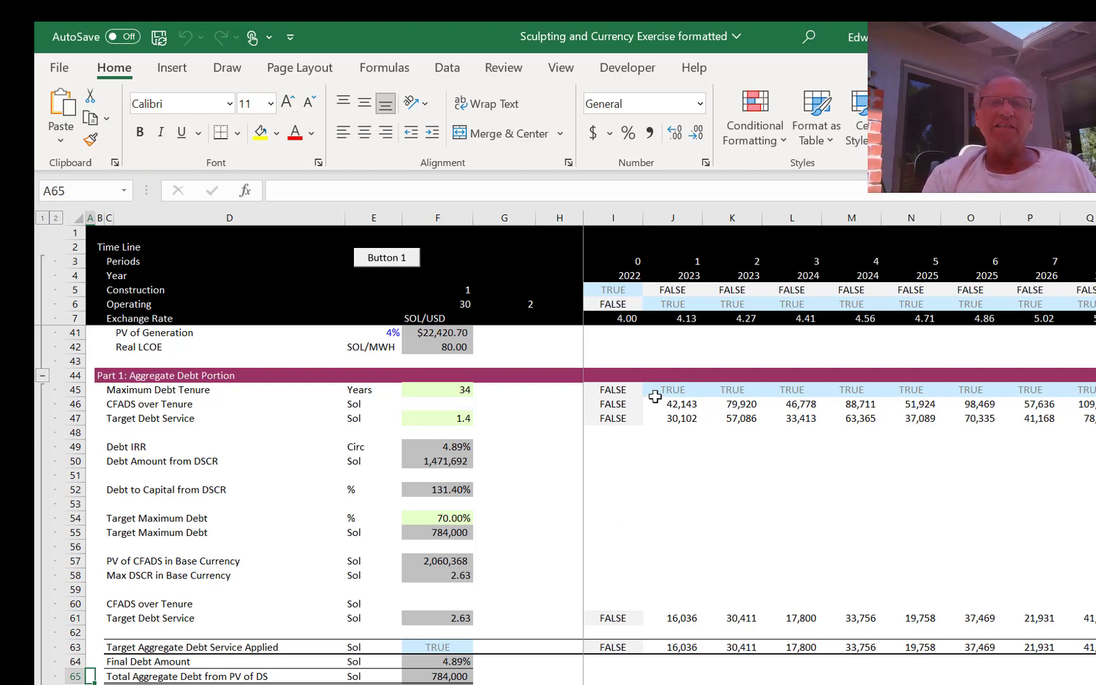
Step: Trace the Maximum Debt Tenure link in F45 to Inputs cell G62 and examine the debt tenure inputs above it
{"action": "left_click", "coordinate": [681, 419]}
{"action": "key", "text": "Up"}
{"action": "key", "text": "Left"}
{"action": "key", "text": "Left"}
{"action": "key", "text": "Left"}
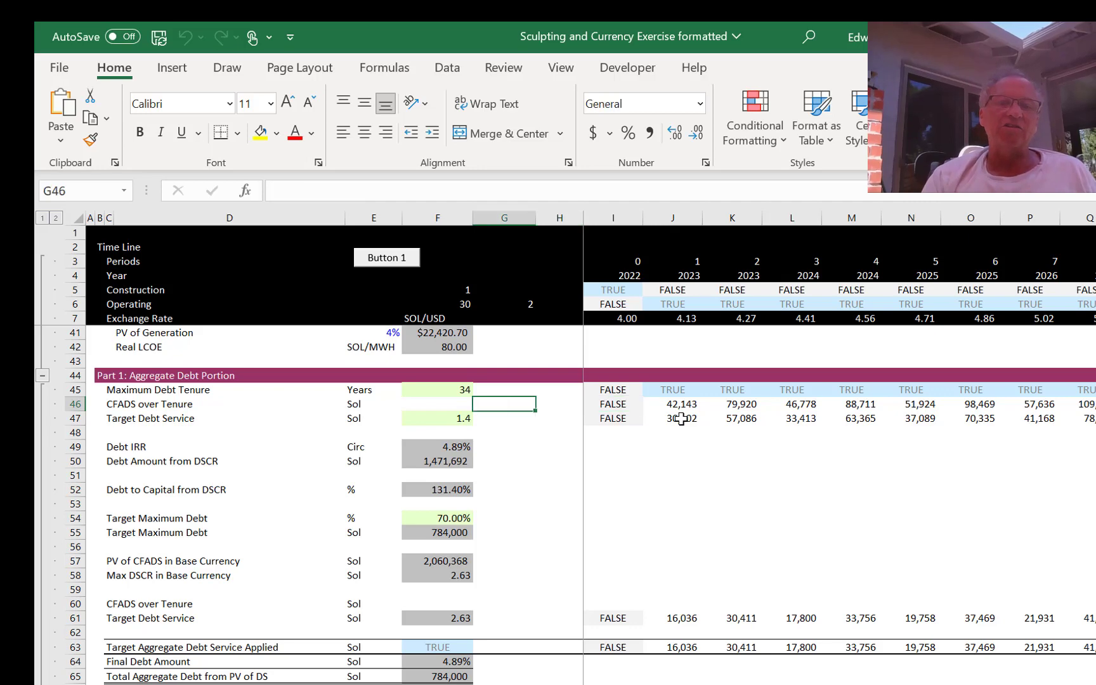
{"action": "key", "text": "Left"}
{"action": "key", "text": "Up"}
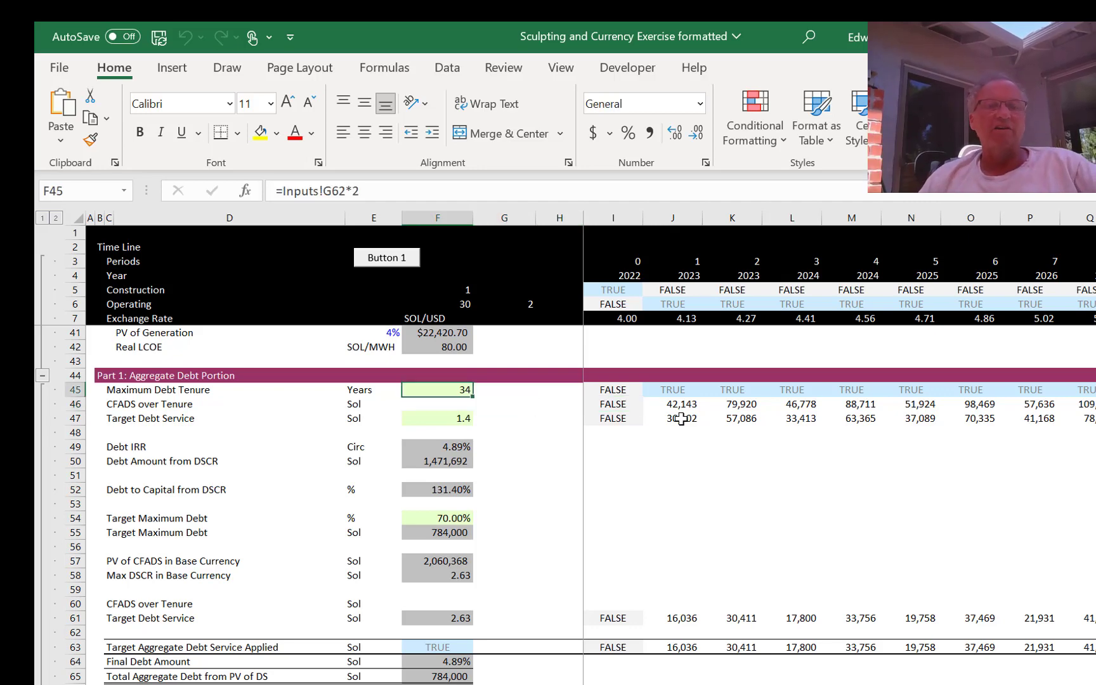
{"action": "key", "text": "ctrl+bracketleft"}
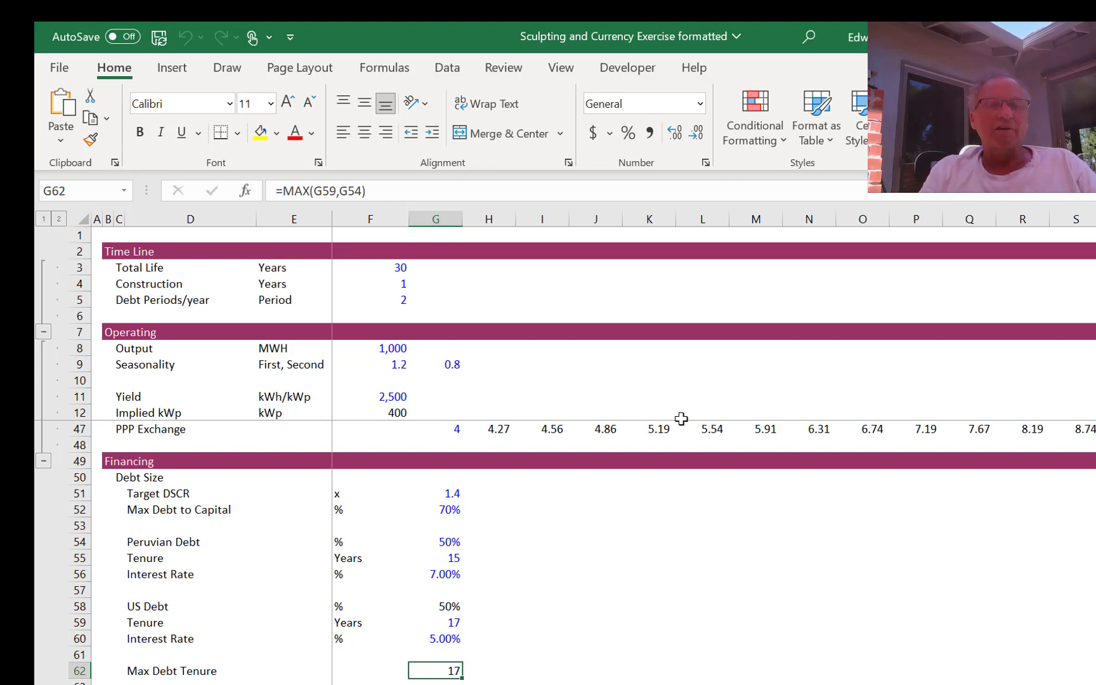
{"action": "key", "text": "Left"}
{"action": "key", "text": "Left"}
{"action": "key", "text": "Left"}
{"action": "key", "text": "Right"}
{"action": "key", "text": "Right"}
{"action": "key", "text": "Up"}
{"action": "key", "text": "Up"}
{"action": "key", "text": "Up"}
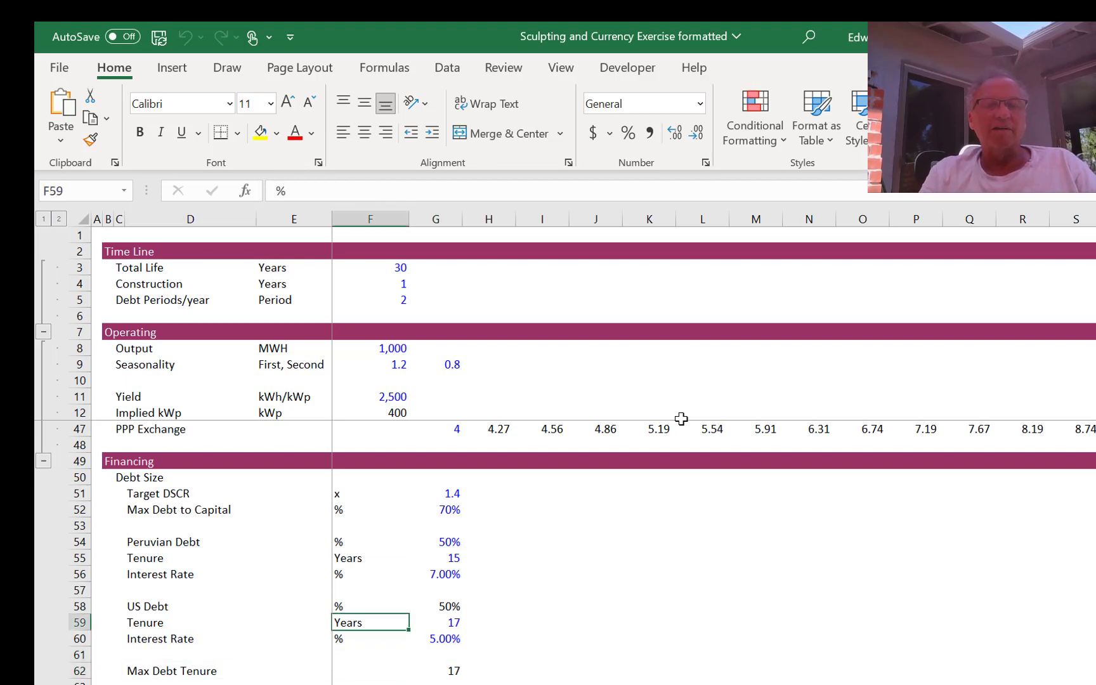
Step: Extend the Peruvian debt label in Inputs cell D54 to read "Peruvian Debt in Sol"
{"action": "key", "text": "Up"}
{"action": "key", "text": "Up"}
{"action": "key", "text": "Up"}
{"action": "key", "text": "Up"}
{"action": "key", "text": "Left"}
{"action": "key", "text": "Left"}
{"action": "key", "text": "Left"}
{"action": "key", "text": "Up"}
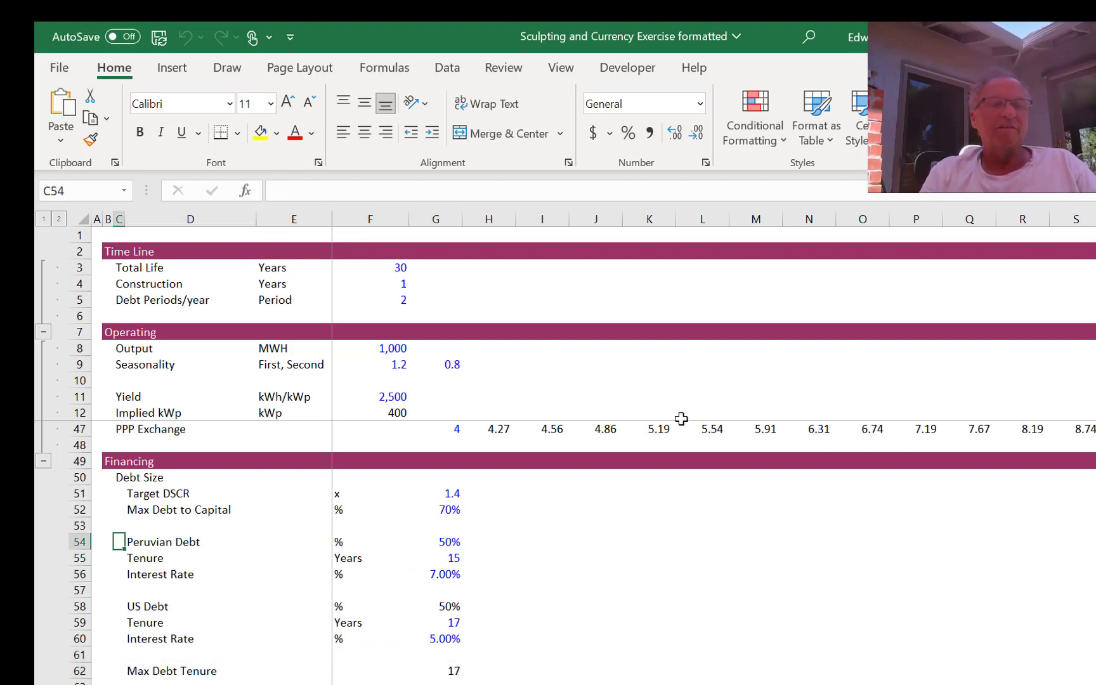
{"action": "key", "text": "Right"}
{"action": "key", "text": "F2"}
{"action": "type", "text": "in"}
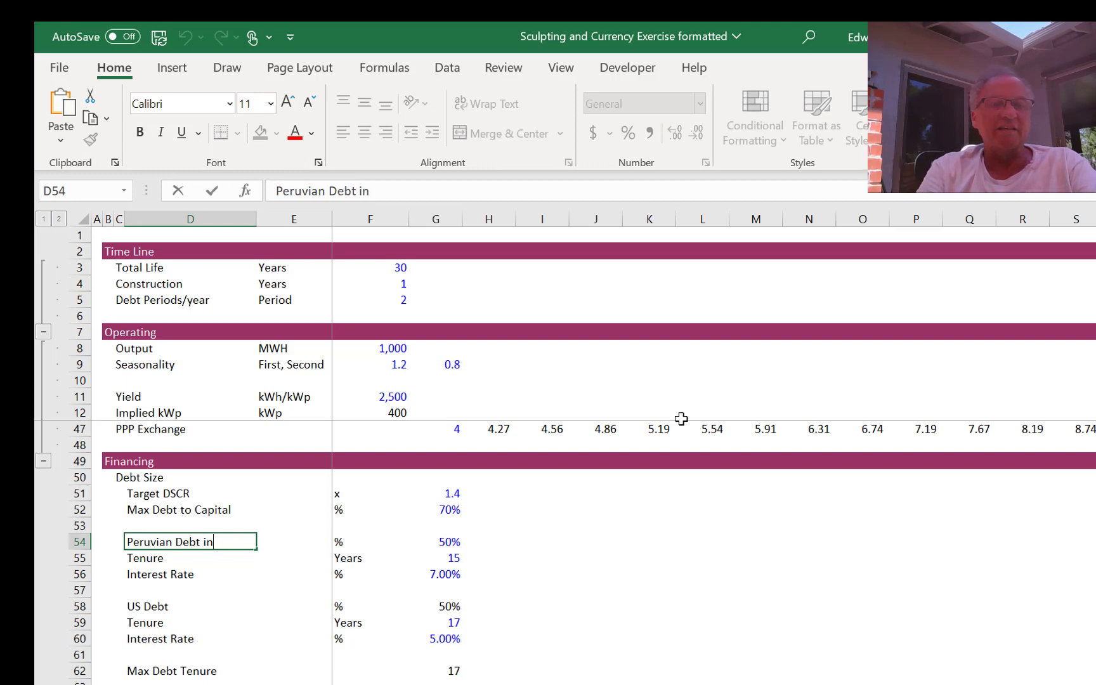
{"action": "type", "text": " Sol"}
{"action": "key", "text": "Return"}
{"action": "key", "text": "Return"}
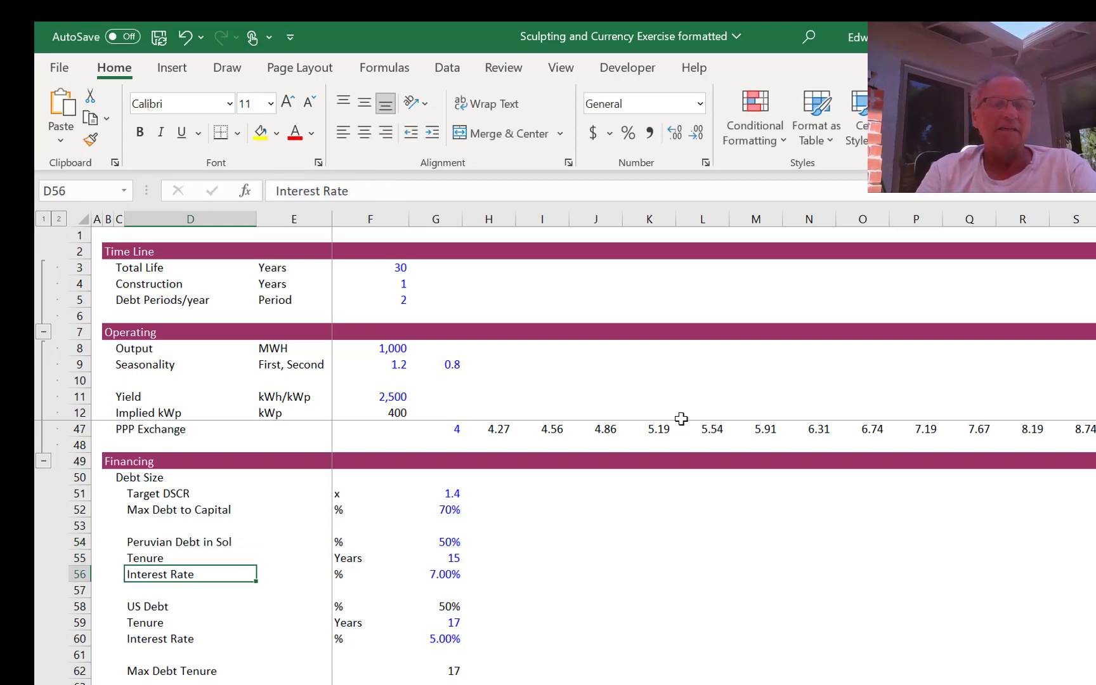
Step: Extend the US debt label in Inputs cell D58 to read "US Debt in USD"
{"action": "key", "text": "Down"}
{"action": "key", "text": "Down"}
{"action": "key", "text": "F2"}
{"action": "type", "text": "in "}
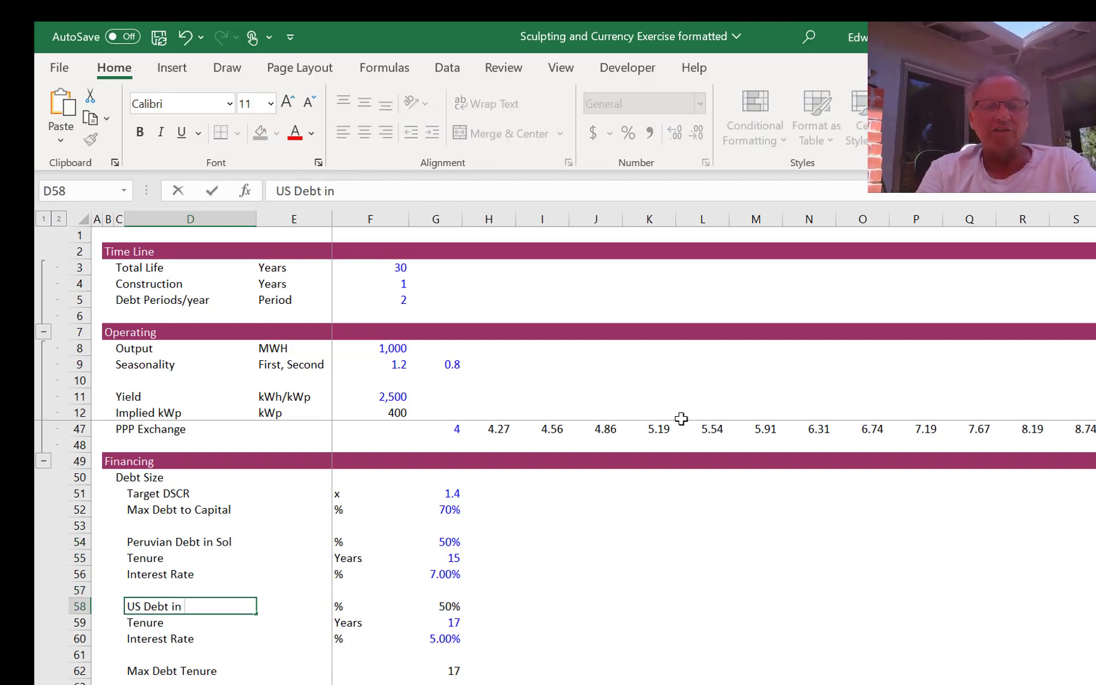
{"action": "type", "text": "USD"}
{"action": "key", "text": "Return"}
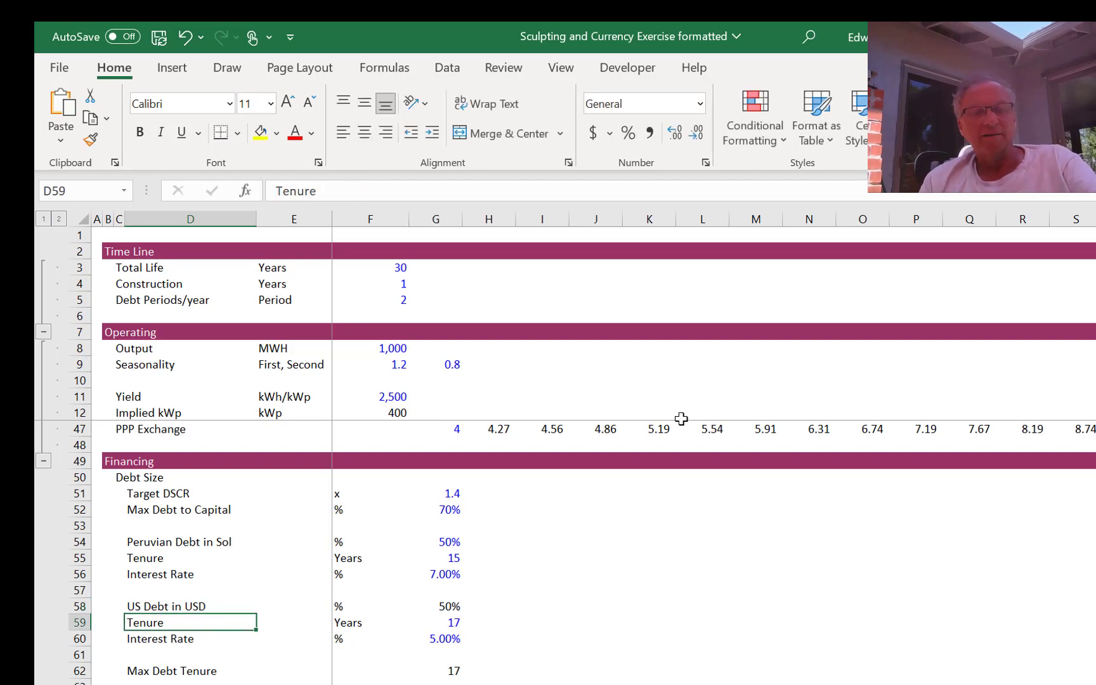
Step: Return to Maximum Debt Tenure on the Model sheet and examine the Inputs link for Target Debt Service in F47
{"action": "key", "text": "F5"}
{"action": "key", "text": "Return"}
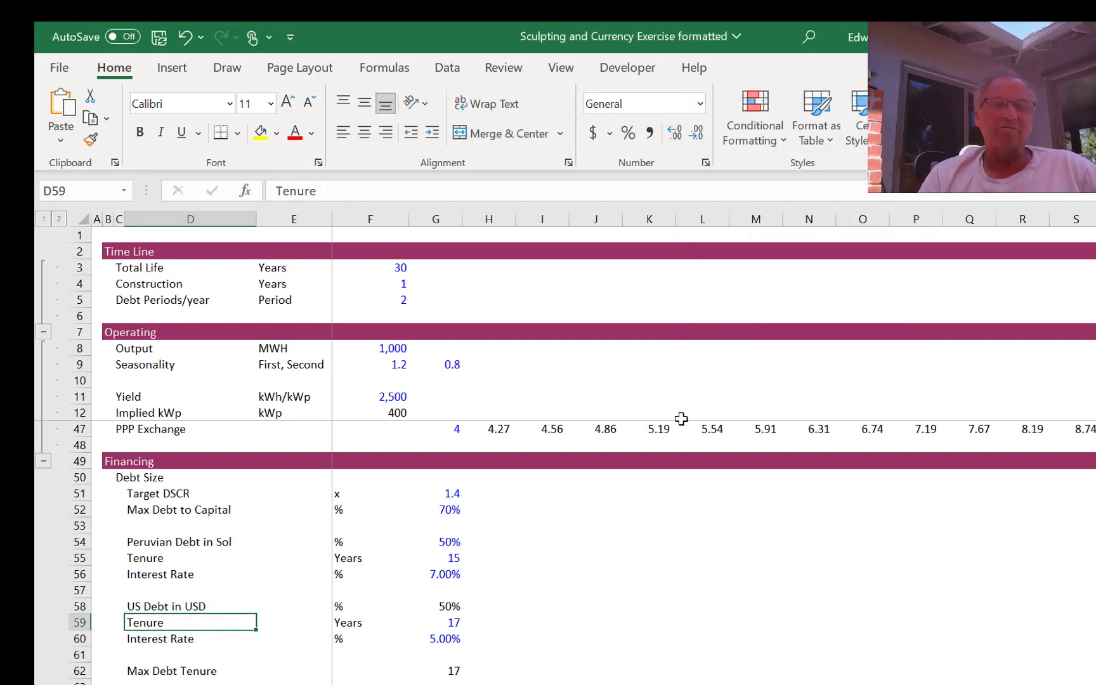
{"action": "key", "text": "Left"}
{"action": "key", "text": "Right"}
{"action": "key", "text": "Down"}
{"action": "key", "text": "Down"}
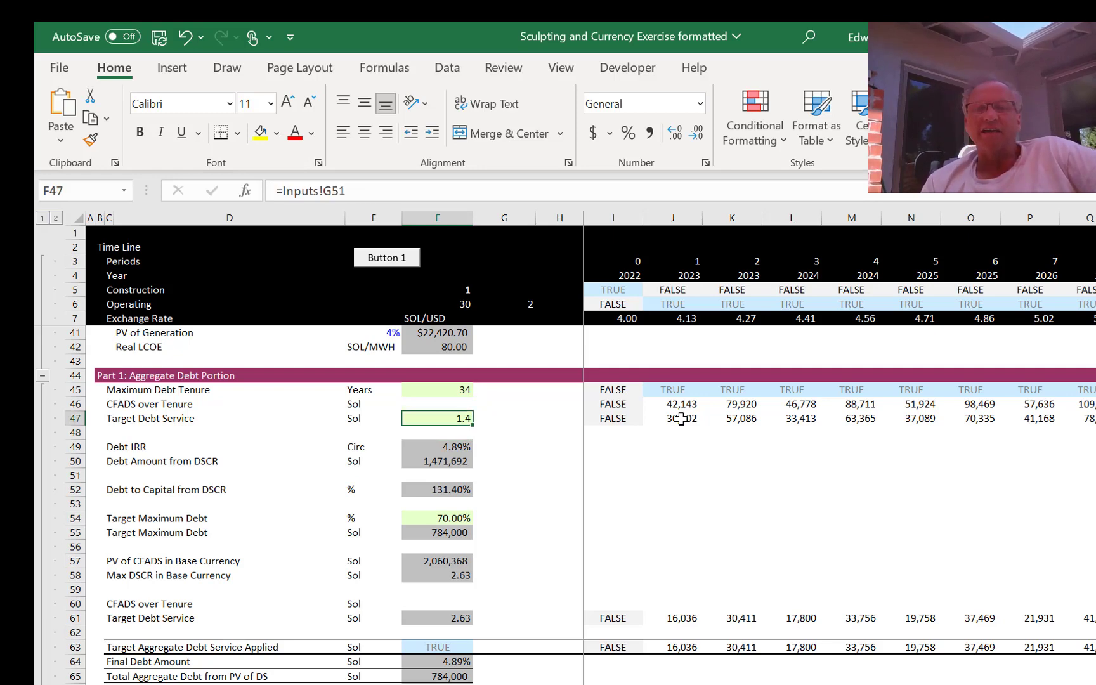
Step: Examine the Target Debt Service formulas and their referenced cells for period 1 in J47 and period 0 in I47
{"action": "key", "text": "Right"}
{"action": "key", "text": "Right"}
{"action": "key", "text": "Right"}
{"action": "key", "text": "Right"}
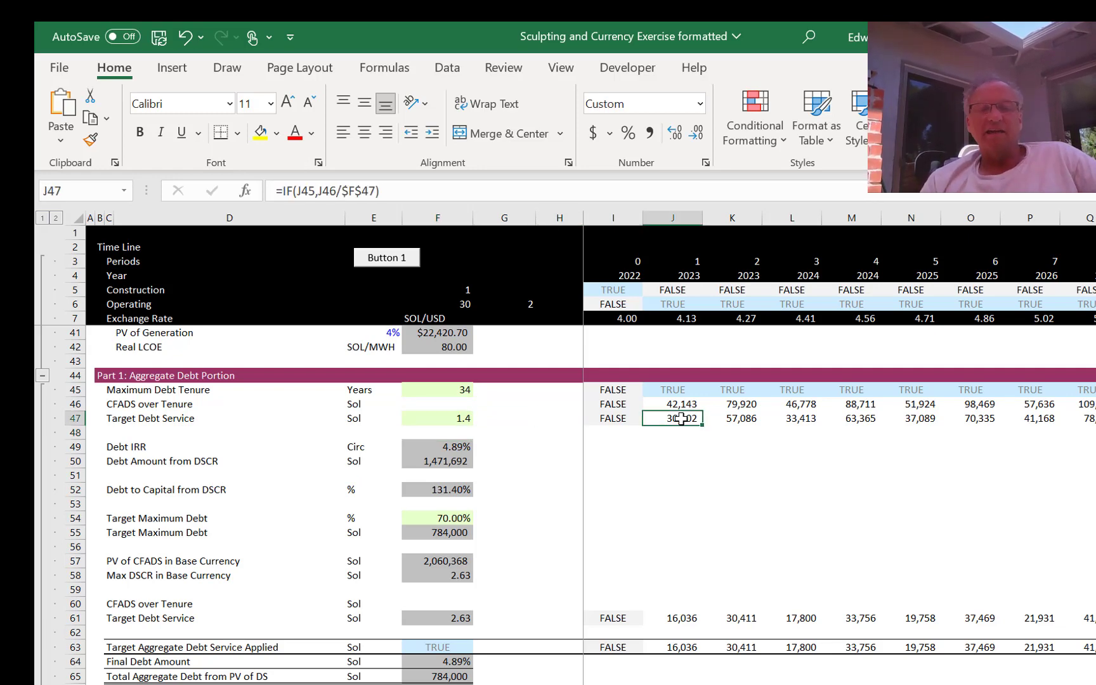
{"action": "key", "text": "F2"}
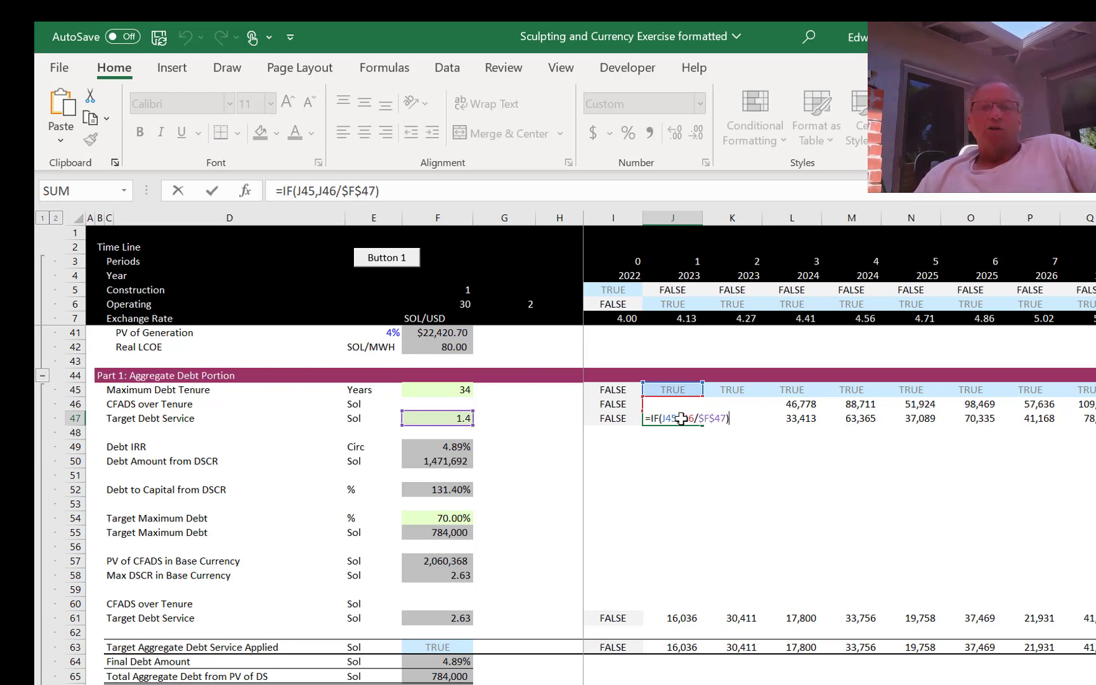
{"action": "key", "text": "Escape"}
{"action": "key", "text": "Left"}
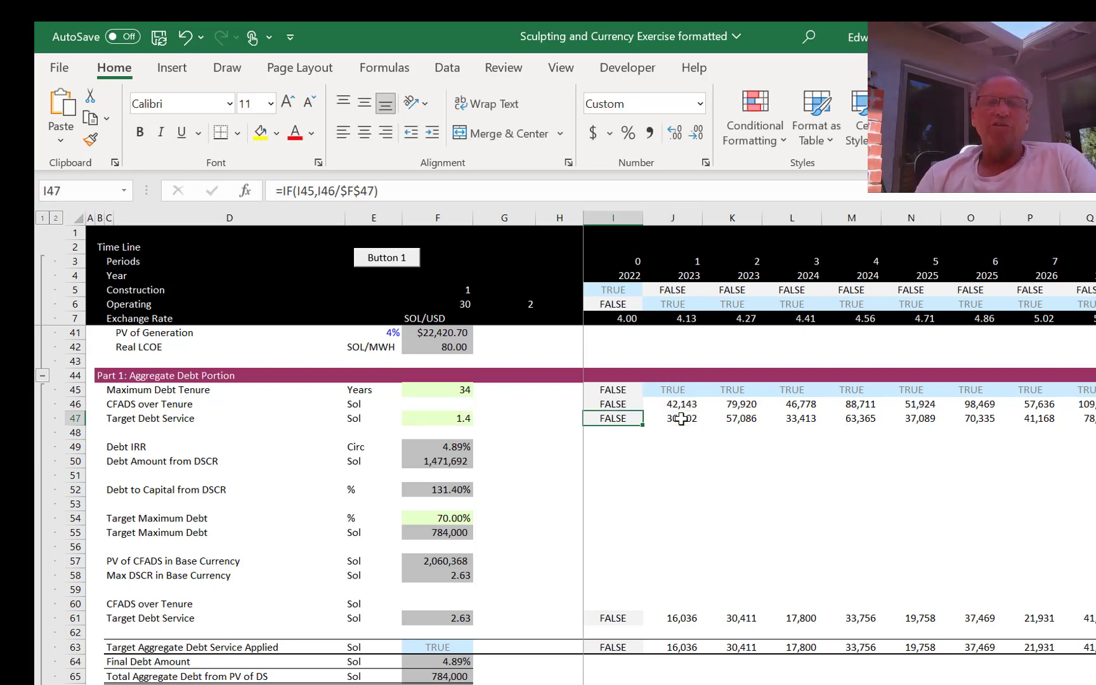
{"action": "key", "text": "F2"}
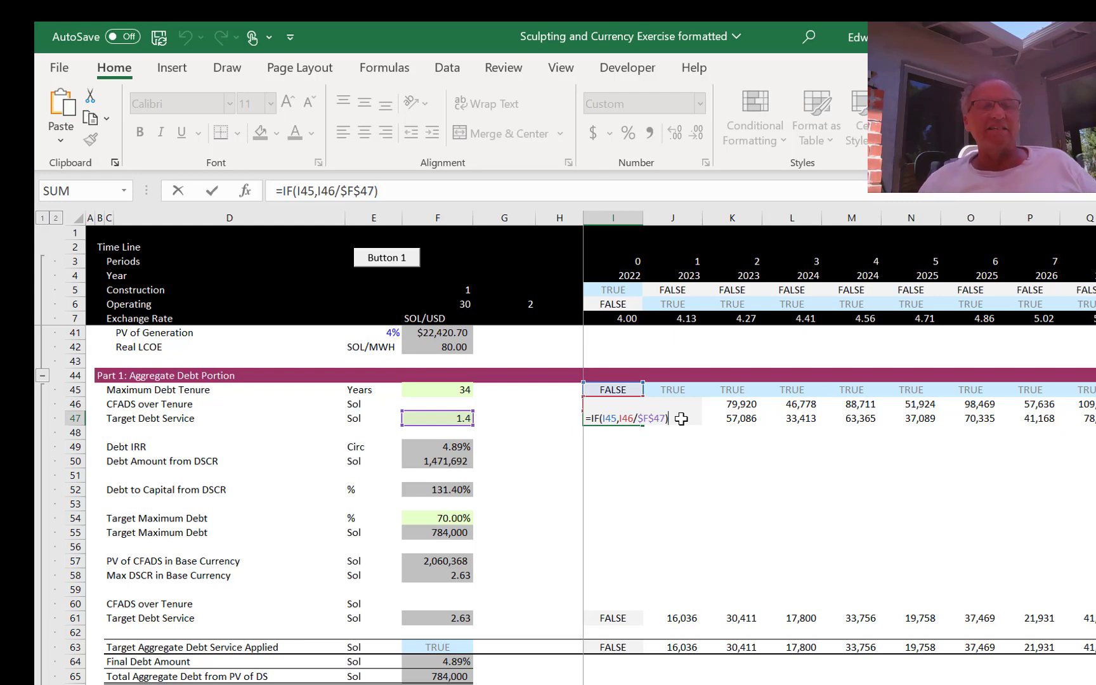
{"action": "key", "text": "Return"}
Step: Examine the Debt IRR link in Model cell F49 and the Debt Amount from DSCR NPV formula in F50
{"action": "key", "text": "Left"}
{"action": "key", "text": "Left"}
{"action": "key", "text": "Left"}
{"action": "key", "text": "Down"}
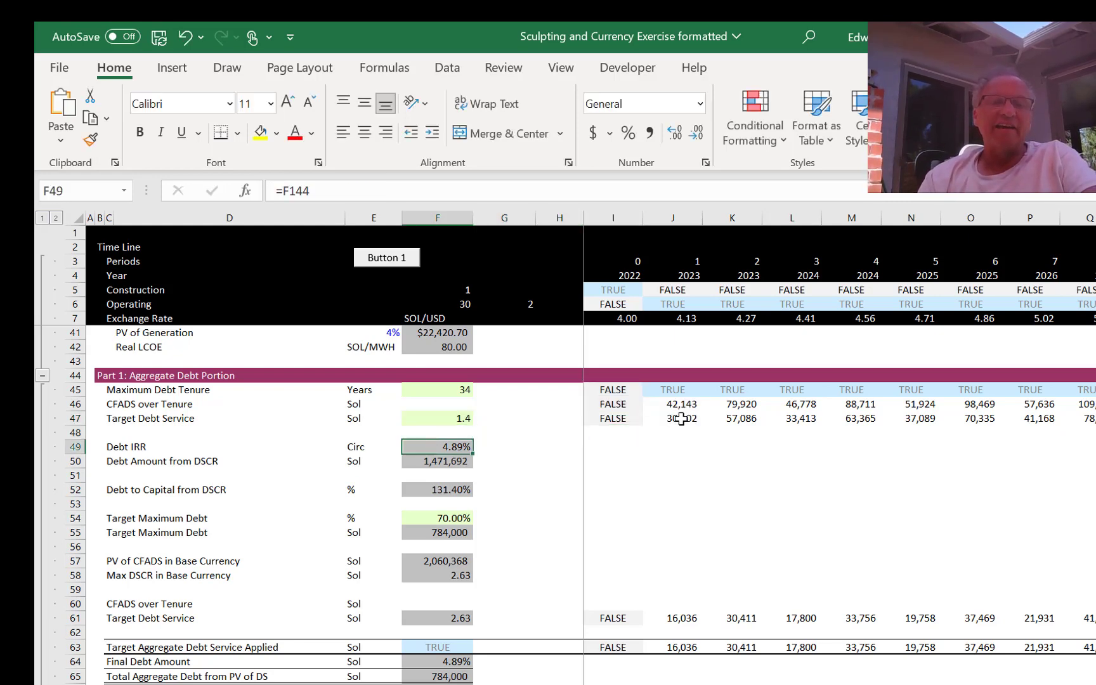
{"action": "key", "text": "F2"}
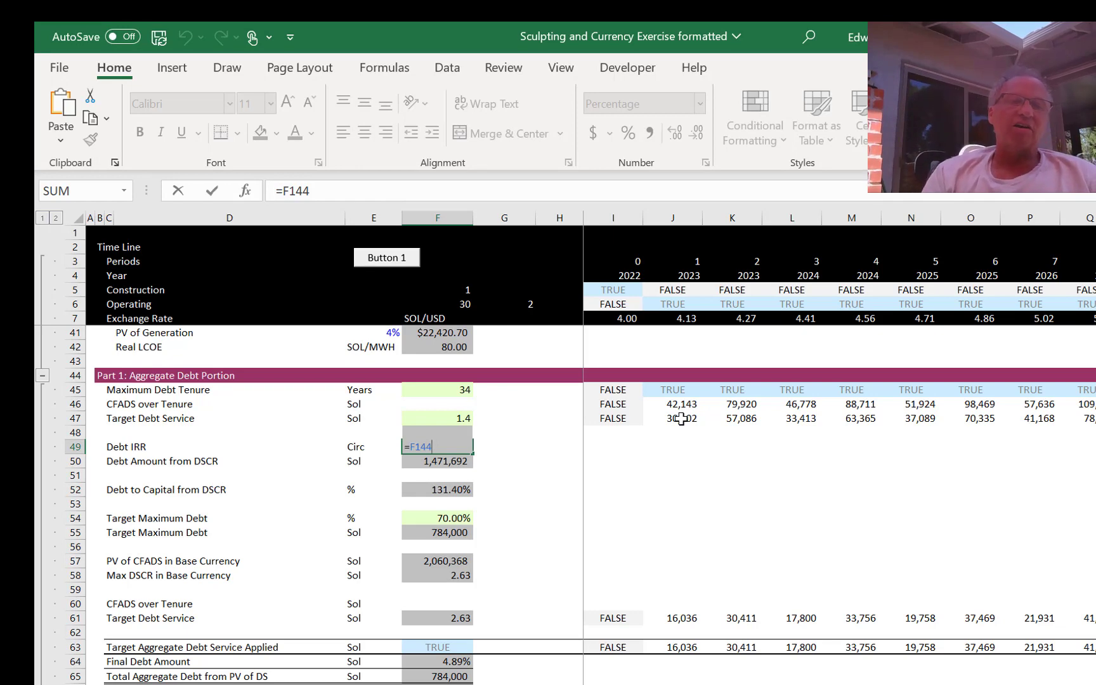
{"action": "key", "text": "Return"}
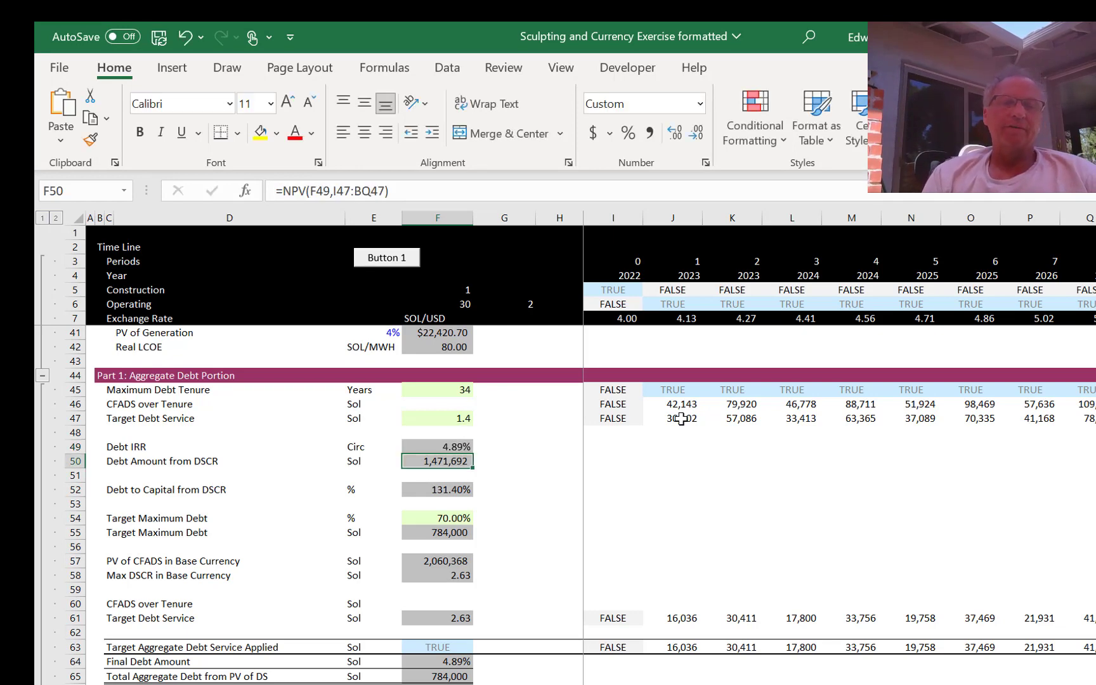
{"action": "key", "text": "F2"}
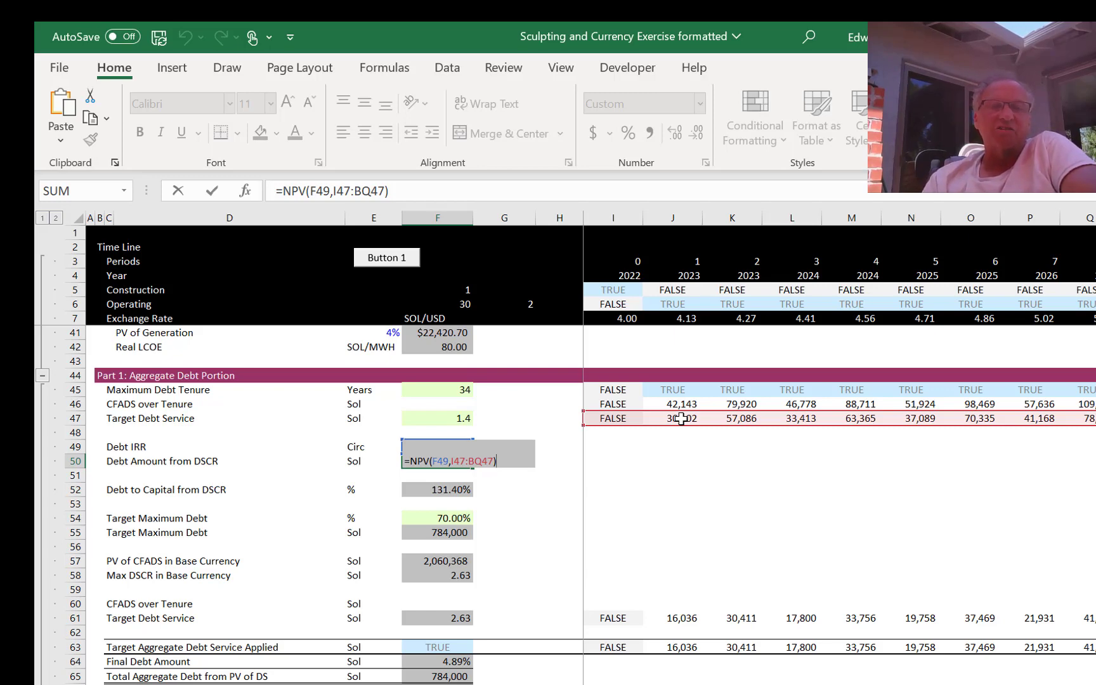
{"action": "key", "text": "Escape"}
{"action": "key", "text": "Up"}
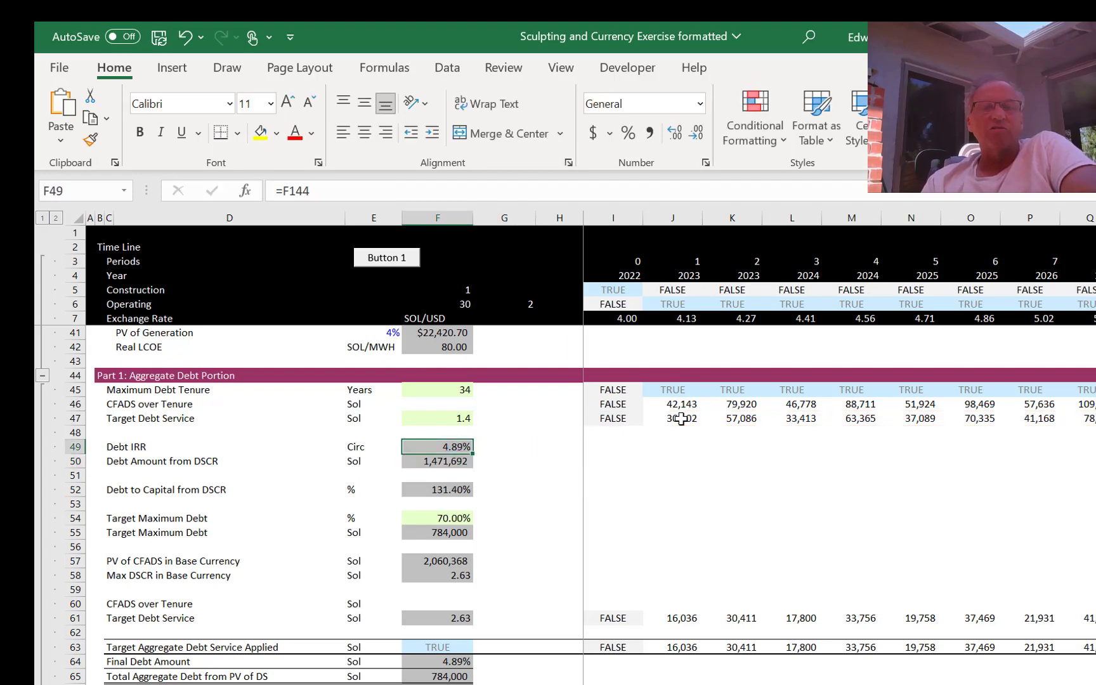
{"action": "key", "text": "F2"}
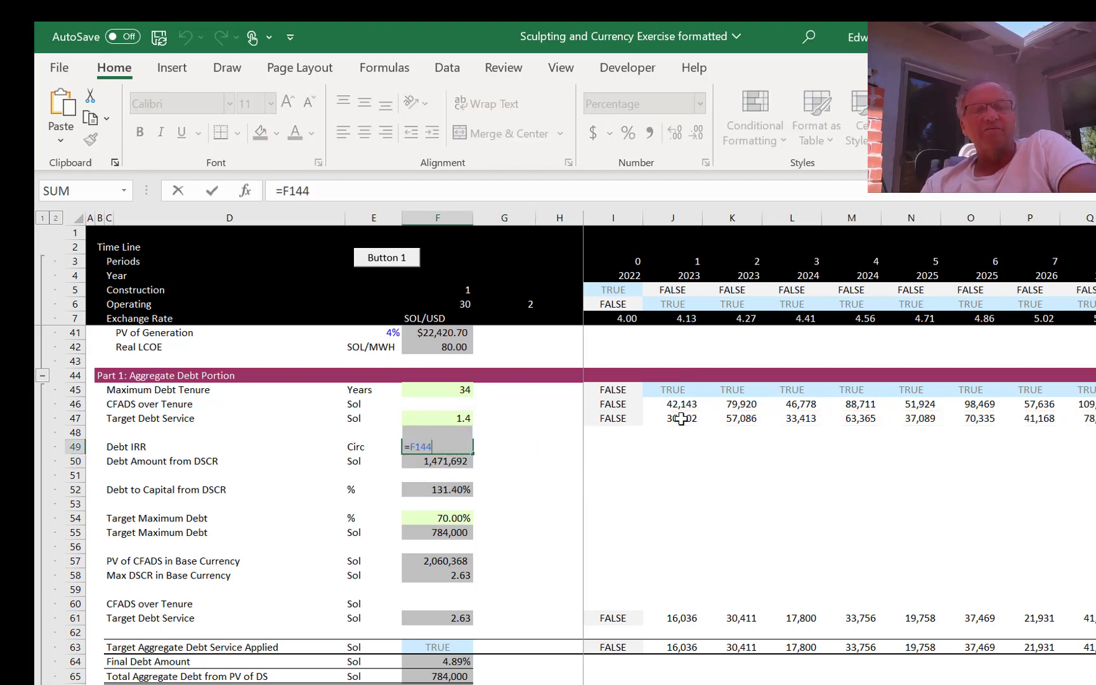
{"action": "key", "text": "Escape"}
{"action": "key", "text": "Down"}
{"action": "key", "text": "F2"}
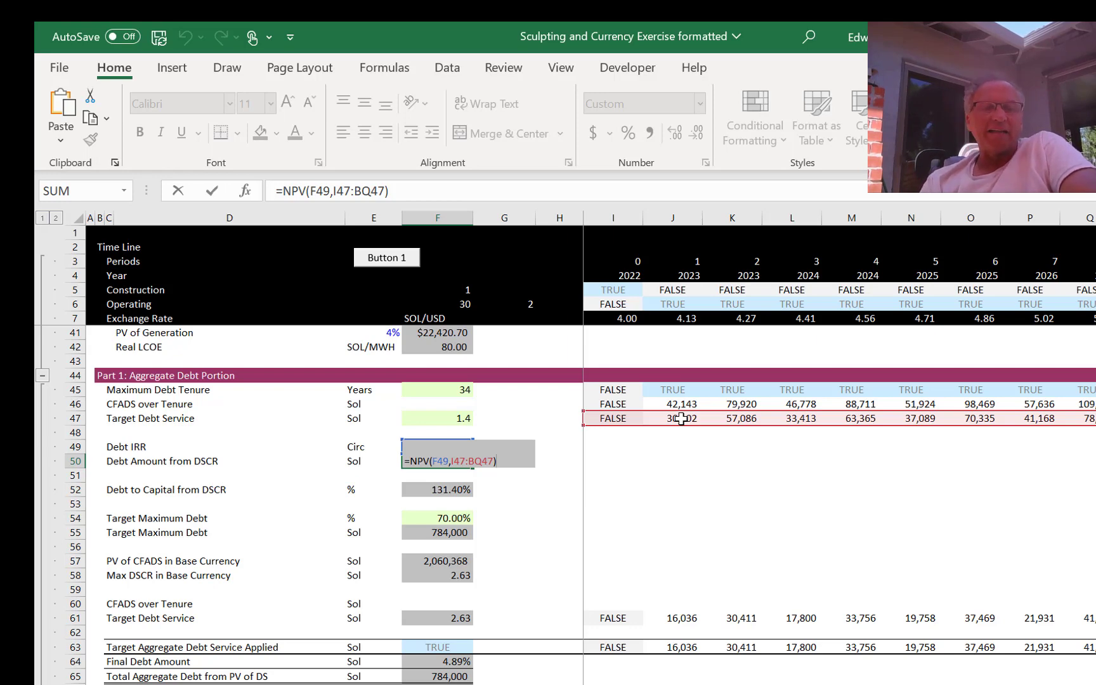
{"action": "key", "text": "ctrl+Return"}
Step: Replace the unit label for Debt IRR in cell E49 with "% s.a."
{"action": "key", "text": "Up"}
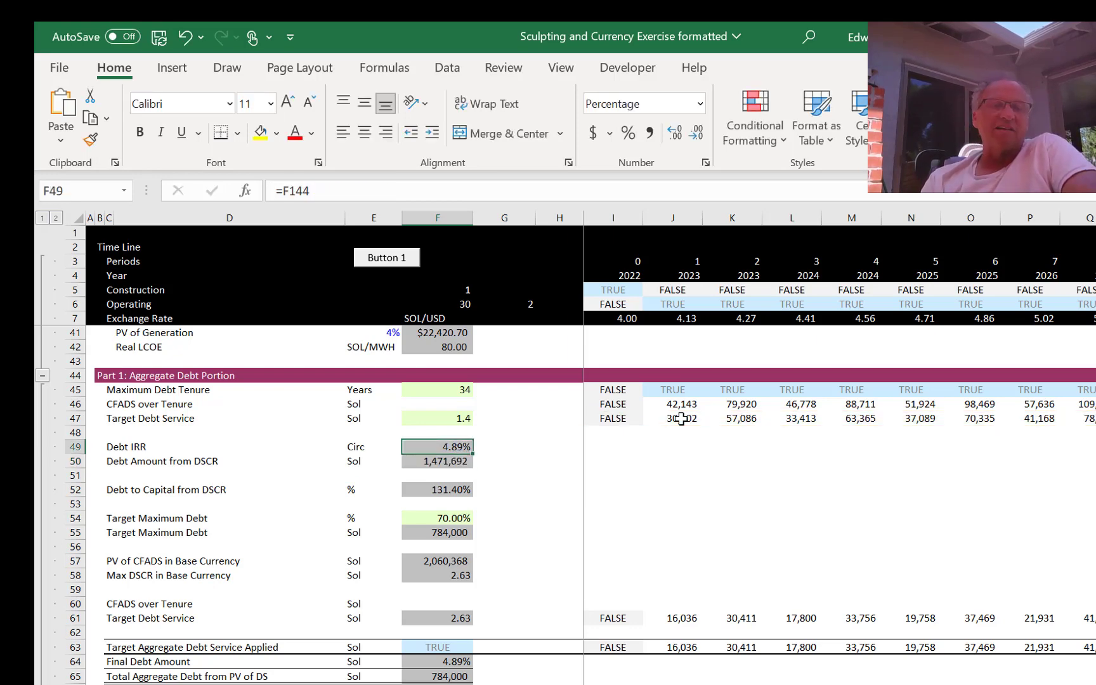
{"action": "key", "text": "Left"}
{"action": "key", "text": "Left"}
{"action": "key", "text": "Left"}
{"action": "key", "text": "Right"}
{"action": "key", "text": "Right"}
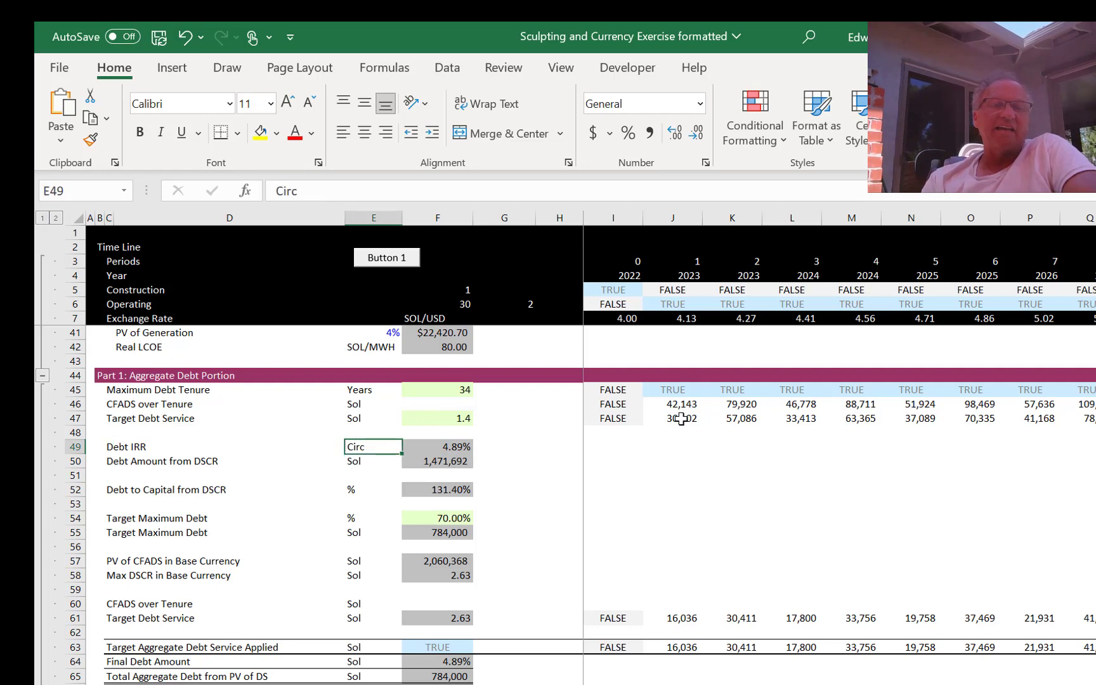
{"action": "type", "text": "% "}
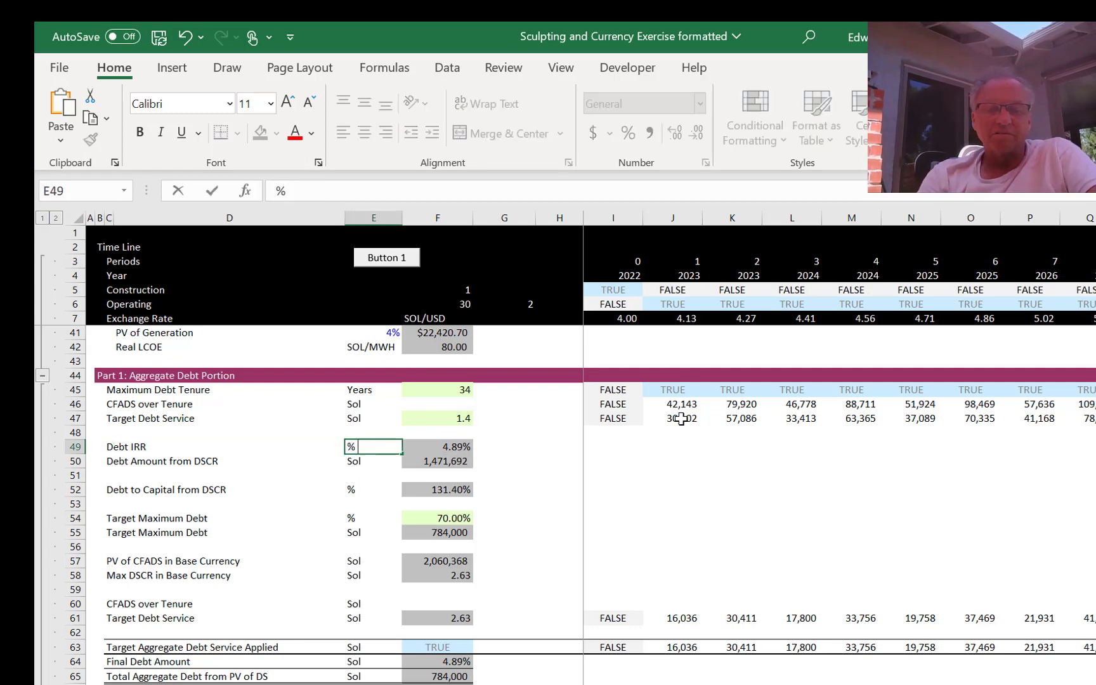
{"action": "type", "text": "s.a."}
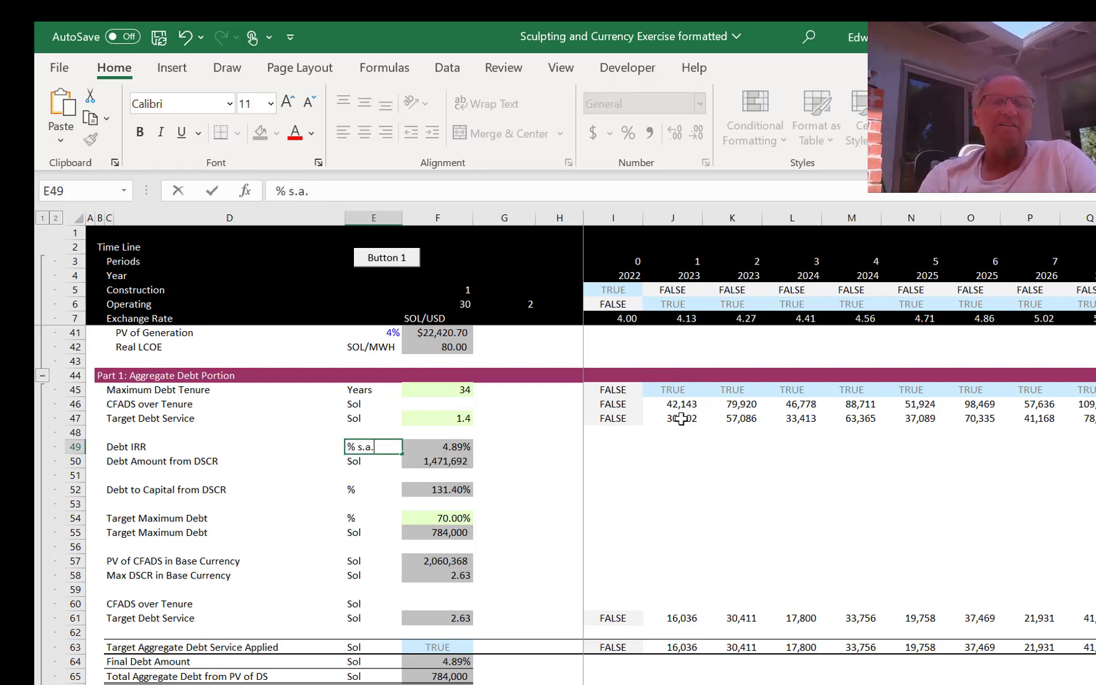
{"action": "key", "text": "Return"}
{"action": "key", "text": "Right"}
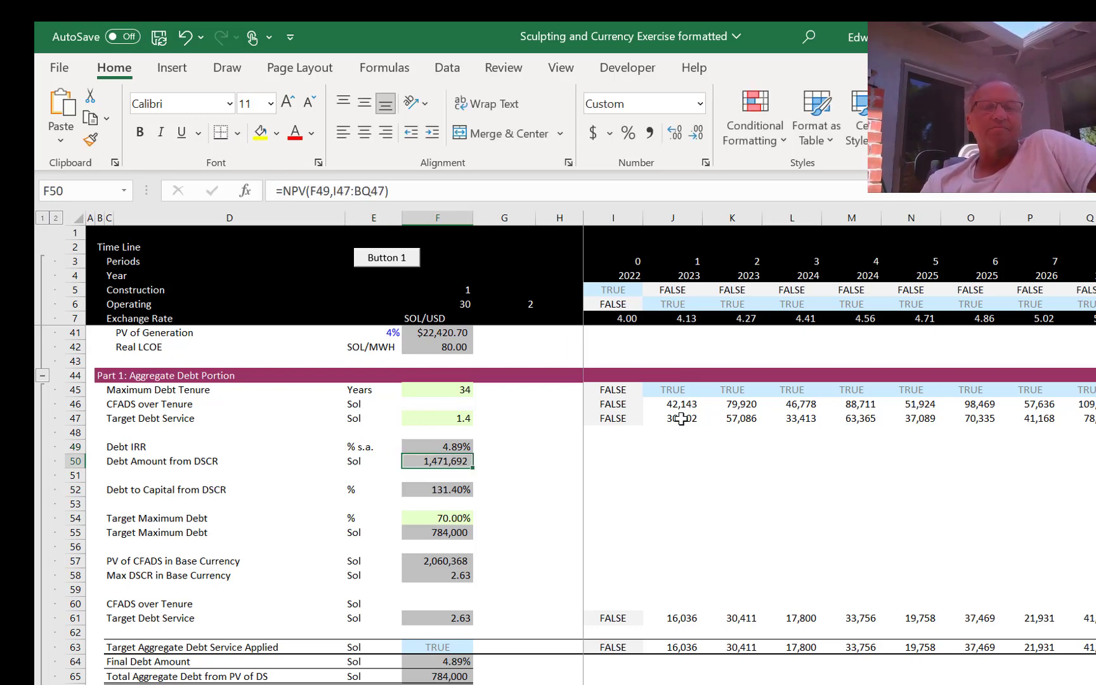
Step: Look back over the revenue, O&M and Cap Exp rows, and check the Inputs link for Cap Exp in F30
{"action": "key", "text": "Up"}
{"action": "key", "text": "Up"}
{"action": "key", "text": "Up"}
{"action": "key", "text": "Up"}
{"action": "key", "text": "Up"}
{"action": "key", "text": "Up"}
{"action": "key", "text": "Up"}
{"action": "key", "text": "Up"}
{"action": "key", "text": "Up"}
{"action": "key", "text": "Up"}
{"action": "key", "text": "Up"}
{"action": "key", "text": "Up"}
{"action": "key", "text": "Up"}
{"action": "key", "text": "Up"}
{"action": "key", "text": "Up"}
{"action": "key", "text": "Up"}
{"action": "key", "text": "Up"}
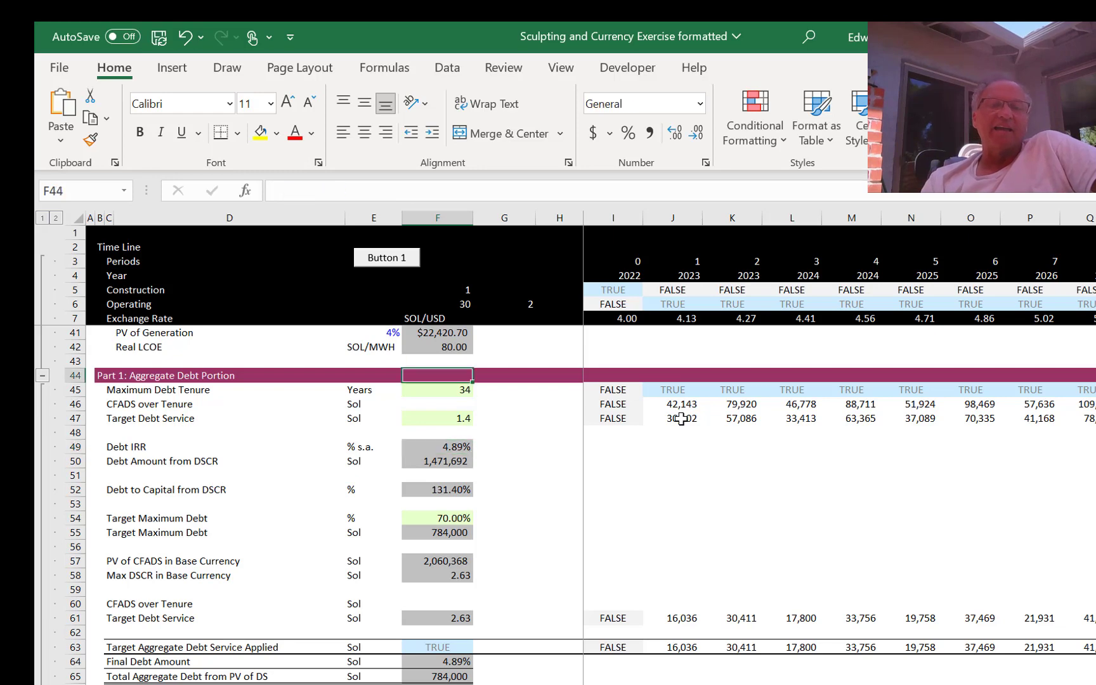
{"action": "key", "text": "Up"}
{"action": "key", "text": "Up"}
{"action": "key", "text": "Up"}
{"action": "key", "text": "Up"}
{"action": "key", "text": "Up"}
{"action": "key", "text": "Up"}
{"action": "key", "text": "Up"}
{"action": "key", "text": "Up"}
{"action": "key", "text": "Up"}
{"action": "key", "text": "Up"}
{"action": "key", "text": "Up"}
{"action": "key", "text": "Up"}
{"action": "key", "text": "Up"}
{"action": "key", "text": "Up"}
{"action": "key", "text": "Up"}
{"action": "key", "text": "Up"}
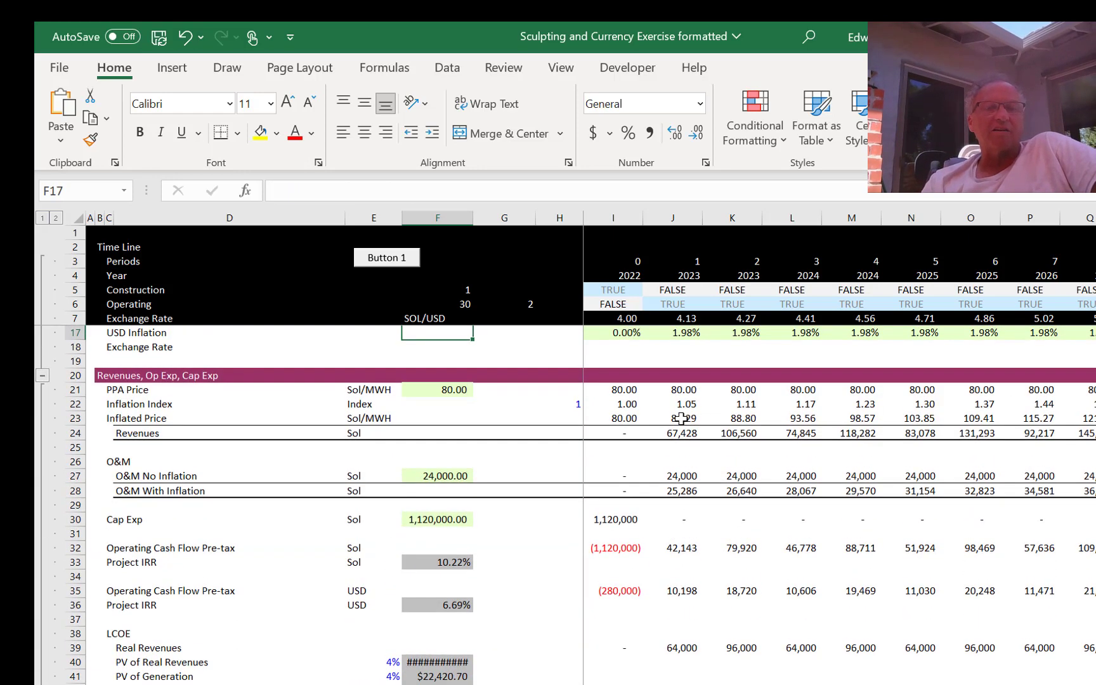
{"action": "key", "text": "Down"}
{"action": "key", "text": "Down"}
{"action": "key", "text": "Down"}
{"action": "key", "text": "Down"}
{"action": "key", "text": "Down"}
{"action": "key", "text": "Down"}
{"action": "key", "text": "Down"}
{"action": "key", "text": "Down"}
{"action": "key", "text": "Down"}
{"action": "key", "text": "Down"}
{"action": "key", "text": "Down"}
{"action": "key", "text": "Down"}
{"action": "key", "text": "Down"}
{"action": "key", "text": "Down"}
{"action": "key", "text": "Up"}
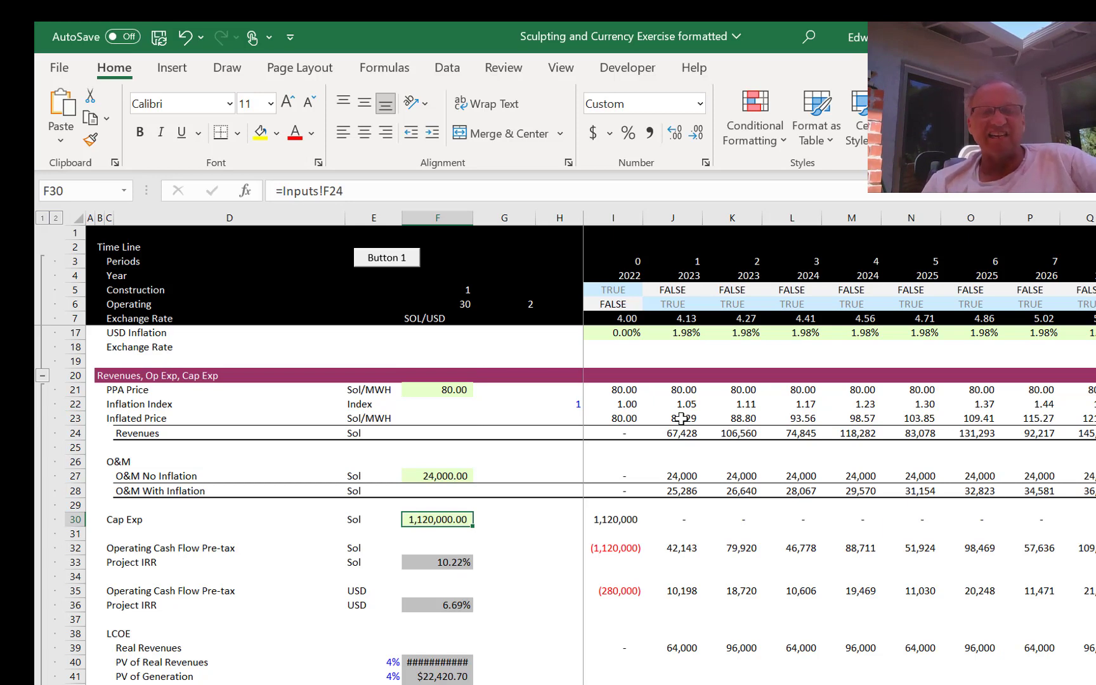
Step: Examine the cash flow and LCOE rows and the Debt to Capital from DSCR formula in F52
{"action": "key", "text": "Down"}
{"action": "key", "text": "Down"}
{"action": "key", "text": "Down"}
{"action": "key", "text": "Down"}
{"action": "key", "text": "Down"}
{"action": "key", "text": "Down"}
{"action": "key", "text": "Down"}
{"action": "key", "text": "Down"}
{"action": "key", "text": "Down"}
{"action": "key", "text": "Down"}
{"action": "key", "text": "Down"}
{"action": "key", "text": "Down"}
{"action": "key", "text": "Down"}
{"action": "key", "text": "Down"}
{"action": "key", "text": "Down"}
{"action": "key", "text": "Down"}
{"action": "key", "text": "Down"}
{"action": "key", "text": "Down"}
{"action": "key", "text": "Down"}
{"action": "key", "text": "Down"}
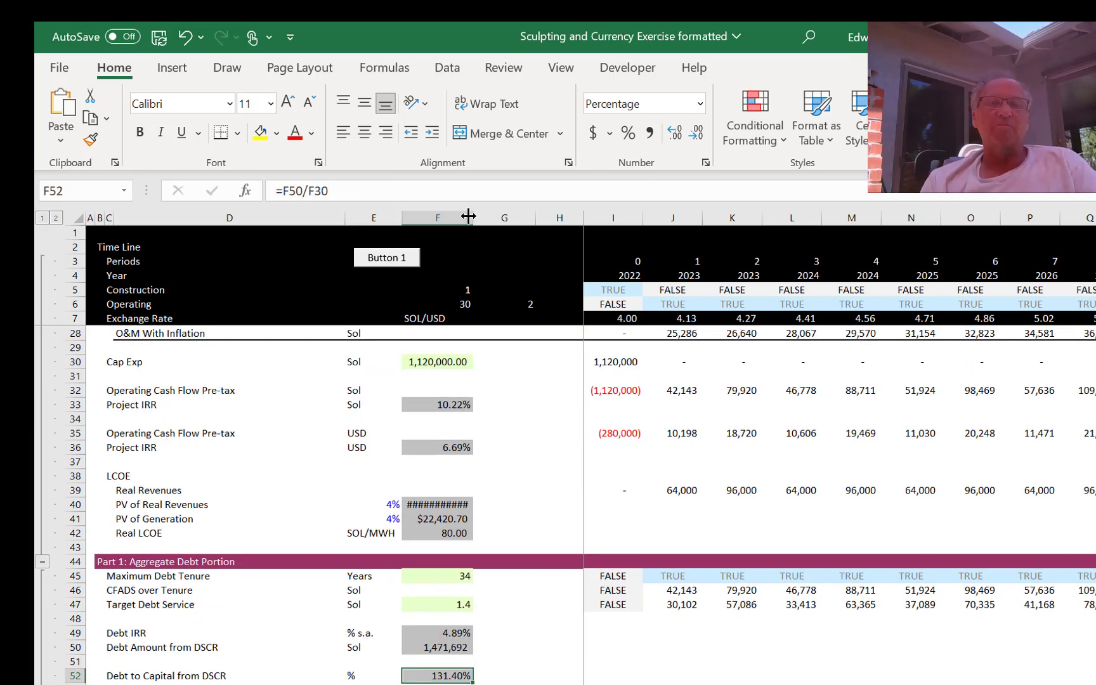
Step: Widen column F slightly and format F40 and F41 as whole numbers with thousands separators and no currency symbol
{"action": "left_click_drag", "start_coordinate": [468, 216], "coordinate": [479, 217]}
{"action": "key", "text": "Left"}
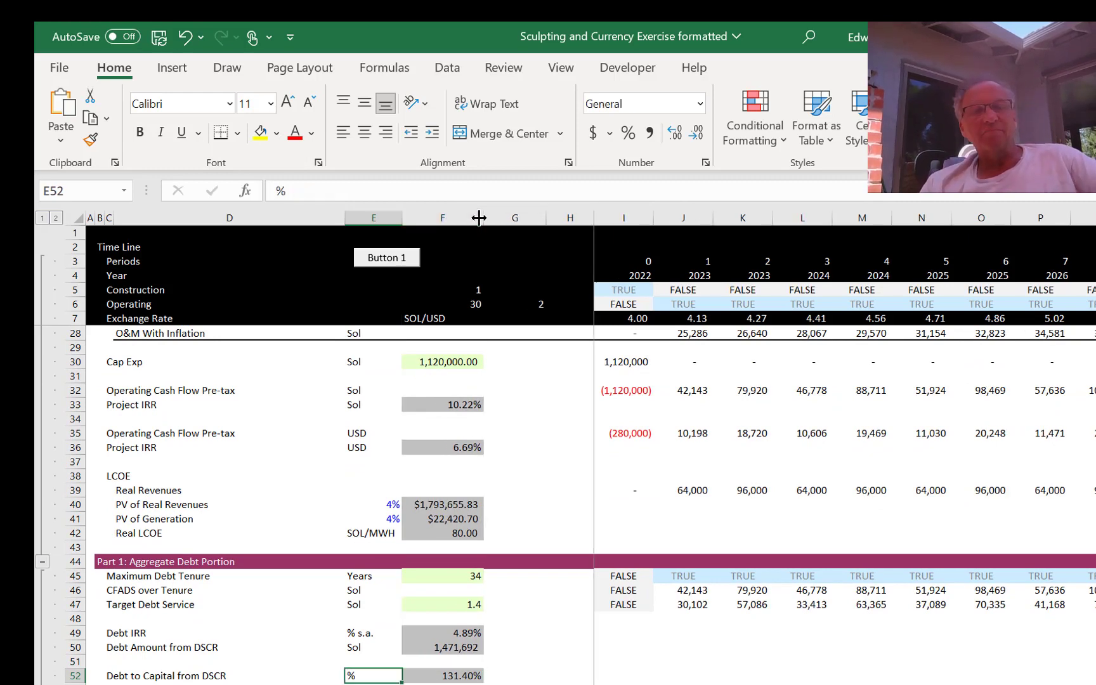
{"action": "key", "text": "Right"}
{"action": "key", "text": "Up"}
{"action": "key", "text": "Up"}
{"action": "key", "text": "Up"}
{"action": "key", "text": "Up"}
{"action": "key", "text": "Up"}
{"action": "key", "text": "Up"}
{"action": "key", "text": "Up"}
{"action": "key", "text": "Up"}
{"action": "key", "text": "Up"}
{"action": "key", "text": "Up"}
{"action": "key", "text": "Up"}
{"action": "key", "text": "Up"}
{"action": "key", "text": "Up"}
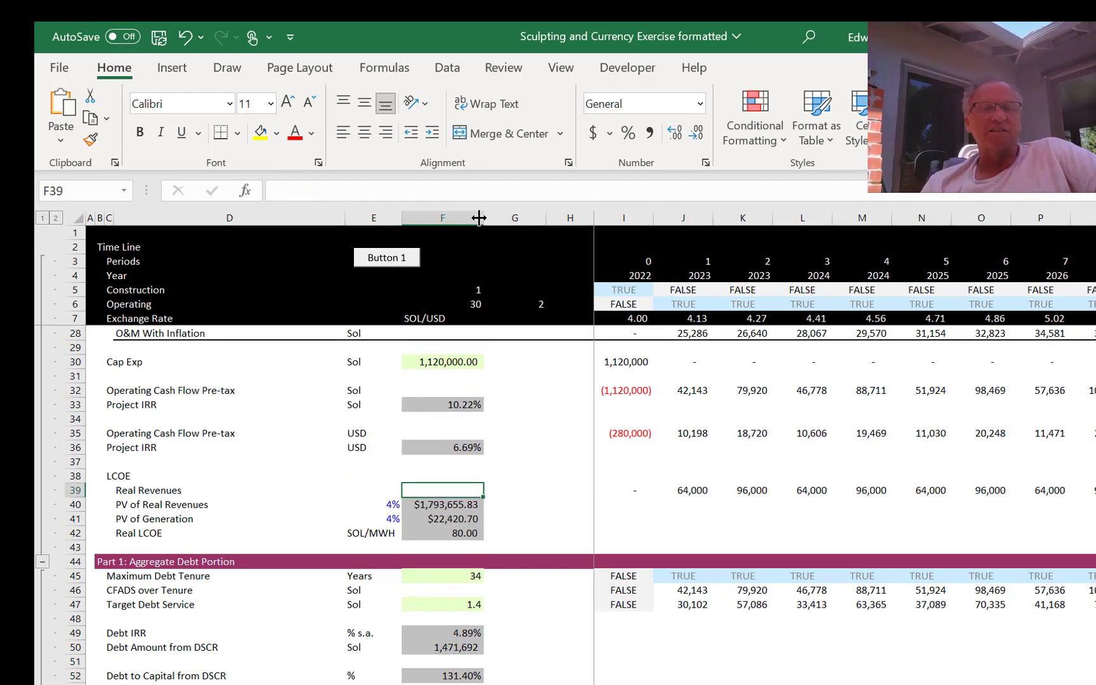
{"action": "key", "text": "Down"}
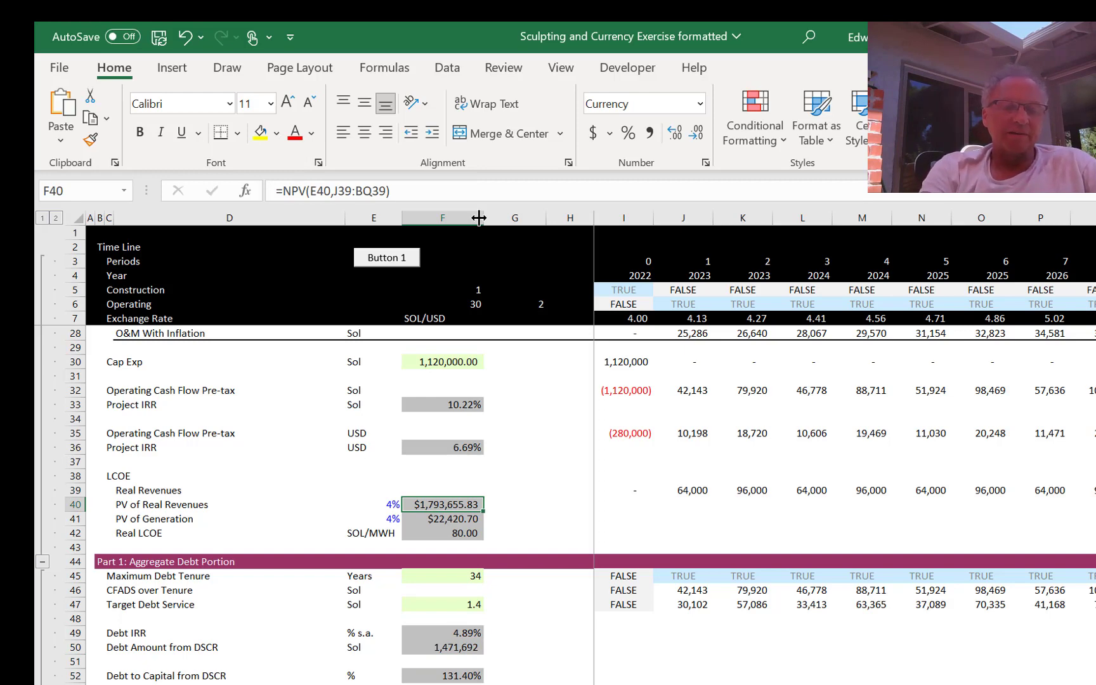
{"action": "key", "text": "ctrl+shift+a"}
{"action": "key", "text": "Down"}
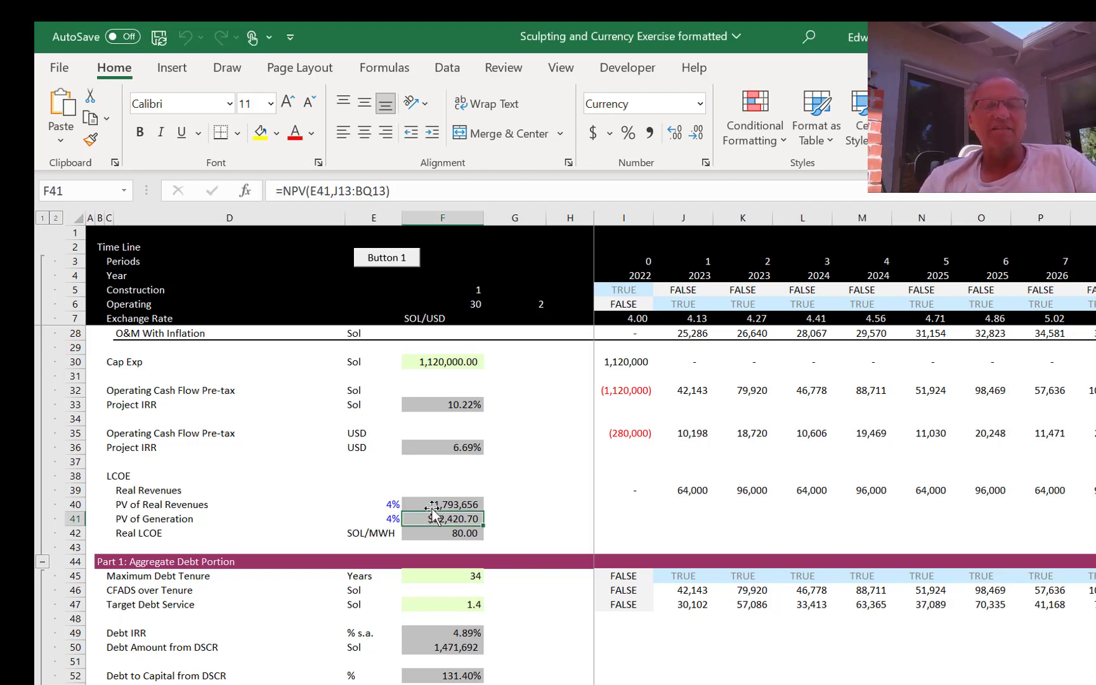
{"action": "key", "text": "ctrl+shift+a"}
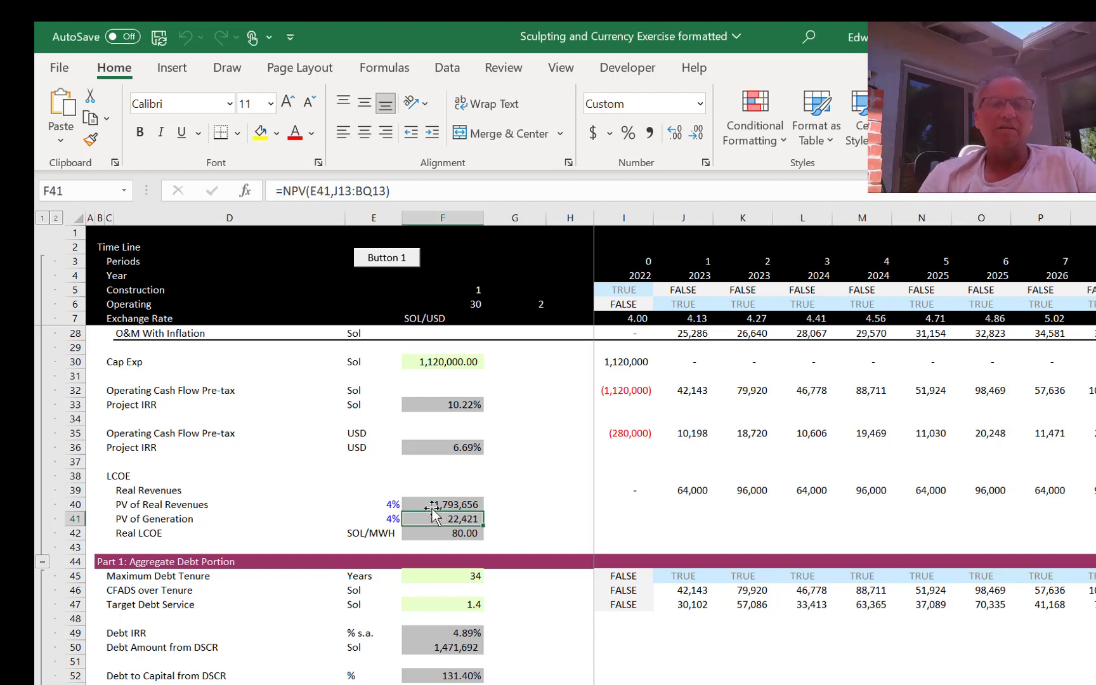
Step: Examine the Part 1: Aggregate Debt Portion rows through Total Aggregate Debt, and return to cell F53 above Target Maximum Debt
{"action": "key", "text": "Down"}
{"action": "key", "text": "Down"}
{"action": "key", "text": "Down"}
{"action": "key", "text": "Down"}
{"action": "key", "text": "Down"}
{"action": "key", "text": "Down"}
{"action": "key", "text": "Down"}
{"action": "key", "text": "Down"}
{"action": "key", "text": "Down"}
{"action": "key", "text": "Down"}
{"action": "key", "text": "Down"}
{"action": "key", "text": "Down"}
{"action": "key", "text": "Down"}
{"action": "key", "text": "Down"}
{"action": "key", "text": "Down"}
{"action": "key", "text": "Down"}
{"action": "key", "text": "Down"}
{"action": "key", "text": "Down"}
{"action": "key", "text": "Down"}
{"action": "key", "text": "Down"}
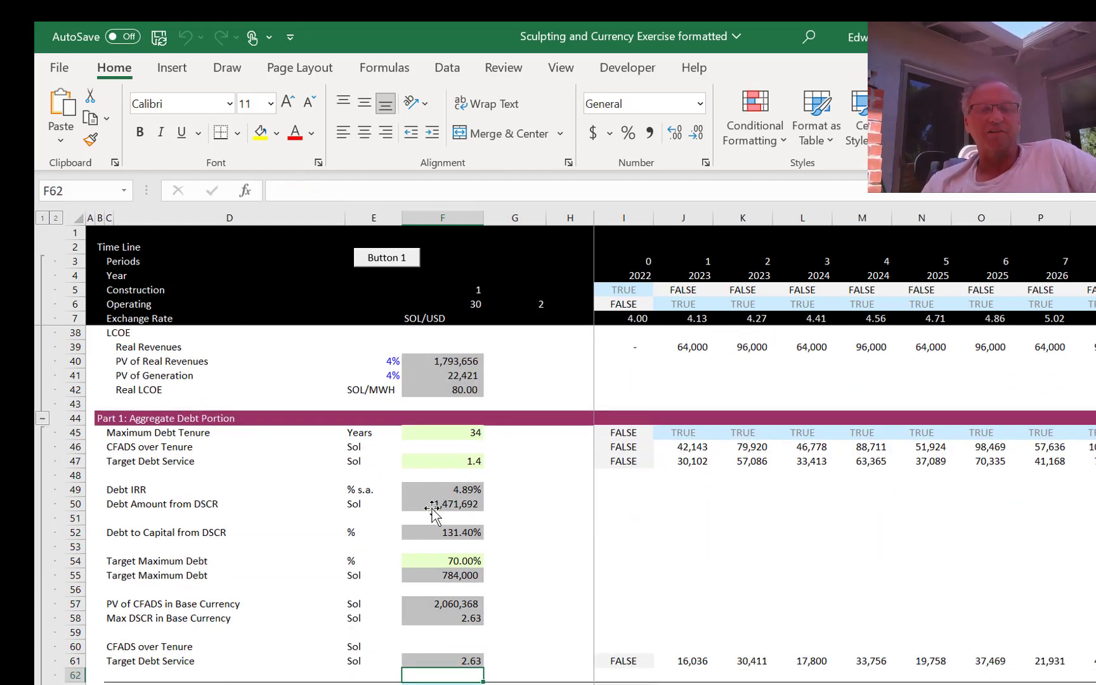
{"action": "key", "text": "Down"}
{"action": "key", "text": "Down"}
{"action": "key", "text": "Down"}
{"action": "key", "text": "Down"}
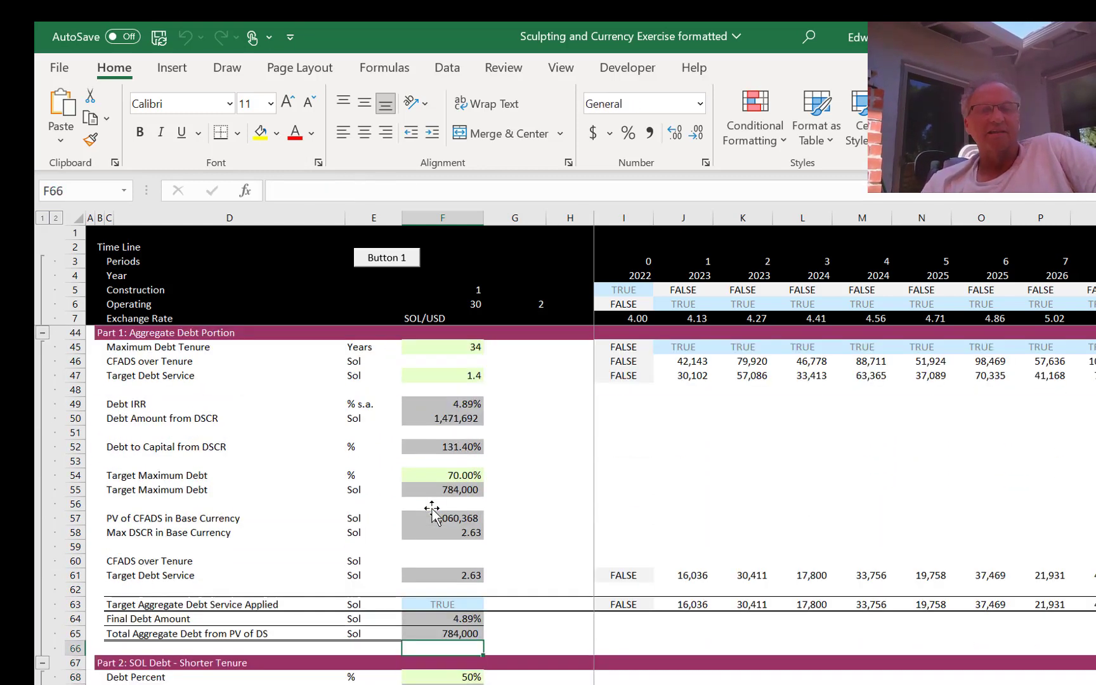
{"action": "key", "text": "Up"}
{"action": "key", "text": "Up"}
{"action": "key", "text": "Up"}
{"action": "key", "text": "Up"}
{"action": "key", "text": "Up"}
{"action": "key", "text": "Up"}
{"action": "key", "text": "Up"}
{"action": "key", "text": "Up"}
{"action": "key", "text": "Up"}
{"action": "key", "text": "Up"}
{"action": "key", "text": "Up"}
{"action": "key", "text": "Up"}
{"action": "key", "text": "Up"}
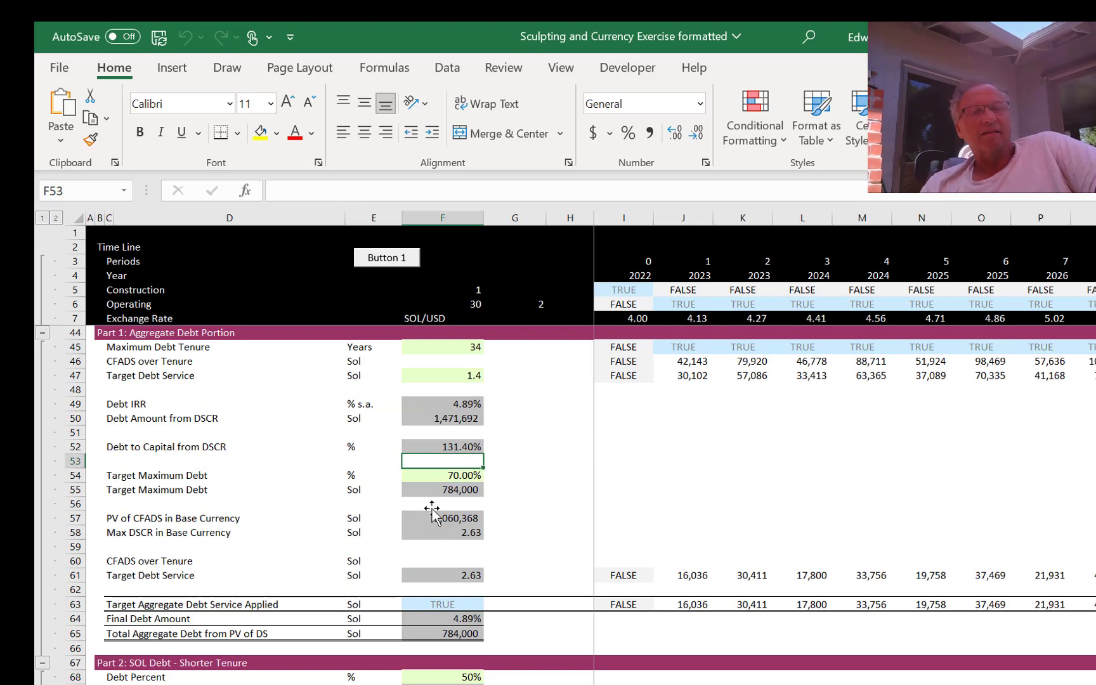
Step: Look over the rows above Part 1, and check the Debt to Capital from DSCR formula in F52 and the Debt Amount formula in F50
{"action": "key", "text": "Up"}
{"action": "key", "text": "Up"}
{"action": "key", "text": "Up"}
{"action": "key", "text": "Up"}
{"action": "key", "text": "Up"}
{"action": "key", "text": "Up"}
{"action": "key", "text": "Up"}
{"action": "key", "text": "Up"}
{"action": "key", "text": "Up"}
{"action": "key", "text": "Up"}
{"action": "key", "text": "Up"}
{"action": "key", "text": "Up"}
{"action": "key", "text": "Down"}
{"action": "key", "text": "Down"}
{"action": "key", "text": "Down"}
{"action": "key", "text": "Down"}
{"action": "key", "text": "Down"}
{"action": "key", "text": "Down"}
{"action": "key", "text": "Down"}
{"action": "key", "text": "Down"}
{"action": "key", "text": "Down"}
{"action": "key", "text": "Down"}
{"action": "key", "text": "Down"}
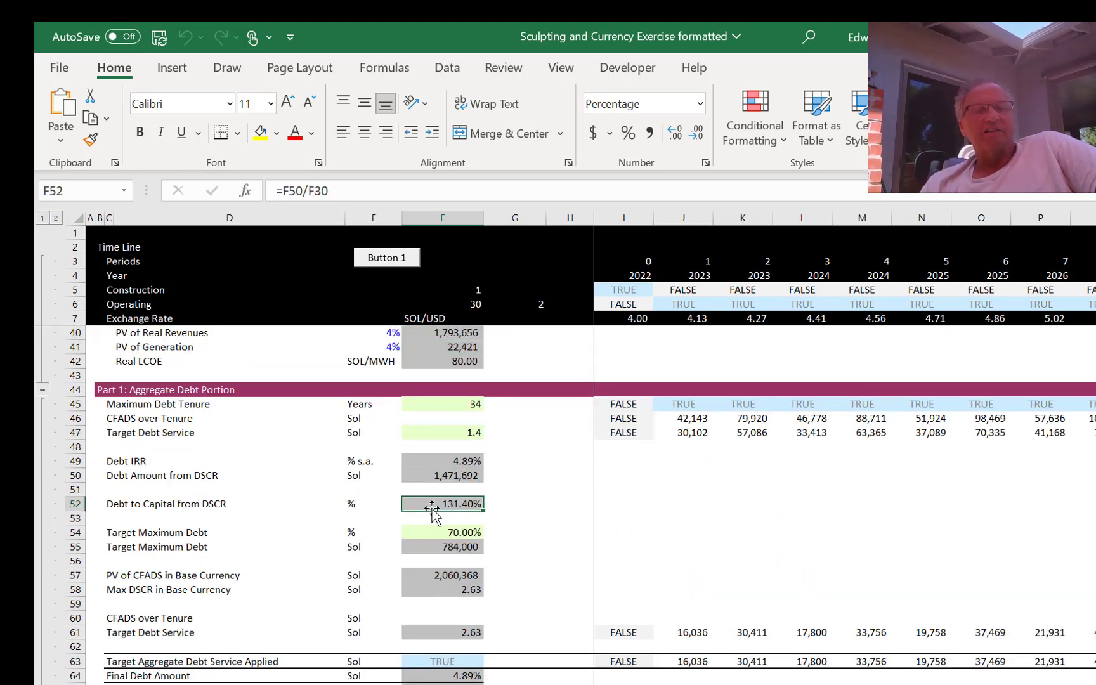
{"action": "key", "text": "Up"}
{"action": "key", "text": "Up"}
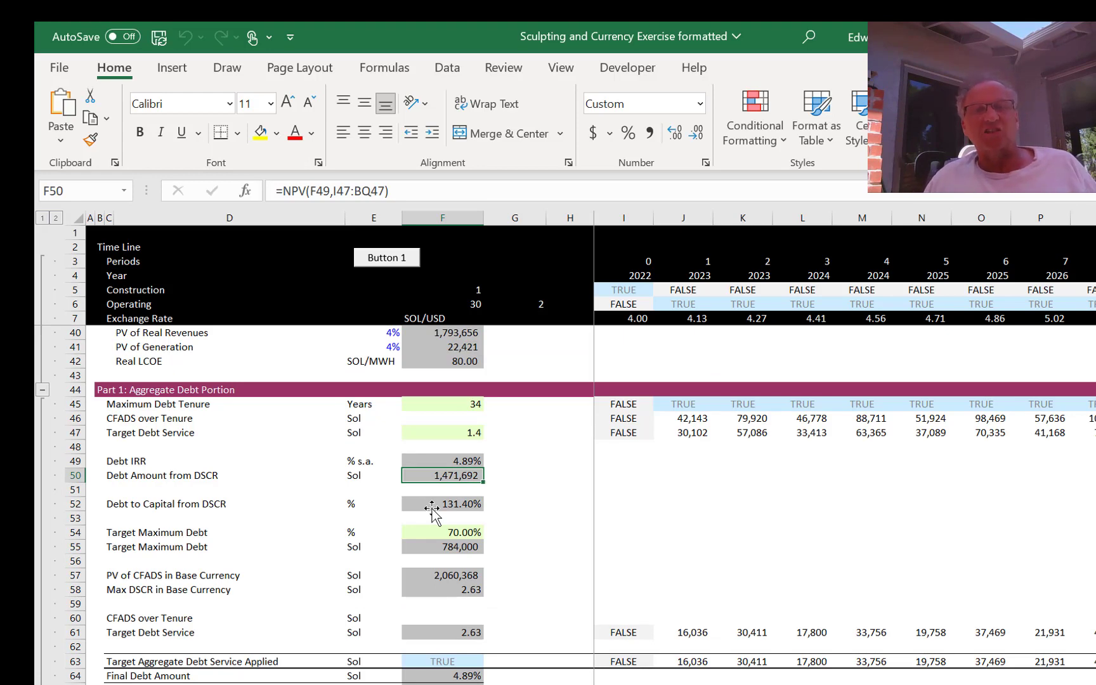
Step: Check the Maximum Debt Tenure link in F45 and follow the CFADS over Tenure row across the timeline past the end of the tenure
{"action": "key", "text": "Up"}
{"action": "key", "text": "Up"}
{"action": "key", "text": "Up"}
{"action": "key", "text": "Up"}
{"action": "key", "text": "Up"}
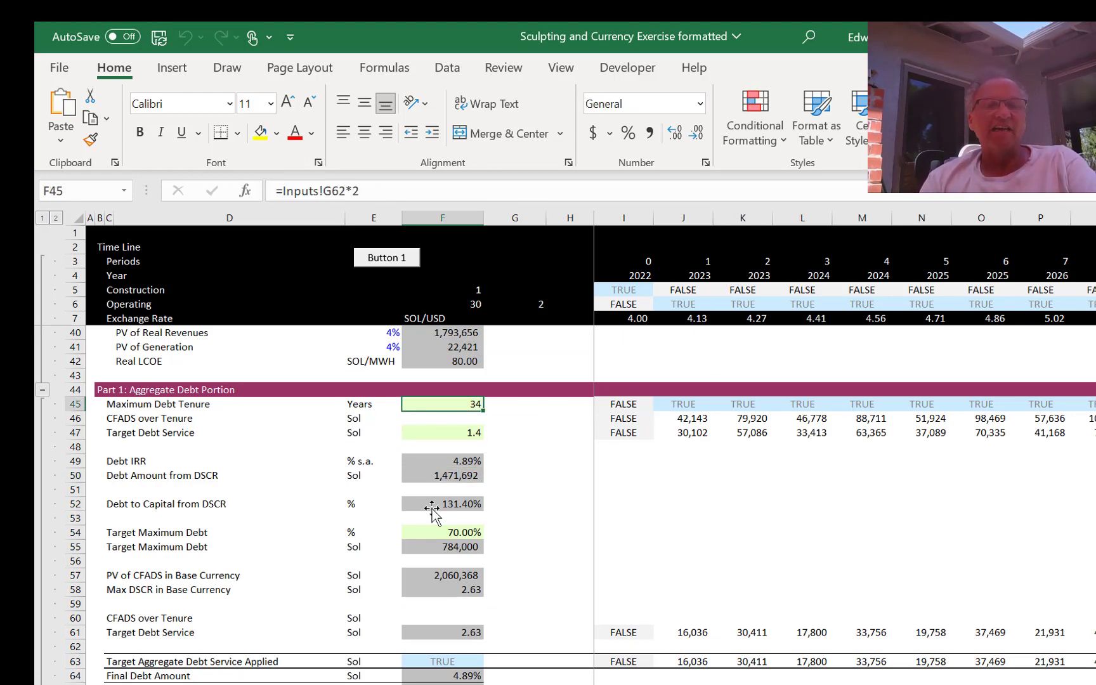
{"action": "key", "text": "Right"}
{"action": "key", "text": "Right"}
{"action": "key", "text": "Right"}
{"action": "key", "text": "Down"}
{"action": "key", "text": "Right"}
{"action": "key", "text": "Right"}
{"action": "key", "text": "Right"}
{"action": "key", "text": "Right"}
{"action": "key", "text": "Right"}
{"action": "key", "text": "Right"}
{"action": "key", "text": "Right"}
{"action": "key", "text": "Right"}
{"action": "key", "text": "Right"}
{"action": "key", "text": "Right"}
{"action": "key", "text": "Right"}
{"action": "key", "text": "Right"}
{"action": "key", "text": "Right"}
{"action": "key", "text": "Right"}
{"action": "key", "text": "Right"}
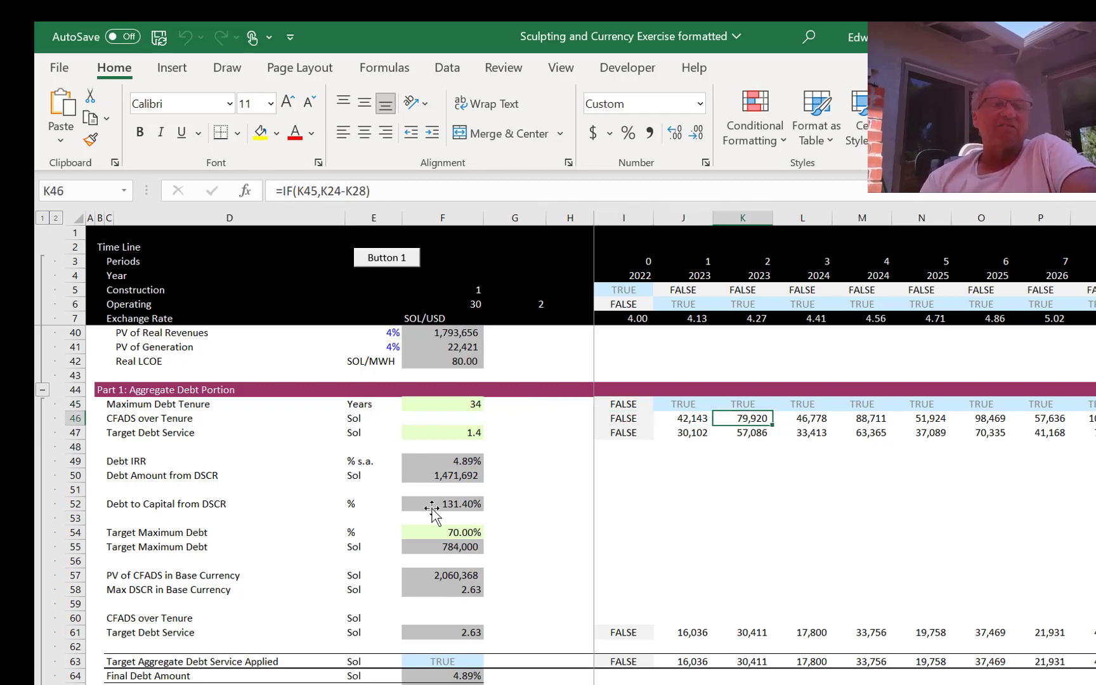
{"action": "key", "text": "Right"}
{"action": "key", "text": "Right"}
{"action": "key", "text": "Right"}
{"action": "key", "text": "Right"}
{"action": "key", "text": "Right"}
{"action": "key", "text": "Right"}
{"action": "key", "text": "Right"}
{"action": "key", "text": "Right"}
{"action": "key", "text": "Right"}
{"action": "key", "text": "Right"}
{"action": "key", "text": "Right"}
{"action": "key", "text": "Right"}
{"action": "key", "text": "Right"}
{"action": "key", "text": "Right"}
{"action": "key", "text": "Right"}
{"action": "key", "text": "Right"}
{"action": "key", "text": "Right"}
{"action": "key", "text": "Right"}
{"action": "key", "text": "Right"}
{"action": "key", "text": "Right"}
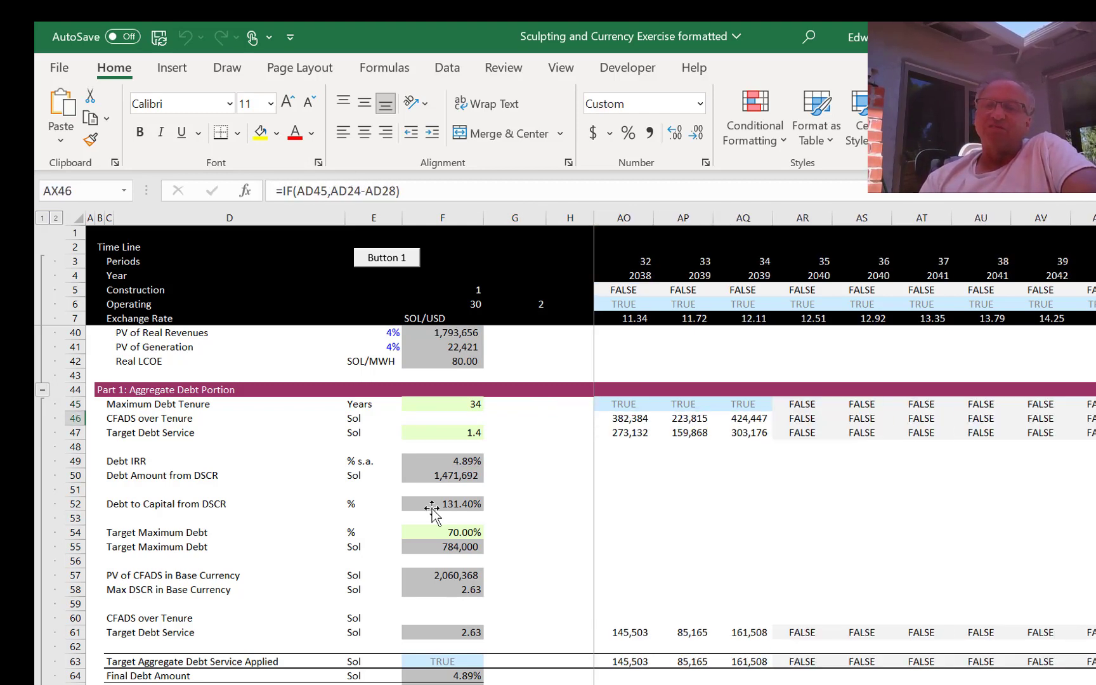
Step: Examine the CFADS over Tenure formula in period 34 and trace the cells referenced by the tenure flag formula in AQ45
{"action": "key", "text": "Left"}
{"action": "key", "text": "Left"}
{"action": "key", "text": "Left"}
{"action": "key", "text": "Left"}
{"action": "key", "text": "Left"}
{"action": "key", "text": "Left"}
{"action": "key", "text": "Left"}
{"action": "key", "text": "Left"}
{"action": "key", "text": "Left"}
{"action": "key", "text": "Left"}
{"action": "key", "text": "Left"}
{"action": "key", "text": "Left"}
{"action": "key", "text": "Left"}
{"action": "key", "text": "Left"}
{"action": "key", "text": "Right"}
{"action": "key", "text": "Right"}
{"action": "key", "text": "Right"}
{"action": "key", "text": "Right"}
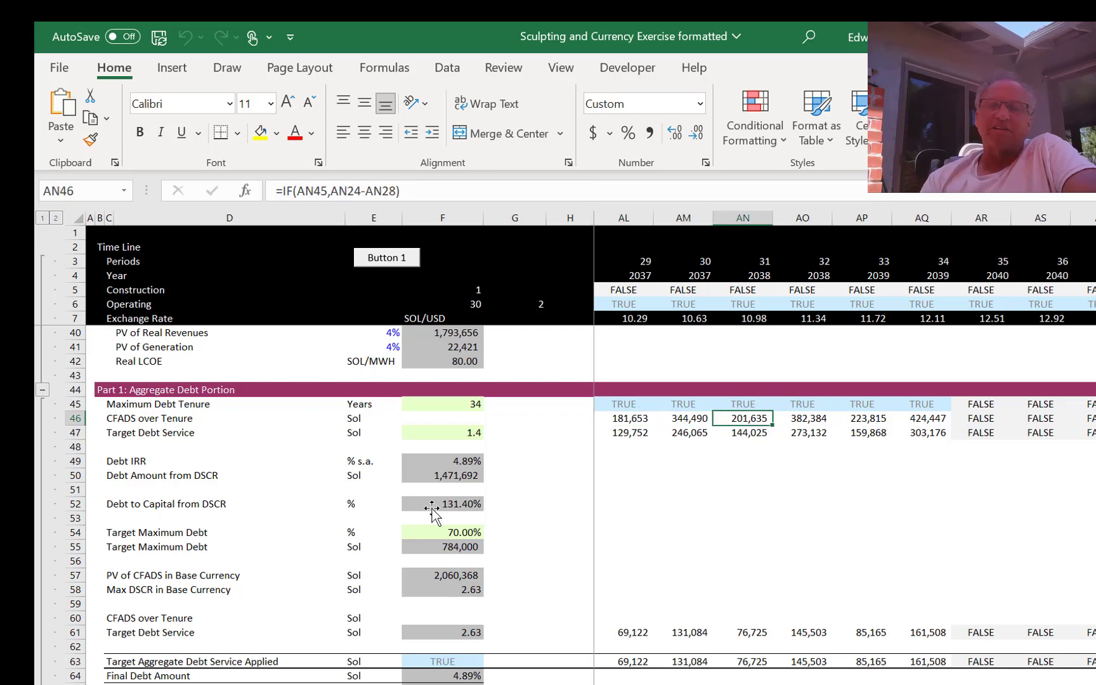
{"action": "key", "text": "Right"}
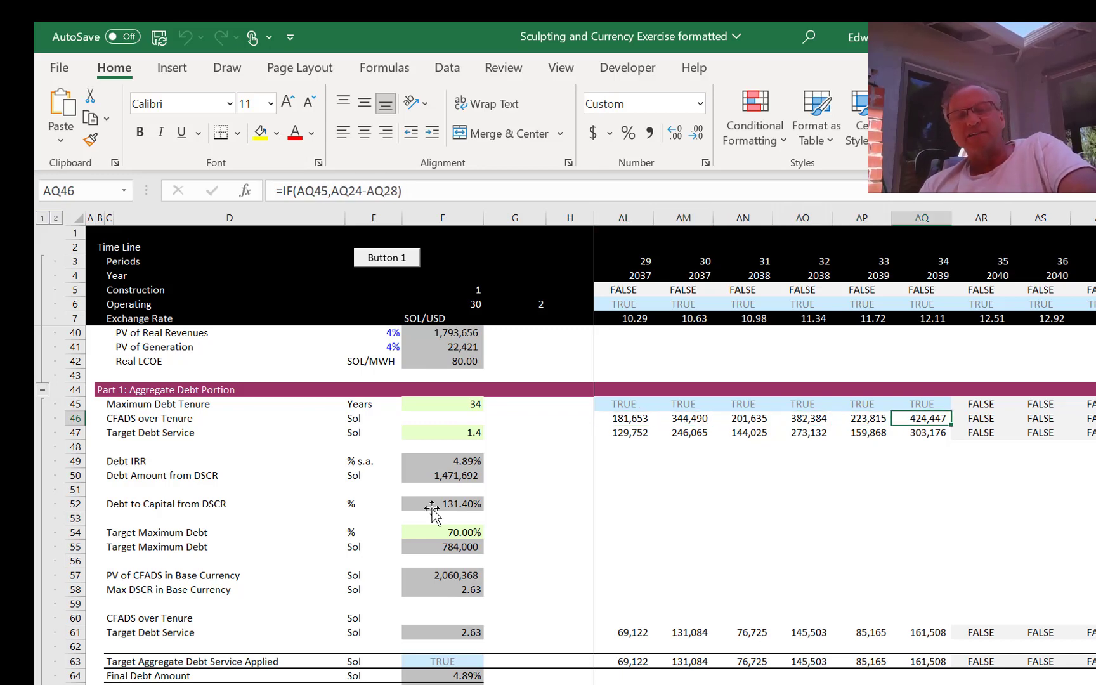
{"action": "key", "text": "Up"}
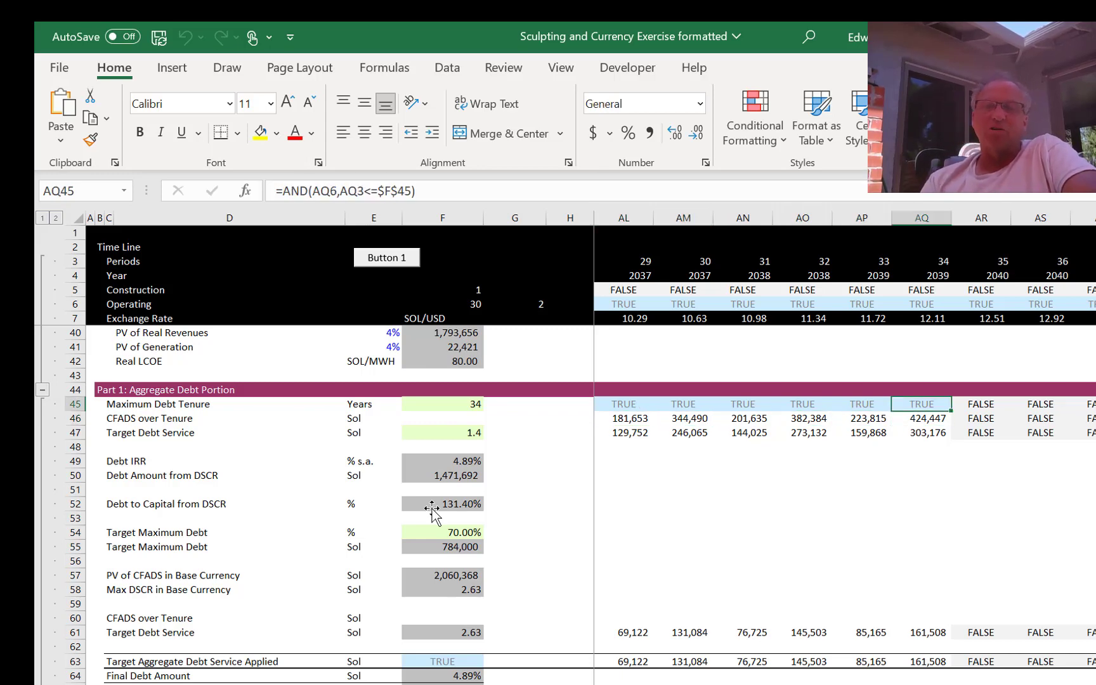
{"action": "key", "text": "F2"}
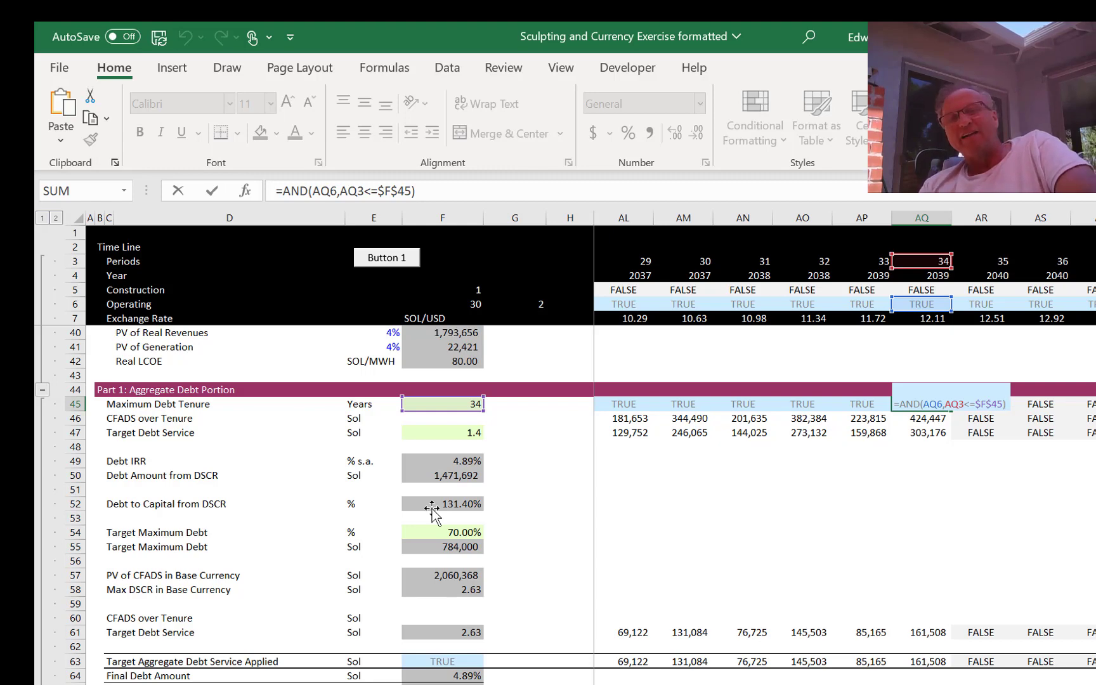
{"action": "key", "text": "Escape"}
Step: Return to column F and examine the NPV formula for Debt Amount from DSCR in F50
{"action": "key", "text": "Down"}
{"action": "key", "text": "Down"}
{"action": "key", "text": "Down"}
{"action": "key", "text": "Down"}
{"action": "key", "text": "Down"}
{"action": "key", "text": "Left"}
{"action": "key", "text": "Left"}
{"action": "key", "text": "Left"}
{"action": "key", "text": "Left"}
{"action": "key", "text": "Left"}
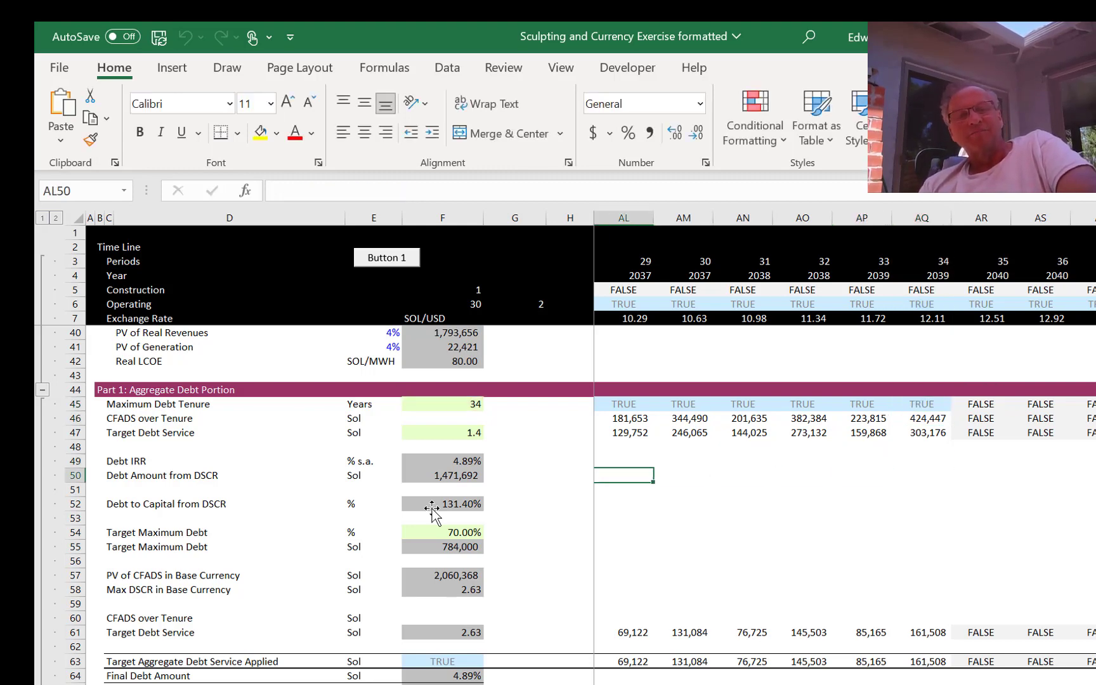
{"action": "key", "text": "Left"}
{"action": "key", "text": "ctrl+Left"}
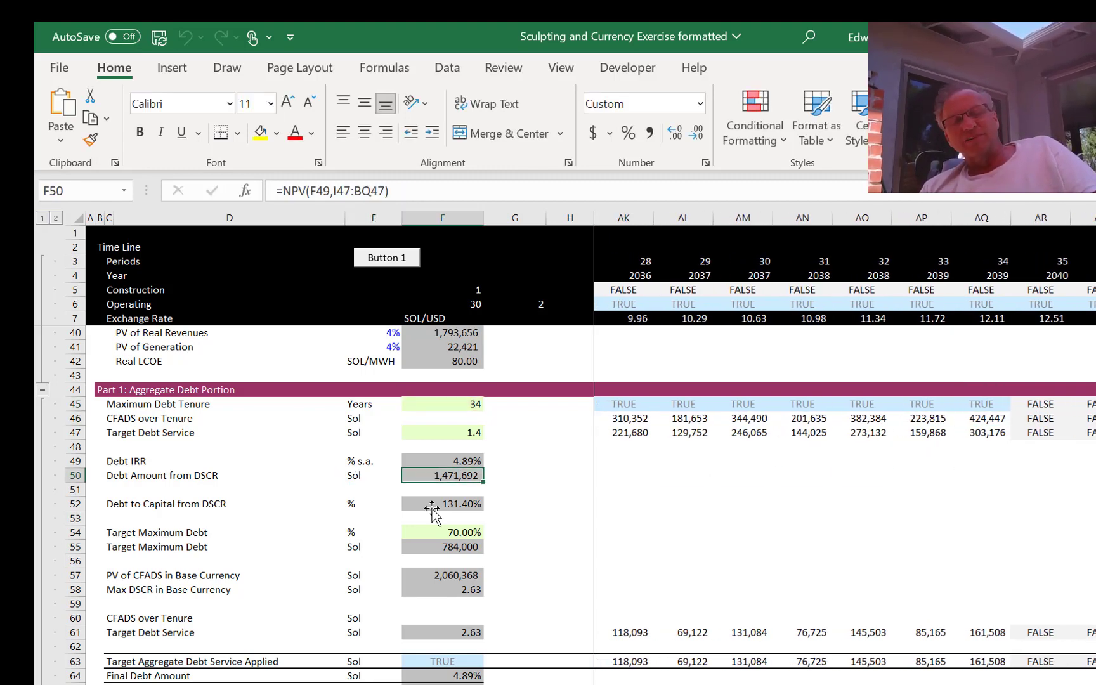
Step: Compare the Target Maximum Debt percentage link in F54 with the Debt to Capital from DSCR formula in F52
{"action": "key", "text": "Down"}
{"action": "key", "text": "Down"}
{"action": "key", "text": "Down"}
{"action": "key", "text": "Down"}
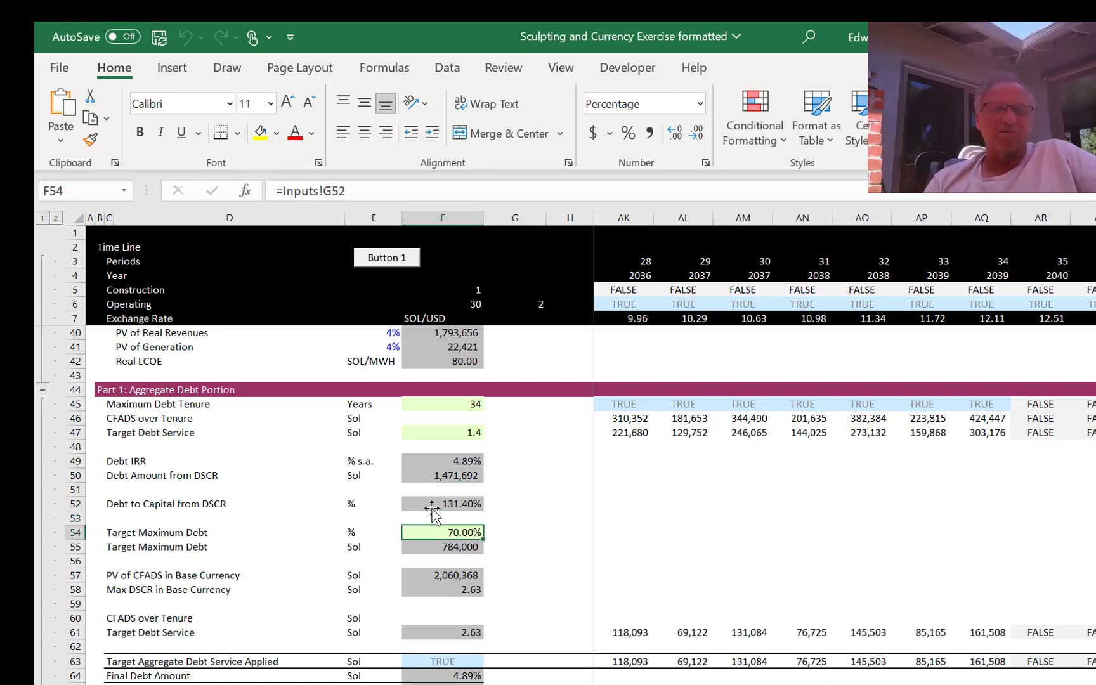
{"action": "key", "text": "Up"}
{"action": "key", "text": "Up"}
{"action": "key", "text": "Up"}
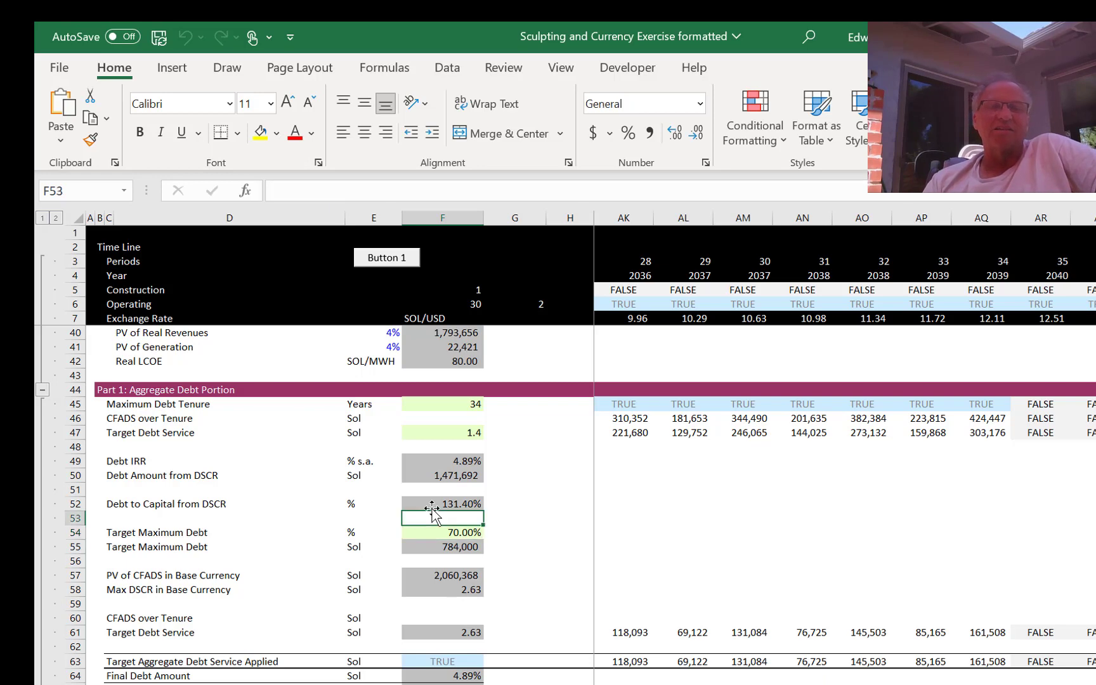
{"action": "key", "text": "Down"}
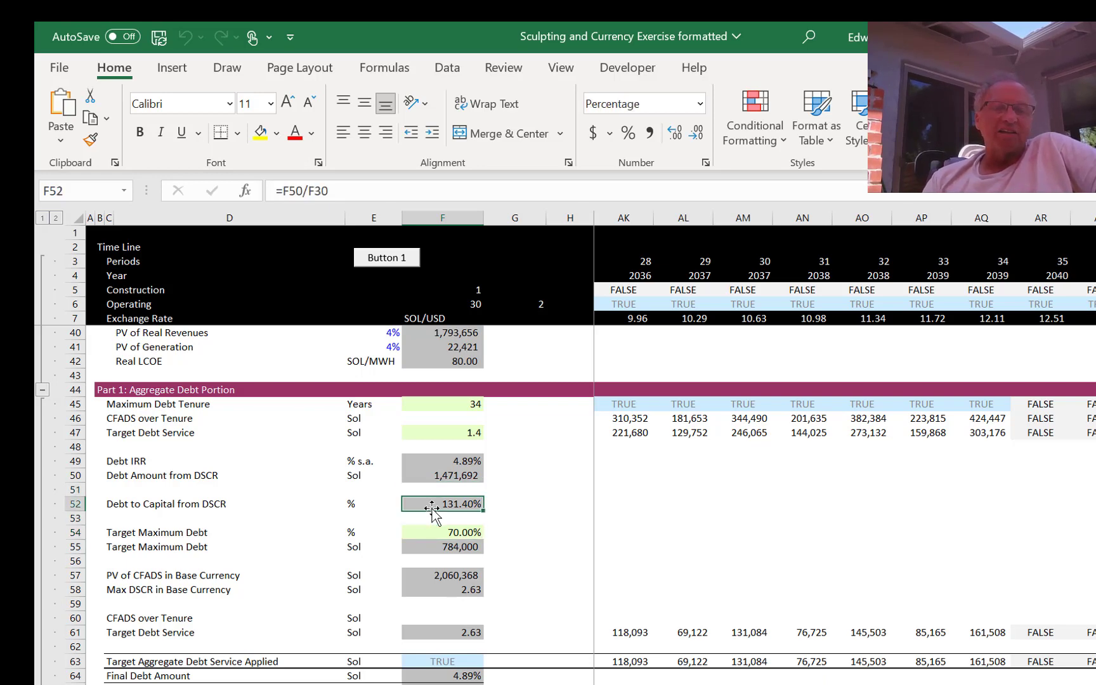
Step: Go back up through the LCOE and cash flow rows to Revenues, and recheck the Cap Exp amount and its Inputs link in F30
{"action": "key", "text": "Up"}
{"action": "key", "text": "Up"}
{"action": "key", "text": "Up"}
{"action": "key", "text": "Up"}
{"action": "key", "text": "Up"}
{"action": "key", "text": "Up"}
{"action": "key", "text": "Up"}
{"action": "key", "text": "Up"}
{"action": "key", "text": "Up"}
{"action": "key", "text": "Up"}
{"action": "key", "text": "Up"}
{"action": "key", "text": "Up"}
{"action": "key", "text": "Up"}
{"action": "key", "text": "Up"}
{"action": "key", "text": "Up"}
{"action": "key", "text": "Up"}
{"action": "key", "text": "Up"}
{"action": "key", "text": "Up"}
{"action": "key", "text": "Up"}
{"action": "key", "text": "Up"}
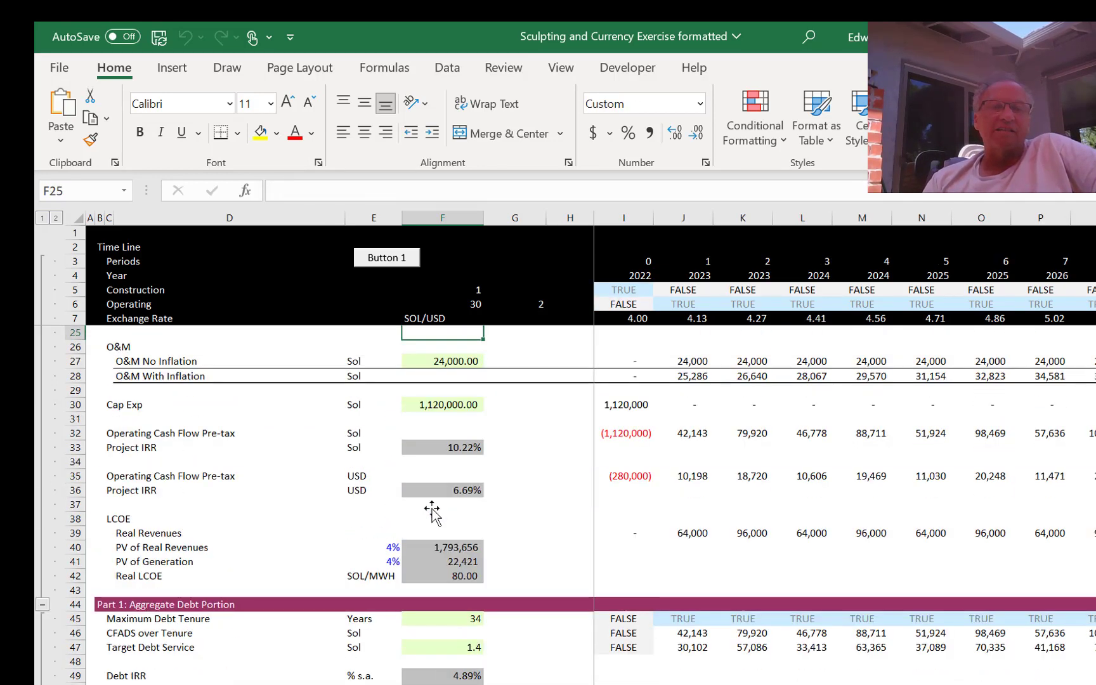
{"action": "key", "text": "Up"}
{"action": "key", "text": "Down"}
{"action": "key", "text": "Down"}
{"action": "key", "text": "Down"}
{"action": "key", "text": "Down"}
{"action": "key", "text": "Down"}
{"action": "key", "text": "Down"}
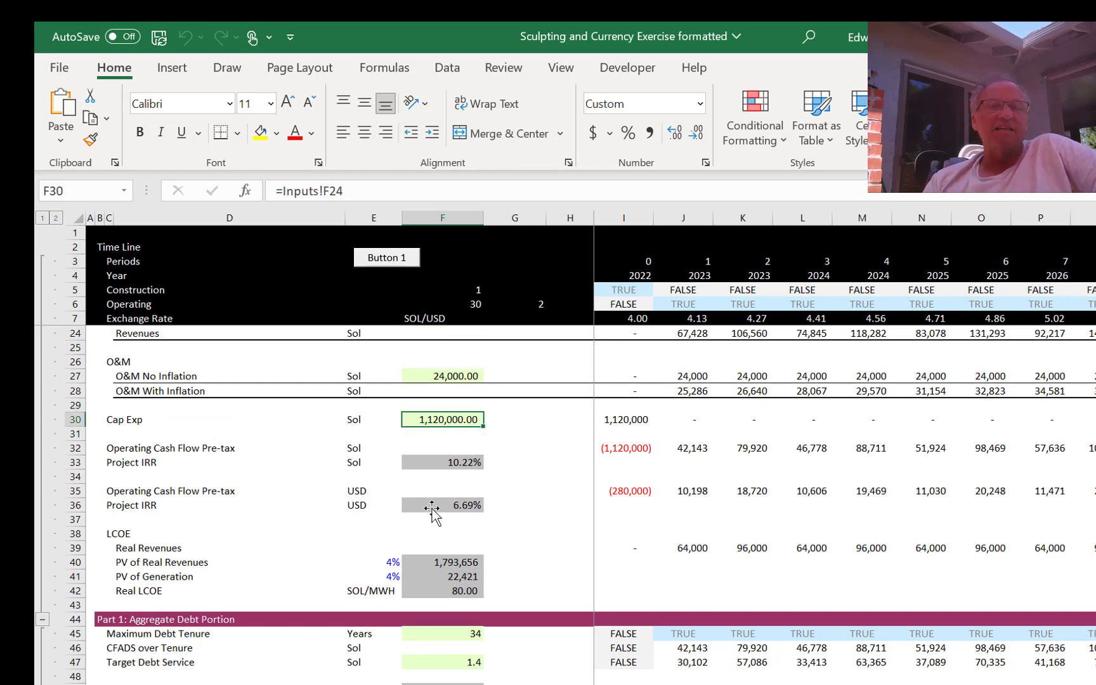
{"action": "key", "text": "Left"}
{"action": "key", "text": "Right"}
{"action": "key", "text": "Left"}
{"action": "key", "text": "Right"}
{"action": "key", "text": "Down"}
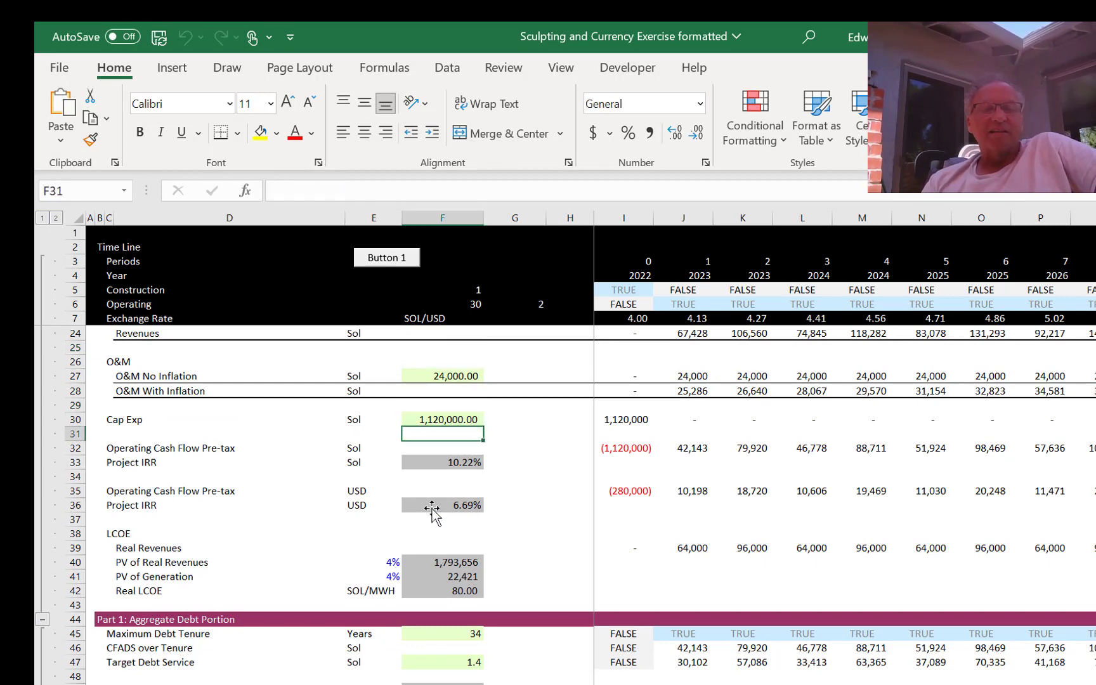
Step: Scan from Cap Exp down through the project IRR and LCOE rows to the Target Maximum Debt percentage in Part 1
{"action": "key", "text": "Down"}
{"action": "key", "text": "Down"}
{"action": "key", "text": "Down"}
{"action": "key", "text": "Down"}
{"action": "key", "text": "Down"}
{"action": "key", "text": "Down"}
{"action": "key", "text": "Down"}
{"action": "key", "text": "Down"}
{"action": "key", "text": "Down"}
{"action": "key", "text": "Down"}
{"action": "key", "text": "Down"}
{"action": "key", "text": "Down"}
{"action": "key", "text": "Down"}
{"action": "key", "text": "Down"}
{"action": "key", "text": "Down"}
{"action": "key", "text": "Down"}
{"action": "key", "text": "Down"}
{"action": "key", "text": "Down"}
{"action": "key", "text": "Down"}
{"action": "key", "text": "Down"}
{"action": "key", "text": "Up"}
{"action": "key", "text": "Up"}
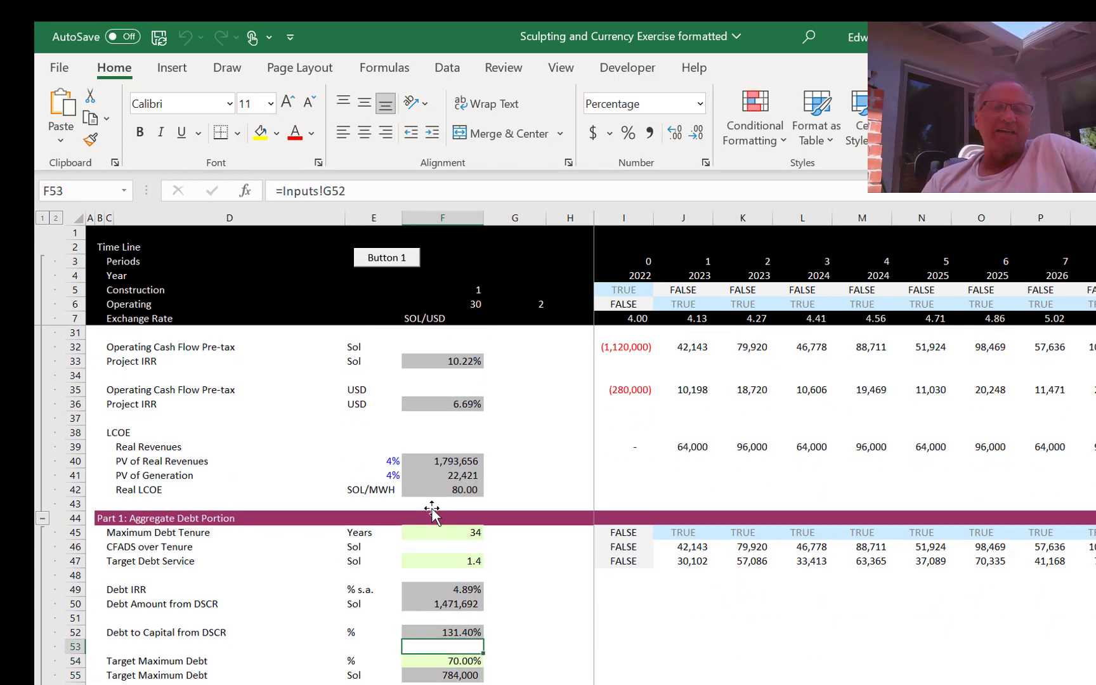
Step: Go back up through the LCOE and operating cash flow rows to Inflated Price in row 23
{"action": "key", "text": "Up"}
{"action": "key", "text": "Up"}
{"action": "key", "text": "Up"}
{"action": "key", "text": "Up"}
{"action": "key", "text": "Up"}
{"action": "key", "text": "Up"}
{"action": "key", "text": "Up"}
{"action": "key", "text": "Up"}
{"action": "key", "text": "Up"}
{"action": "key", "text": "Up"}
{"action": "key", "text": "Up"}
{"action": "key", "text": "Up"}
{"action": "key", "text": "Up"}
{"action": "key", "text": "Up"}
{"action": "key", "text": "Up"}
{"action": "key", "text": "Up"}
{"action": "key", "text": "Up"}
{"action": "key", "text": "Up"}
{"action": "key", "text": "Up"}
{"action": "key", "text": "Up"}
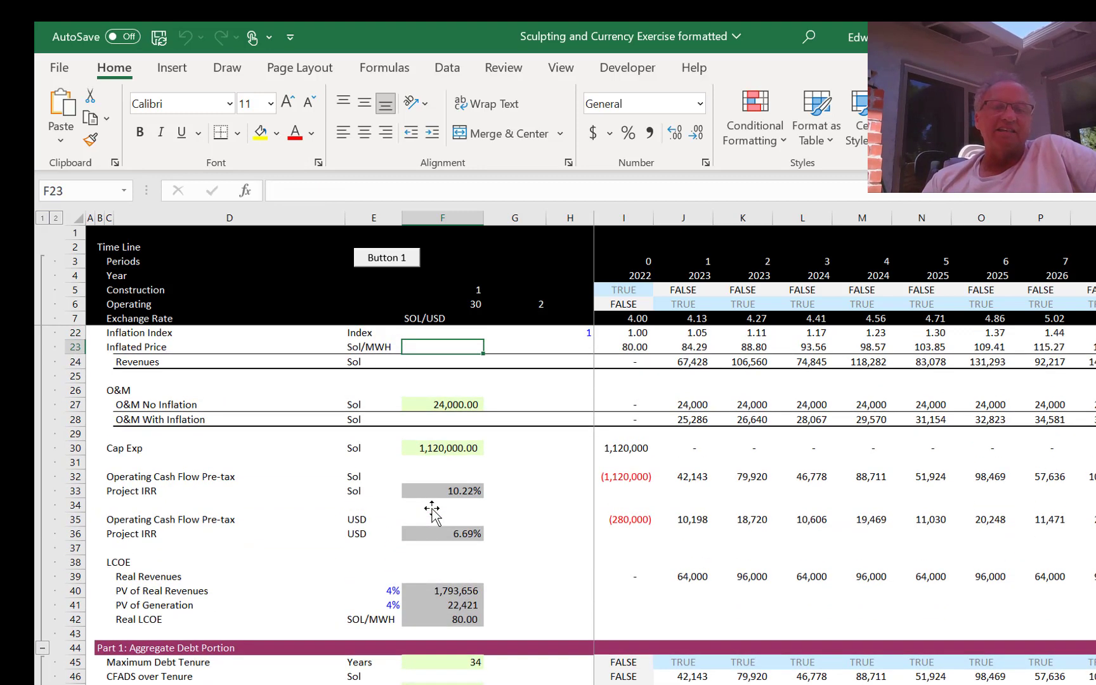
Step: Examine the IRR formula for the Sol Project IRR in F33
{"action": "key", "text": "Down"}
{"action": "key", "text": "Down"}
{"action": "key", "text": "Down"}
{"action": "key", "text": "Down"}
{"action": "key", "text": "Down"}
{"action": "key", "text": "Down"}
{"action": "key", "text": "Down"}
{"action": "key", "text": "Down"}
{"action": "key", "text": "Down"}
{"action": "key", "text": "Up"}
{"action": "key", "text": "Down"}
{"action": "key", "text": "Down"}
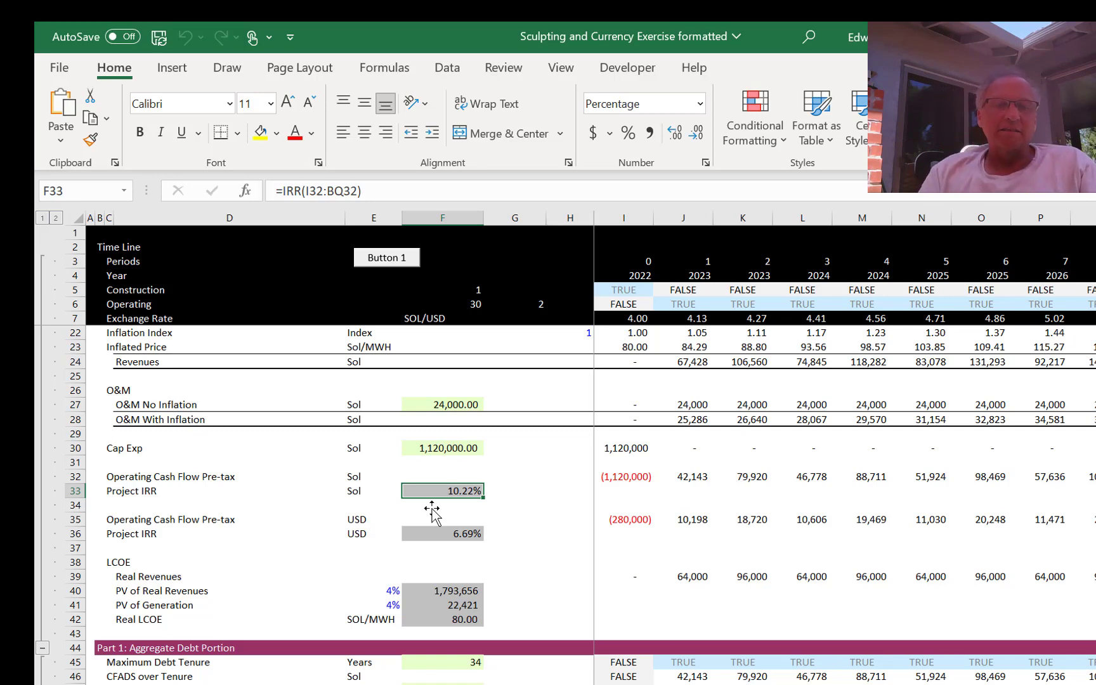
Step: Review the rows from Project IRR down through the debt sizing block to the Target Aggregate Debt Service Applied test in F63
{"action": "key", "text": "Down"}
{"action": "key", "text": "Down"}
{"action": "key", "text": "Down"}
{"action": "key", "text": "Down"}
{"action": "key", "text": "Down"}
{"action": "key", "text": "Down"}
{"action": "key", "text": "Down"}
{"action": "key", "text": "Down"}
{"action": "key", "text": "Down"}
{"action": "key", "text": "Down"}
{"action": "key", "text": "Down"}
{"action": "key", "text": "Down"}
{"action": "key", "text": "Down"}
{"action": "key", "text": "Down"}
{"action": "key", "text": "Down"}
{"action": "key", "text": "Down"}
{"action": "key", "text": "Down"}
{"action": "key", "text": "Down"}
{"action": "key", "text": "Down"}
{"action": "key", "text": "Down"}
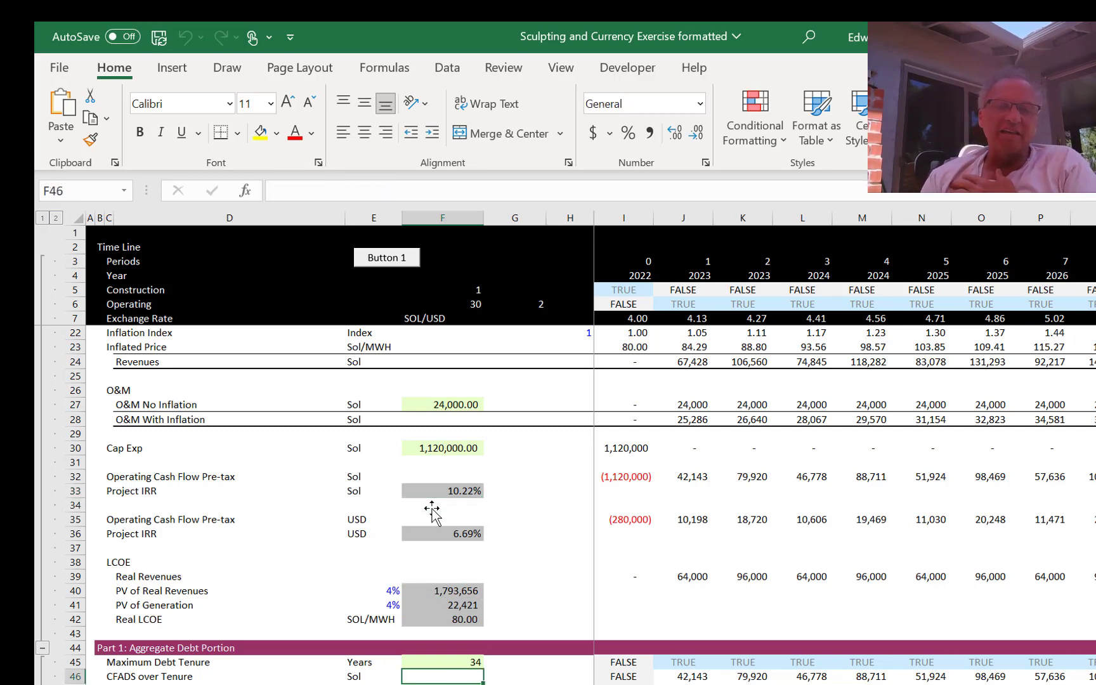
{"action": "key", "text": "Down"}
{"action": "key", "text": "Down"}
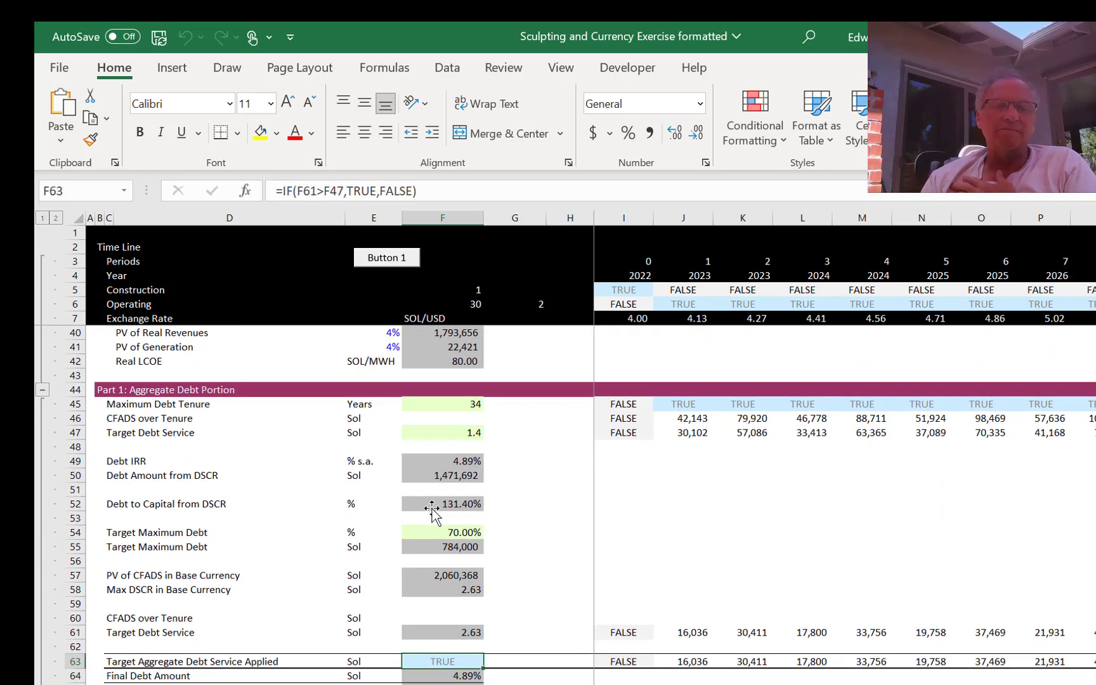
Step: Return to the Target Maximum Debt percentage in F54 and trace its link to Max Debt to Capital on the Inputs sheet
{"action": "key", "text": "Up"}
{"action": "key", "text": "Up"}
{"action": "key", "text": "Up"}
{"action": "key", "text": "Up"}
{"action": "key", "text": "Up"}
{"action": "key", "text": "Up"}
{"action": "key", "text": "Up"}
{"action": "key", "text": "Up"}
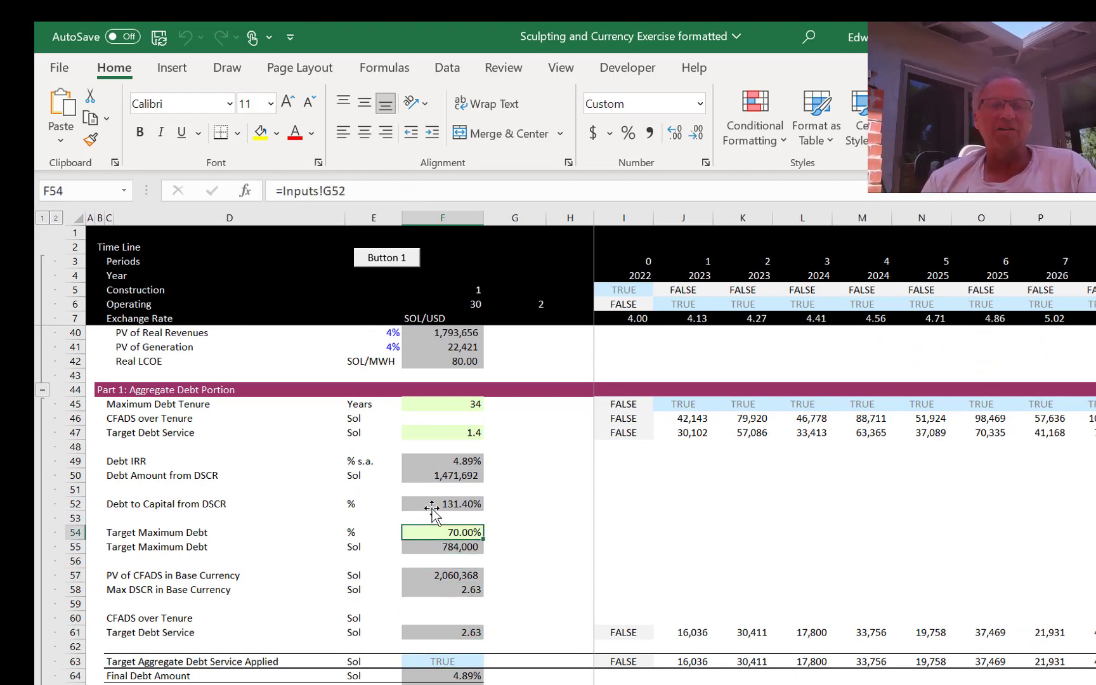
{"action": "key", "text": "ctrl+bracketleft"}
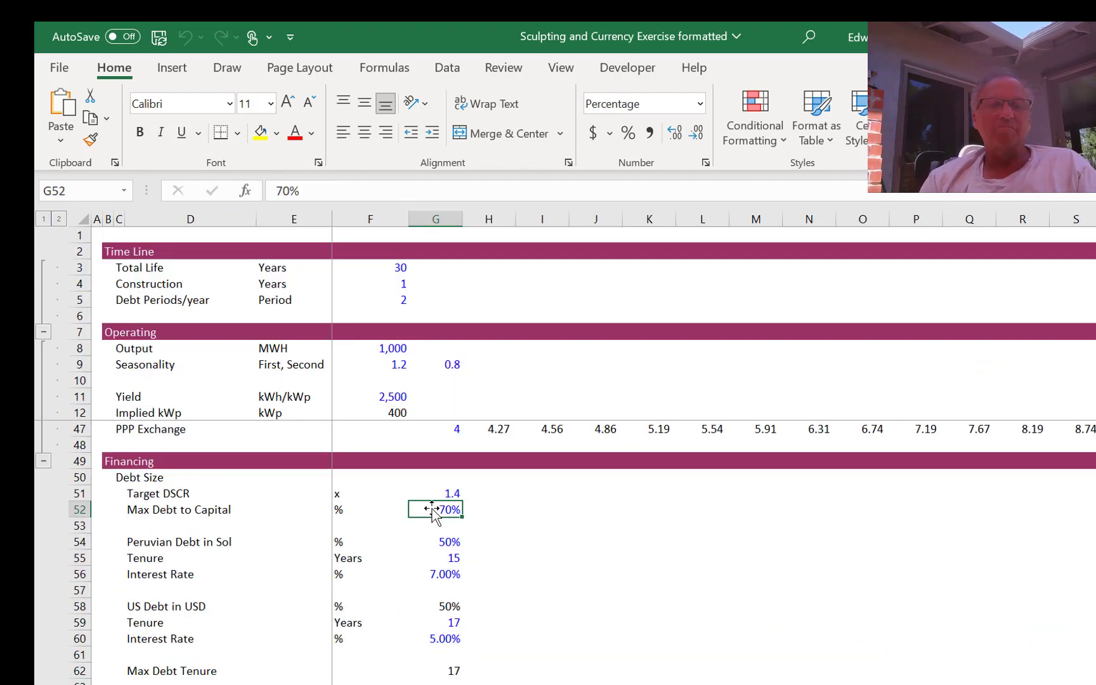
Step: Check the Peruvian debt share, tenure and interest rate inputs in G54:G56, and return to F54 on the Model sheet
{"action": "key", "text": "Down"}
{"action": "key", "text": "Down"}
{"action": "key", "text": "Down"}
{"action": "key", "text": "Down"}
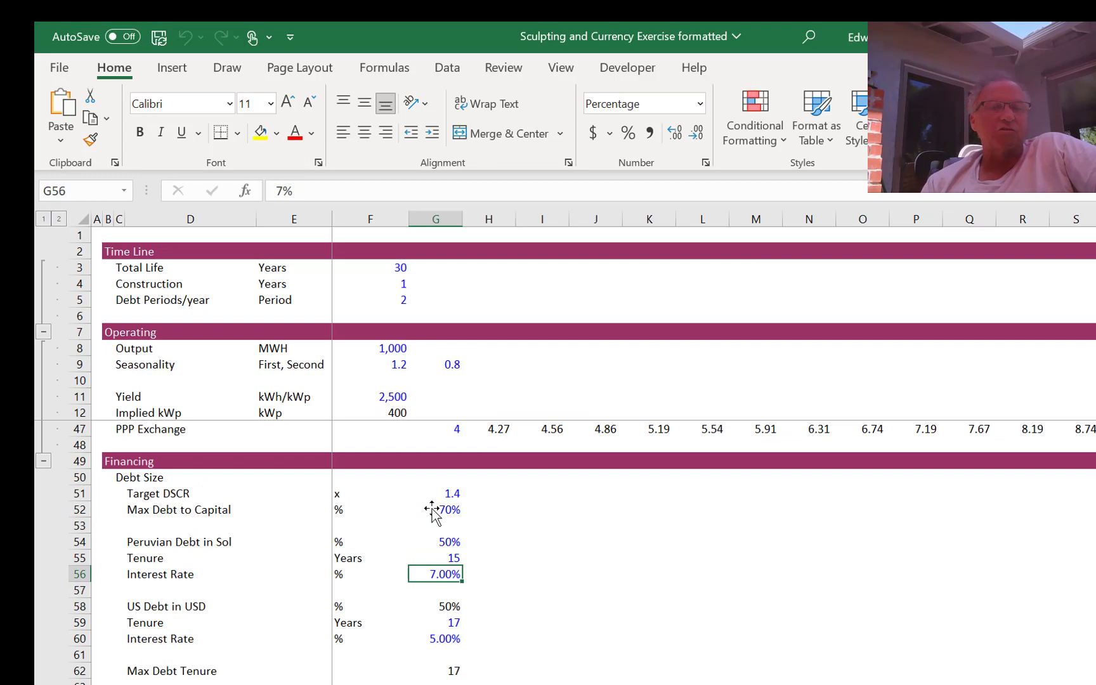
{"action": "key", "text": "F5"}
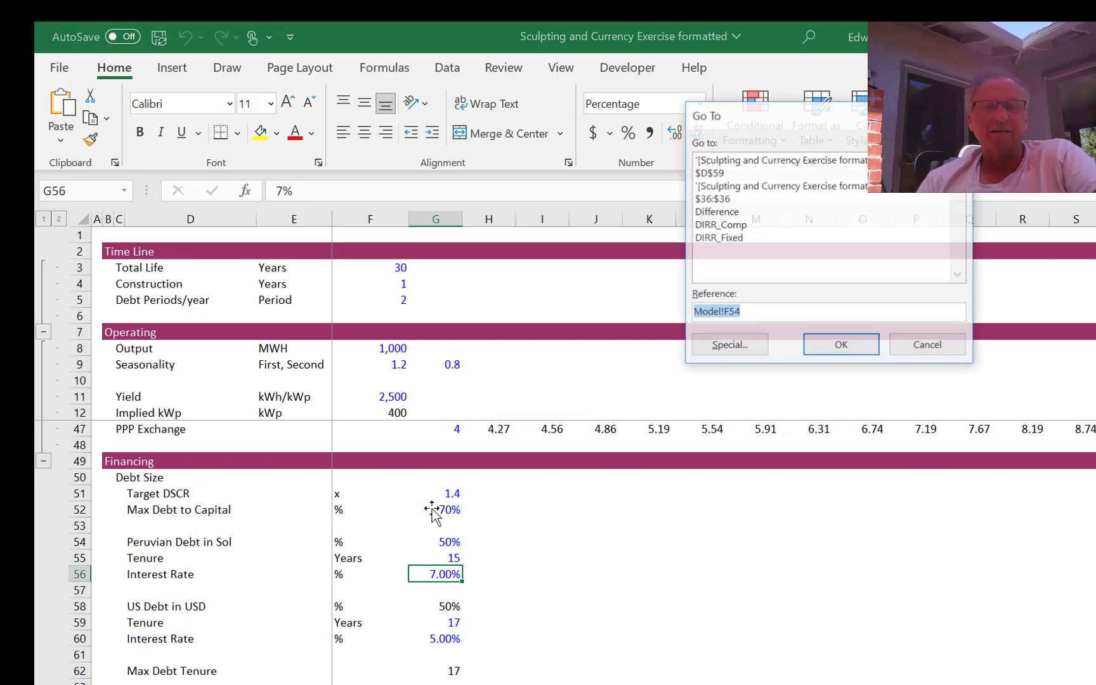
{"action": "key", "text": "Return"}
Step: Look back over Debt to Capital from DSCR and the PPA Price link in F21, up to the Operations header
{"action": "key", "text": "Up"}
{"action": "key", "text": "Up"}
{"action": "key", "text": "ctrl+["}
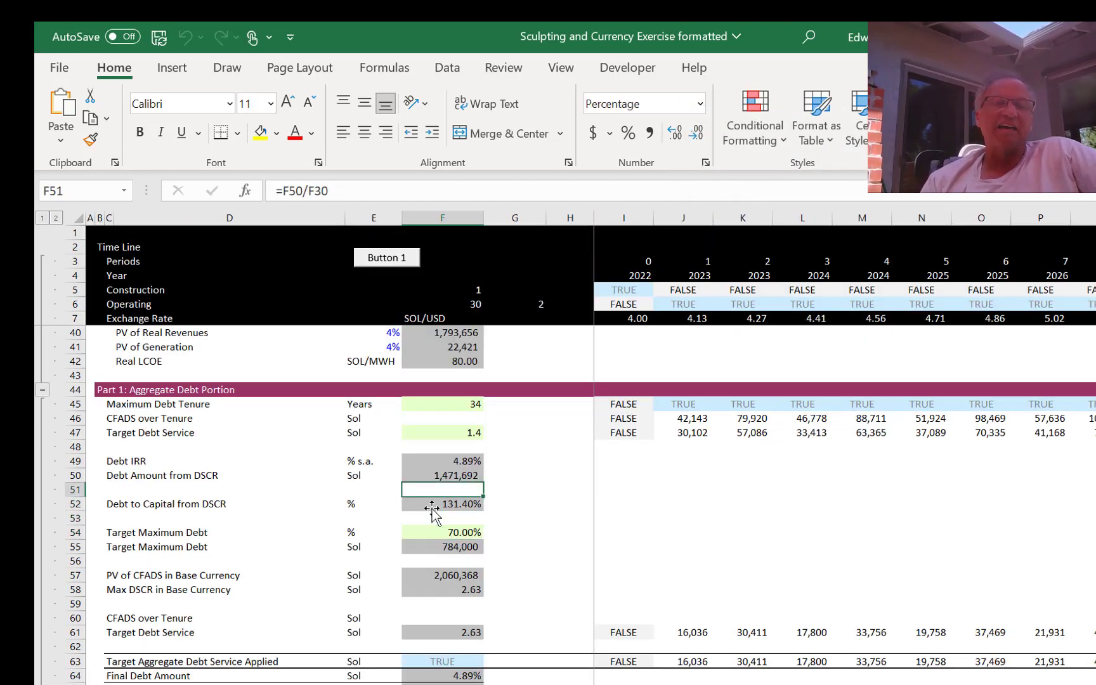
{"action": "key", "text": "Return"}
{"action": "key", "text": "Up"}
{"action": "key", "text": "Up"}
{"action": "key", "text": "Up"}
{"action": "key", "text": "Up"}
{"action": "key", "text": "Up"}
{"action": "key", "text": "Up"}
{"action": "key", "text": "Up"}
{"action": "key", "text": "Up"}
{"action": "key", "text": "Up"}
{"action": "key", "text": "Up"}
{"action": "key", "text": "Up"}
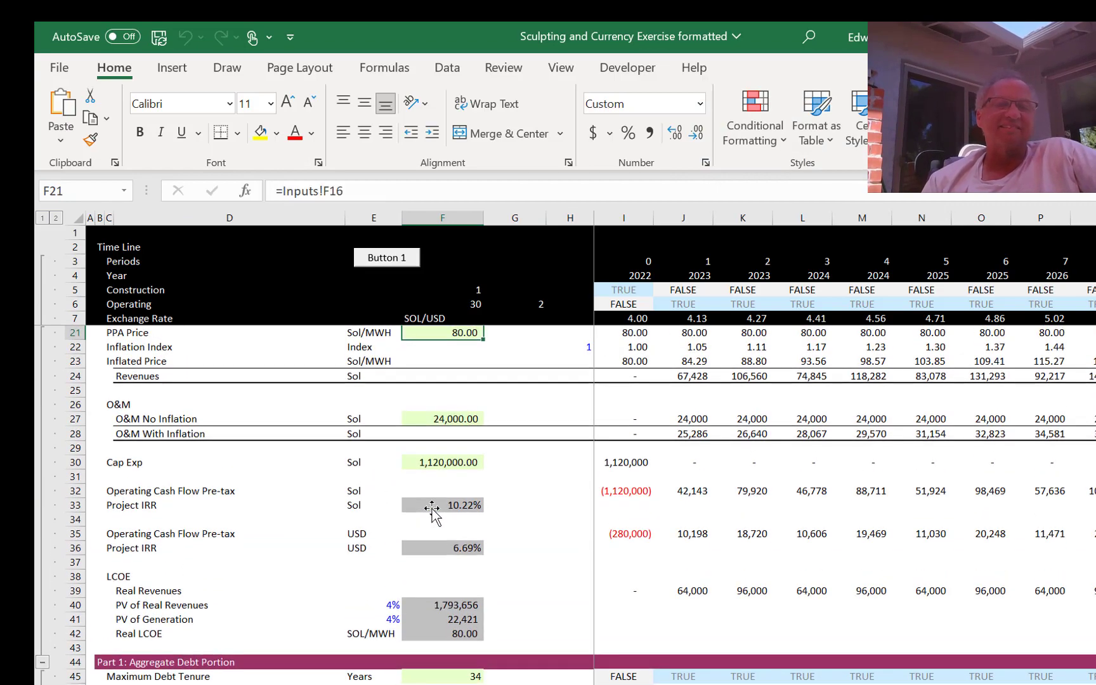
{"action": "key", "text": "Up"}
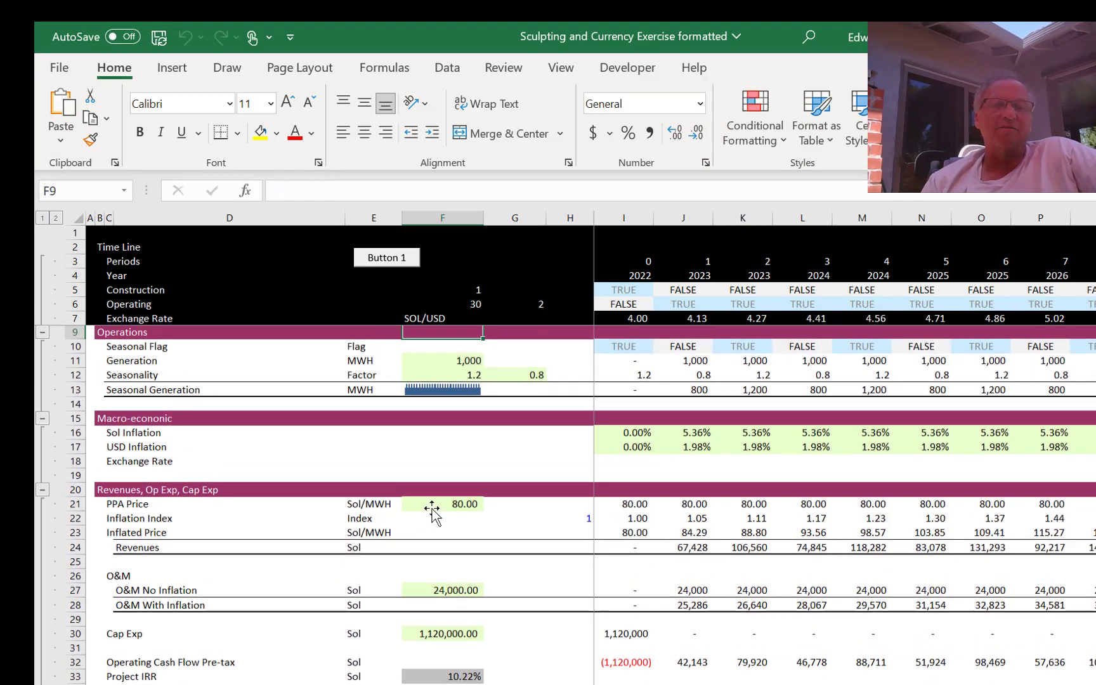
Step: Review the Operations, Macro-economic, revenue, cost and LCOE rows from the Operations header down to row 43
{"action": "key", "text": "ctrl+Down"}
{"action": "key", "text": "ctrl+Down"}
{"action": "key", "text": "ctrl+Down"}
{"action": "key", "text": "ctrl+Down"}
{"action": "key", "text": "ctrl+Down"}
{"action": "key", "text": "ctrl+Down"}
{"action": "key", "text": "ctrl+Down"}
{"action": "key", "text": "ctrl+Down"}
{"action": "key", "text": "ctrl+Down"}
{"action": "key", "text": "ctrl+Down"}
{"action": "key", "text": "ctrl+Down"}
{"action": "key", "text": "ctrl+Down"}
{"action": "key", "text": "ctrl+Down"}
{"action": "key", "text": "ctrl+Down"}
{"action": "key", "text": "ctrl+Down"}
{"action": "key", "text": "ctrl+Down"}
{"action": "key", "text": "ctrl+Down"}
{"action": "key", "text": "ctrl+Down"}
{"action": "key", "text": "ctrl+Down"}
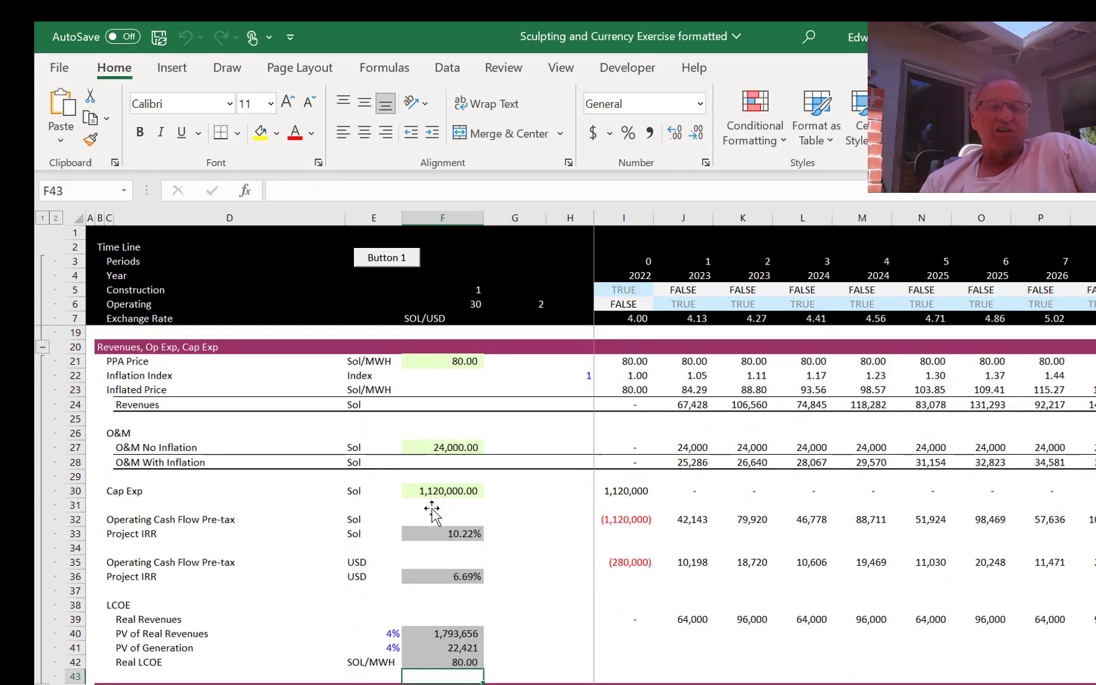
Step: Review the Part 1 debt sizing rows and continue into Part 2 to the base currency interest rate formula in F74
{"action": "key", "text": "ctrl+Down"}
{"action": "key", "text": "ctrl+Down"}
{"action": "key", "text": "ctrl+Down"}
{"action": "key", "text": "ctrl+Down"}
{"action": "key", "text": "ctrl+Down"}
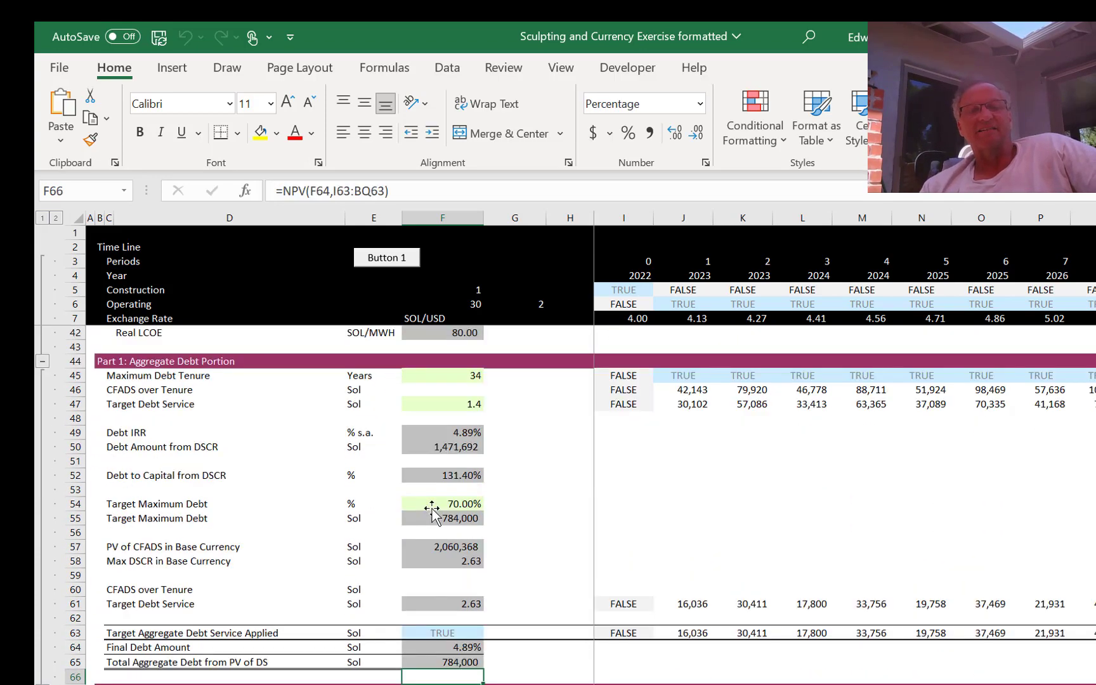
{"action": "key", "text": "Down"}
{"action": "key", "text": "Down"}
{"action": "key", "text": "Down"}
{"action": "key", "text": "Down"}
{"action": "key", "text": "Down"}
{"action": "key", "text": "Down"}
{"action": "key", "text": "Down"}
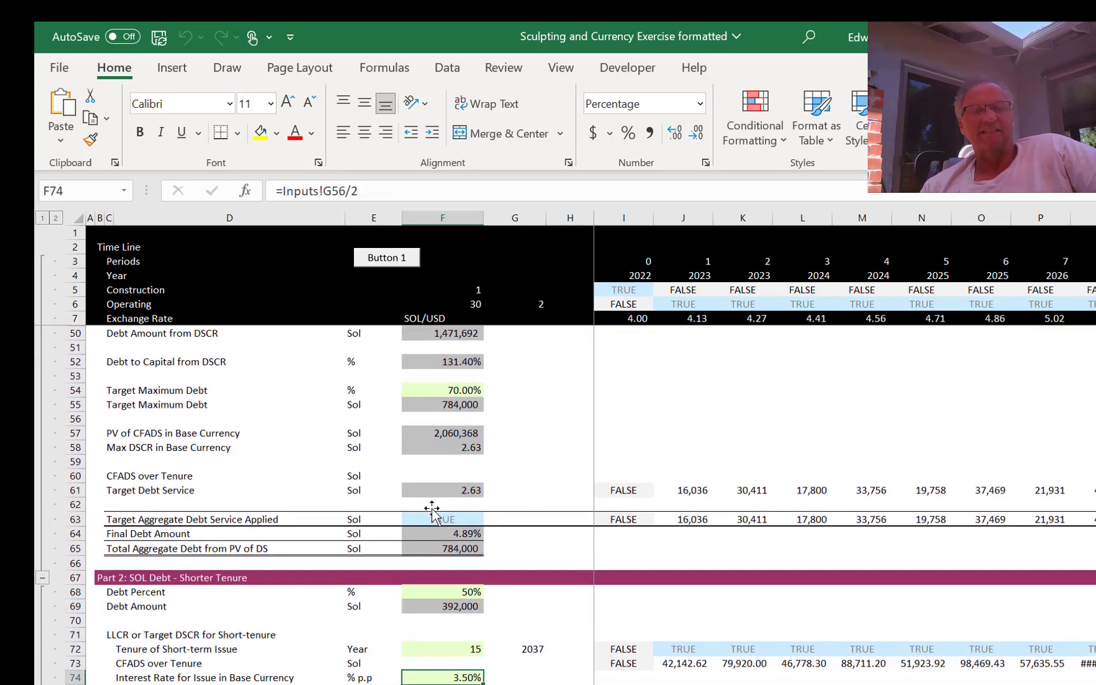
Step: Return to the Part 1 debt sizing rows and inspect the Target Maximum Debt formula in F55
{"action": "key", "text": "Up"}
{"action": "key", "text": "ctrl+Up"}
{"action": "key", "text": "ctrl+Up"}
{"action": "key", "text": "ctrl+Up"}
{"action": "key", "text": "ctrl+Up"}
{"action": "key", "text": "ctrl+Up"}
{"action": "key", "text": "ctrl+Up"}
{"action": "key", "text": "ctrl+Up"}
{"action": "key", "text": "ctrl+Up"}
{"action": "key", "text": "ctrl+Up"}
{"action": "key", "text": "ctrl+Up"}
{"action": "key", "text": "ctrl+Up"}
{"action": "key", "text": "ctrl+Up"}
{"action": "key", "text": "ctrl+Up"}
{"action": "key", "text": "ctrl+Up"}
{"action": "key", "text": "ctrl+Up"}
{"action": "key", "text": "ctrl+Up"}
{"action": "key", "text": "ctrl+Up"}
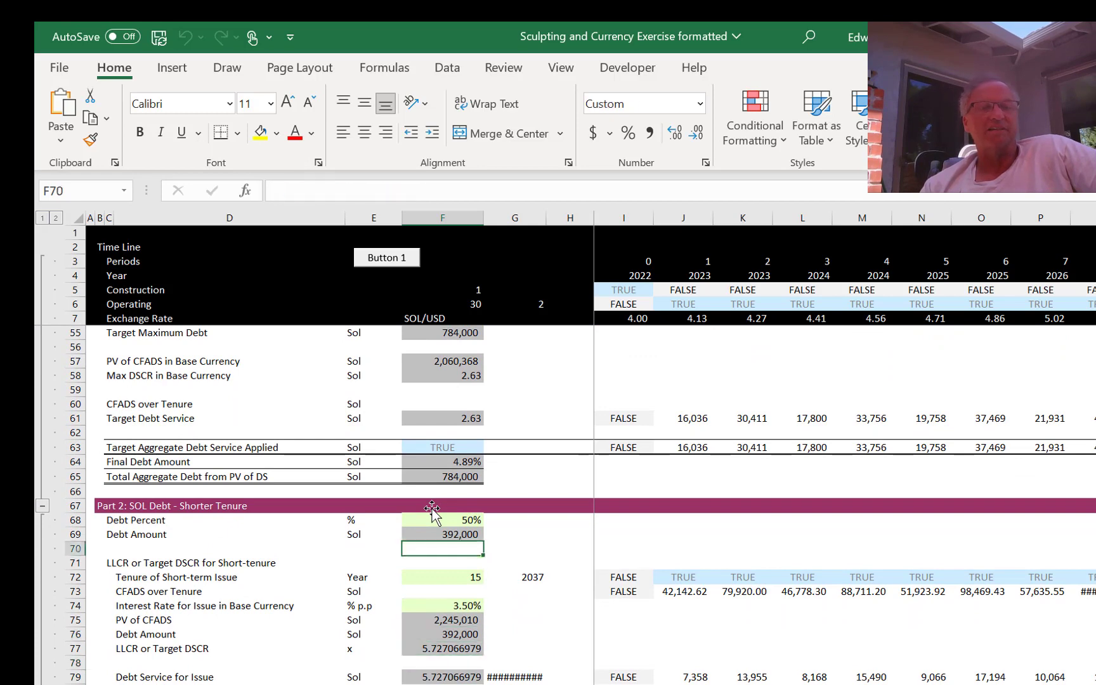
{"action": "key", "text": "ctrl+Down"}
{"action": "key", "text": "ctrl+Down"}
{"action": "key", "text": "ctrl+Down"}
{"action": "key", "text": "ctrl+Down"}
{"action": "key", "text": "ctrl+Down"}
{"action": "key", "text": "ctrl+Down"}
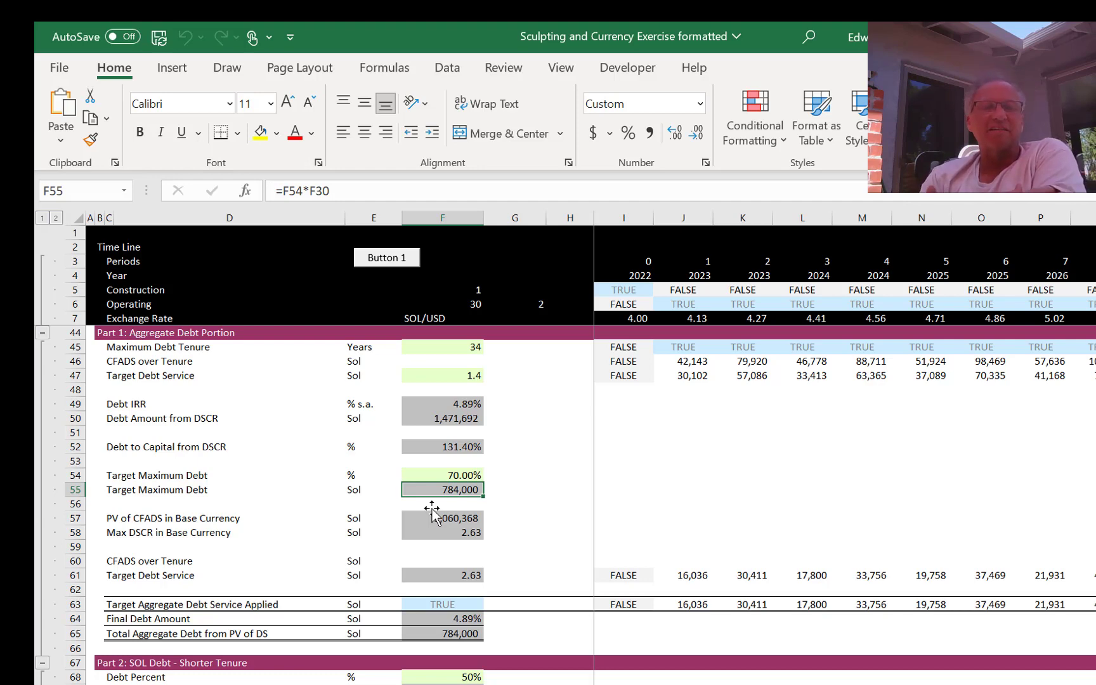
{"action": "key", "text": "F2"}
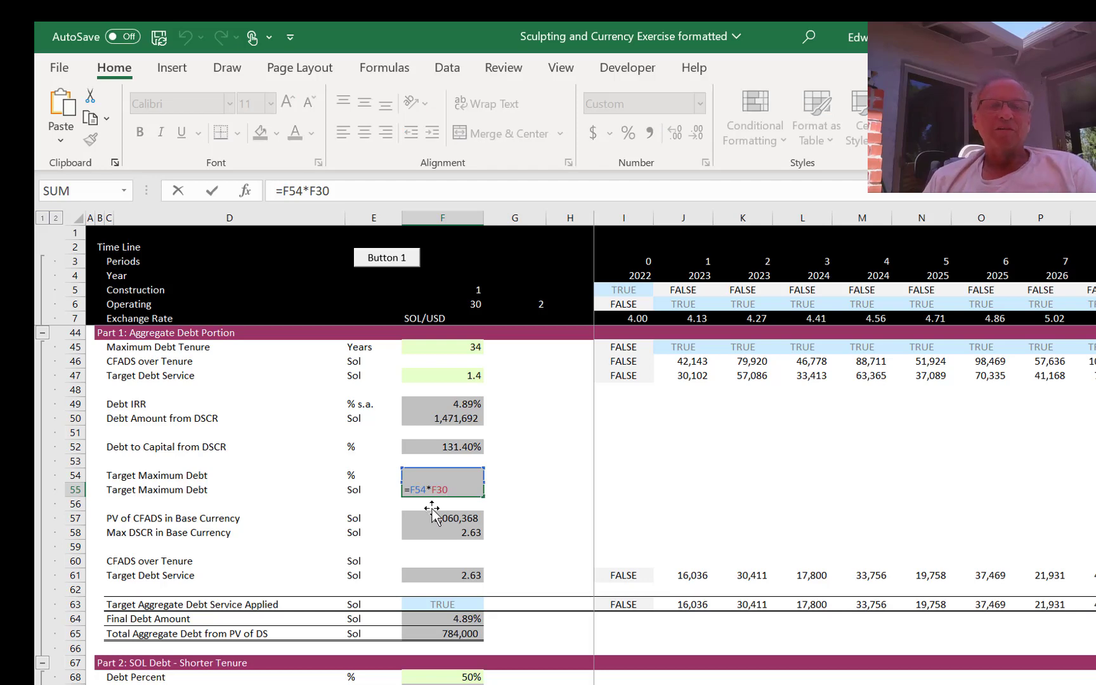
{"action": "key", "text": "Escape"}
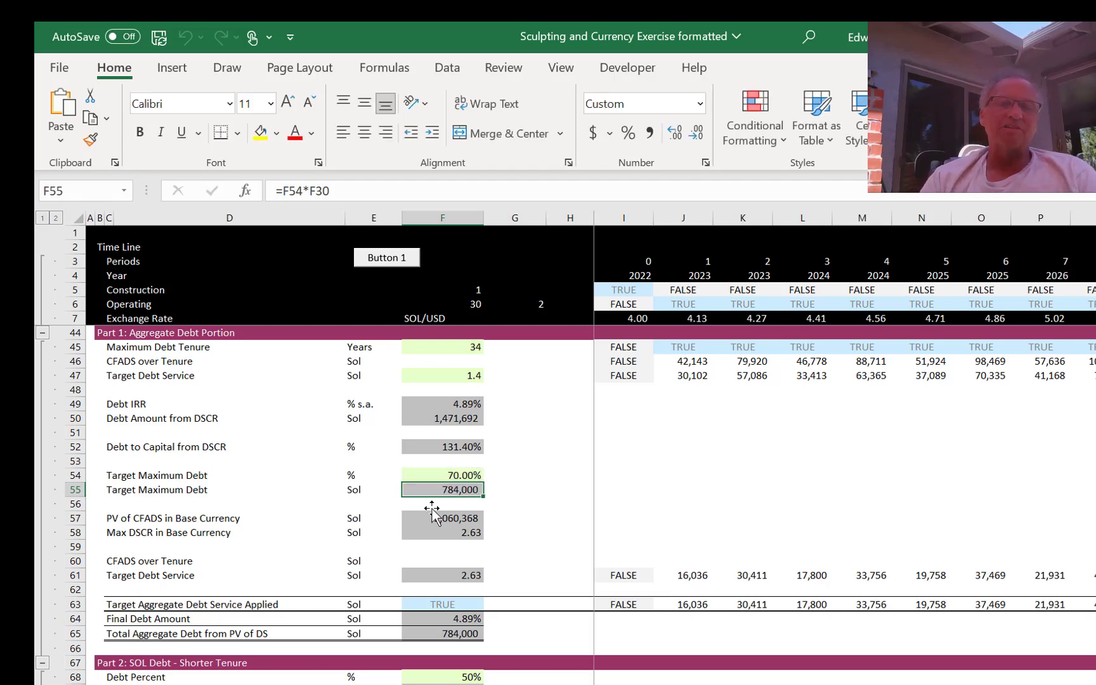
Step: Inspect the PV of CFADS formula in F57 and the Max DSCR in Base Currency formula in F58
{"action": "key", "text": "Down"}
{"action": "key", "text": "Down"}
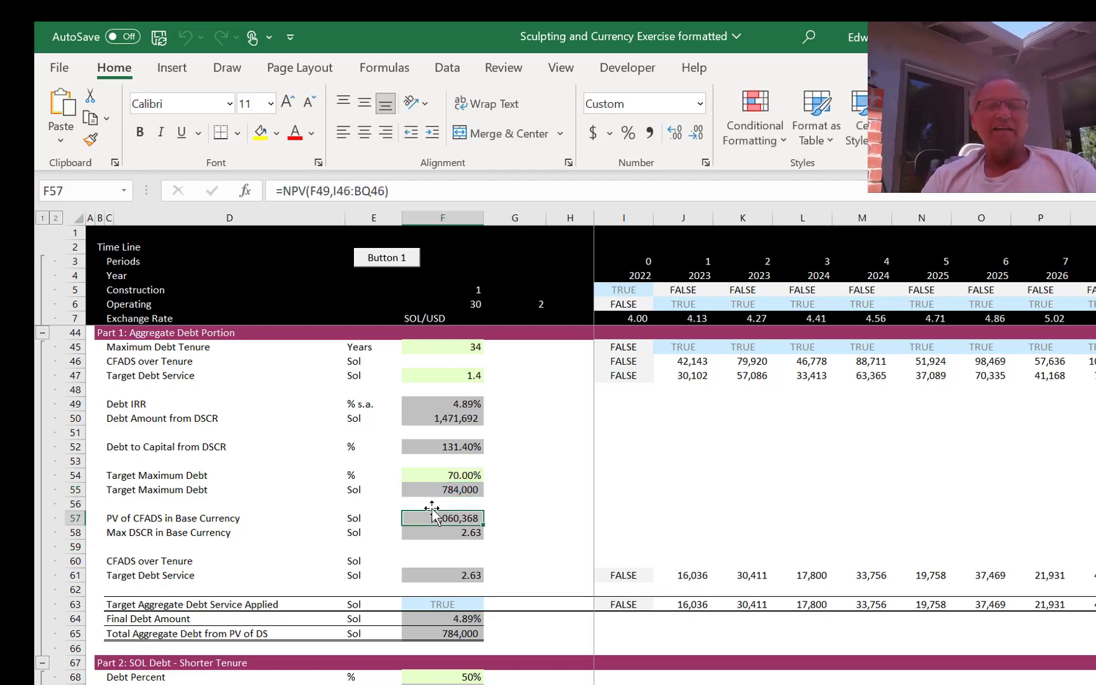
{"action": "key", "text": "F2"}
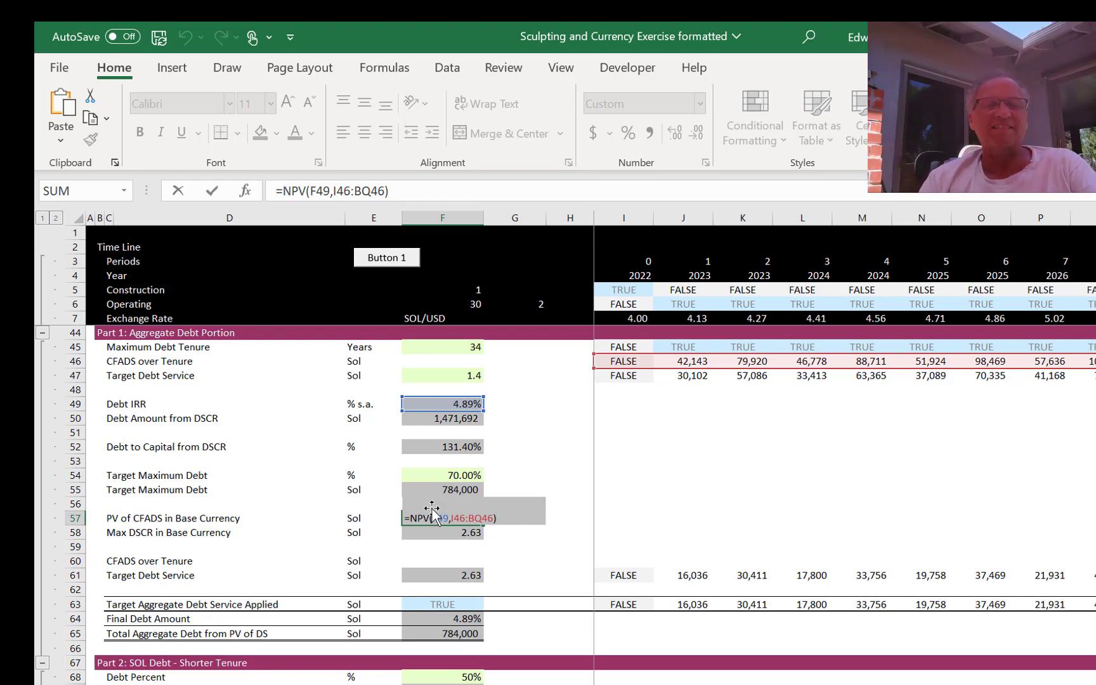
{"action": "key", "text": "Return"}
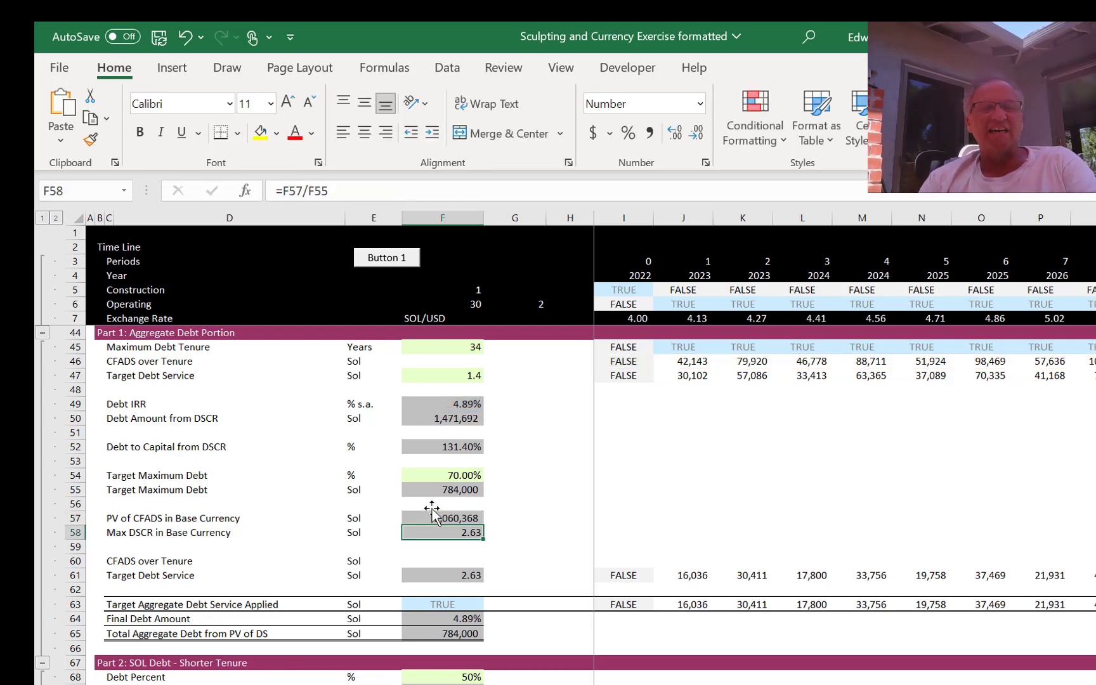
{"action": "key", "text": "Return"}
{"action": "key", "text": "Up"}
{"action": "key", "text": "F2"}
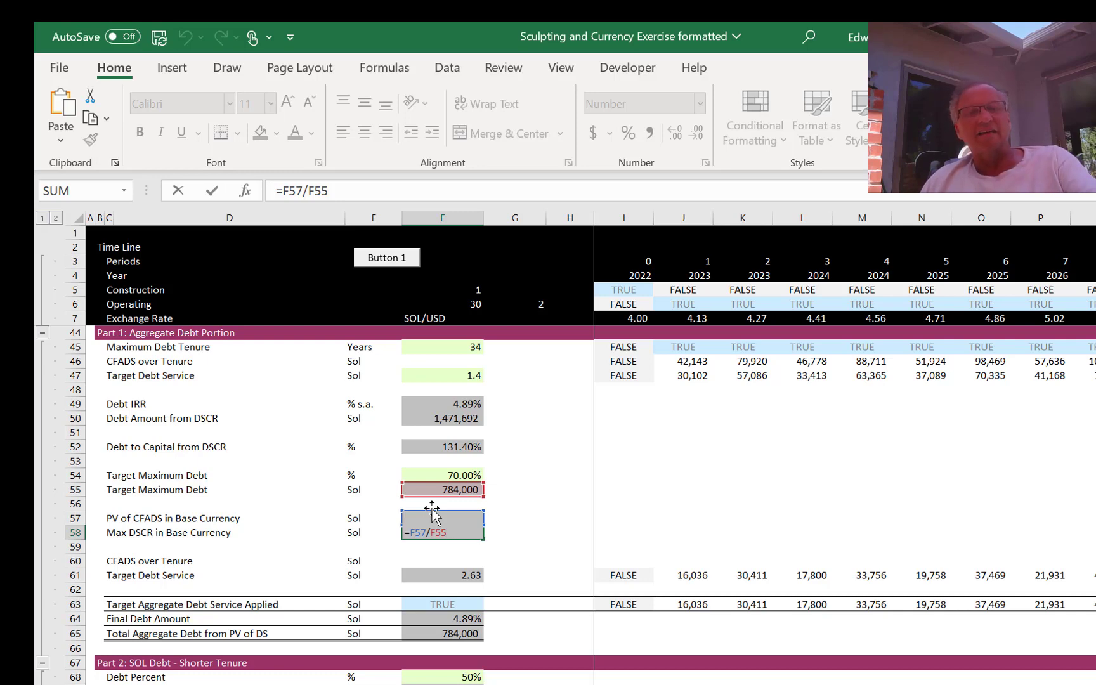
{"action": "key", "text": "Escape"}
Step: Look back over the Part 1 debt sizing cells in column F and continue down to Target Debt Service in F61
{"action": "key", "text": "Up"}
{"action": "key", "text": "Up"}
{"action": "key", "text": "Up"}
{"action": "key", "text": "Up"}
{"action": "key", "text": "Up"}
{"action": "key", "text": "Up"}
{"action": "key", "text": "Up"}
{"action": "key", "text": "Up"}
{"action": "key", "text": "Up"}
{"action": "key", "text": "Up"}
{"action": "key", "text": "Up"}
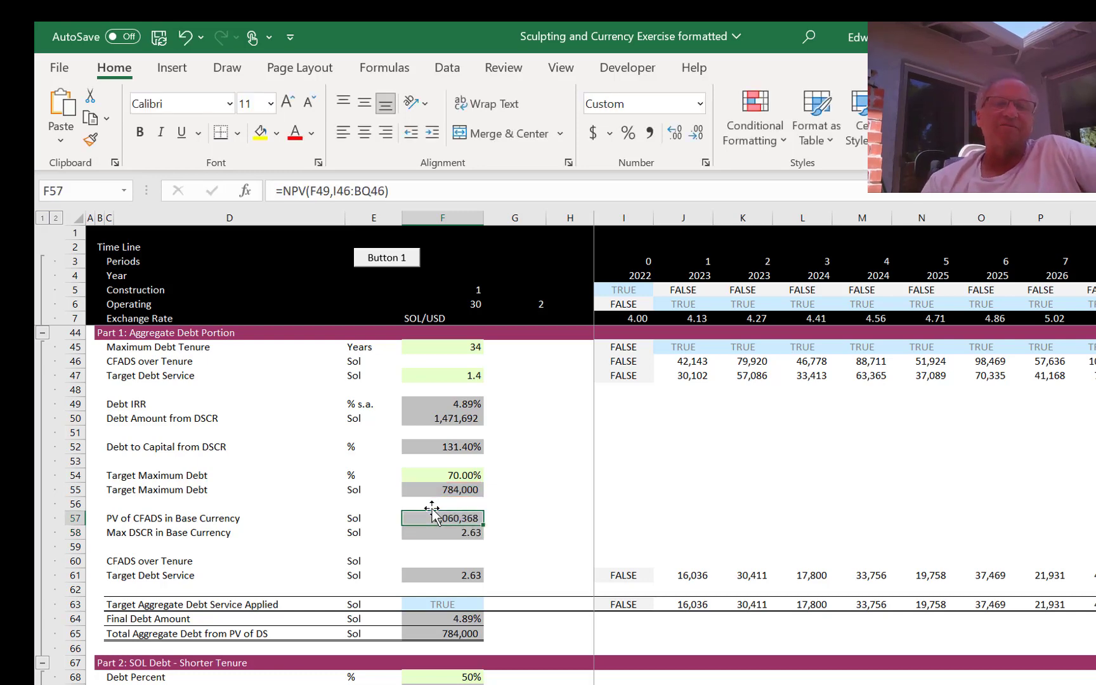
{"action": "key", "text": "Down"}
{"action": "key", "text": "Down"}
{"action": "key", "text": "Down"}
{"action": "key", "text": "Down"}
{"action": "key", "text": "Down"}
{"action": "key", "text": "Down"}
{"action": "key", "text": "Down"}
{"action": "key", "text": "Down"}
{"action": "key", "text": "Down"}
{"action": "key", "text": "Down"}
{"action": "key", "text": "Down"}
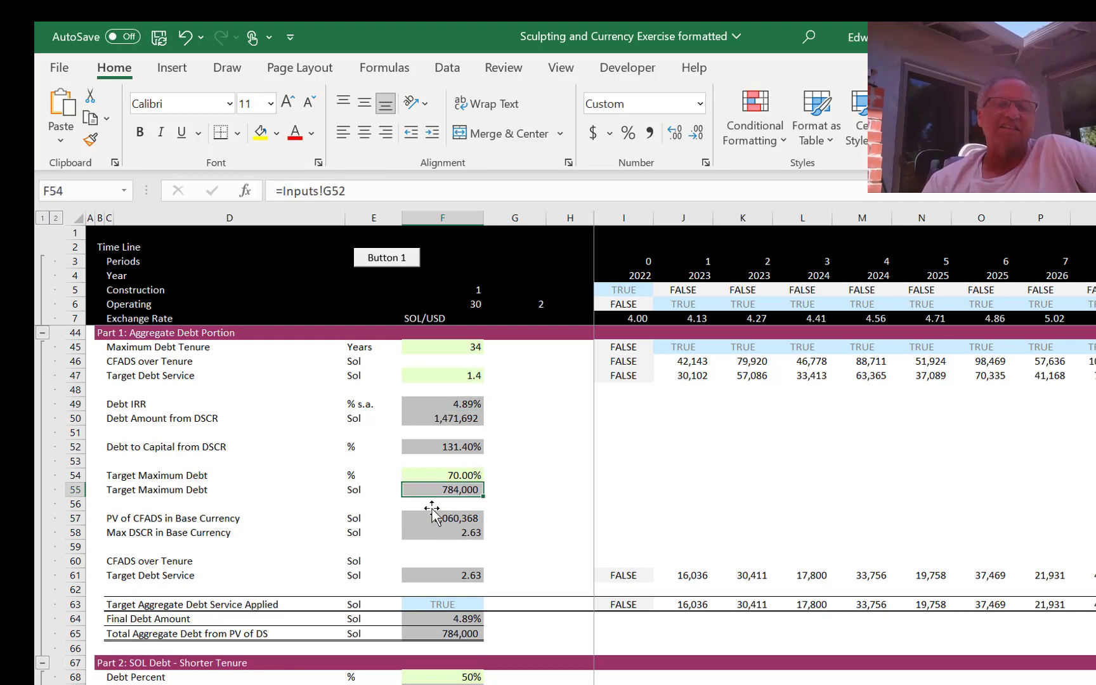
{"action": "key", "text": "Down"}
{"action": "key", "text": "Down"}
{"action": "key", "text": "Down"}
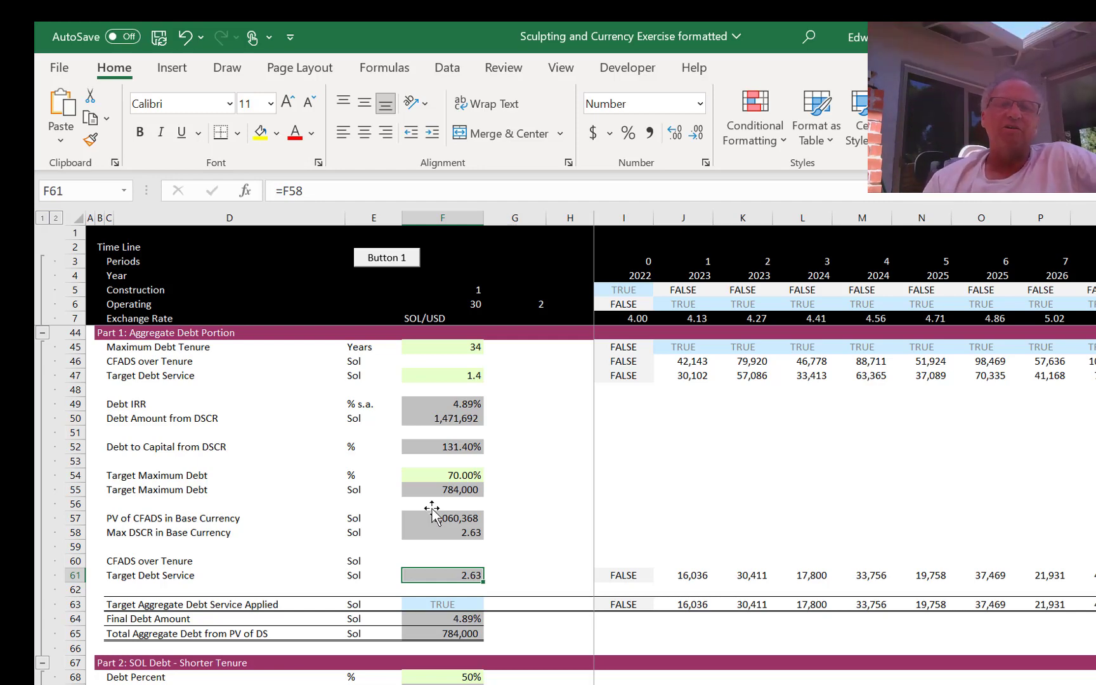
{"action": "key", "text": "Down"}
{"action": "key", "text": "Up"}
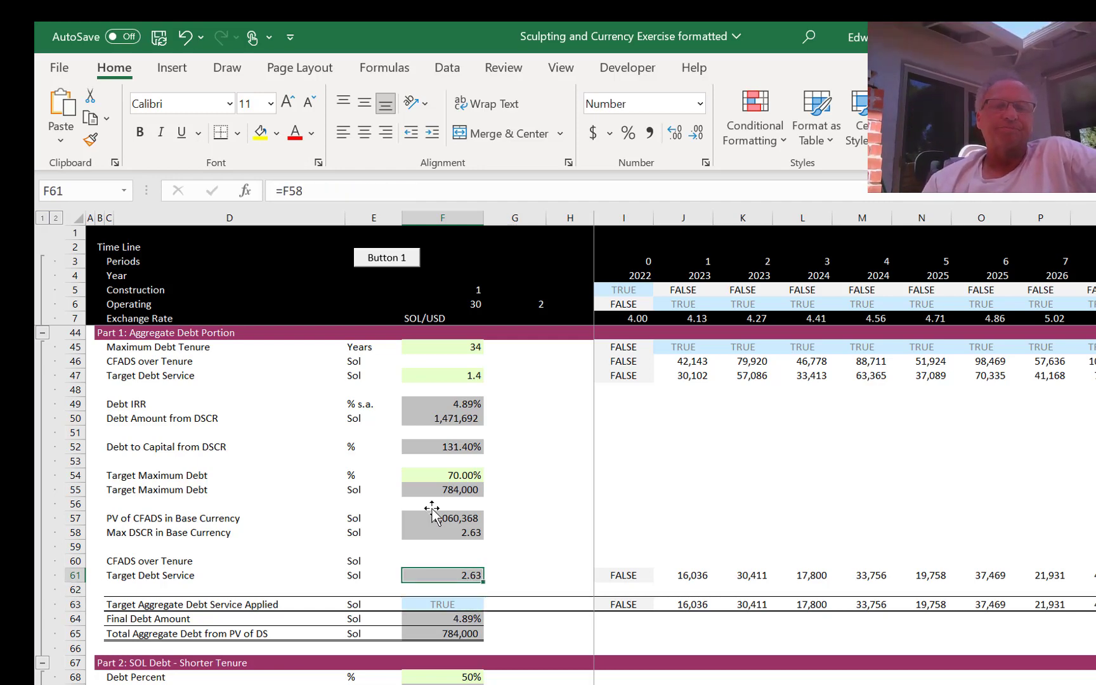
Step: Inspect the IF formula in F63 that compares the two target debt service figures, F61 and F47
{"action": "key", "text": "Down"}
{"action": "key", "text": "Down"}
{"action": "key", "text": "F2"}
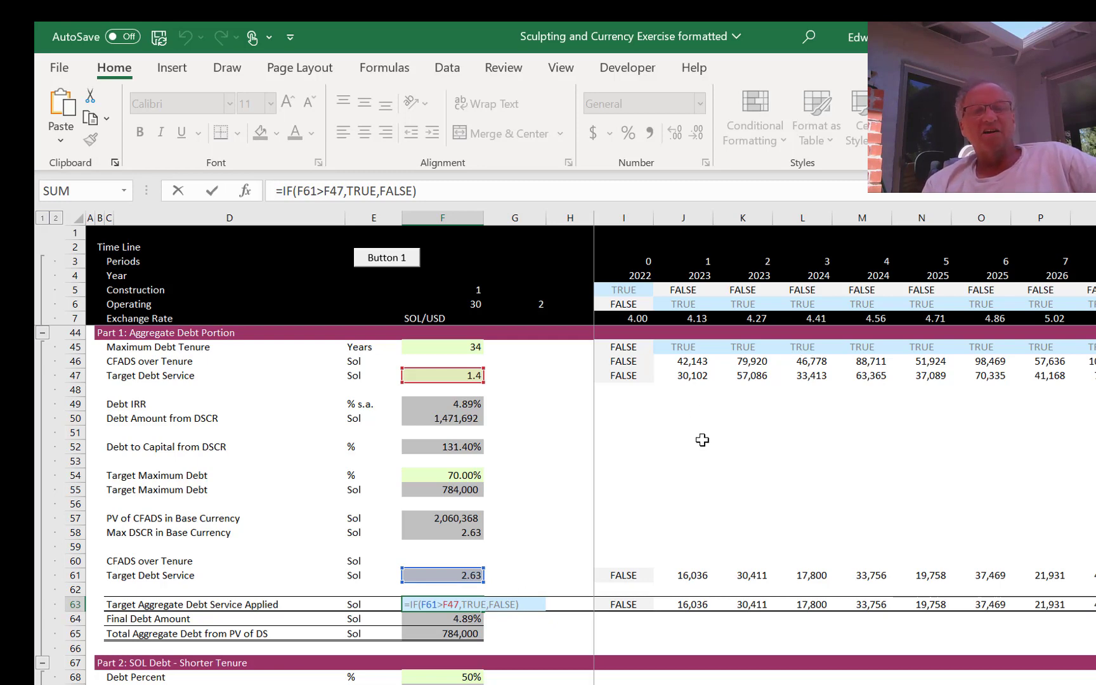
{"action": "key", "text": "Return"}
{"action": "key", "text": "Up"}
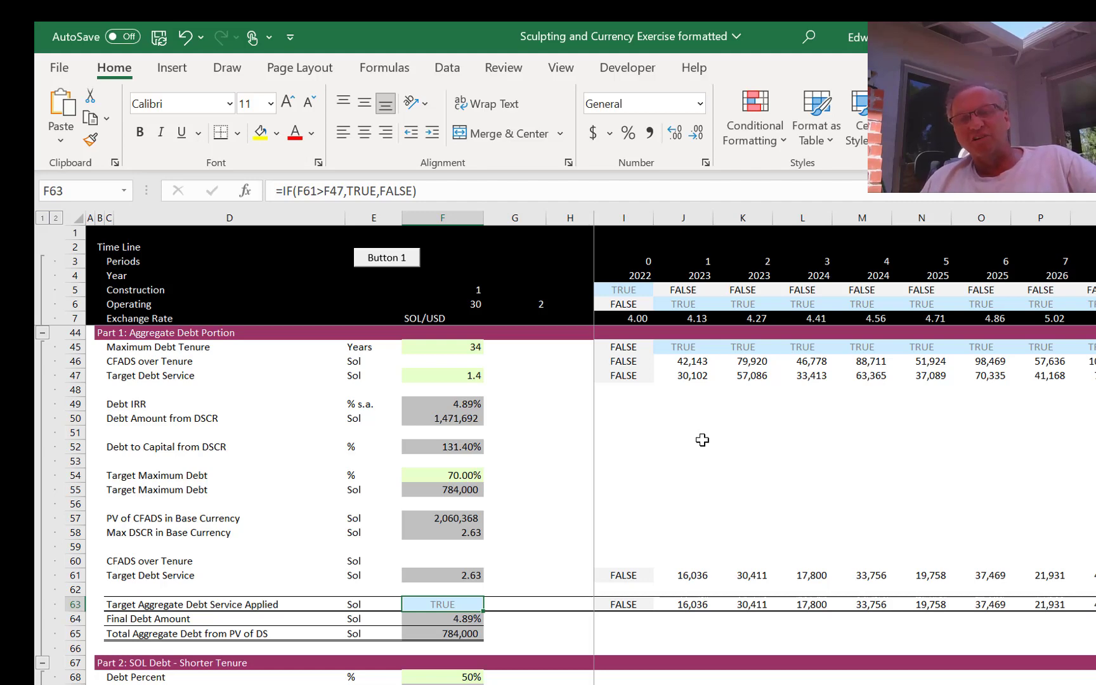
Step: Chart the whole Target Aggregate Debt Service Applied row, from its label in C63 across the timeline, on a separate chart sheet
{"action": "key", "text": "Left"}
{"action": "key", "text": "Left"}
{"action": "key", "text": "Left"}
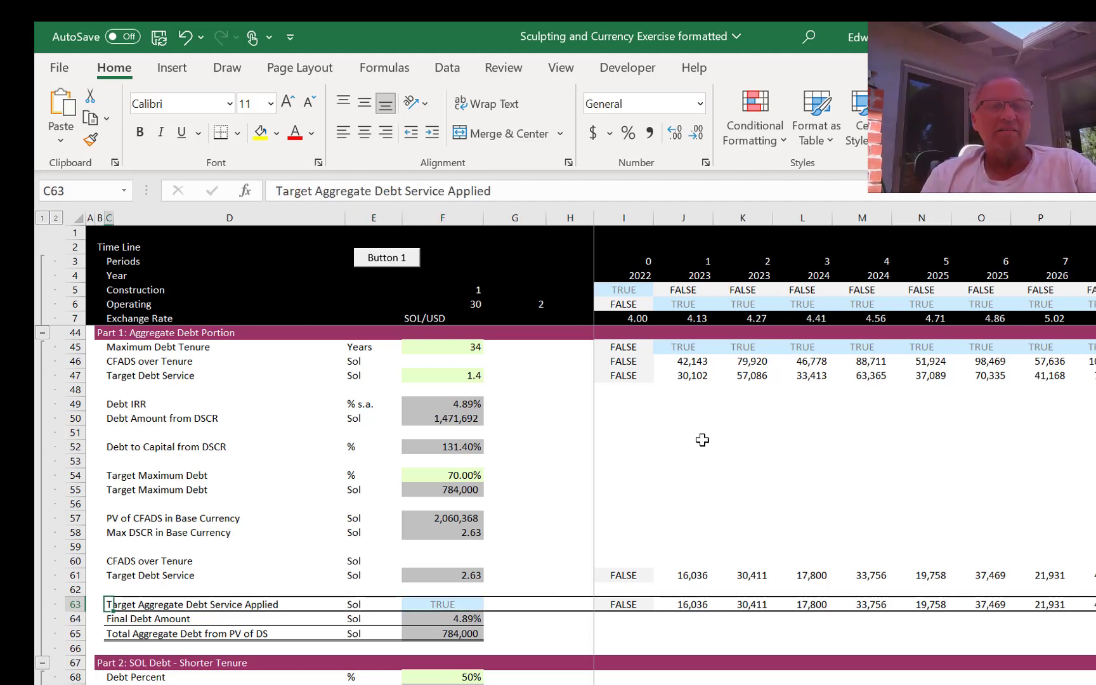
{"action": "key", "text": "shift+Right"}
{"action": "key", "text": "shift+Right"}
{"action": "key", "text": "shift+Right"}
{"action": "key", "text": "shift+Right"}
{"action": "key", "text": "shift+Right"}
{"action": "key", "text": "shift+Right"}
{"action": "key", "text": "ctrl+shift+Right"}
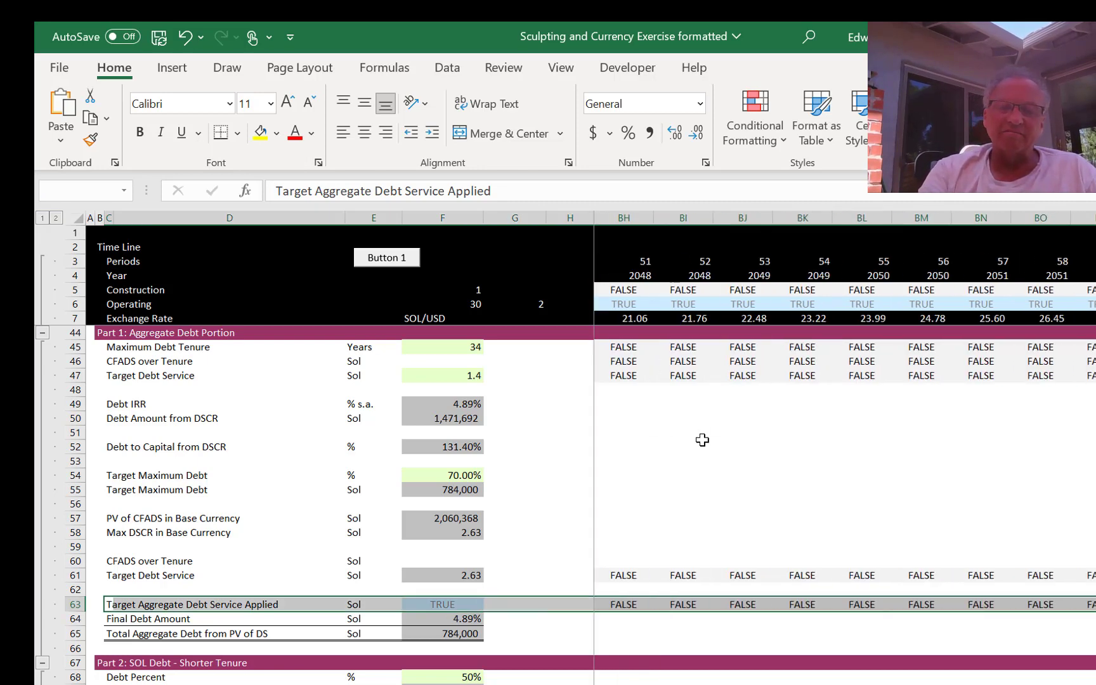
{"action": "key", "text": "F11"}
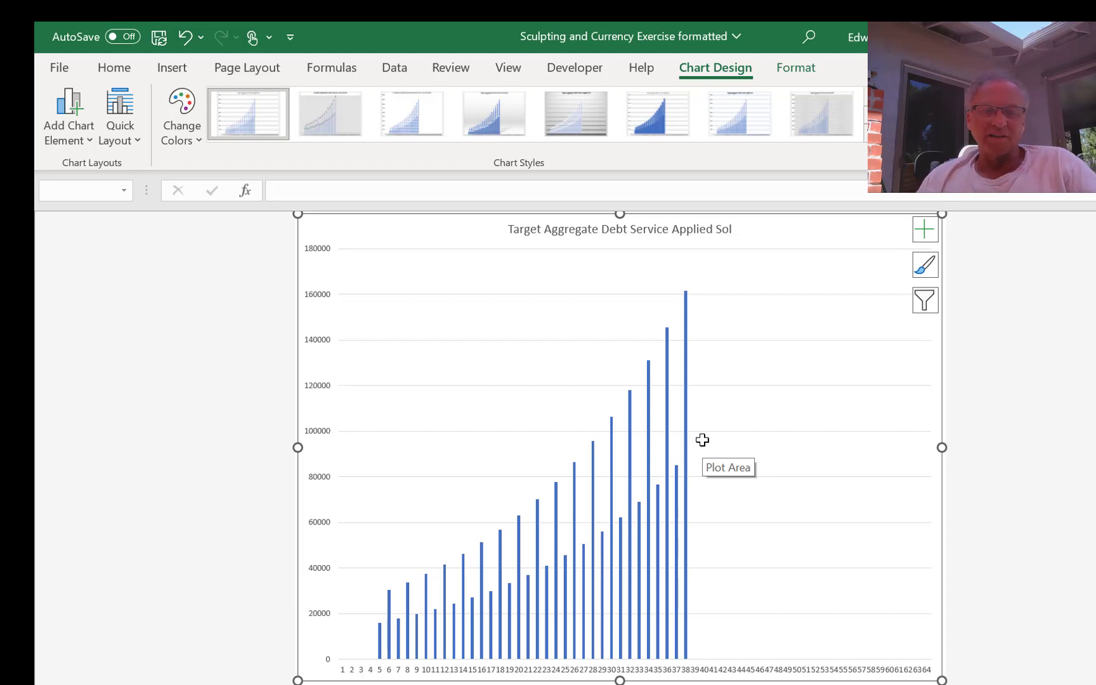
Step: Delete the chart sheet and go back to row 63 on the Model sheet
{"action": "key", "text": "alt+e"}
{"action": "key", "text": "l"}
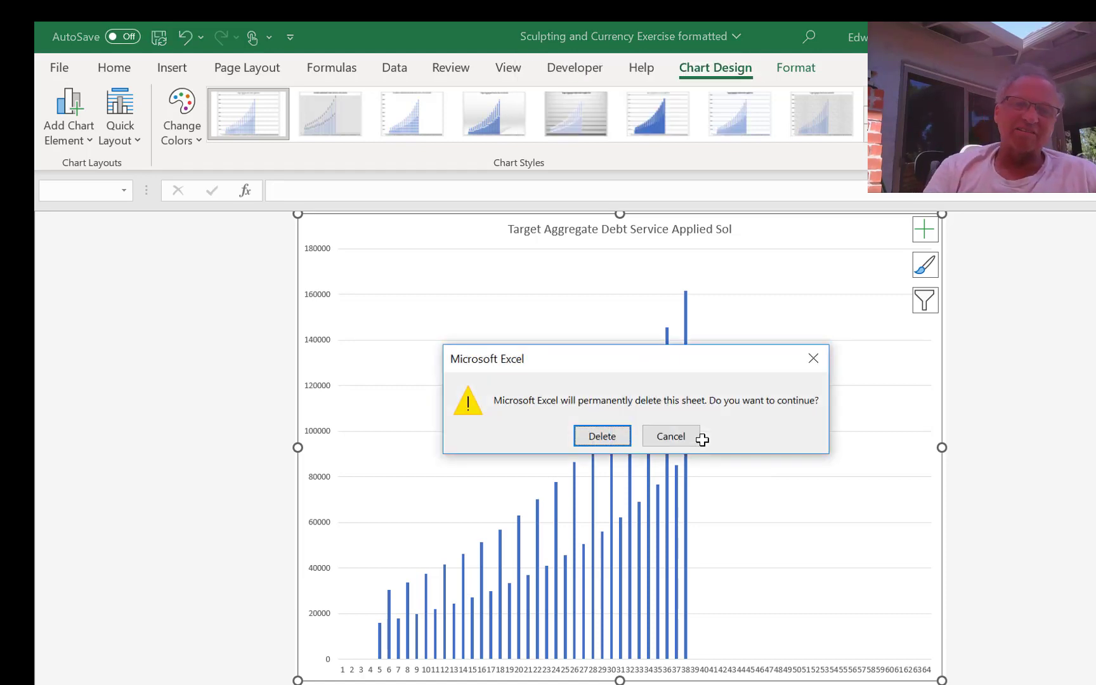
{"action": "key", "text": "Return"}
{"action": "key", "text": "Left"}
{"action": "key", "text": "Left"}
{"action": "key", "text": "Right"}
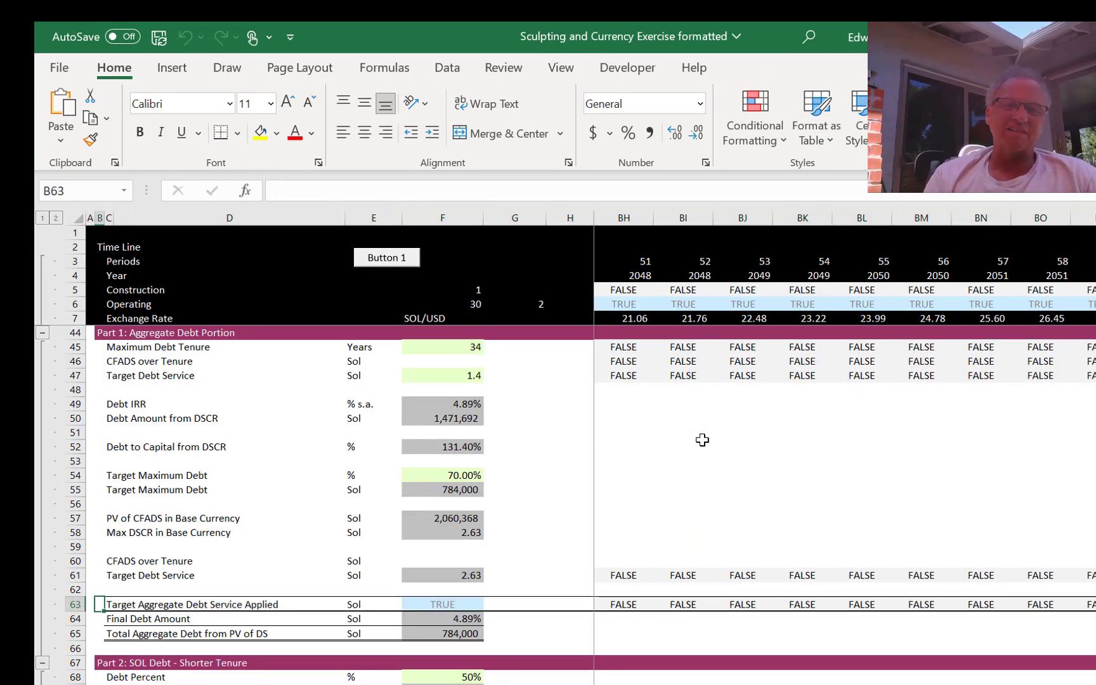
Step: Look over the Part 2 SOL debt rows down to Debt Amount in row 76 and return to Debt Percent in row 68
{"action": "key", "text": "Down"}
{"action": "key", "text": "Down"}
{"action": "key", "text": "Down"}
{"action": "key", "text": "Down"}
{"action": "key", "text": "Down"}
{"action": "key", "text": "Down"}
{"action": "key", "text": "Down"}
{"action": "key", "text": "Down"}
{"action": "key", "text": "Down"}
{"action": "key", "text": "Down"}
{"action": "key", "text": "Down"}
{"action": "key", "text": "Down"}
{"action": "key", "text": "Down"}
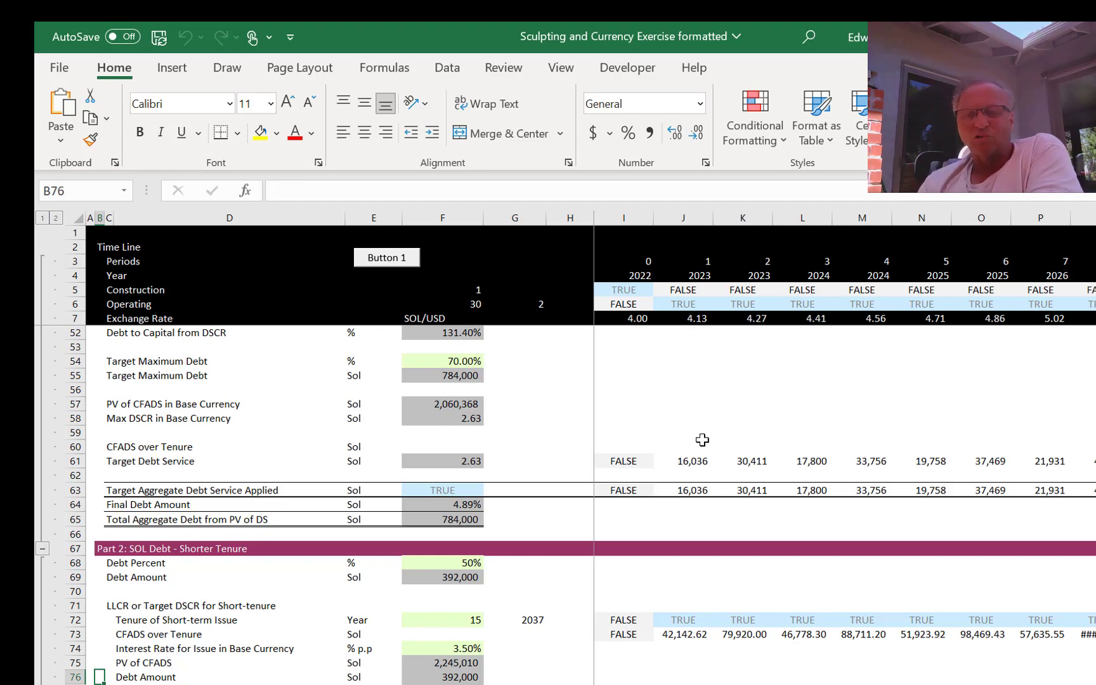
{"action": "key", "text": "Up"}
{"action": "key", "text": "Up"}
{"action": "key", "text": "ctrl+Up"}
{"action": "key", "text": "Down"}
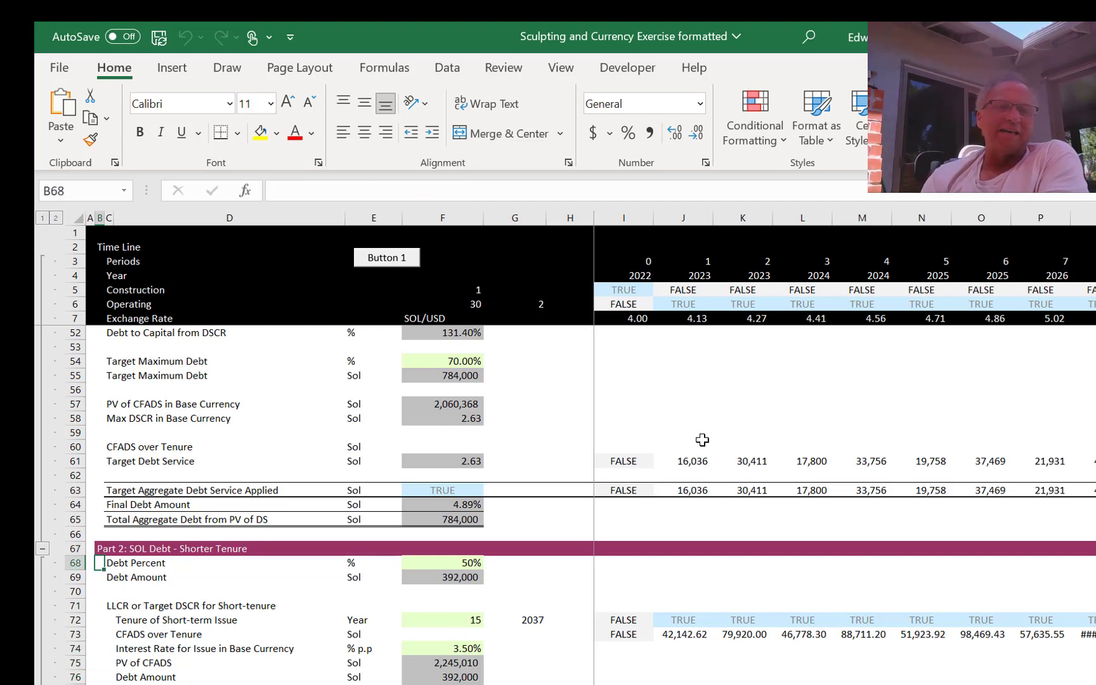
Step: Review the Part 2 LLCR, debt service and debt balance rows from Debt Percent down to Interest Expense in row 85
{"action": "key", "text": "Down"}
{"action": "key", "text": "Down"}
{"action": "key", "text": "Down"}
{"action": "key", "text": "Down"}
{"action": "key", "text": "Down"}
{"action": "key", "text": "Down"}
{"action": "key", "text": "Down"}
{"action": "key", "text": "Down"}
{"action": "key", "text": "Down"}
{"action": "key", "text": "Down"}
{"action": "key", "text": "Down"}
{"action": "key", "text": "Down"}
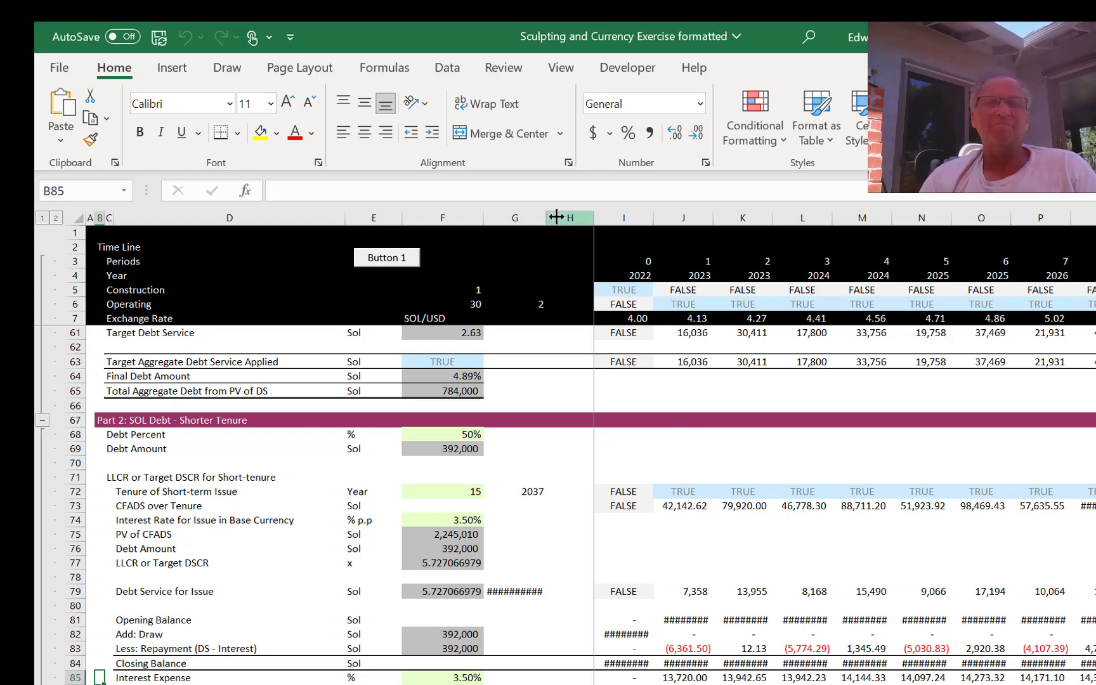
Step: Widen column G and all timeline columns from I onward so the debt service and balance figures fit
{"action": "left_click_drag", "start_coordinate": [544, 220], "coordinate": [553, 218]}
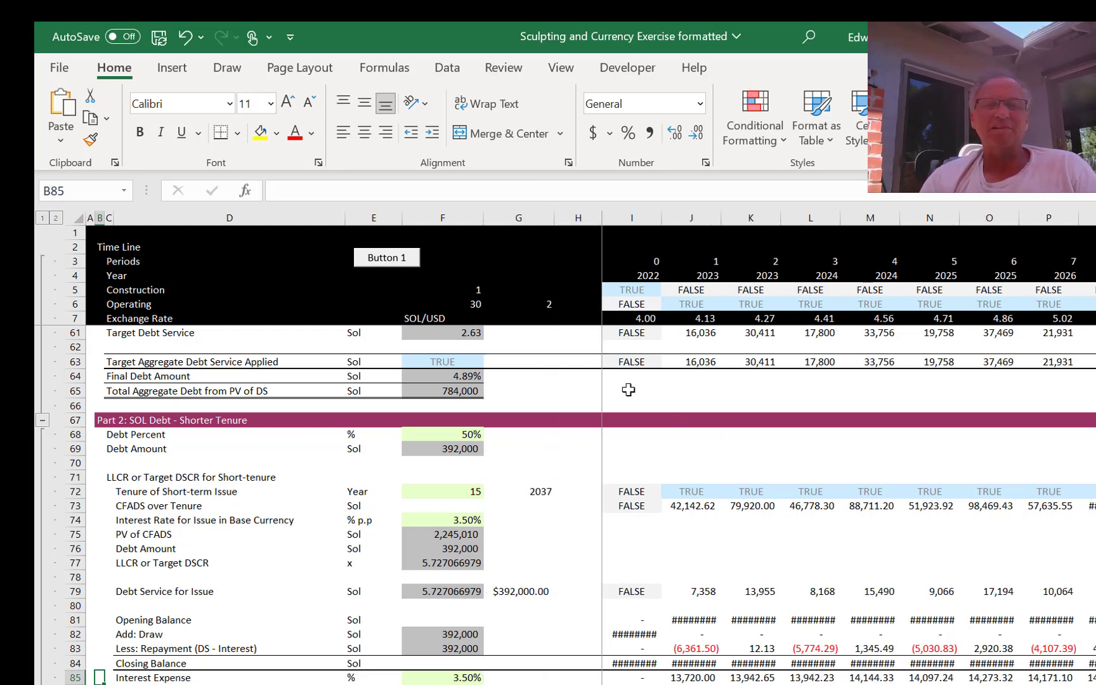
{"action": "left_click", "coordinate": [648, 616]}
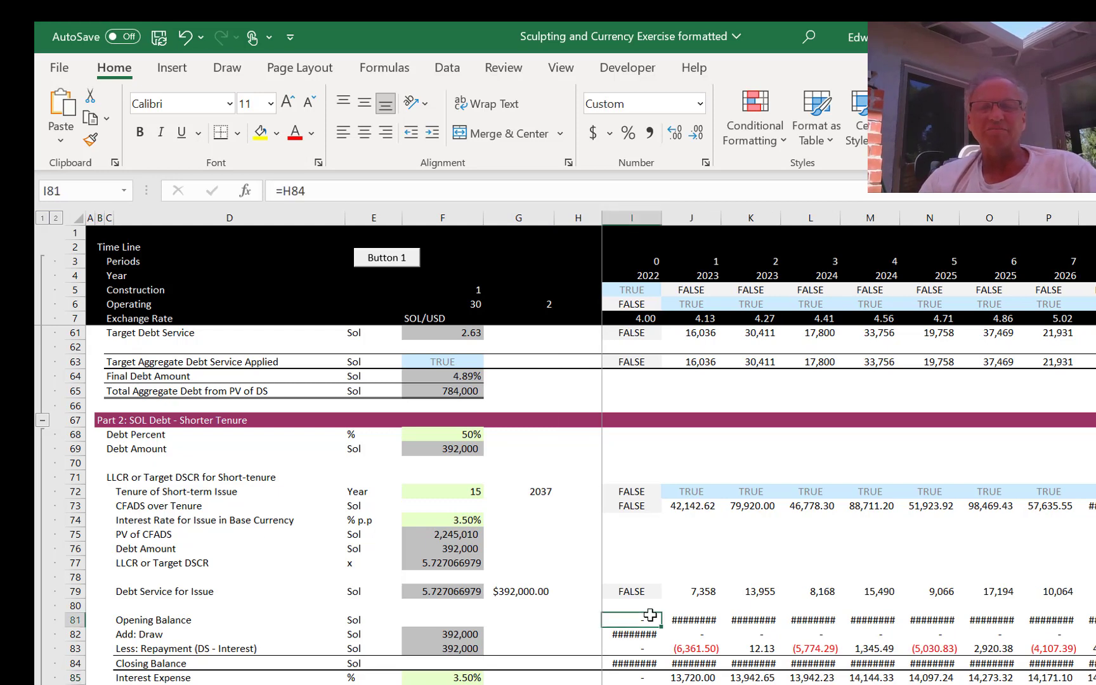
{"action": "key", "text": "ctrl+shift+Right"}
{"action": "key", "text": "ctrl+space"}
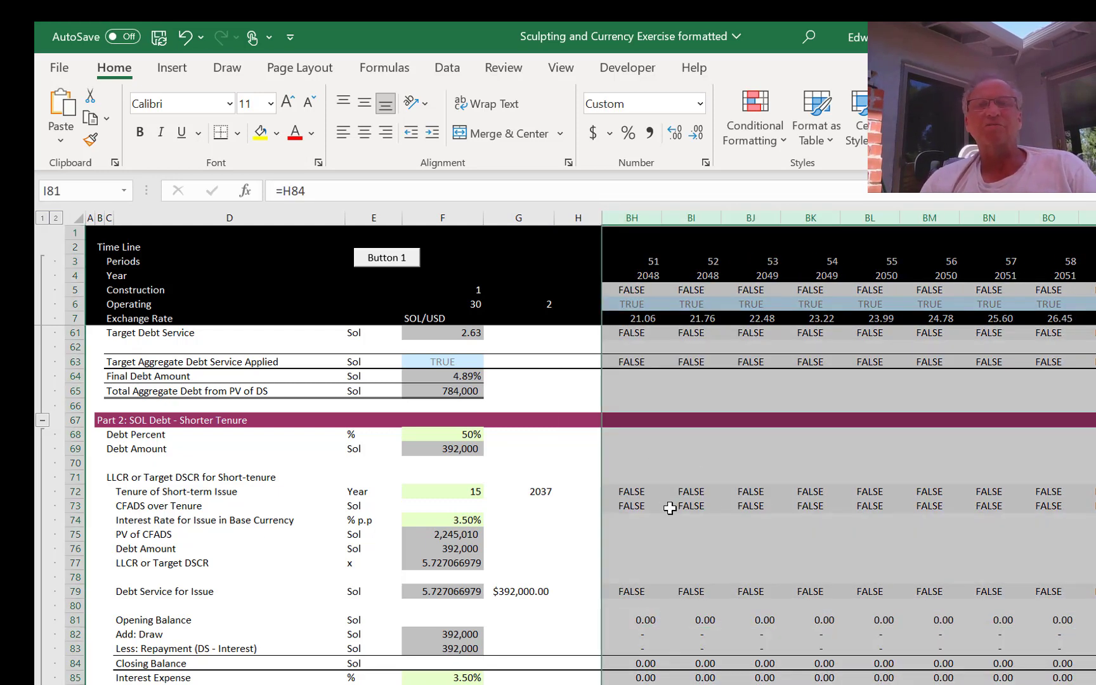
{"action": "left_click_drag", "start_coordinate": [717, 218], "coordinate": [726, 222]}
{"action": "key", "text": "Right"}
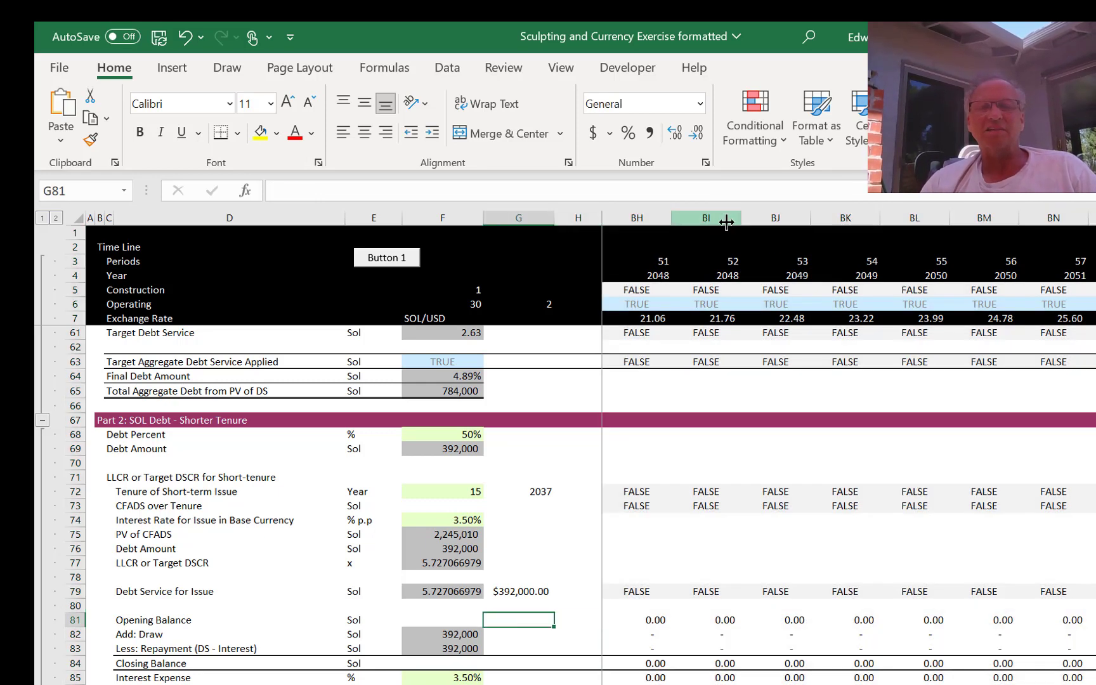
{"action": "key", "text": "Left"}
{"action": "key", "text": "Right"}
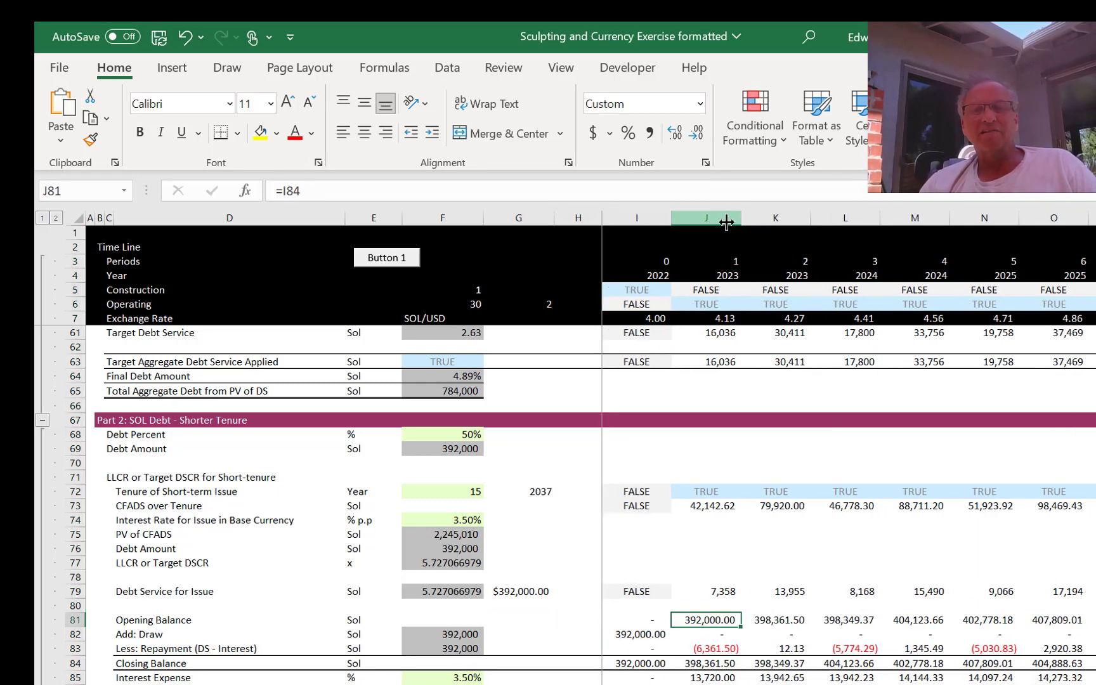
Step: Format the Opening Balance through Interest Expense rows, 81 to 85, across the timeline as numbers without decimals
{"action": "key", "text": "Left"}
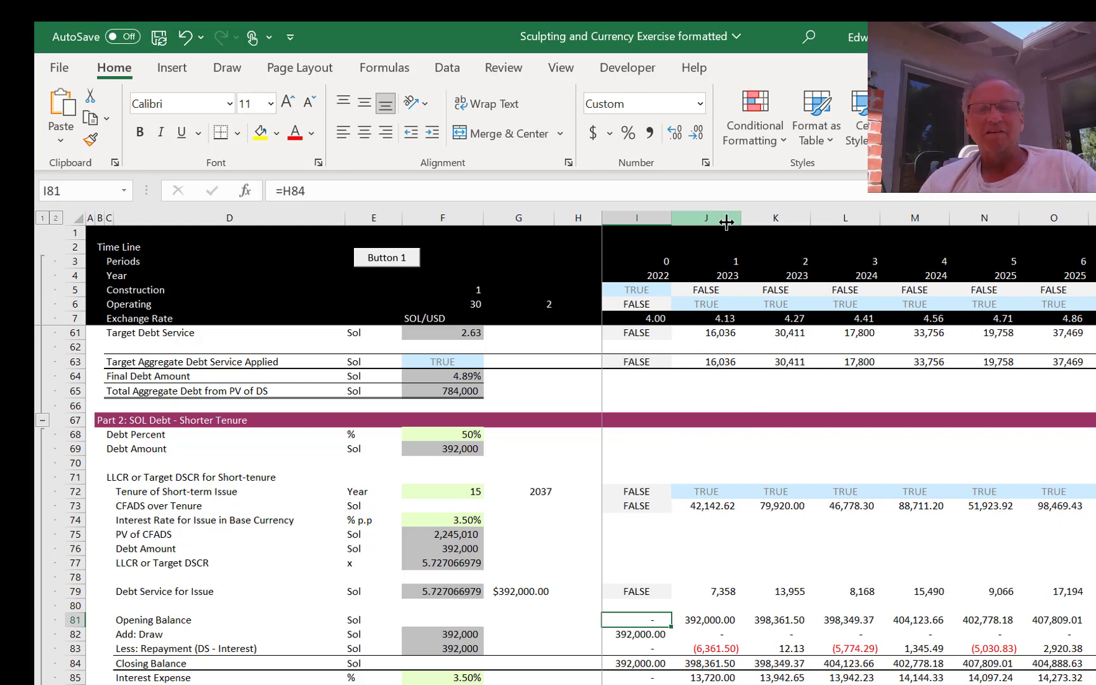
{"action": "key", "text": "shift+Down"}
{"action": "key", "text": "shift+Down"}
{"action": "key", "text": "shift+Down"}
{"action": "key", "text": "shift+Down"}
{"action": "key", "text": "ctrl+shift+Right"}
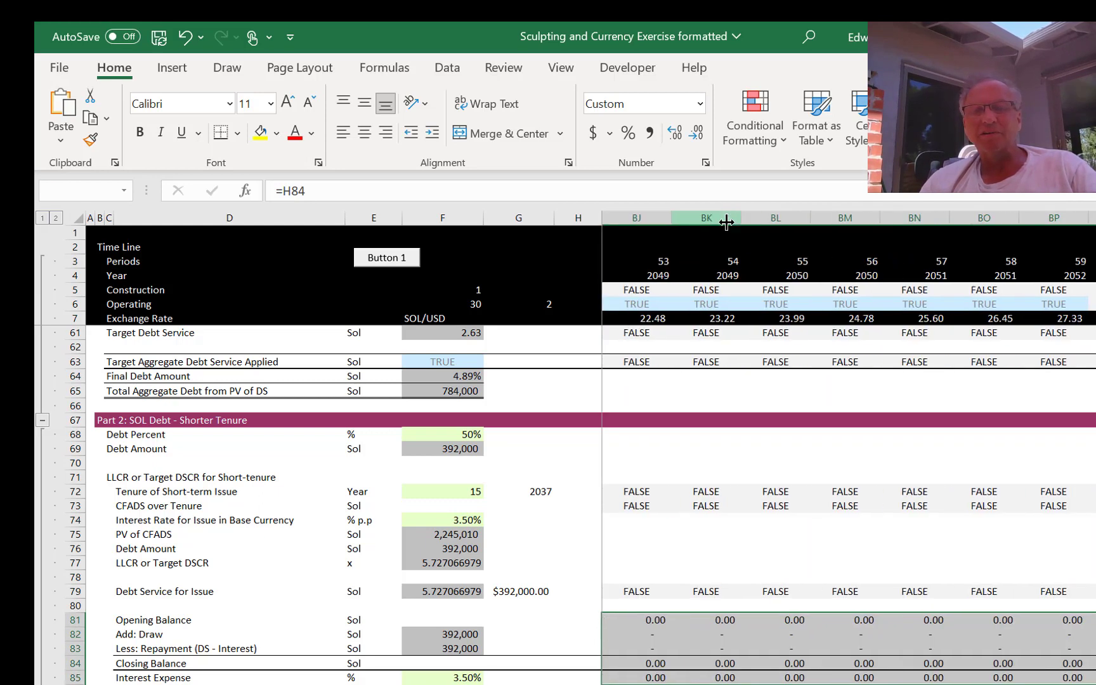
{"action": "key", "text": "ctrl+shift+asciitilde"}
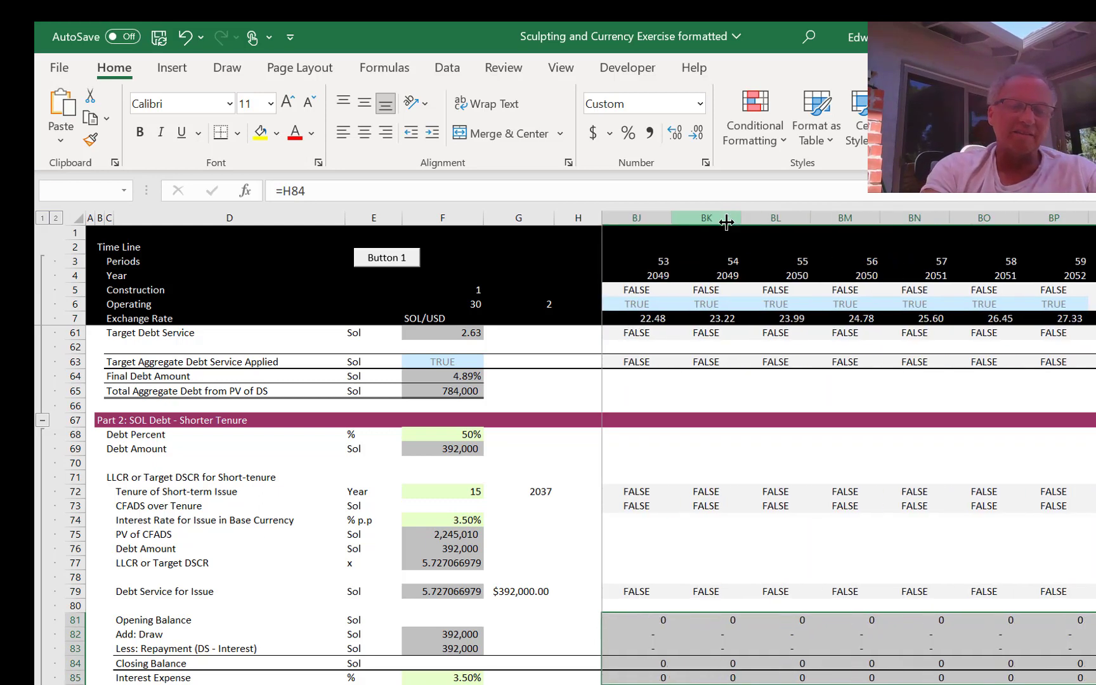
{"action": "key", "text": "Left"}
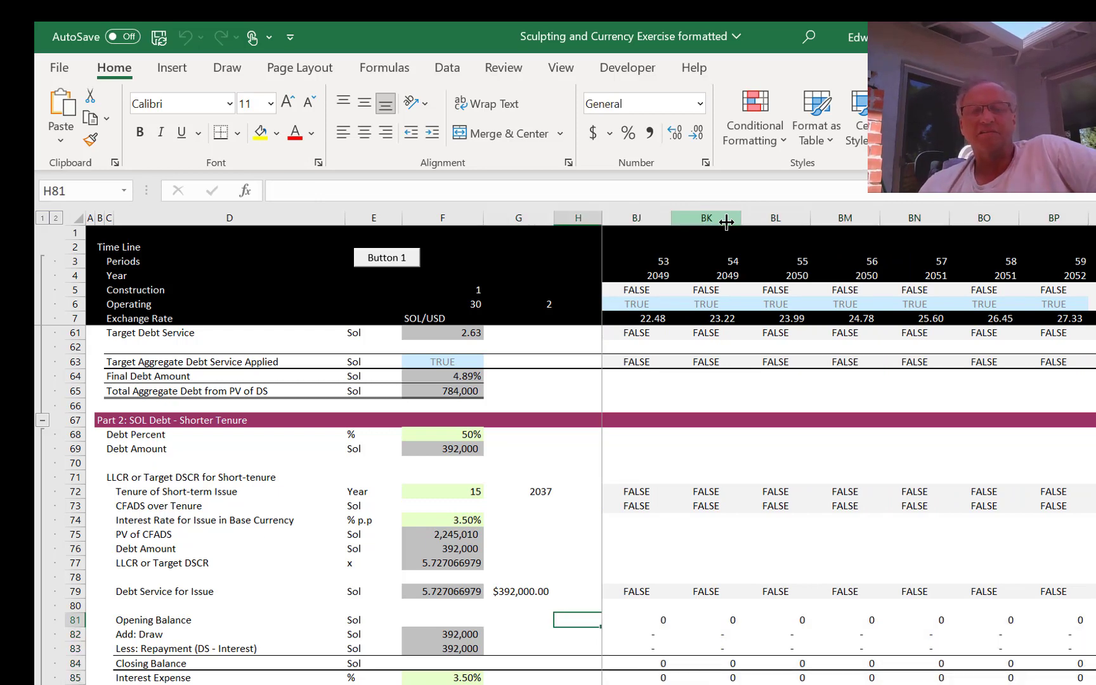
Step: Review the debt balance rows and the closing balance formula in I84, ending at the Add: Draw label in D82
{"action": "key", "text": "Right"}
{"action": "key", "text": "Down"}
{"action": "key", "text": "Down"}
{"action": "key", "text": "Down"}
{"action": "key", "text": "Down"}
{"action": "scroll", "coordinate": [726, 221], "scroll_direction": "down", "scroll_amount": 1}
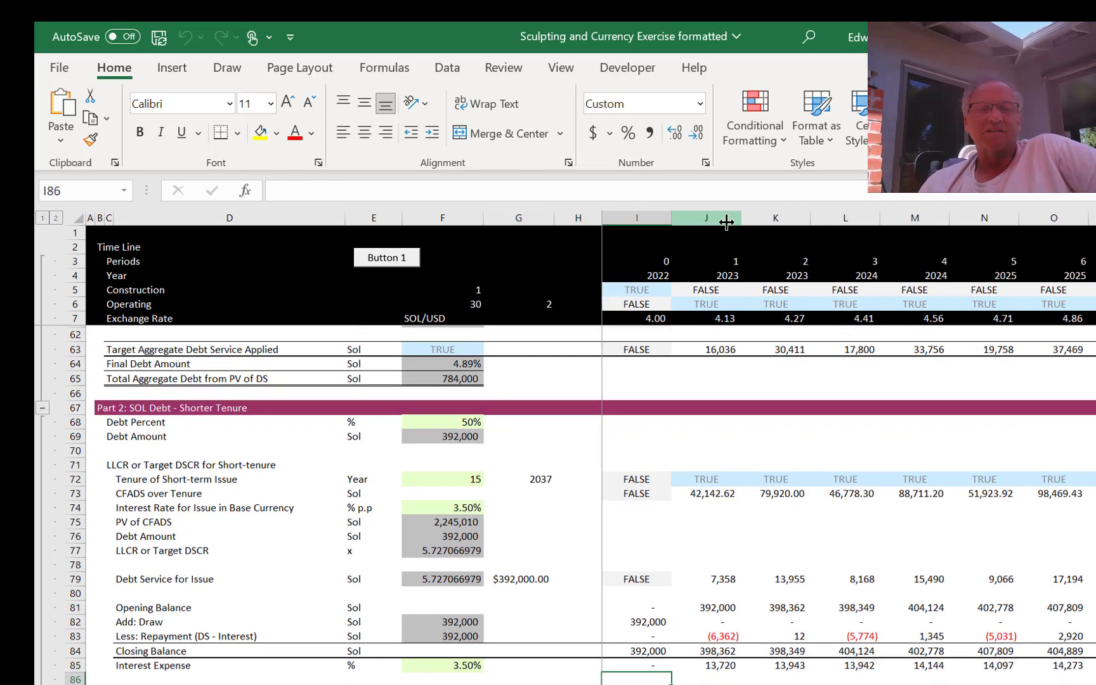
{"action": "key", "text": "Down"}
{"action": "key", "text": "Up"}
{"action": "key", "text": "Up"}
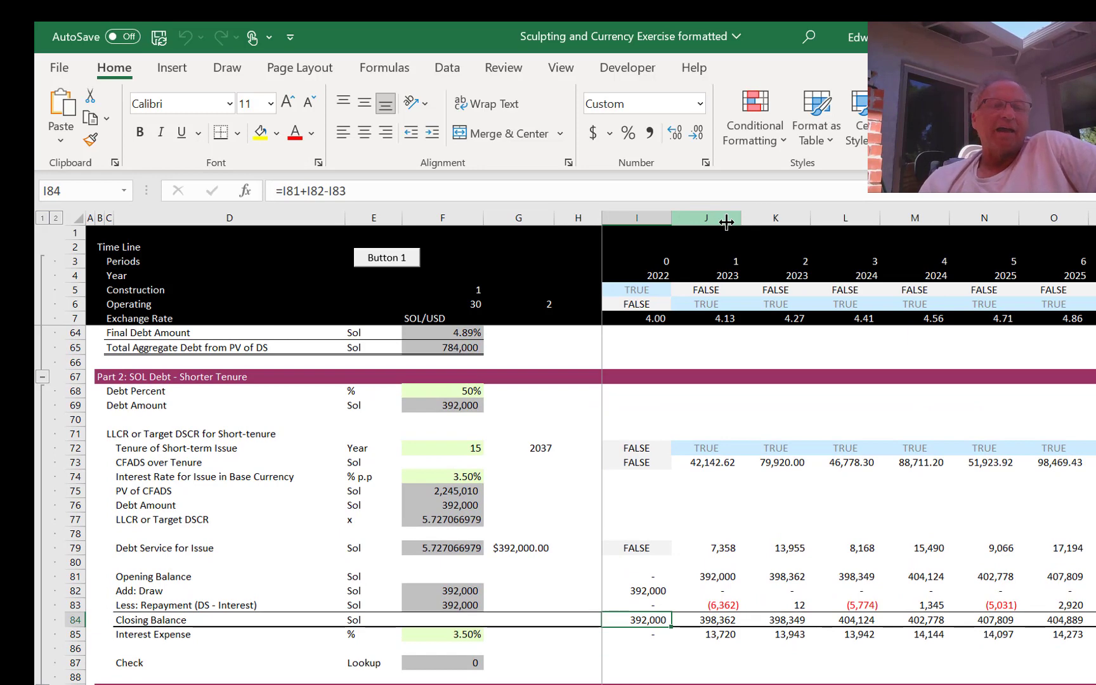
{"action": "key", "text": "Up"}
{"action": "key", "text": "Up"}
{"action": "key", "text": "Left"}
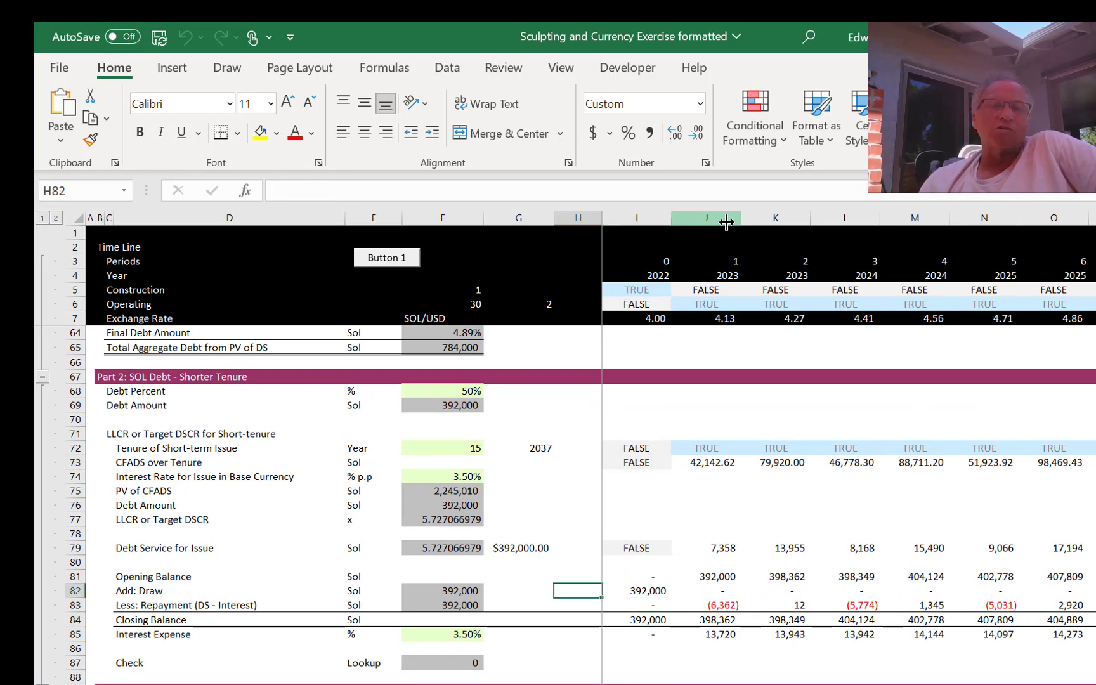
{"action": "key", "text": "Left"}
{"action": "key", "text": "Left"}
{"action": "key", "text": "Left"}
{"action": "key", "text": "Left"}
{"action": "key", "text": "Left"}
{"action": "key", "text": "Right"}
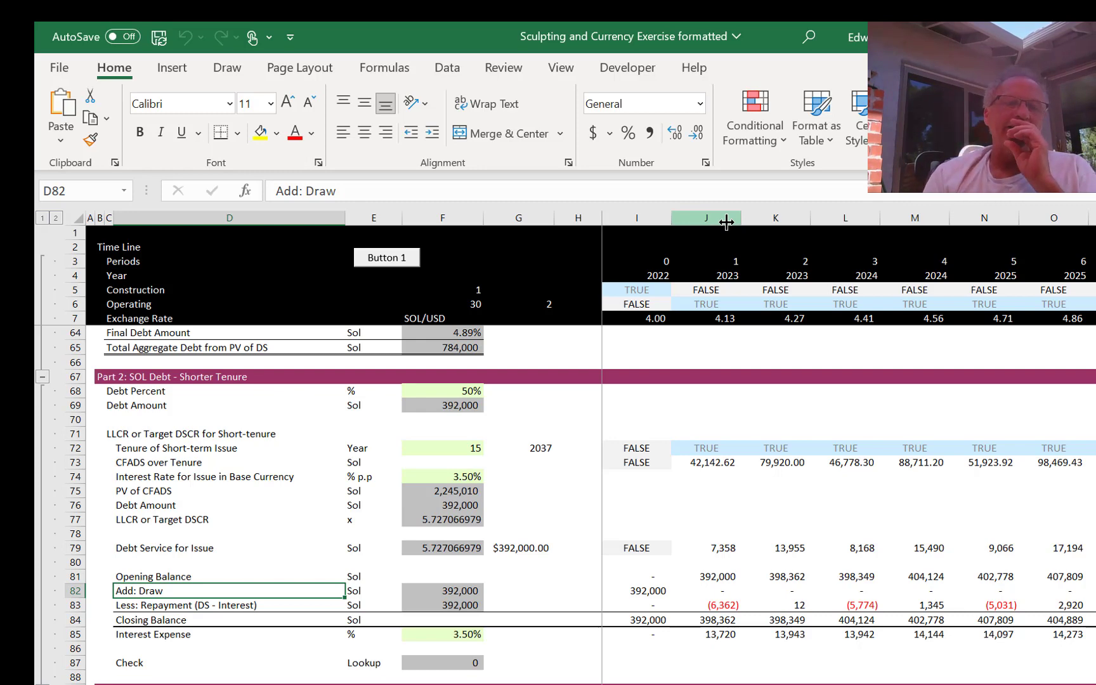
Step: Review the Debt Service for Issue multiple in F79 and the PV of CFADS formula in F75
{"action": "key", "text": "Up"}
{"action": "key", "text": "Up"}
{"action": "key", "text": "Up"}
{"action": "key", "text": "Right"}
{"action": "key", "text": "Right"}
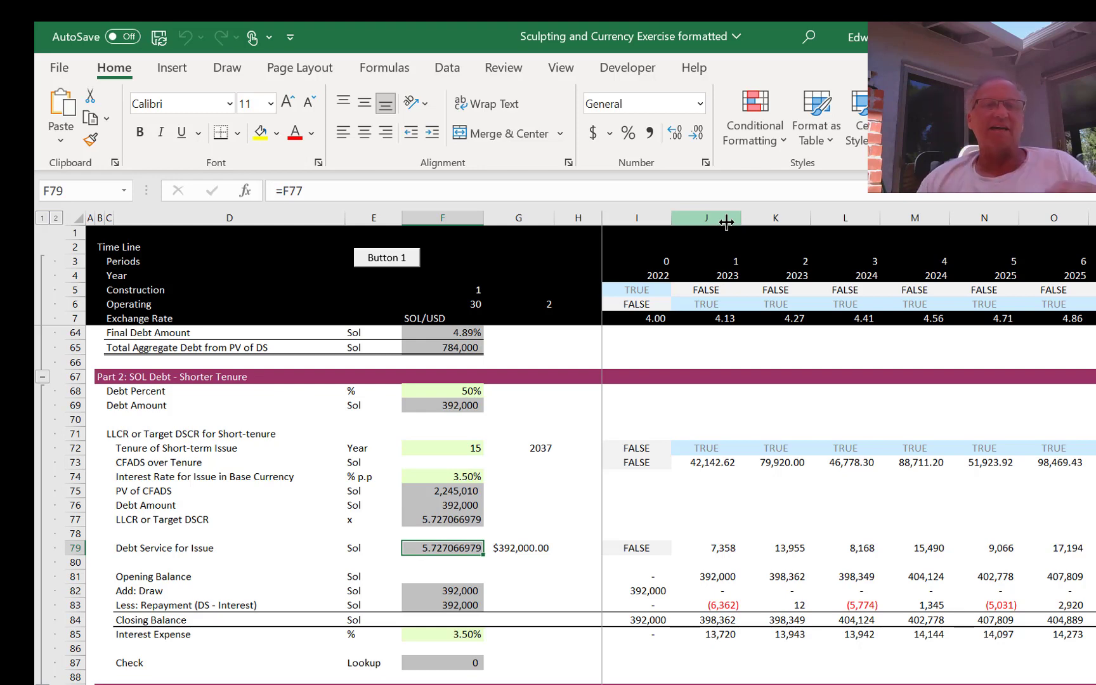
{"action": "key", "text": "Up"}
{"action": "key", "text": "Up"}
{"action": "key", "text": "Up"}
{"action": "key", "text": "Up"}
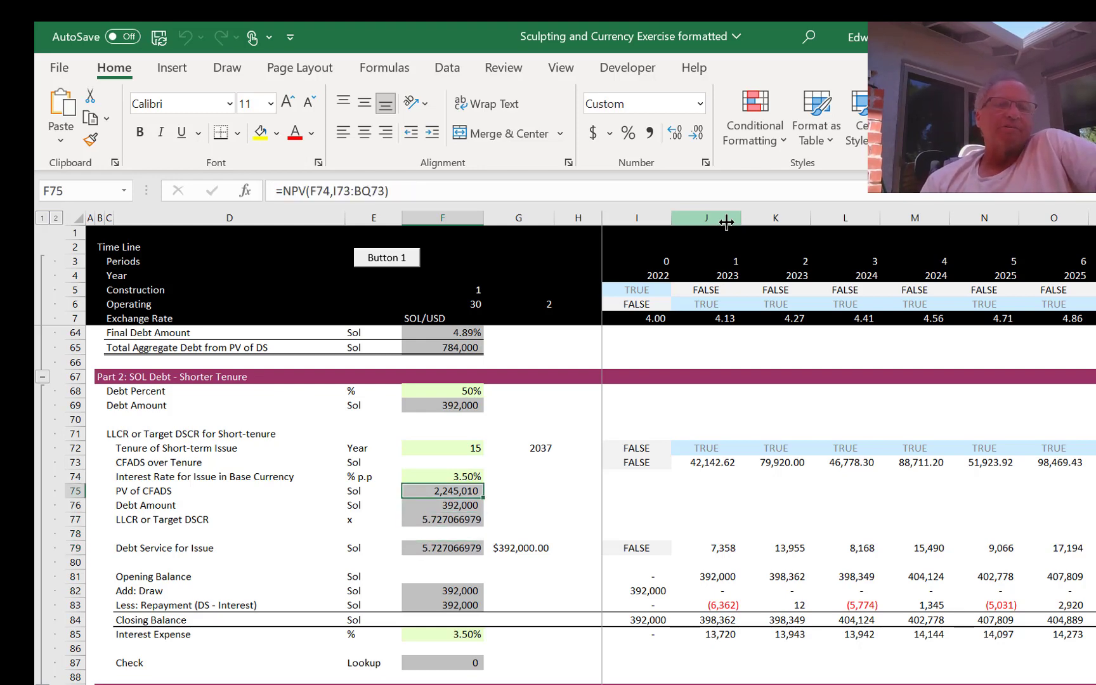
Step: Inspect the Check row's LOOKUP formula in F87 and the ranges it references
{"action": "key", "text": "Down"}
{"action": "key", "text": "Down"}
{"action": "key", "text": "Down"}
{"action": "key", "text": "Down"}
{"action": "key", "text": "Down"}
{"action": "key", "text": "Down"}
{"action": "key", "text": "Down"}
{"action": "key", "text": "Down"}
{"action": "key", "text": "Down"}
{"action": "key", "text": "Down"}
{"action": "key", "text": "Down"}
{"action": "key", "text": "Down"}
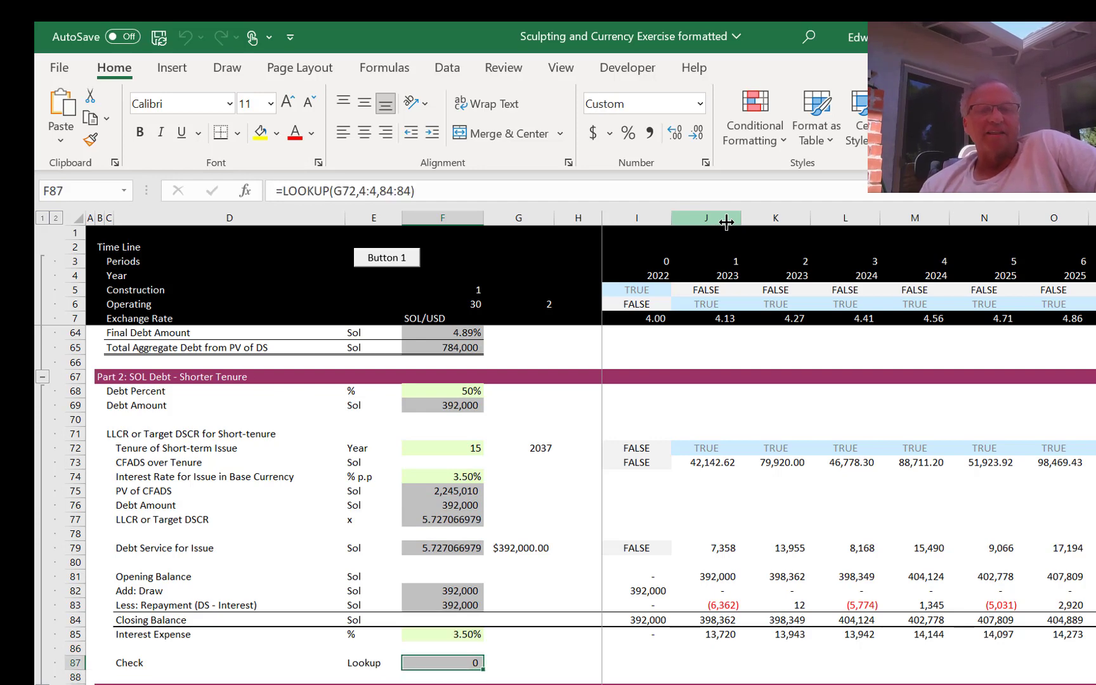
{"action": "key", "text": "F2"}
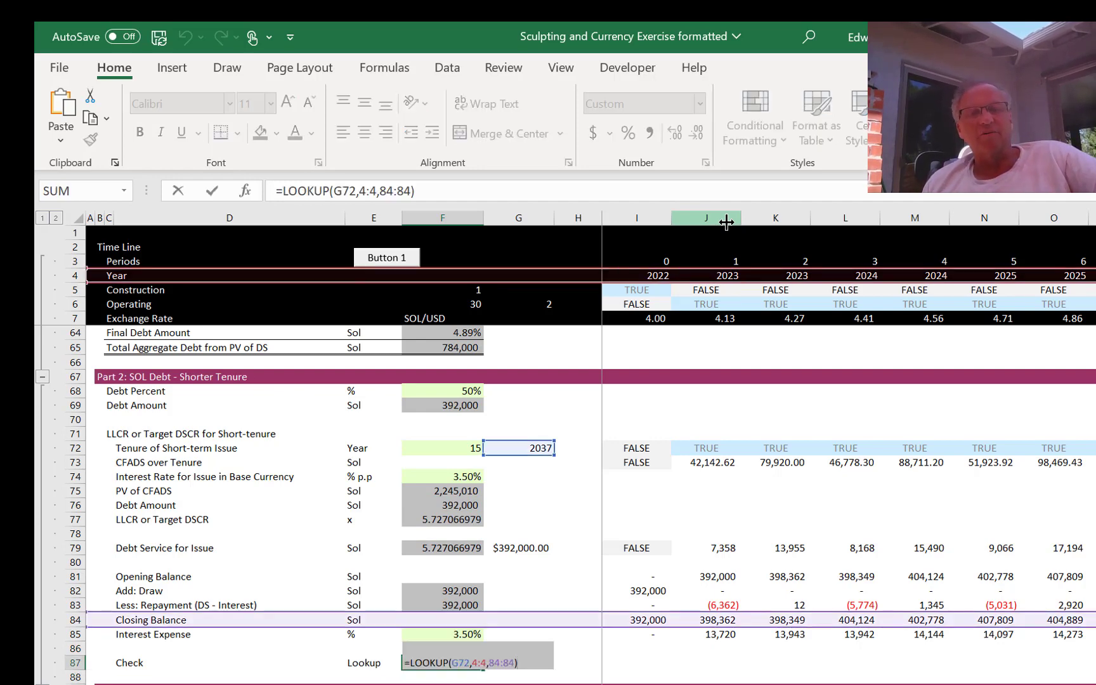
{"action": "key", "text": "Escape"}
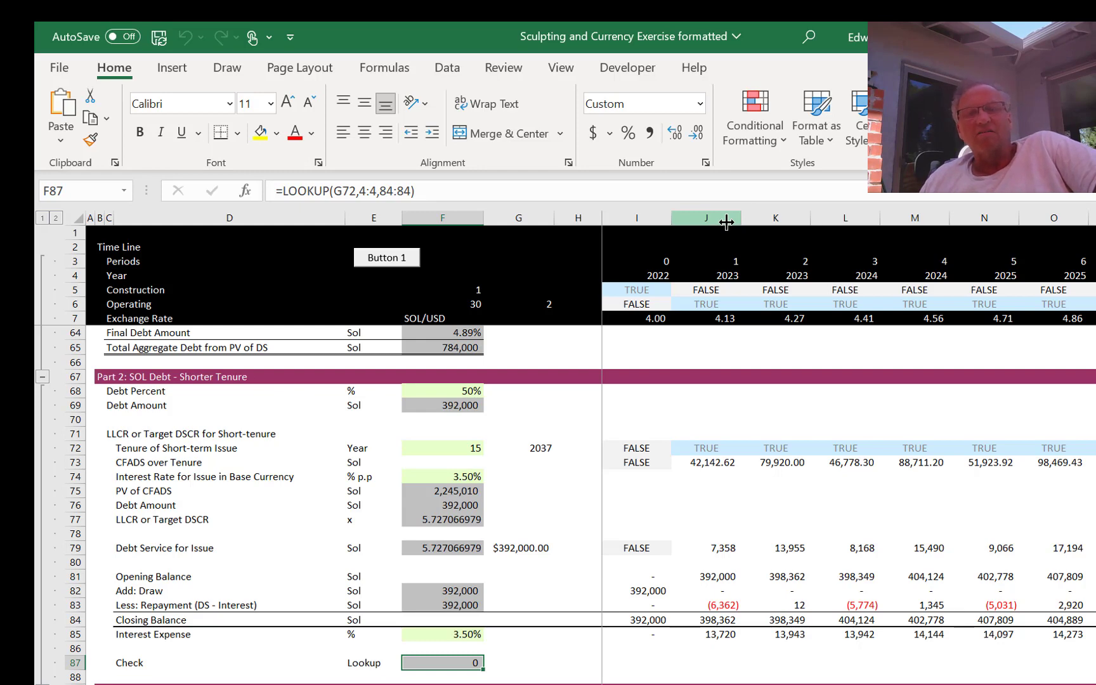
Step: Review the Interest Expense rate in F85, the NPV check in G79, and the LLCR and Debt Amount formulas in F77 and F76
{"action": "key", "text": "Up"}
{"action": "key", "text": "Up"}
{"action": "key", "text": "Up"}
{"action": "key", "text": "Up"}
{"action": "key", "text": "Up"}
{"action": "key", "text": "Up"}
{"action": "key", "text": "Up"}
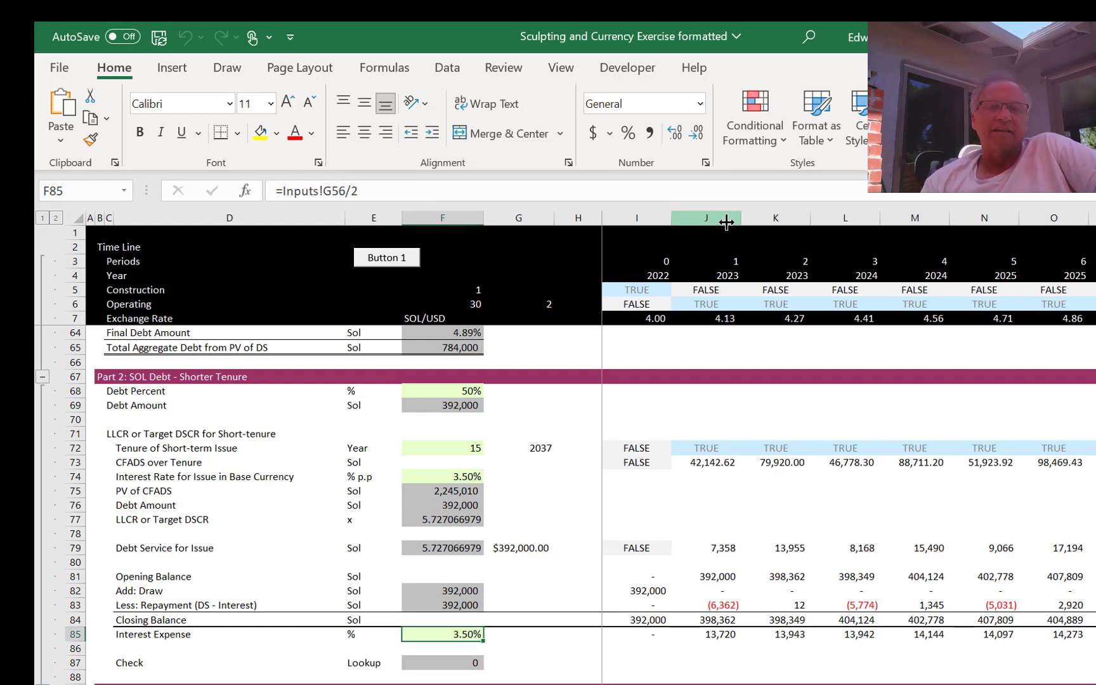
{"action": "key", "text": "Up"}
{"action": "key", "text": "Right"}
{"action": "key", "text": "Right"}
{"action": "key", "text": "Left"}
{"action": "key", "text": "Left"}
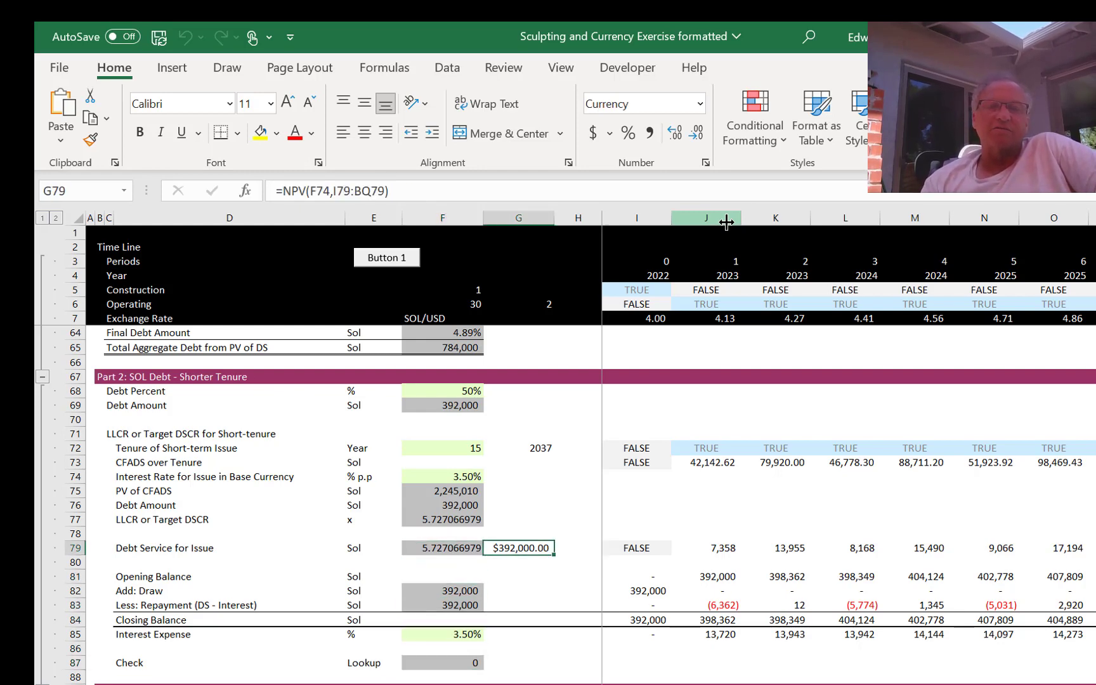
{"action": "key", "text": "Up"}
{"action": "key", "text": "Up"}
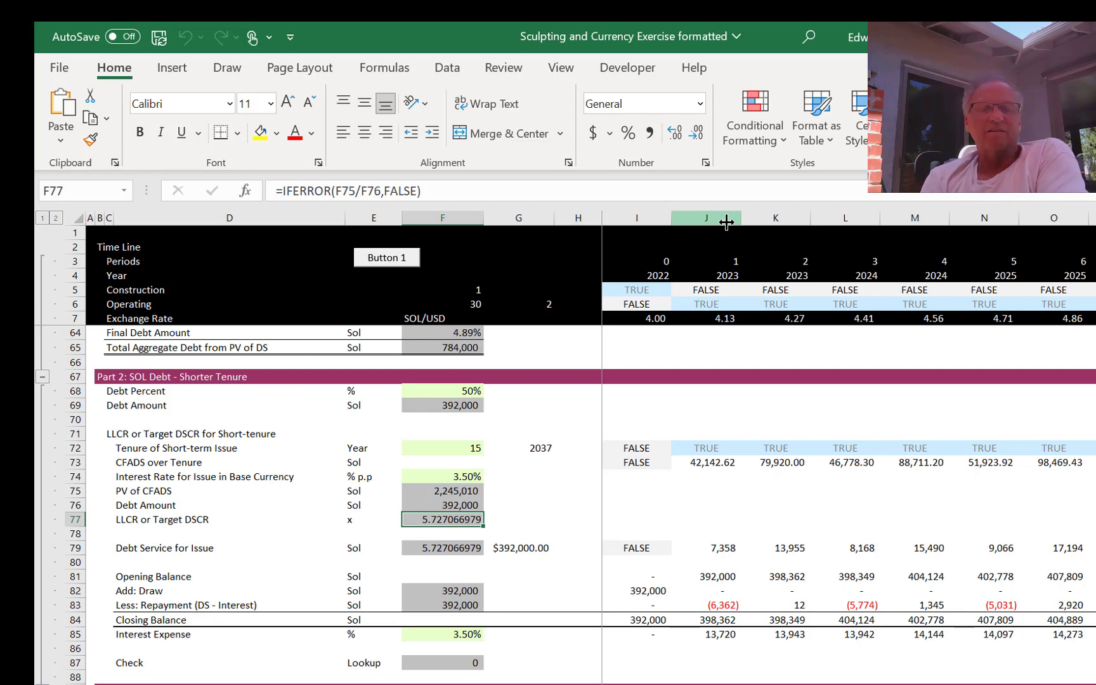
{"action": "key", "text": "Up"}
{"action": "key", "text": "Up"}
{"action": "key", "text": "Up"}
{"action": "key", "text": "Up"}
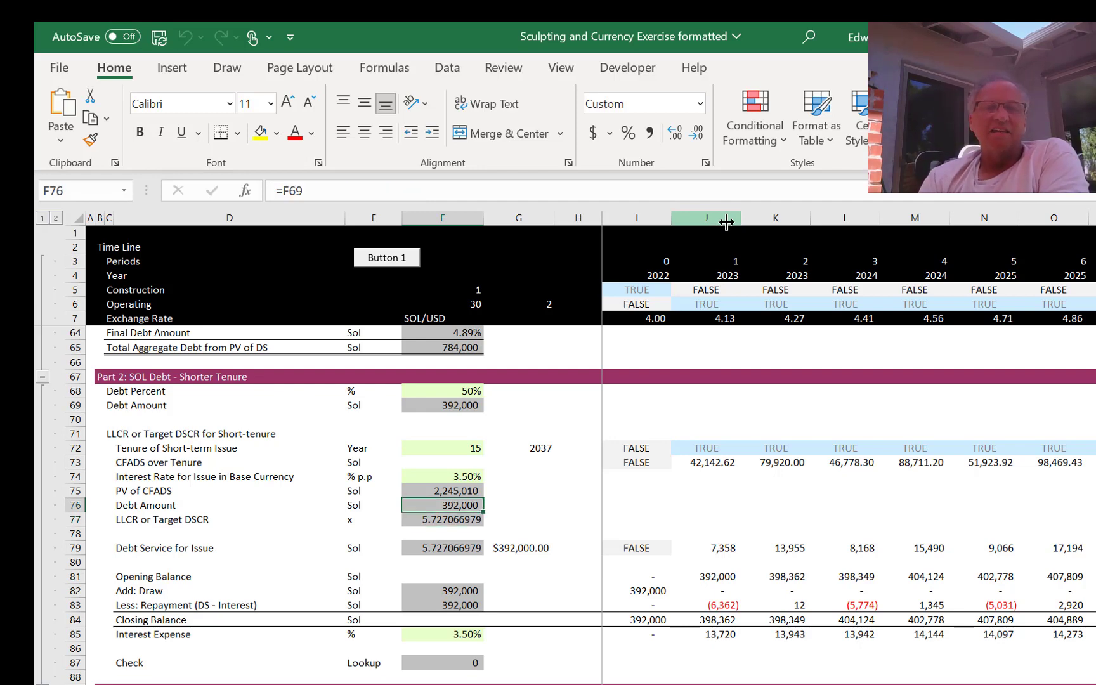
Step: Examine the Tenure of Short-term Issue flags in row 72 from 2023 across the timeline to 2044
{"action": "key", "text": "Right"}
{"action": "key", "text": "Right"}
{"action": "key", "text": "Right"}
{"action": "key", "text": "Right"}
{"action": "key", "text": "Up"}
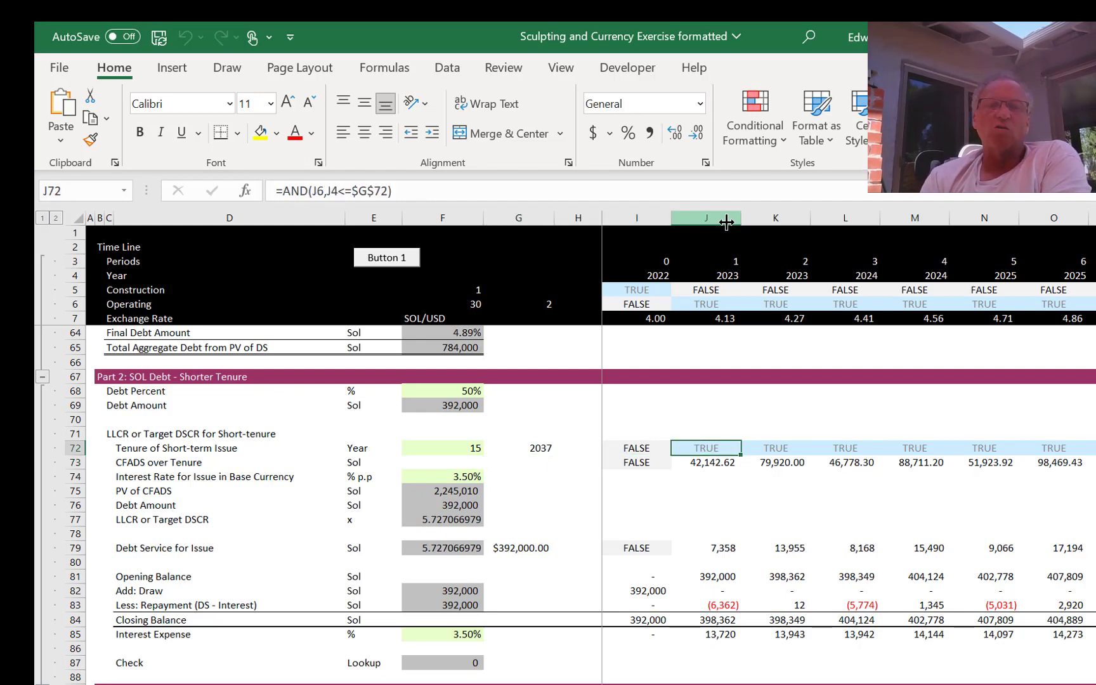
{"action": "key", "text": "shift+Left"}
{"action": "key", "text": "shift+Left"}
{"action": "key", "text": "shift+Right"}
{"action": "key", "text": "shift+Right"}
{"action": "key", "text": "Right"}
{"action": "key", "text": "Right"}
{"action": "key", "text": "Right"}
{"action": "key", "text": "Right"}
{"action": "key", "text": "Right"}
{"action": "key", "text": "Right"}
{"action": "key", "text": "Right"}
{"action": "key", "text": "Right"}
{"action": "key", "text": "Right"}
{"action": "key", "text": "Right"}
{"action": "key", "text": "Right"}
{"action": "key", "text": "Right"}
{"action": "key", "text": "Right"}
{"action": "key", "text": "Right"}
{"action": "key", "text": "Right"}
{"action": "key", "text": "Right"}
{"action": "key", "text": "Right"}
{"action": "key", "text": "Right"}
{"action": "key", "text": "Right"}
{"action": "key", "text": "Right"}
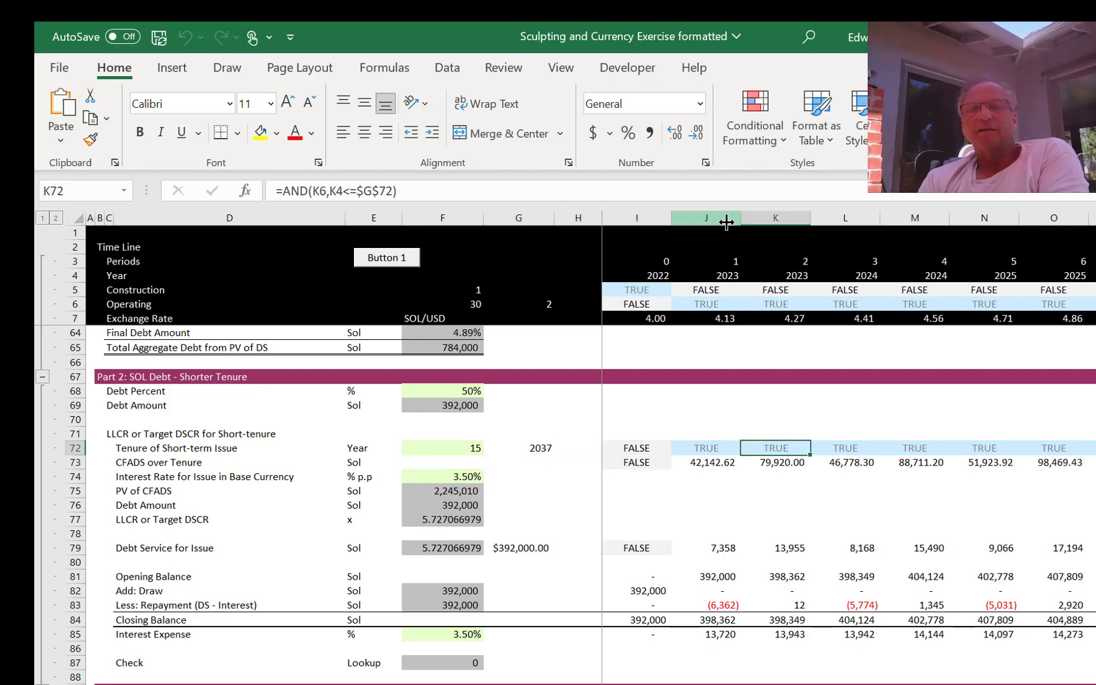
{"action": "key", "text": "Right"}
{"action": "key", "text": "Right"}
{"action": "key", "text": "Right"}
{"action": "key", "text": "Right"}
{"action": "key", "text": "Right"}
{"action": "key", "text": "Right"}
{"action": "key", "text": "Right"}
{"action": "key", "text": "Right"}
{"action": "key", "text": "Right"}
{"action": "key", "text": "Right"}
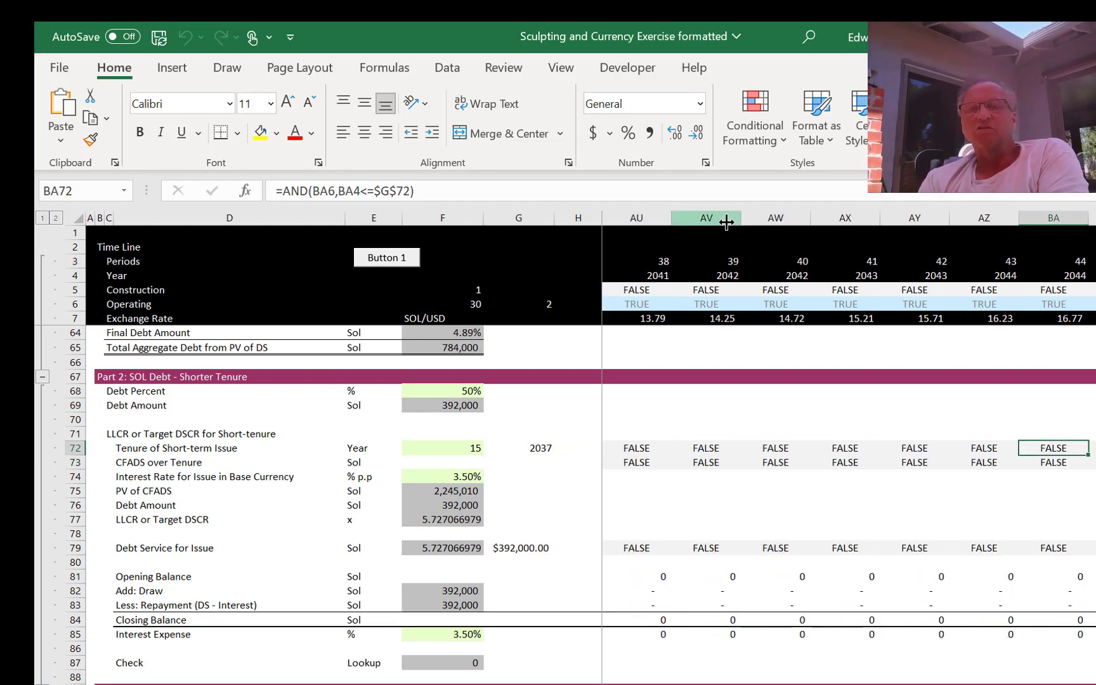
Step: Trace the row 72 tenure flags back through the 2037 end of tenure to the earlier periods, checking the debt figures below
{"action": "key", "text": "Left"}
{"action": "key", "text": "Left"}
{"action": "key", "text": "Left"}
{"action": "key", "text": "Left"}
{"action": "key", "text": "Left"}
{"action": "key", "text": "Left"}
{"action": "key", "text": "Left"}
{"action": "key", "text": "Left"}
{"action": "key", "text": "Left"}
{"action": "key", "text": "Left"}
{"action": "key", "text": "Left"}
{"action": "key", "text": "Left"}
{"action": "key", "text": "Left"}
{"action": "key", "text": "Left"}
{"action": "key", "text": "Left"}
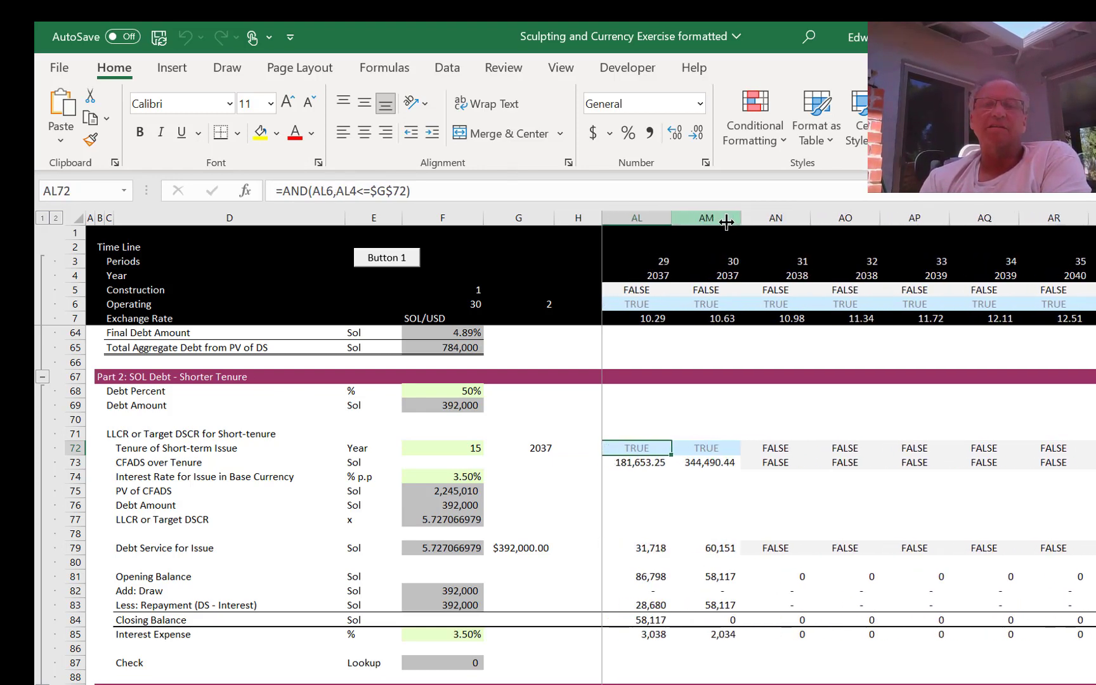
{"action": "key", "text": "Right"}
{"action": "key", "text": "Left"}
{"action": "key", "text": "Left"}
{"action": "key", "text": "Left"}
{"action": "key", "text": "Left"}
{"action": "key", "text": "Left"}
{"action": "key", "text": "Left"}
{"action": "key", "text": "Left"}
{"action": "key", "text": "Left"}
{"action": "key", "text": "Left"}
{"action": "key", "text": "Left"}
{"action": "key", "text": "Left"}
{"action": "key", "text": "Left"}
{"action": "key", "text": "Left"}
{"action": "key", "text": "Left"}
{"action": "key", "text": "Left"}
{"action": "key", "text": "Left"}
{"action": "key", "text": "Left"}
{"action": "key", "text": "Left"}
{"action": "key", "text": "Left"}
{"action": "key", "text": "Left"}
{"action": "key", "text": "Left"}
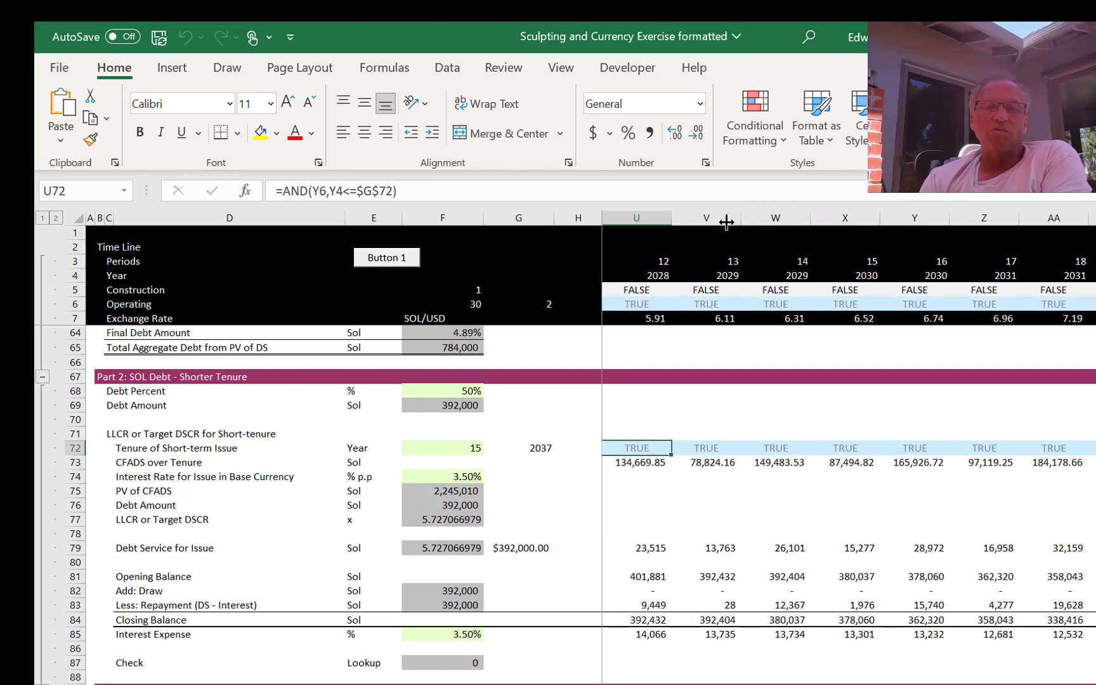
Step: Look through the rows below the short-tenure debt schedule, down to the Step 3 exchange rate rows
{"action": "key", "text": "Down"}
{"action": "key", "text": "Down"}
{"action": "key", "text": "Down"}
{"action": "key", "text": "Down"}
{"action": "key", "text": "Down"}
{"action": "key", "text": "Down"}
{"action": "key", "text": "Down"}
{"action": "key", "text": "Down"}
{"action": "key", "text": "Down"}
{"action": "key", "text": "Down"}
{"action": "key", "text": "Down"}
{"action": "key", "text": "Down"}
{"action": "key", "text": "Down"}
{"action": "key", "text": "Down"}
{"action": "key", "text": "Down"}
{"action": "key", "text": "Down"}
{"action": "key", "text": "Down"}
{"action": "key", "text": "Down"}
{"action": "key", "text": "Down"}
{"action": "key", "text": "Down"}
{"action": "key", "text": "Down"}
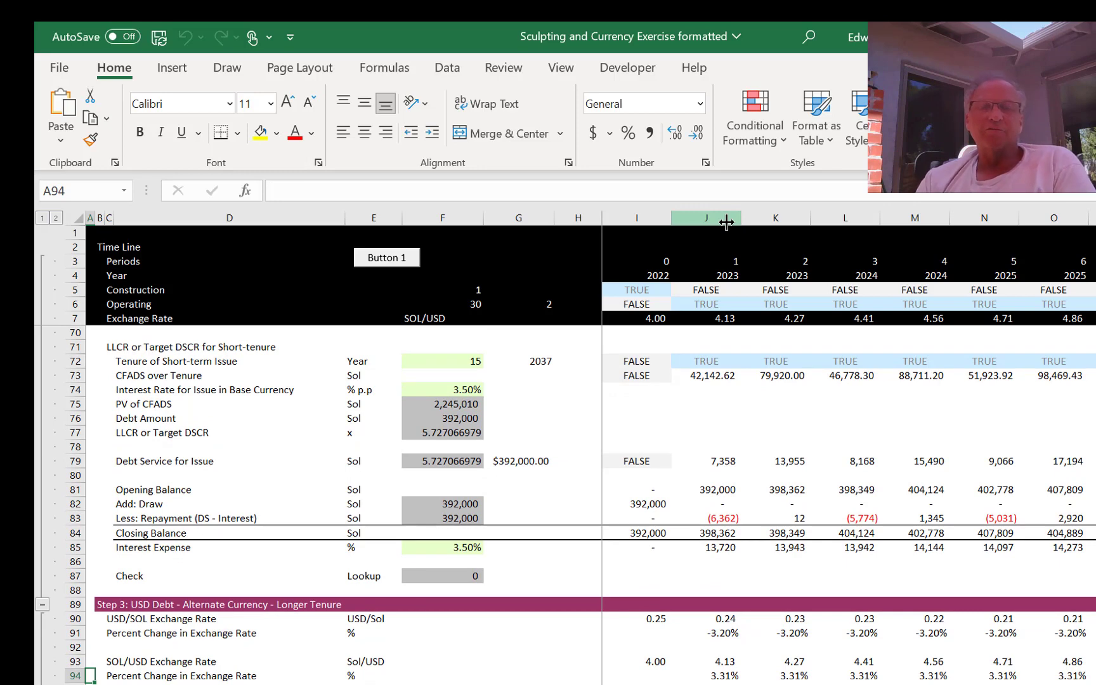
Step: Inspect the first operating period's draw, repayment and closing balance formulas in J82 to J84
{"action": "left_click", "coordinate": [707, 515]}
{"action": "key", "text": "Up"}
{"action": "key", "text": "F2"}
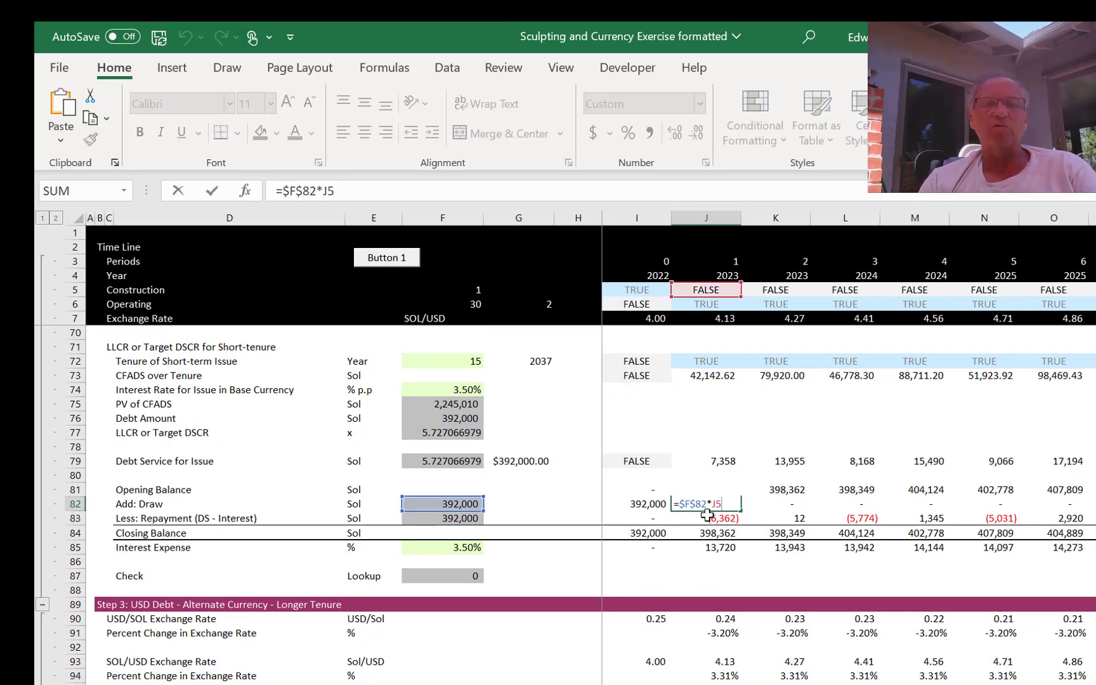
{"action": "key", "text": "Return"}
{"action": "key", "text": "F2"}
{"action": "key", "text": "Escape"}
{"action": "key", "text": "Down"}
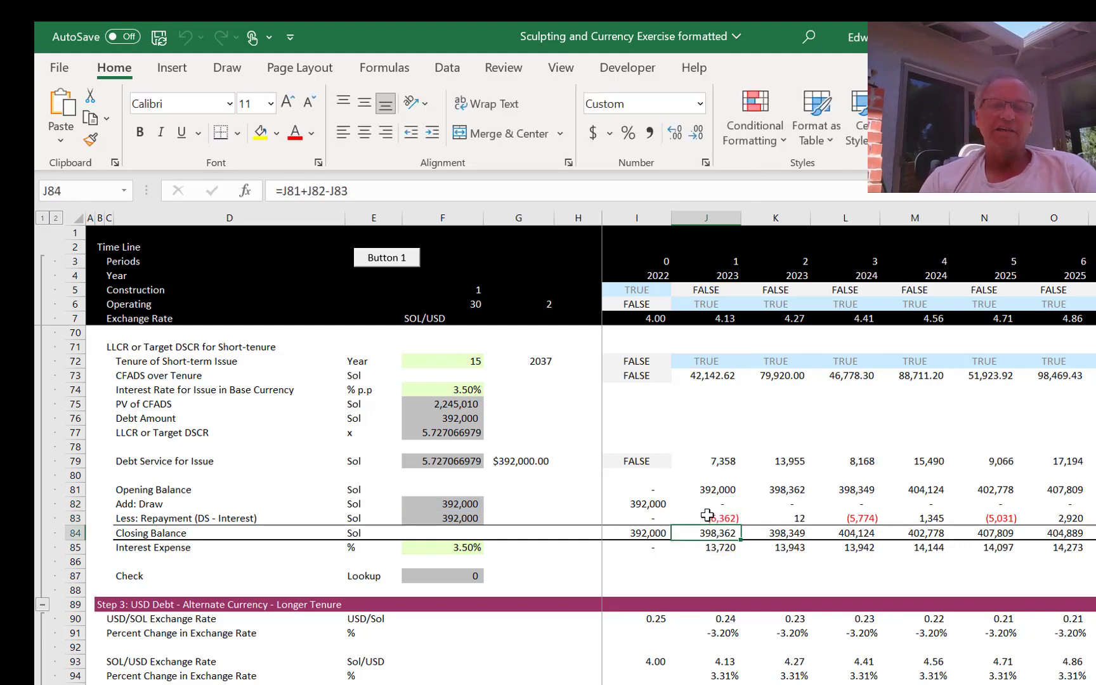
Step: Look down the Step 3 USD debt section from the exchange rate rows to the opening balance and draws in rows 107 and 108
{"action": "key", "text": "Down"}
{"action": "key", "text": "Down"}
{"action": "key", "text": "Down"}
{"action": "key", "text": "Down"}
{"action": "key", "text": "Down"}
{"action": "key", "text": "Down"}
{"action": "key", "text": "Down"}
{"action": "key", "text": "Down"}
{"action": "key", "text": "Down"}
{"action": "key", "text": "Down"}
{"action": "key", "text": "Down"}
{"action": "key", "text": "Down"}
{"action": "key", "text": "Down"}
{"action": "key", "text": "Down"}
{"action": "key", "text": "Down"}
{"action": "key", "text": "Down"}
{"action": "key", "text": "Down"}
{"action": "key", "text": "Down"}
{"action": "key", "text": "Down"}
{"action": "key", "text": "Down"}
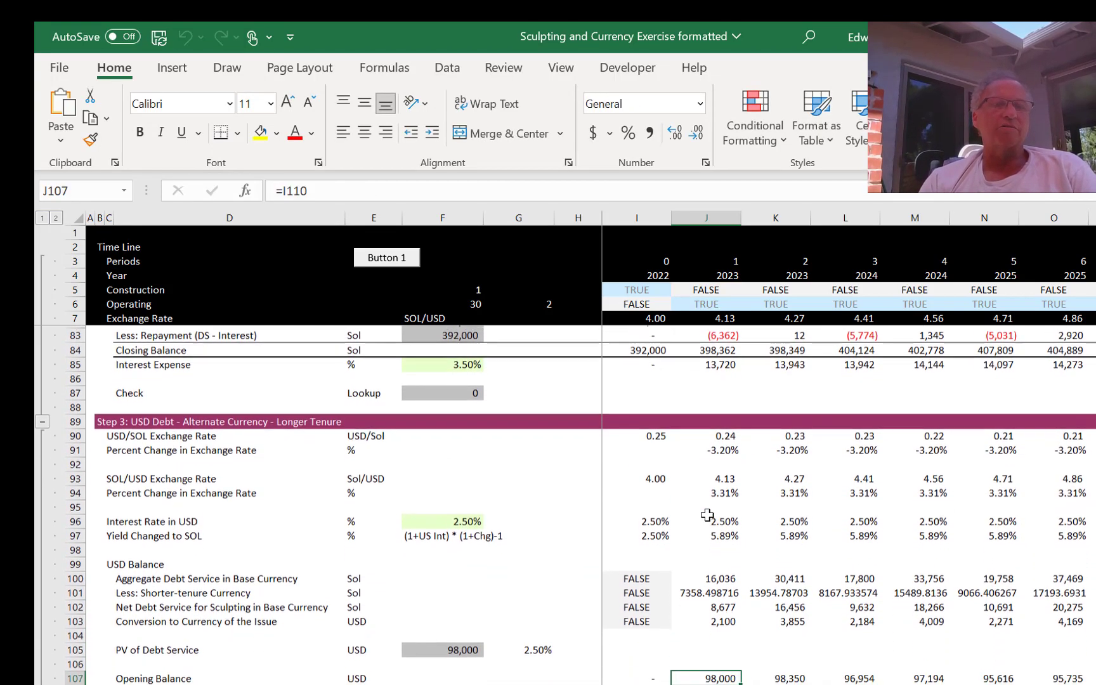
{"action": "key", "text": "Down"}
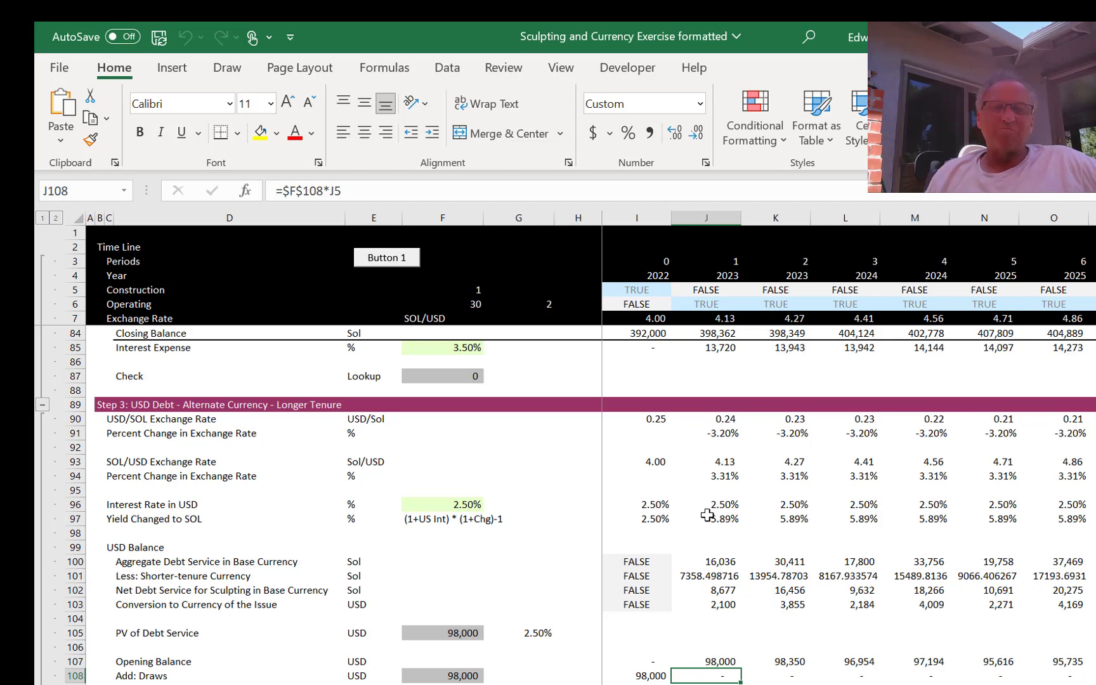
Step: Format the Less: Shorter-tenure Currency row 101 across the whole timeline as whole numbers with thousands separators
{"action": "left_click", "coordinate": [635, 590]}
{"action": "key", "text": "Up"}
{"action": "key", "text": "ctrl+shift+Right"}
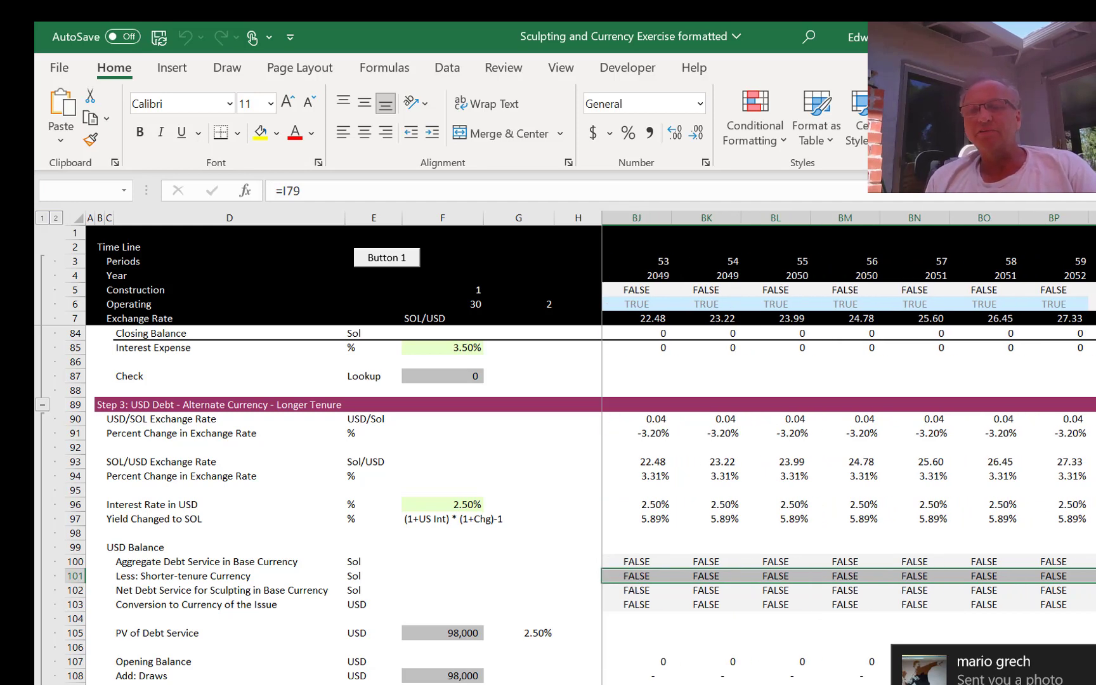
{"action": "left_click", "coordinate": [1093, 659]}
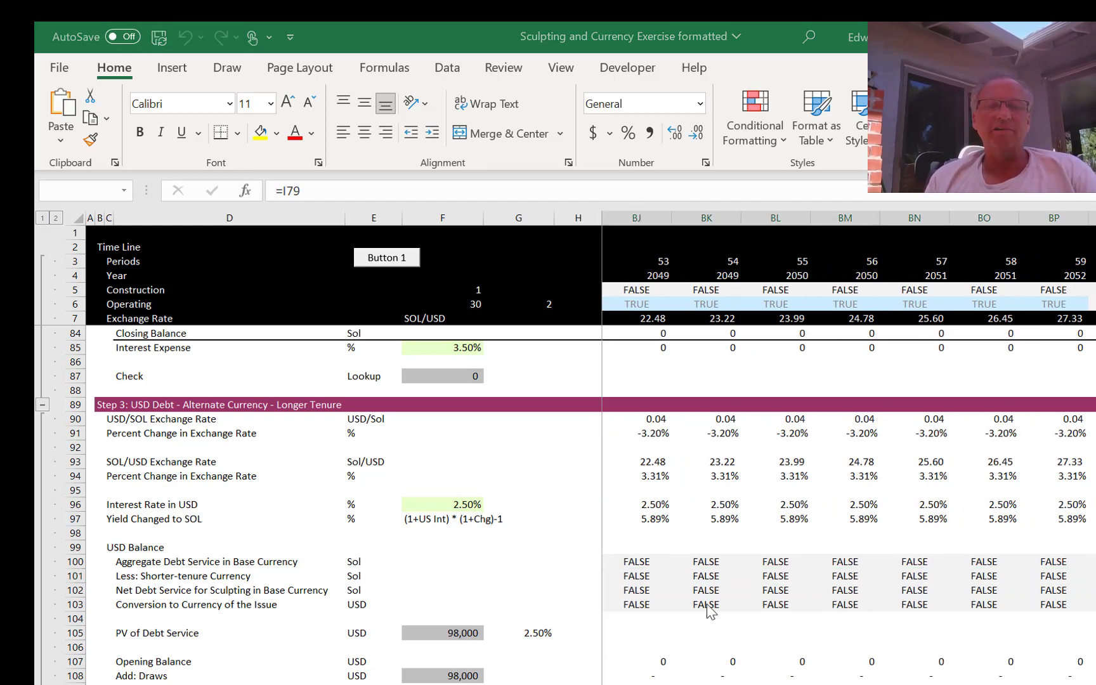
{"action": "key", "text": "Left"}
{"action": "key", "text": "Right"}
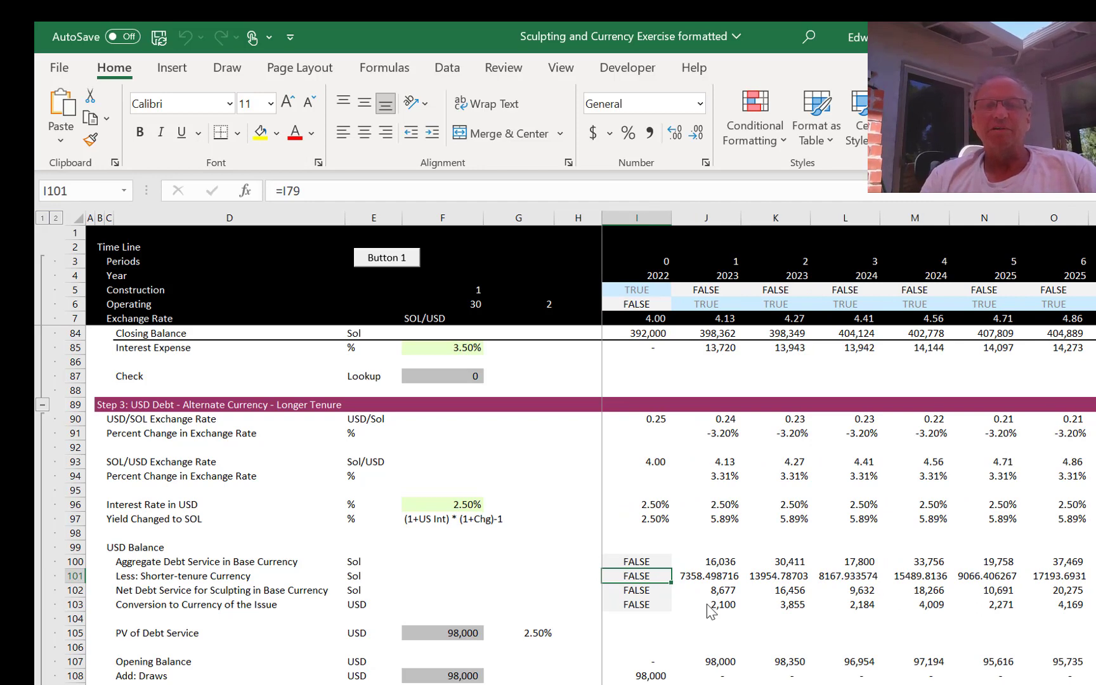
{"action": "key", "text": "ctrl+shift+Right"}
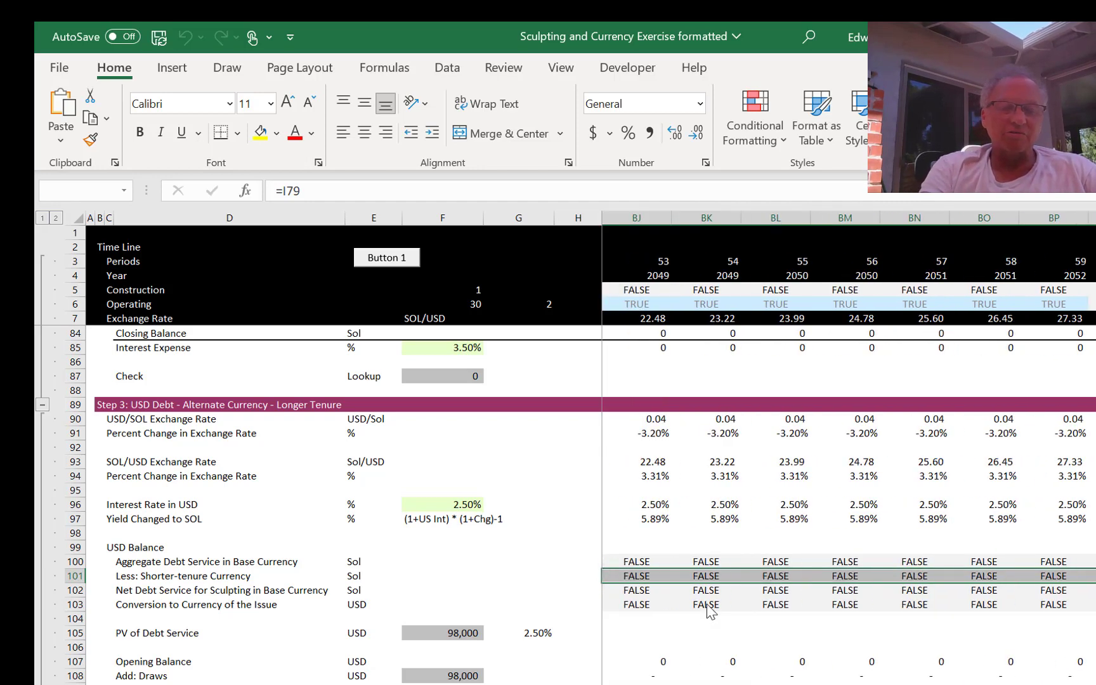
{"action": "key", "text": "Left"}
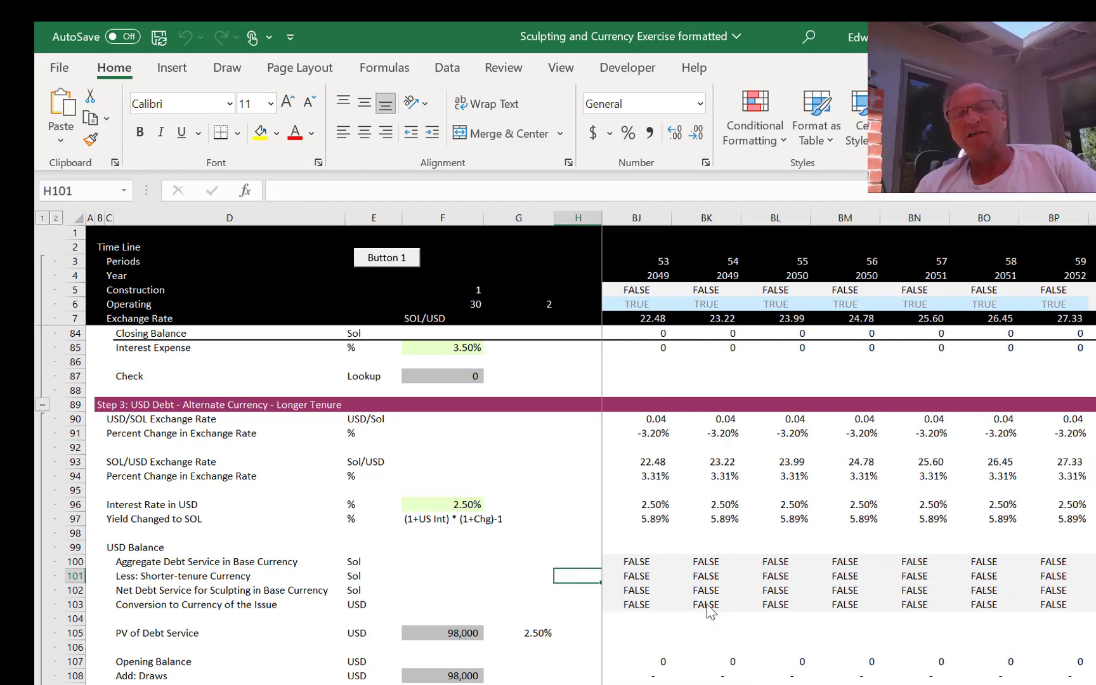
{"action": "key", "text": "Right"}
{"action": "key", "text": "Left"}
{"action": "key", "text": "Left"}
{"action": "key", "text": "Left"}
{"action": "key", "text": "Left"}
{"action": "key", "text": "Left"}
{"action": "key", "text": "Left"}
{"action": "key", "text": "Left"}
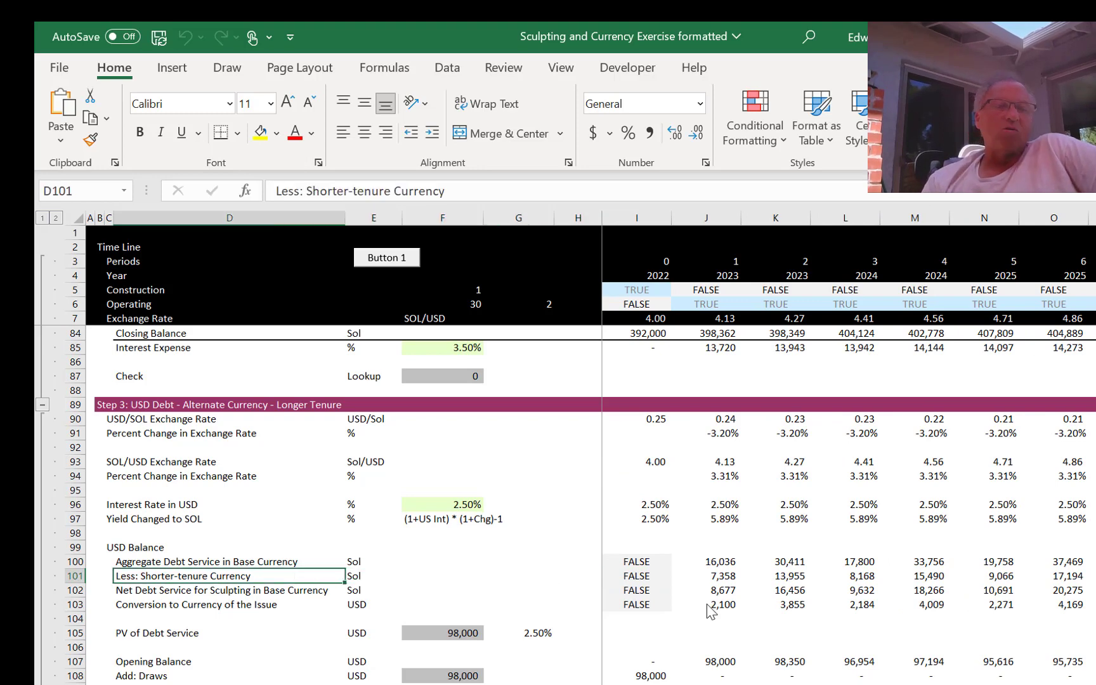
Step: Check the Aggregate Debt Service label in row 100 and inspect the Interest Rate in USD formula in F96
{"action": "key", "text": "Up"}
{"action": "key", "text": "Right"}
{"action": "key", "text": "Right"}
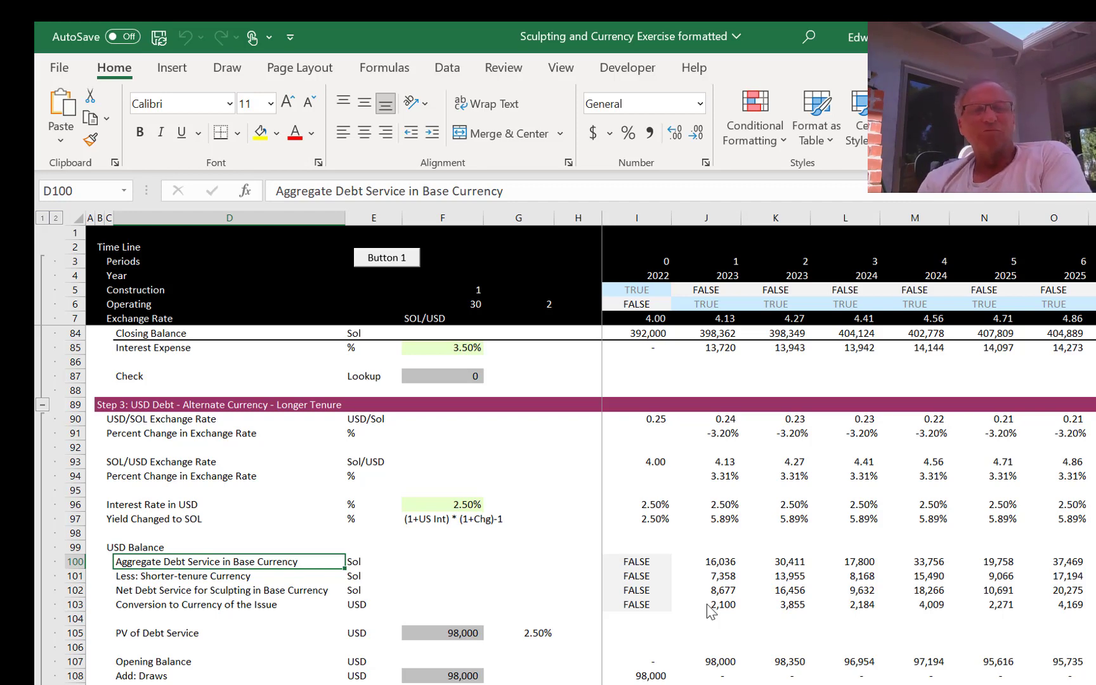
{"action": "key", "text": "Up"}
{"action": "key", "text": "Up"}
{"action": "key", "text": "Up"}
{"action": "key", "text": "Right"}
{"action": "key", "text": "Up"}
{"action": "key", "text": "Right"}
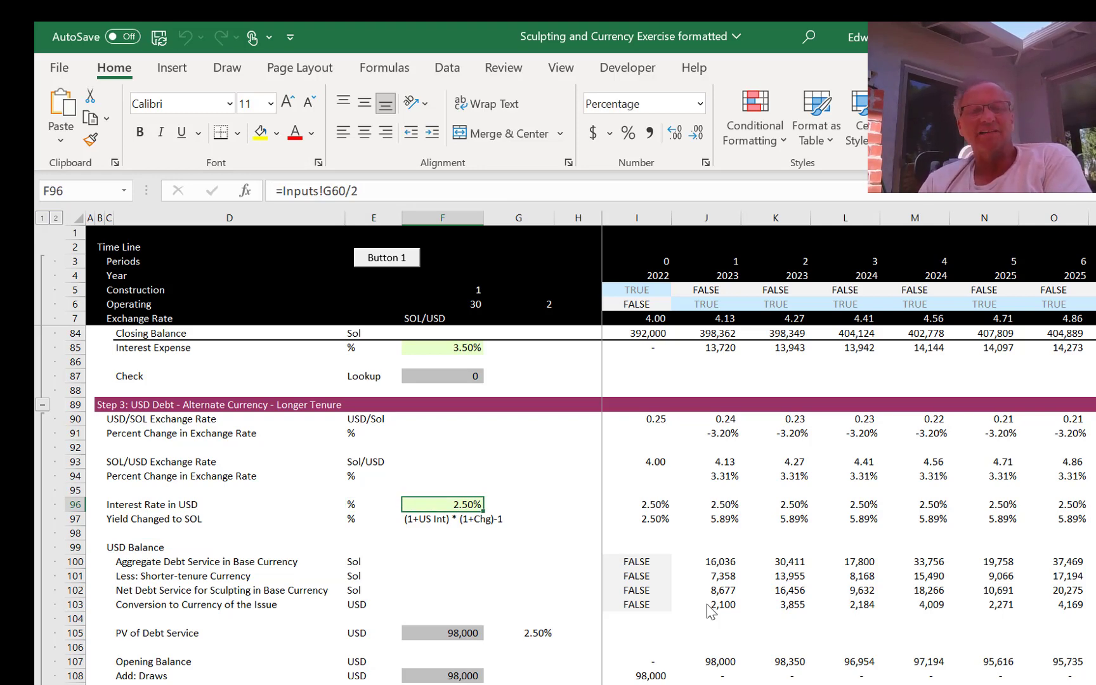
Step: Look over the short-tenure debt rows above Step 3 and return to the USD interest rate in F96
{"action": "key", "text": "Up"}
{"action": "key", "text": "Up"}
{"action": "key", "text": "Up"}
{"action": "key", "text": "Up"}
{"action": "key", "text": "Up"}
{"action": "key", "text": "Up"}
{"action": "key", "text": "Up"}
{"action": "key", "text": "Up"}
{"action": "key", "text": "Up"}
{"action": "key", "text": "Up"}
{"action": "key", "text": "Up"}
{"action": "key", "text": "Up"}
{"action": "key", "text": "Up"}
{"action": "key", "text": "Up"}
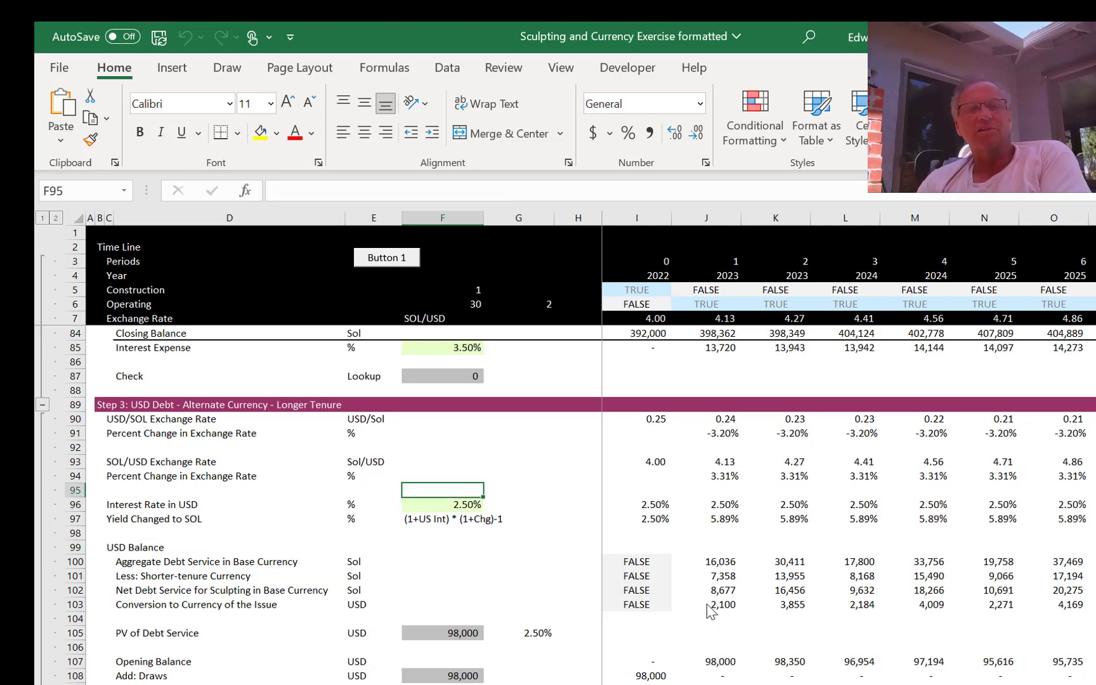
{"action": "key", "text": "Down"}
{"action": "key", "text": "Down"}
{"action": "key", "text": "Down"}
{"action": "key", "text": "Down"}
{"action": "key", "text": "Down"}
{"action": "key", "text": "Down"}
{"action": "key", "text": "Down"}
{"action": "key", "text": "Down"}
{"action": "key", "text": "Down"}
{"action": "key", "text": "Down"}
{"action": "key", "text": "Down"}
{"action": "key", "text": "Down"}
{"action": "key", "text": "Down"}
{"action": "key", "text": "Down"}
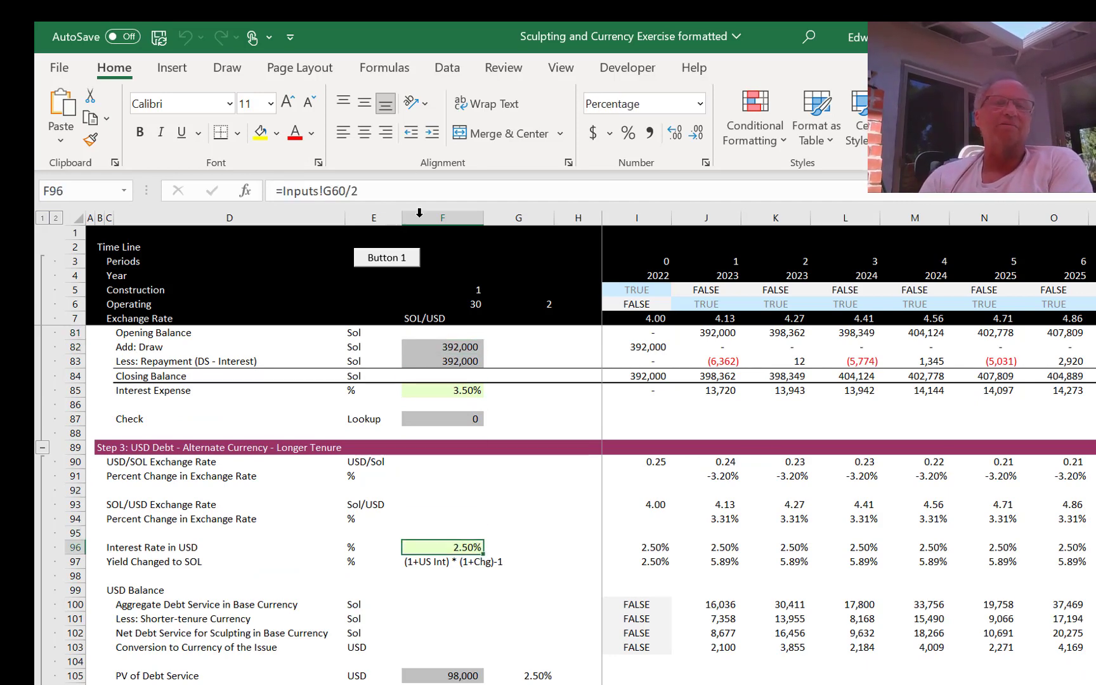
Step: Inspect the formula for Interest Rate for Issue in Base Currency in F74 of the short-tenure block
{"action": "key", "text": "Up"}
{"action": "key", "text": "Up"}
{"action": "key", "text": "Up"}
{"action": "key", "text": "Up"}
{"action": "key", "text": "Up"}
{"action": "key", "text": "Up"}
{"action": "key", "text": "Up"}
{"action": "key", "text": "Up"}
{"action": "key", "text": "Up"}
{"action": "key", "text": "Up"}
{"action": "key", "text": "Up"}
{"action": "key", "text": "Up"}
{"action": "key", "text": "Up"}
{"action": "key", "text": "Up"}
{"action": "key", "text": "Up"}
{"action": "key", "text": "Up"}
{"action": "key", "text": "Up"}
{"action": "key", "text": "Up"}
{"action": "key", "text": "Up"}
{"action": "key", "text": "Up"}
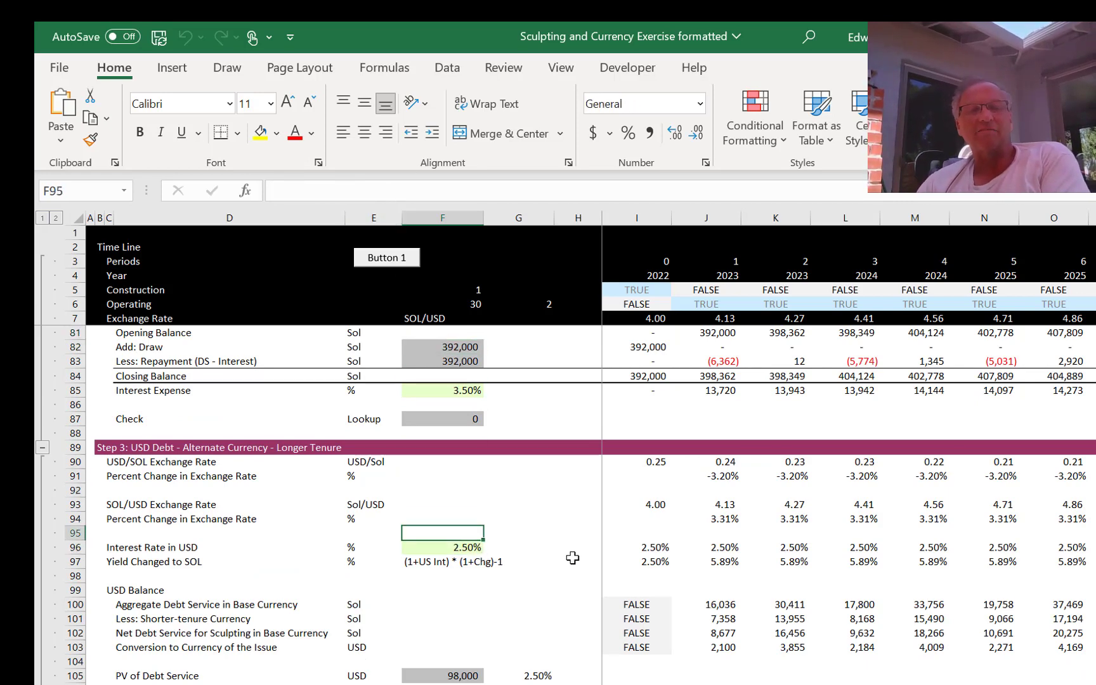
{"action": "key", "text": "Down"}
{"action": "key", "text": "Down"}
{"action": "key", "text": "Down"}
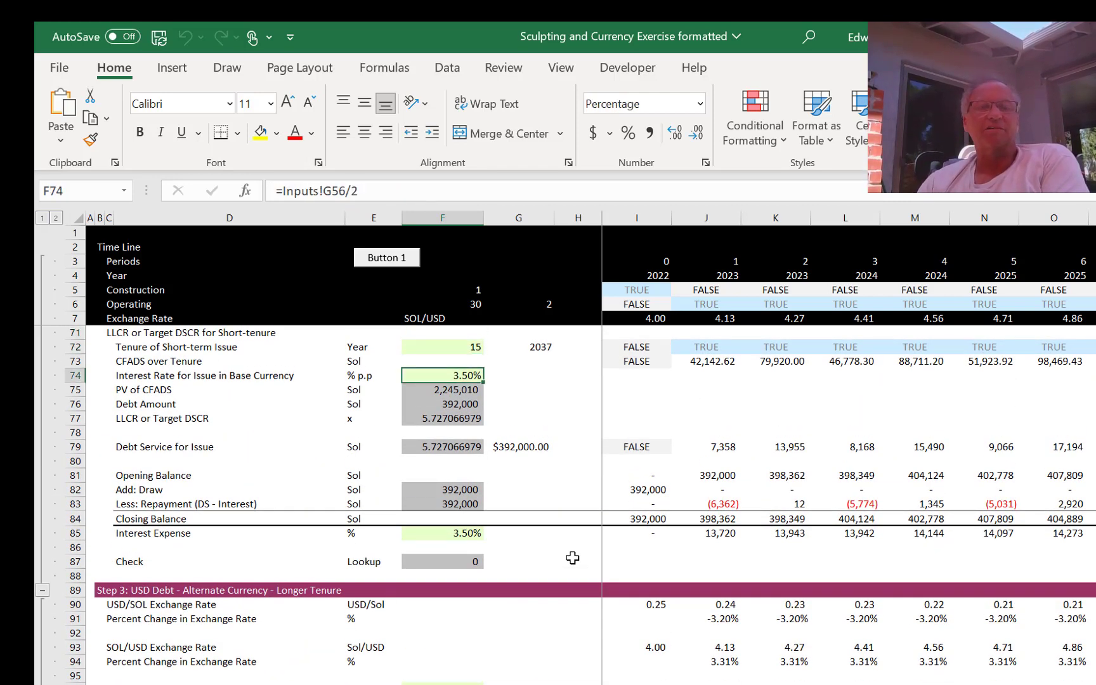
Step: Compare the base currency interest rate with the Interest Rate in USD formula in F96, passing the short-tenure draw in F82
{"action": "key", "text": "Down"}
{"action": "key", "text": "Down"}
{"action": "key", "text": "Down"}
{"action": "key", "text": "Down"}
{"action": "key", "text": "Down"}
{"action": "key", "text": "Down"}
{"action": "key", "text": "Down"}
{"action": "key", "text": "Down"}
{"action": "key", "text": "Down"}
{"action": "key", "text": "Down"}
{"action": "key", "text": "Down"}
{"action": "key", "text": "Down"}
{"action": "key", "text": "Down"}
{"action": "key", "text": "Down"}
{"action": "key", "text": "Down"}
{"action": "key", "text": "Down"}
{"action": "key", "text": "Down"}
{"action": "key", "text": "Down"}
{"action": "key", "text": "Down"}
{"action": "key", "text": "Down"}
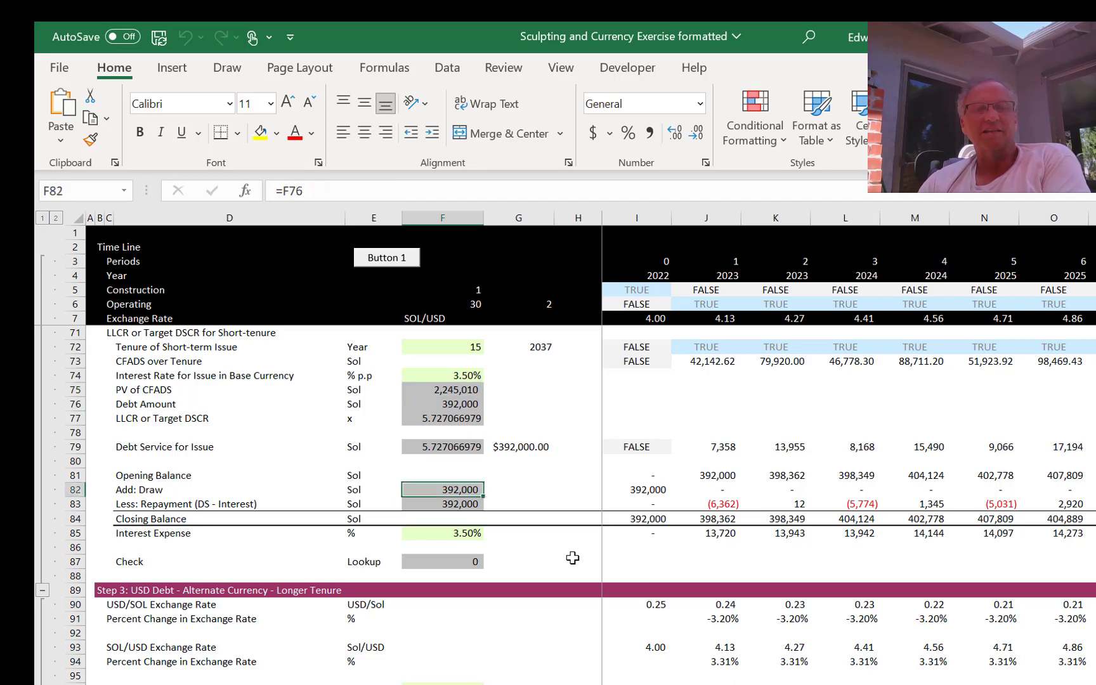
{"action": "key", "text": "Up"}
{"action": "key", "text": "Up"}
{"action": "key", "text": "Up"}
{"action": "key", "text": "Up"}
{"action": "key", "text": "Up"}
{"action": "key", "text": "Up"}
{"action": "key", "text": "Up"}
{"action": "key", "text": "Up"}
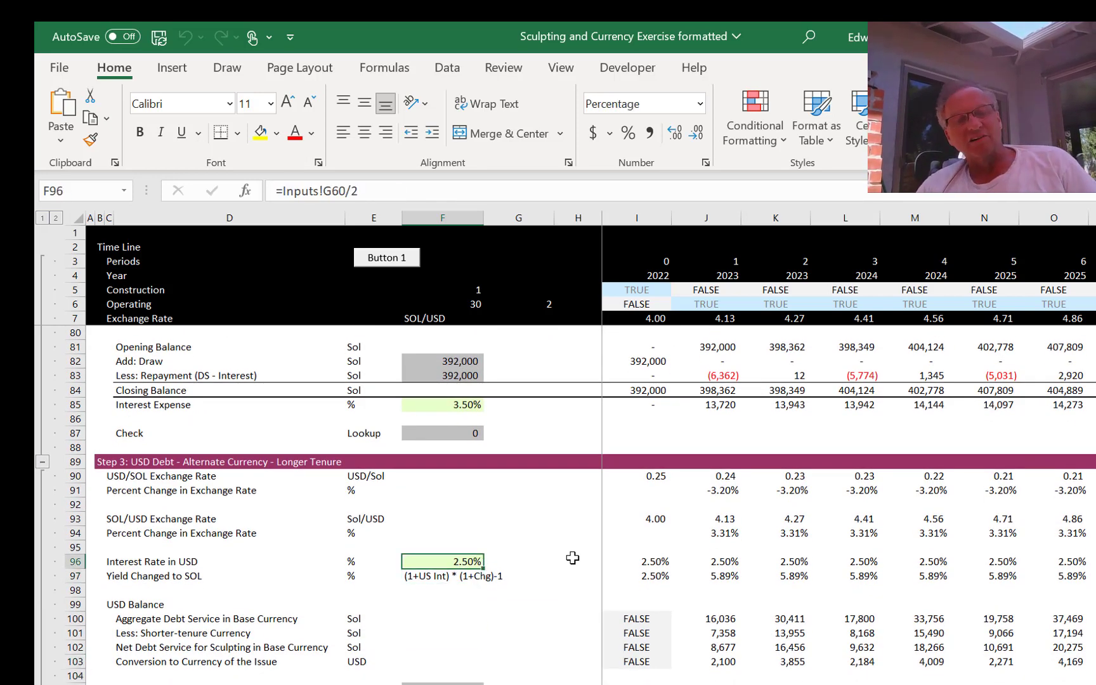
Step: Examine the financing interest rates on the Inputs sheet and the Sol Inflation - High assumption for 2023 in H33
{"action": "key", "text": "ctrl+Page_Up"}
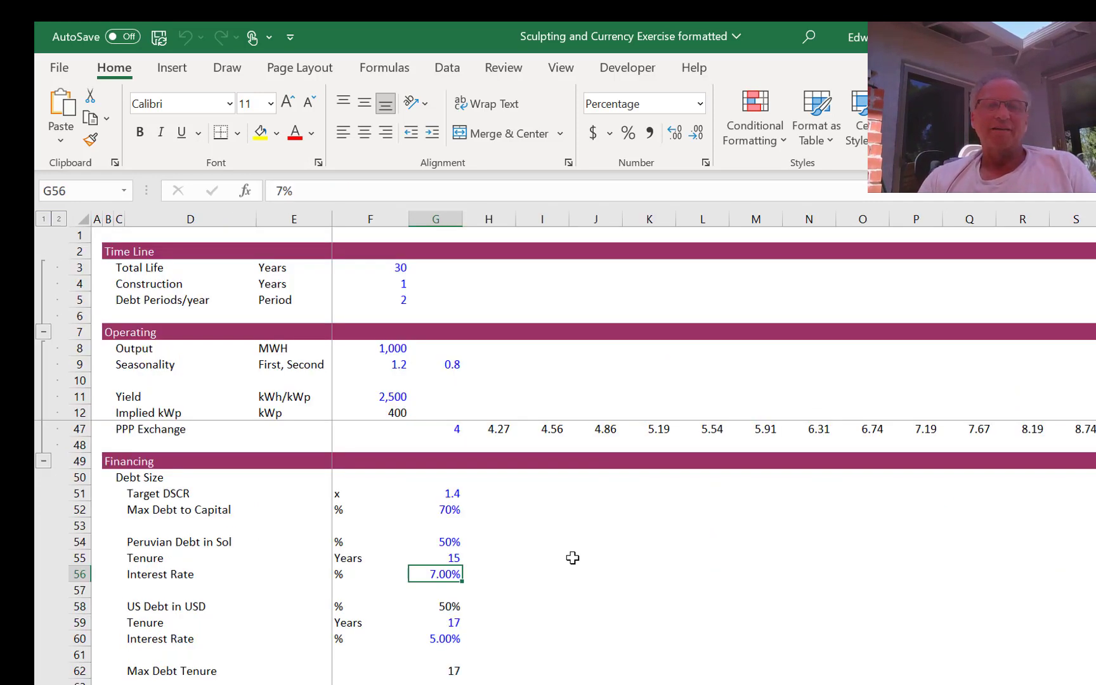
{"action": "key", "text": "Up"}
{"action": "key", "text": "Up"}
{"action": "key", "text": "Up"}
{"action": "key", "text": "Up"}
{"action": "key", "text": "Up"}
{"action": "key", "text": "Up"}
{"action": "key", "text": "Up"}
{"action": "key", "text": "Up"}
{"action": "key", "text": "Up"}
{"action": "key", "text": "Up"}
{"action": "key", "text": "Up"}
{"action": "key", "text": "Up"}
{"action": "key", "text": "Up"}
{"action": "key", "text": "Up"}
{"action": "key", "text": "Up"}
{"action": "key", "text": "Up"}
{"action": "key", "text": "Up"}
{"action": "key", "text": "Up"}
{"action": "key", "text": "Up"}
{"action": "key", "text": "Up"}
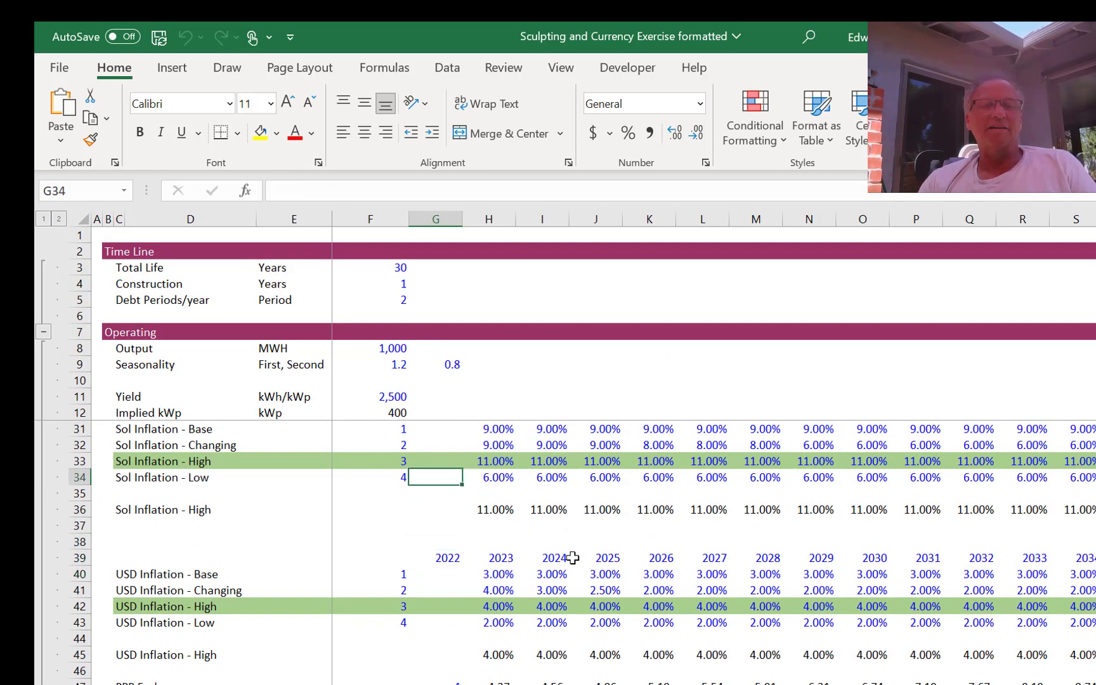
{"action": "key", "text": "Up"}
{"action": "key", "text": "Right"}
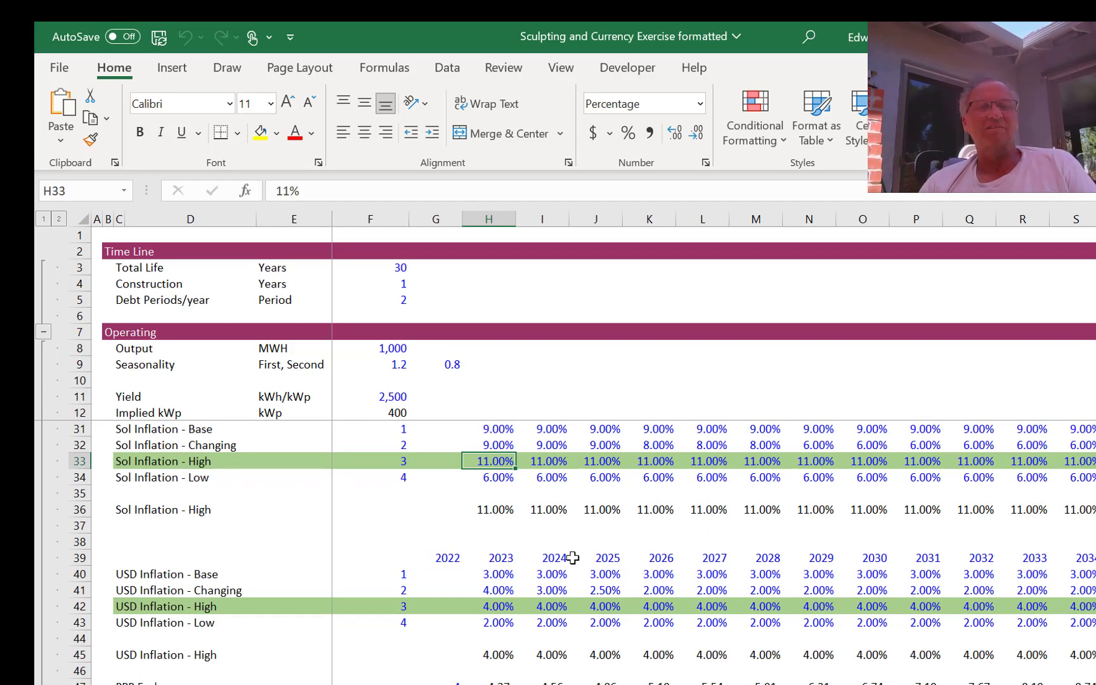
Step: Look across the yearly Sol Inflation - High assumptions in row 33 and return to the 2023 value in H33
{"action": "key", "text": "Right"}
{"action": "key", "text": "Right"}
{"action": "key", "text": "Right"}
{"action": "key", "text": "Right"}
{"action": "key", "text": "Right"}
{"action": "key", "text": "Right"}
{"action": "key", "text": "Right"}
{"action": "key", "text": "Right"}
{"action": "key", "text": "Right"}
{"action": "key", "text": "Right"}
{"action": "key", "text": "Right"}
{"action": "key", "text": "Right"}
{"action": "key", "text": "Right"}
{"action": "key", "text": "Right"}
{"action": "key", "text": "Right"}
{"action": "key", "text": "Right"}
{"action": "key", "text": "Right"}
{"action": "key", "text": "Right"}
{"action": "key", "text": "Right"}
{"action": "key", "text": "Right"}
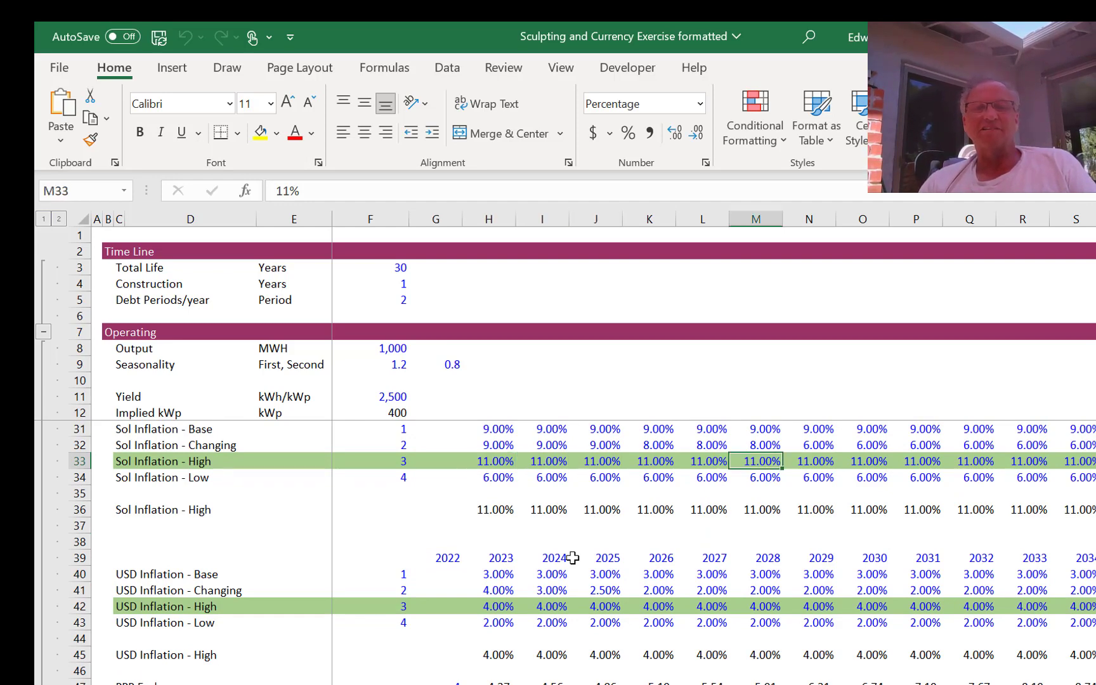
{"action": "key", "text": "Left"}
{"action": "key", "text": "Left"}
{"action": "key", "text": "Left"}
{"action": "key", "text": "Left"}
{"action": "key", "text": "Left"}
{"action": "key", "text": "Left"}
{"action": "key", "text": "Left"}
{"action": "key", "text": "Left"}
{"action": "key", "text": "Left"}
{"action": "key", "text": "Left"}
{"action": "key", "text": "Left"}
{"action": "key", "text": "Left"}
{"action": "key", "text": "Left"}
{"action": "key", "text": "Left"}
{"action": "key", "text": "Left"}
{"action": "key", "text": "Left"}
{"action": "key", "text": "Left"}
{"action": "key", "text": "Left"}
{"action": "key", "text": "Left"}
{"action": "key", "text": "Left"}
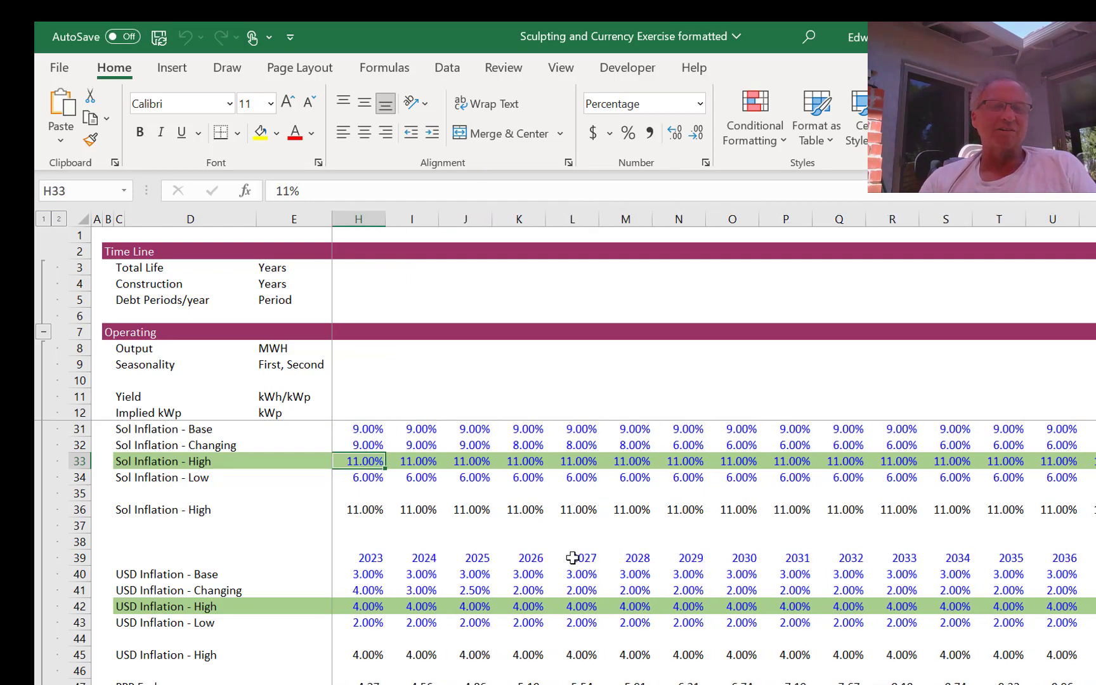
Step: Look over the Macro Economic block on the Inputs sheet, from the Sol inflation cases to the USD inflation cases and PPP Exchange
{"action": "key", "text": "Up"}
{"action": "key", "text": "Up"}
{"action": "key", "text": "Up"}
{"action": "key", "text": "Up"}
{"action": "key", "text": "Up"}
{"action": "key", "text": "Up"}
{"action": "key", "text": "Up"}
{"action": "key", "text": "Up"}
{"action": "key", "text": "Up"}
{"action": "key", "text": "Up"}
{"action": "key", "text": "Up"}
{"action": "key", "text": "Down"}
{"action": "key", "text": "Down"}
{"action": "key", "text": "Down"}
{"action": "key", "text": "Down"}
{"action": "key", "text": "Down"}
{"action": "key", "text": "Down"}
{"action": "key", "text": "Down"}
{"action": "key", "text": "Down"}
{"action": "key", "text": "Down"}
{"action": "key", "text": "Down"}
{"action": "key", "text": "Down"}
{"action": "key", "text": "Down"}
{"action": "key", "text": "Down"}
{"action": "key", "text": "Down"}
{"action": "key", "text": "Down"}
{"action": "key", "text": "Down"}
{"action": "key", "text": "Down"}
{"action": "key", "text": "Down"}
{"action": "key", "text": "Down"}
{"action": "key", "text": "Down"}
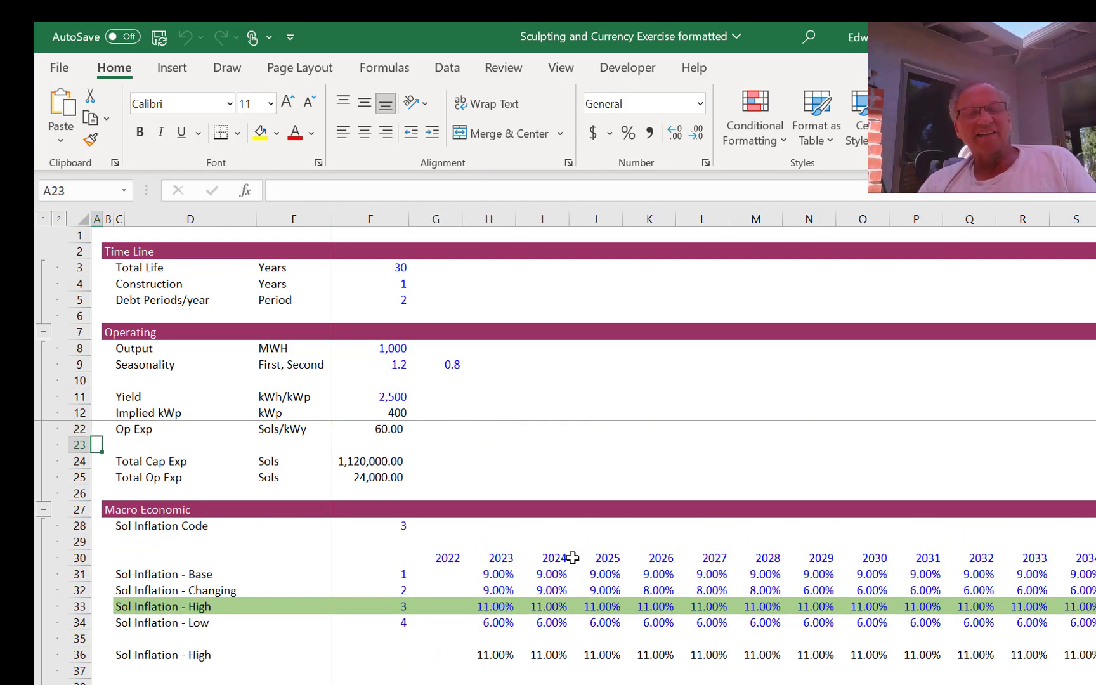
{"action": "key", "text": "Down"}
{"action": "key", "text": "Down"}
{"action": "key", "text": "Down"}
{"action": "key", "text": "Down"}
{"action": "key", "text": "Down"}
{"action": "key", "text": "Down"}
{"action": "key", "text": "Down"}
{"action": "key", "text": "Up"}
{"action": "key", "text": "Up"}
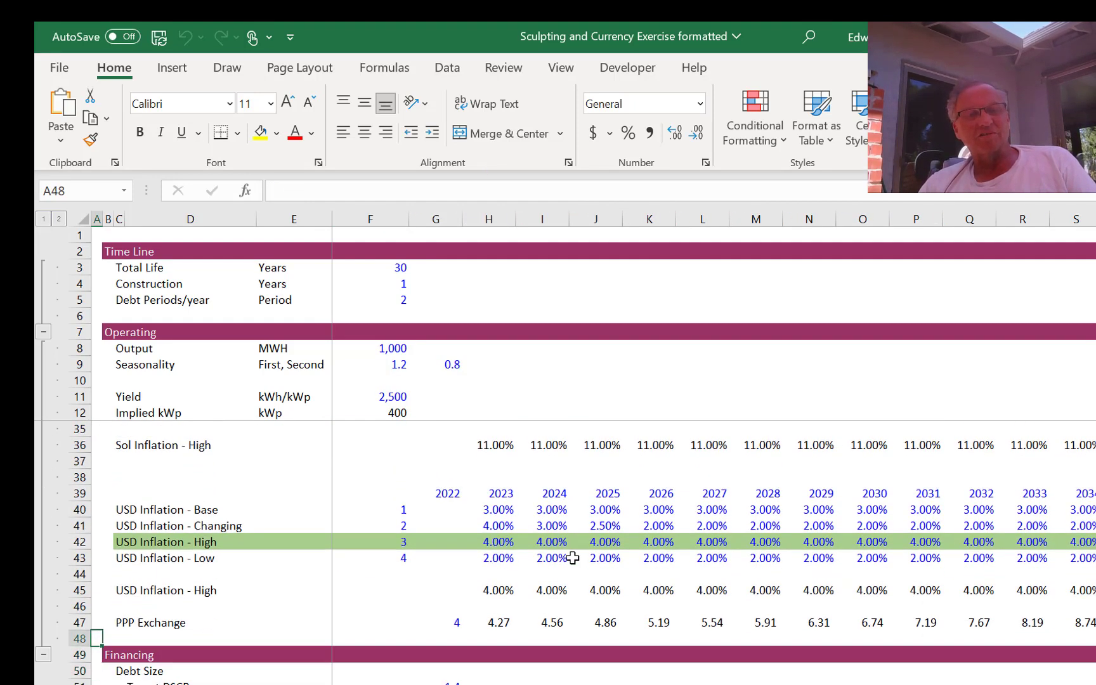
Step: Return to the Model sheet and look over the rows from the USD interest rate in F96 up to Debt Percent in F68
{"action": "key", "text": "ctrl+Page_Down"}
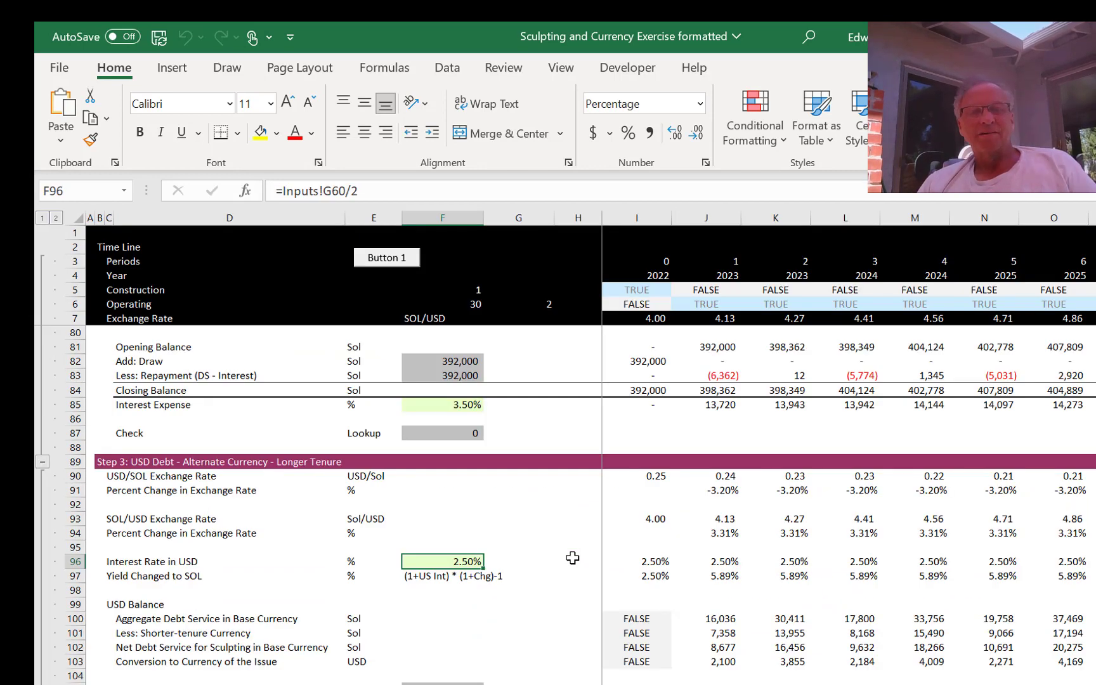
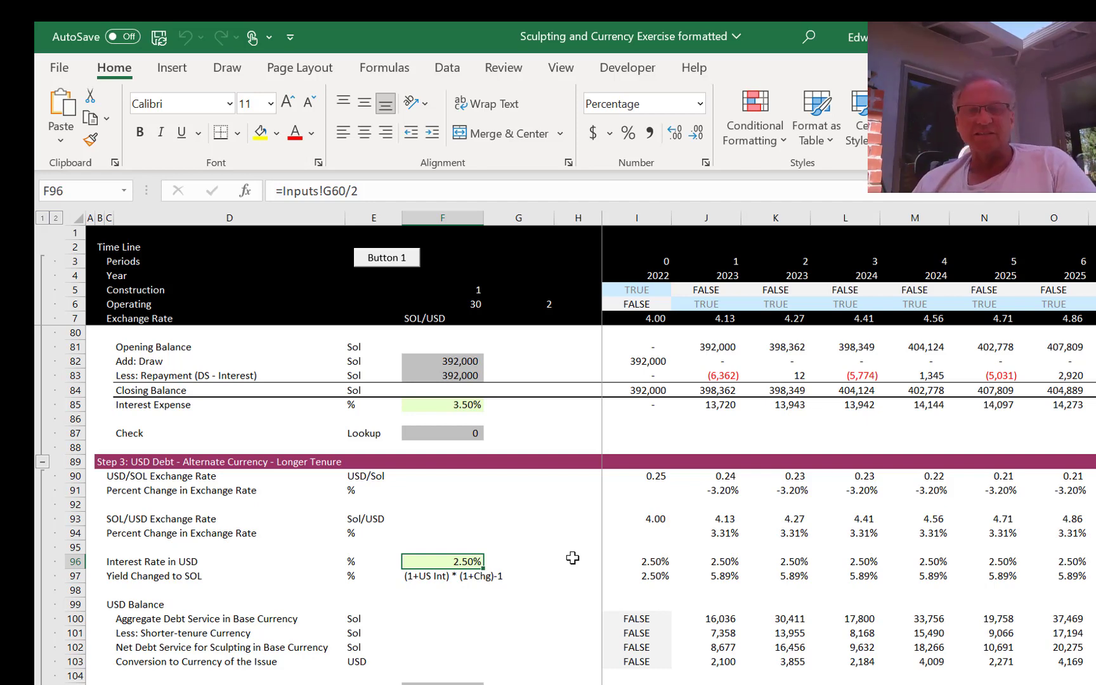
{"action": "key", "text": "Up"}
{"action": "key", "text": "Up"}
{"action": "key", "text": "Up"}
{"action": "key", "text": "Up"}
{"action": "key", "text": "Up"}
{"action": "key", "text": "Up"}
{"action": "key", "text": "Up"}
{"action": "key", "text": "Up"}
{"action": "key", "text": "Up"}
{"action": "key", "text": "Up"}
{"action": "key", "text": "Up"}
{"action": "key", "text": "Up"}
{"action": "key", "text": "Up"}
{"action": "key", "text": "Up"}
{"action": "key", "text": "Up"}
{"action": "key", "text": "Up"}
{"action": "key", "text": "Up"}
{"action": "key", "text": "Up"}
{"action": "key", "text": "Up"}
{"action": "key", "text": "Up"}
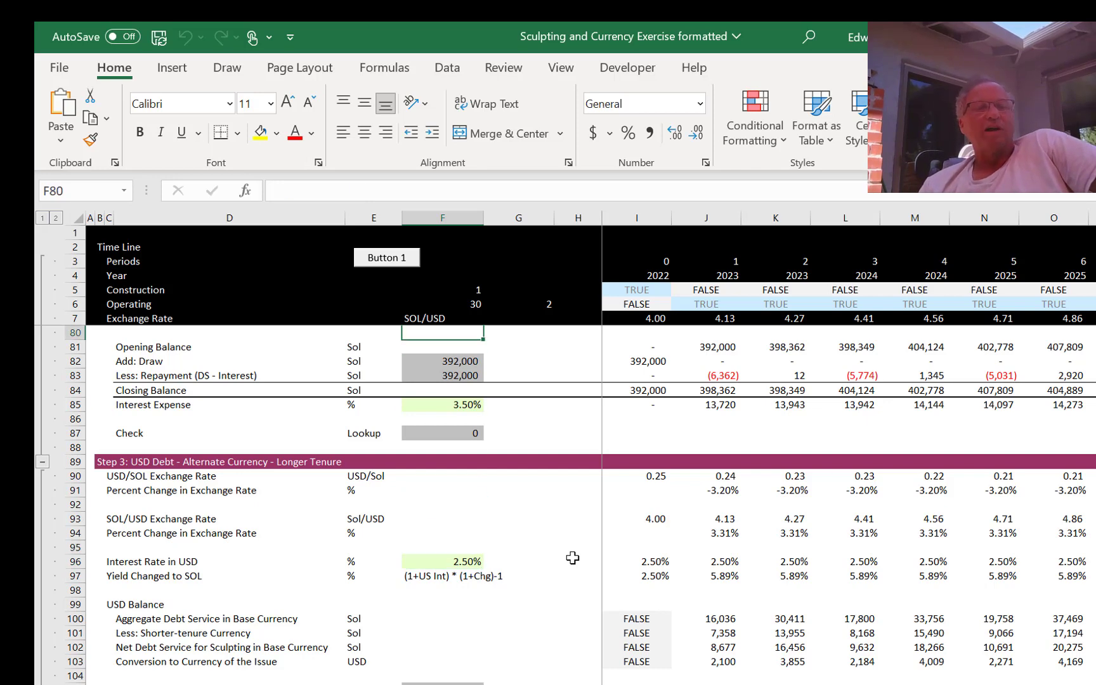
{"action": "key", "text": "Up"}
{"action": "key", "text": "Up"}
{"action": "key", "text": "Up"}
{"action": "key", "text": "Up"}
{"action": "key", "text": "Up"}
{"action": "key", "text": "Up"}
{"action": "key", "text": "Down"}
{"action": "key", "text": "Down"}
{"action": "key", "text": "Down"}
{"action": "key", "text": "Down"}
{"action": "key", "text": "Down"}
{"action": "key", "text": "Down"}
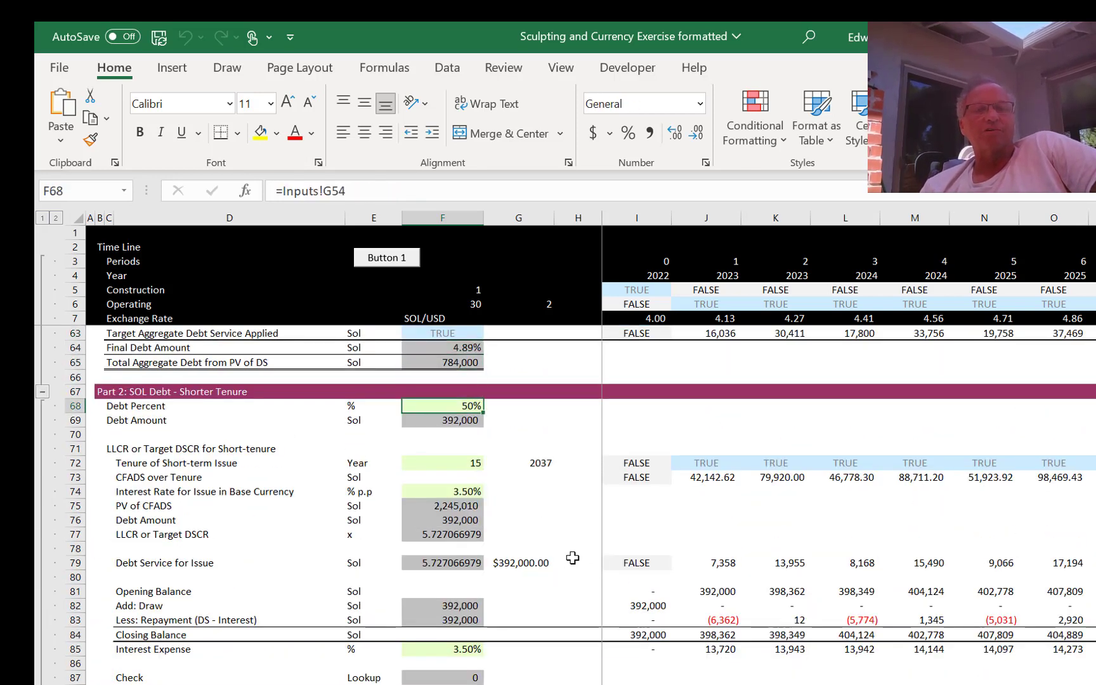
{"action": "key", "text": "Up"}
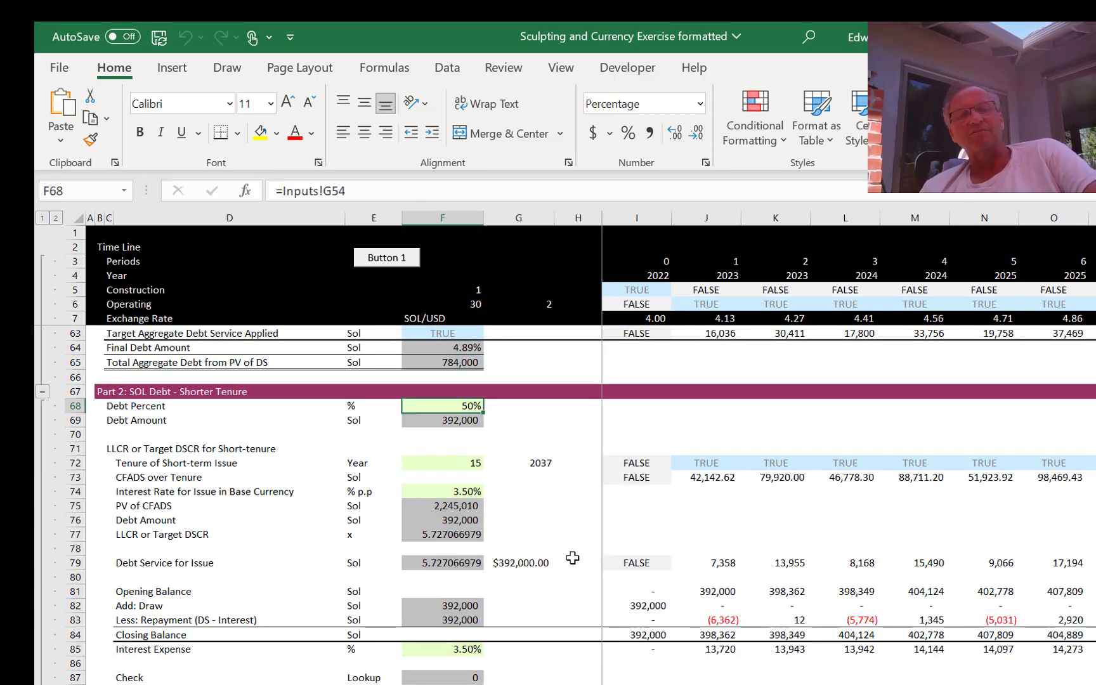
Step: Inspect the Debt Amount formula in F69 of the SOL Debt - Shorter Tenure section, leaving it unedited
{"action": "key", "text": "Down"}
{"action": "key", "text": "F2"}
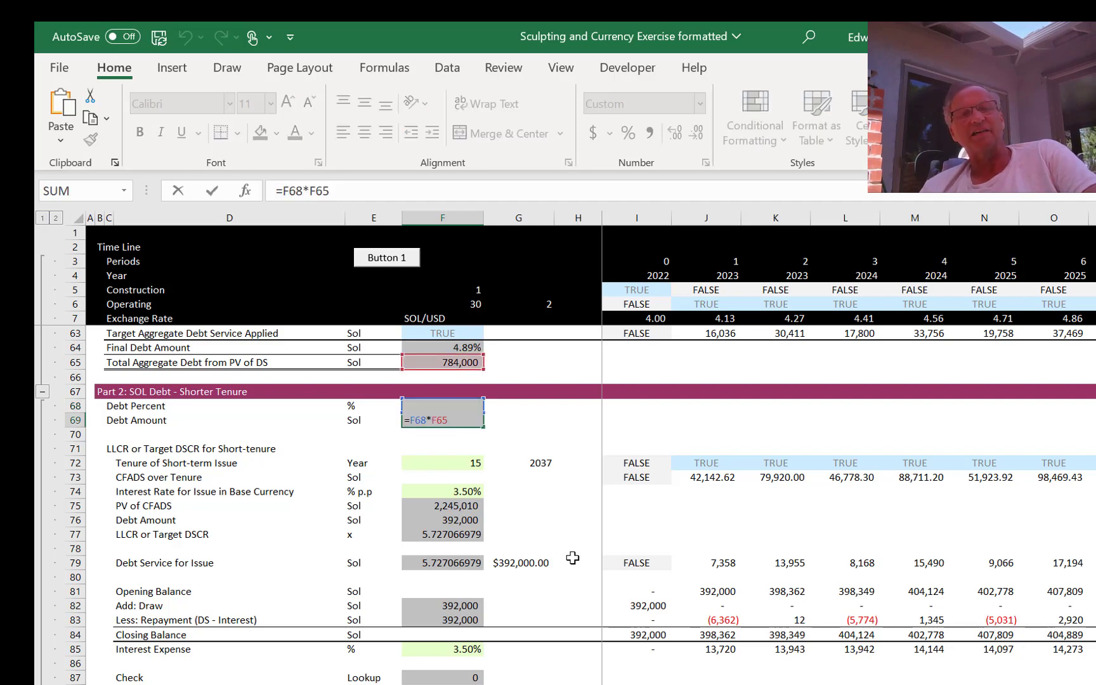
{"action": "key", "text": "Escape"}
Step: Examine the target debt service rows above Part 2 and the NPV formula for Total Aggregate Debt in F65
{"action": "key", "text": "Up"}
{"action": "key", "text": "Up"}
{"action": "key", "text": "Up"}
{"action": "key", "text": "Up"}
{"action": "key", "text": "Up"}
{"action": "key", "text": "Up"}
{"action": "key", "text": "Up"}
{"action": "key", "text": "Up"}
{"action": "key", "text": "Up"}
{"action": "key", "text": "Up"}
{"action": "key", "text": "Up"}
{"action": "key", "text": "Up"}
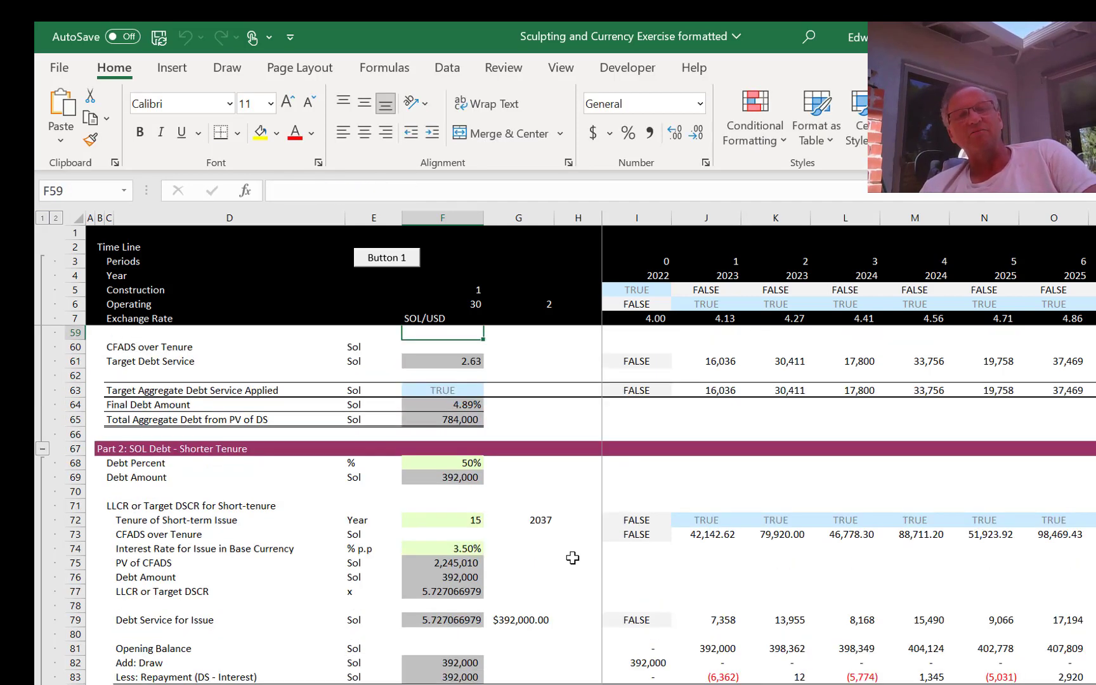
{"action": "key", "text": "Down"}
{"action": "key", "text": "Down"}
{"action": "key", "text": "Down"}
{"action": "key", "text": "Down"}
{"action": "key", "text": "Down"}
{"action": "key", "text": "Down"}
{"action": "key", "text": "Down"}
{"action": "key", "text": "Down"}
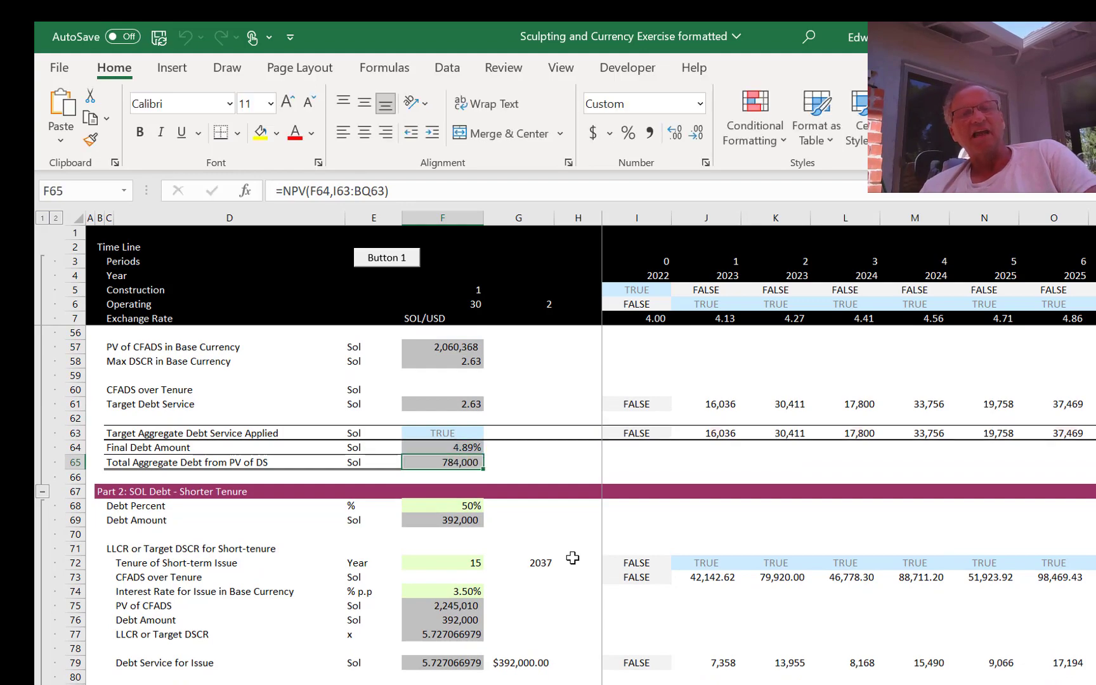
Step: Trace how the Debt Amount in F69 draws on Debt Percent in F68 and Total Aggregate Debt in F65
{"action": "key", "text": "Up"}
{"action": "key", "text": "Down"}
{"action": "key", "text": "Down"}
{"action": "key", "text": "Down"}
{"action": "key", "text": "Down"}
{"action": "key", "text": "Down"}
{"action": "key", "text": "F2"}
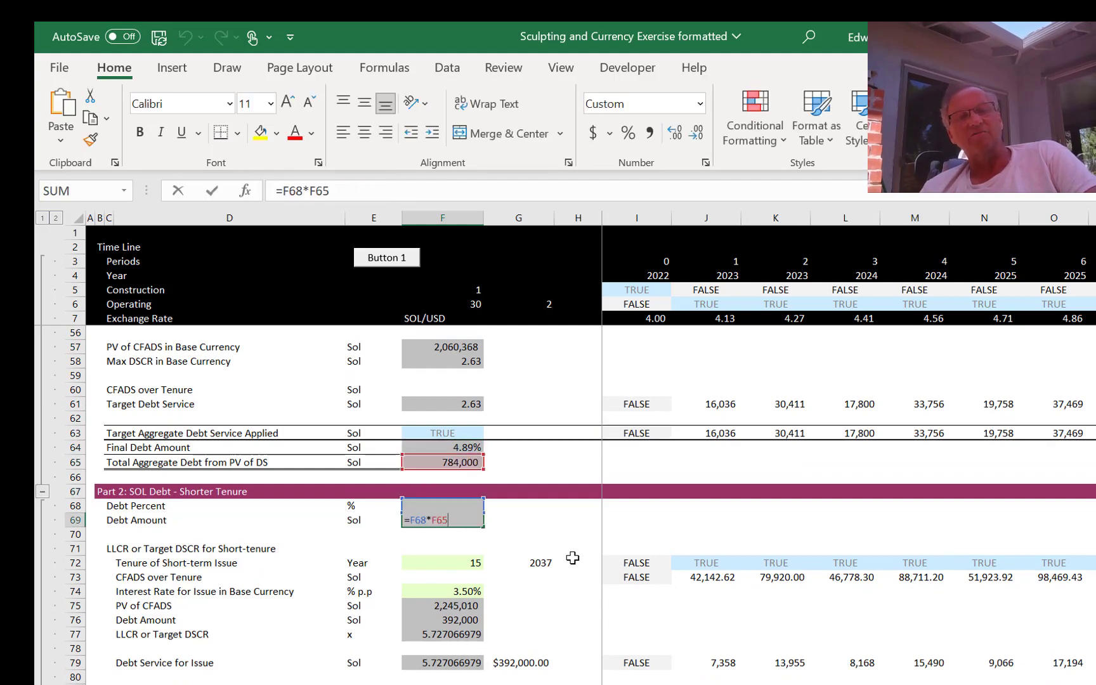
Step: Close the Debt Amount formula in F69 and look over the SOL Debt - Shorter Tenure rows to the Check in F87
{"action": "key", "text": "Return"}
{"action": "key", "text": "Down"}
{"action": "key", "text": "Down"}
{"action": "key", "text": "Down"}
{"action": "key", "text": "Down"}
{"action": "key", "text": "Down"}
{"action": "key", "text": "Down"}
{"action": "key", "text": "Down"}
{"action": "key", "text": "Down"}
{"action": "key", "text": "Down"}
{"action": "key", "text": "Down"}
{"action": "key", "text": "Down"}
{"action": "key", "text": "Down"}
{"action": "key", "text": "Down"}
{"action": "key", "text": "Down"}
{"action": "key", "text": "Down"}
{"action": "key", "text": "Down"}
{"action": "key", "text": "Down"}
{"action": "key", "text": "Down"}
{"action": "key", "text": "Down"}
{"action": "key", "text": "Down"}
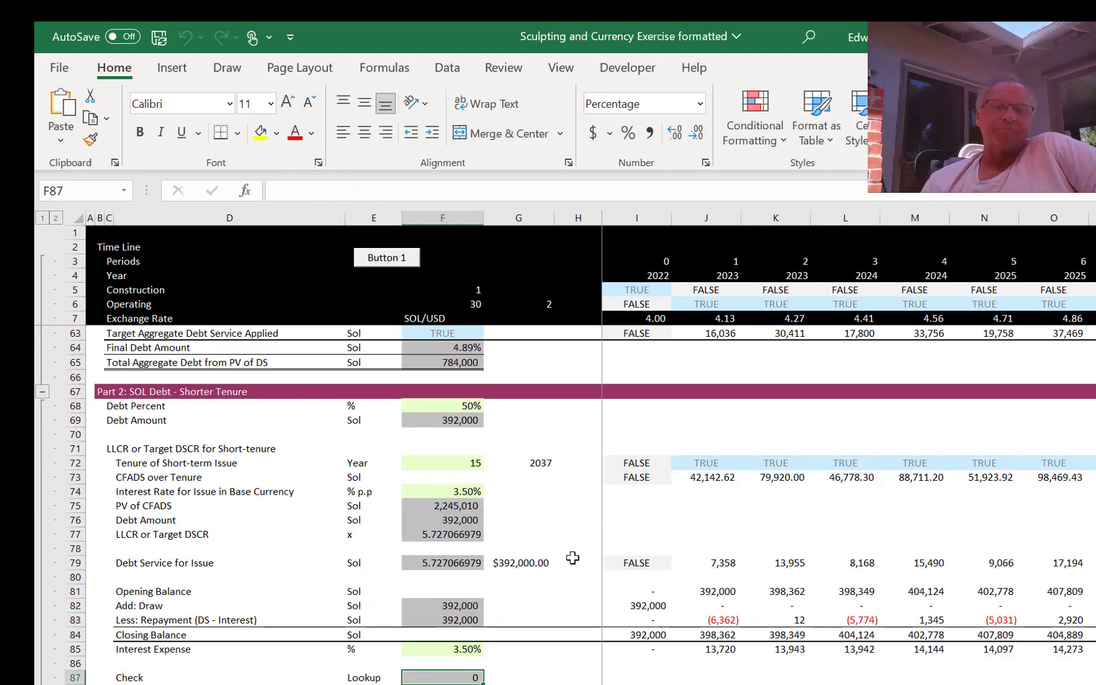
Step: Look over the USD Debt - Alternate Currency section from the exchange rates to the SOL Balance draws in row 117
{"action": "key", "text": "Down"}
{"action": "key", "text": "Down"}
{"action": "key", "text": "Down"}
{"action": "key", "text": "Down"}
{"action": "key", "text": "Down"}
{"action": "key", "text": "Down"}
{"action": "key", "text": "Down"}
{"action": "key", "text": "Down"}
{"action": "key", "text": "Down"}
{"action": "key", "text": "Down"}
{"action": "key", "text": "Down"}
{"action": "key", "text": "Down"}
{"action": "key", "text": "Down"}
{"action": "key", "text": "Down"}
{"action": "key", "text": "Down"}
{"action": "key", "text": "Down"}
{"action": "key", "text": "Down"}
{"action": "key", "text": "Down"}
{"action": "key", "text": "Down"}
{"action": "key", "text": "Down"}
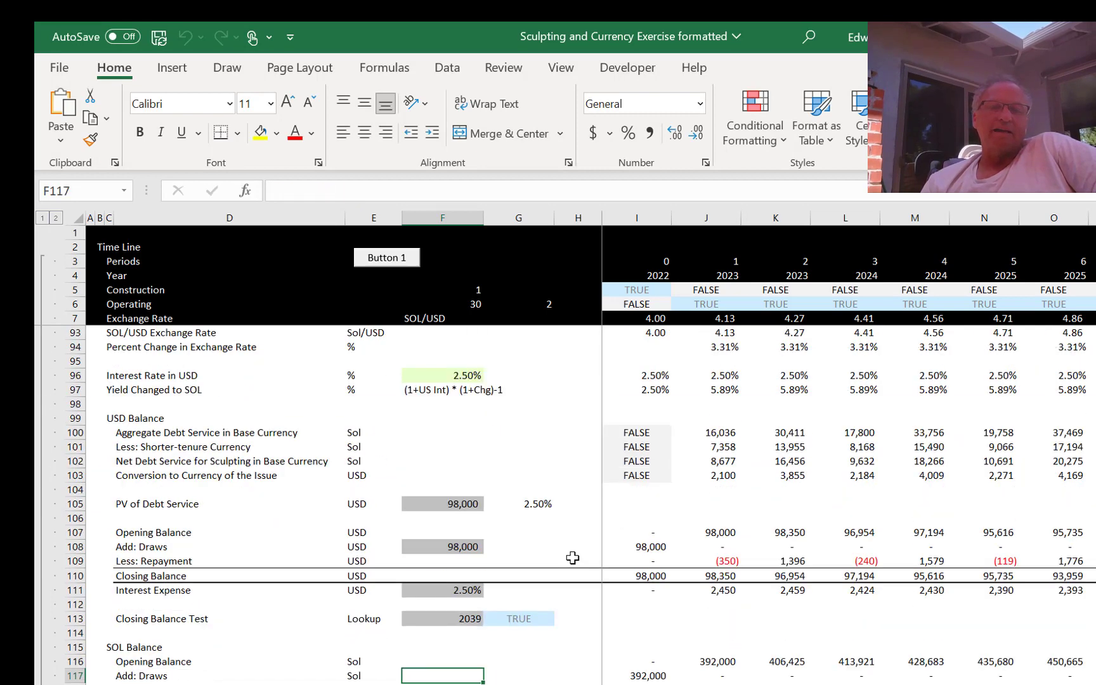
Step: Review the USD Balance rows back up to the SOL/USD Exchange Rate in row 93
{"action": "key", "text": "Up"}
{"action": "key", "text": "Up"}
{"action": "key", "text": "Up"}
{"action": "key", "text": "Up"}
{"action": "key", "text": "Up"}
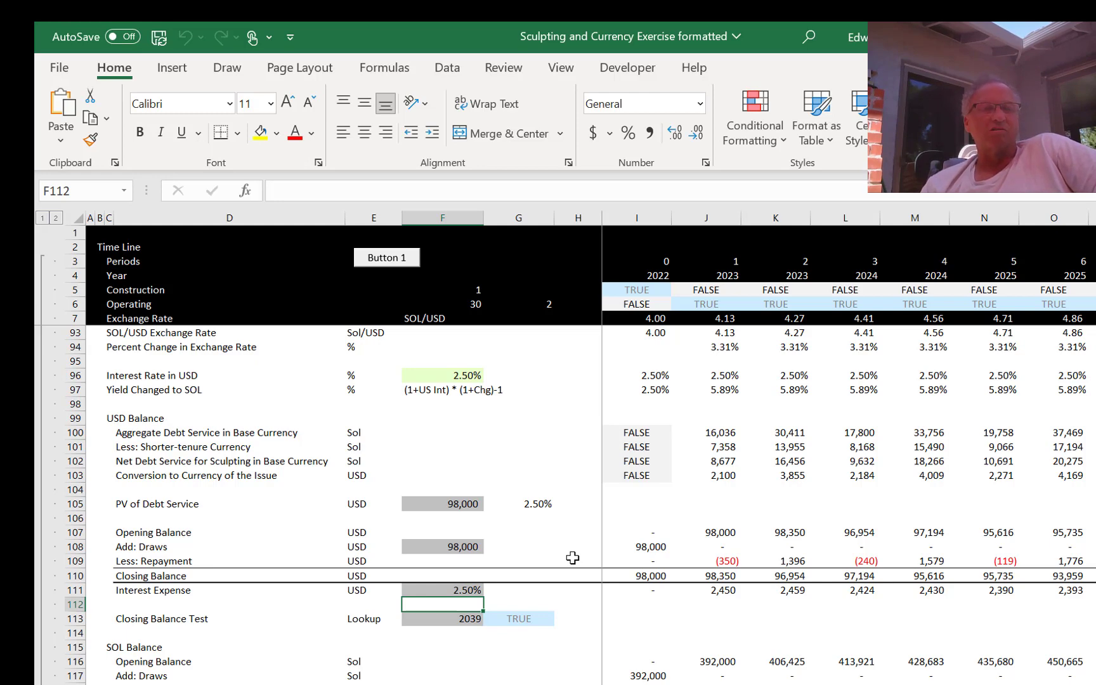
{"action": "key", "text": "Up"}
{"action": "key", "text": "Up"}
{"action": "key", "text": "Up"}
{"action": "key", "text": "Up"}
{"action": "key", "text": "Up"}
{"action": "key", "text": "Up"}
{"action": "key", "text": "Up"}
{"action": "key", "text": "Up"}
{"action": "key", "text": "Up"}
{"action": "key", "text": "Up"}
{"action": "key", "text": "Up"}
{"action": "key", "text": "Up"}
{"action": "key", "text": "Up"}
{"action": "key", "text": "Up"}
{"action": "key", "text": "Up"}
{"action": "key", "text": "Up"}
{"action": "key", "text": "Up"}
{"action": "key", "text": "Up"}
{"action": "key", "text": "Up"}
{"action": "key", "text": "Up"}
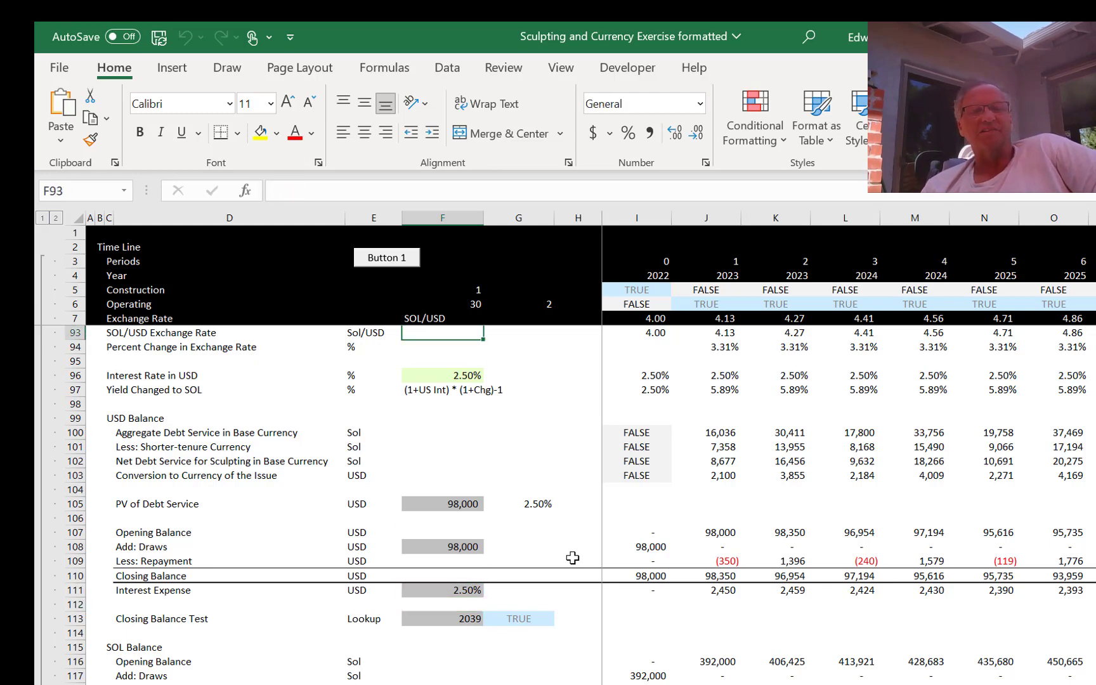
Step: Examine the Yield Changed to SOL row, from the formula note in F97 to the period formulas in J97 and K97
{"action": "key", "text": "Down"}
{"action": "key", "text": "Down"}
{"action": "key", "text": "Down"}
{"action": "key", "text": "Down"}
{"action": "key", "text": "Down"}
{"action": "key", "text": "Down"}
{"action": "key", "text": "Down"}
{"action": "key", "text": "Down"}
{"action": "key", "text": "Down"}
{"action": "key", "text": "Down"}
{"action": "key", "text": "Down"}
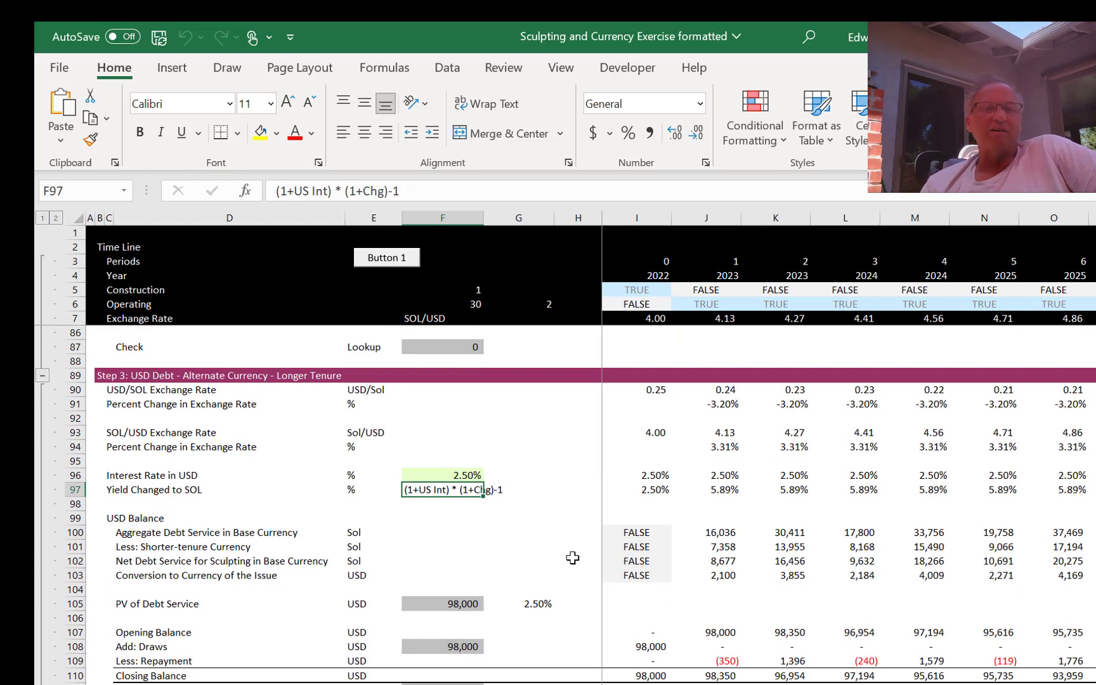
{"action": "key", "text": "Left"}
{"action": "key", "text": "Right"}
{"action": "key", "text": "Right"}
{"action": "key", "text": "Right"}
{"action": "key", "text": "Right"}
{"action": "key", "text": "Right"}
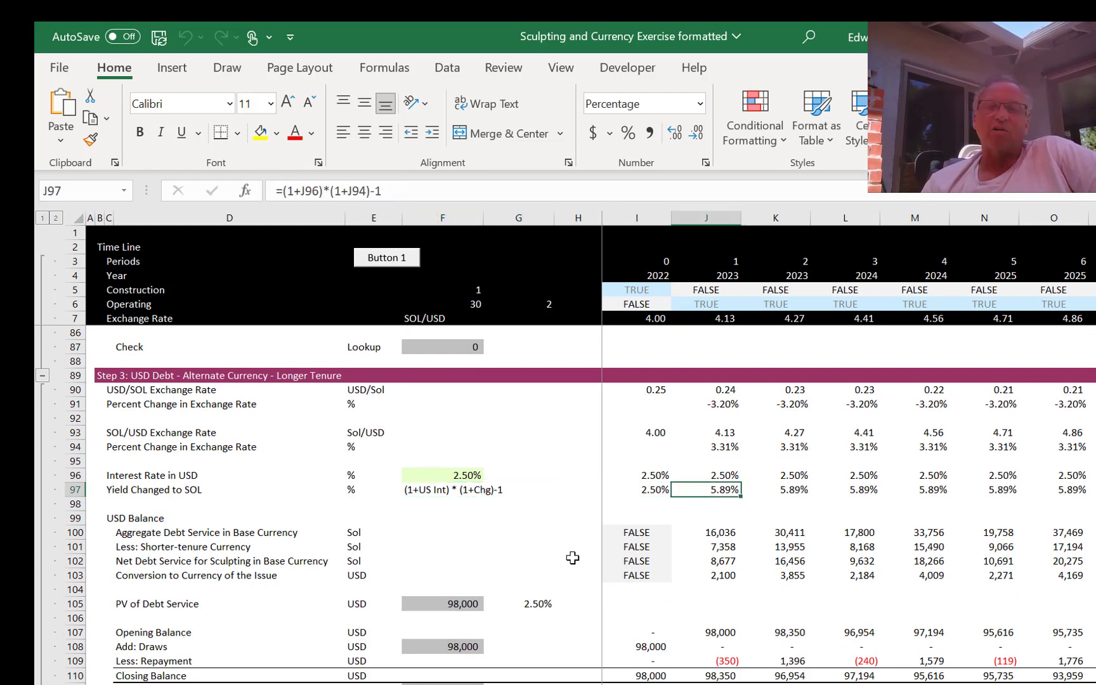
{"action": "key", "text": "Right"}
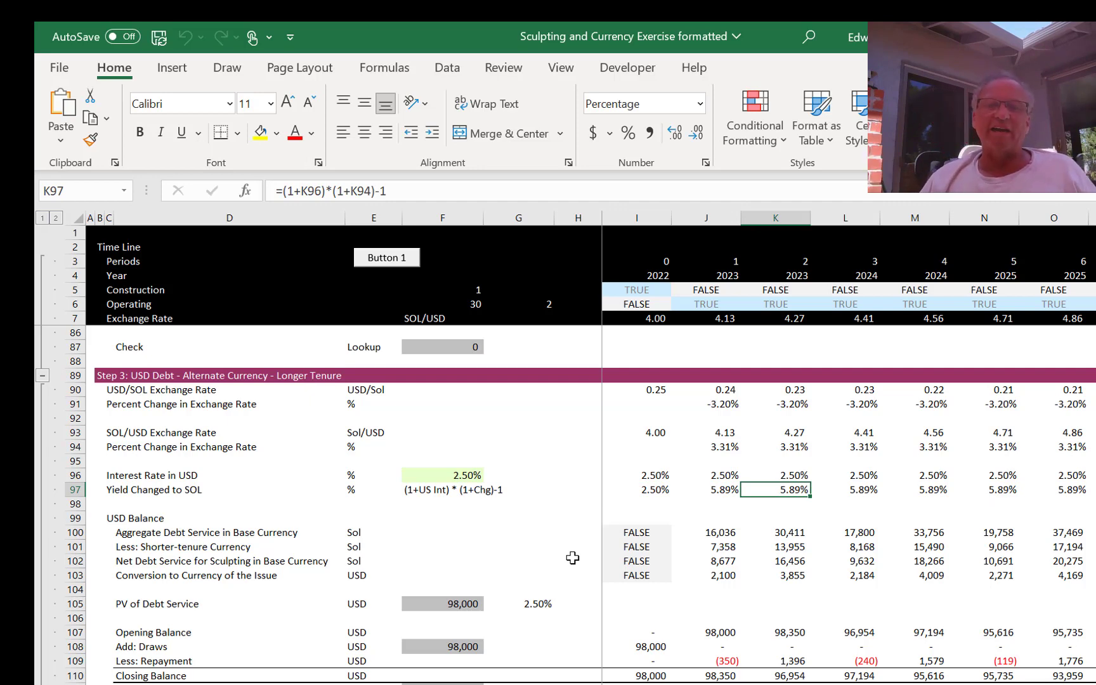
Step: Trace how the Yield Changed to SOL formula in J97 combines the USD interest rate and the exchange rate change
{"action": "key", "text": "Left"}
{"action": "key", "text": "Left"}
{"action": "key", "text": "Left"}
{"action": "key", "text": "Right"}
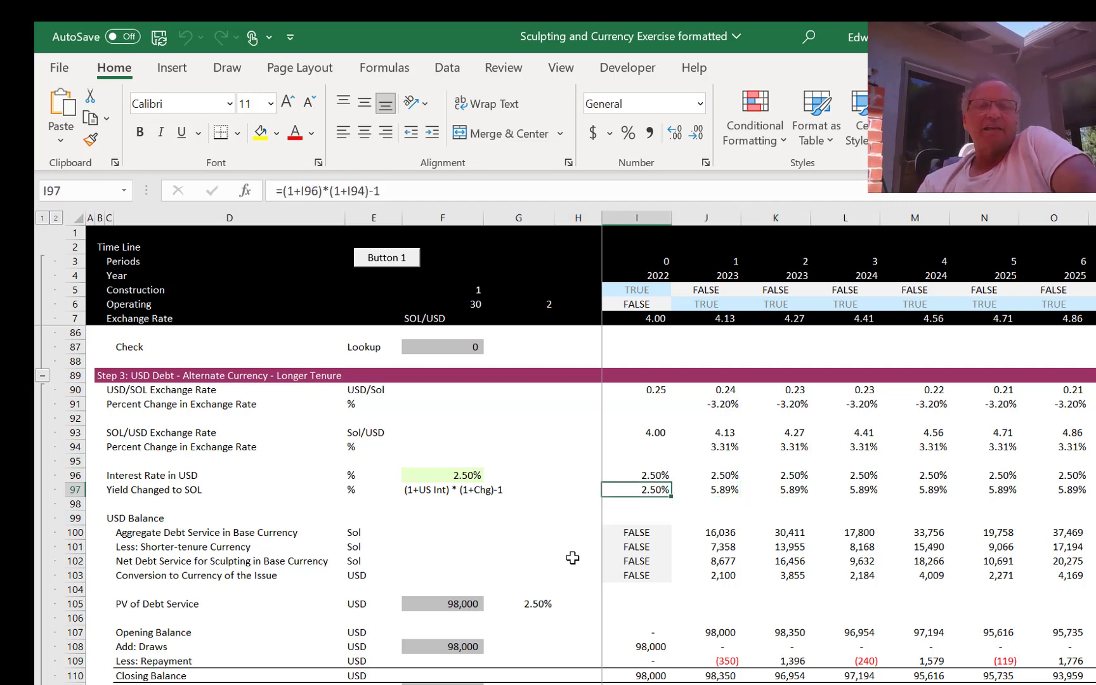
{"action": "key", "text": "Right"}
{"action": "key", "text": "F2"}
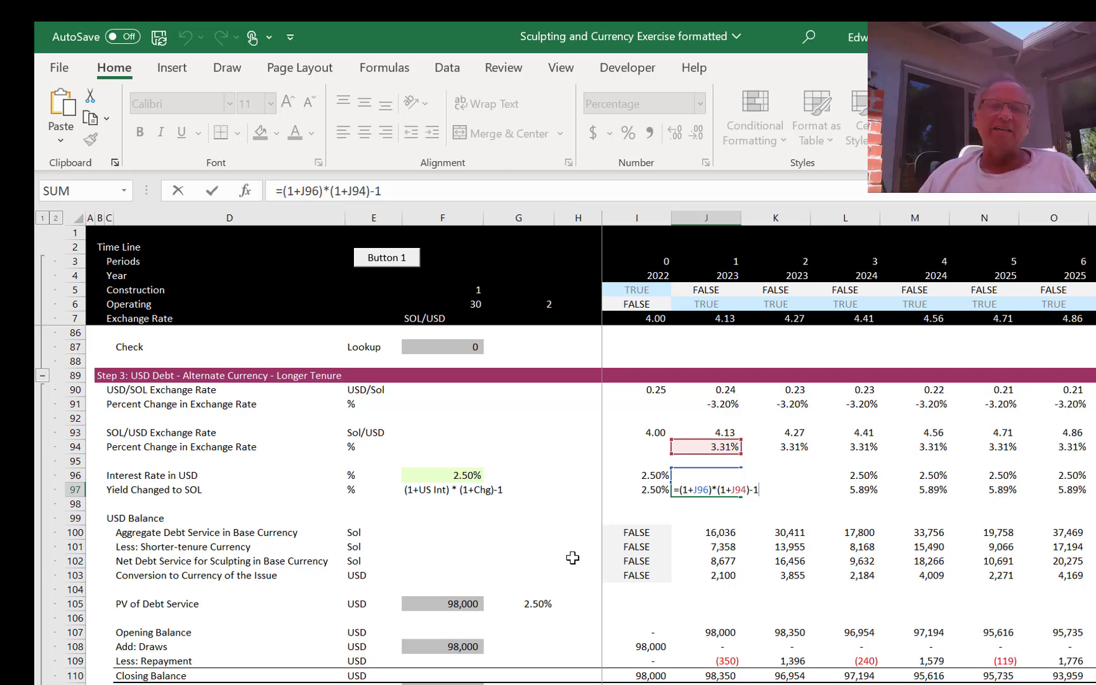
Step: Inspect the Exchange Rate formula in J7 and the inflation lookup in the Macro-economic section's USD Inflation row
{"action": "key", "text": "Escape"}
{"action": "key", "text": "Up"}
{"action": "key", "text": "Up"}
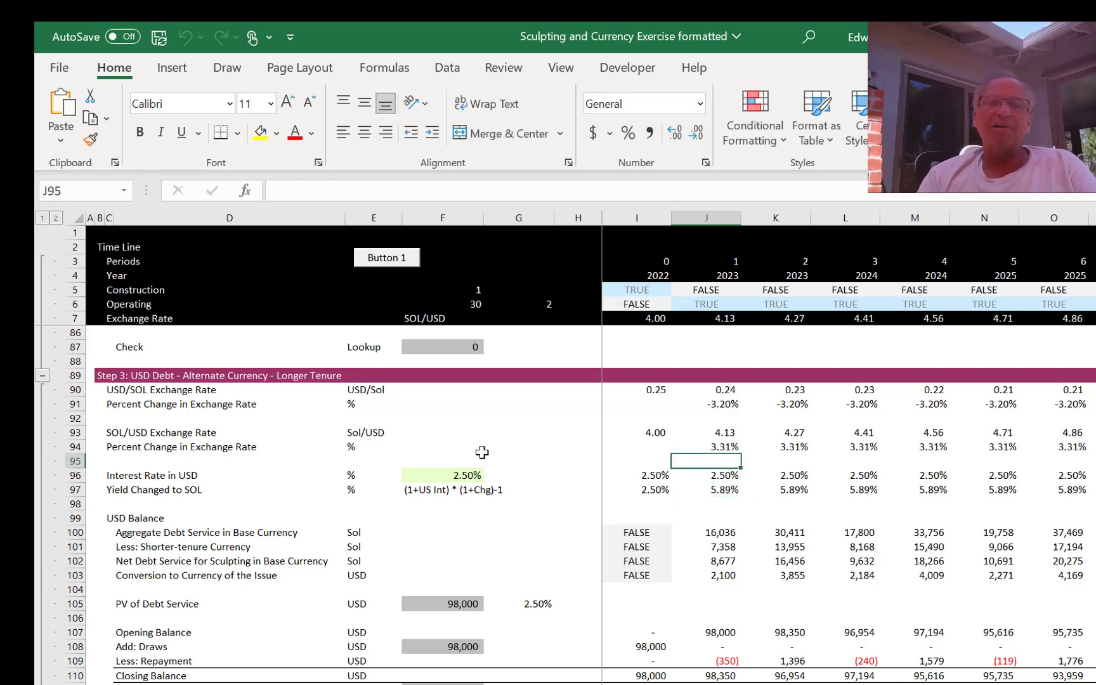
{"action": "left_click", "coordinate": [713, 303]}
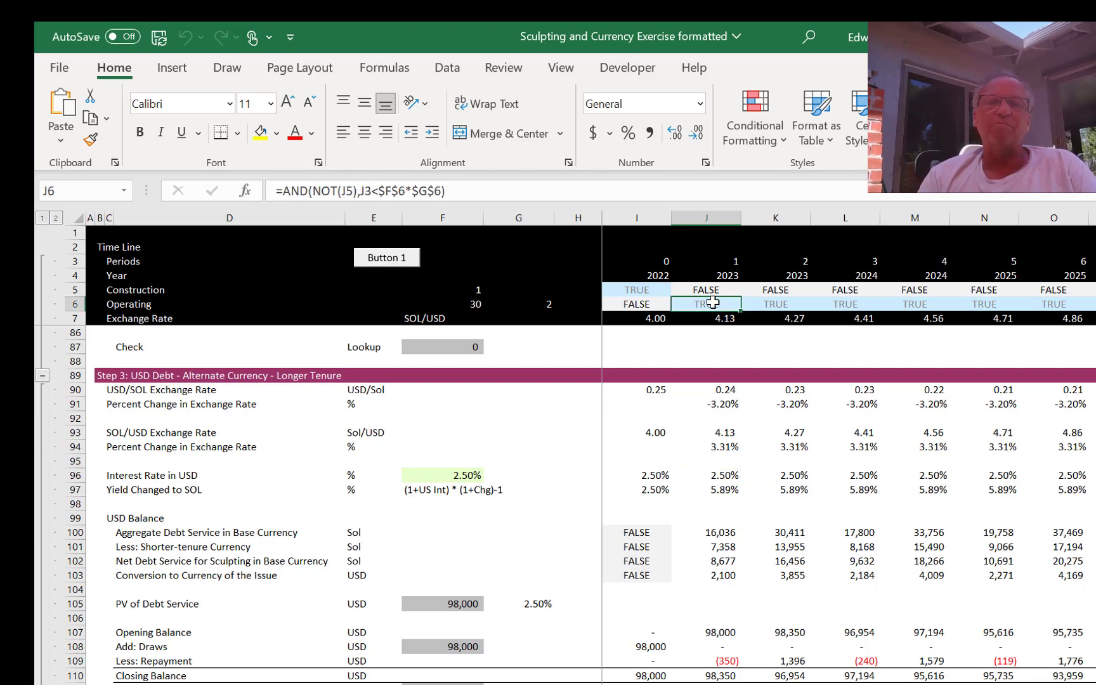
{"action": "key", "text": "Down"}
{"action": "key", "text": "F2"}
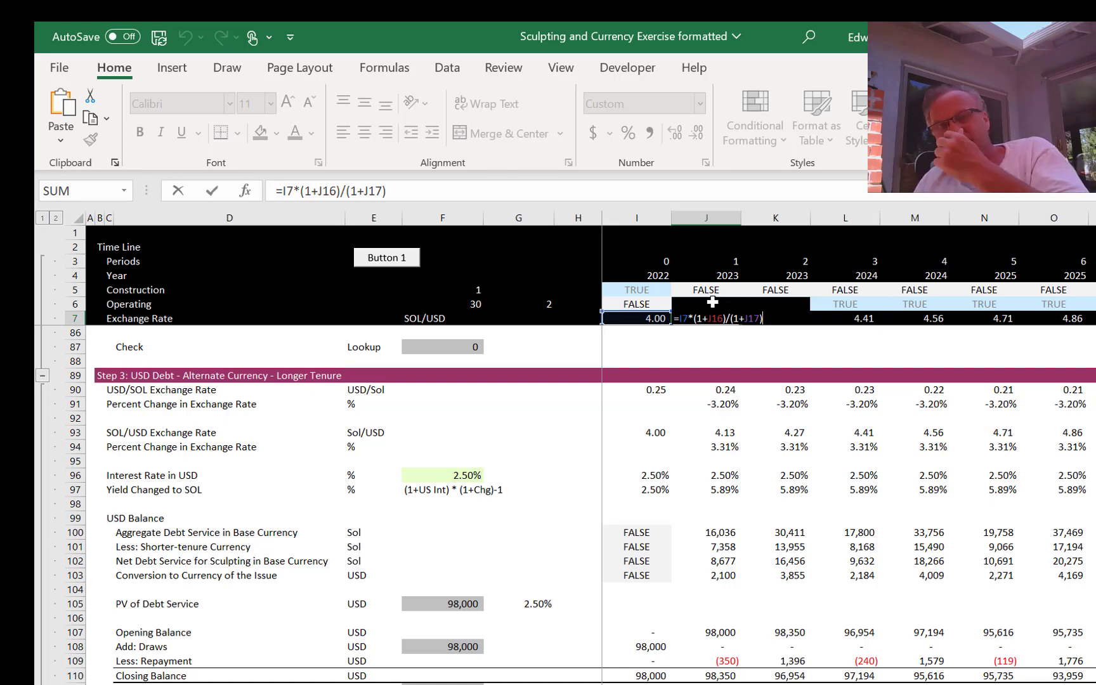
{"action": "key", "text": "Return"}
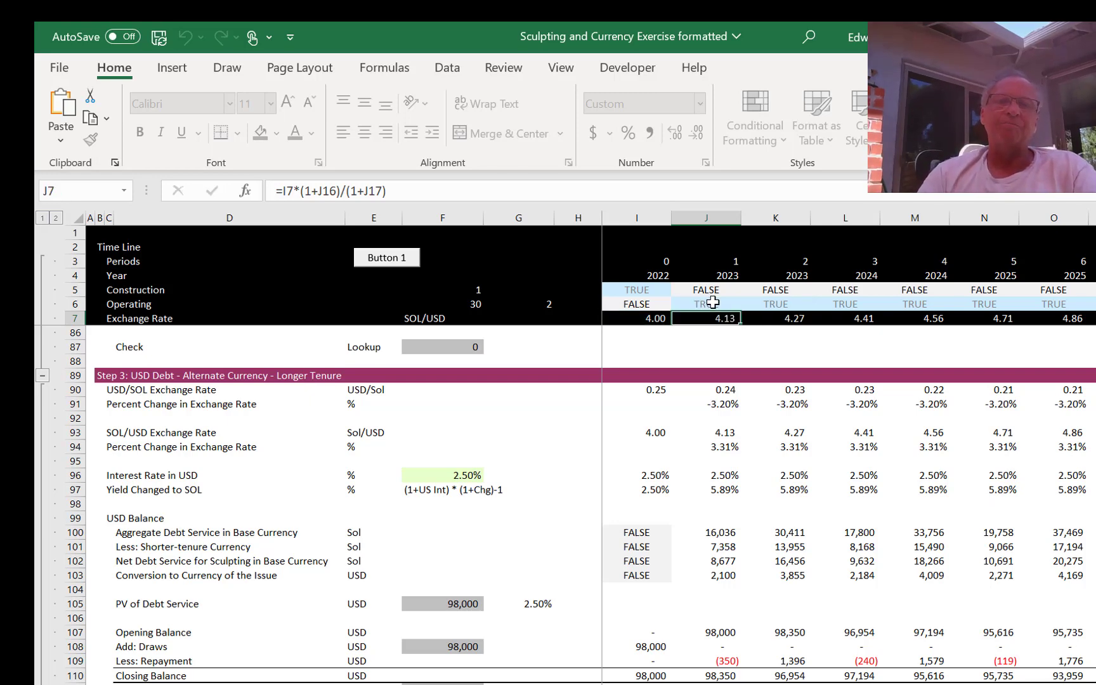
{"action": "left_click", "coordinate": [645, 462]}
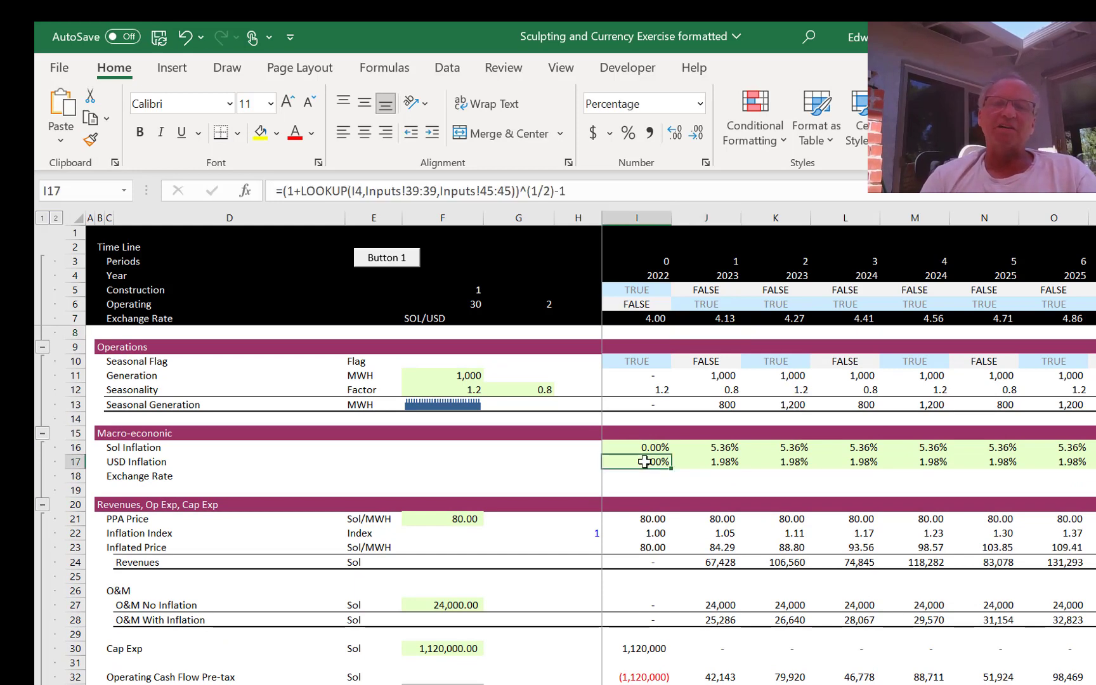
{"action": "key", "text": "Right"}
Step: Go back through the SOL Debt - Shorter Tenure section to the PV of Debt Service row in the USD Debt section
{"action": "key", "text": "Page_Down"}
{"action": "key", "text": "Page_Down"}
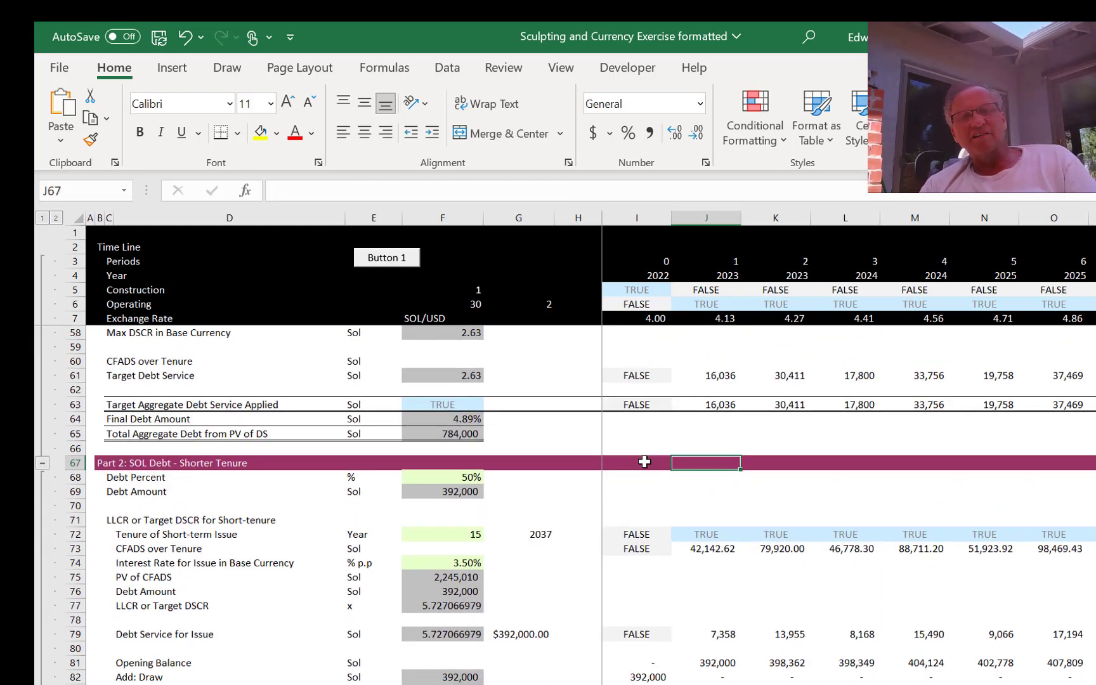
{"action": "key", "text": "Down"}
{"action": "key", "text": "Down"}
{"action": "key", "text": "Down"}
{"action": "key", "text": "Down"}
{"action": "key", "text": "Down"}
{"action": "key", "text": "Down"}
{"action": "key", "text": "Down"}
{"action": "key", "text": "Down"}
{"action": "key", "text": "Down"}
{"action": "key", "text": "Down"}
{"action": "key", "text": "Down"}
{"action": "key", "text": "Down"}
{"action": "key", "text": "Down"}
{"action": "key", "text": "Down"}
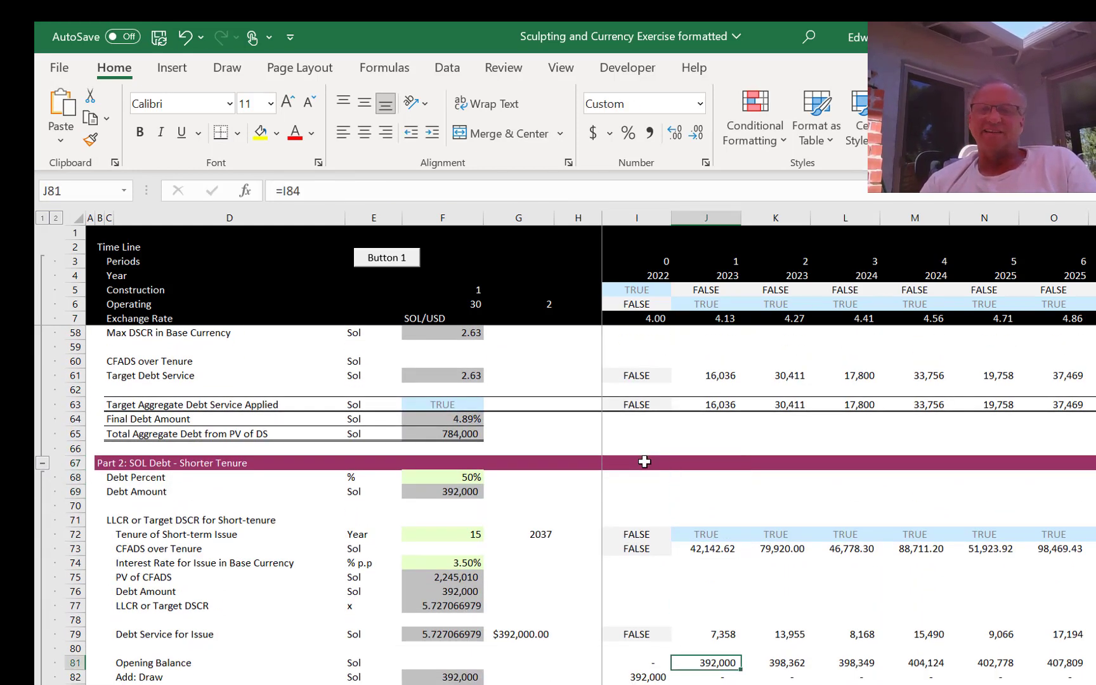
{"action": "key", "text": "Page_Down"}
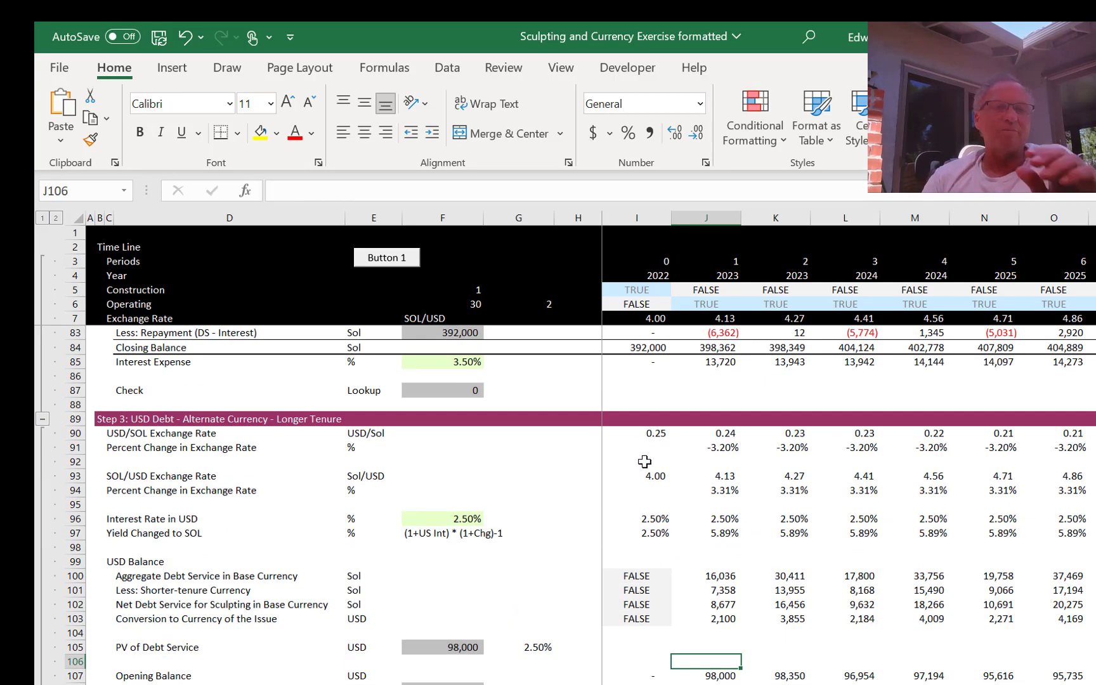
Step: Look over the USD Balance and SOL Balance schedules as far as Debt Service Issue 1 in the Debt IRR section
{"action": "key", "text": "Down"}
{"action": "key", "text": "Down"}
{"action": "key", "text": "Down"}
{"action": "key", "text": "Down"}
{"action": "key", "text": "Down"}
{"action": "key", "text": "Down"}
{"action": "key", "text": "Down"}
{"action": "key", "text": "Down"}
{"action": "key", "text": "Down"}
{"action": "key", "text": "Down"}
{"action": "key", "text": "Down"}
{"action": "key", "text": "Down"}
{"action": "key", "text": "Down"}
{"action": "key", "text": "Down"}
{"action": "key", "text": "Down"}
{"action": "key", "text": "Down"}
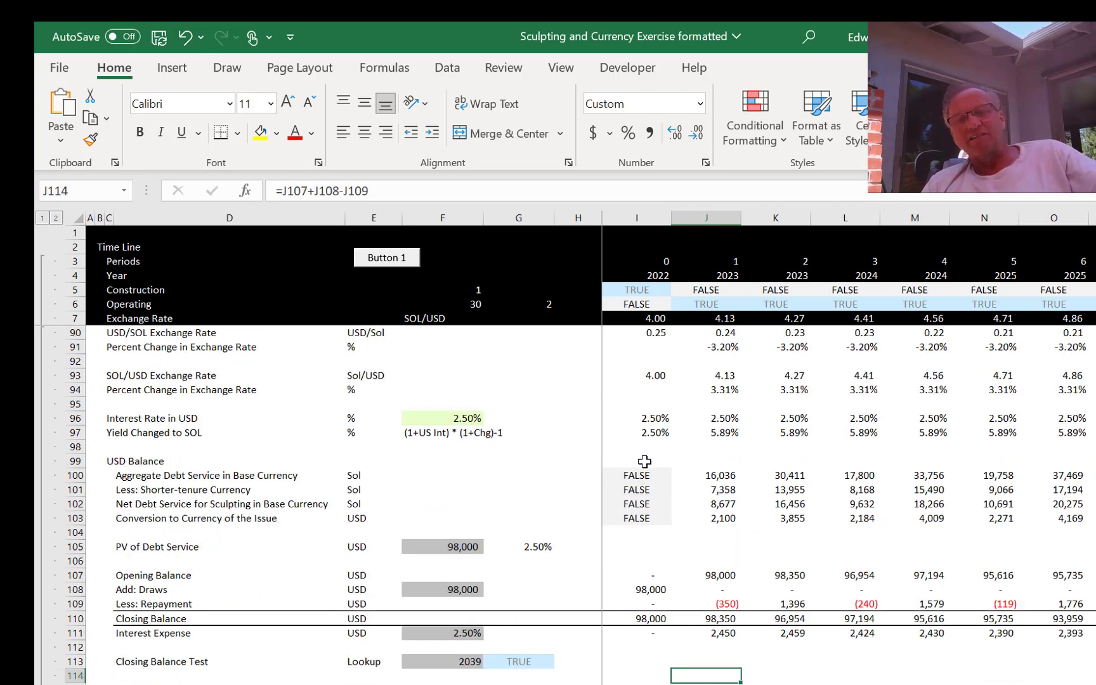
{"action": "key", "text": "Down"}
{"action": "key", "text": "Down"}
{"action": "key", "text": "Down"}
{"action": "key", "text": "Down"}
{"action": "key", "text": "Down"}
{"action": "key", "text": "Down"}
{"action": "key", "text": "Down"}
{"action": "key", "text": "Down"}
{"action": "key", "text": "Down"}
{"action": "key", "text": "Down"}
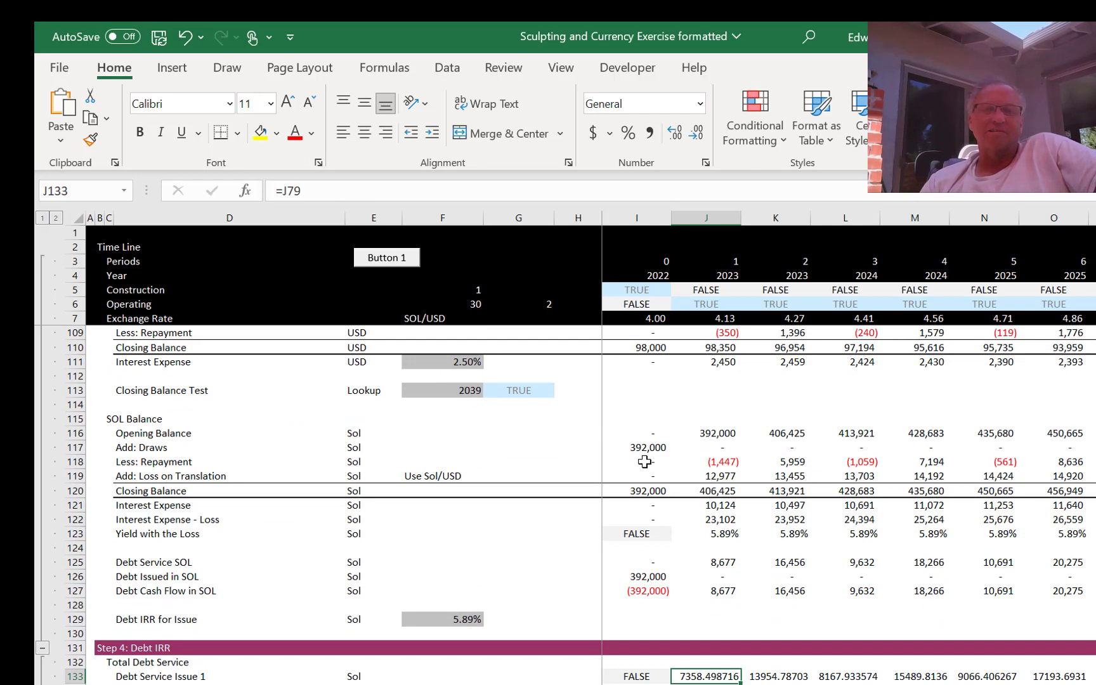
Step: Examine the SOL Balance rows from debt service and yield up to the Closing Balance and Opening Balance in column J
{"action": "key", "text": "Up"}
{"action": "key", "text": "Up"}
{"action": "key", "text": "Up"}
{"action": "key", "text": "Up"}
{"action": "key", "text": "Up"}
{"action": "key", "text": "Up"}
{"action": "key", "text": "Up"}
{"action": "key", "text": "Up"}
{"action": "key", "text": "Up"}
{"action": "key", "text": "Up"}
{"action": "key", "text": "Up"}
{"action": "key", "text": "Up"}
{"action": "key", "text": "Up"}
{"action": "key", "text": "Up"}
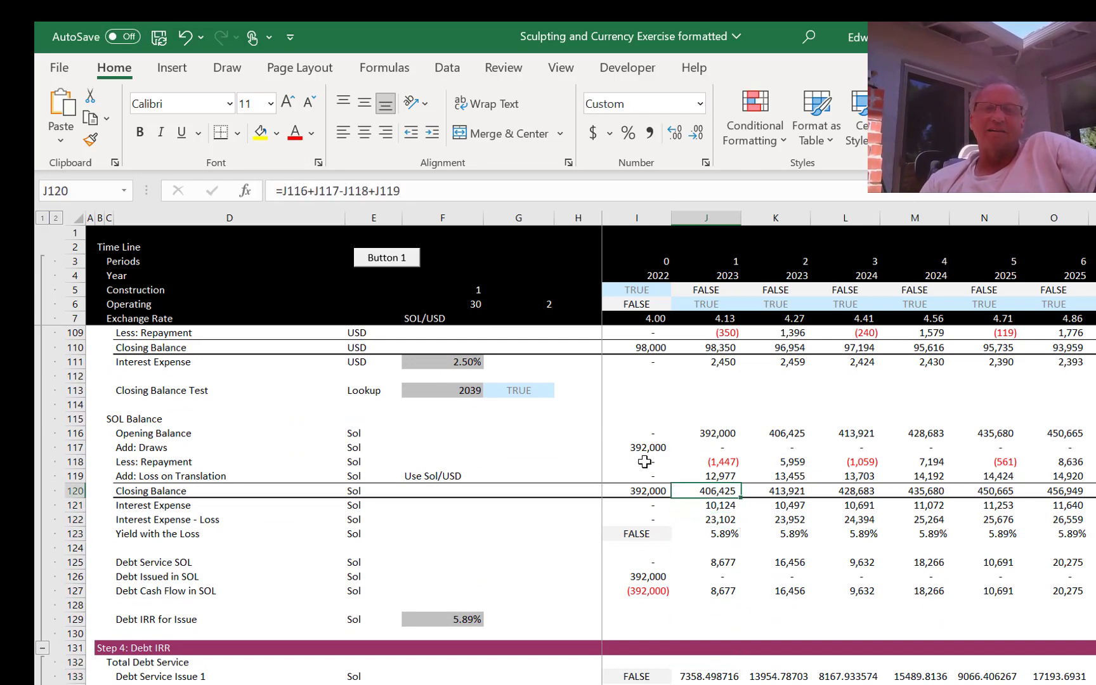
{"action": "key", "text": "Up"}
{"action": "key", "text": "Up"}
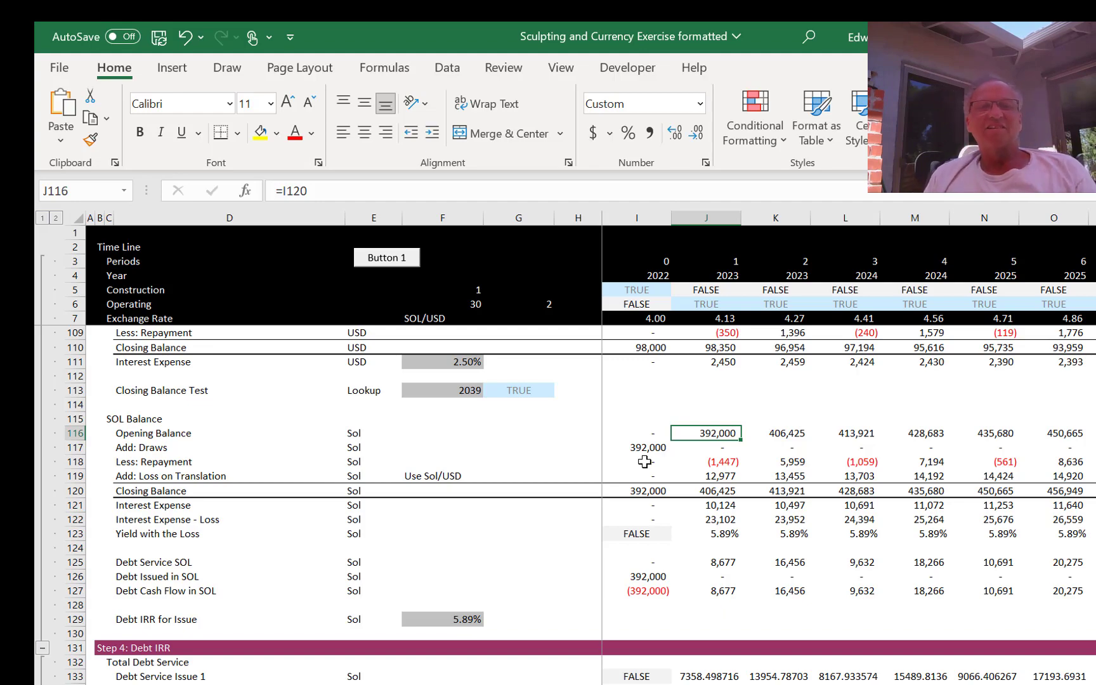
Step: Look back over column J from the SOL Balance through the USD Balance section to the Percent Change in Exchange Rate row
{"action": "key", "text": "Up"}
{"action": "key", "text": "Up"}
{"action": "key", "text": "Up"}
{"action": "key", "text": "Up"}
{"action": "key", "text": "Up"}
{"action": "key", "text": "Up"}
{"action": "key", "text": "Up"}
{"action": "key", "text": "Up"}
{"action": "key", "text": "Up"}
{"action": "key", "text": "Up"}
{"action": "key", "text": "Up"}
{"action": "key", "text": "Up"}
{"action": "key", "text": "Up"}
{"action": "key", "text": "Up"}
{"action": "key", "text": "Up"}
{"action": "key", "text": "Up"}
{"action": "key", "text": "Up"}
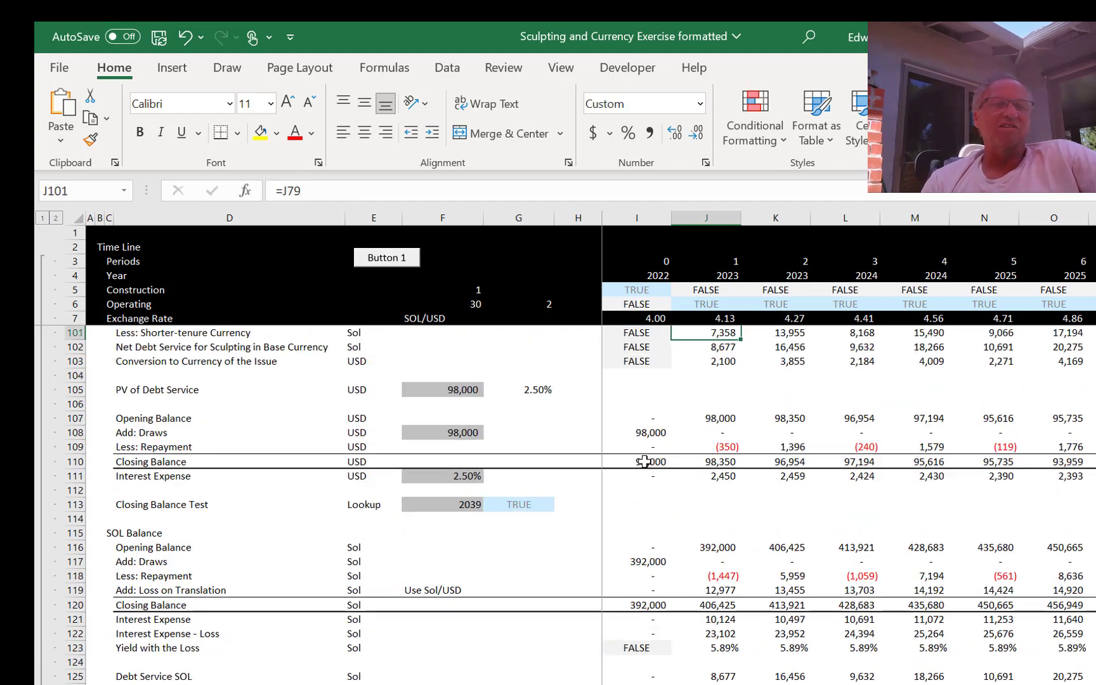
{"action": "key", "text": "Up"}
{"action": "key", "text": "Up"}
{"action": "key", "text": "Up"}
{"action": "key", "text": "Up"}
{"action": "key", "text": "Up"}
{"action": "key", "text": "Up"}
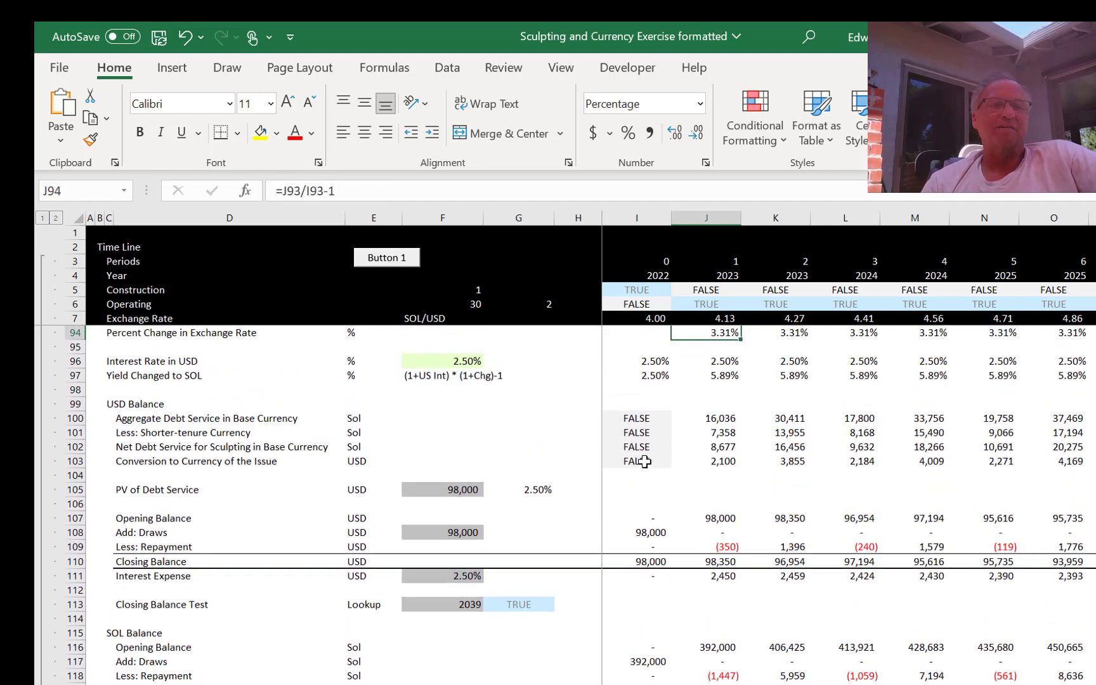
Step: Inspect the Yield Changed to SOL formula in J97 and the cells it references
{"action": "key", "text": "Down"}
{"action": "key", "text": "Down"}
{"action": "key", "text": "Down"}
{"action": "key", "text": "Down"}
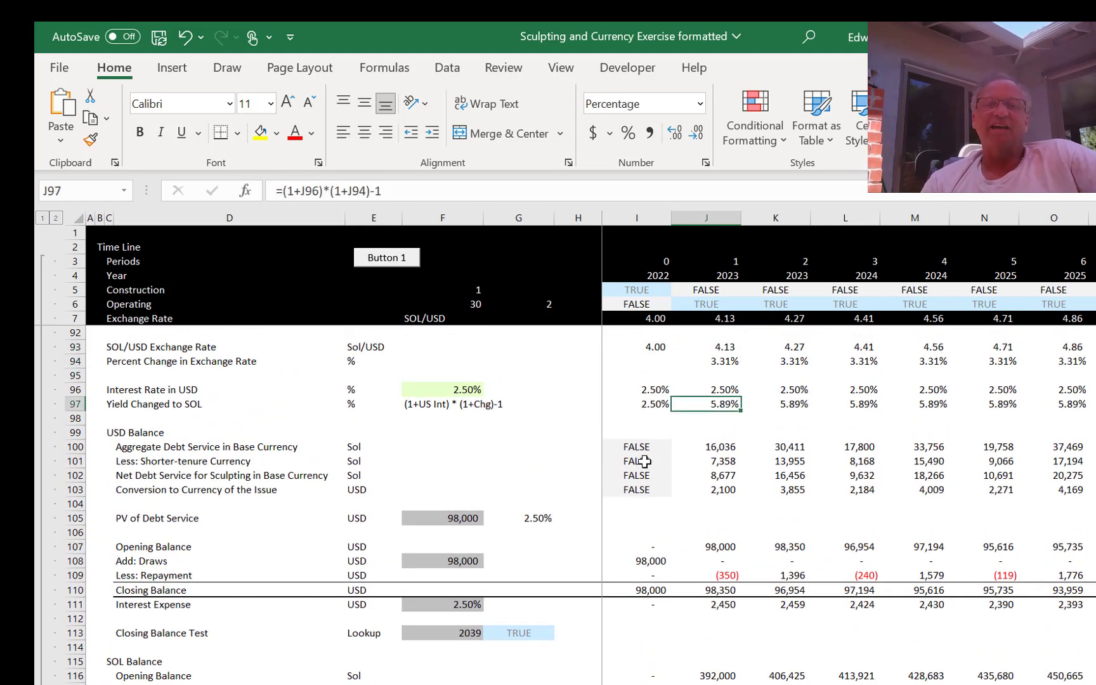
{"action": "key", "text": "F2"}
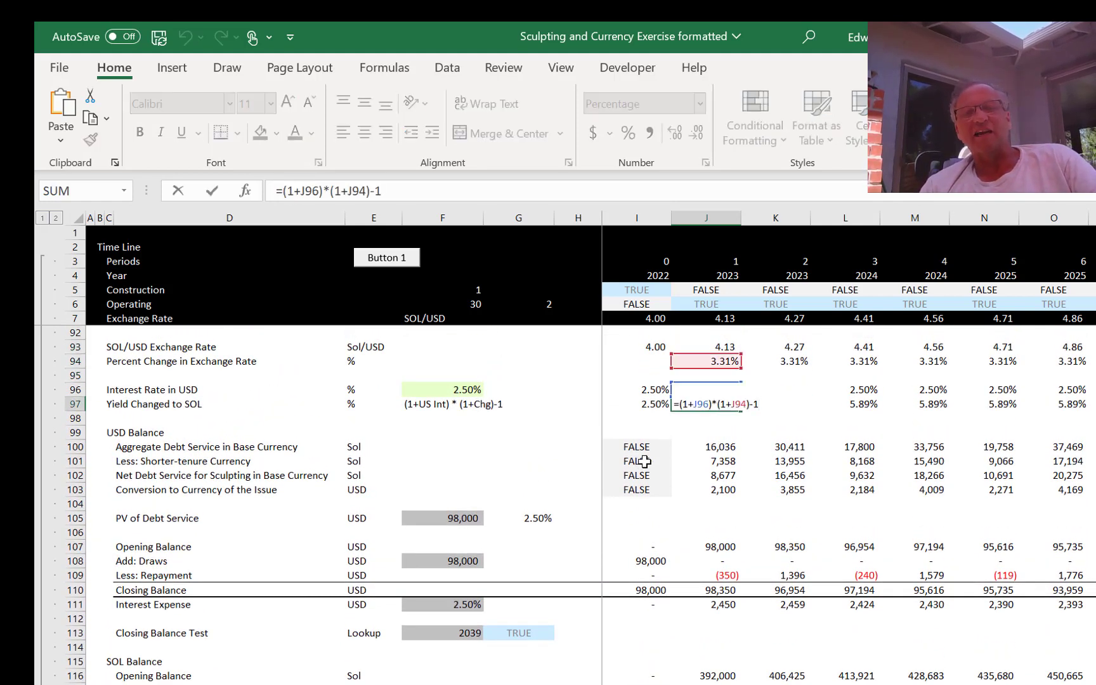
{"action": "key", "text": "Escape"}
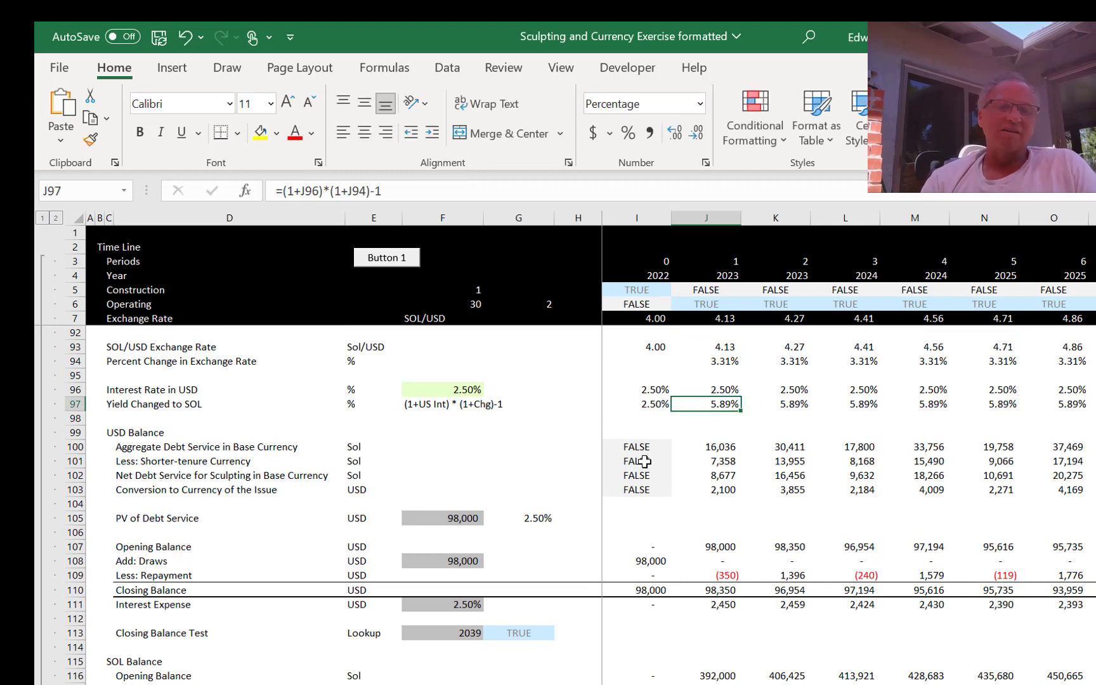
Step: Go back to the Inputs sheet
{"action": "key", "text": "ctrl+Page_Up"}
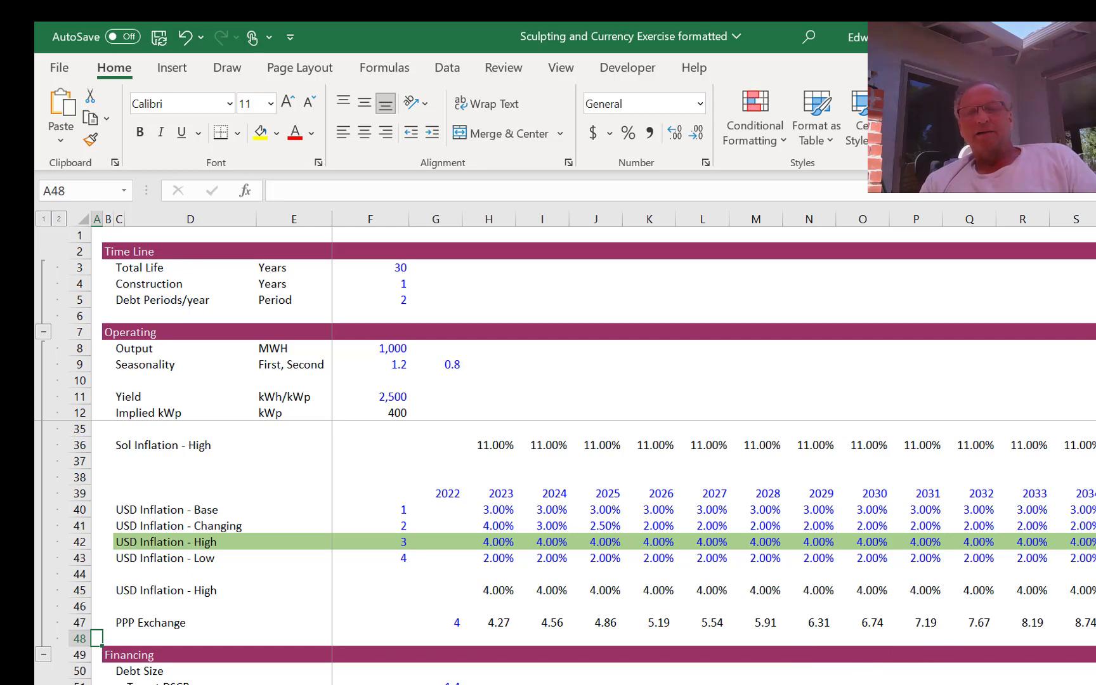
{"action": "key", "text": "alt+Tab"}
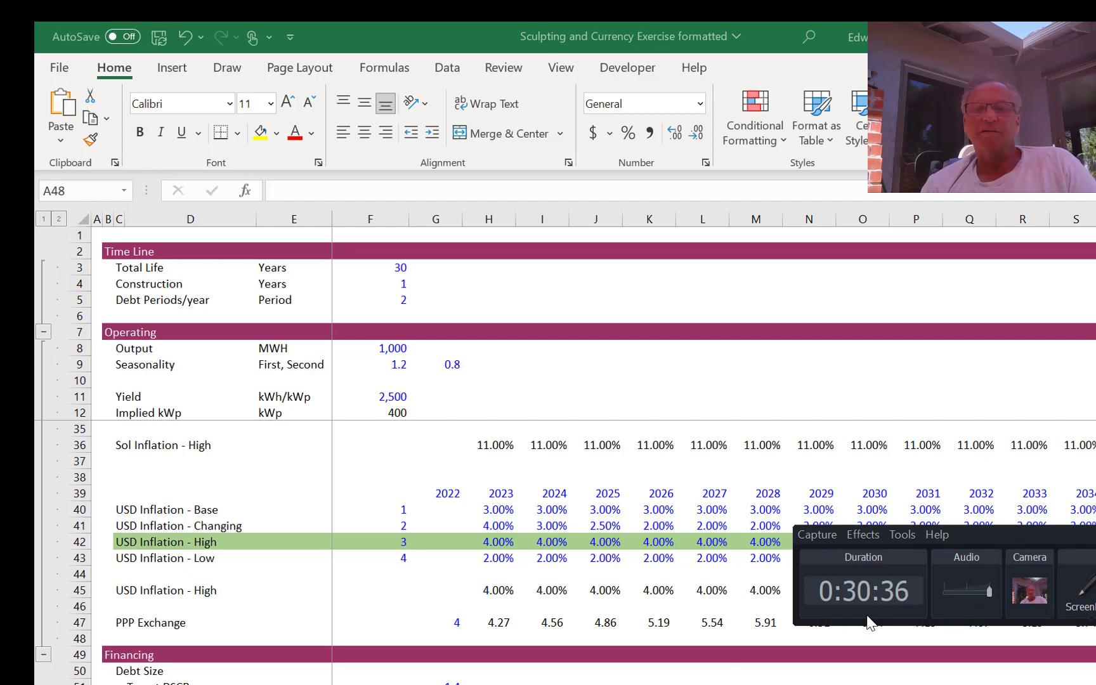
{"action": "left_click", "coordinate": [1086, 609]}
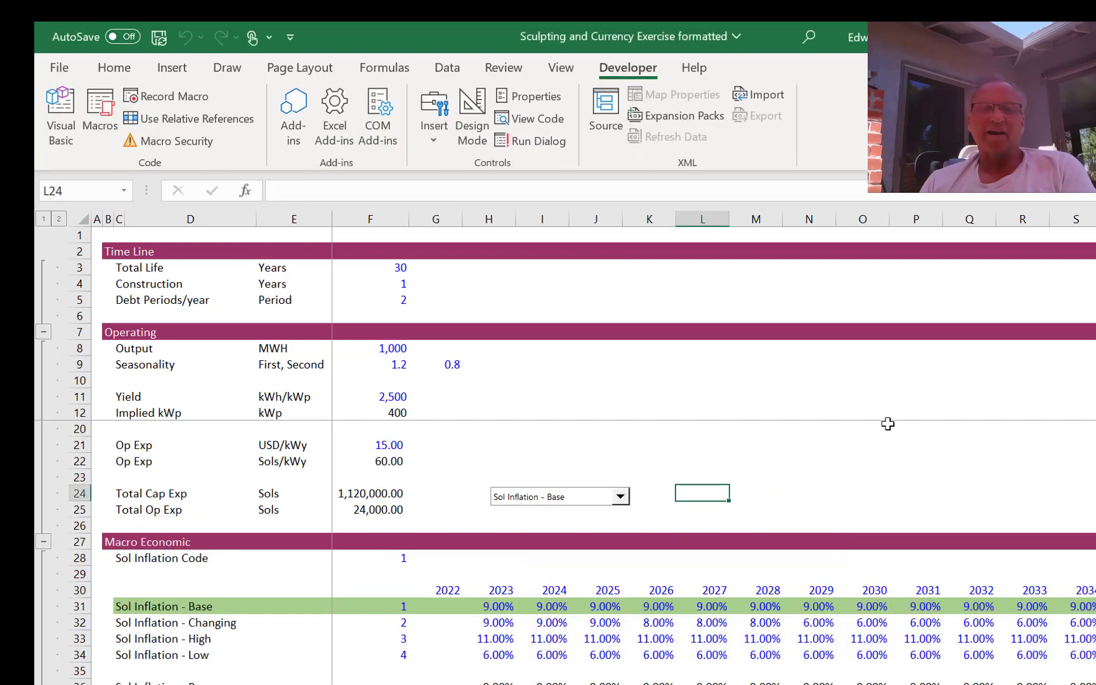
Step: Try the Changing, High and Low scenarios in the Sol Inflation selector above the Macro Economic section and return it to Sol Inflation - Base
{"action": "left_click", "coordinate": [620, 496]}
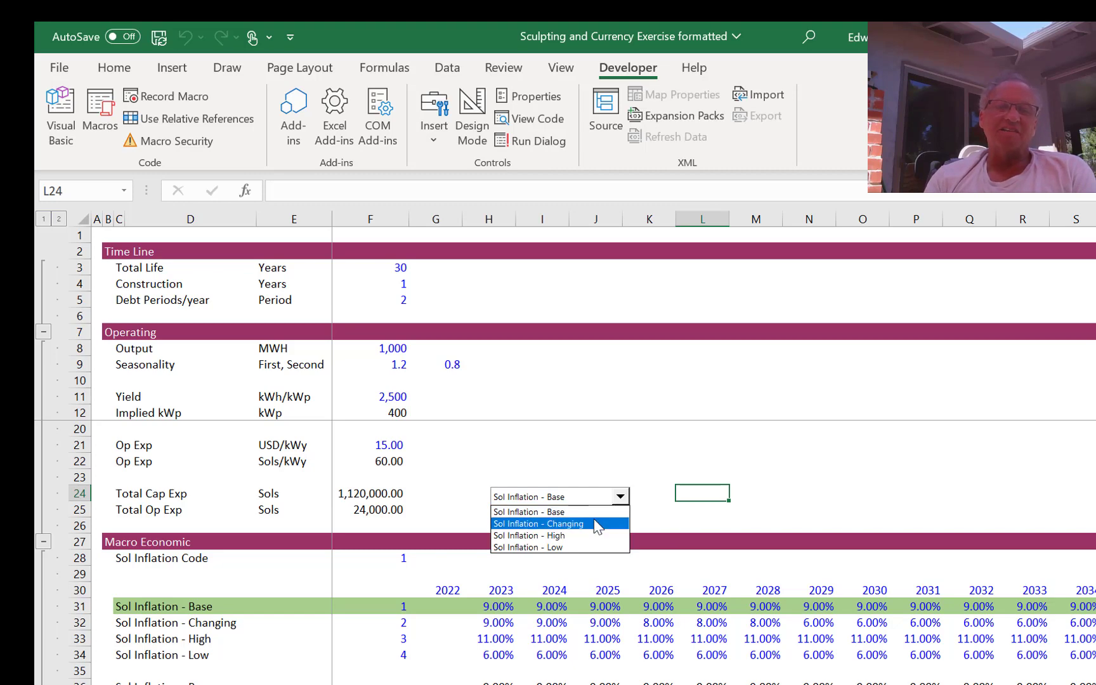
{"action": "left_click", "coordinate": [594, 518]}
{"action": "left_click", "coordinate": [619, 496]}
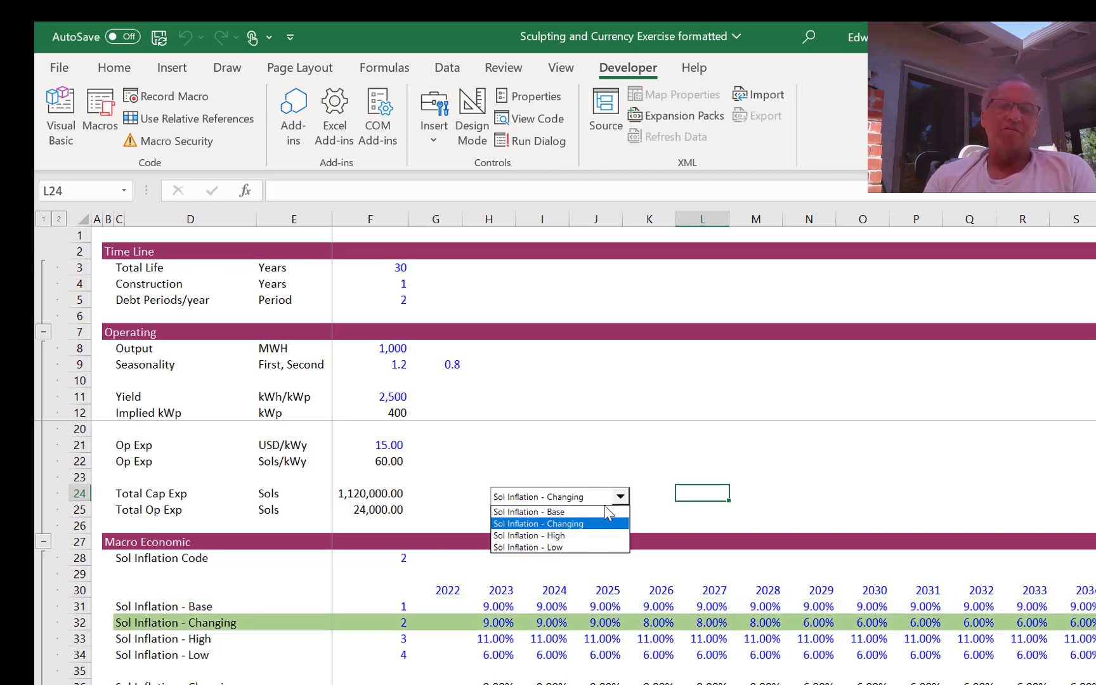
{"action": "left_click", "coordinate": [589, 532]}
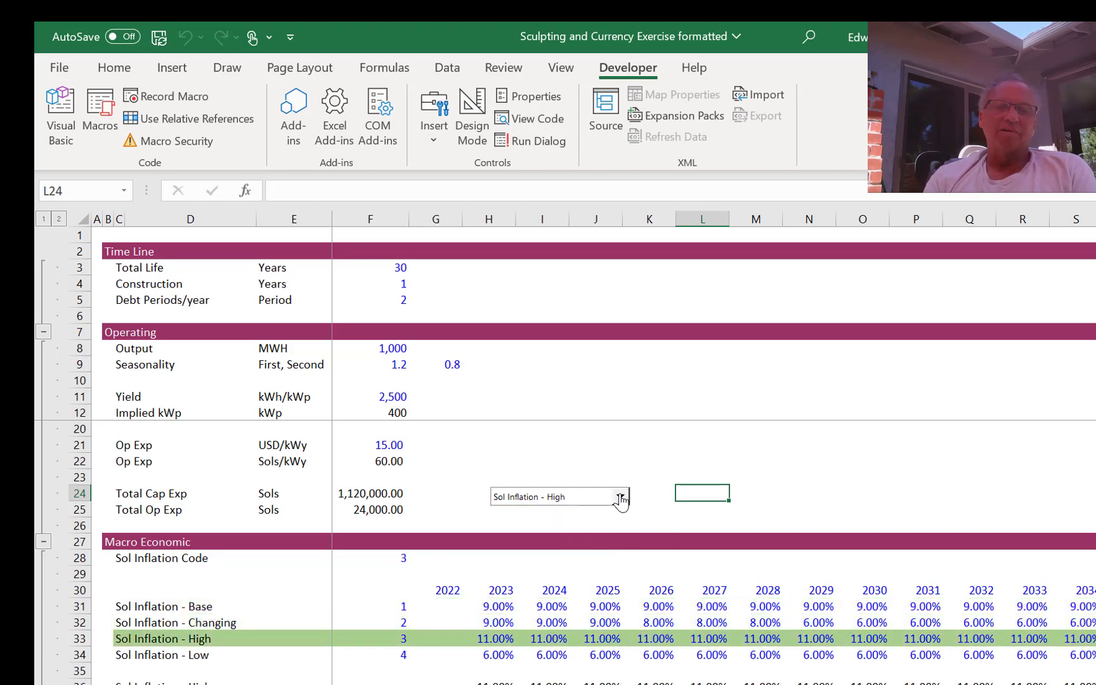
{"action": "left_click", "coordinate": [621, 498]}
{"action": "left_click", "coordinate": [584, 547]}
{"action": "left_click", "coordinate": [620, 496]}
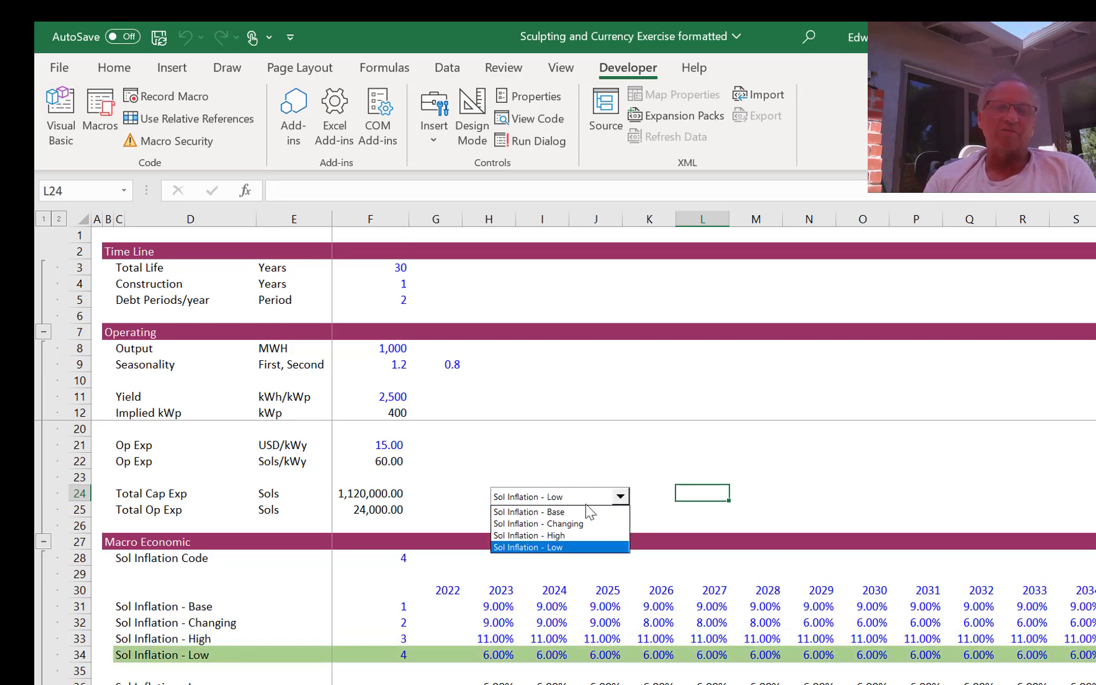
{"action": "left_click", "coordinate": [584, 511]}
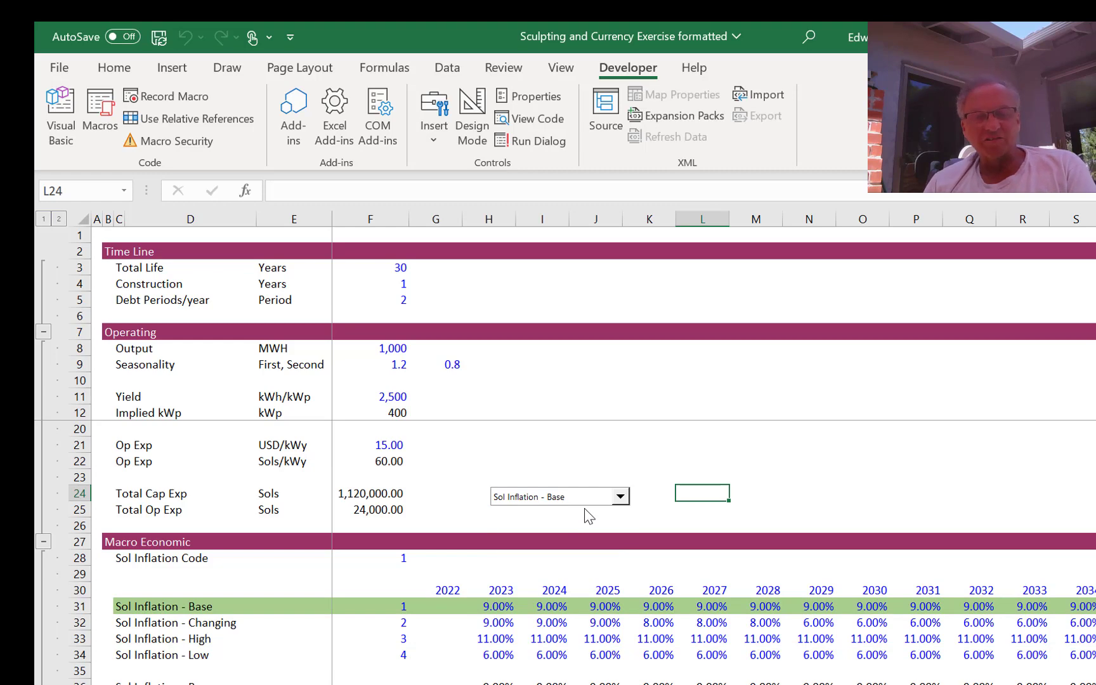
Step: Copy the Sol Inflation selector from the Inputs sheet to the Model sheet's Time Line header and place it beside Construction, below Button 1
{"action": "right_click", "coordinate": [584, 508]}
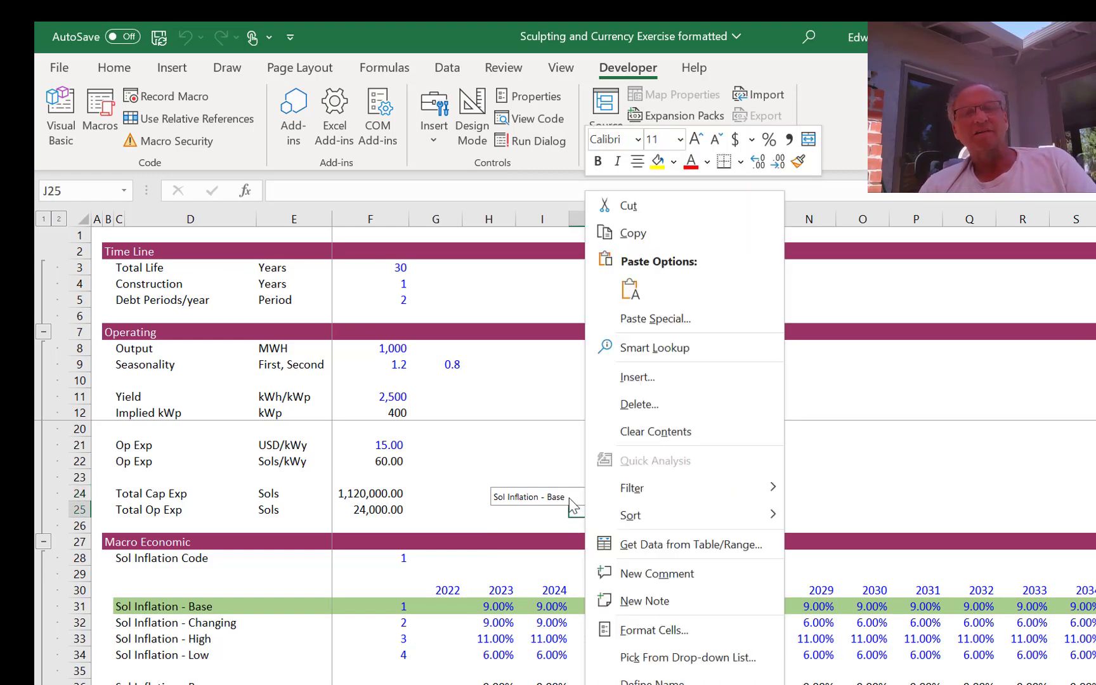
{"action": "key", "text": "Escape"}
{"action": "right_click", "coordinate": [573, 505]}
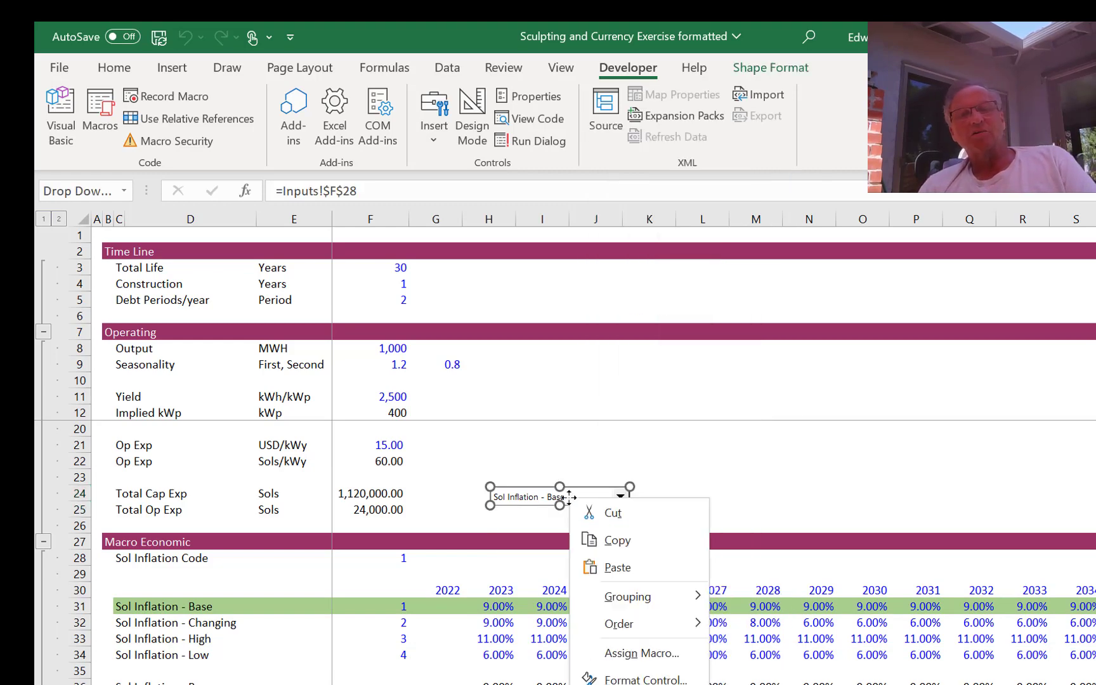
{"action": "left_click", "coordinate": [606, 533]}
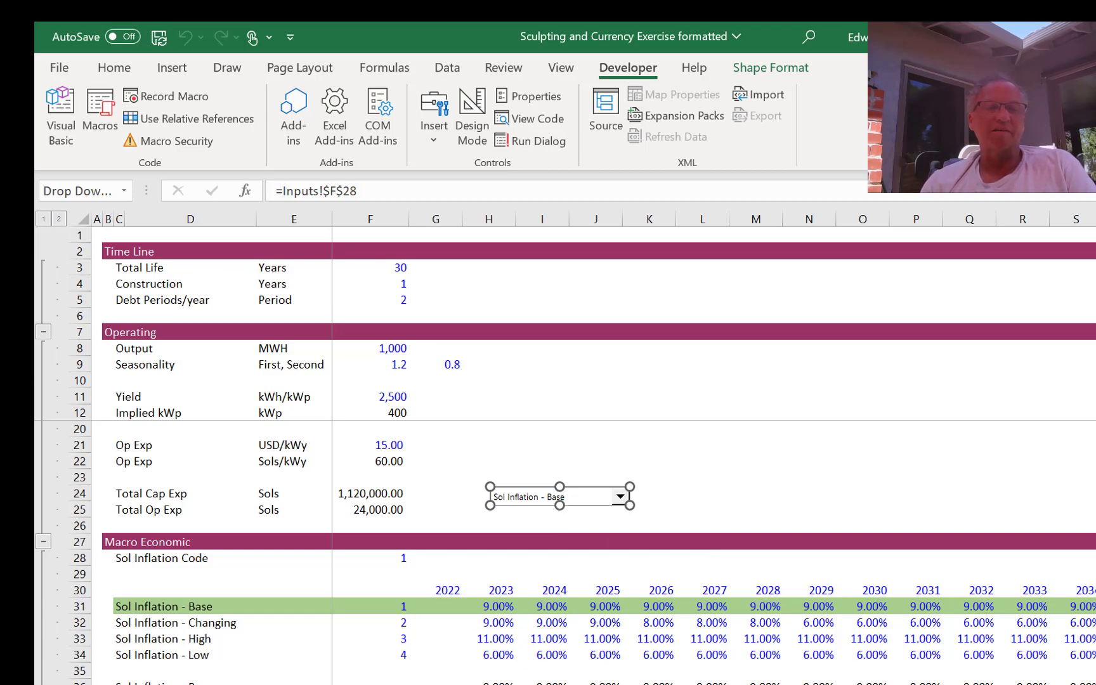
{"action": "left_click", "coordinate": [181, 683]}
{"action": "left_click", "coordinate": [243, 289]}
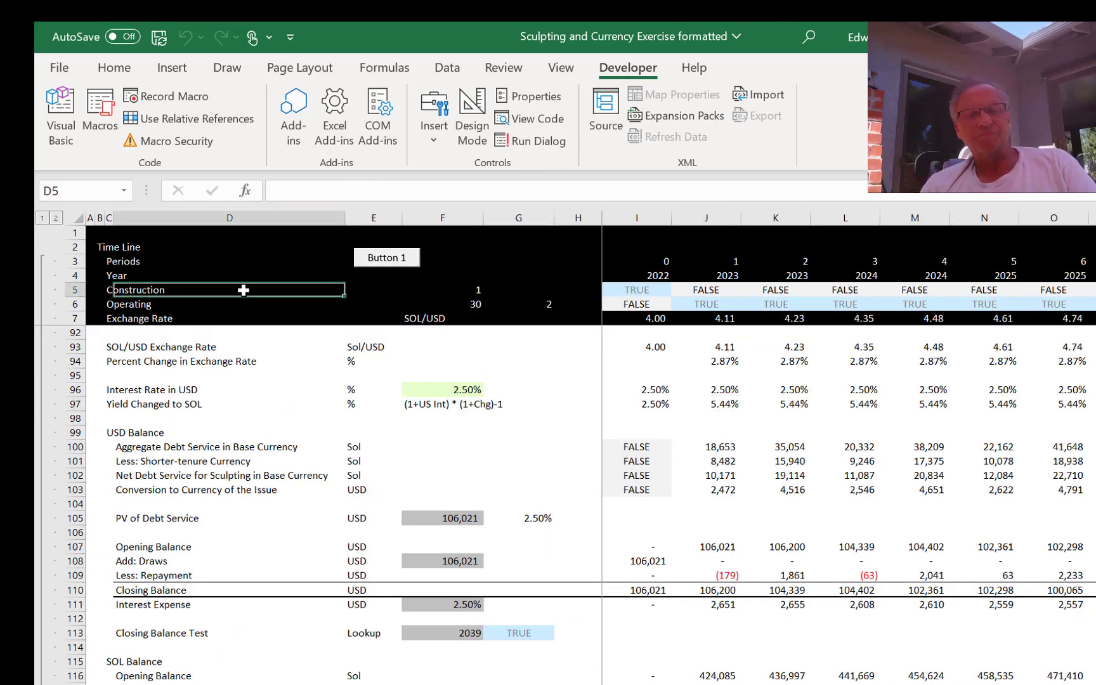
{"action": "key", "text": "ctrl+v"}
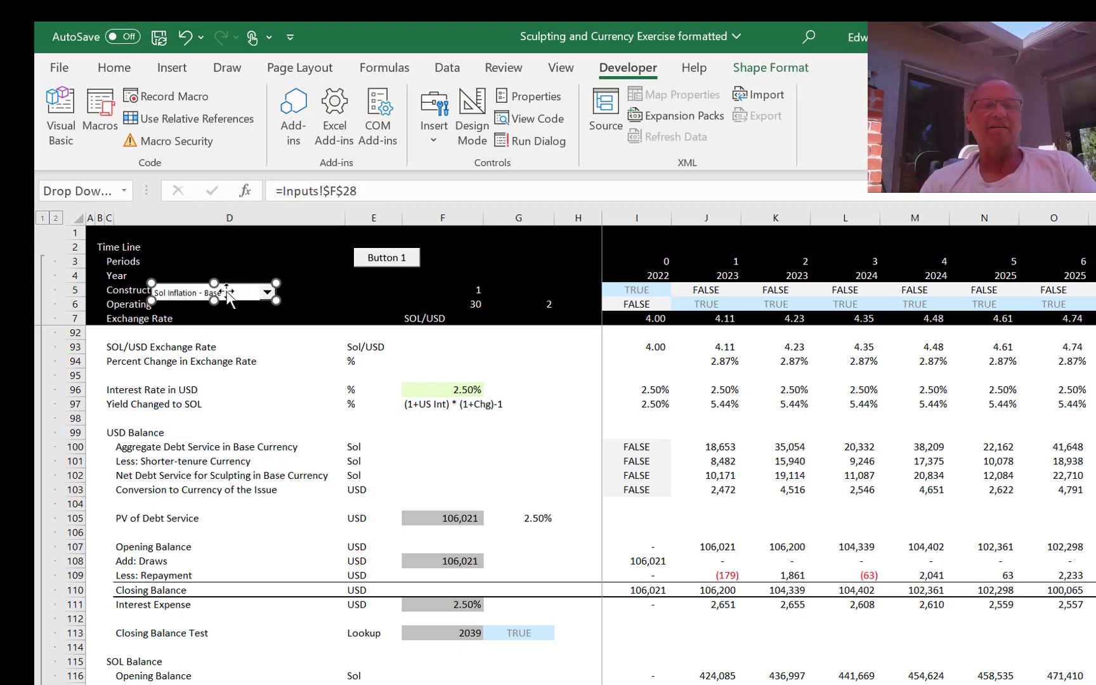
{"action": "left_click_drag", "start_coordinate": [298, 301], "coordinate": [388, 300]}
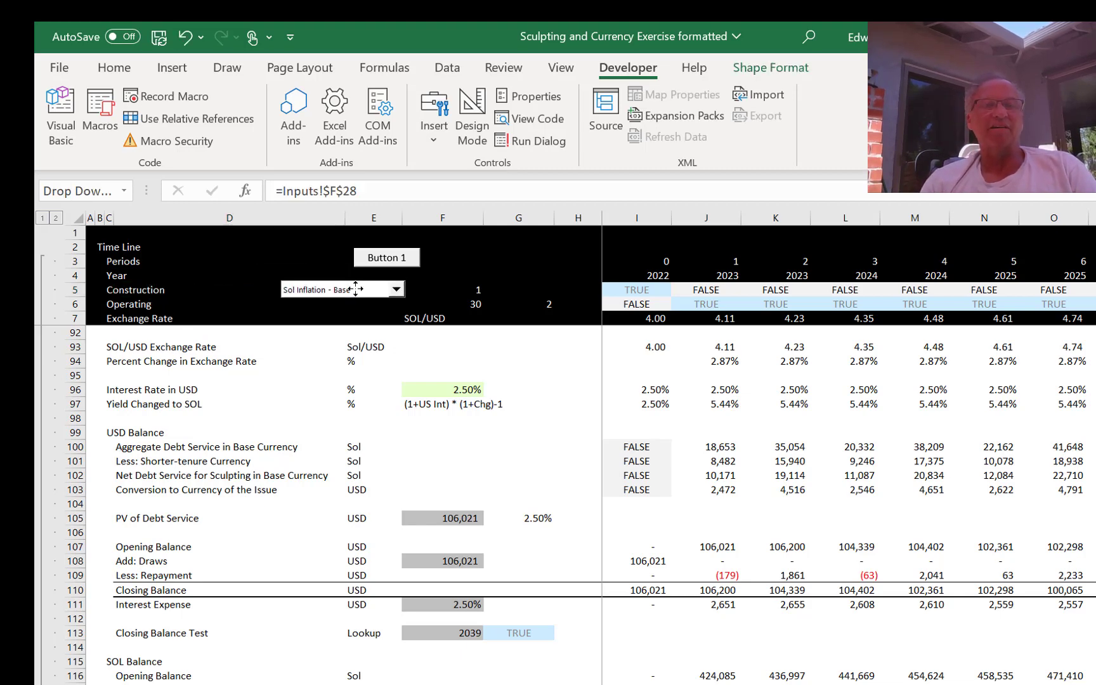
{"action": "left_click", "coordinate": [514, 376]}
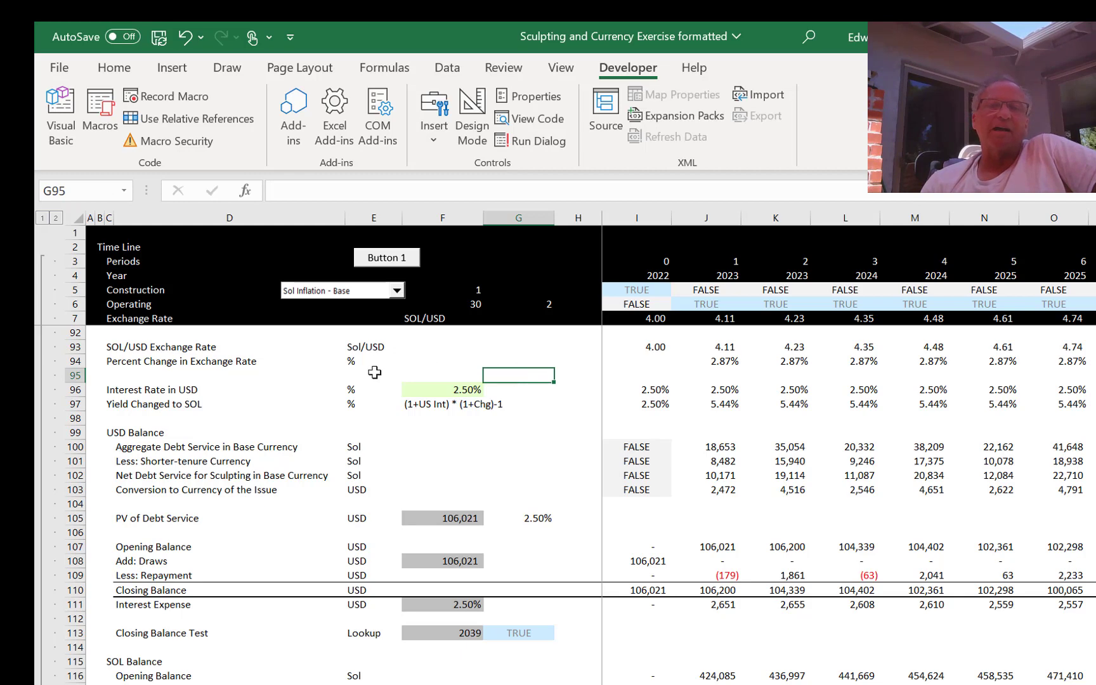
Step: Open the scenario choices of the copied Sol Inflation selector beside Construction on the Model sheet
{"action": "left_click", "coordinate": [348, 293]}
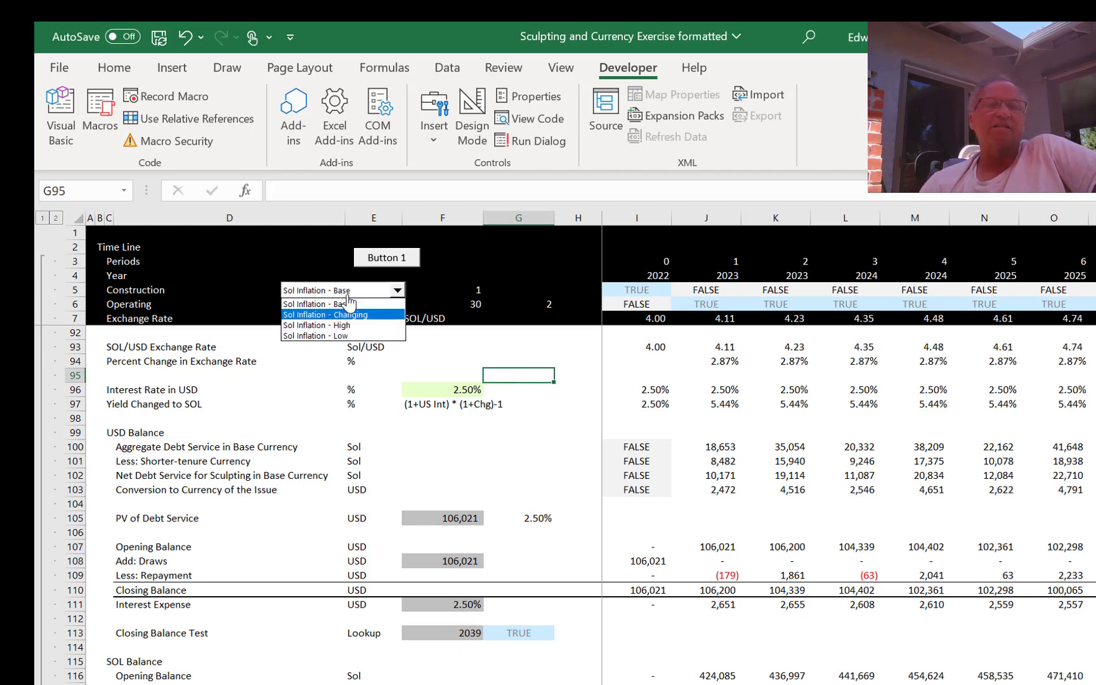
Step: Switch the inflation scenario to Sol Inflation - High, and return it to Sol Inflation - Base
{"action": "left_click", "coordinate": [347, 325]}
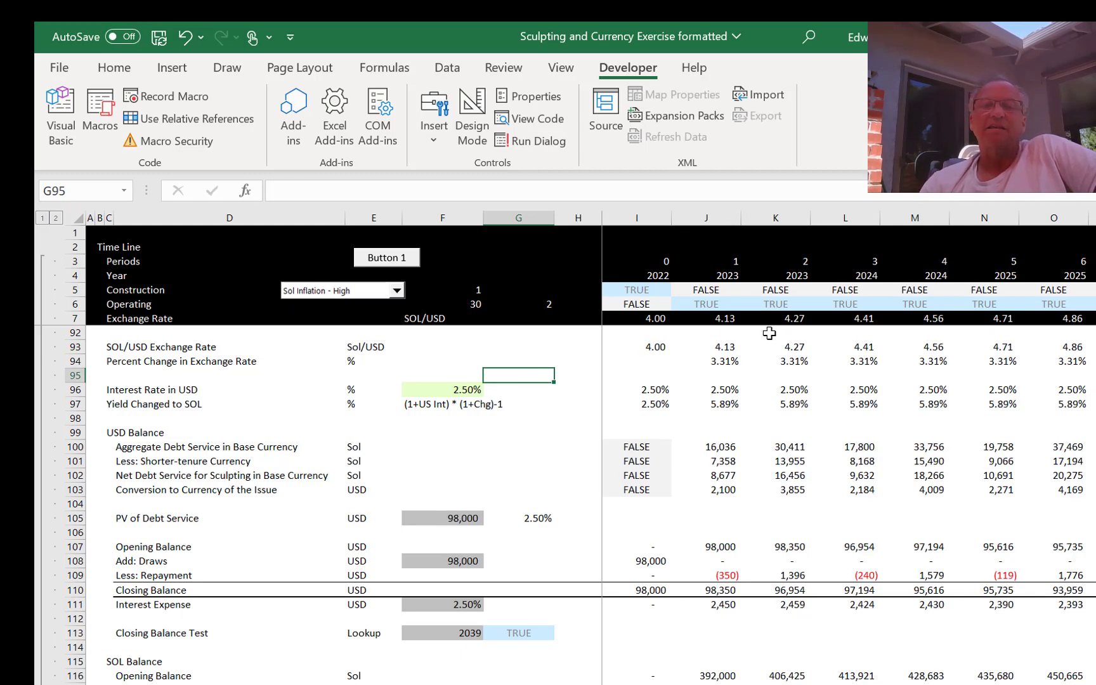
{"action": "left_click", "coordinate": [396, 291]}
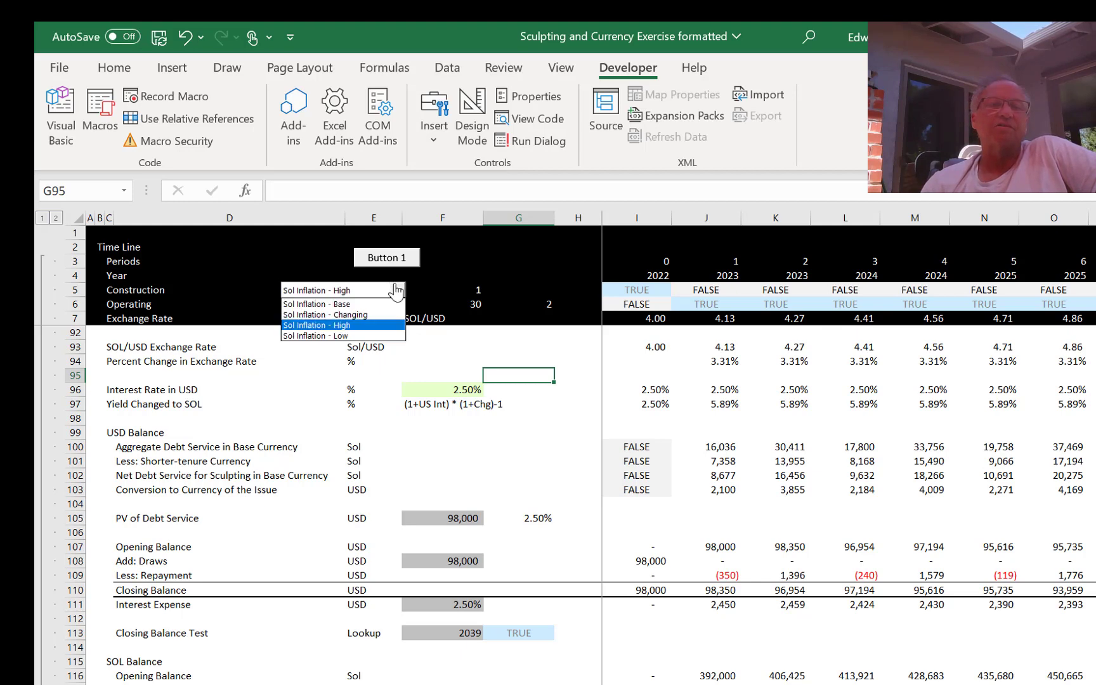
{"action": "left_click", "coordinate": [396, 291]}
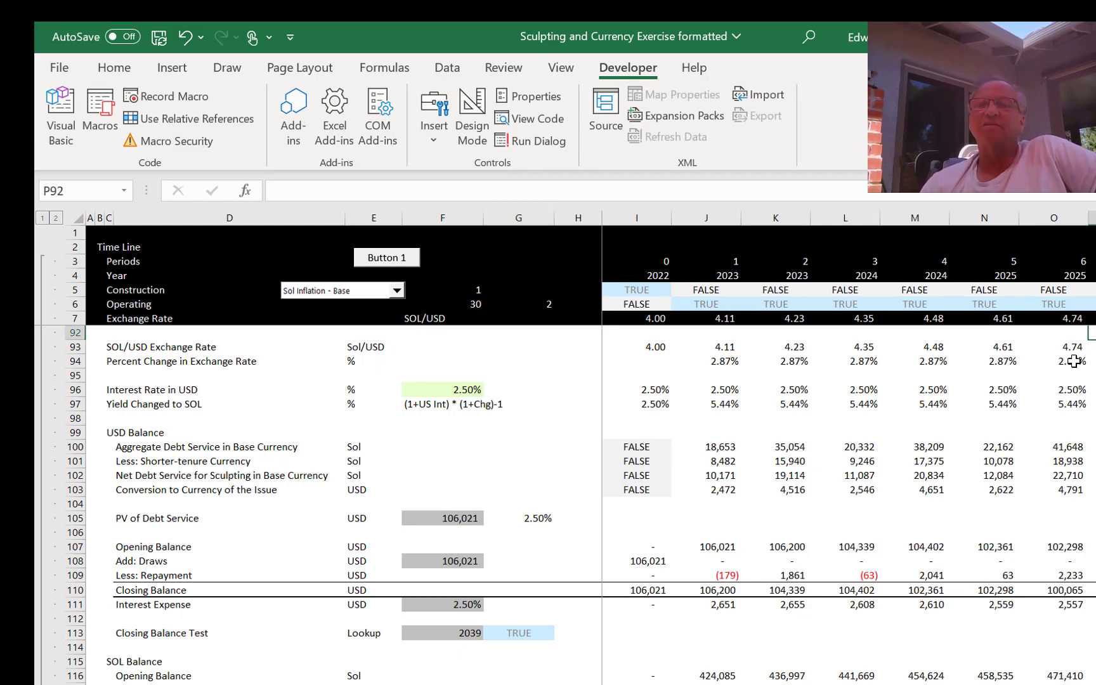
Step: Reapply the Sol Inflation - High scenario to compare its exchange rates, and restore Sol Inflation - Base
{"action": "left_click", "coordinate": [326, 301]}
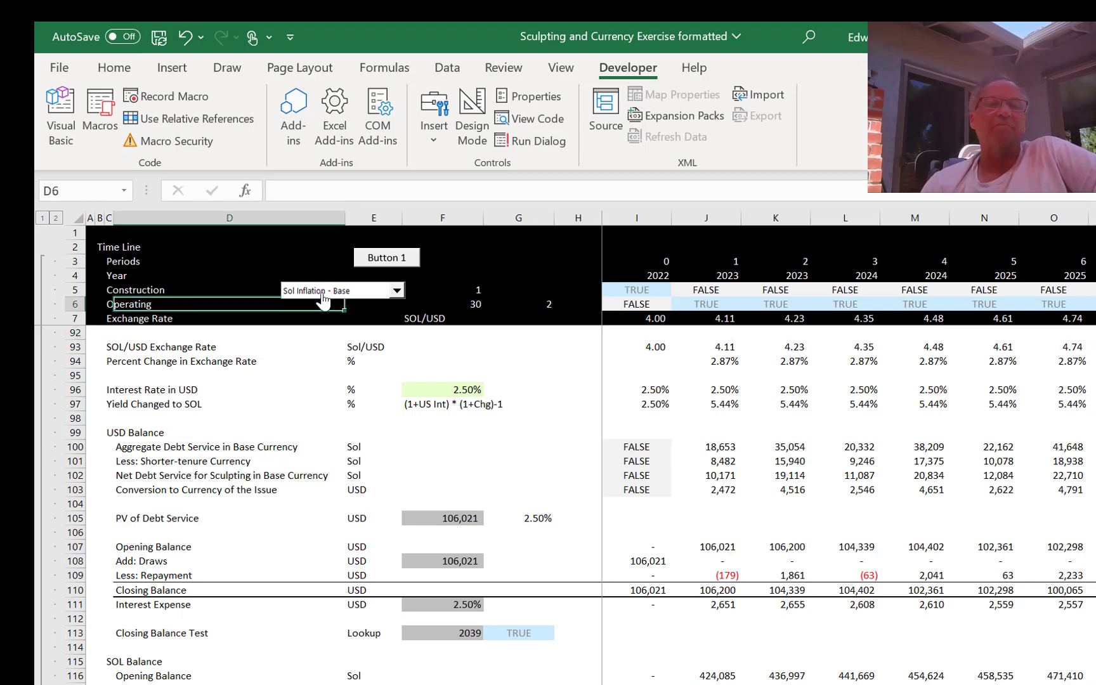
{"action": "left_click", "coordinate": [324, 292]}
{"action": "left_click", "coordinate": [324, 302]}
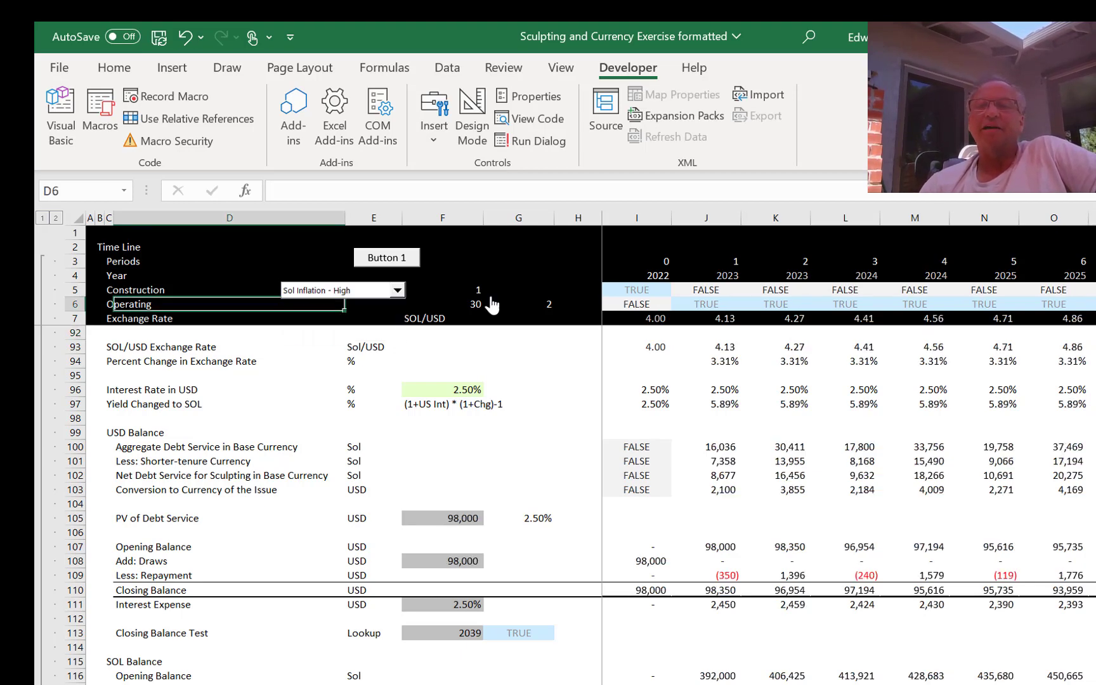
{"action": "left_click", "coordinate": [352, 305]}
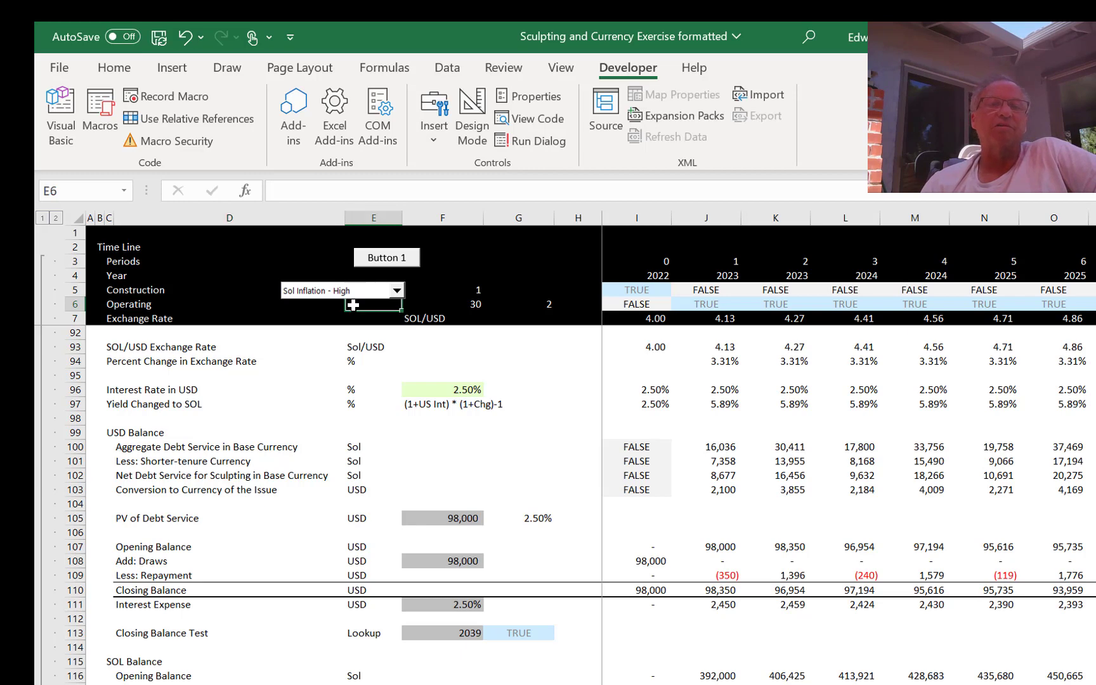
{"action": "left_click", "coordinate": [352, 293]}
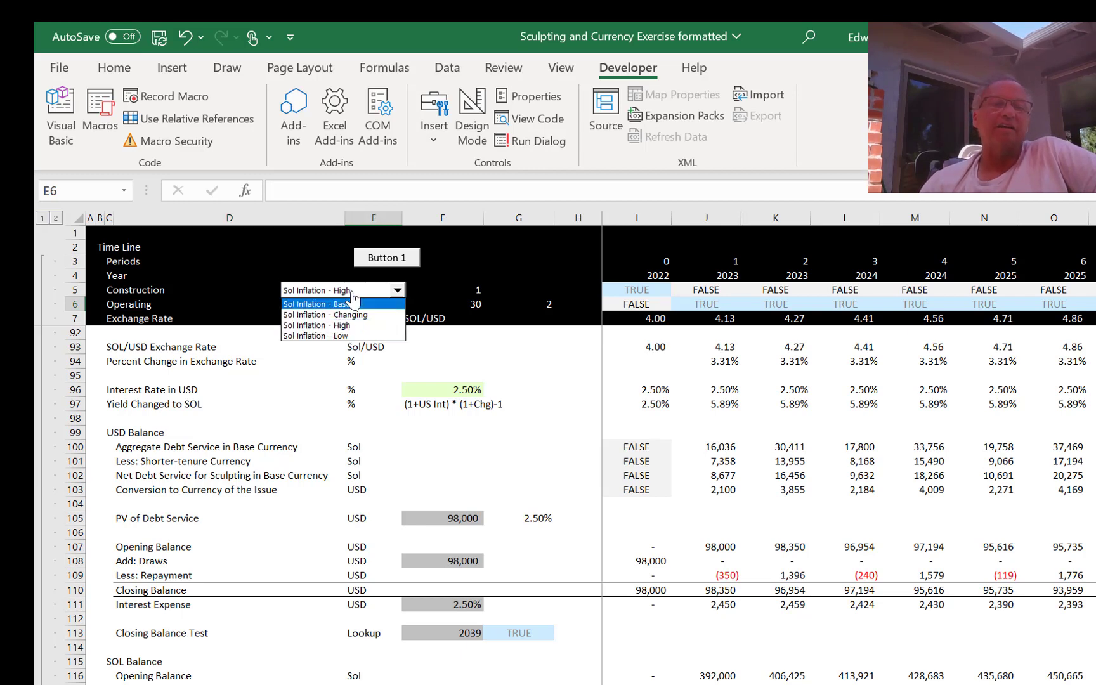
{"action": "left_click", "coordinate": [353, 303]}
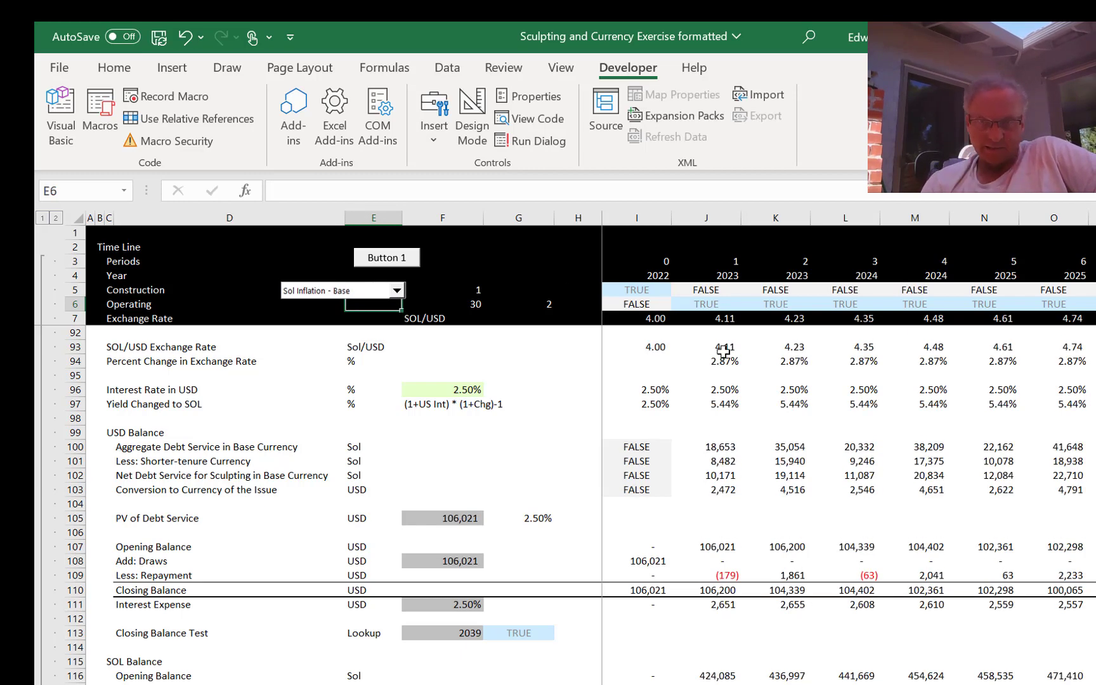
Step: Review the model upward from the USD Balance section through the shorter-tenure SOL debt to the Macro-economic and Operations inputs
{"action": "left_click", "coordinate": [723, 464]}
{"action": "key", "text": "Up"}
{"action": "key", "text": "Up"}
{"action": "key", "text": "Up"}
{"action": "key", "text": "Up"}
{"action": "key", "text": "Up"}
{"action": "key", "text": "Up"}
{"action": "key", "text": "Up"}
{"action": "key", "text": "Up"}
{"action": "key", "text": "Up"}
{"action": "key", "text": "Up"}
{"action": "key", "text": "Up"}
{"action": "key", "text": "Up"}
{"action": "key", "text": "Up"}
{"action": "key", "text": "Up"}
{"action": "key", "text": "Up"}
{"action": "key", "text": "Up"}
{"action": "key", "text": "Up"}
{"action": "key", "text": "Up"}
{"action": "key", "text": "Up"}
{"action": "key", "text": "Up"}
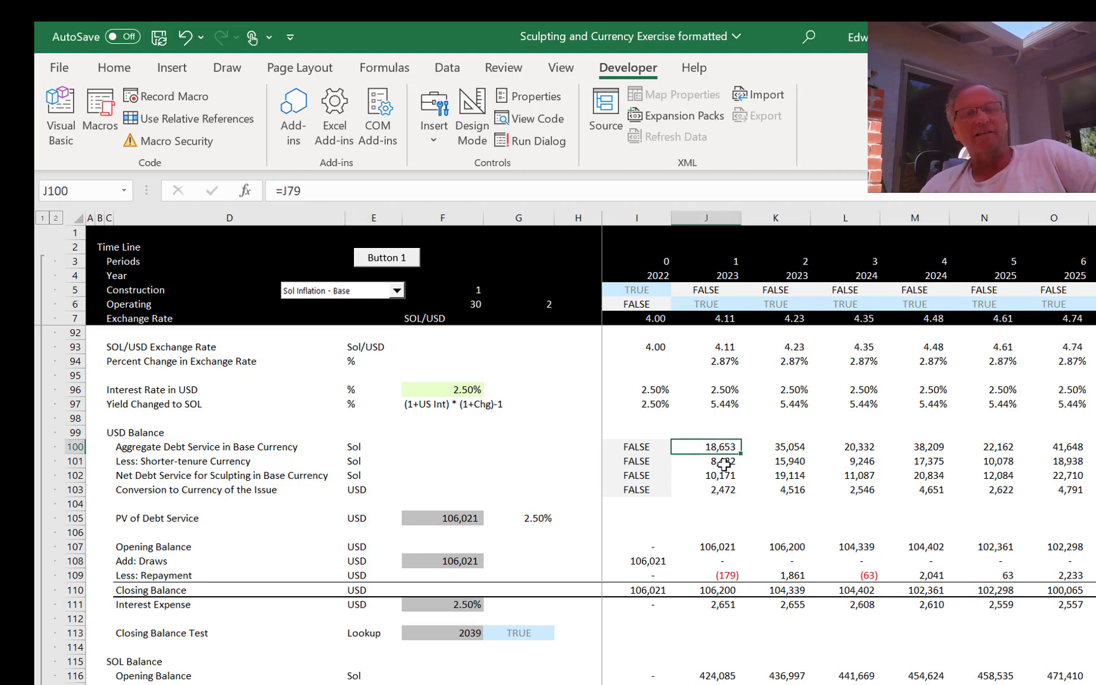
{"action": "key", "text": "Up"}
{"action": "key", "text": "Up"}
{"action": "key", "text": "Up"}
{"action": "key", "text": "Up"}
{"action": "key", "text": "Up"}
{"action": "key", "text": "Up"}
{"action": "key", "text": "Up"}
{"action": "key", "text": "Up"}
{"action": "key", "text": "Up"}
{"action": "key", "text": "Up"}
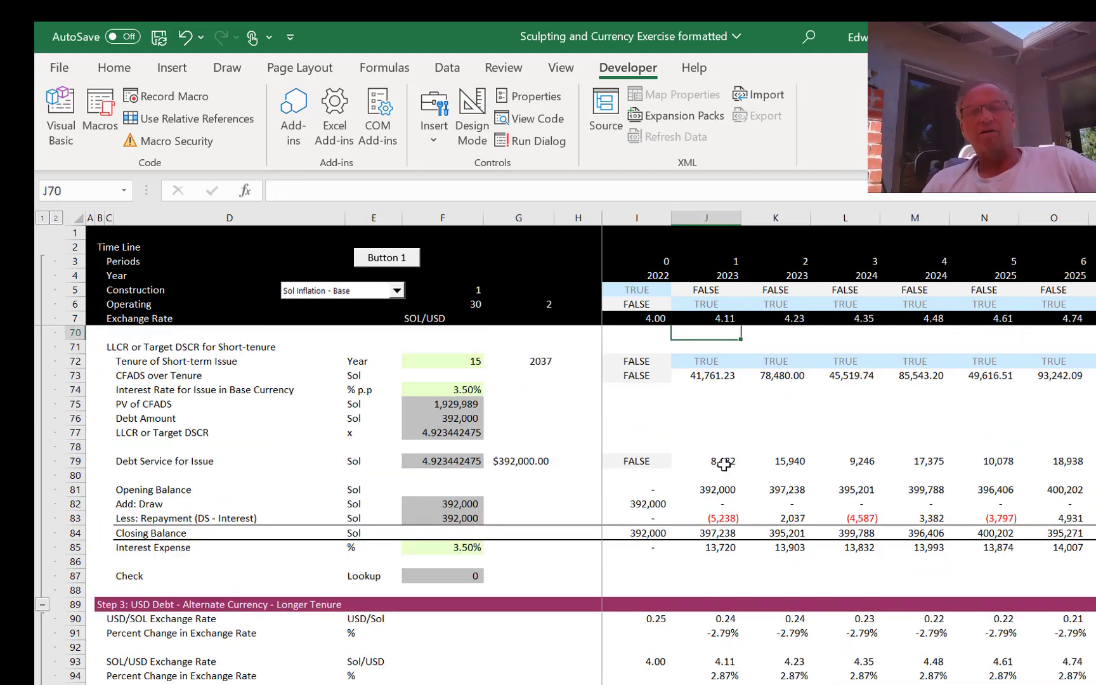
{"action": "key", "text": "Up"}
{"action": "key", "text": "Up"}
{"action": "key", "text": "Up"}
{"action": "key", "text": "Up"}
{"action": "key", "text": "Up"}
{"action": "key", "text": "Up"}
{"action": "key", "text": "Up"}
{"action": "key", "text": "Up"}
{"action": "key", "text": "Up"}
{"action": "key", "text": "Up"}
{"action": "key", "text": "Up"}
{"action": "key", "text": "Up"}
{"action": "key", "text": "Up"}
{"action": "key", "text": "Up"}
{"action": "key", "text": "Up"}
{"action": "key", "text": "Up"}
{"action": "key", "text": "Up"}
{"action": "key", "text": "Up"}
{"action": "key", "text": "Up"}
{"action": "key", "text": "Up"}
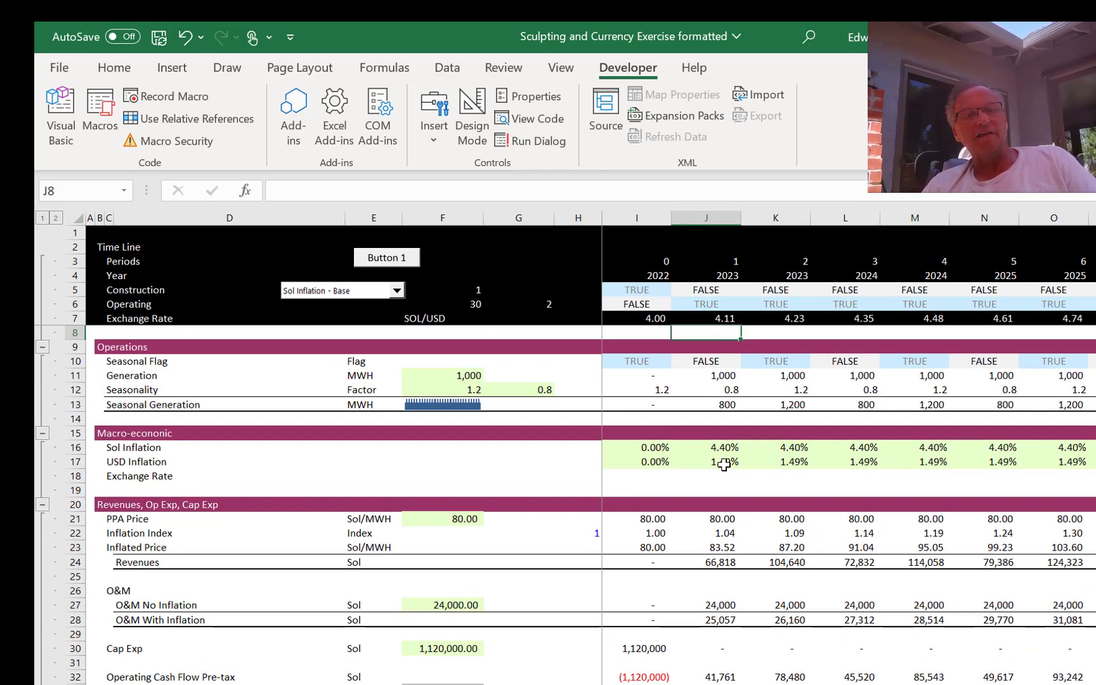
Step: Examine the period 1 calculations downward from the operations inputs through both debt sections to the USD interest expense
{"action": "key", "text": "Down"}
{"action": "key", "text": "Down"}
{"action": "key", "text": "Down"}
{"action": "key", "text": "Down"}
{"action": "key", "text": "Down"}
{"action": "key", "text": "Down"}
{"action": "key", "text": "Down"}
{"action": "key", "text": "Down"}
{"action": "key", "text": "Down"}
{"action": "key", "text": "Down"}
{"action": "key", "text": "Down"}
{"action": "key", "text": "Down"}
{"action": "key", "text": "Down"}
{"action": "key", "text": "Down"}
{"action": "key", "text": "Down"}
{"action": "key", "text": "Down"}
{"action": "key", "text": "Down"}
{"action": "key", "text": "Down"}
{"action": "key", "text": "Down"}
{"action": "key", "text": "Down"}
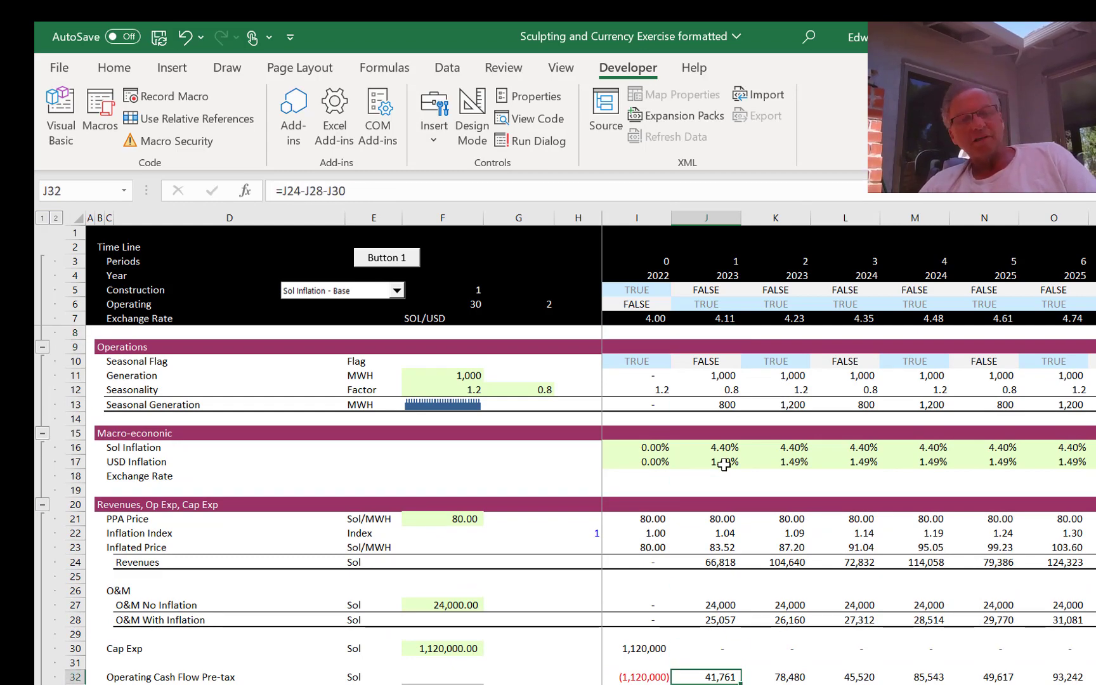
{"action": "key", "text": "Down"}
{"action": "key", "text": "Down"}
{"action": "key", "text": "Down"}
{"action": "key", "text": "Down"}
{"action": "key", "text": "Down"}
{"action": "key", "text": "Down"}
{"action": "key", "text": "Down"}
{"action": "key", "text": "Down"}
{"action": "key", "text": "Down"}
{"action": "key", "text": "Down"}
{"action": "key", "text": "Down"}
{"action": "key", "text": "Down"}
{"action": "key", "text": "Down"}
{"action": "key", "text": "Down"}
{"action": "key", "text": "Down"}
{"action": "key", "text": "Down"}
{"action": "key", "text": "Down"}
{"action": "key", "text": "Down"}
{"action": "key", "text": "Down"}
{"action": "key", "text": "Down"}
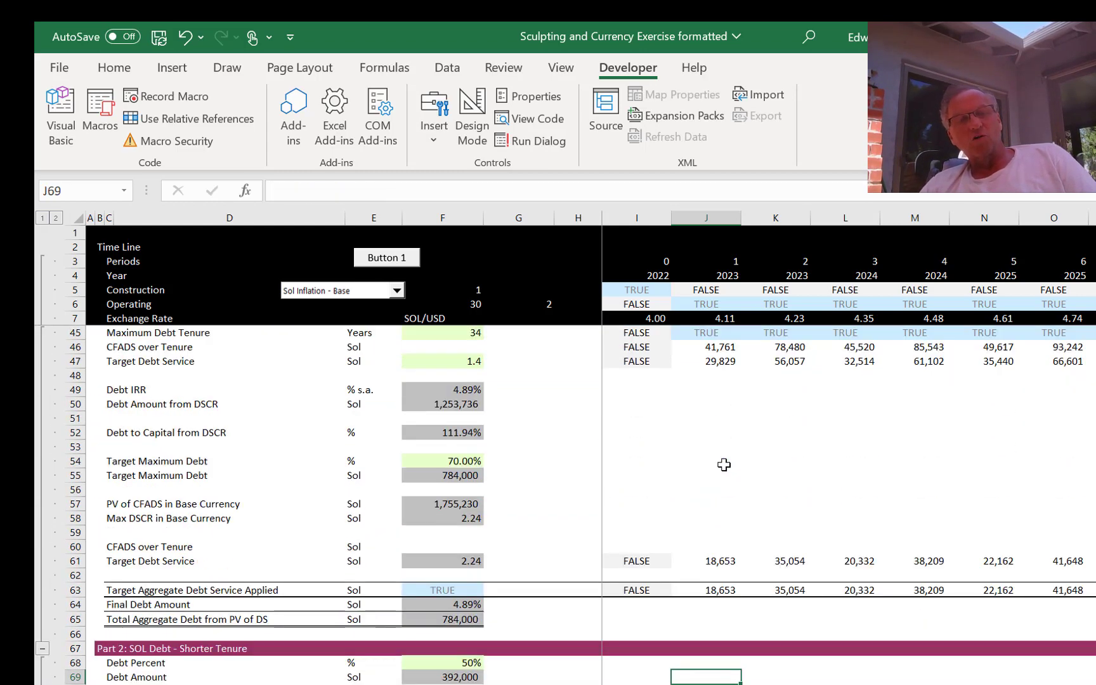
{"action": "key", "text": "Down"}
{"action": "key", "text": "Down"}
{"action": "key", "text": "Down"}
{"action": "key", "text": "Down"}
{"action": "key", "text": "Down"}
{"action": "key", "text": "Down"}
{"action": "key", "text": "Down"}
{"action": "key", "text": "Down"}
{"action": "key", "text": "Down"}
{"action": "key", "text": "Down"}
{"action": "key", "text": "Down"}
{"action": "key", "text": "Down"}
{"action": "key", "text": "Down"}
{"action": "key", "text": "Down"}
{"action": "key", "text": "Down"}
{"action": "key", "text": "Down"}
{"action": "key", "text": "Down"}
{"action": "key", "text": "Down"}
{"action": "key", "text": "Down"}
{"action": "key", "text": "Down"}
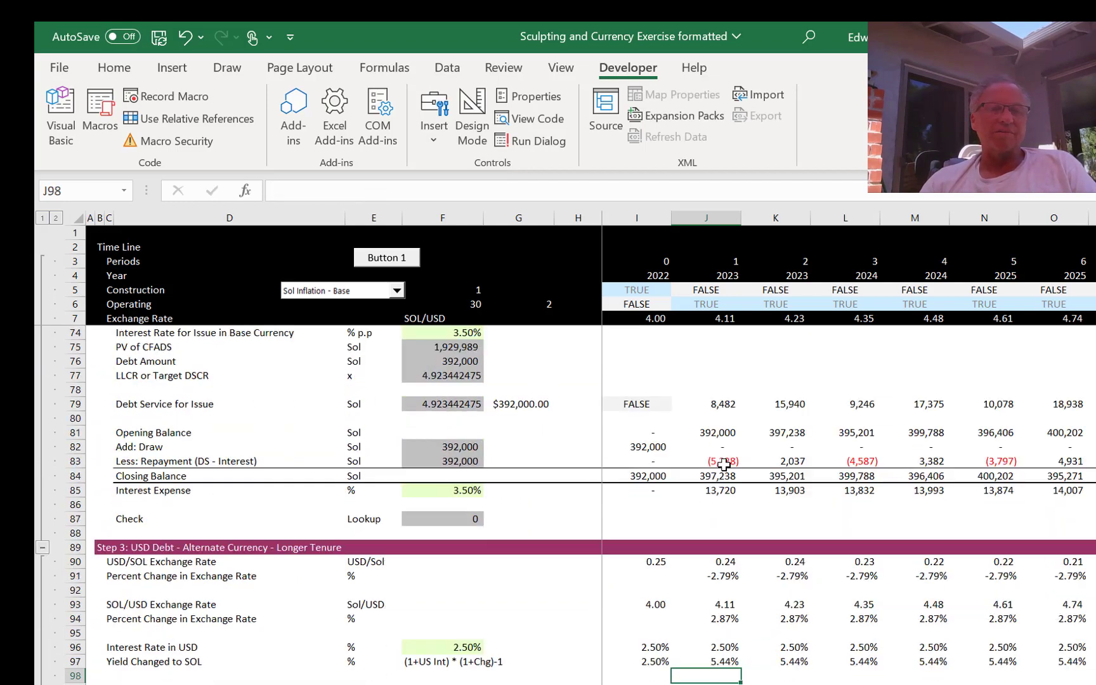
{"action": "key", "text": "Down"}
{"action": "key", "text": "Down"}
{"action": "key", "text": "Down"}
{"action": "key", "text": "Down"}
{"action": "key", "text": "Down"}
{"action": "key", "text": "Down"}
{"action": "key", "text": "Down"}
{"action": "key", "text": "Down"}
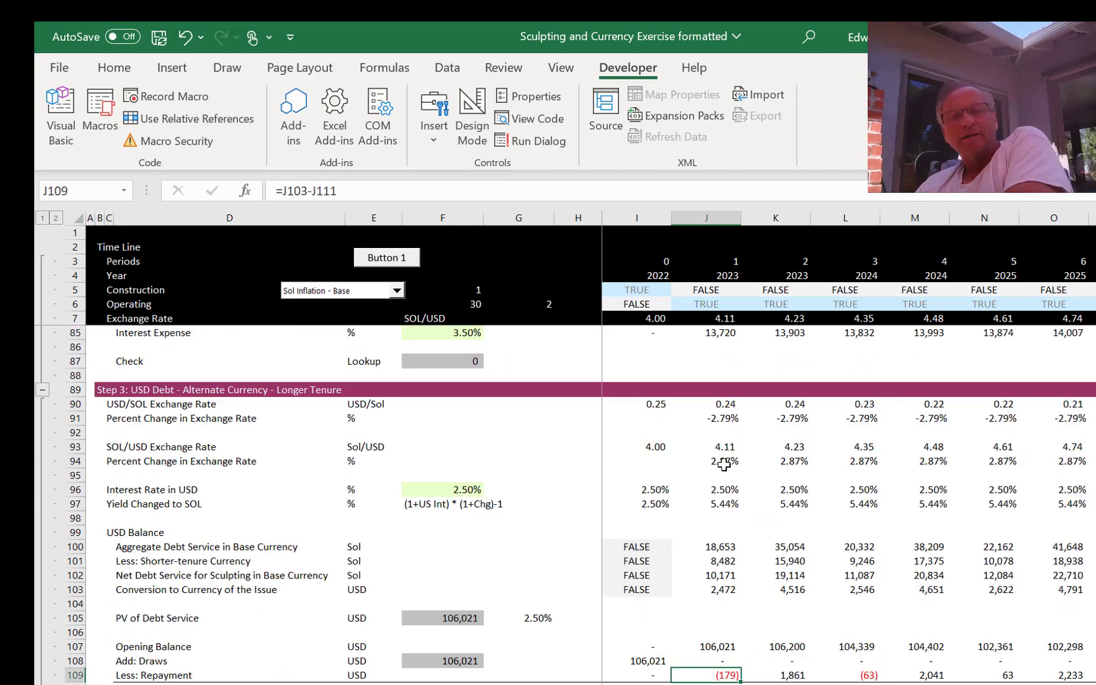
{"action": "key", "text": "Down"}
{"action": "key", "text": "Down"}
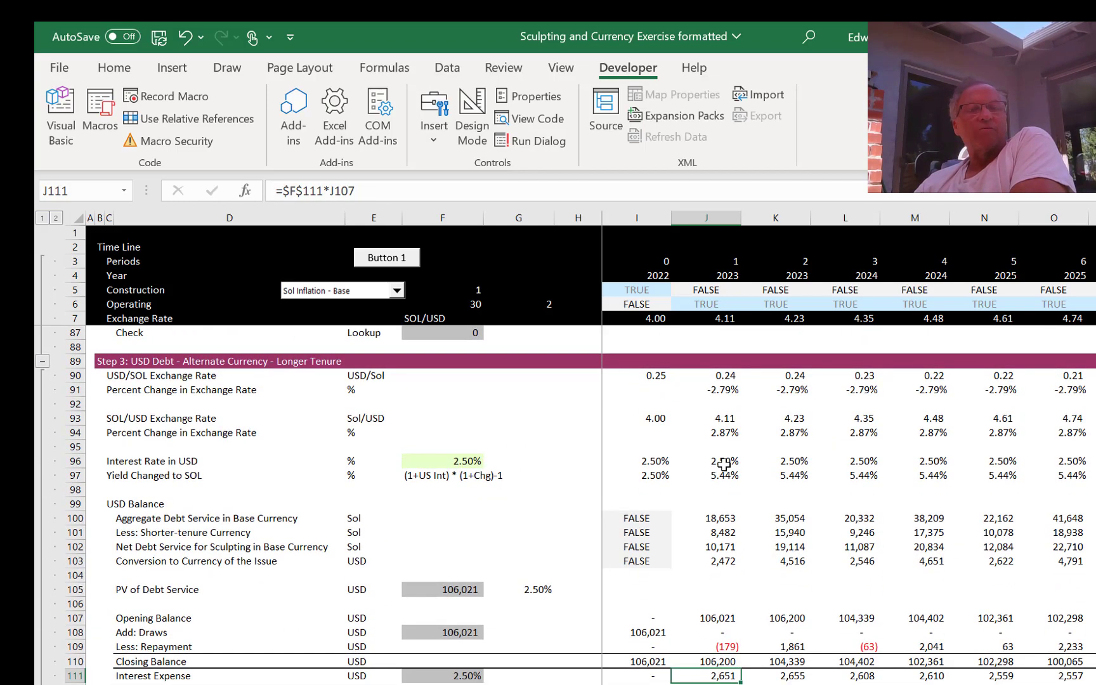
{"action": "key", "text": "Down"}
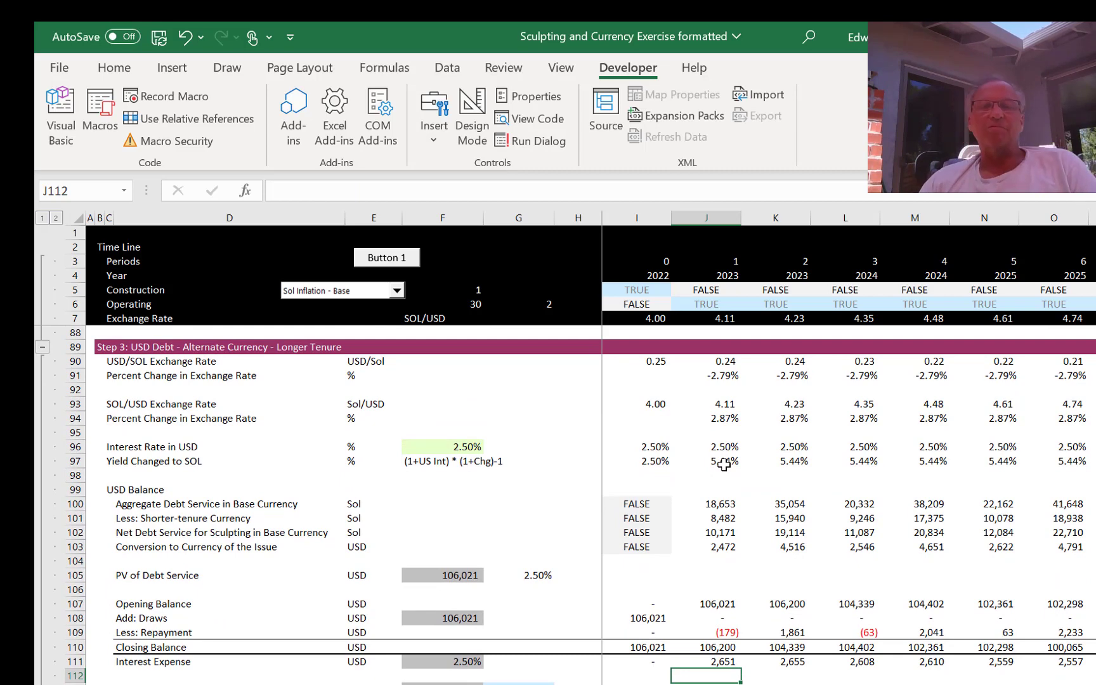
Step: Select the period 1 Yield Changed to SOL cell and set the scenario to Sol Inflation - Changing
{"action": "left_click", "coordinate": [720, 461]}
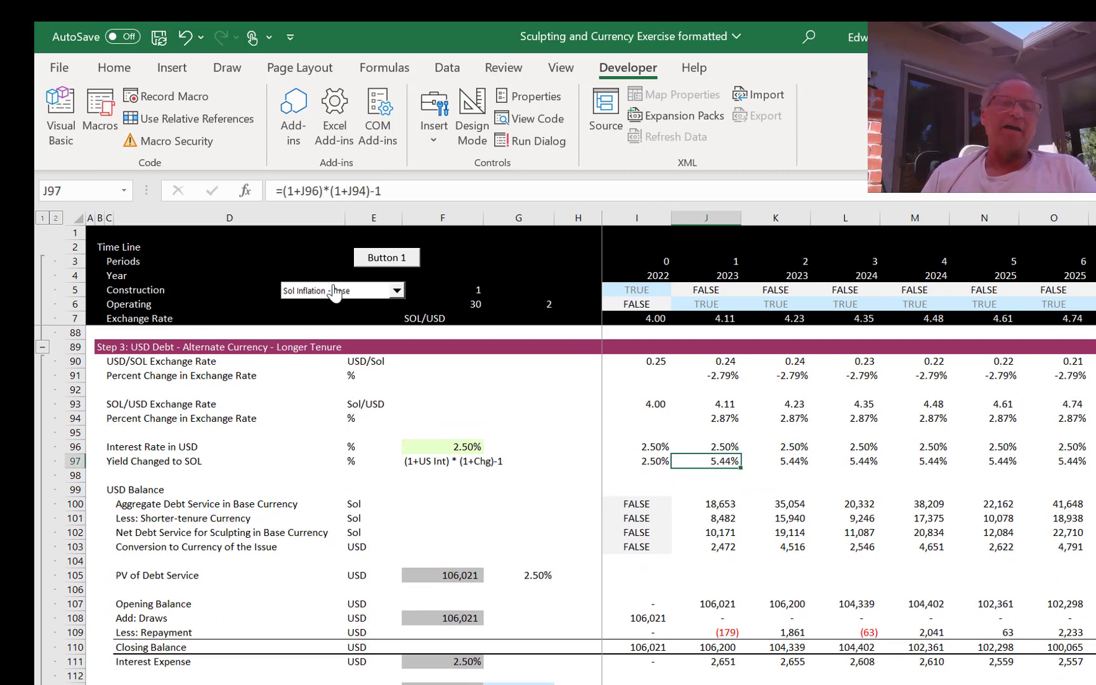
{"action": "left_click", "coordinate": [354, 293]}
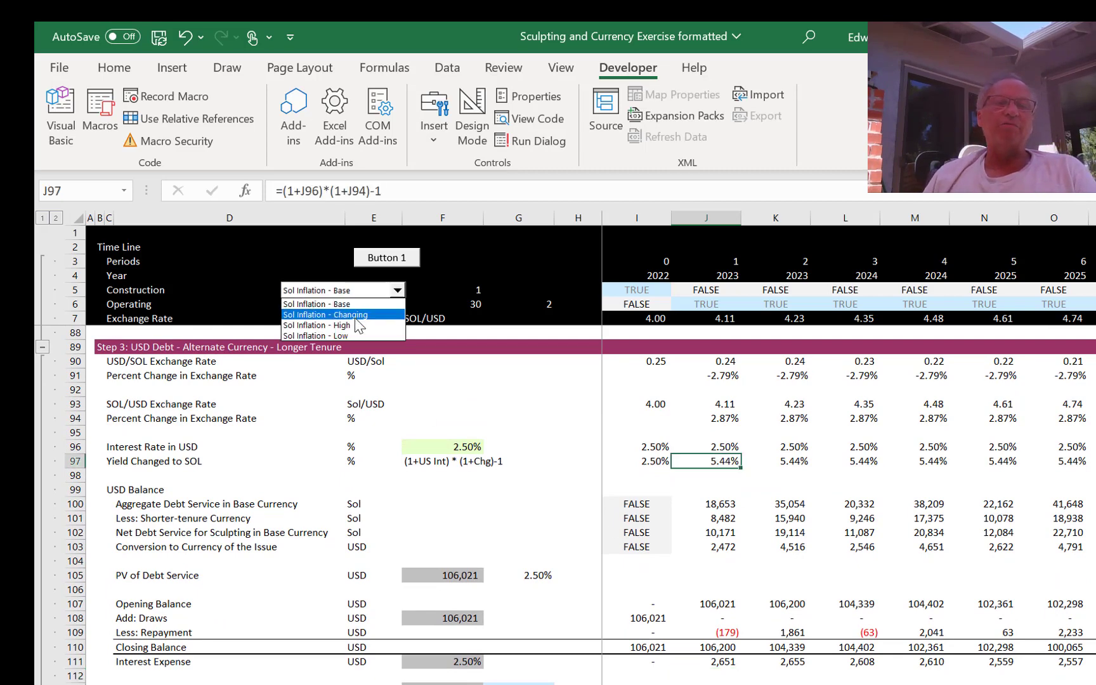
{"action": "left_click", "coordinate": [356, 316]}
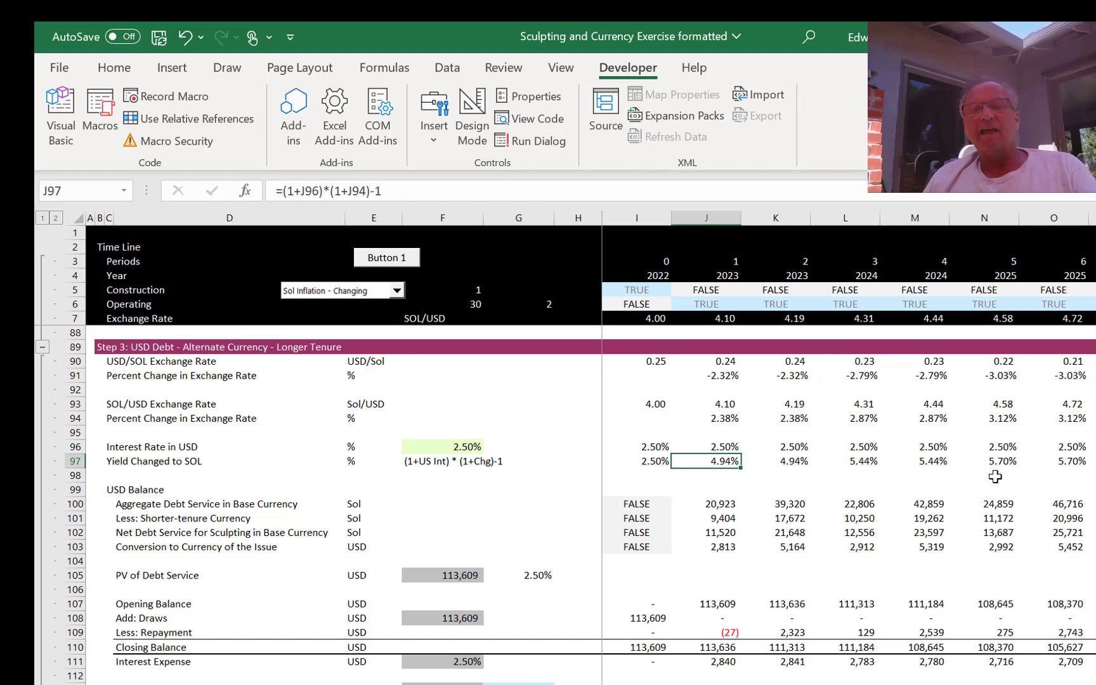
Step: Set the inflation scenario back to Sol Inflation - Base for comparison, and change it to Sol Inflation - High
{"action": "left_click", "coordinate": [336, 293]}
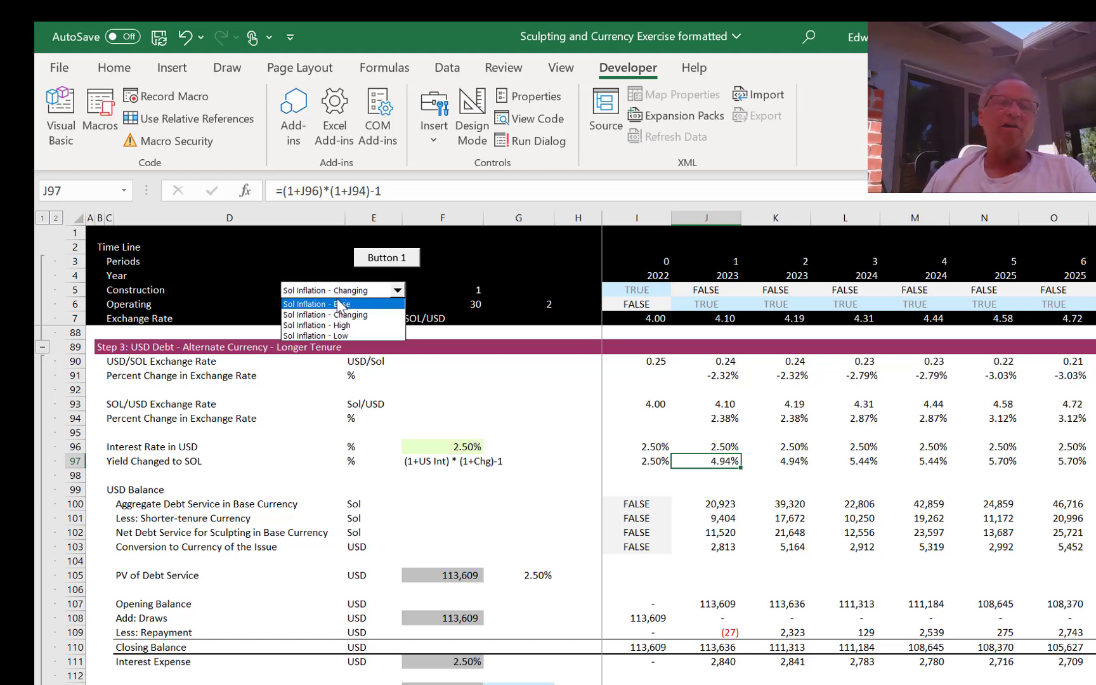
{"action": "left_click", "coordinate": [358, 303]}
{"action": "left_click", "coordinate": [360, 292]}
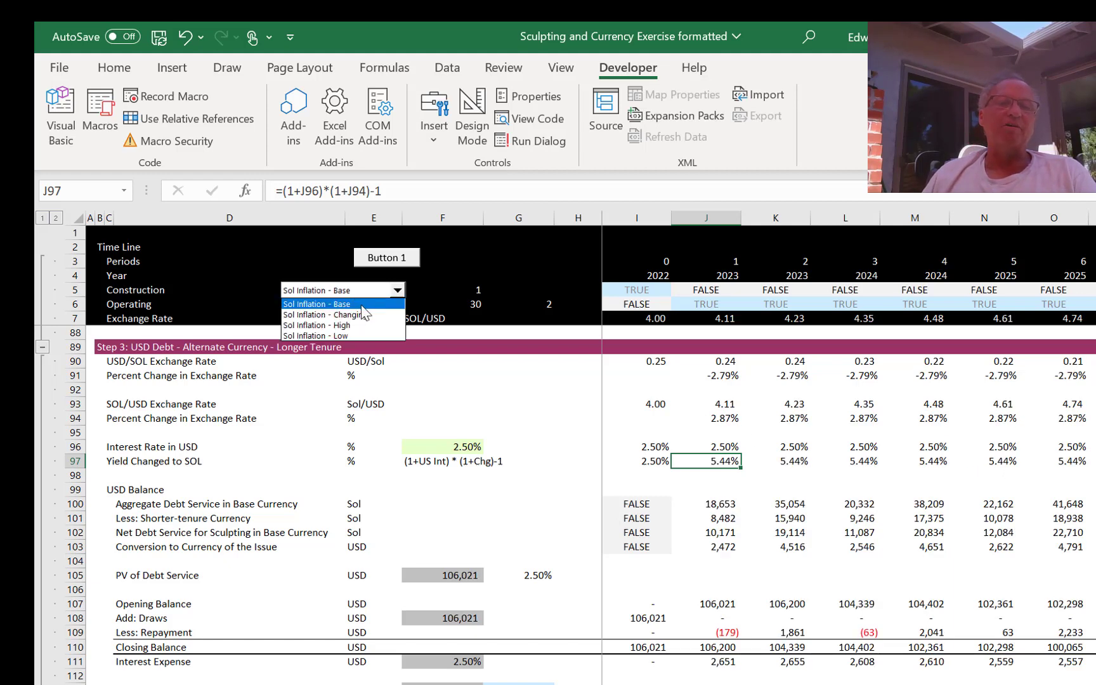
{"action": "left_click", "coordinate": [362, 326]}
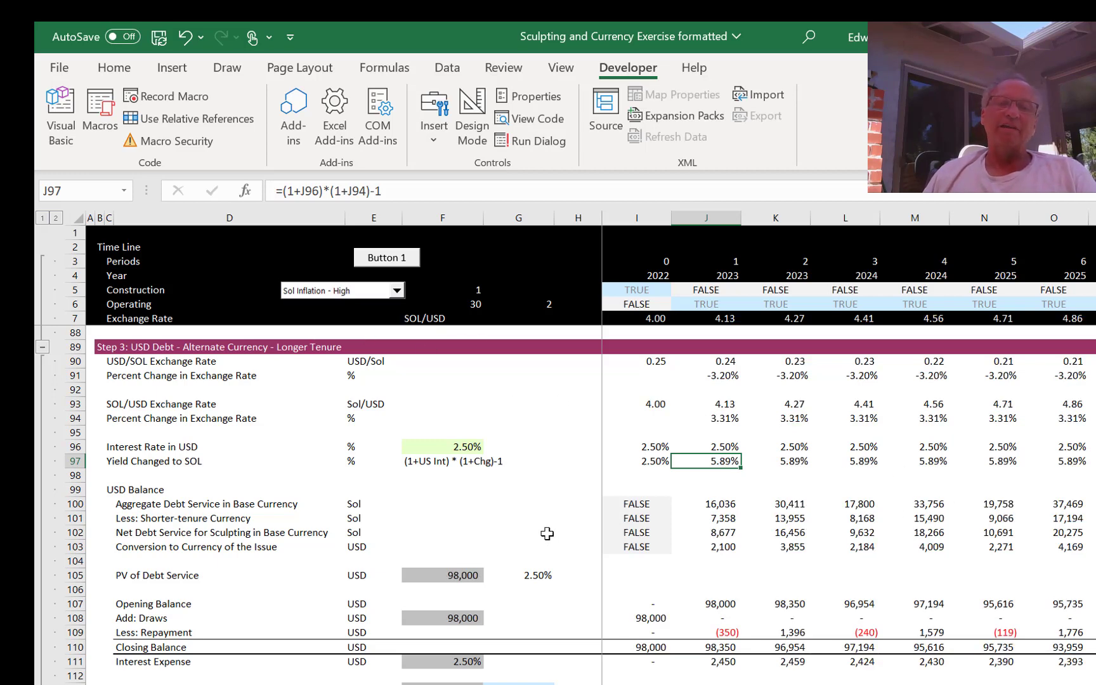
Step: Review the USD Balance section from the shorter-tenure deduction down past the closing balance and back up to the aggregate debt service
{"action": "left_click", "coordinate": [535, 517]}
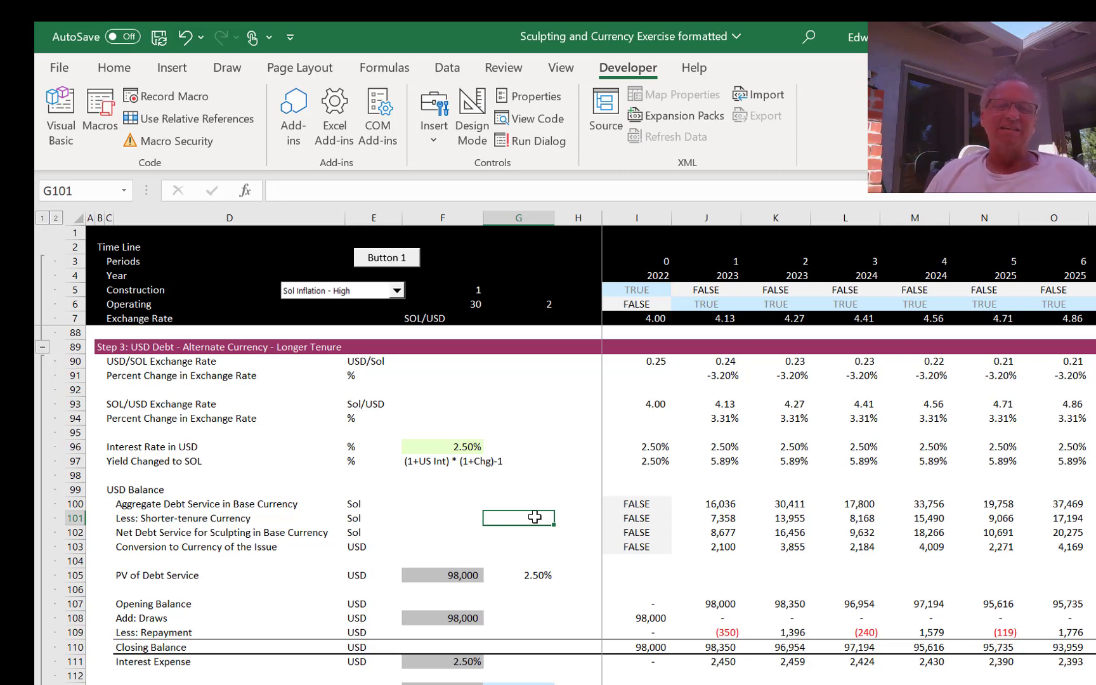
{"action": "key", "text": "Down"}
{"action": "key", "text": "Down"}
{"action": "key", "text": "Down"}
{"action": "key", "text": "Down"}
{"action": "key", "text": "Down"}
{"action": "key", "text": "Down"}
{"action": "key", "text": "Down"}
{"action": "key", "text": "Down"}
{"action": "key", "text": "Down"}
{"action": "key", "text": "Down"}
{"action": "key", "text": "Down"}
{"action": "key", "text": "Down"}
{"action": "key", "text": "Down"}
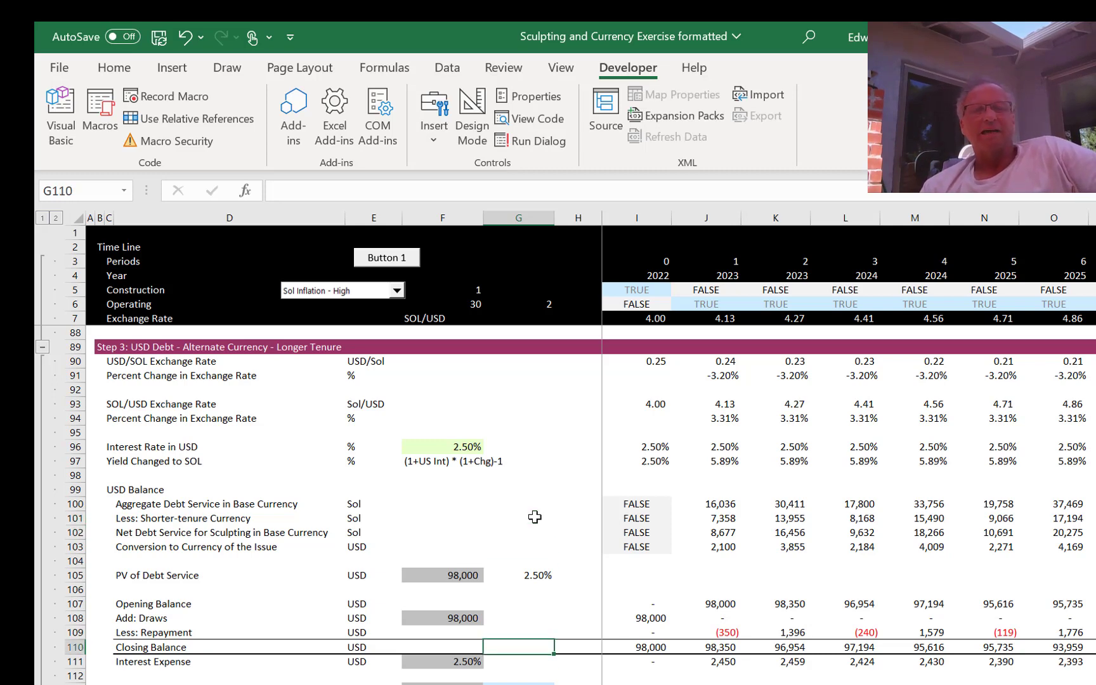
{"action": "key", "text": "Up"}
{"action": "key", "text": "Up"}
{"action": "key", "text": "Up"}
{"action": "key", "text": "Up"}
{"action": "key", "text": "Up"}
{"action": "key", "text": "Up"}
{"action": "key", "text": "Up"}
{"action": "key", "text": "Up"}
{"action": "key", "text": "Up"}
{"action": "key", "text": "Up"}
{"action": "key", "text": "Up"}
{"action": "key", "text": "Up"}
{"action": "key", "text": "Up"}
{"action": "key", "text": "Up"}
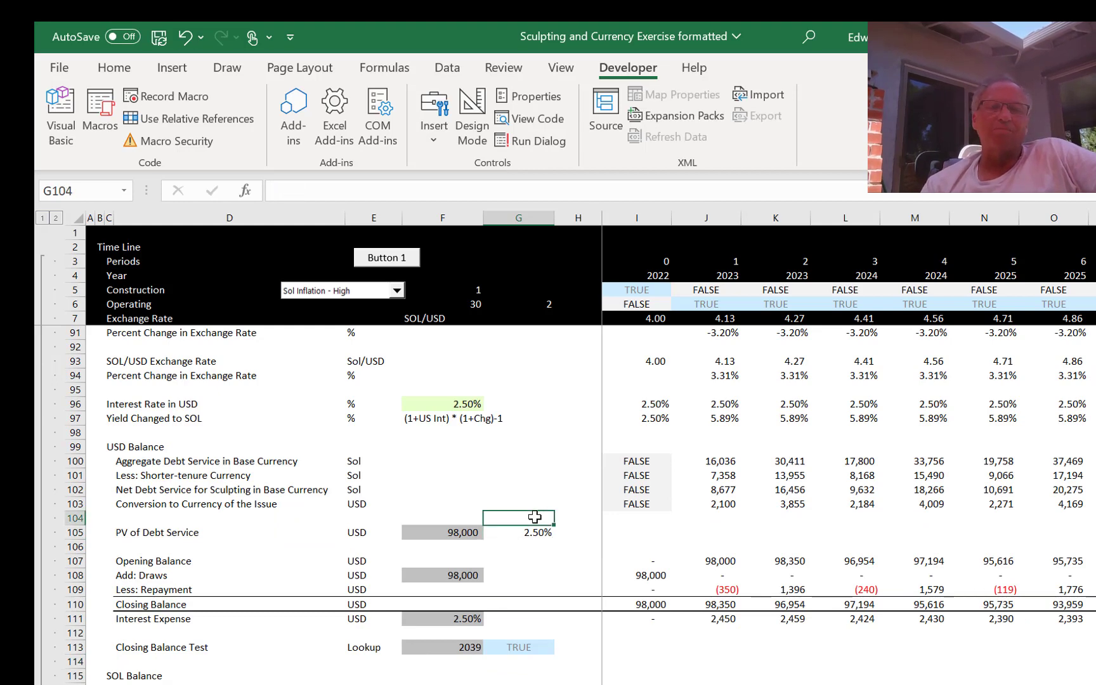
Step: Inspect the period 1 formulas for Aggregate Debt Service in Base Currency and Less: Shorter-tenure Currency
{"action": "key", "text": "Right"}
{"action": "key", "text": "Right"}
{"action": "key", "text": "Right"}
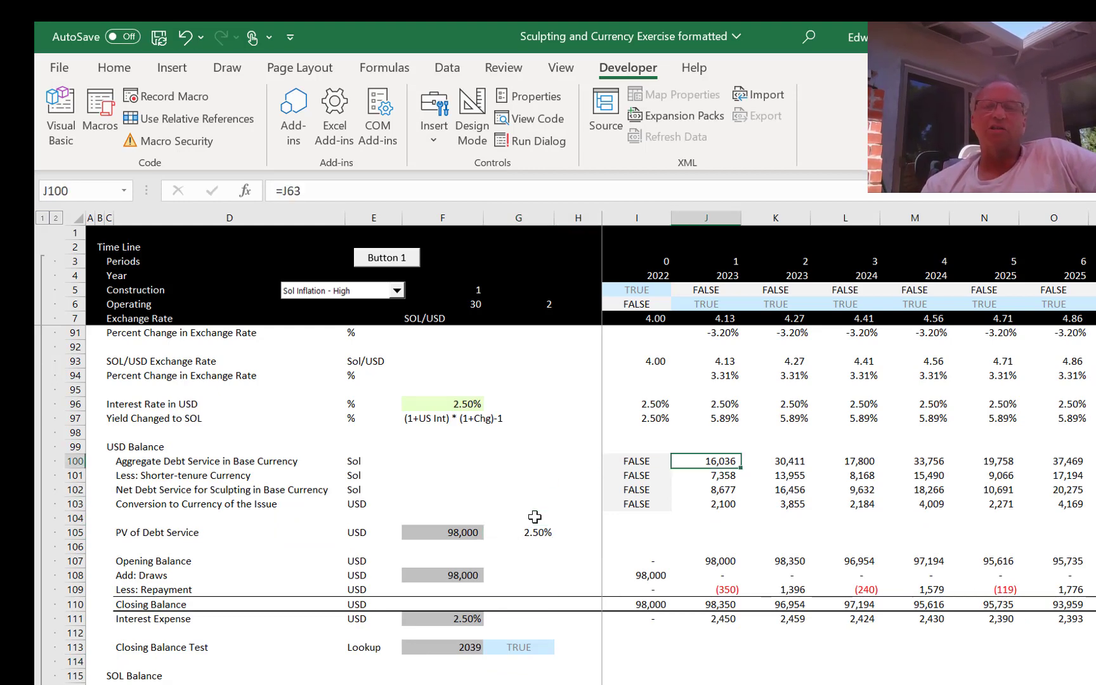
{"action": "key", "text": "Down"}
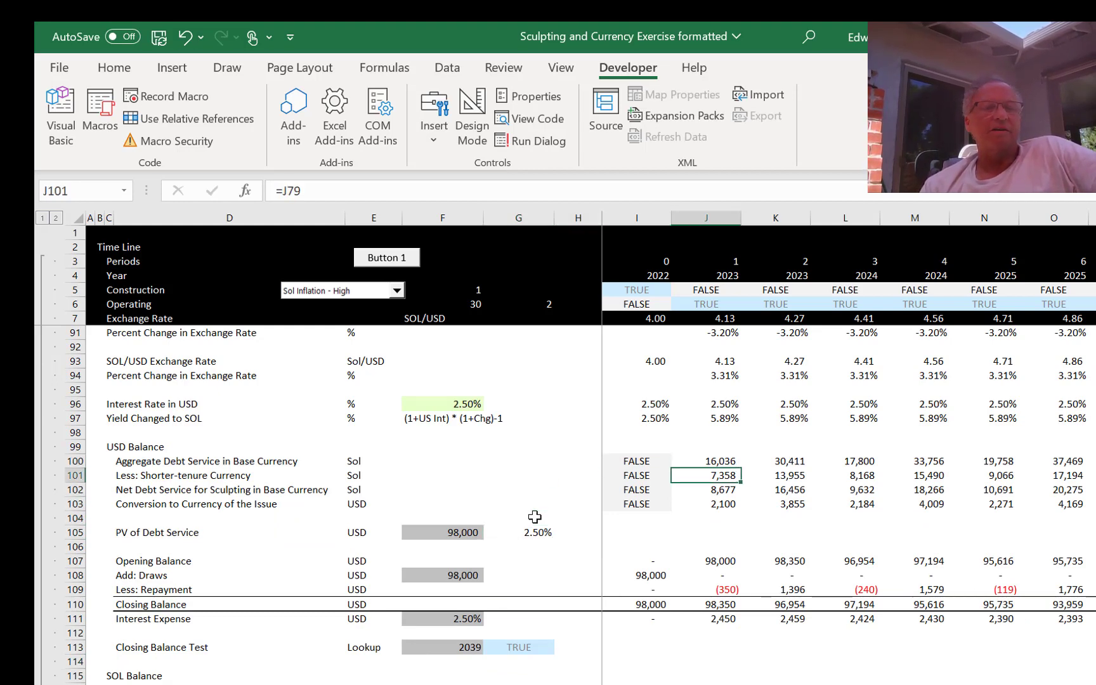
{"action": "key", "text": "Left"}
{"action": "key", "text": "Right"}
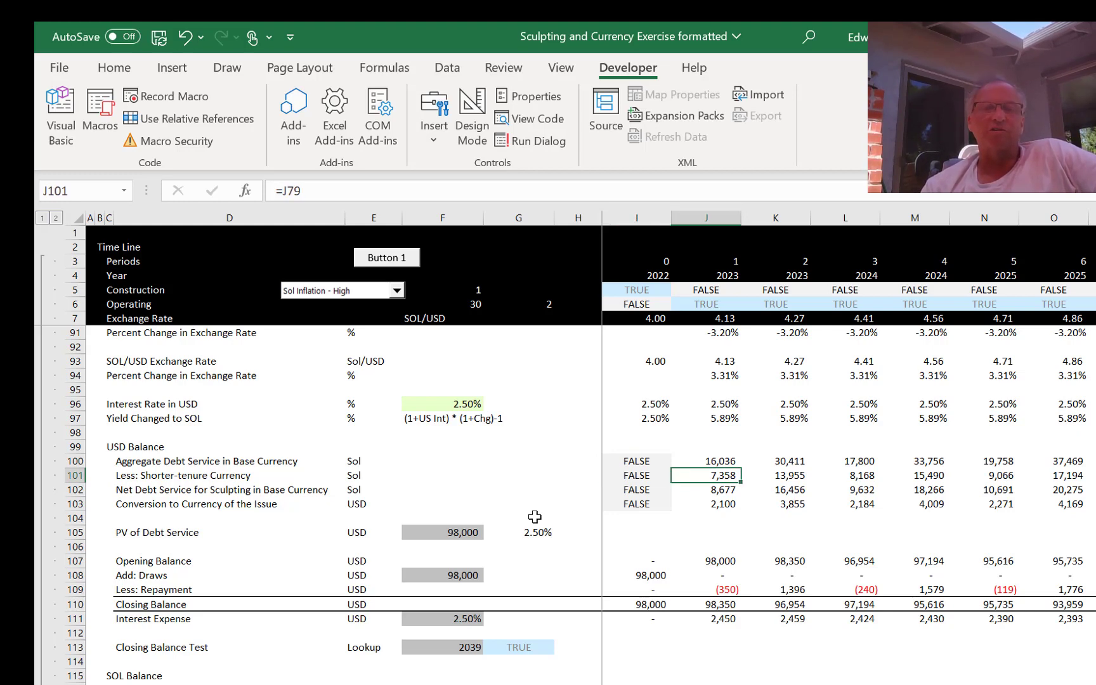
Step: Enter the note "DS = CFAD/DSCR - other" in F100, beside Aggregate Debt Service in Base Currency
{"action": "key", "text": "Left"}
{"action": "key", "text": "Left"}
{"action": "key", "text": "Left"}
{"action": "key", "text": "Left"}
{"action": "key", "text": "Up"}
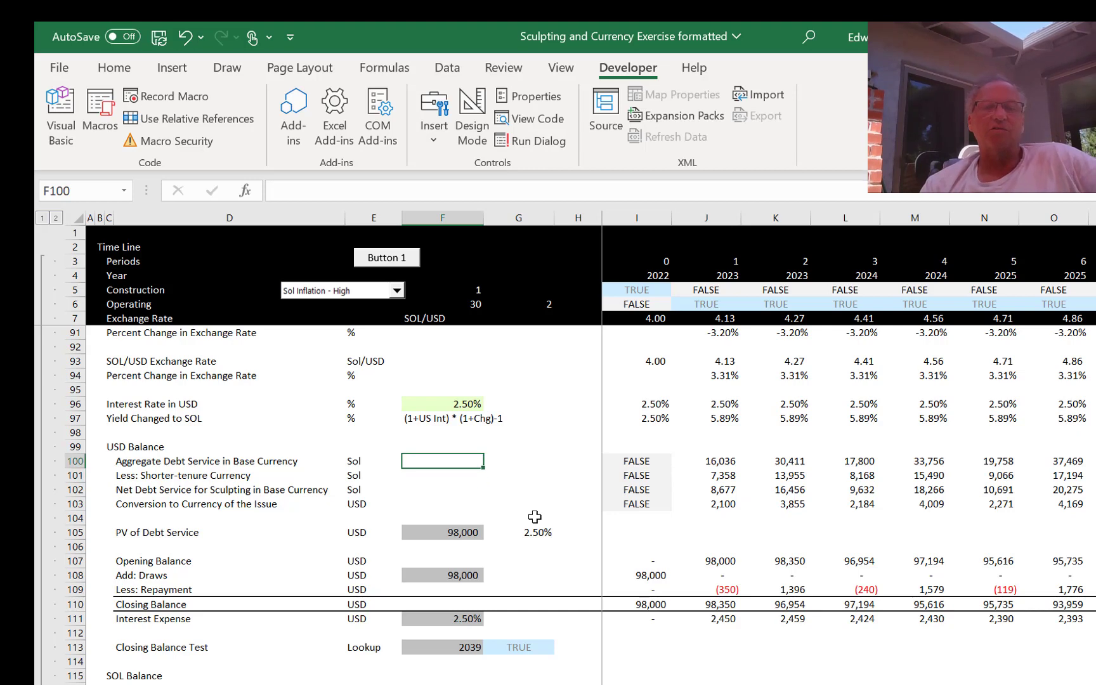
{"action": "type", "text": "DS"}
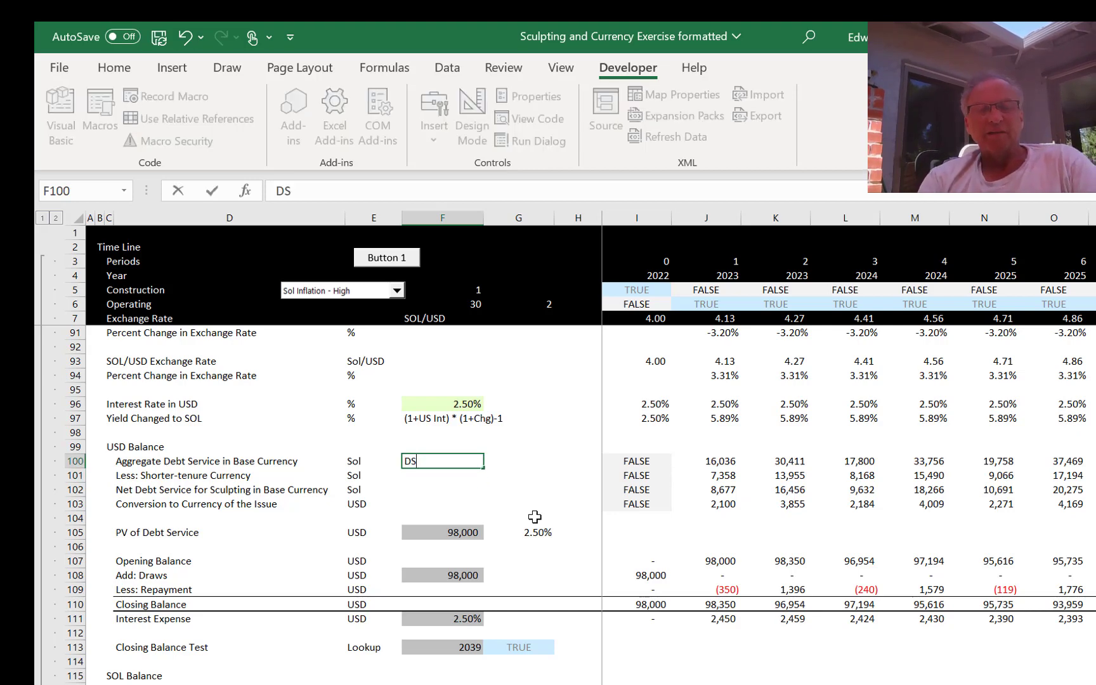
{"action": "type", "text": " ="}
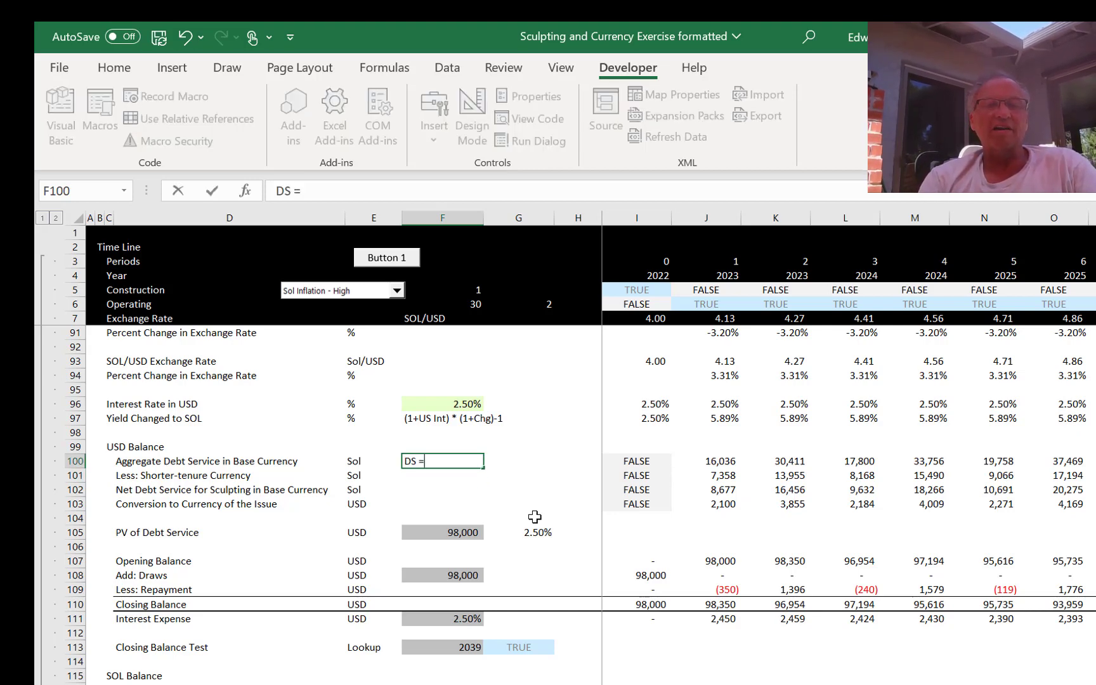
{"action": "left_click", "coordinate": [535, 517]}
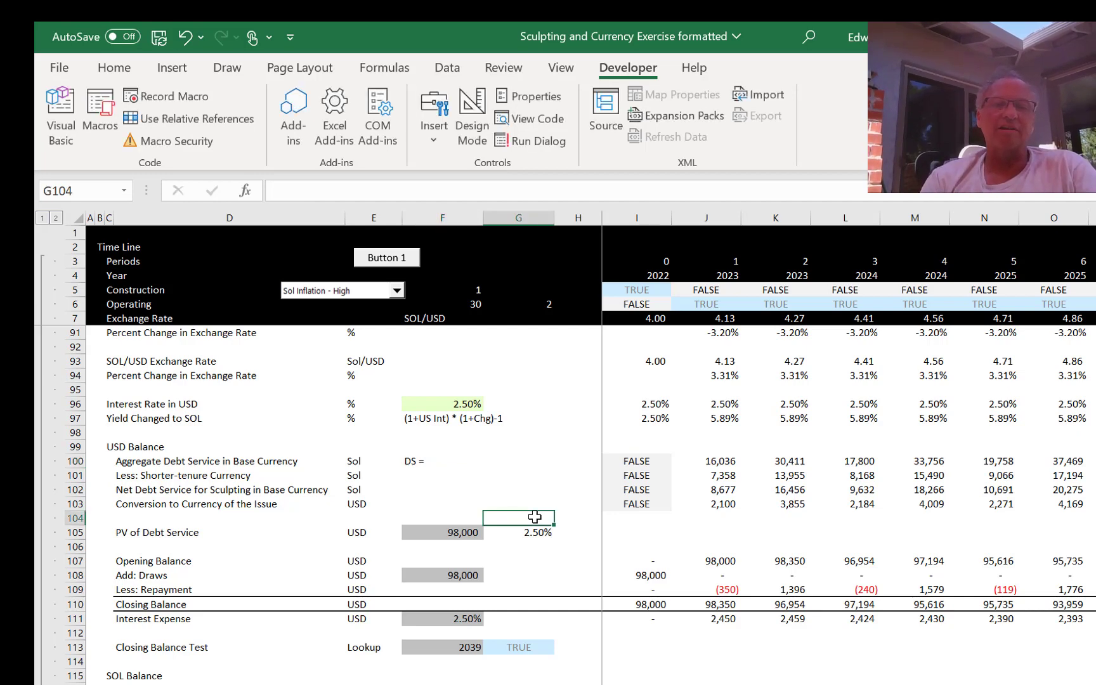
{"action": "key", "text": "Left"}
{"action": "key", "text": "Up"}
{"action": "key", "text": "Up"}
{"action": "key", "text": "Up"}
{"action": "key", "text": "Up"}
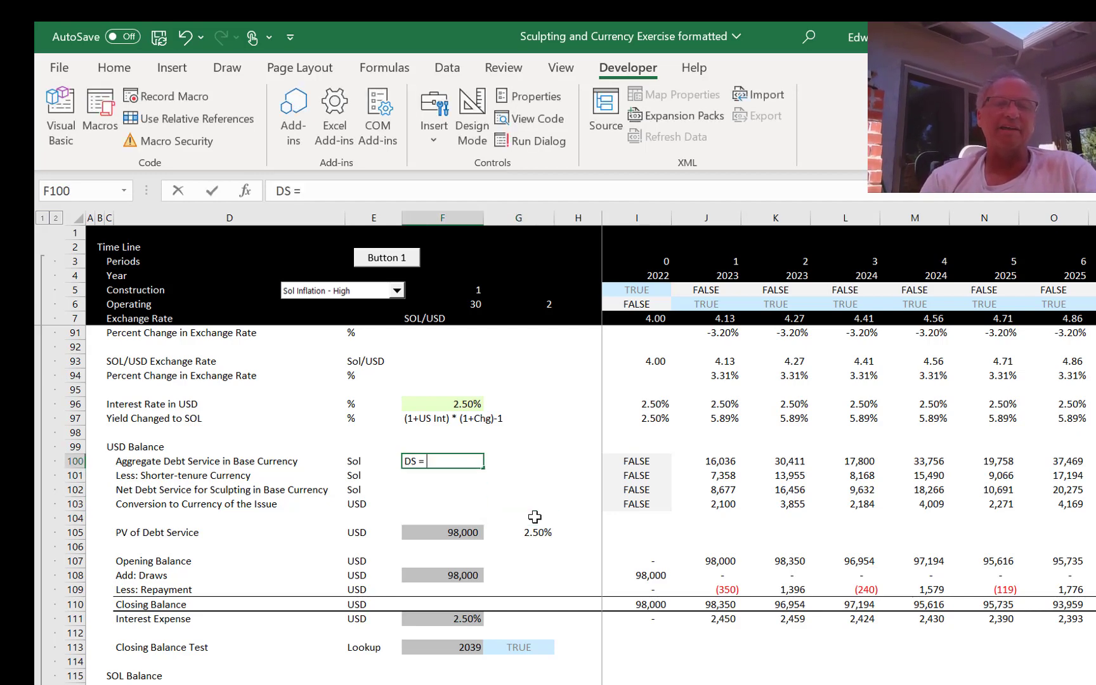
{"action": "key", "text": "F2"}
{"action": "type", "text": "CFA"}
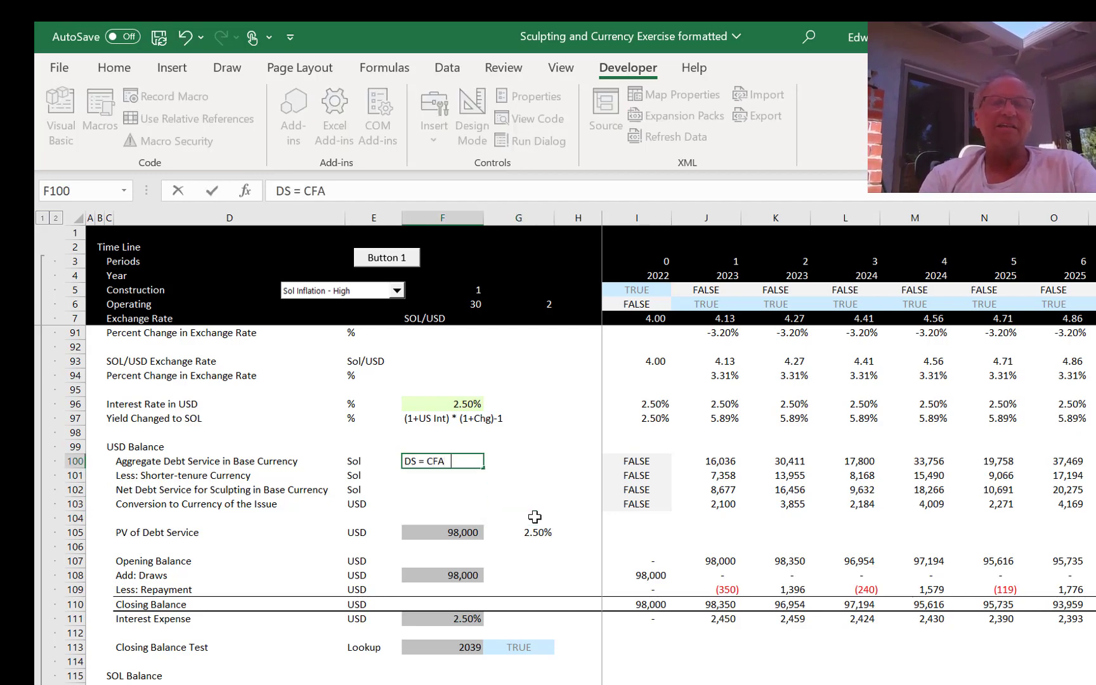
{"action": "type", "text": "D/DSCR"}
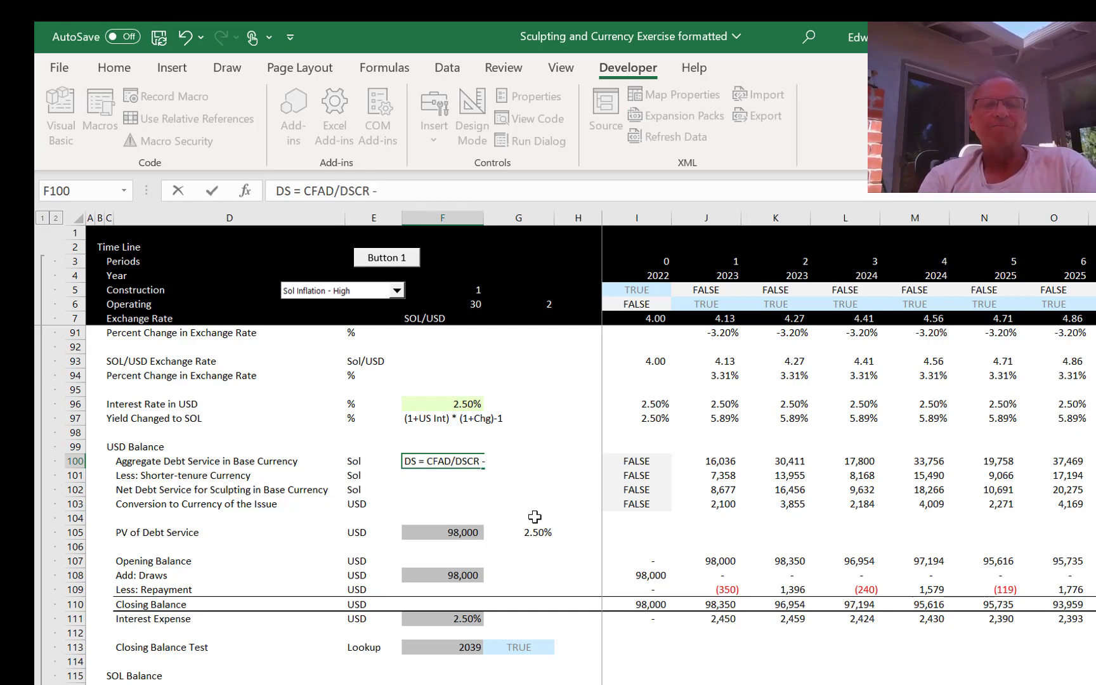
{"action": "type", "text": " - other"}
{"action": "key", "text": "Return"}
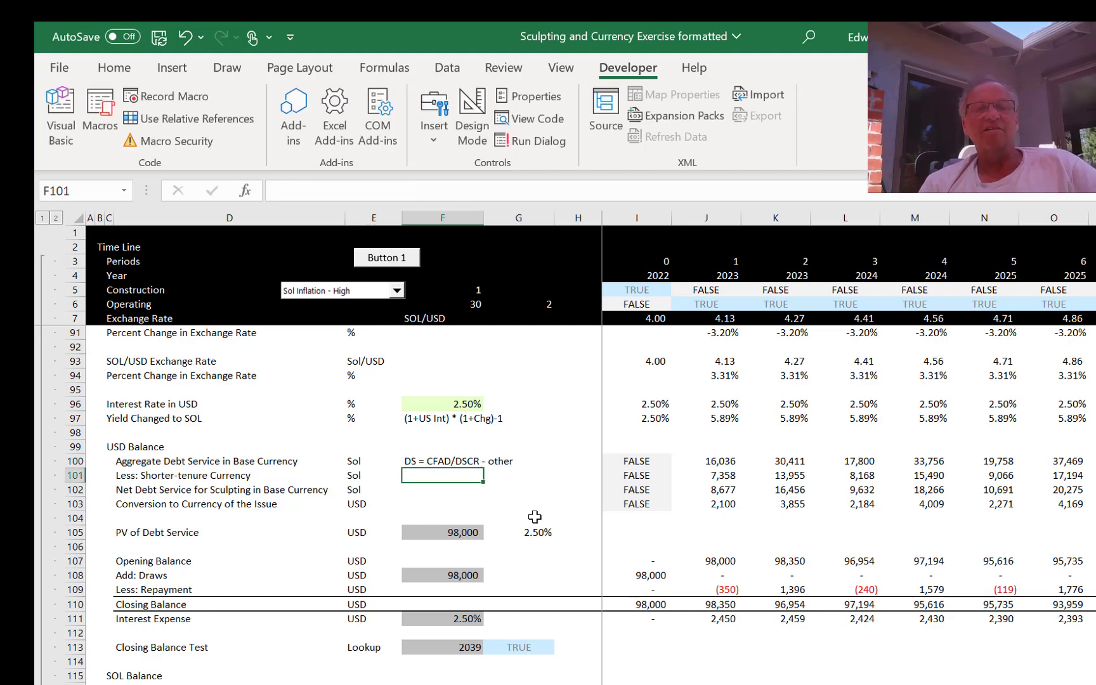
Step: Review the model upward from the USD Balance section through the shorter-tenure SOL debt to the target debt service rows
{"action": "key", "text": "Up"}
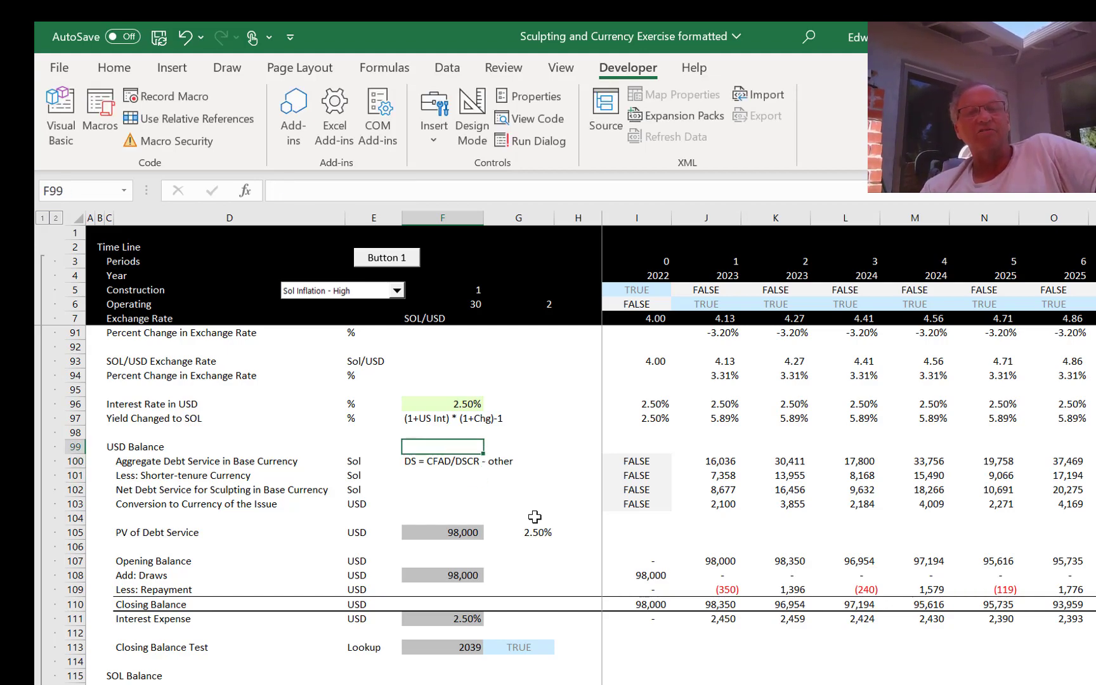
{"action": "key", "text": "Up"}
{"action": "key", "text": "Up"}
{"action": "key", "text": "Up"}
{"action": "key", "text": "Up"}
{"action": "key", "text": "Up"}
{"action": "key", "text": "Up"}
{"action": "key", "text": "Up"}
{"action": "key", "text": "Up"}
{"action": "key", "text": "Up"}
{"action": "key", "text": "Up"}
{"action": "key", "text": "Up"}
{"action": "key", "text": "Up"}
{"action": "key", "text": "Up"}
{"action": "key", "text": "Up"}
{"action": "key", "text": "Up"}
{"action": "key", "text": "Up"}
{"action": "key", "text": "Up"}
{"action": "key", "text": "Up"}
{"action": "key", "text": "Up"}
{"action": "key", "text": "Up"}
{"action": "key", "text": "Up"}
{"action": "key", "text": "Up"}
{"action": "key", "text": "Up"}
{"action": "key", "text": "Up"}
{"action": "key", "text": "Up"}
{"action": "key", "text": "Up"}
{"action": "key", "text": "Up"}
{"action": "key", "text": "Up"}
{"action": "key", "text": "Up"}
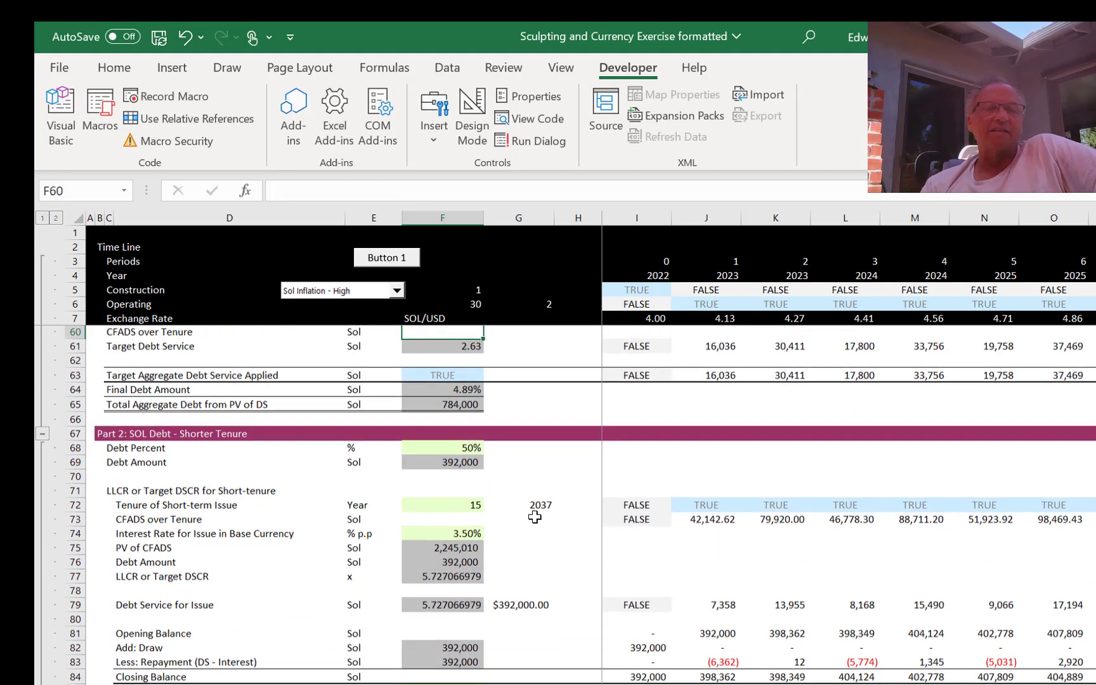
Step: Examine the model downward from Target Aggregate Debt Service Applied through both debt sections to Yield with the Loss in the SOL Balance
{"action": "key", "text": "Down"}
{"action": "key", "text": "Down"}
{"action": "key", "text": "Down"}
{"action": "key", "text": "Down"}
{"action": "key", "text": "Down"}
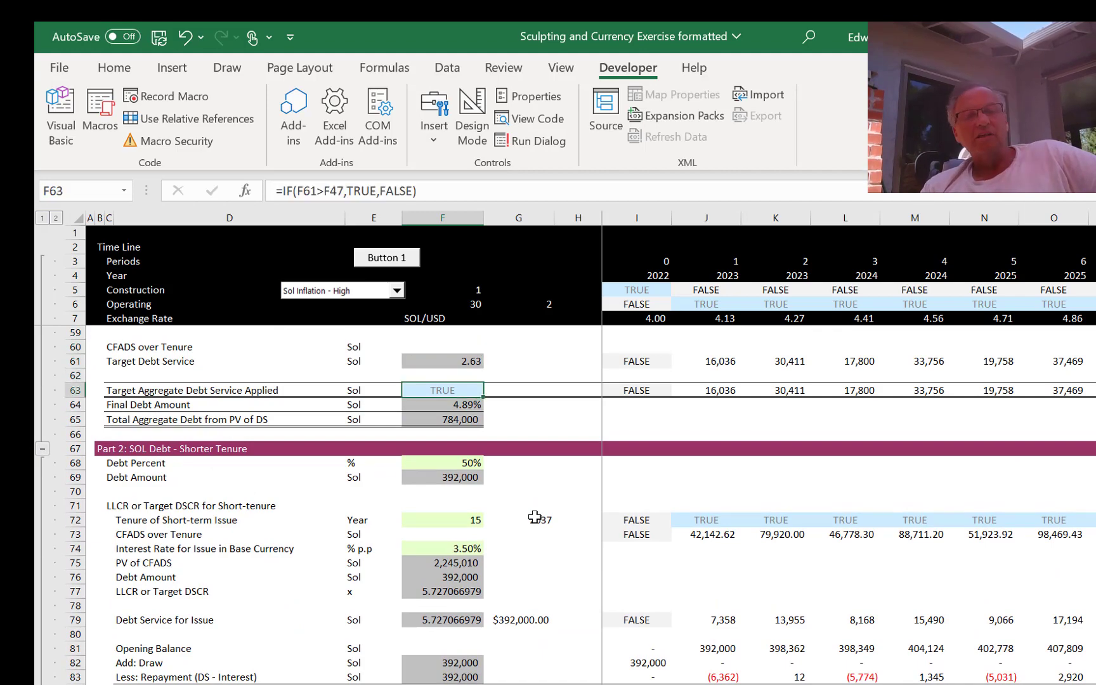
{"action": "key", "text": "Down"}
{"action": "key", "text": "Down"}
{"action": "key", "text": "Down"}
{"action": "key", "text": "Down"}
{"action": "key", "text": "Down"}
{"action": "key", "text": "Down"}
{"action": "key", "text": "Down"}
{"action": "key", "text": "Down"}
{"action": "key", "text": "Down"}
{"action": "key", "text": "Down"}
{"action": "key", "text": "Down"}
{"action": "key", "text": "Down"}
{"action": "key", "text": "Down"}
{"action": "key", "text": "Down"}
{"action": "key", "text": "Down"}
{"action": "key", "text": "Down"}
{"action": "key", "text": "Down"}
{"action": "key", "text": "Down"}
{"action": "key", "text": "Down"}
{"action": "key", "text": "Down"}
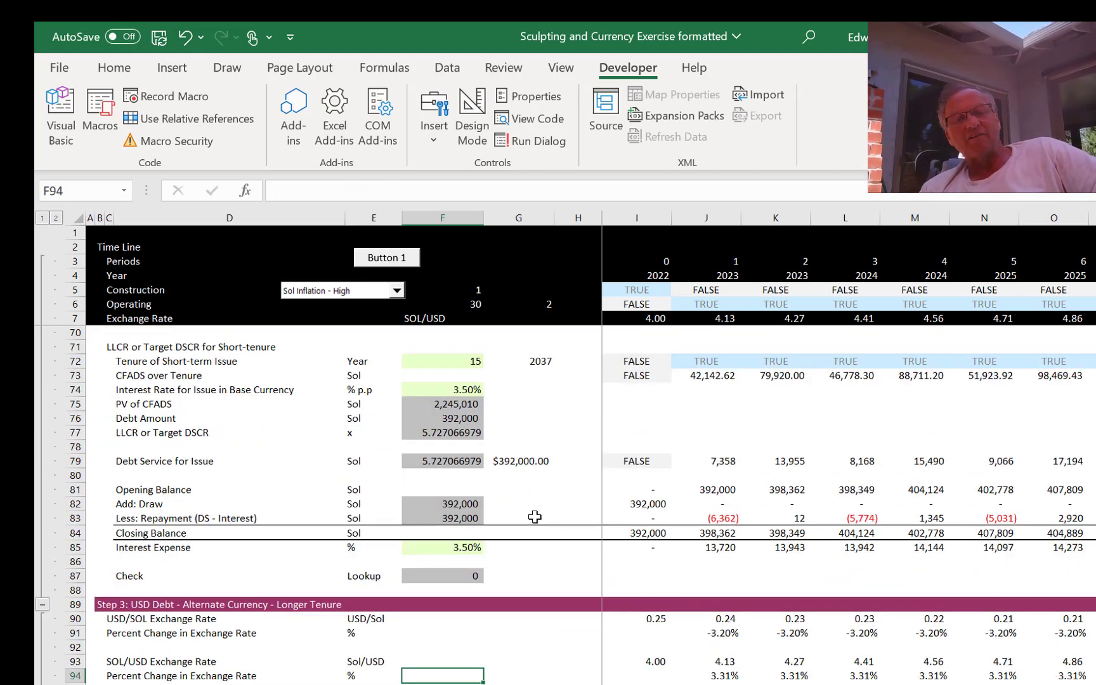
{"action": "key", "text": "Down"}
{"action": "key", "text": "Down"}
{"action": "key", "text": "Down"}
{"action": "key", "text": "Down"}
{"action": "key", "text": "Down"}
{"action": "key", "text": "Down"}
{"action": "key", "text": "Down"}
{"action": "key", "text": "Down"}
{"action": "key", "text": "Down"}
{"action": "key", "text": "Down"}
{"action": "key", "text": "Down"}
{"action": "key", "text": "Down"}
{"action": "key", "text": "Down"}
{"action": "key", "text": "Down"}
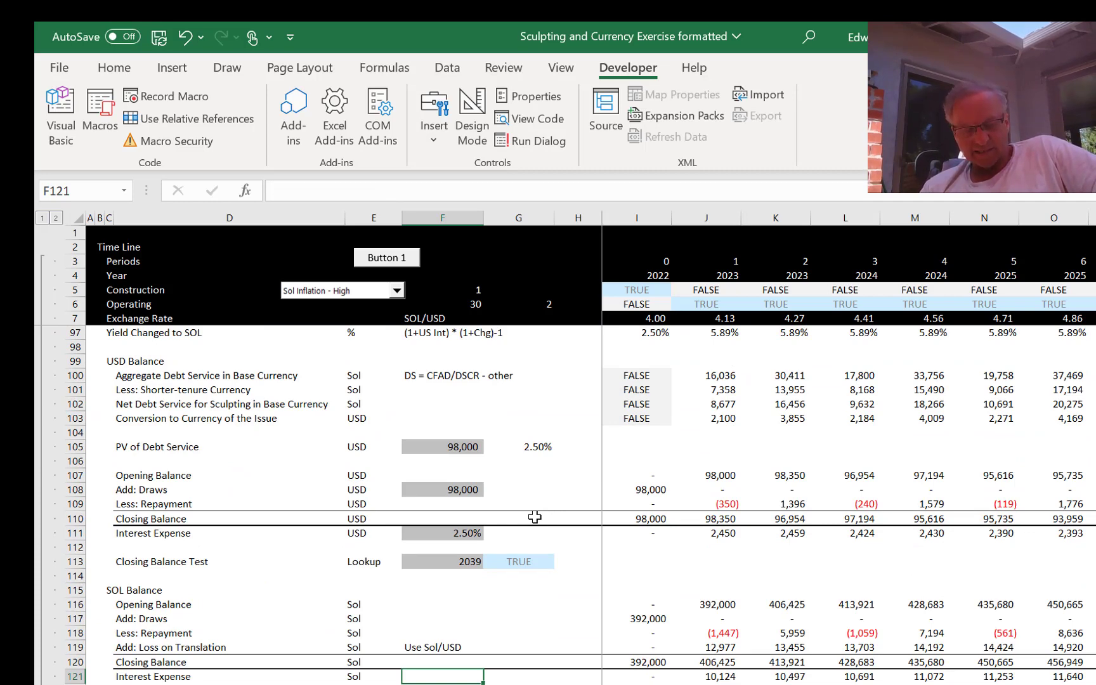
{"action": "key", "text": "Down"}
{"action": "key", "text": "Down"}
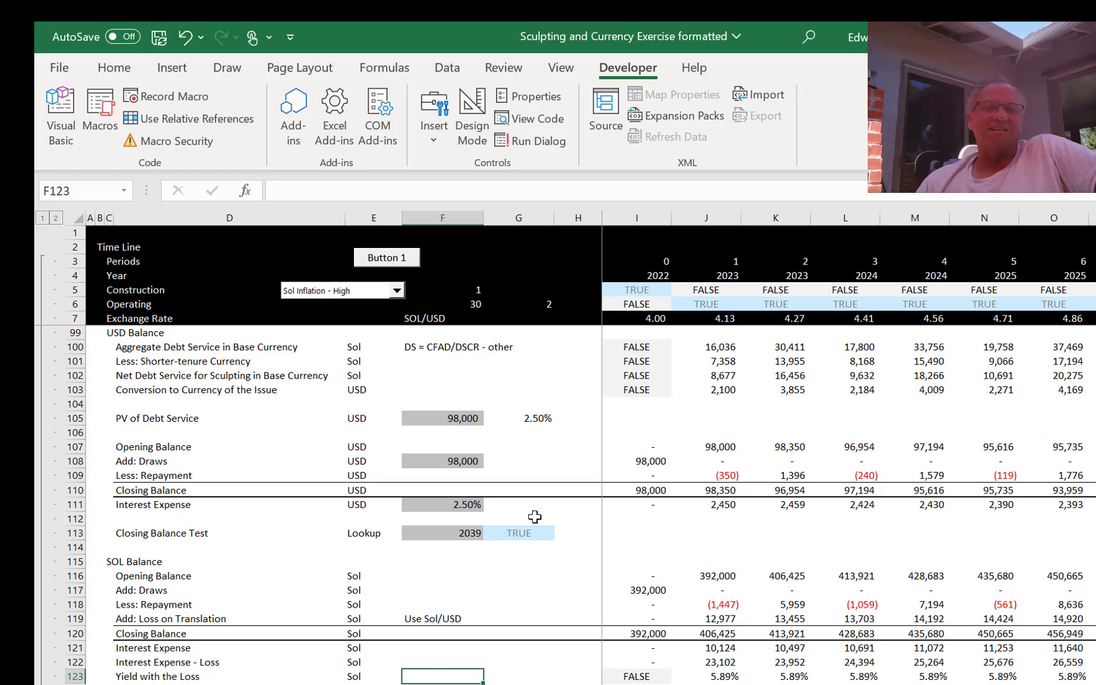
Step: Trace the period 1 USD calculations from the opening balance and draws up to the SOL/USD exchange rate
{"action": "left_click", "coordinate": [702, 451]}
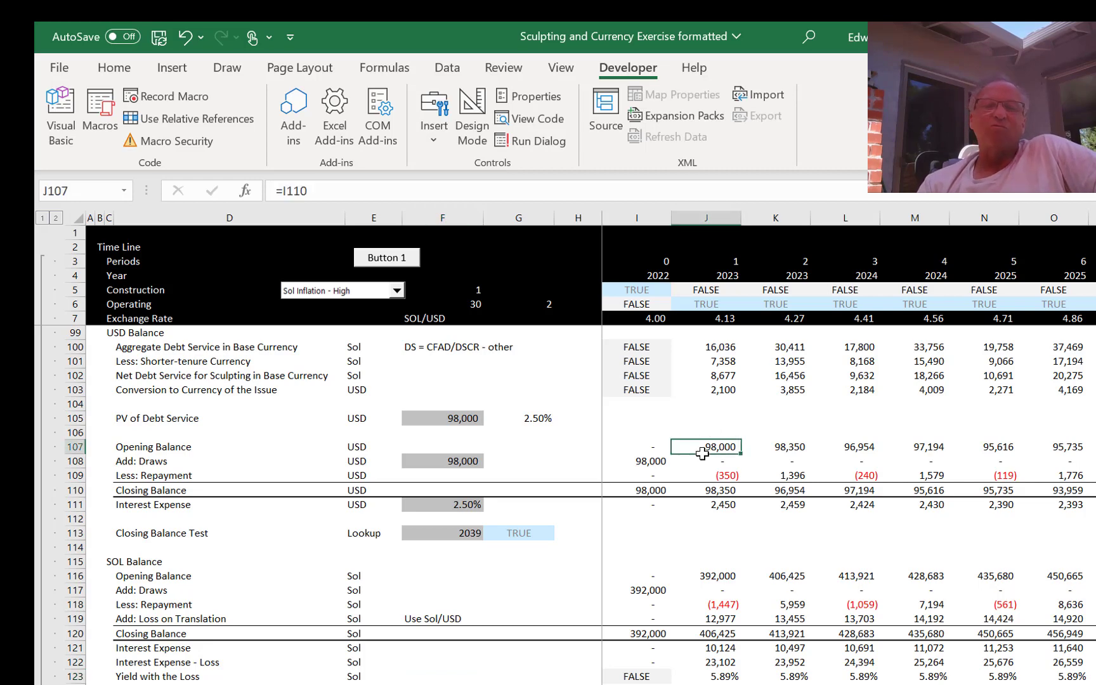
{"action": "key", "text": "Down"}
{"action": "key", "text": "Down"}
{"action": "key", "text": "Up"}
{"action": "key", "text": "Up"}
{"action": "key", "text": "Up"}
{"action": "key", "text": "Up"}
{"action": "key", "text": "Up"}
{"action": "key", "text": "Up"}
{"action": "key", "text": "Up"}
{"action": "key", "text": "Up"}
{"action": "key", "text": "Up"}
{"action": "key", "text": "Up"}
{"action": "key", "text": "Up"}
{"action": "key", "text": "Up"}
{"action": "key", "text": "Up"}
{"action": "key", "text": "Up"}
{"action": "key", "text": "Up"}
{"action": "key", "text": "Up"}
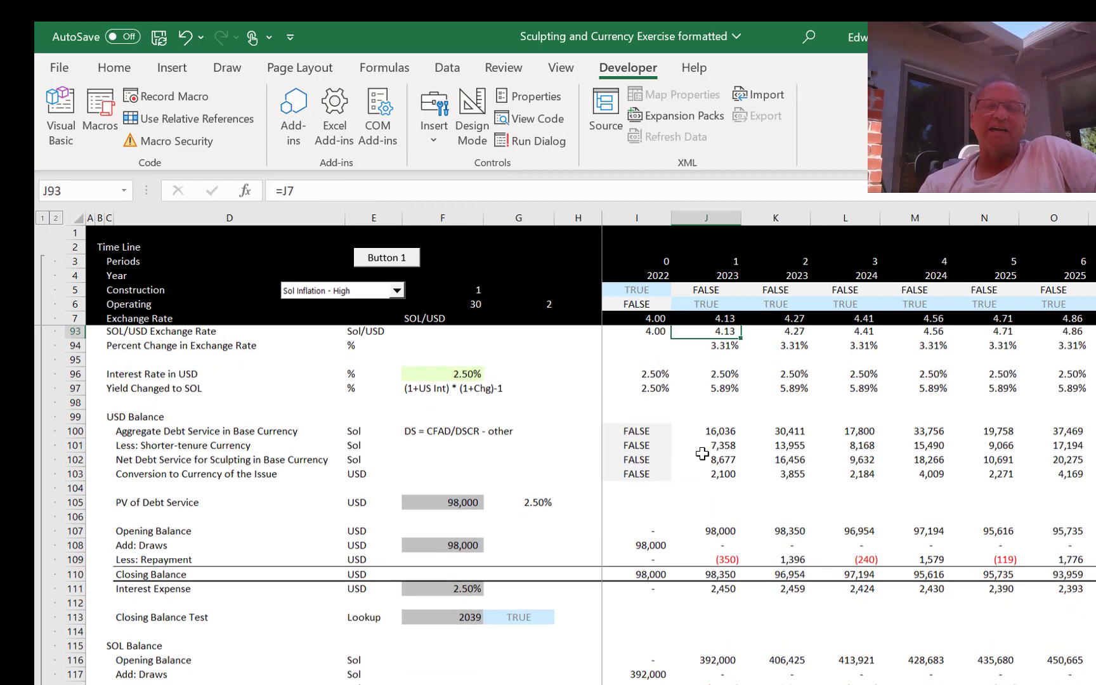
Step: Follow the period 1 calculations from the SOL/USD exchange rate down to the shorter-tenure debt service deduction
{"action": "key", "text": "Down"}
{"action": "key", "text": "Down"}
{"action": "key", "text": "Down"}
{"action": "key", "text": "Down"}
{"action": "key", "text": "Down"}
{"action": "key", "text": "Down"}
{"action": "key", "text": "Down"}
{"action": "key", "text": "Down"}
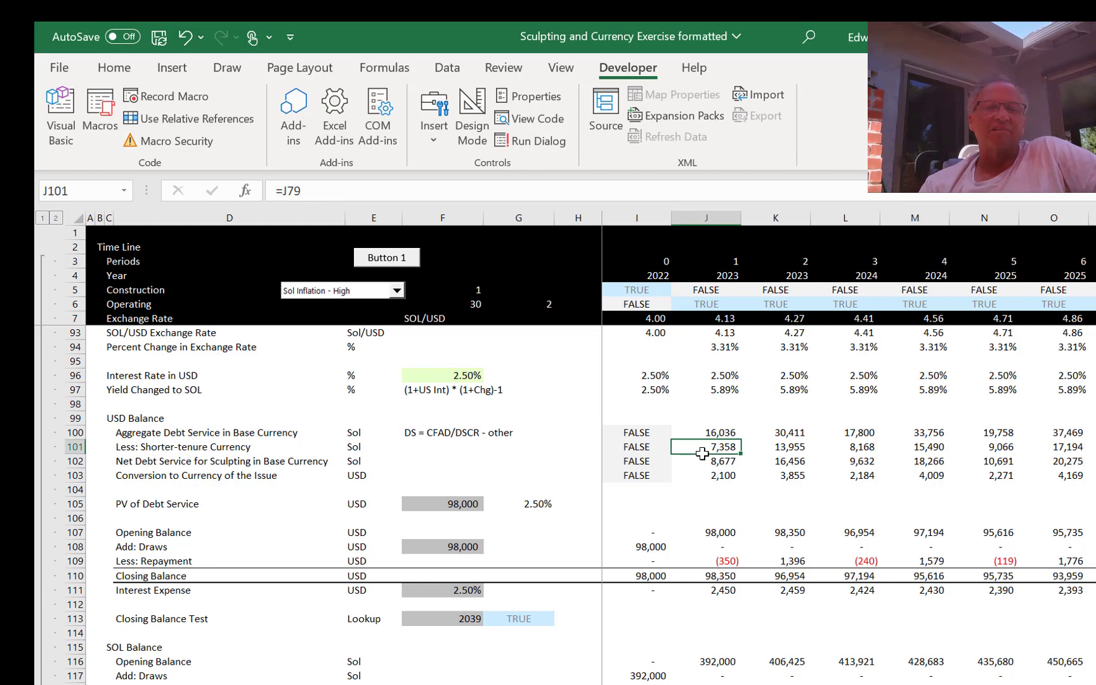
Step: Trace the period 1 column upward from the shorter-tenure debt service deduction to the shorter-tenure SOL debt section
{"action": "key", "text": "Up"}
{"action": "key", "text": "Up"}
{"action": "key", "text": "Up"}
{"action": "key", "text": "Up"}
{"action": "key", "text": "Up"}
{"action": "key", "text": "Up"}
{"action": "key", "text": "Up"}
{"action": "key", "text": "Up"}
{"action": "key", "text": "Up"}
{"action": "key", "text": "Up"}
{"action": "key", "text": "Up"}
{"action": "key", "text": "Up"}
{"action": "key", "text": "Up"}
{"action": "key", "text": "Up"}
{"action": "key", "text": "Up"}
{"action": "key", "text": "Up"}
{"action": "key", "text": "Up"}
{"action": "key", "text": "Up"}
{"action": "key", "text": "Up"}
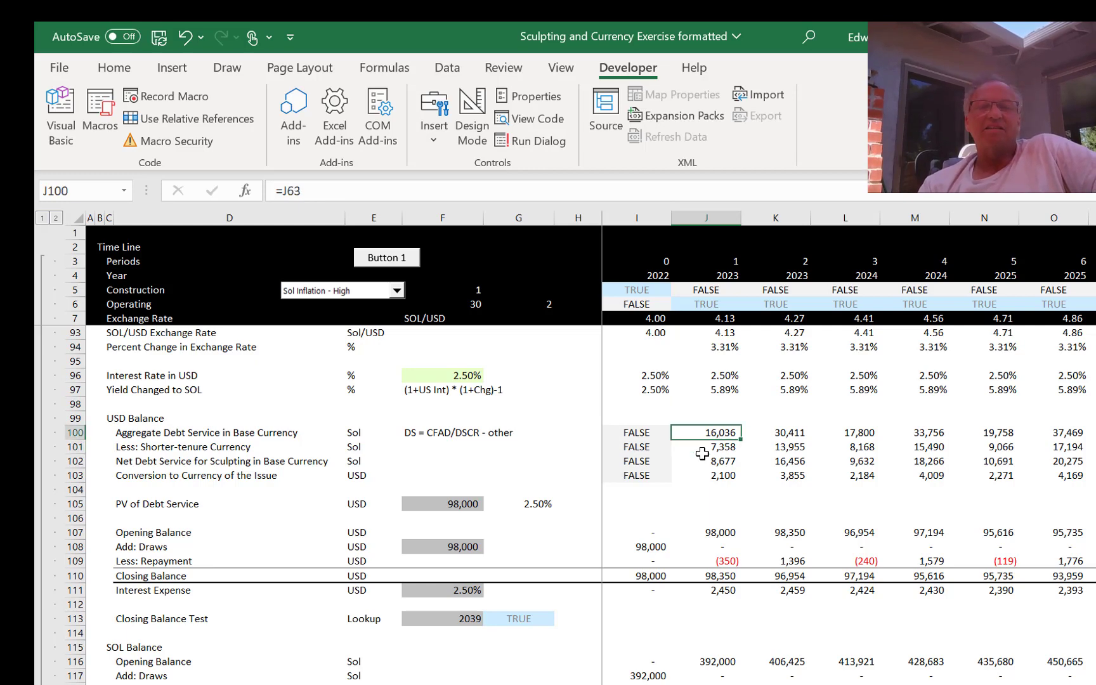
Step: Follow the period 1 calculations from the shorter-tenure SOL debt section down to Net Debt Service for Sculpting in Base Currency
{"action": "key", "text": "Down"}
{"action": "key", "text": "Down"}
{"action": "key", "text": "Down"}
{"action": "key", "text": "Down"}
{"action": "key", "text": "Down"}
{"action": "key", "text": "Down"}
{"action": "key", "text": "Down"}
{"action": "key", "text": "Down"}
{"action": "key", "text": "Down"}
{"action": "key", "text": "Down"}
{"action": "key", "text": "Down"}
{"action": "key", "text": "Down"}
{"action": "key", "text": "Down"}
{"action": "key", "text": "Down"}
{"action": "key", "text": "Down"}
{"action": "key", "text": "Down"}
{"action": "key", "text": "Down"}
{"action": "key", "text": "Down"}
{"action": "key", "text": "Down"}
{"action": "key", "text": "Down"}
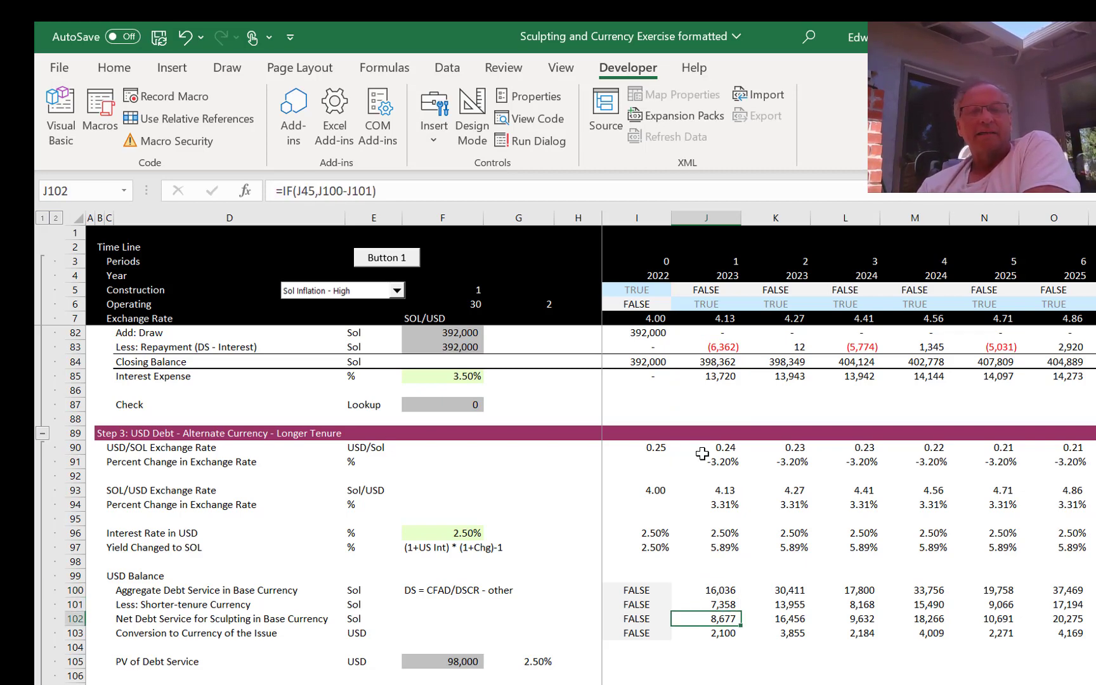
Step: Examine the period 1 net debt service for sculpting and the formula in Conversion to Currency of the Issue
{"action": "key", "text": "Up"}
{"action": "key", "text": "Up"}
{"action": "key", "text": "Down"}
{"action": "key", "text": "Down"}
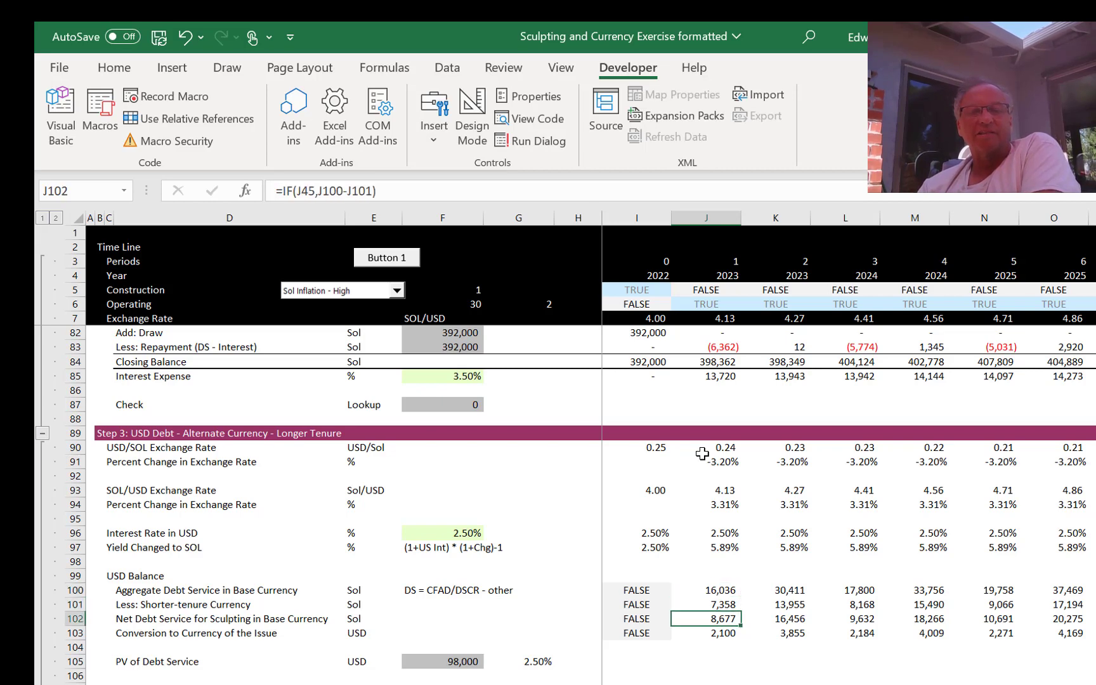
{"action": "key", "text": "Down"}
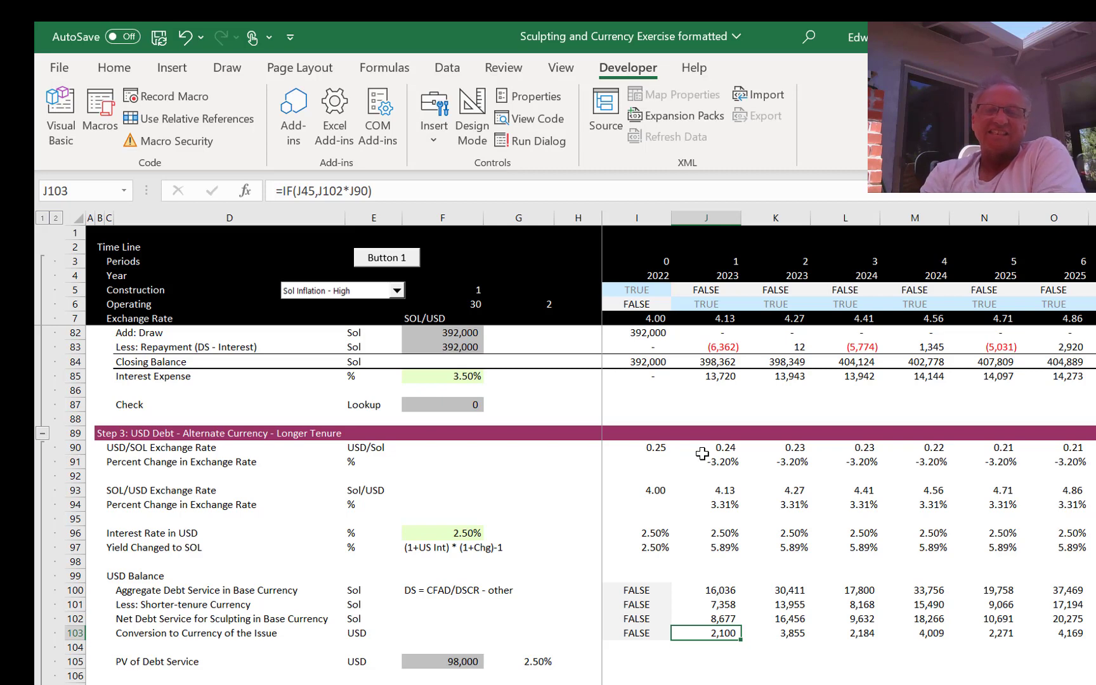
{"action": "key", "text": "F2"}
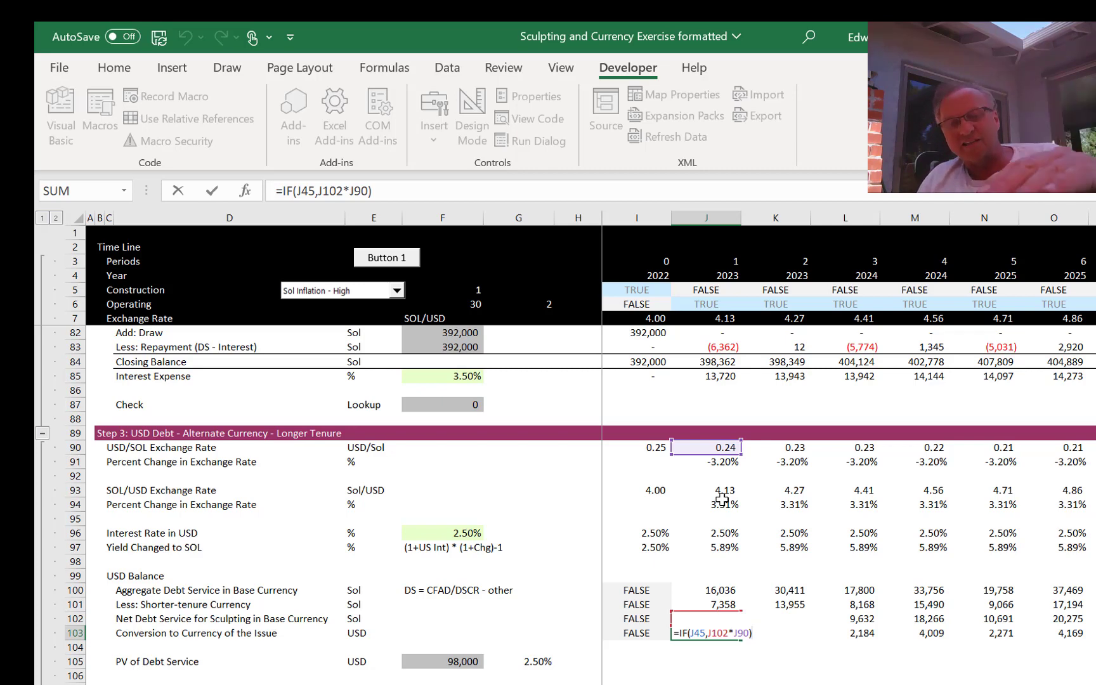
{"action": "key", "text": "Return"}
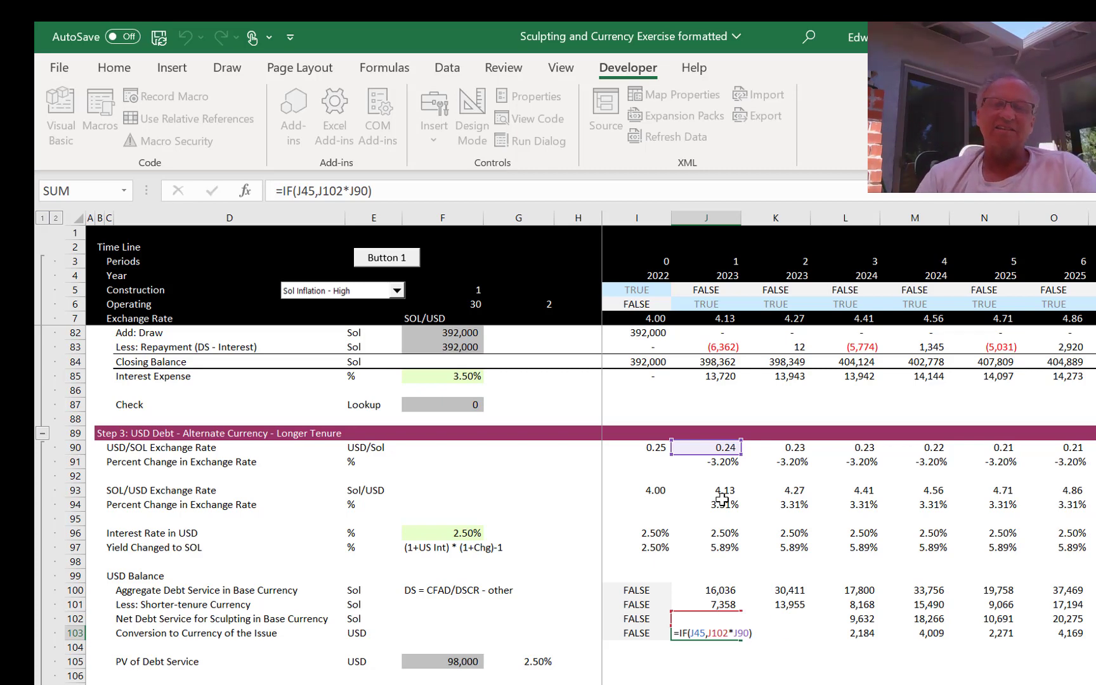
Step: Inspect the PV of Debt Service formula in the USD Balance section
{"action": "key", "text": "Up"}
{"action": "key", "text": "Down"}
{"action": "key", "text": "Down"}
{"action": "key", "text": "Down"}
{"action": "key", "text": "Down"}
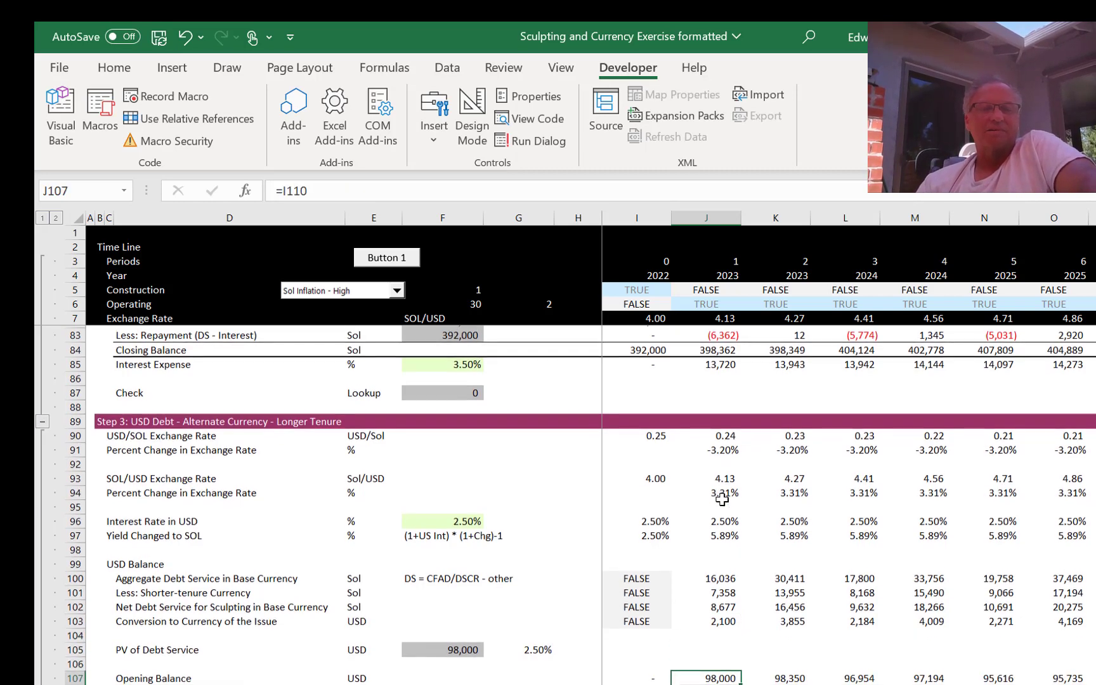
{"action": "key", "text": "Up"}
{"action": "key", "text": "Up"}
{"action": "key", "text": "Left"}
{"action": "key", "text": "Left"}
{"action": "key", "text": "Left"}
{"action": "key", "text": "Left"}
{"action": "key", "text": "Left"}
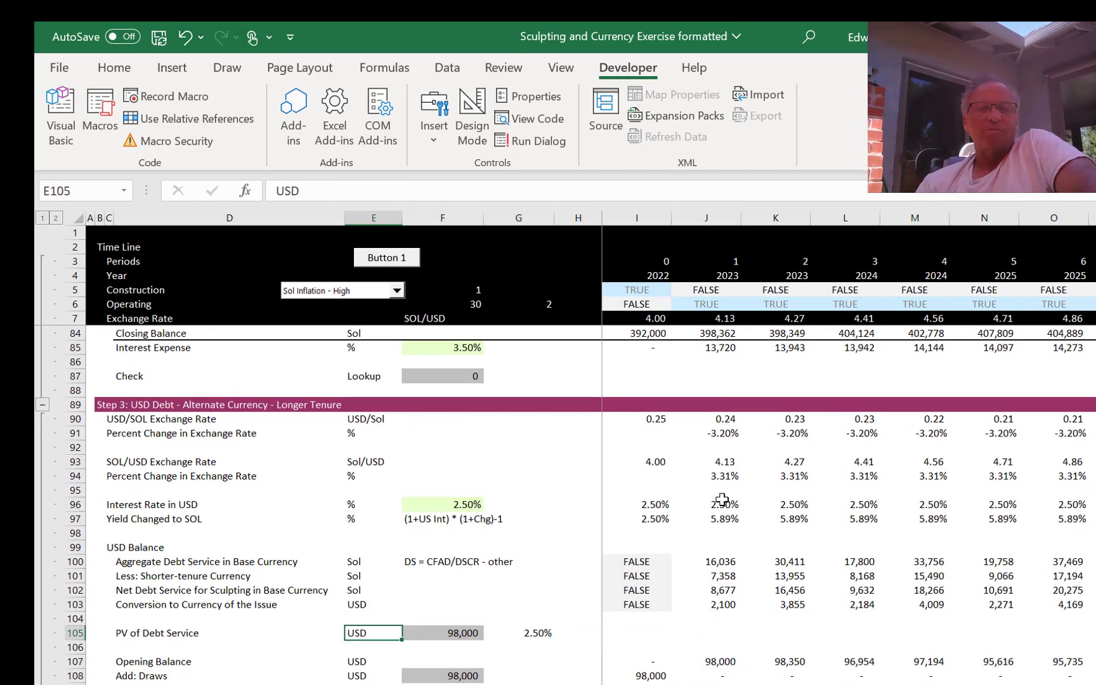
{"action": "key", "text": "Right"}
{"action": "key", "text": "F2"}
{"action": "key", "text": "Escape"}
Step: Check the interest rate reference beside PV of Debt Service and compare it with the present value calculation
{"action": "key", "text": "Right"}
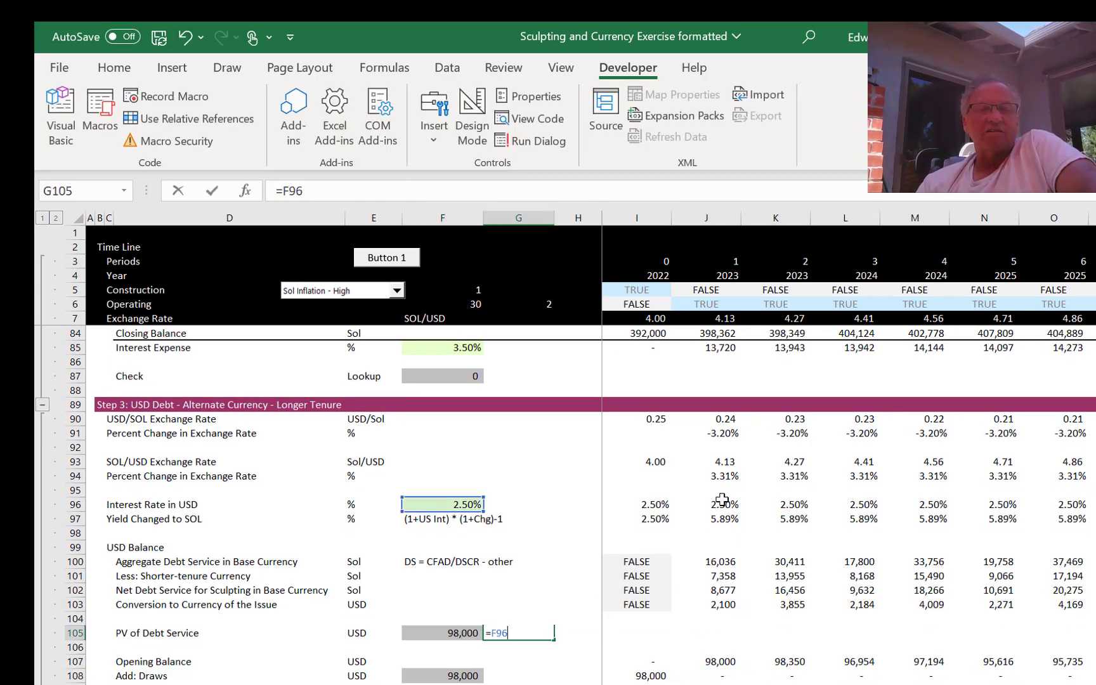
{"action": "key", "text": "F2"}
{"action": "key", "text": "Escape"}
{"action": "key", "text": "Left"}
{"action": "key", "text": "Right"}
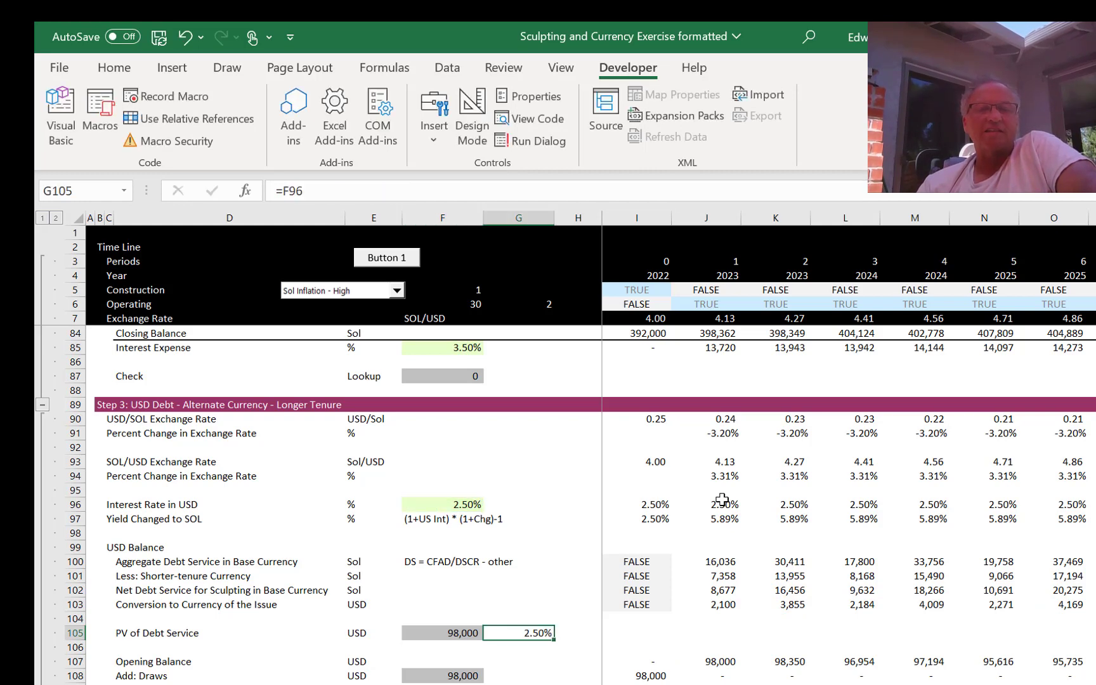
{"action": "key", "text": "Left"}
{"action": "key", "text": "Right"}
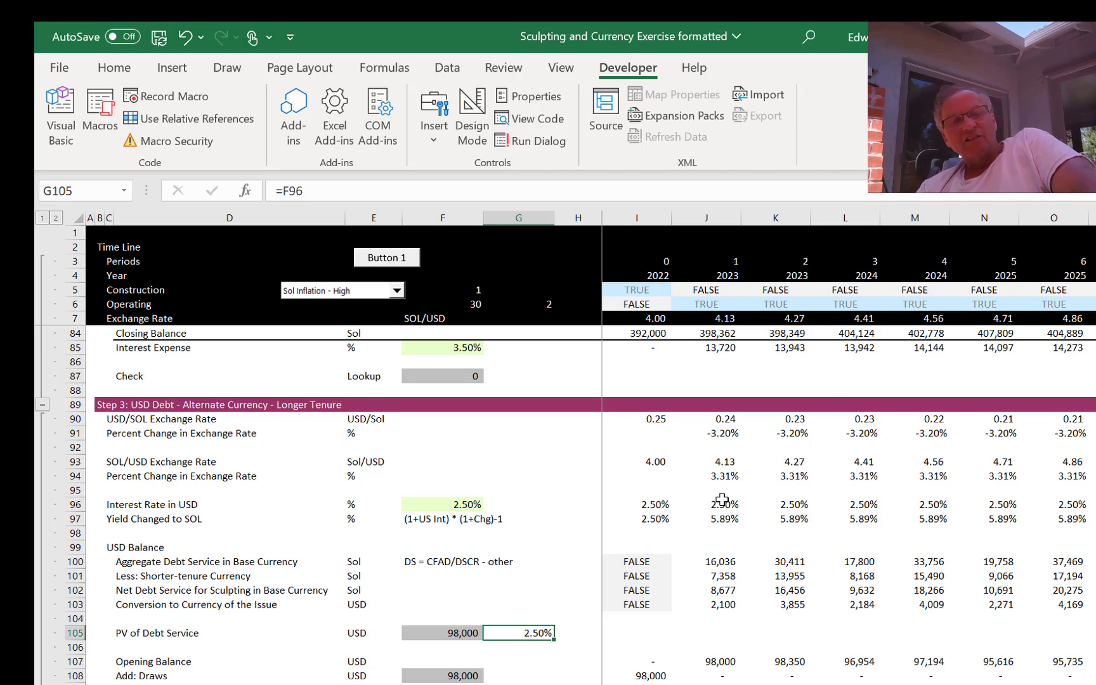
{"action": "key", "text": "Left"}
{"action": "key", "text": "Right"}
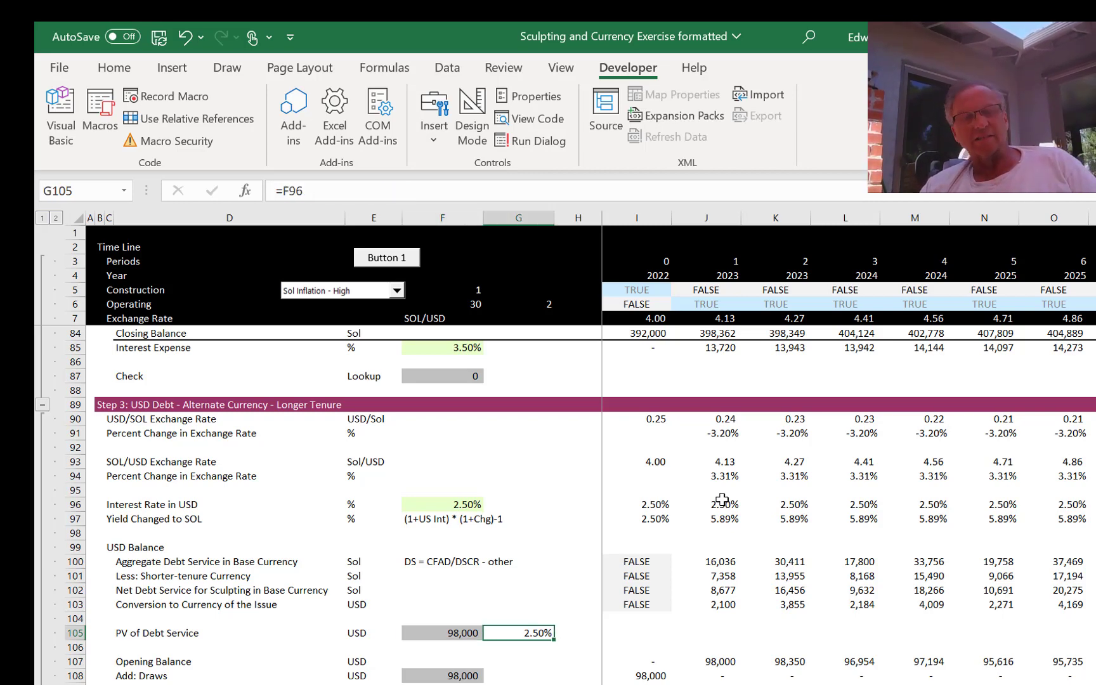
{"action": "key", "text": "Left"}
{"action": "key", "text": "Left"}
{"action": "key", "text": "Left"}
{"action": "key", "text": "Right"}
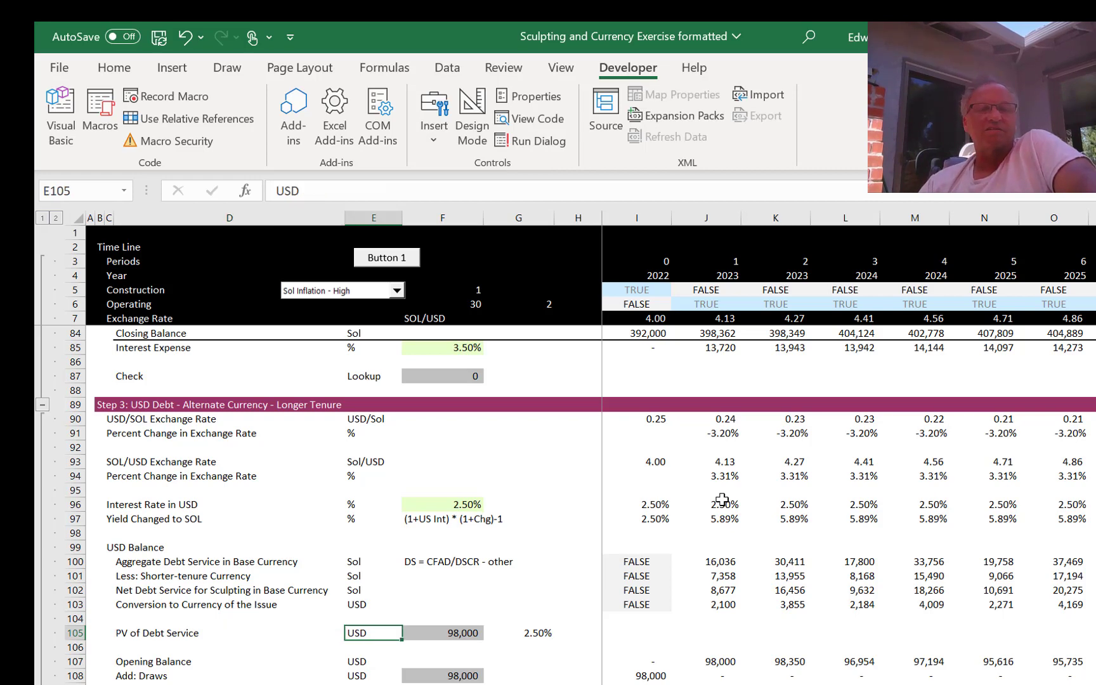
{"action": "key", "text": "Right"}
{"action": "key", "text": "Left"}
Step: Read down the USD Balance row labels from PV of Debt Service to Opening Balance in the SOL Balance section
{"action": "key", "text": "Left"}
{"action": "key", "text": "Left"}
{"action": "key", "text": "Down"}
{"action": "key", "text": "Down"}
{"action": "key", "text": "Down"}
{"action": "key", "text": "Down"}
{"action": "key", "text": "Down"}
{"action": "key", "text": "Down"}
{"action": "key", "text": "Down"}
{"action": "key", "text": "Down"}
{"action": "key", "text": "Down"}
{"action": "key", "text": "Down"}
{"action": "key", "text": "Down"}
{"action": "key", "text": "Down"}
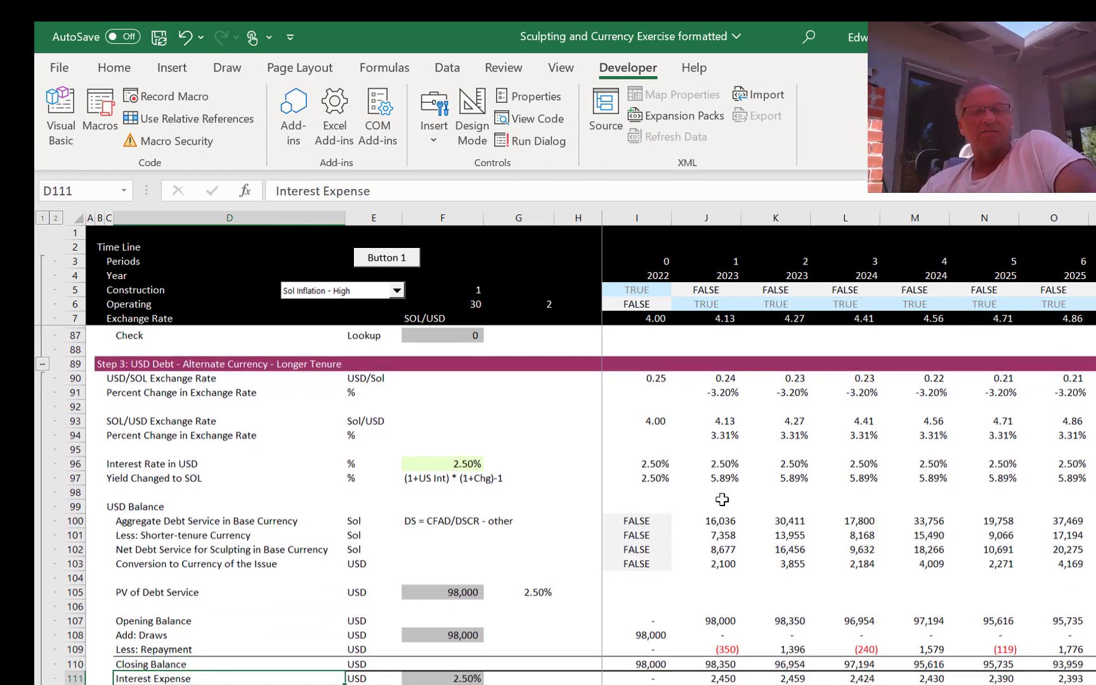
Step: Review the row labels upward from the SOL Balance section to Opening Balance in the USD Balance section
{"action": "key", "text": "Up"}
{"action": "key", "text": "Up"}
{"action": "key", "text": "Up"}
{"action": "key", "text": "Up"}
{"action": "key", "text": "Up"}
{"action": "key", "text": "Up"}
{"action": "key", "text": "Up"}
{"action": "key", "text": "Up"}
{"action": "key", "text": "Up"}
{"action": "key", "text": "Up"}
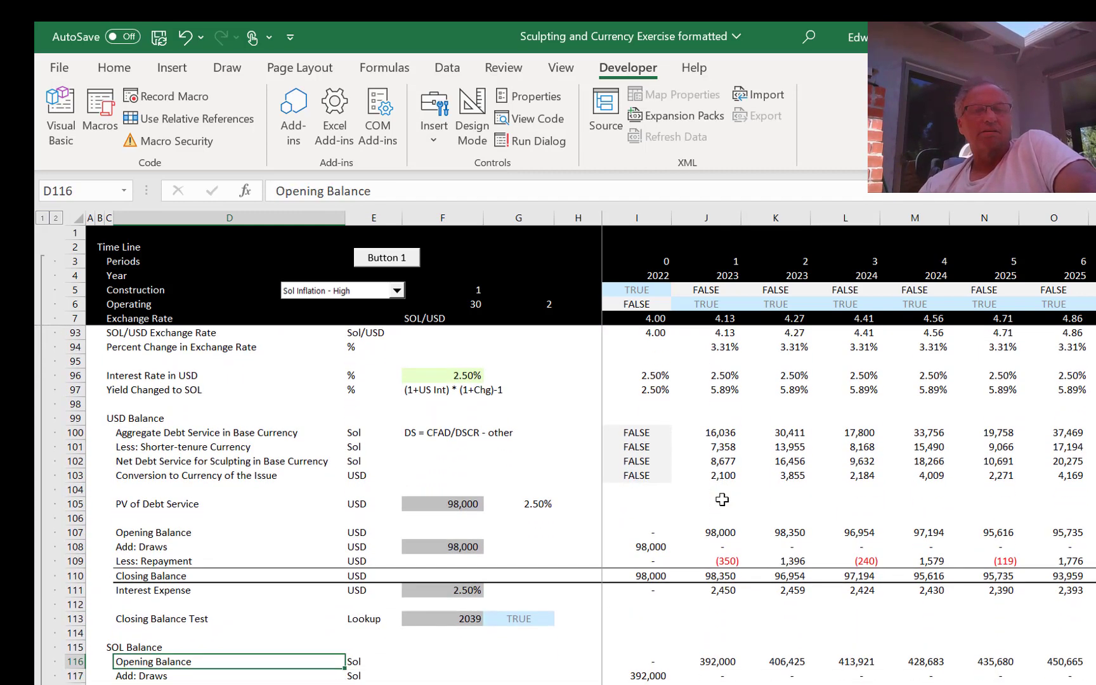
Step: Examine the period 1 USD opening balance and the Less: Repayment row across the timeline to the last debt periods
{"action": "key", "text": "Right"}
{"action": "key", "text": "Right"}
{"action": "key", "text": "Right"}
{"action": "key", "text": "Right"}
{"action": "key", "text": "Right"}
{"action": "key", "text": "Right"}
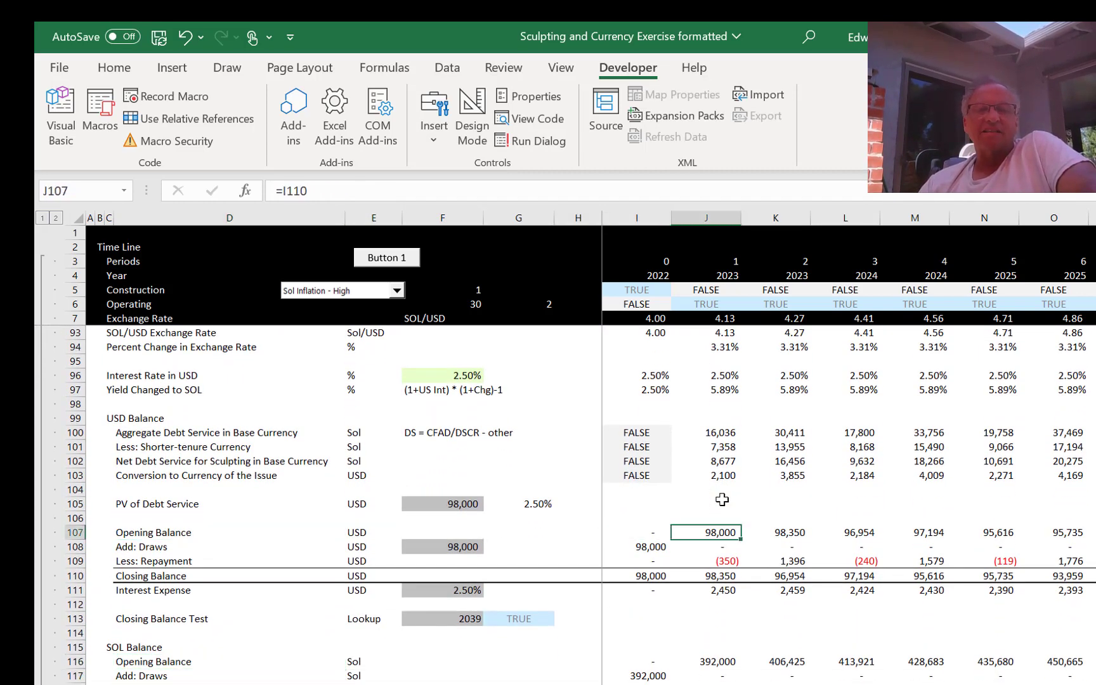
{"action": "key", "text": "Down"}
{"action": "key", "text": "Down"}
{"action": "key", "text": "Right"}
{"action": "key", "text": "Right"}
{"action": "key", "text": "Right"}
{"action": "key", "text": "Right"}
{"action": "key", "text": "Right"}
{"action": "key", "text": "Right"}
{"action": "key", "text": "Right"}
{"action": "key", "text": "Right"}
{"action": "key", "text": "Right"}
{"action": "key", "text": "Right"}
{"action": "key", "text": "Right"}
{"action": "key", "text": "Right"}
{"action": "key", "text": "Right"}
{"action": "key", "text": "Right"}
{"action": "key", "text": "Right"}
{"action": "key", "text": "Right"}
{"action": "key", "text": "Right"}
{"action": "key", "text": "Right"}
{"action": "key", "text": "Right"}
{"action": "key", "text": "Right"}
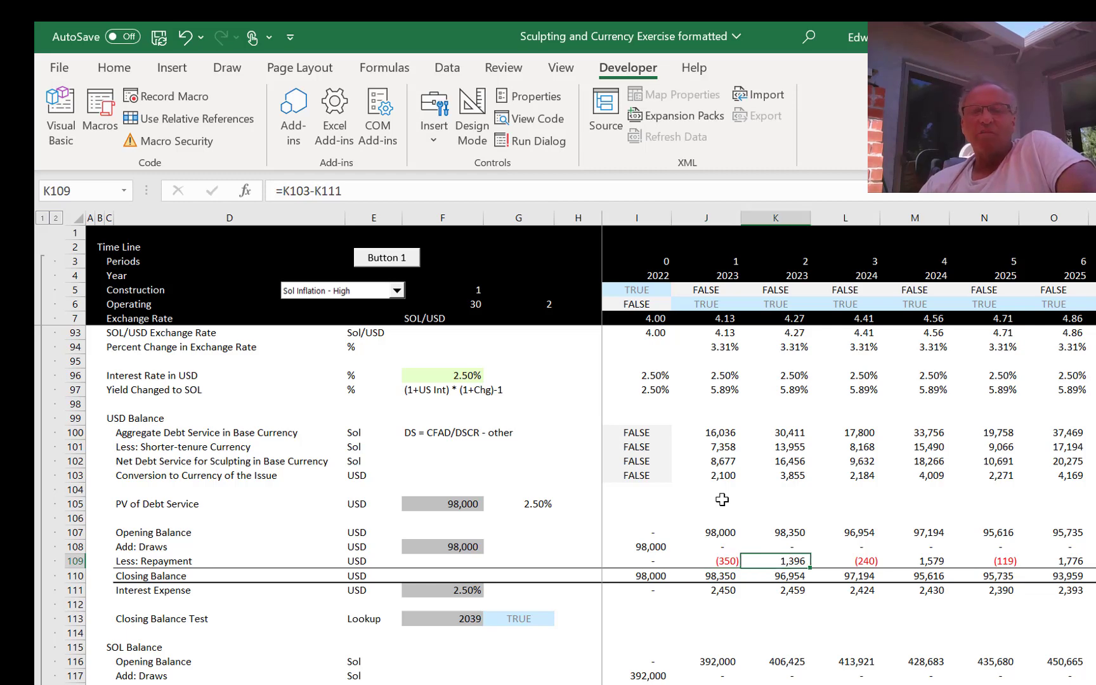
{"action": "key", "text": "Right"}
{"action": "key", "text": "Right"}
{"action": "key", "text": "Right"}
{"action": "key", "text": "Right"}
{"action": "key", "text": "Right"}
{"action": "key", "text": "Right"}
{"action": "key", "text": "Right"}
{"action": "key", "text": "Right"}
{"action": "key", "text": "Right"}
{"action": "key", "text": "Right"}
{"action": "key", "text": "Right"}
{"action": "key", "text": "Right"}
{"action": "key", "text": "Right"}
{"action": "key", "text": "Right"}
{"action": "key", "text": "Right"}
{"action": "key", "text": "Right"}
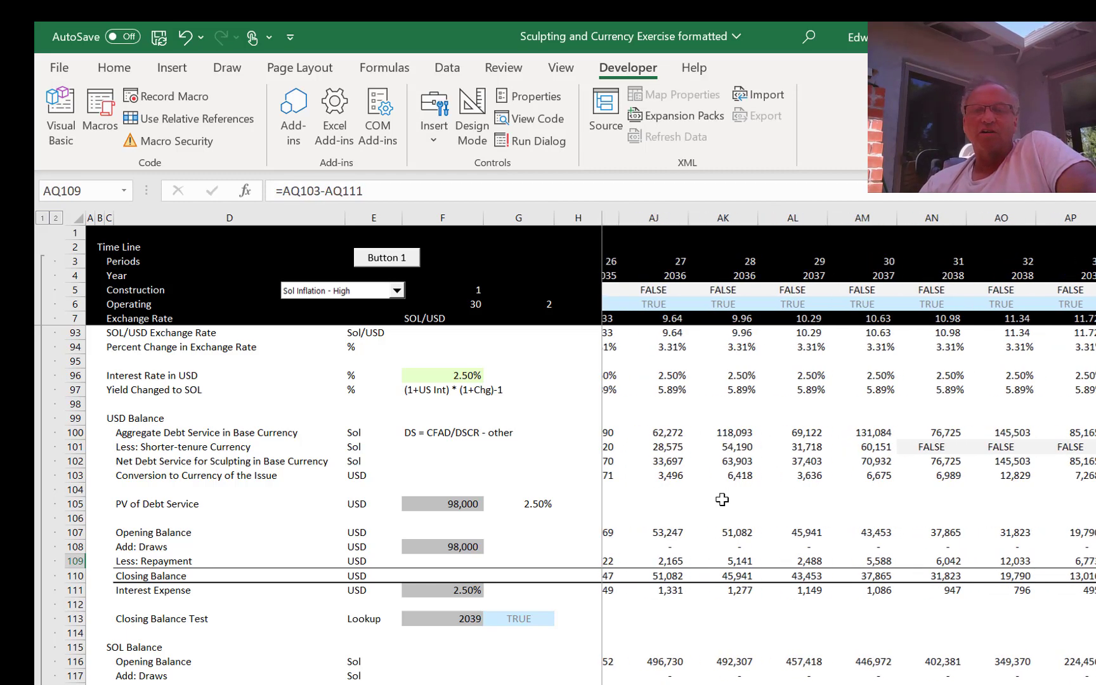
Step: Review the USD Less: Repayment row backward from the final debt periods through the timeline to its row label
{"action": "key", "text": "Left"}
{"action": "key", "text": "Left"}
{"action": "key", "text": "Left"}
{"action": "key", "text": "Left"}
{"action": "key", "text": "Left"}
{"action": "key", "text": "Left"}
{"action": "key", "text": "Left"}
{"action": "key", "text": "Left"}
{"action": "key", "text": "Left"}
{"action": "key", "text": "Left"}
{"action": "key", "text": "Left"}
{"action": "key", "text": "Left"}
{"action": "key", "text": "Left"}
{"action": "key", "text": "Left"}
{"action": "key", "text": "Left"}
{"action": "key", "text": "Left"}
{"action": "key", "text": "Left"}
{"action": "key", "text": "Left"}
{"action": "key", "text": "Left"}
{"action": "key", "text": "Left"}
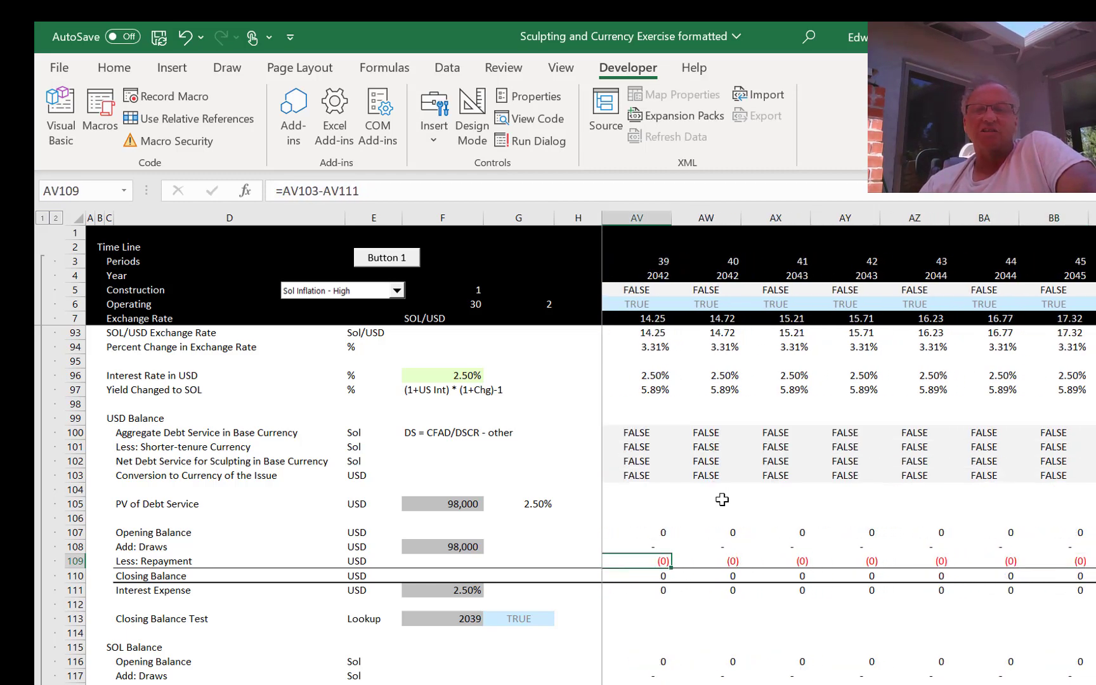
{"action": "key", "text": "Left"}
{"action": "key", "text": "Left"}
{"action": "key", "text": "Left"}
{"action": "key", "text": "Left"}
{"action": "key", "text": "Left"}
{"action": "key", "text": "Left"}
{"action": "key", "text": "Left"}
{"action": "key", "text": "Left"}
{"action": "key", "text": "Left"}
{"action": "key", "text": "Left"}
{"action": "key", "text": "Left"}
{"action": "key", "text": "Left"}
{"action": "key", "text": "Left"}
{"action": "key", "text": "Left"}
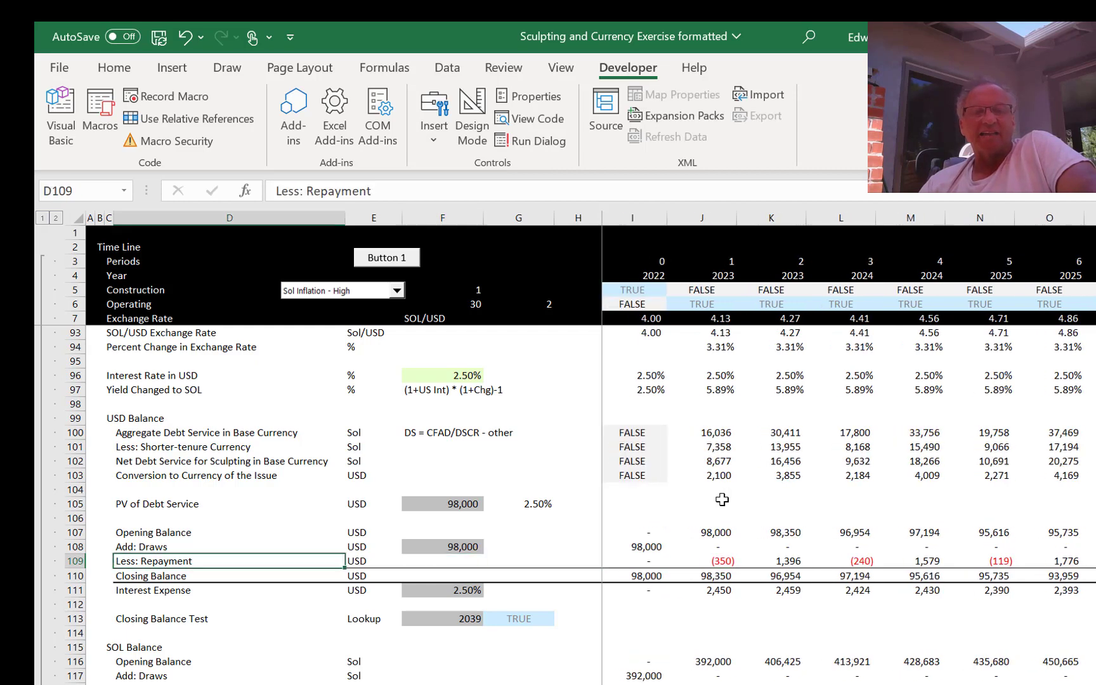
Step: Inspect the period 1 USD repayment formula and its references to converted debt service and interest expense
{"action": "key", "text": "Right"}
{"action": "key", "text": "Right"}
{"action": "key", "text": "Right"}
{"action": "key", "text": "Right"}
{"action": "key", "text": "Right"}
{"action": "key", "text": "Right"}
{"action": "key", "text": "Right"}
{"action": "key", "text": "Right"}
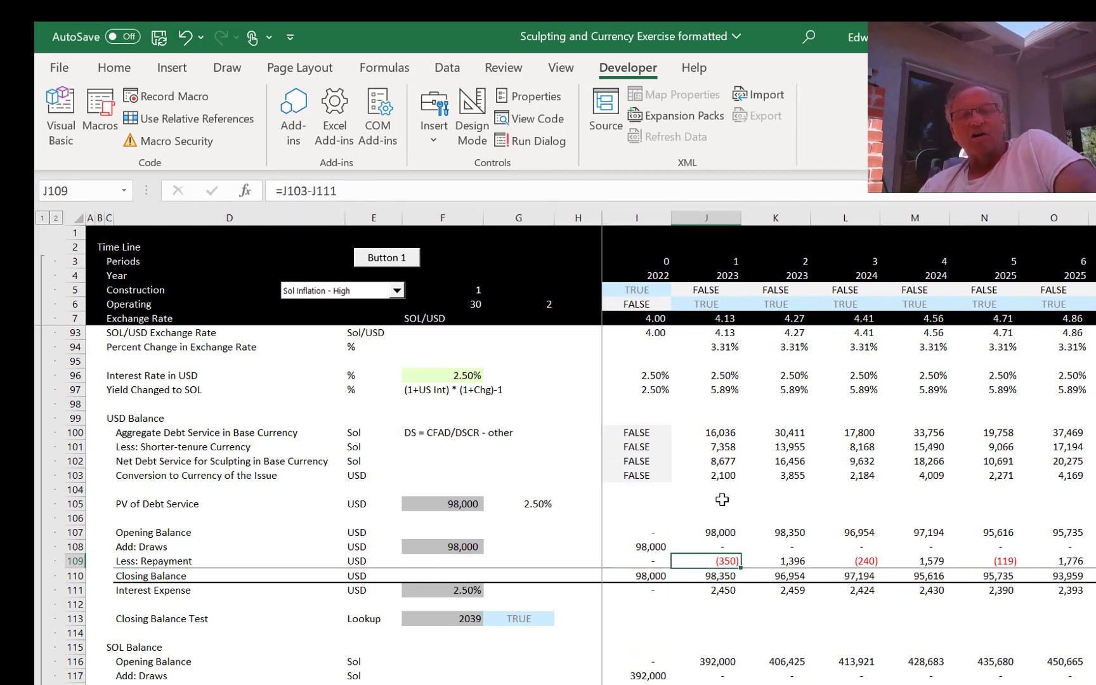
{"action": "key", "text": "F2"}
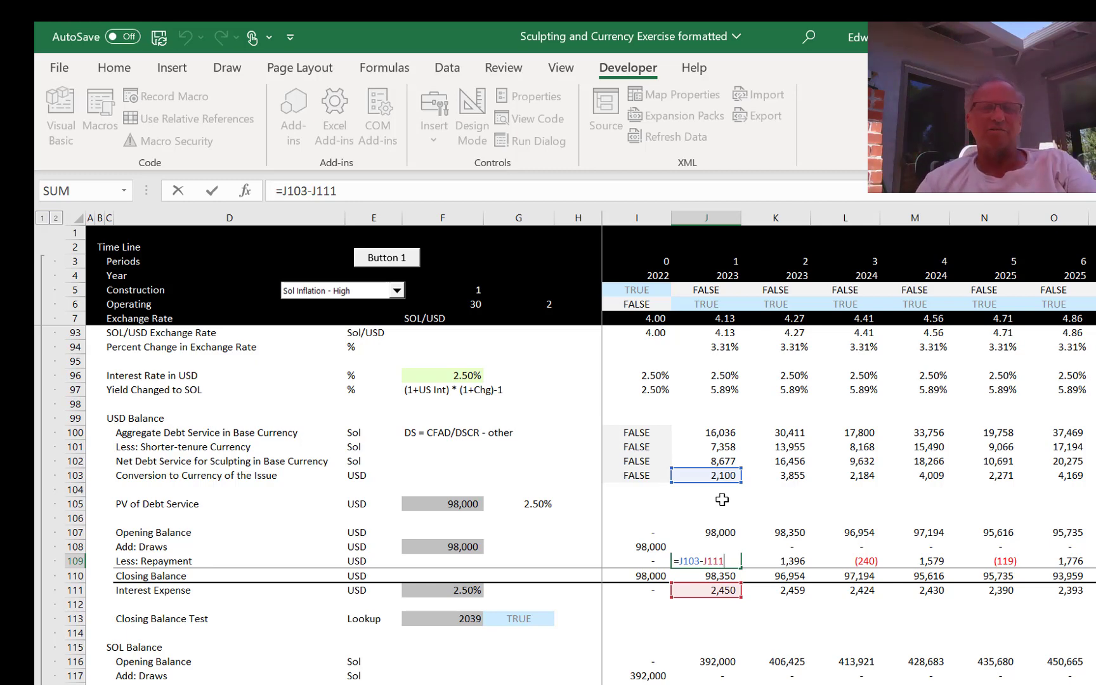
{"action": "key", "text": "Return"}
{"action": "key", "text": "Return"}
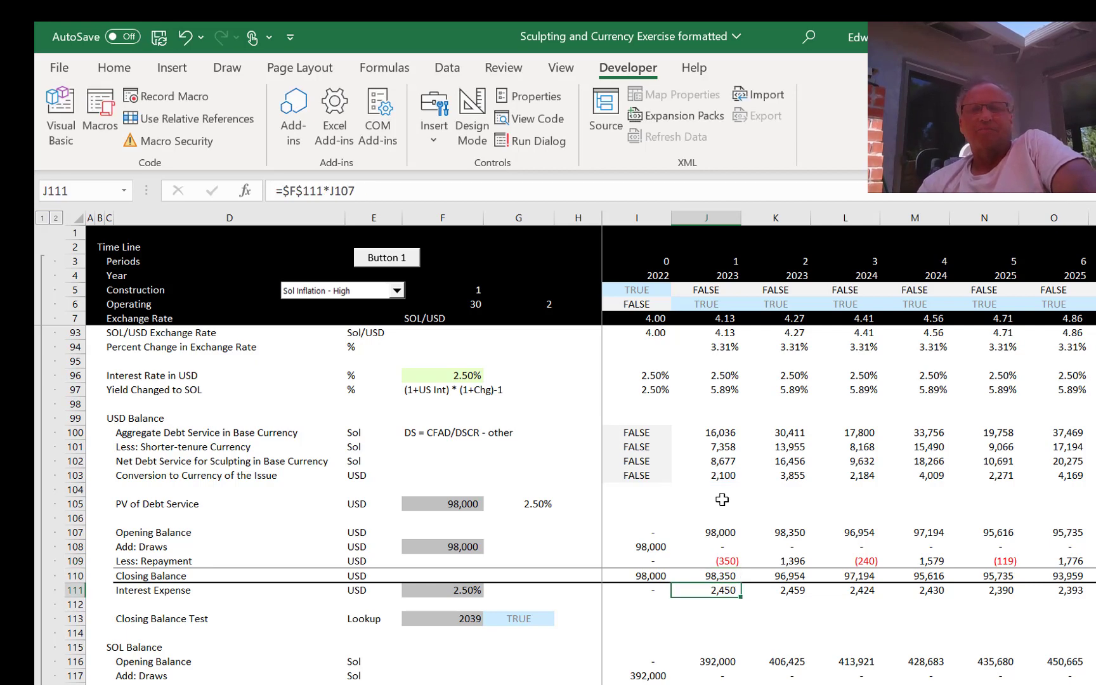
Step: Inspect the Closing Balance Test's year formula and the rounded lookup that checks the USD closing balance against zero
{"action": "key", "text": "Down"}
{"action": "key", "text": "Down"}
{"action": "key", "text": "Left"}
{"action": "key", "text": "Left"}
{"action": "key", "text": "Left"}
{"action": "key", "text": "Left"}
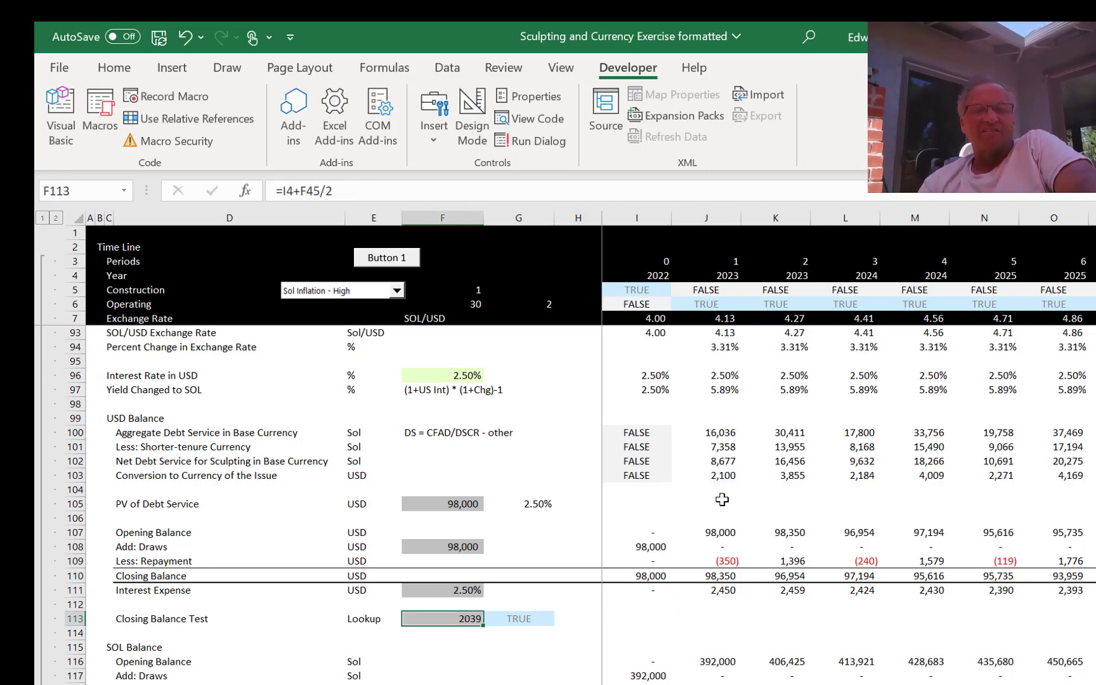
{"action": "key", "text": "F2"}
{"action": "key", "text": "Tab"}
{"action": "key", "text": "F2"}
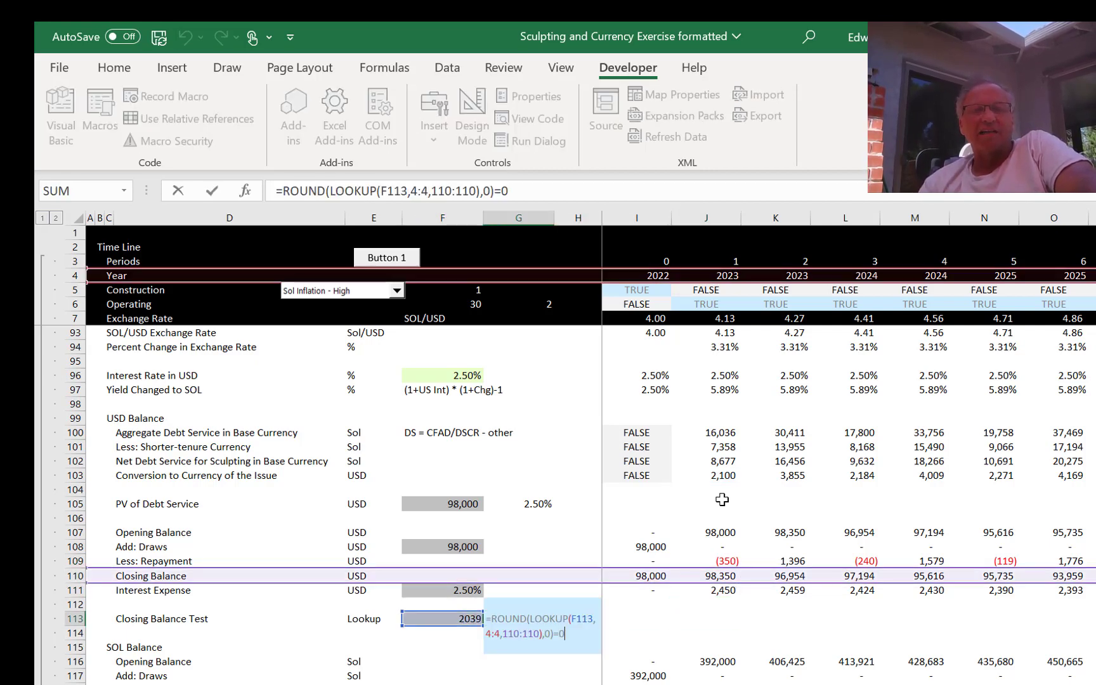
{"action": "key", "text": "Escape"}
{"action": "key", "text": "F2"}
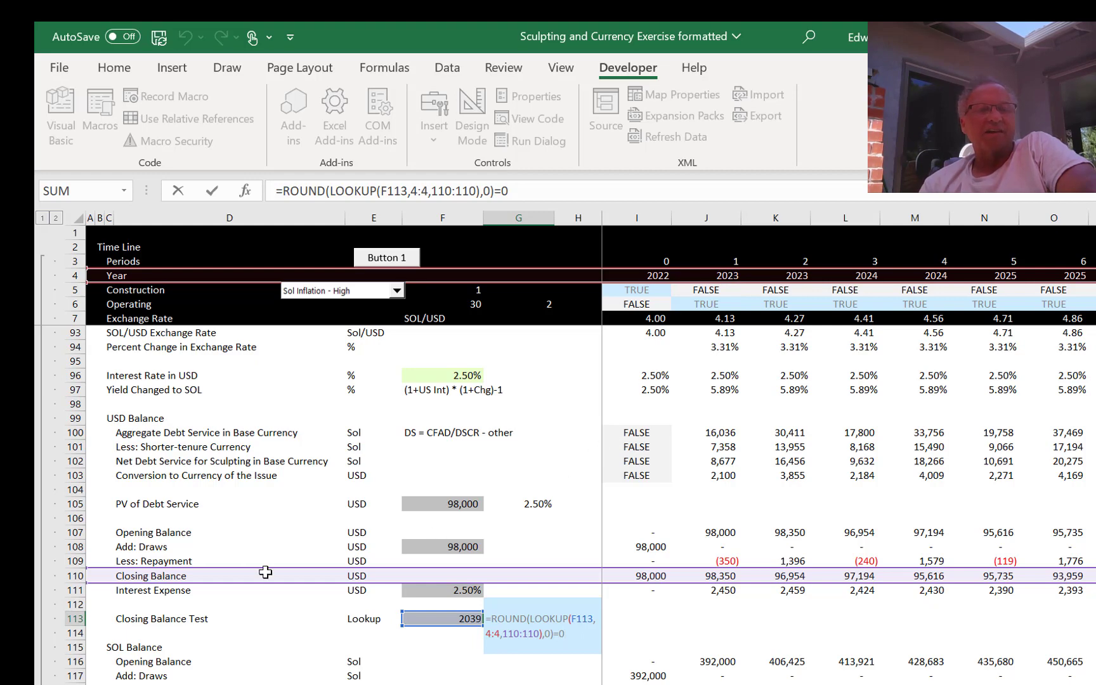
{"action": "key", "text": "ctrl+Return"}
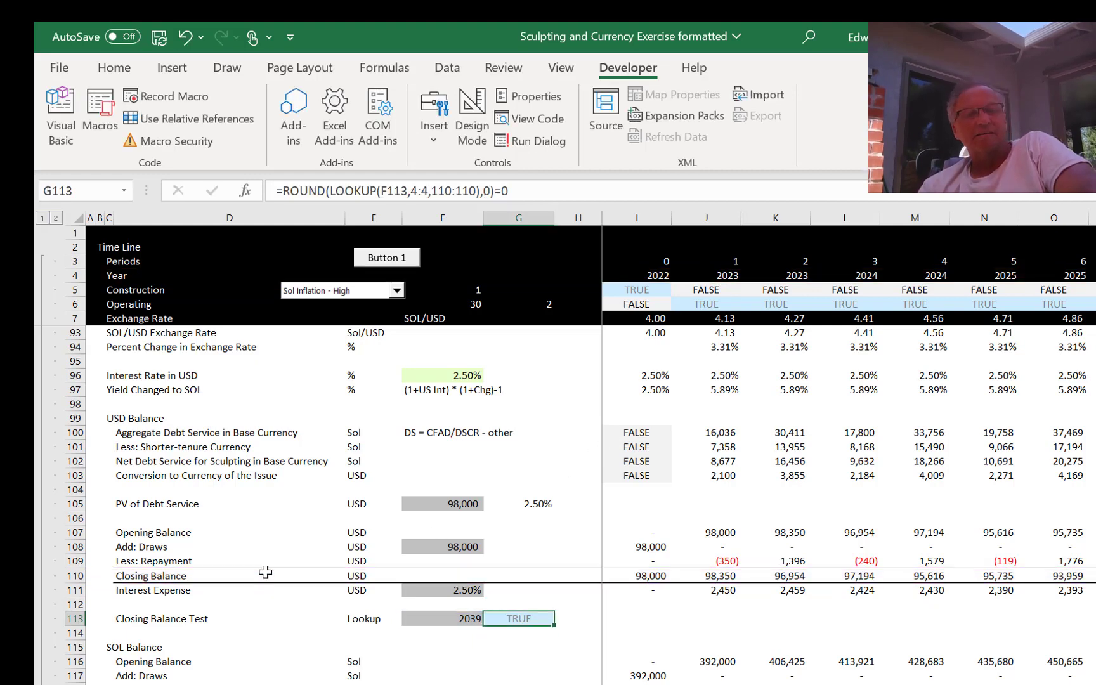
Step: Read down the SOL Balance section to the yield and loss rows, and return to its Opening Balance row
{"action": "key", "text": "Down"}
{"action": "key", "text": "Down"}
{"action": "key", "text": "Down"}
{"action": "key", "text": "Down"}
{"action": "key", "text": "Down"}
{"action": "key", "text": "Down"}
{"action": "key", "text": "Down"}
{"action": "key", "text": "Down"}
{"action": "key", "text": "Down"}
{"action": "key", "text": "Down"}
{"action": "key", "text": "Down"}
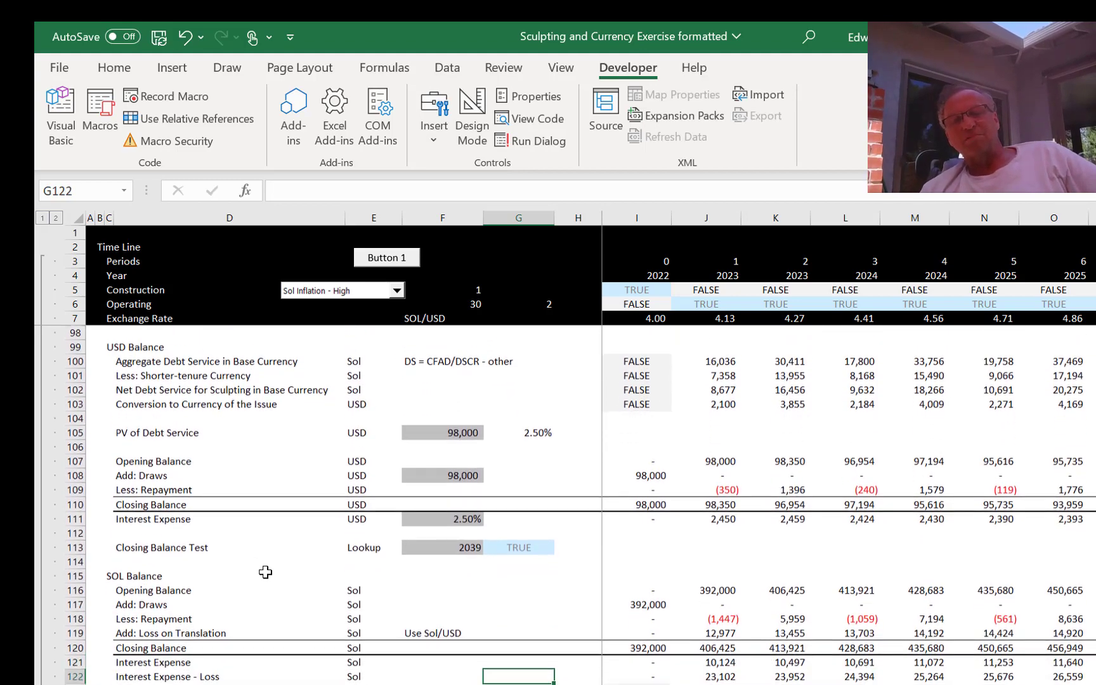
{"action": "key", "text": "Down"}
{"action": "key", "text": "Up"}
{"action": "key", "text": "Up"}
{"action": "key", "text": "Up"}
{"action": "key", "text": "Up"}
{"action": "key", "text": "Up"}
{"action": "key", "text": "Up"}
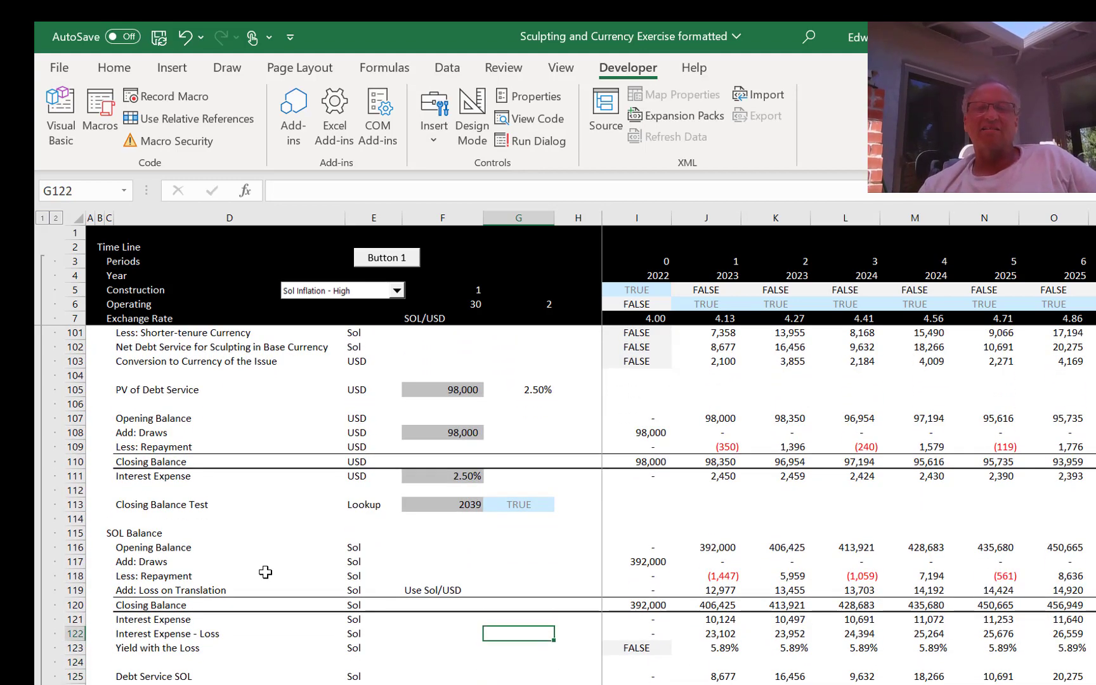
{"action": "key", "text": "Up"}
{"action": "key", "text": "Up"}
{"action": "key", "text": "Up"}
{"action": "key", "text": "Right"}
{"action": "key", "text": "Right"}
{"action": "key", "text": "Right"}
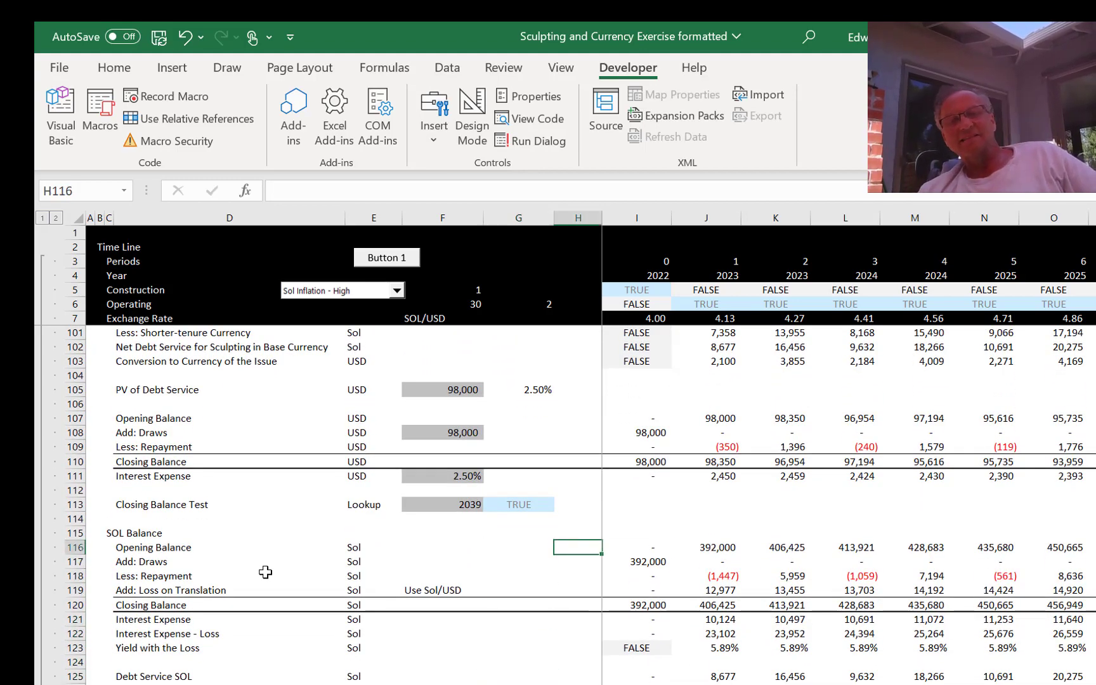
Step: Check the period 1 SOL draws, repayment and Loss on Translation formulas
{"action": "key", "text": "Down"}
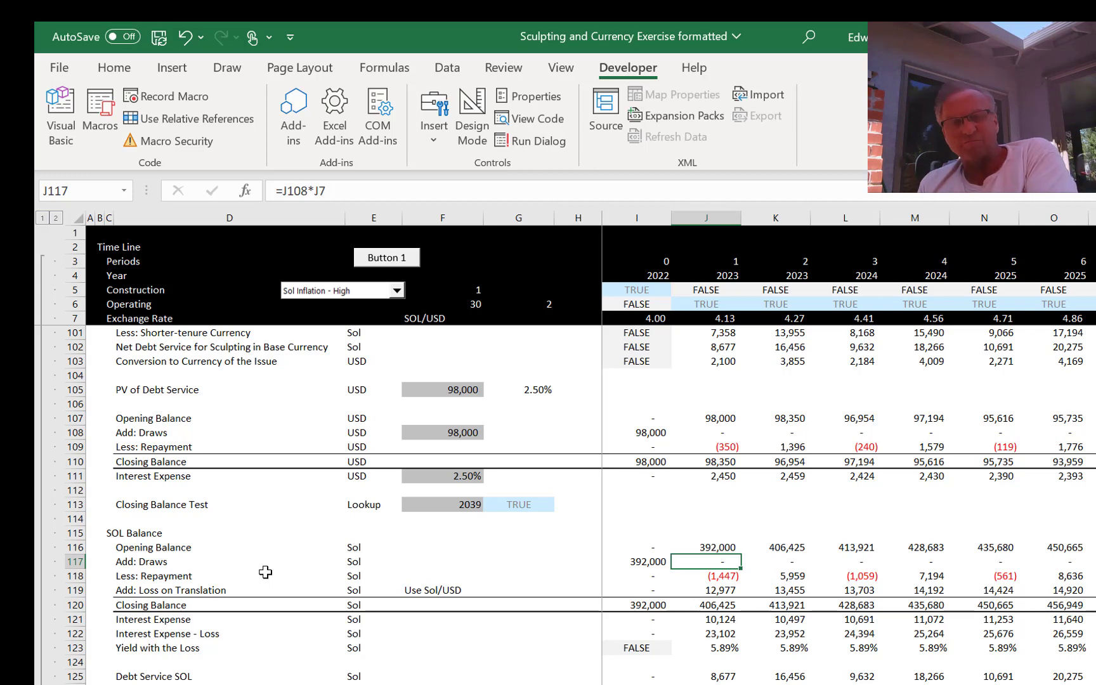
{"action": "key", "text": "Down"}
{"action": "key", "text": "Down"}
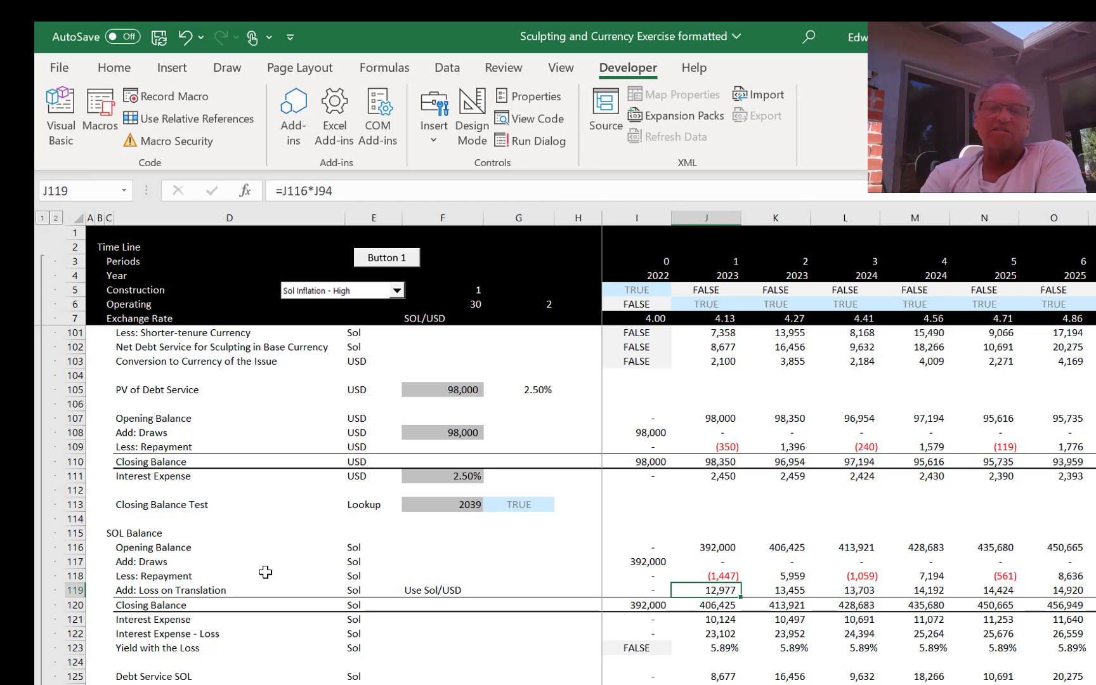
{"action": "key", "text": "F2"}
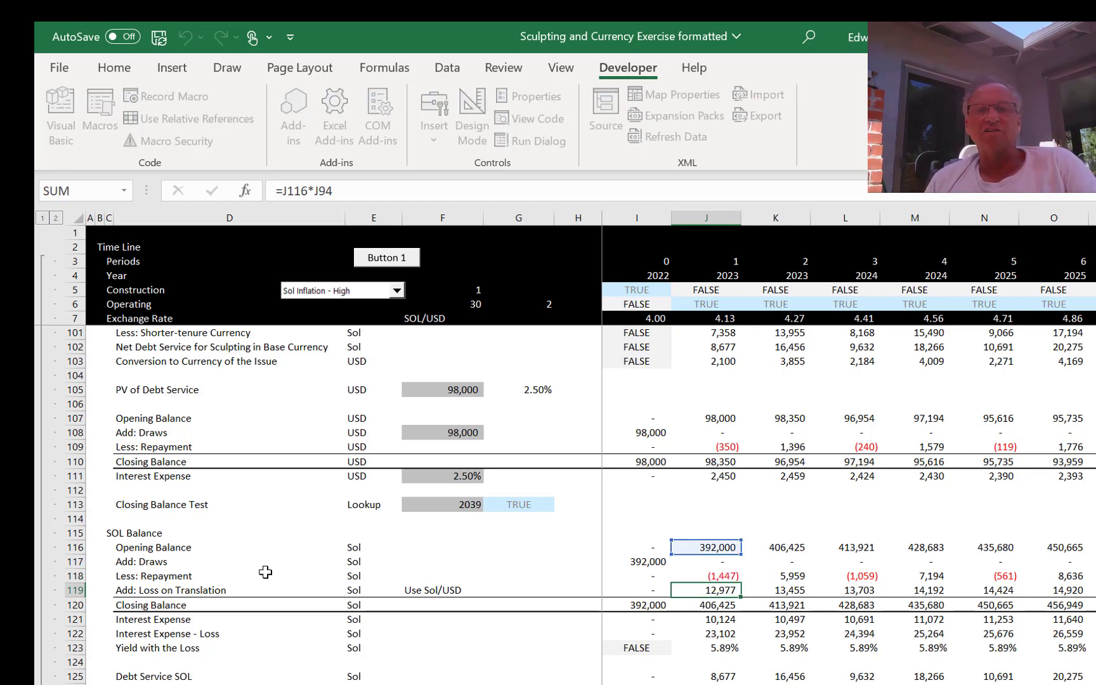
{"action": "key", "text": "Escape"}
Step: Review the period 1 column upward from Loss on Translation to the Interest Rate in USD row
{"action": "key", "text": "Up"}
{"action": "key", "text": "Up"}
{"action": "key", "text": "Up"}
{"action": "key", "text": "Up"}
{"action": "key", "text": "Up"}
{"action": "key", "text": "Up"}
{"action": "key", "text": "Up"}
{"action": "key", "text": "Up"}
{"action": "key", "text": "Up"}
{"action": "key", "text": "Up"}
{"action": "key", "text": "Up"}
{"action": "key", "text": "Up"}
{"action": "key", "text": "Up"}
{"action": "key", "text": "Up"}
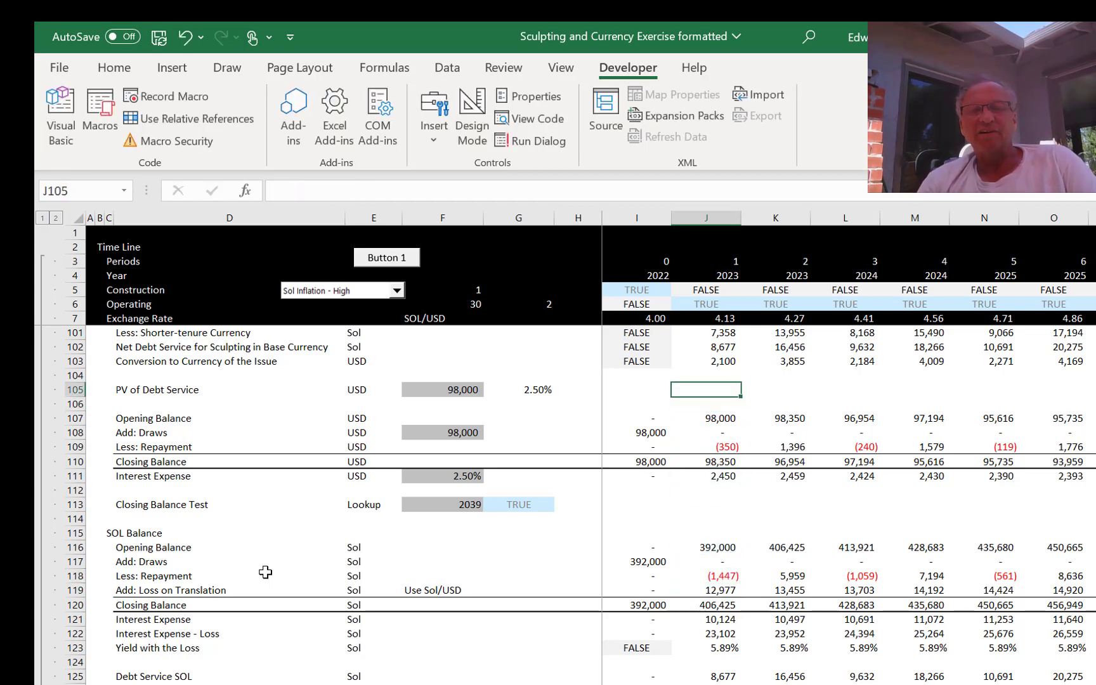
{"action": "key", "text": "Up"}
{"action": "key", "text": "Up"}
{"action": "key", "text": "Up"}
{"action": "key", "text": "Up"}
{"action": "key", "text": "Up"}
{"action": "key", "text": "Up"}
{"action": "key", "text": "Up"}
{"action": "key", "text": "Up"}
{"action": "key", "text": "Up"}
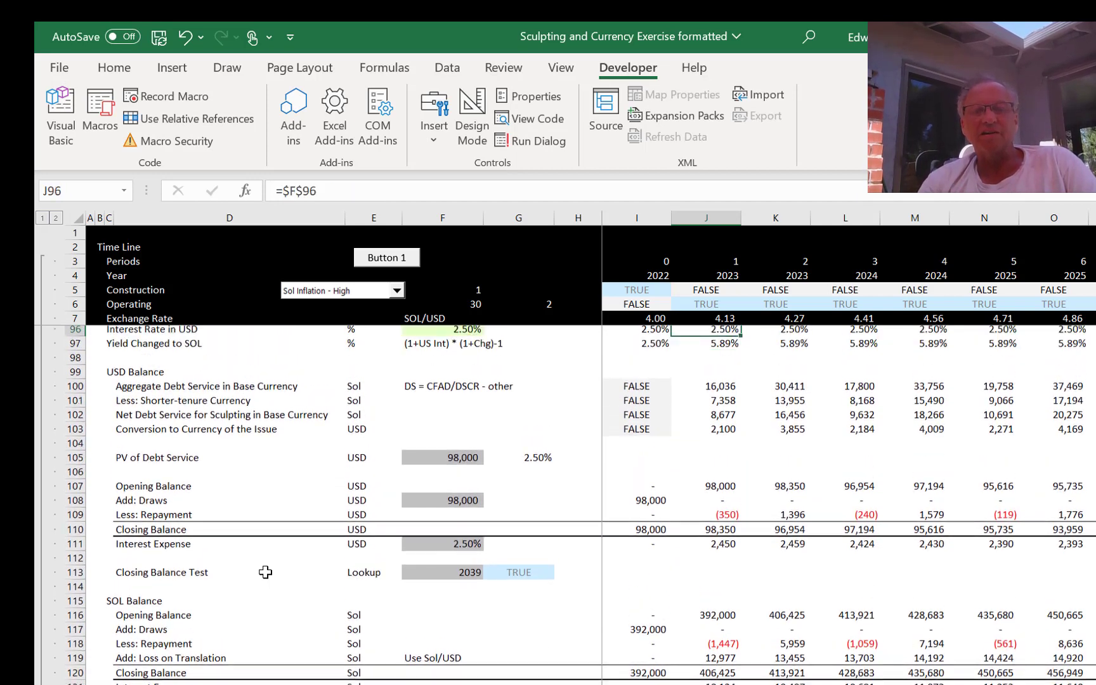
Step: Return down the period 1 column to Loss on Translation and recheck its formula, with more of the SOL Balance section in view
{"action": "key", "text": "Down"}
{"action": "key", "text": "Down"}
{"action": "key", "text": "Down"}
{"action": "key", "text": "Down"}
{"action": "key", "text": "Down"}
{"action": "key", "text": "Down"}
{"action": "key", "text": "Down"}
{"action": "key", "text": "Down"}
{"action": "key", "text": "Down"}
{"action": "key", "text": "Down"}
{"action": "key", "text": "Down"}
{"action": "key", "text": "Down"}
{"action": "key", "text": "Down"}
{"action": "key", "text": "Down"}
{"action": "key", "text": "Down"}
{"action": "key", "text": "Down"}
{"action": "key", "text": "Down"}
{"action": "key", "text": "Down"}
{"action": "key", "text": "Down"}
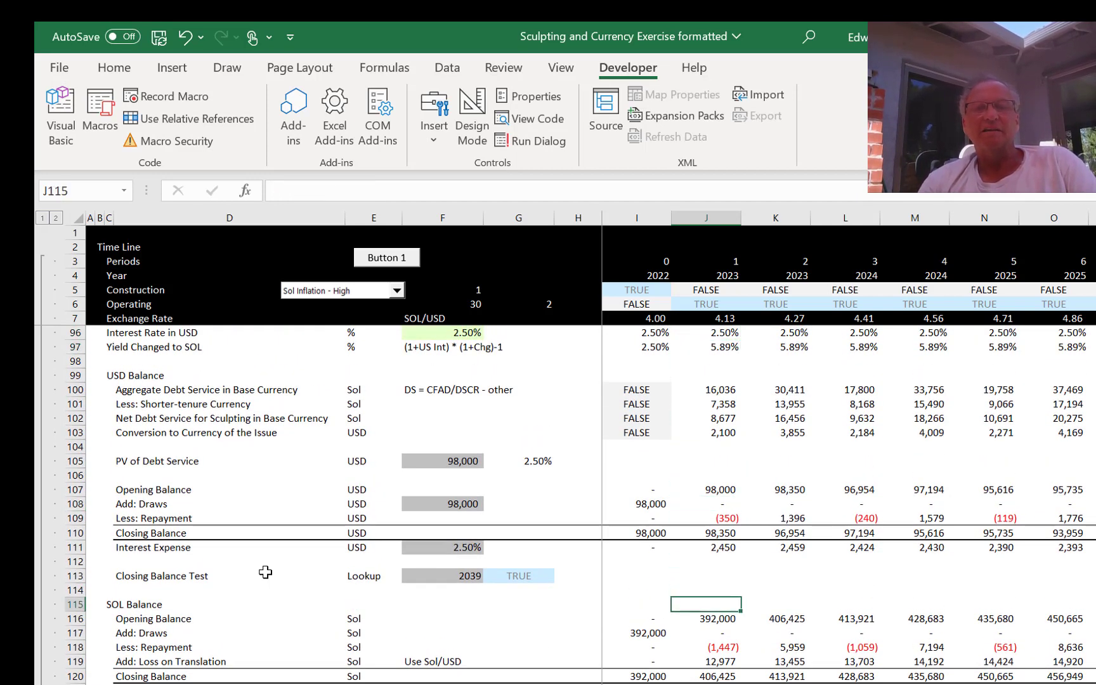
{"action": "key", "text": "Down"}
{"action": "key", "text": "Down"}
{"action": "key", "text": "Down"}
{"action": "key", "text": "Down"}
{"action": "key", "text": "F2"}
{"action": "key", "text": "Escape"}
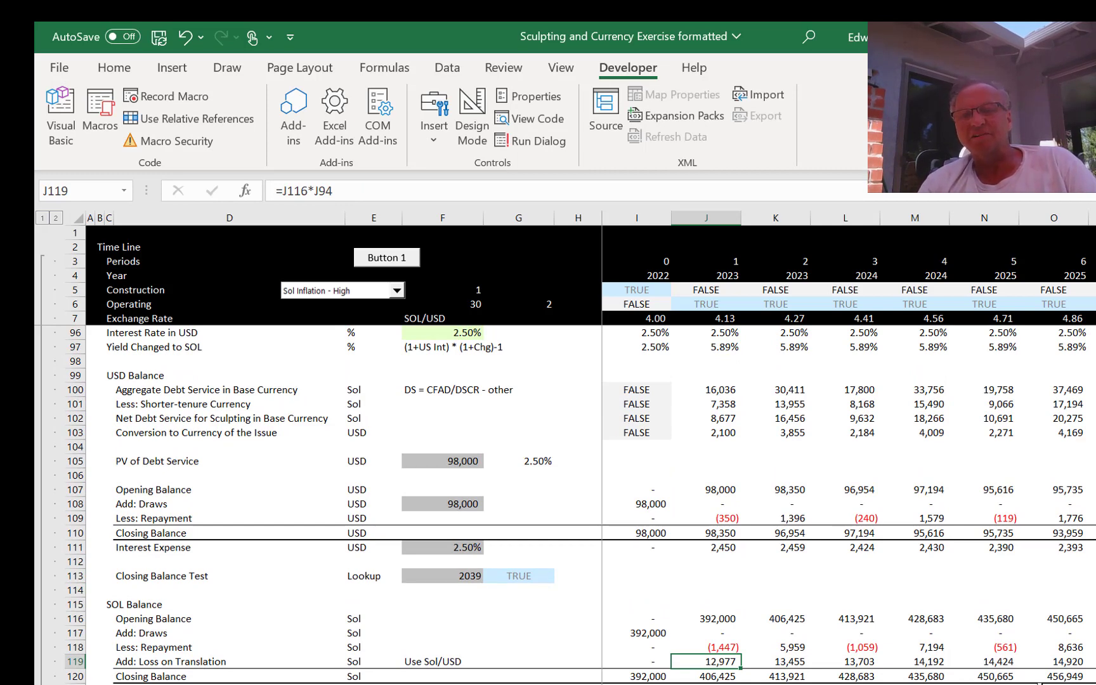
{"action": "scroll", "coordinate": [565, 444], "scroll_direction": "down", "scroll_amount": 1}
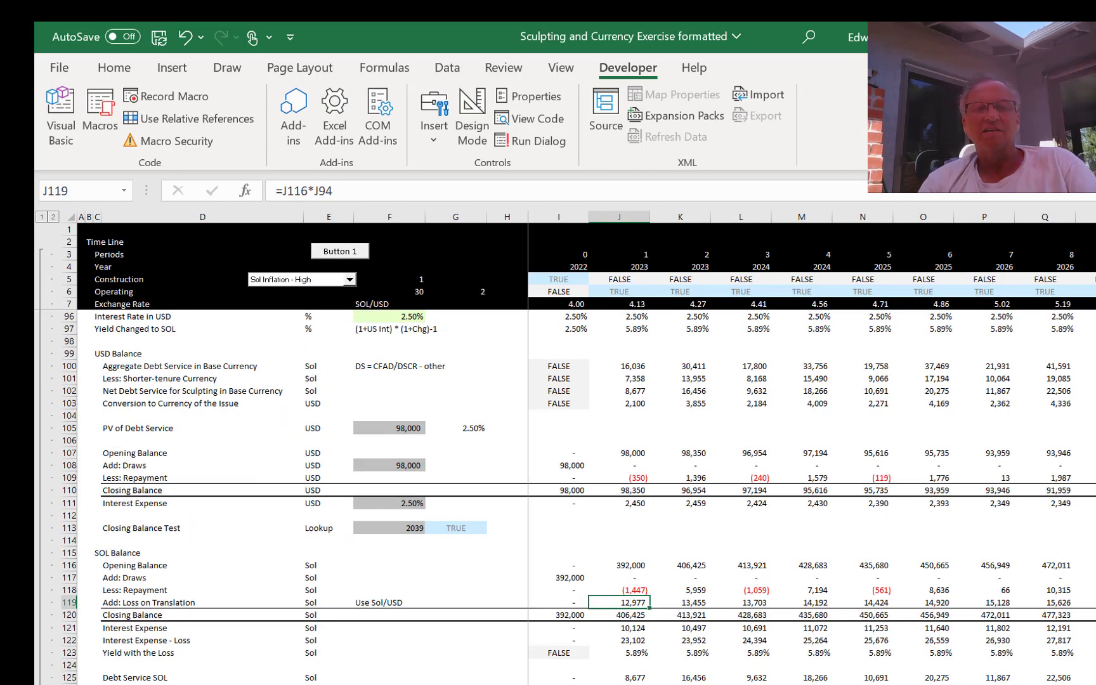
Step: Review the period 1 column upward from Loss on Translation to the SOL/USD Exchange Rate row
{"action": "key", "text": "Up"}
{"action": "key", "text": "Up"}
{"action": "key", "text": "Up"}
{"action": "key", "text": "Up"}
{"action": "key", "text": "Up"}
{"action": "key", "text": "Up"}
{"action": "key", "text": "Up"}
{"action": "key", "text": "Up"}
{"action": "key", "text": "Up"}
{"action": "key", "text": "Up"}
{"action": "key", "text": "Up"}
{"action": "key", "text": "Up"}
{"action": "key", "text": "Up"}
{"action": "key", "text": "Up"}
{"action": "key", "text": "Up"}
{"action": "key", "text": "Up"}
{"action": "key", "text": "Up"}
{"action": "key", "text": "Up"}
{"action": "key", "text": "Up"}
{"action": "key", "text": "Up"}
{"action": "key", "text": "Up"}
{"action": "key", "text": "Up"}
{"action": "key", "text": "Up"}
{"action": "key", "text": "Up"}
{"action": "key", "text": "Up"}
{"action": "key", "text": "Up"}
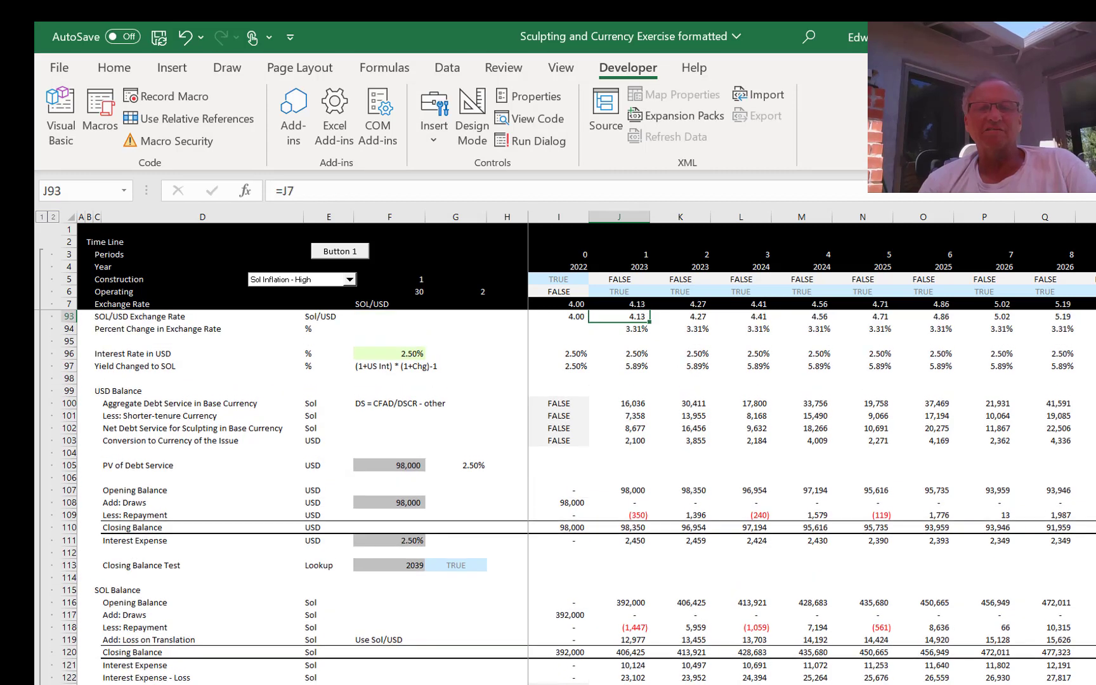
Step: Return down to the period 1 Loss on Translation and trace the cells its formula references
{"action": "key", "text": "Down"}
{"action": "key", "text": "Down"}
{"action": "key", "text": "Down"}
{"action": "key", "text": "Down"}
{"action": "key", "text": "Down"}
{"action": "key", "text": "Down"}
{"action": "key", "text": "Down"}
{"action": "key", "text": "Down"}
{"action": "key", "text": "Down"}
{"action": "key", "text": "Down"}
{"action": "key", "text": "Down"}
{"action": "key", "text": "Down"}
{"action": "key", "text": "Down"}
{"action": "key", "text": "Down"}
{"action": "key", "text": "Down"}
{"action": "key", "text": "Down"}
{"action": "key", "text": "Down"}
{"action": "key", "text": "Down"}
{"action": "key", "text": "Down"}
{"action": "key", "text": "Down"}
{"action": "key", "text": "Down"}
{"action": "key", "text": "Down"}
{"action": "key", "text": "Down"}
{"action": "key", "text": "Down"}
{"action": "key", "text": "Down"}
{"action": "key", "text": "Down"}
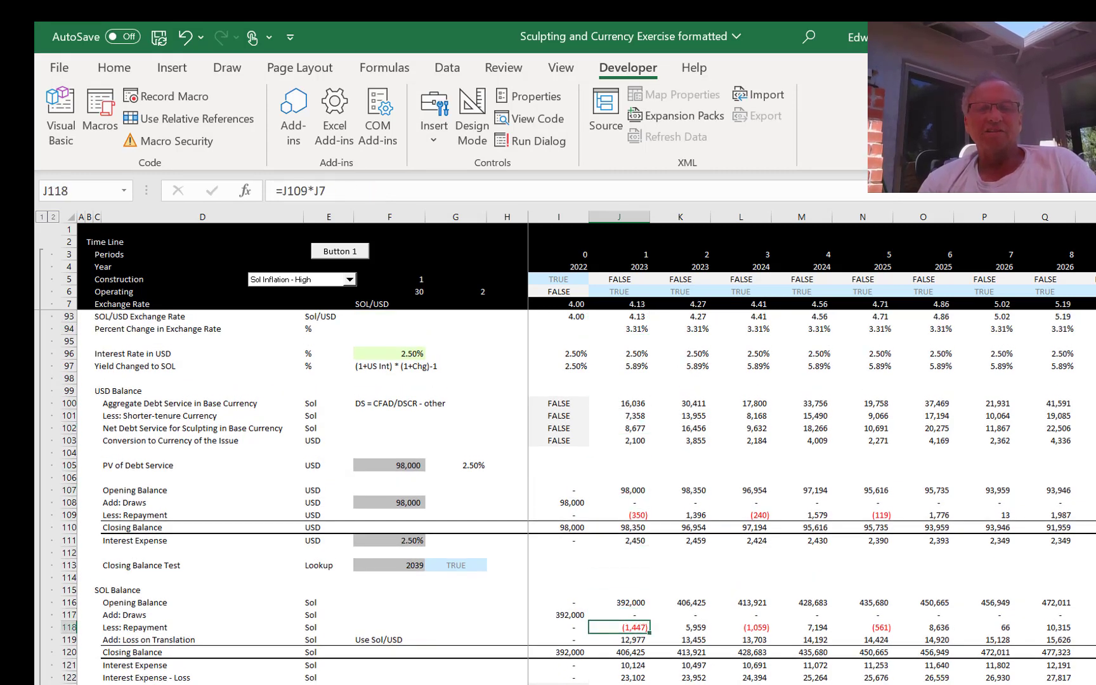
{"action": "type", "text": "=J116*J94"}
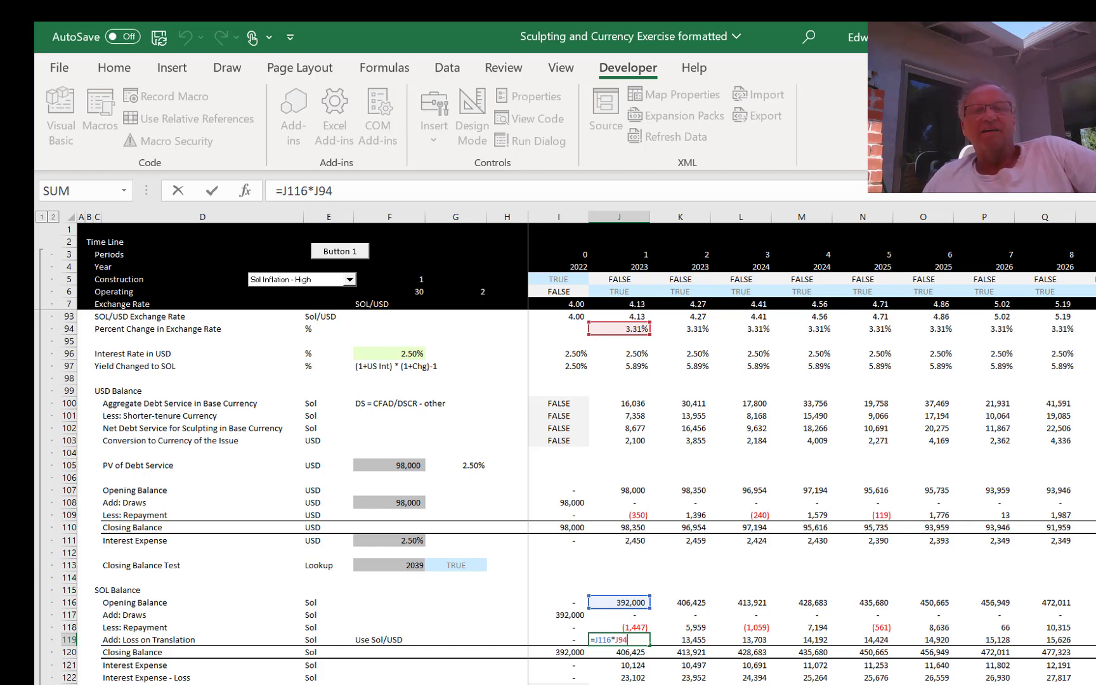
{"action": "key", "text": "Escape"}
Step: Review the period 1 column upward from the SOL Balance section through the USD Balance rows to just above the SOL/USD Exchange Rate
{"action": "key", "text": "Up"}
{"action": "key", "text": "Up"}
{"action": "key", "text": "Up"}
{"action": "key", "text": "Up"}
{"action": "key", "text": "Up"}
{"action": "key", "text": "Up"}
{"action": "key", "text": "Up"}
{"action": "key", "text": "Up"}
{"action": "key", "text": "Up"}
{"action": "key", "text": "Up"}
{"action": "key", "text": "Up"}
{"action": "key", "text": "Up"}
{"action": "key", "text": "Up"}
{"action": "key", "text": "Up"}
{"action": "key", "text": "Up"}
{"action": "key", "text": "Up"}
{"action": "key", "text": "Up"}
{"action": "key", "text": "Up"}
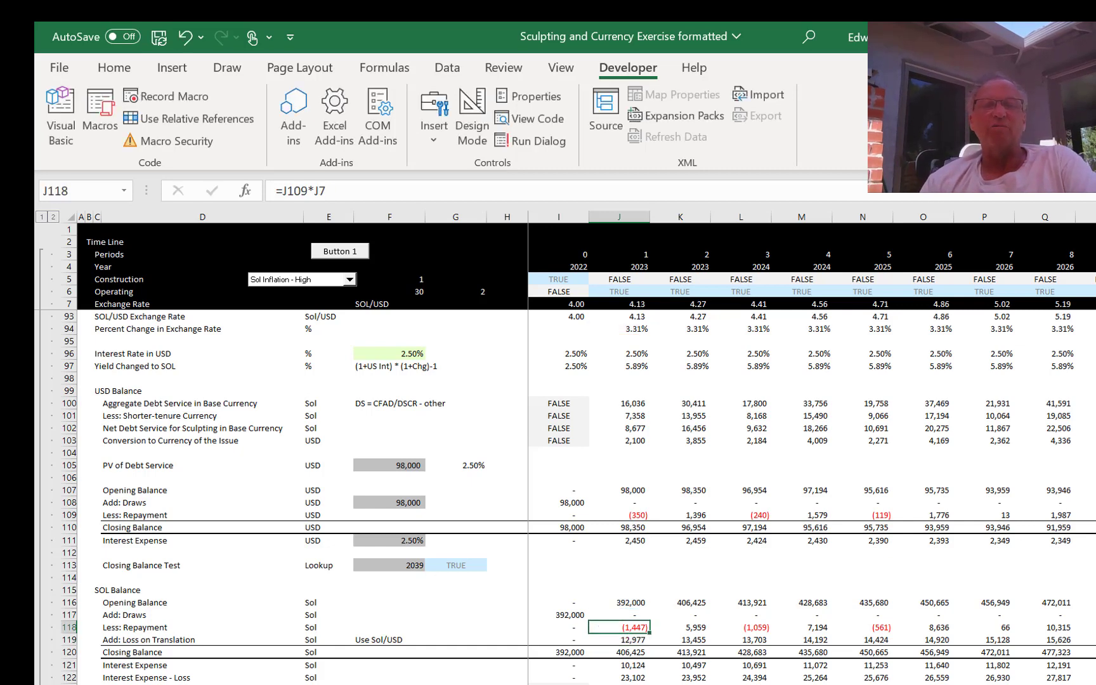
{"action": "key", "text": "Up"}
{"action": "key", "text": "Up"}
{"action": "key", "text": "Up"}
{"action": "key", "text": "Up"}
{"action": "key", "text": "Up"}
{"action": "key", "text": "Up"}
{"action": "key", "text": "Up"}
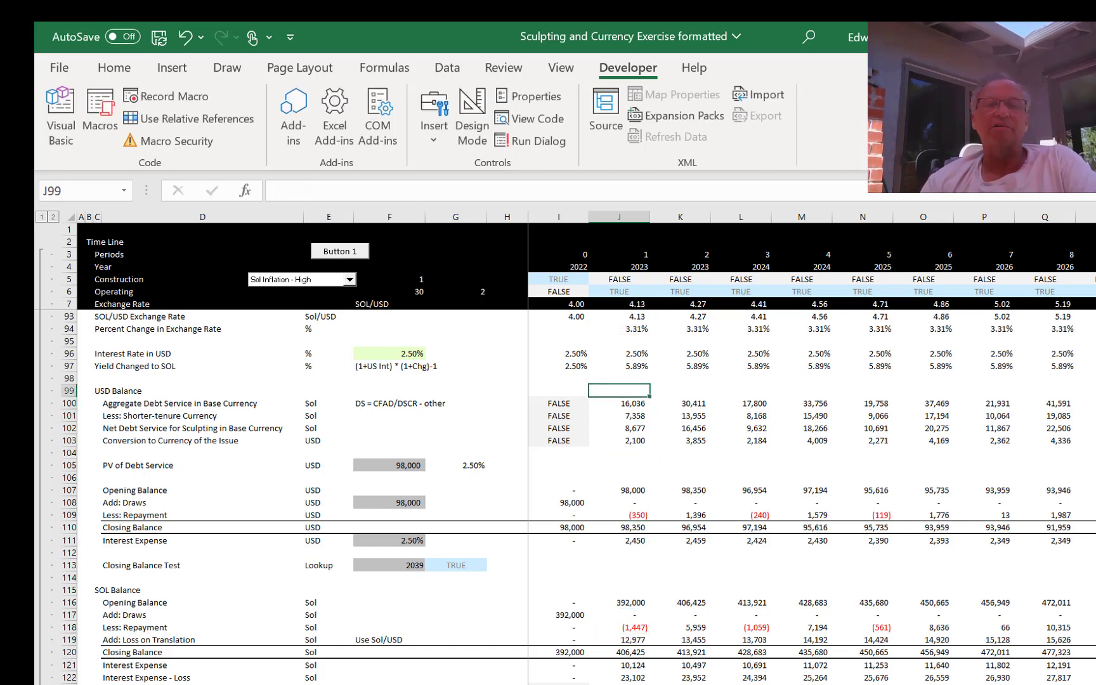
{"action": "key", "text": "Up"}
{"action": "key", "text": "Up"}
{"action": "key", "text": "Up"}
{"action": "key", "text": "Up"}
{"action": "key", "text": "Up"}
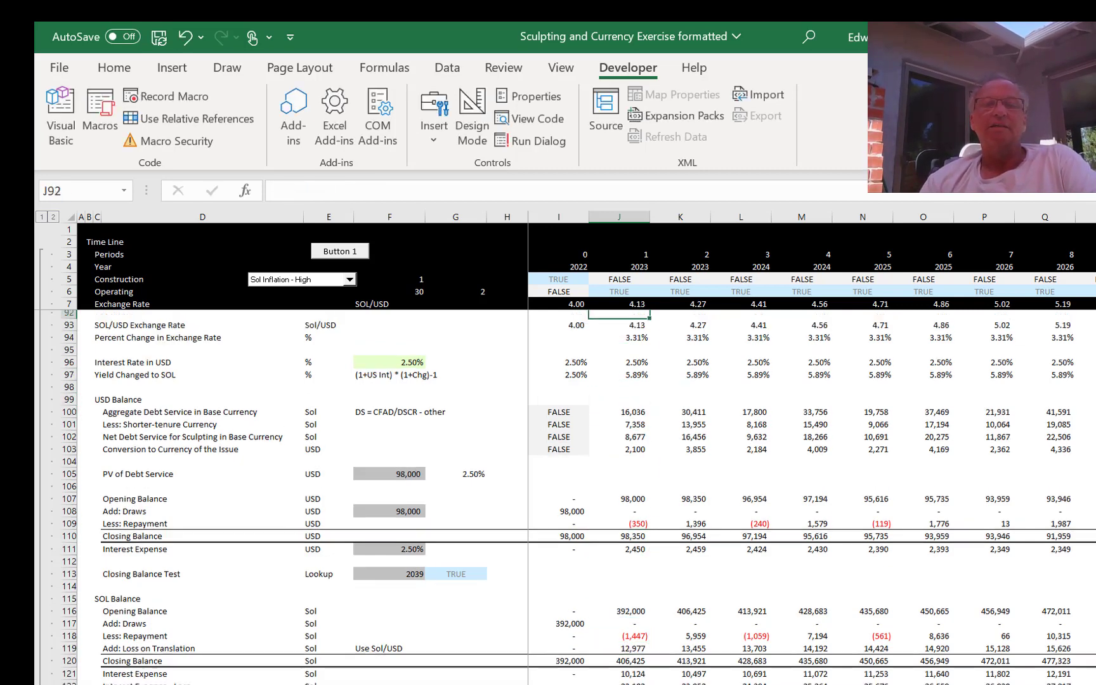
Step: Examine how the period 1 Yield Changed to SOL formula combines the USD interest rate with the exchange rate change
{"action": "key", "text": "Down"}
{"action": "key", "text": "Down"}
{"action": "key", "text": "Down"}
{"action": "key", "text": "Down"}
{"action": "key", "text": "Down"}
{"action": "key", "text": "Down"}
{"action": "key", "text": "Down"}
{"action": "key", "text": "Down"}
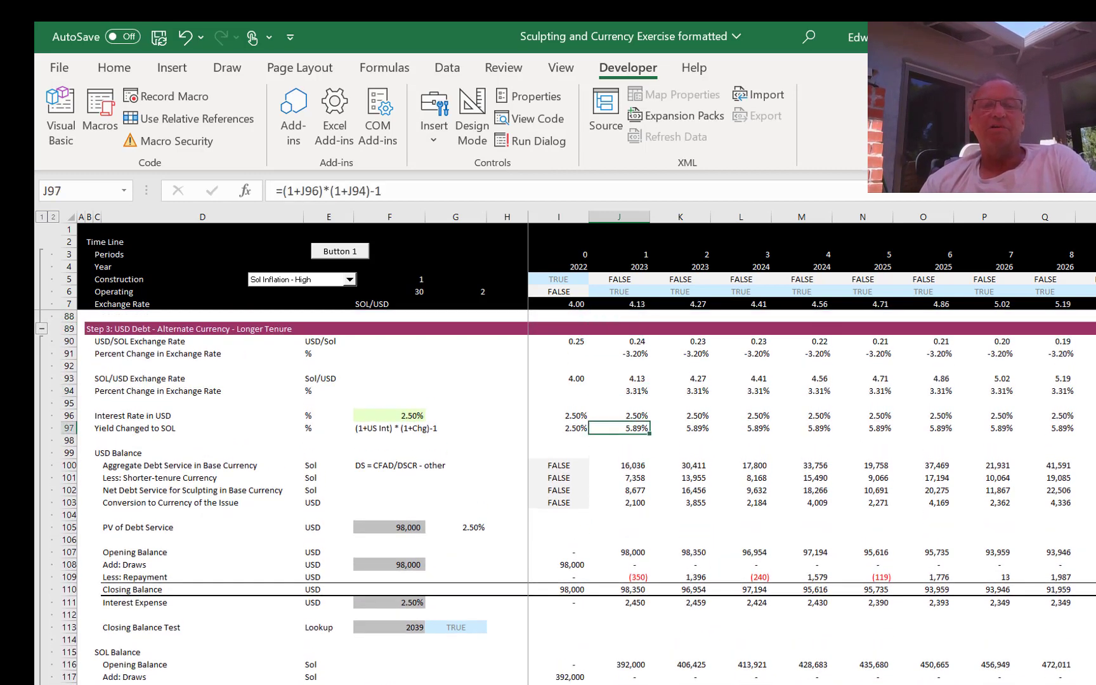
{"action": "key", "text": "F2"}
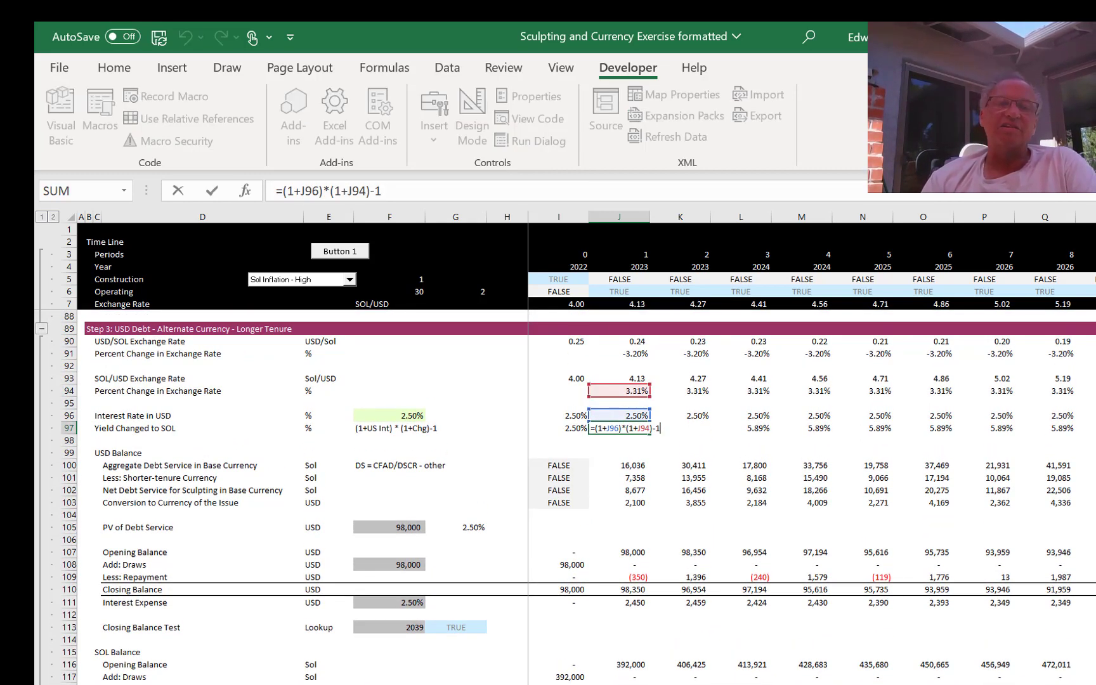
{"action": "key", "text": "Escape"}
{"action": "key", "text": "Down"}
{"action": "key", "text": "Down"}
{"action": "key", "text": "Down"}
{"action": "key", "text": "Down"}
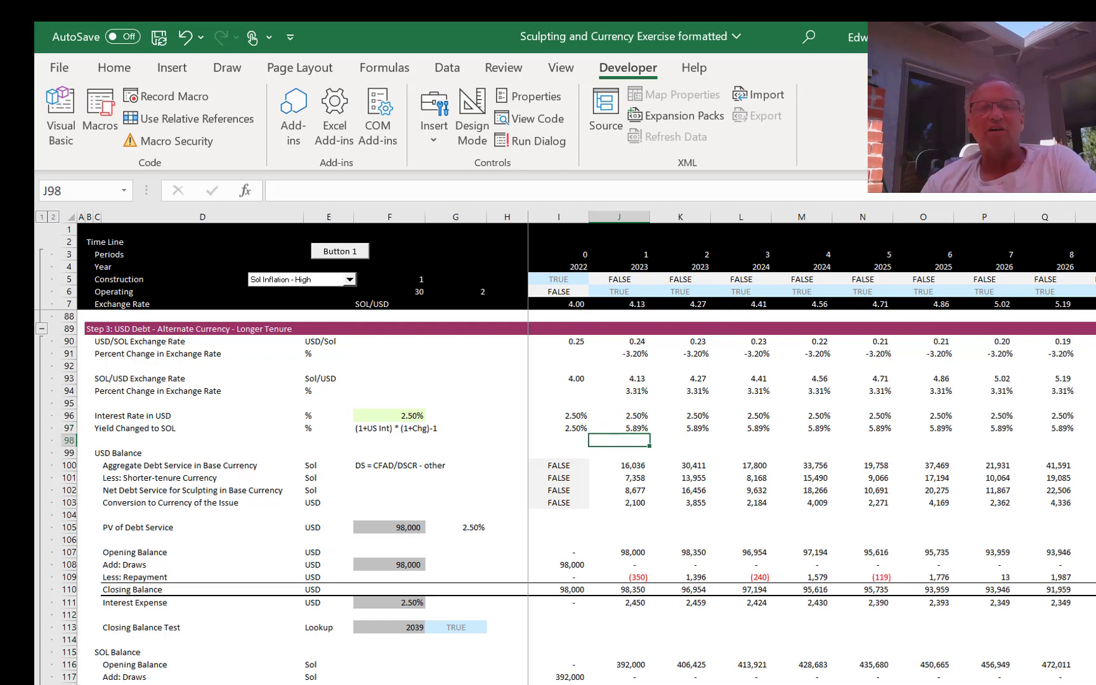
{"action": "key", "text": "Up"}
{"action": "key", "text": "Up"}
{"action": "key", "text": "Up"}
{"action": "key", "text": "Up"}
{"action": "key", "text": "F2"}
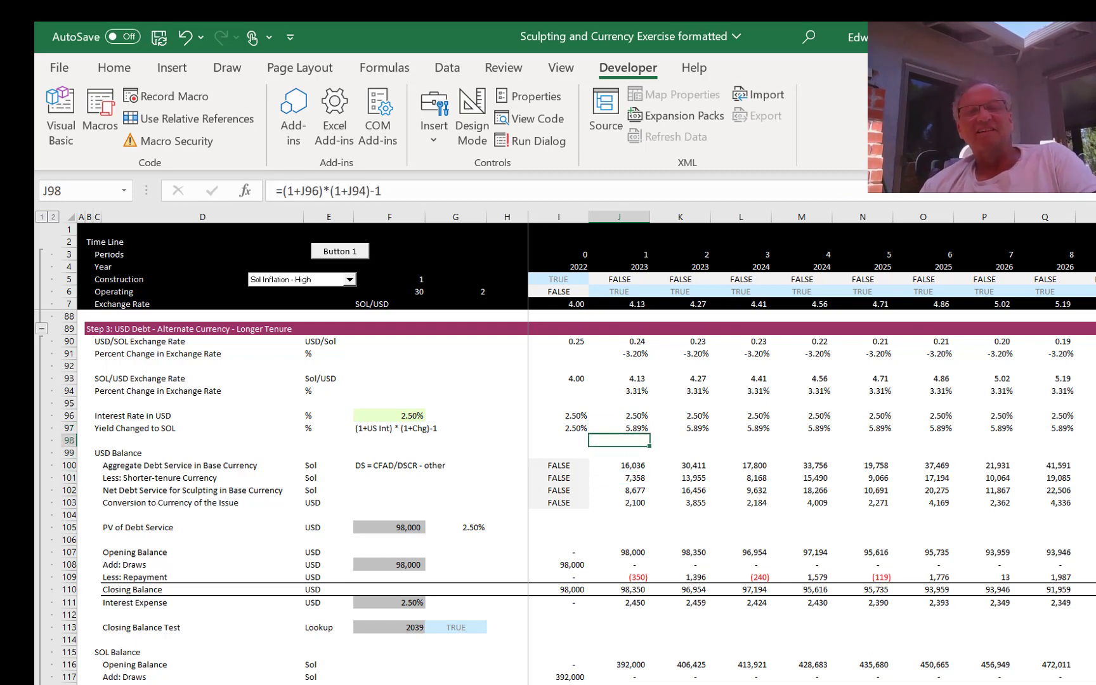
{"action": "key", "text": "Escape"}
Step: Read down the period 1 column to the SOL Interest Expense and trace the Loss on Translation formula again
{"action": "key", "text": "Down"}
{"action": "key", "text": "Down"}
{"action": "key", "text": "Down"}
{"action": "key", "text": "Down"}
{"action": "key", "text": "Down"}
{"action": "key", "text": "Down"}
{"action": "key", "text": "Down"}
{"action": "key", "text": "Down"}
{"action": "key", "text": "Down"}
{"action": "key", "text": "Down"}
{"action": "key", "text": "Down"}
{"action": "key", "text": "Down"}
{"action": "key", "text": "Down"}
{"action": "key", "text": "Down"}
{"action": "key", "text": "Down"}
{"action": "key", "text": "Down"}
{"action": "key", "text": "Down"}
{"action": "key", "text": "Down"}
{"action": "key", "text": "Down"}
{"action": "key", "text": "Down"}
{"action": "key", "text": "Down"}
{"action": "key", "text": "Down"}
{"action": "key", "text": "Down"}
{"action": "key", "text": "Down"}
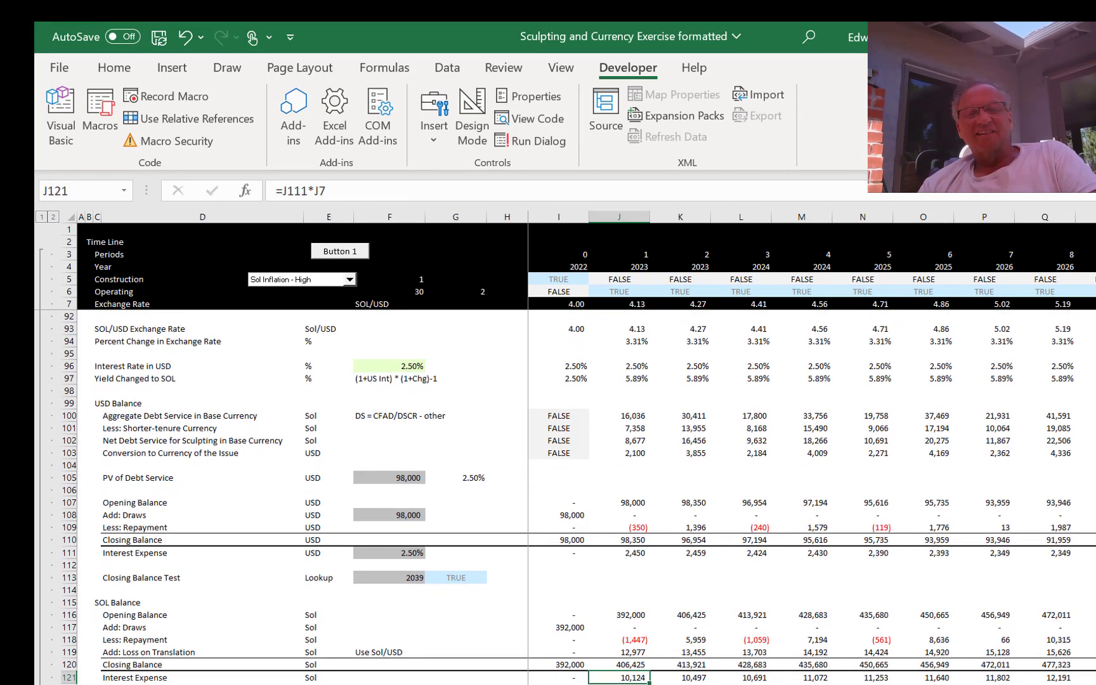
{"action": "key", "text": "Up"}
{"action": "key", "text": "Up"}
{"action": "key", "text": "F2"}
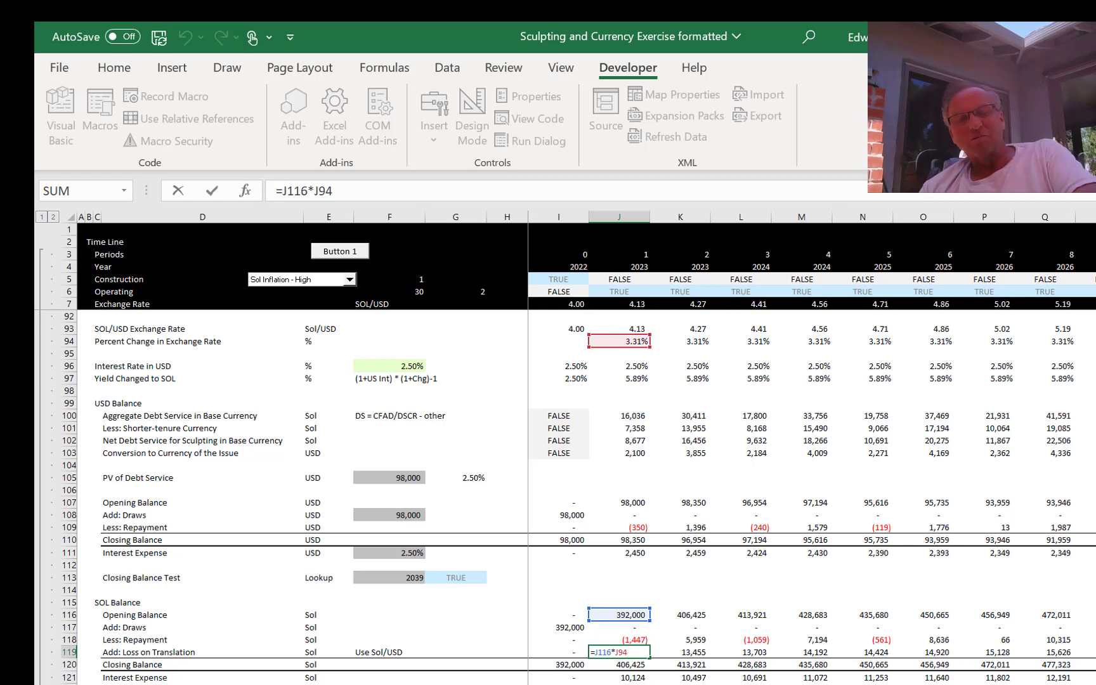
{"action": "key", "text": "Escape"}
Step: Check the period 1 SOL Closing Balance formula
{"action": "key", "text": "Down"}
{"action": "key", "text": "Down"}
{"action": "key", "text": "Up"}
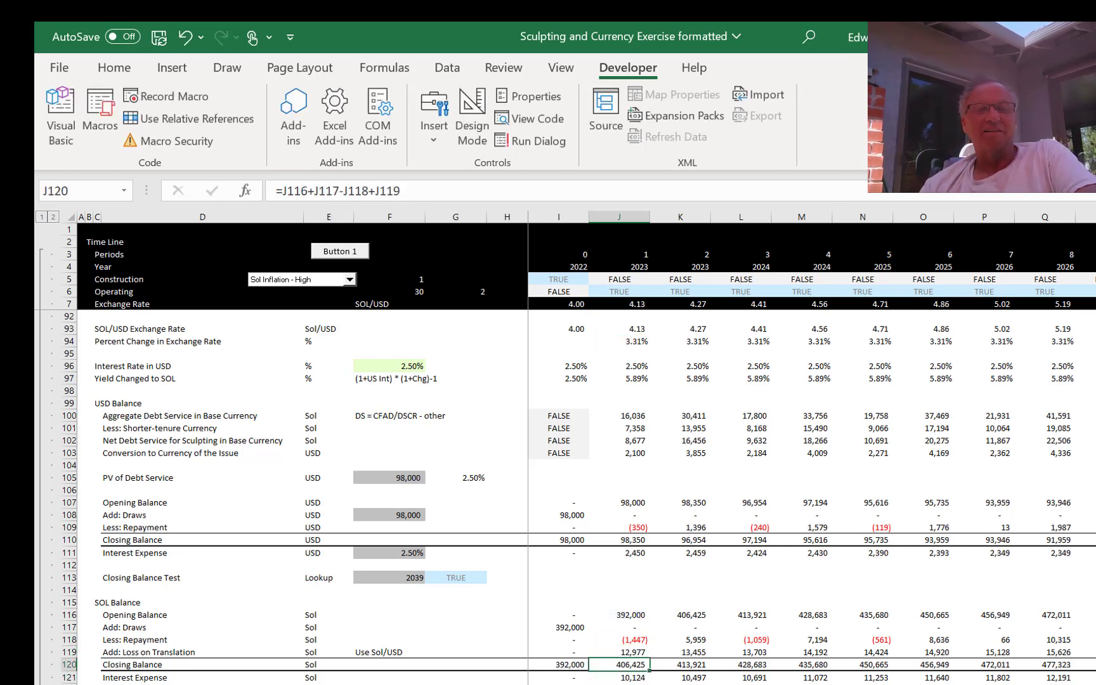
{"action": "key", "text": "F2"}
{"action": "key", "text": "Escape"}
Step: Follow the SOL Closing Balance row from period 1 across the timeline to the periods beyond the end of the debt
{"action": "key", "text": "Right"}
{"action": "key", "text": "Right"}
{"action": "key", "text": "Right"}
{"action": "key", "text": "Right"}
{"action": "key", "text": "Right"}
{"action": "key", "text": "Right"}
{"action": "key", "text": "Right"}
{"action": "key", "text": "Right"}
{"action": "key", "text": "Right"}
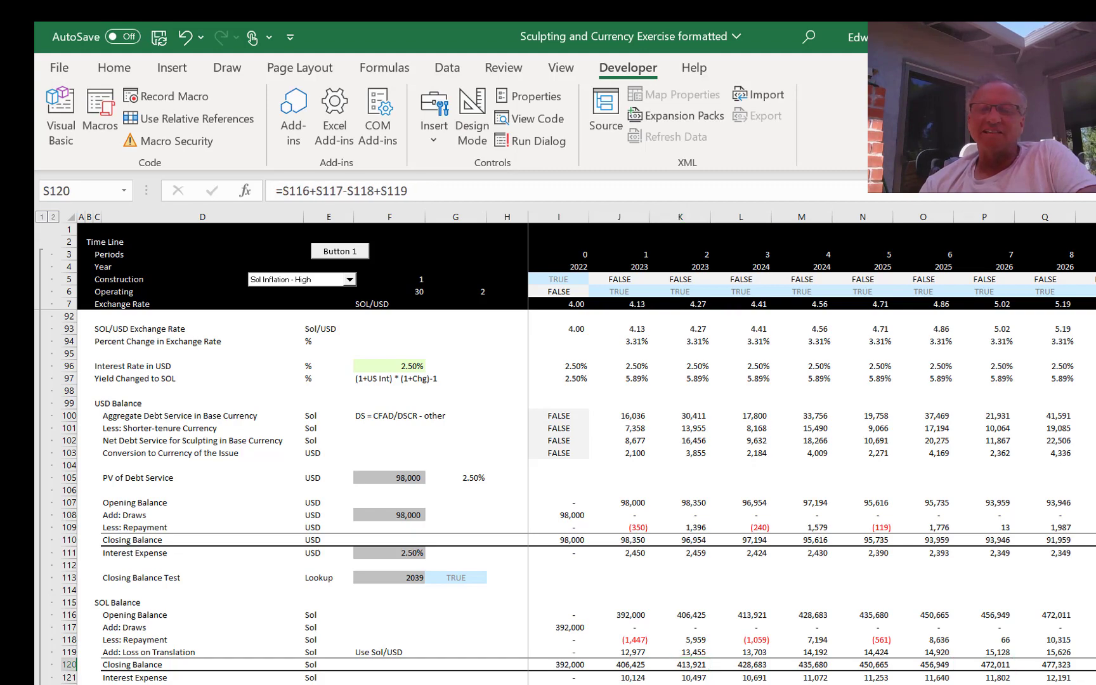
{"action": "key", "text": "Right"}
{"action": "key", "text": "Right"}
{"action": "key", "text": "Right"}
{"action": "key", "text": "Right"}
{"action": "key", "text": "Right"}
{"action": "key", "text": "Right"}
{"action": "key", "text": "Right"}
{"action": "key", "text": "Right"}
{"action": "key", "text": "Right"}
{"action": "key", "text": "Right"}
{"action": "key", "text": "Right"}
{"action": "key", "text": "Right"}
{"action": "key", "text": "Right"}
{"action": "key", "text": "Right"}
{"action": "key", "text": "Right"}
{"action": "key", "text": "Right"}
{"action": "key", "text": "Right"}
{"action": "key", "text": "Right"}
{"action": "key", "text": "Right"}
{"action": "key", "text": "Right"}
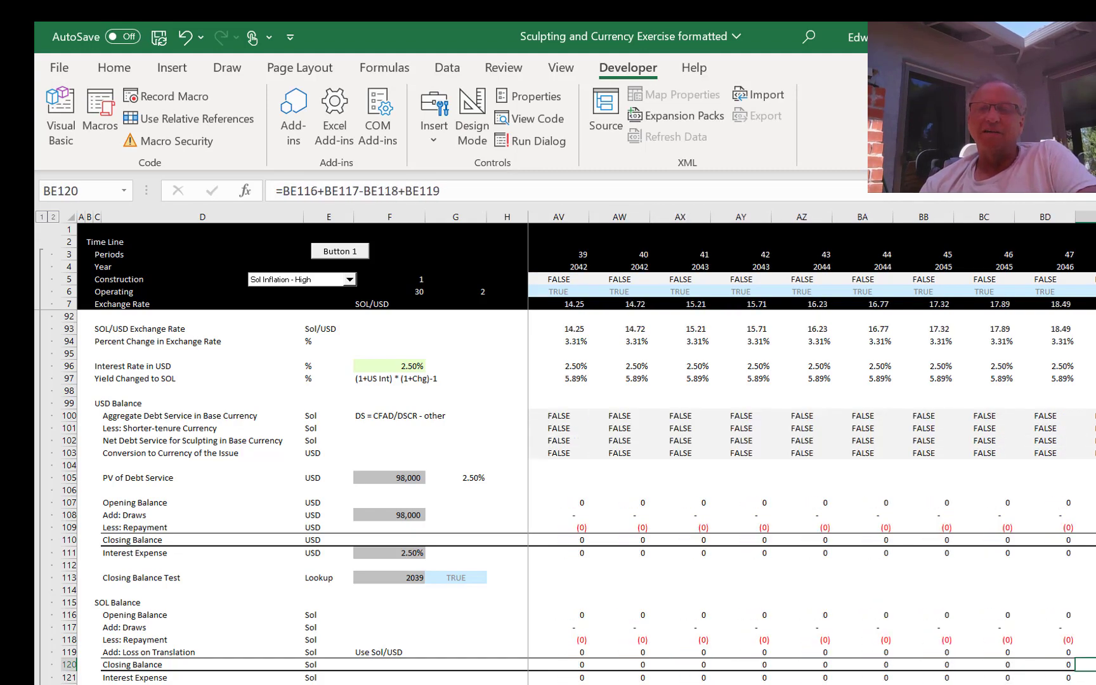
Step: Read the SOL Closing Balance row back from the final periods to the start of the timeline
{"action": "key", "text": "Left"}
{"action": "key", "text": "Left"}
{"action": "key", "text": "Left"}
{"action": "key", "text": "Left"}
{"action": "key", "text": "Left"}
{"action": "key", "text": "Left"}
{"action": "key", "text": "Left"}
{"action": "key", "text": "Left"}
{"action": "key", "text": "Left"}
{"action": "key", "text": "Left"}
{"action": "key", "text": "Left"}
{"action": "key", "text": "Left"}
{"action": "key", "text": "Left"}
{"action": "key", "text": "Left"}
{"action": "key", "text": "Left"}
{"action": "key", "text": "Left"}
{"action": "key", "text": "Left"}
{"action": "key", "text": "Left"}
{"action": "key", "text": "Left"}
{"action": "key", "text": "Left"}
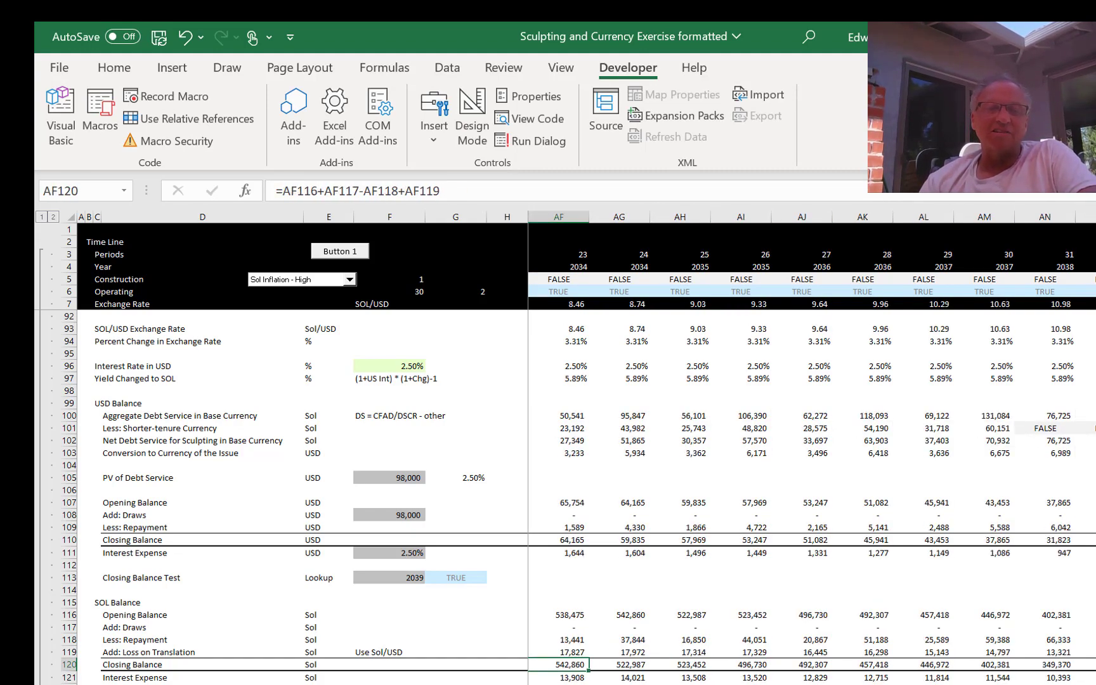
{"action": "key", "text": "Left"}
{"action": "key", "text": "Left"}
{"action": "key", "text": "Left"}
{"action": "key", "text": "Left"}
{"action": "key", "text": "Left"}
{"action": "key", "text": "Left"}
{"action": "key", "text": "Left"}
{"action": "key", "text": "Left"}
{"action": "key", "text": "Left"}
{"action": "key", "text": "Left"}
{"action": "key", "text": "Left"}
{"action": "key", "text": "Left"}
{"action": "key", "text": "Left"}
{"action": "key", "text": "Left"}
{"action": "key", "text": "Left"}
{"action": "key", "text": "Left"}
{"action": "key", "text": "Left"}
{"action": "key", "text": "Left"}
{"action": "key", "text": "Left"}
{"action": "key", "text": "Left"}
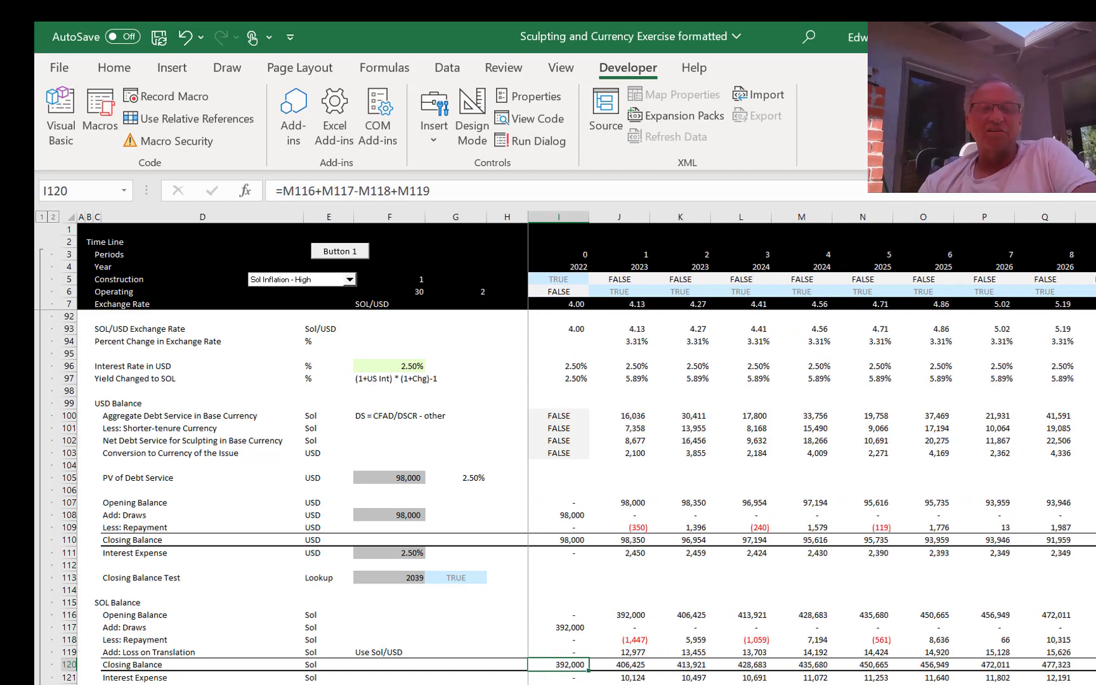
{"action": "key", "text": "Left"}
{"action": "key", "text": "Left"}
{"action": "key", "text": "Left"}
{"action": "key", "text": "Left"}
{"action": "key", "text": "Left"}
Step: Follow the Loss on Translation row from period 1 across the timeline to the periods after the last repayment
{"action": "key", "text": "Right"}
{"action": "key", "text": "Right"}
{"action": "key", "text": "Right"}
{"action": "key", "text": "Right"}
{"action": "key", "text": "Right"}
{"action": "key", "text": "Right"}
{"action": "key", "text": "Up"}
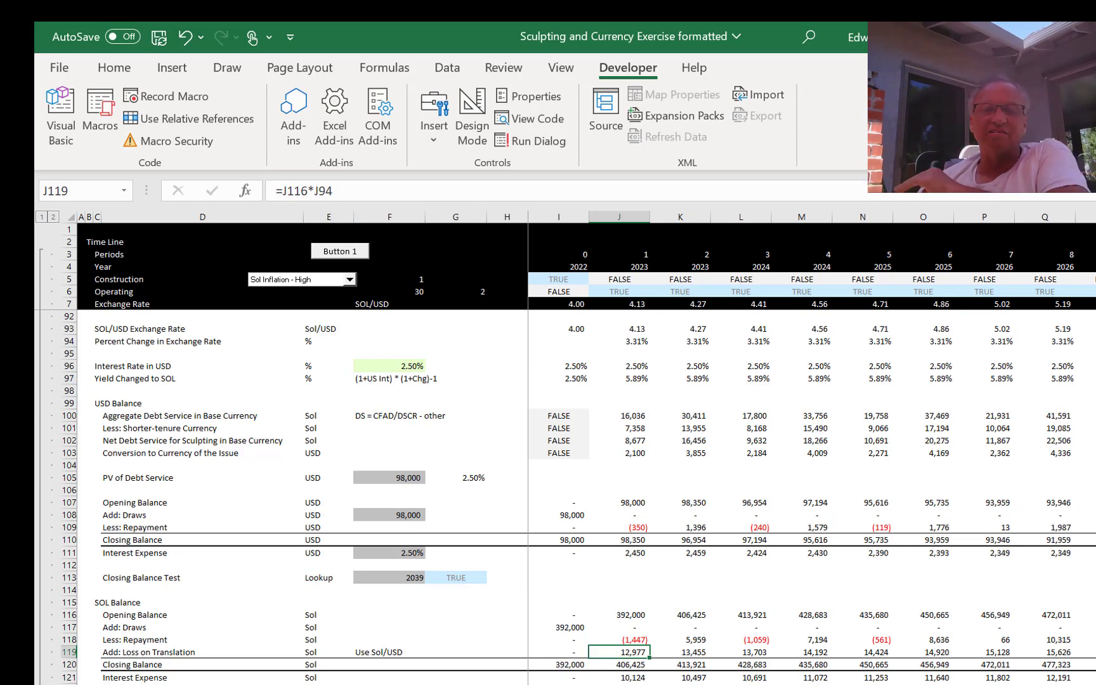
{"action": "key", "text": "Right"}
{"action": "key", "text": "Right"}
{"action": "key", "text": "Right"}
{"action": "key", "text": "Right"}
{"action": "key", "text": "Right"}
{"action": "key", "text": "Right"}
{"action": "key", "text": "Right"}
{"action": "key", "text": "Right"}
{"action": "key", "text": "Right"}
{"action": "key", "text": "Right"}
{"action": "key", "text": "Right"}
{"action": "key", "text": "Right"}
{"action": "key", "text": "Right"}
{"action": "key", "text": "Right"}
{"action": "key", "text": "Right"}
{"action": "key", "text": "Right"}
{"action": "key", "text": "Right"}
{"action": "key", "text": "Right"}
{"action": "key", "text": "Right"}
{"action": "key", "text": "Right"}
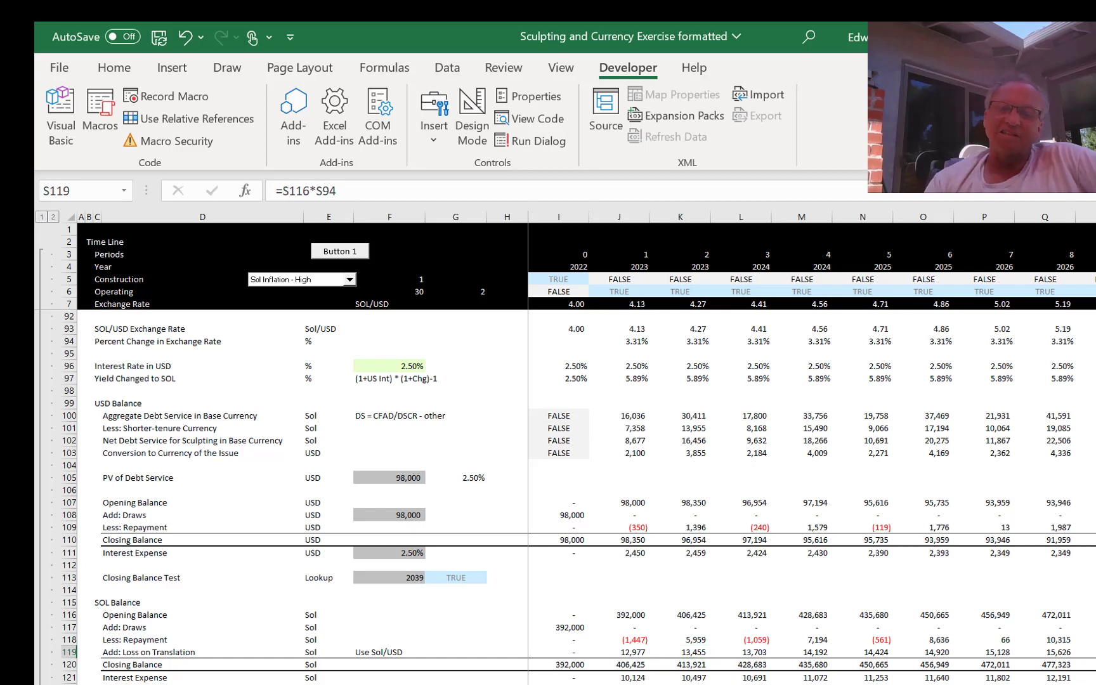
{"action": "key", "text": "Right"}
{"action": "key", "text": "Right"}
{"action": "key", "text": "Right"}
{"action": "key", "text": "Right"}
{"action": "key", "text": "Right"}
{"action": "key", "text": "Right"}
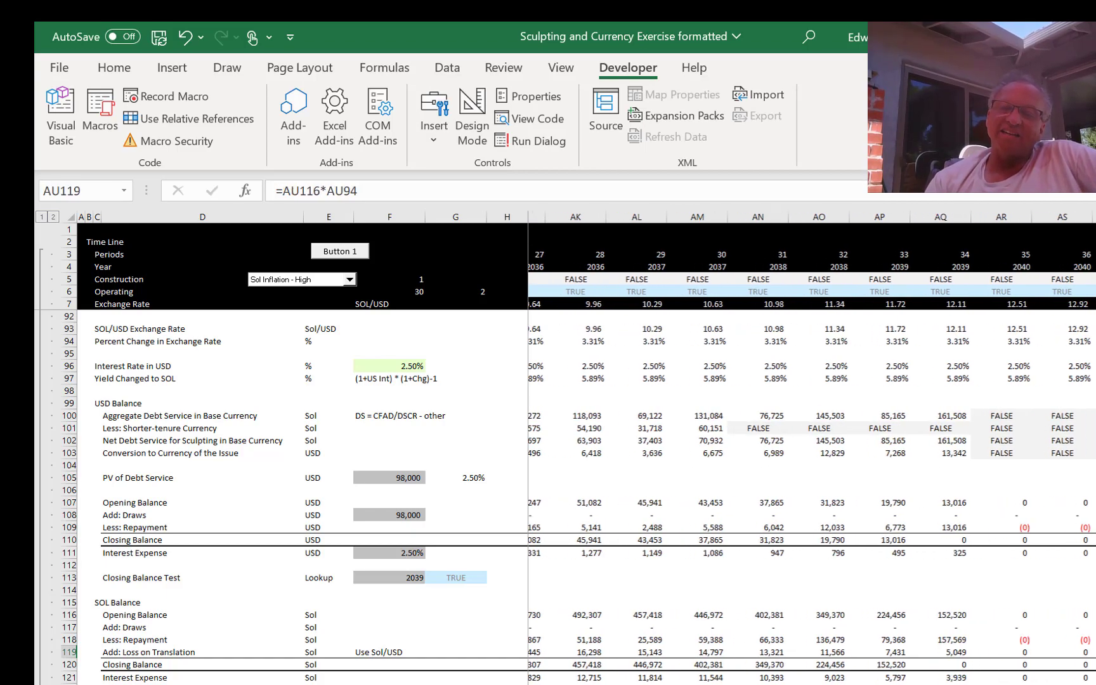
Step: Read the Loss on Translation row back from the late periods toward the early operating periods
{"action": "key", "text": "Left"}
{"action": "key", "text": "Left"}
{"action": "key", "text": "Left"}
{"action": "key", "text": "Left"}
{"action": "key", "text": "Left"}
{"action": "key", "text": "Left"}
{"action": "key", "text": "Left"}
{"action": "key", "text": "Left"}
{"action": "key", "text": "Left"}
{"action": "key", "text": "Left"}
{"action": "key", "text": "Left"}
{"action": "key", "text": "Left"}
{"action": "key", "text": "Left"}
{"action": "key", "text": "Left"}
{"action": "key", "text": "Left"}
{"action": "key", "text": "Left"}
{"action": "key", "text": "Left"}
{"action": "key", "text": "Left"}
{"action": "key", "text": "Left"}
{"action": "key", "text": "Left"}
{"action": "key", "text": "Left"}
{"action": "key", "text": "Left"}
{"action": "key", "text": "Left"}
{"action": "key", "text": "Left"}
{"action": "key", "text": "Left"}
{"action": "key", "text": "Left"}
{"action": "key", "text": "Left"}
{"action": "key", "text": "Left"}
{"action": "key", "text": "Left"}
{"action": "key", "text": "Left"}
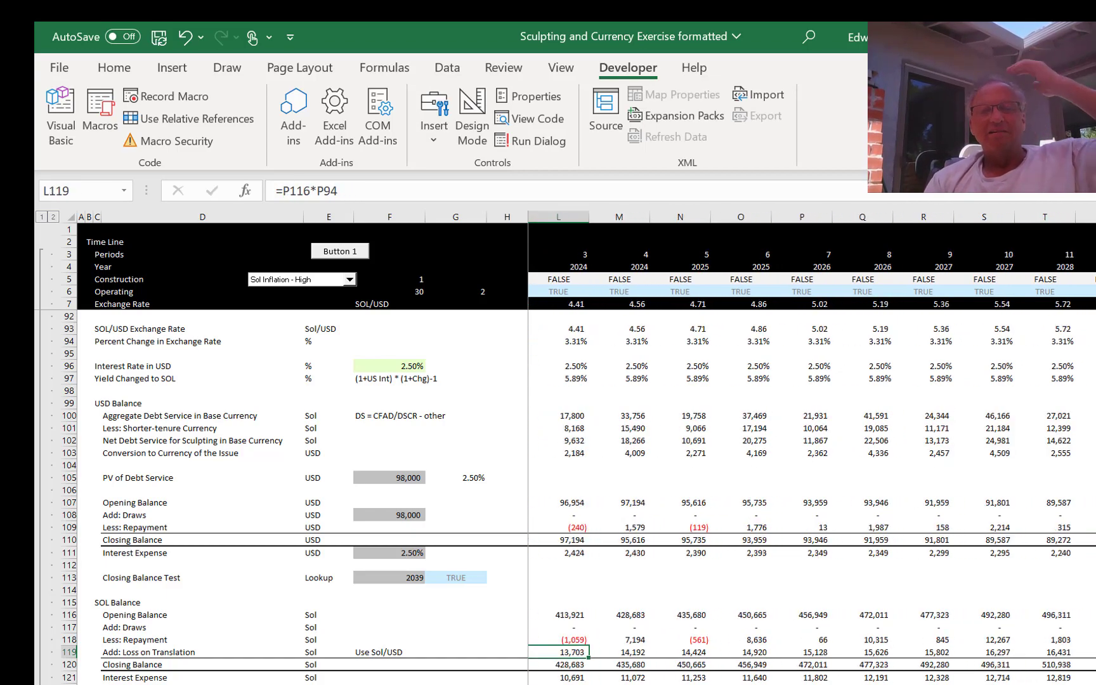
Step: Inspect the period 1 formula of the Interest Expense - Loss row in the SOL balance
{"action": "key", "text": "Down"}
{"action": "key", "text": "Down"}
{"action": "key", "text": "Down"}
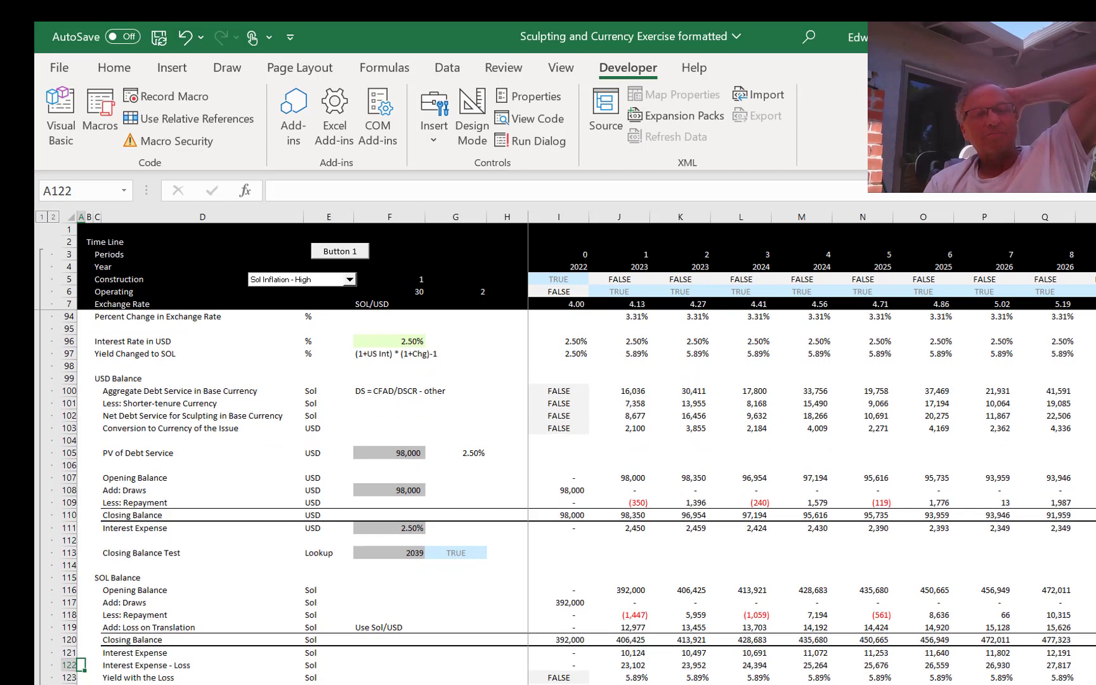
{"action": "key", "text": "Up"}
{"action": "key", "text": "Right"}
{"action": "key", "text": "Right"}
{"action": "key", "text": "Right"}
{"action": "key", "text": "Right"}
{"action": "key", "text": "Right"}
{"action": "key", "text": "Right"}
{"action": "key", "text": "Right"}
{"action": "key", "text": "Right"}
{"action": "key", "text": "Right"}
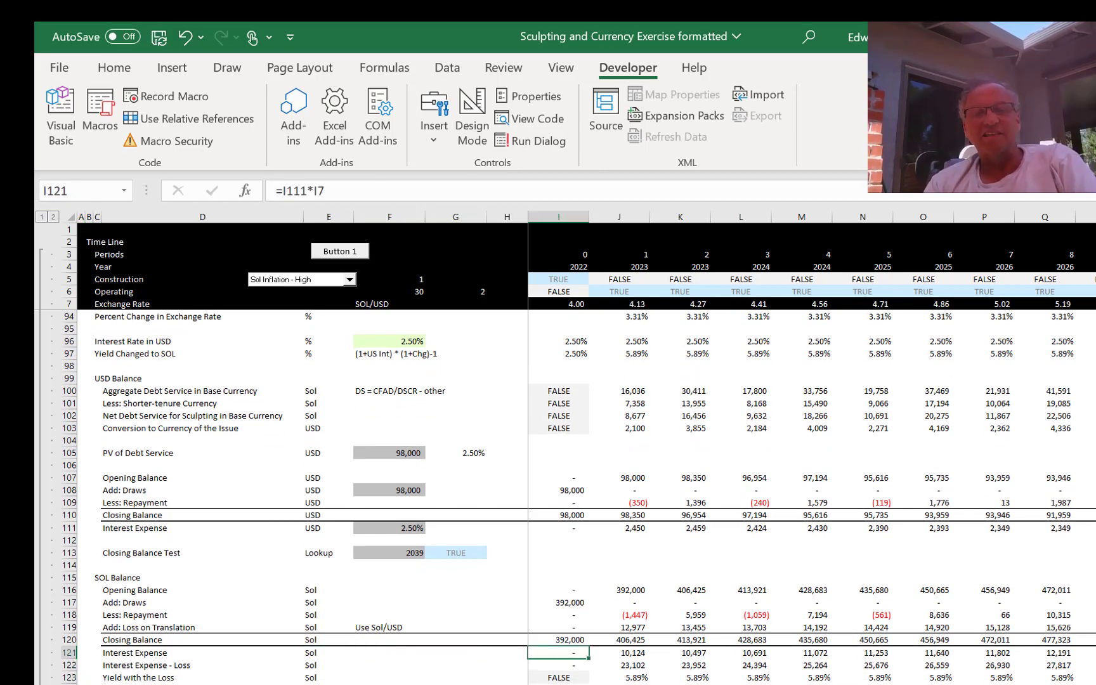
{"action": "key", "text": "Down"}
{"action": "key", "text": "F2"}
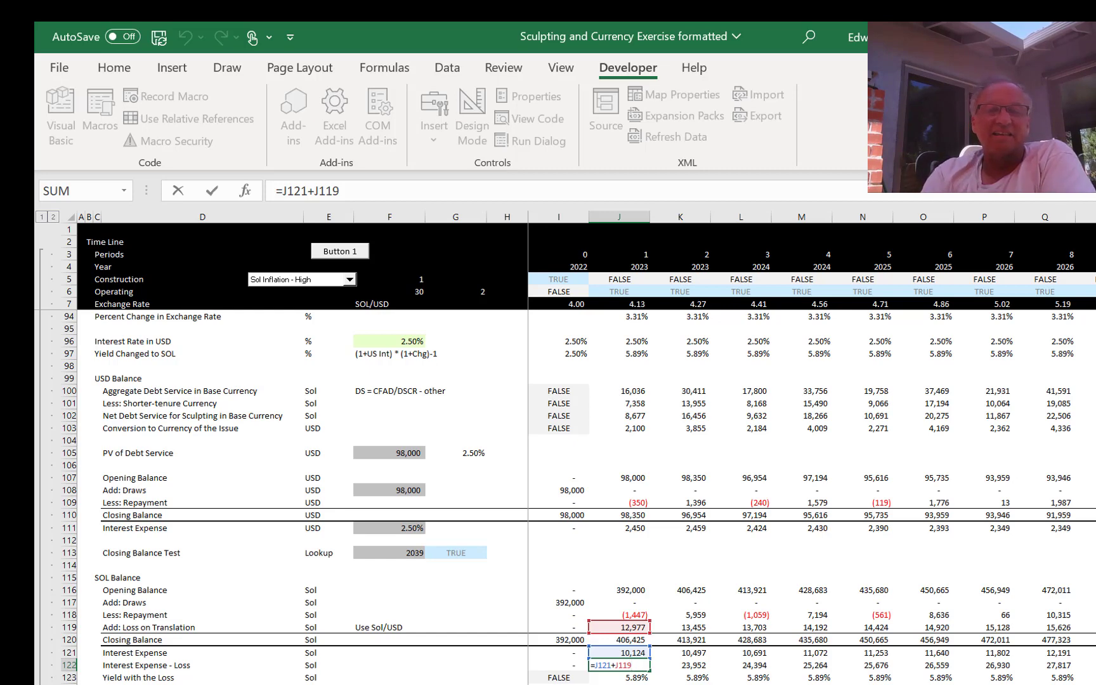
{"action": "key", "text": "Return"}
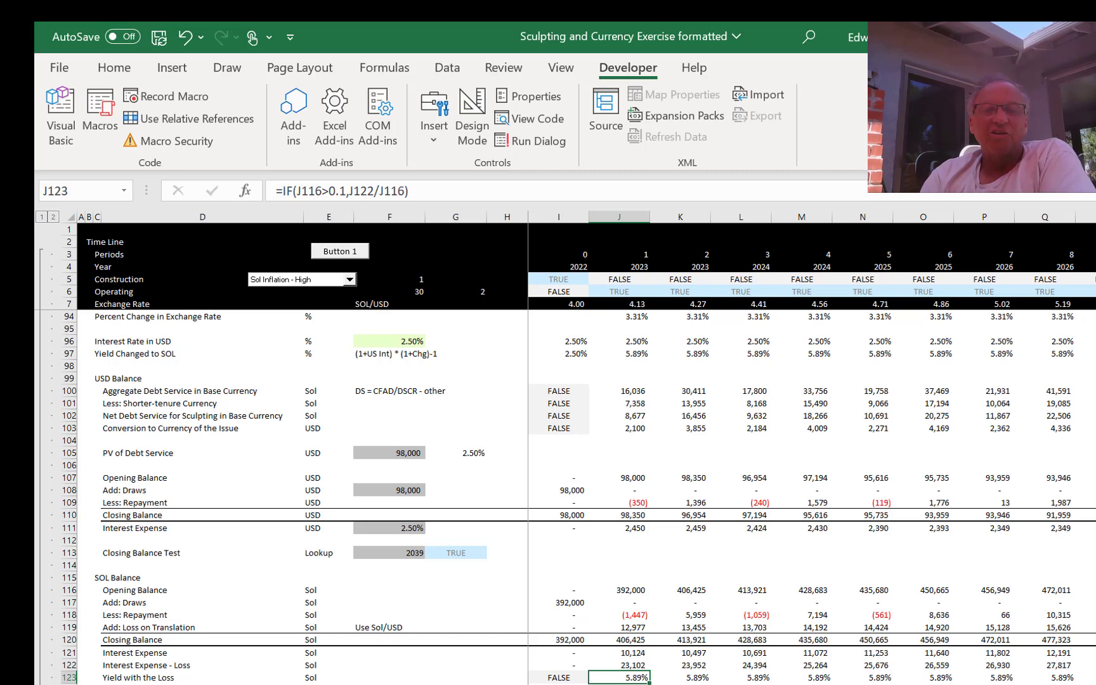
{"action": "key", "text": "Up"}
{"action": "key", "text": "F2"}
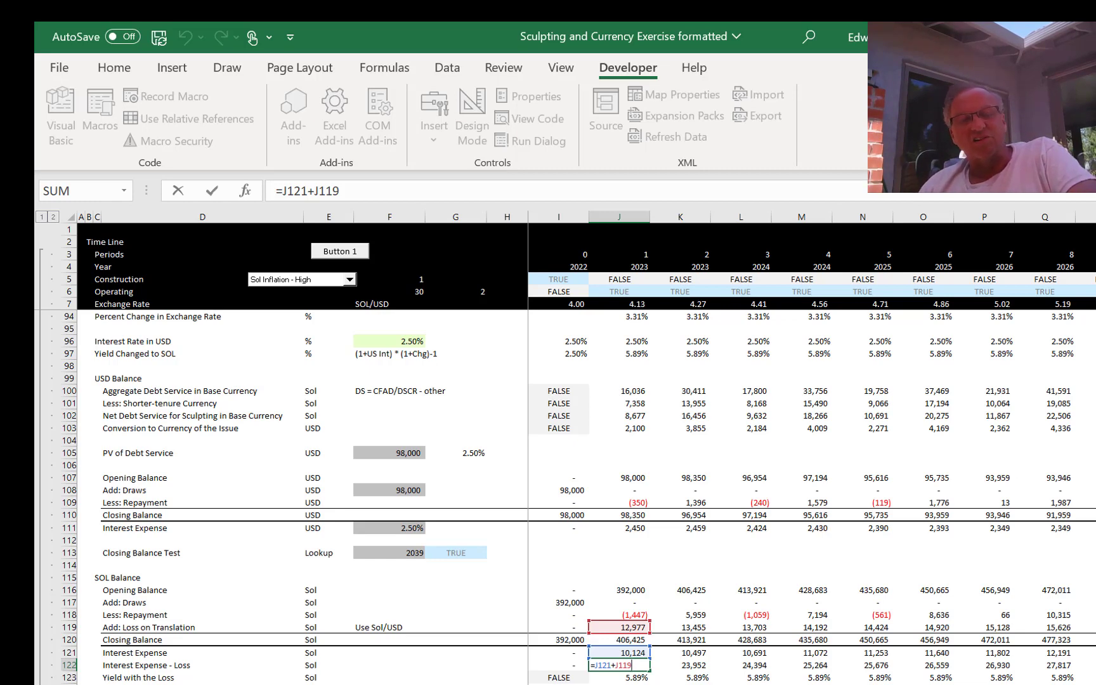
{"action": "key", "text": "Escape"}
Step: Inspect the period 1 formula of the Yield with the Loss row in the SOL balance
{"action": "key", "text": "Down"}
{"action": "key", "text": "Down"}
{"action": "key", "text": "Down"}
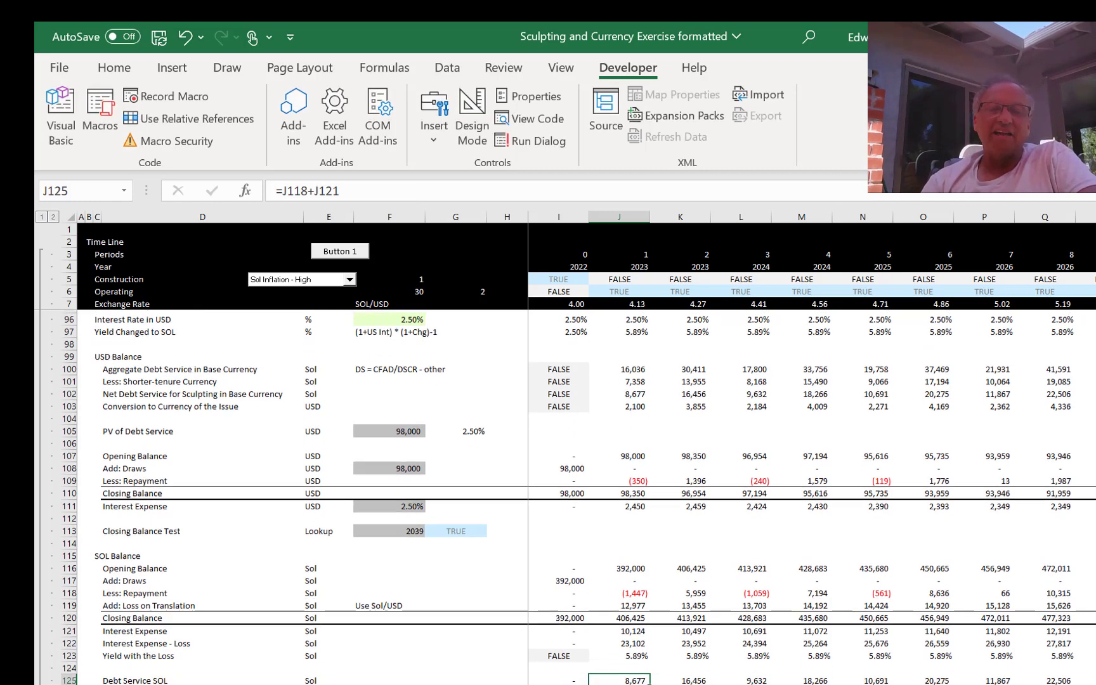
{"action": "key", "text": "Up"}
{"action": "key", "text": "Up"}
{"action": "key", "text": "F2"}
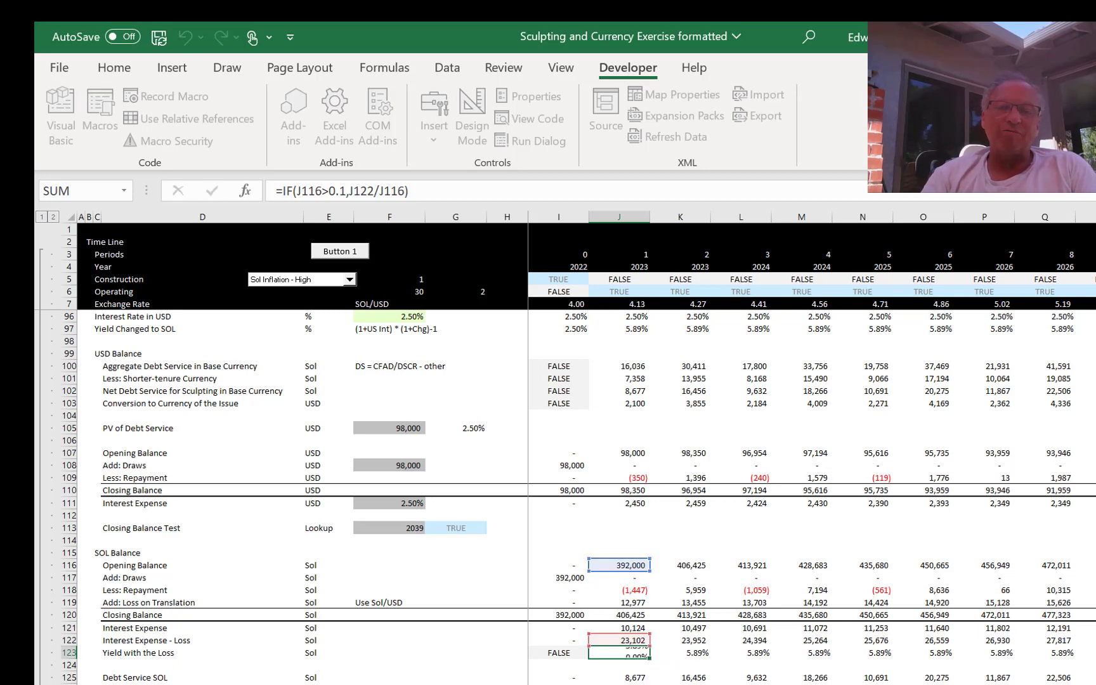
{"action": "key", "text": "Return"}
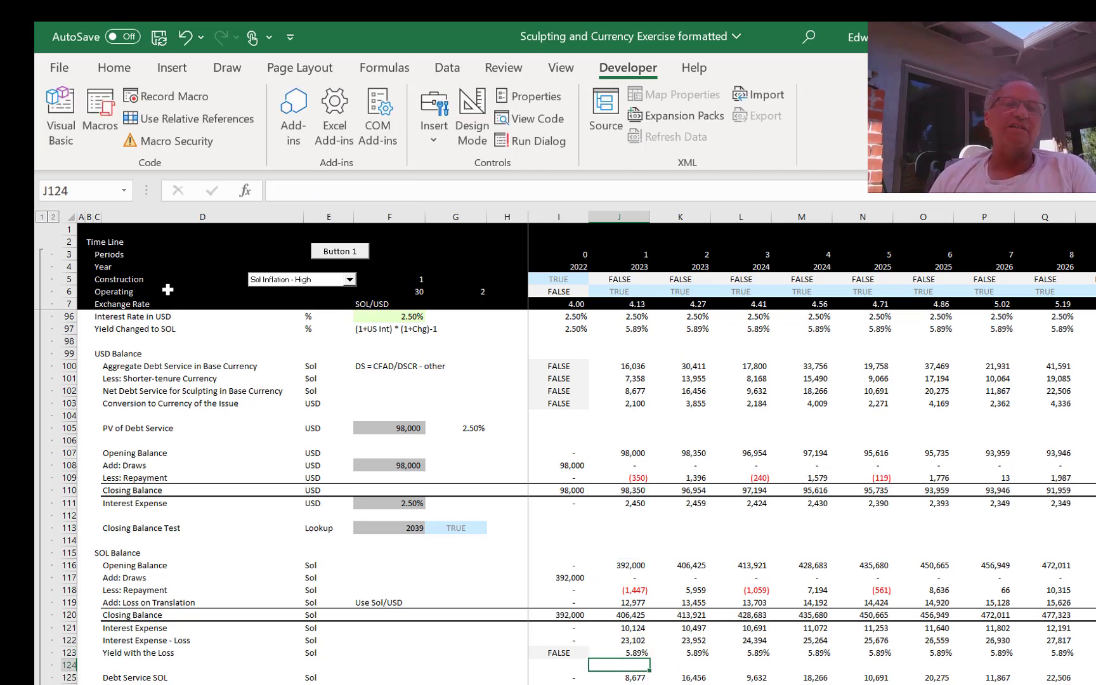
Step: Switch the scenario to Sol Inflation - Changing and check the period 1 Yield with the Loss
{"action": "left_click", "coordinate": [310, 283]}
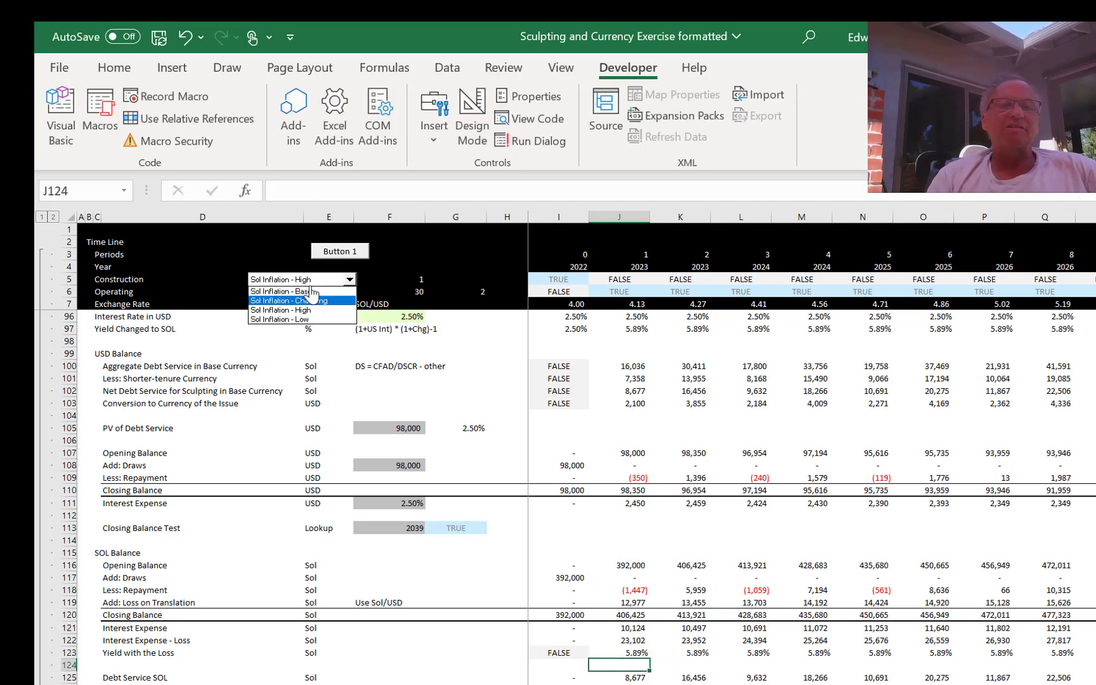
{"action": "left_click", "coordinate": [311, 299]}
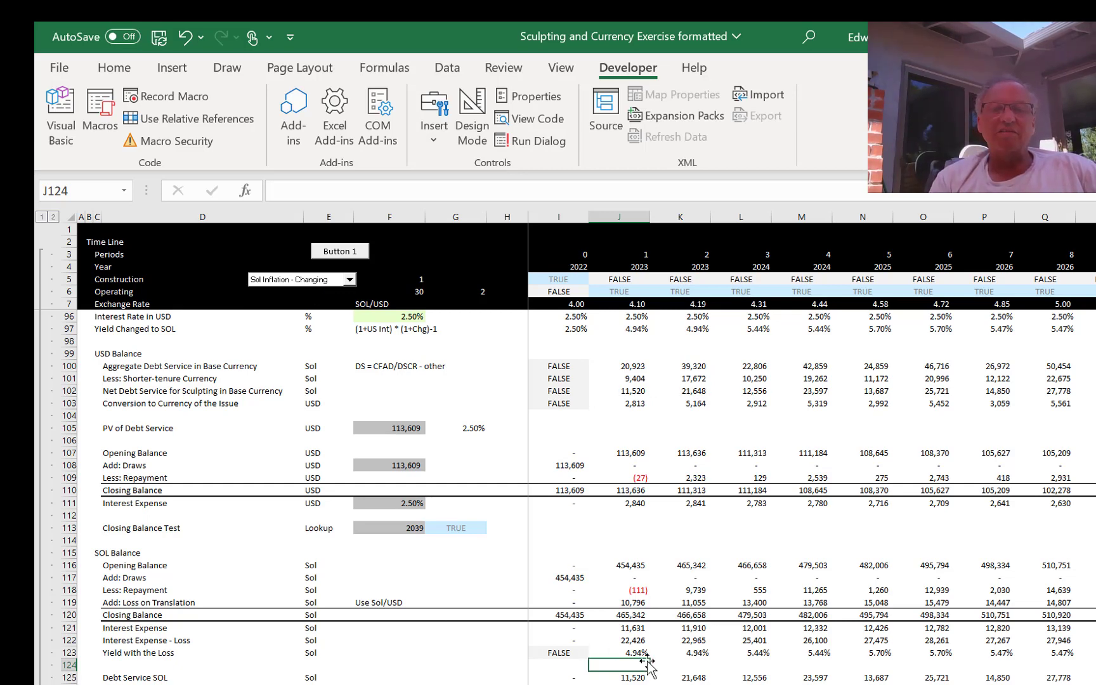
{"action": "key", "text": "Up"}
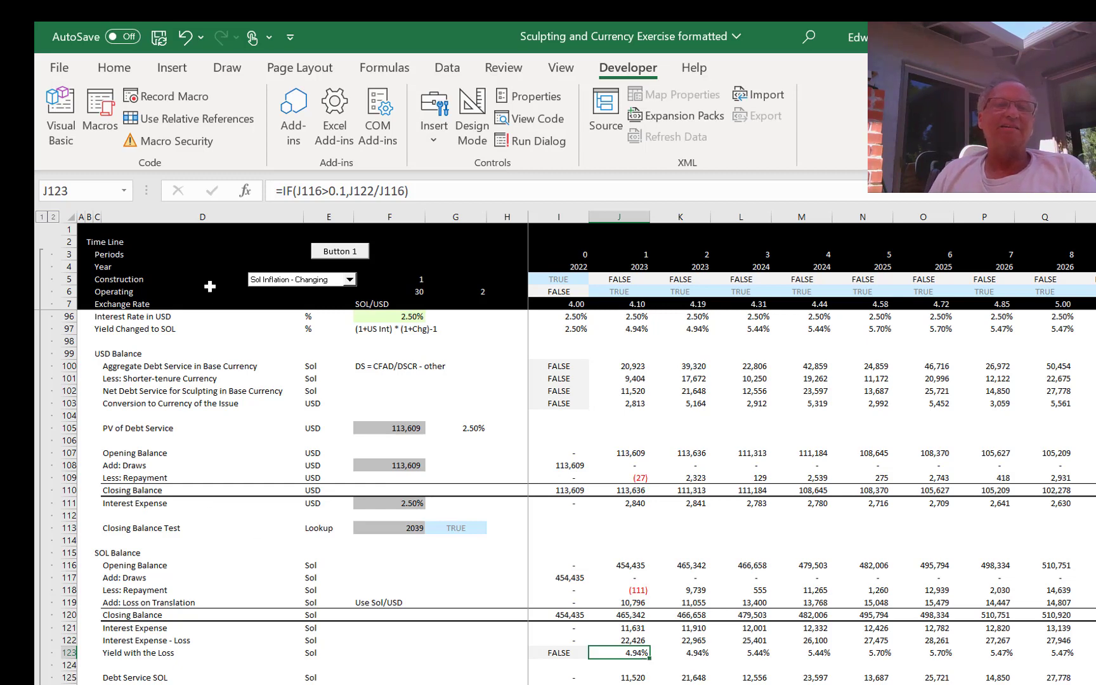
Step: Switch the scenario to Sol Inflation - Base and review the SOL rows down to the total debt service in Step 4
{"action": "left_click", "coordinate": [298, 281]}
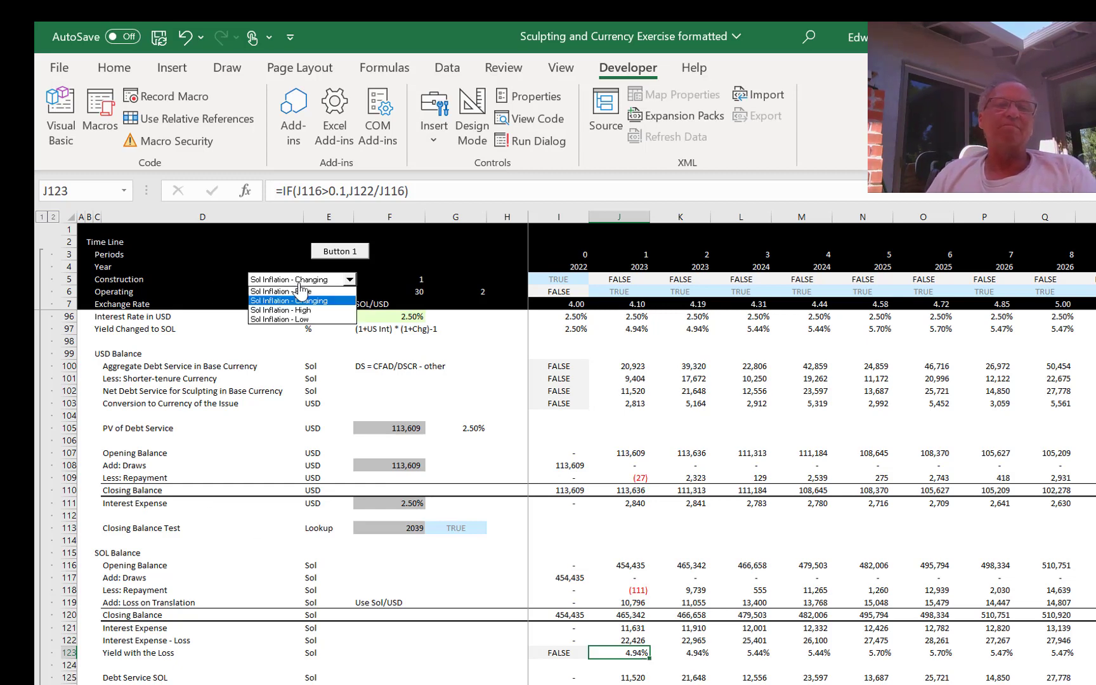
{"action": "left_click", "coordinate": [300, 291]}
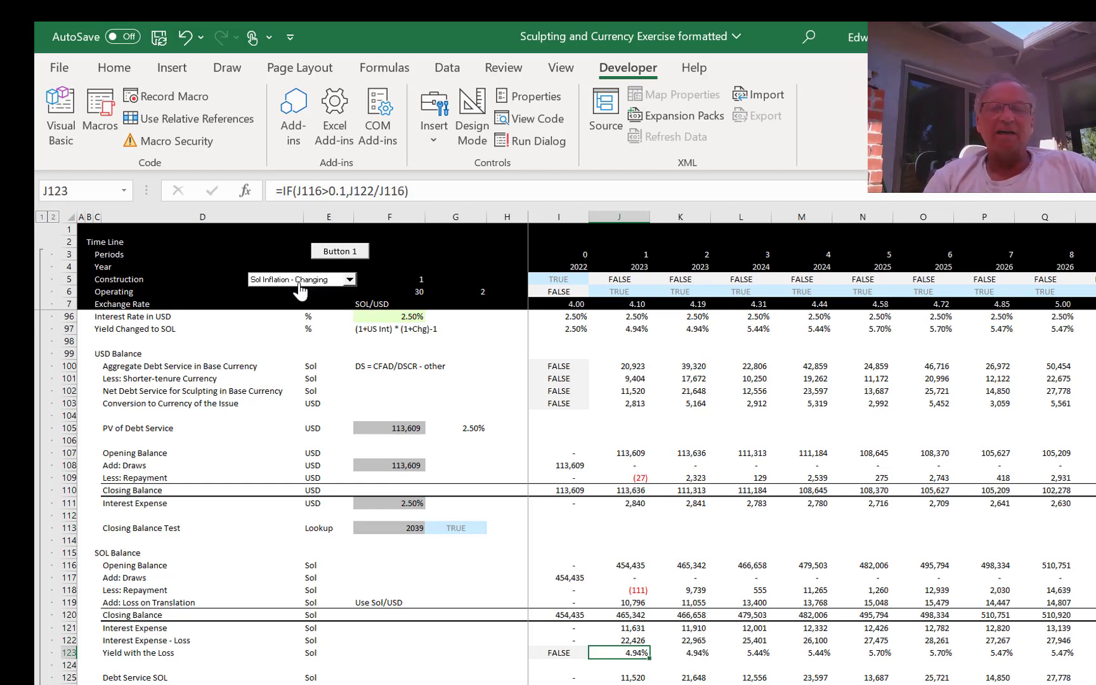
{"action": "key", "text": "Down"}
{"action": "key", "text": "Down"}
{"action": "key", "text": "Down"}
{"action": "key", "text": "Down"}
{"action": "key", "text": "Down"}
{"action": "key", "text": "Down"}
{"action": "key", "text": "Down"}
{"action": "key", "text": "Down"}
{"action": "key", "text": "Down"}
{"action": "key", "text": "Down"}
{"action": "key", "text": "Down"}
{"action": "key", "text": "Down"}
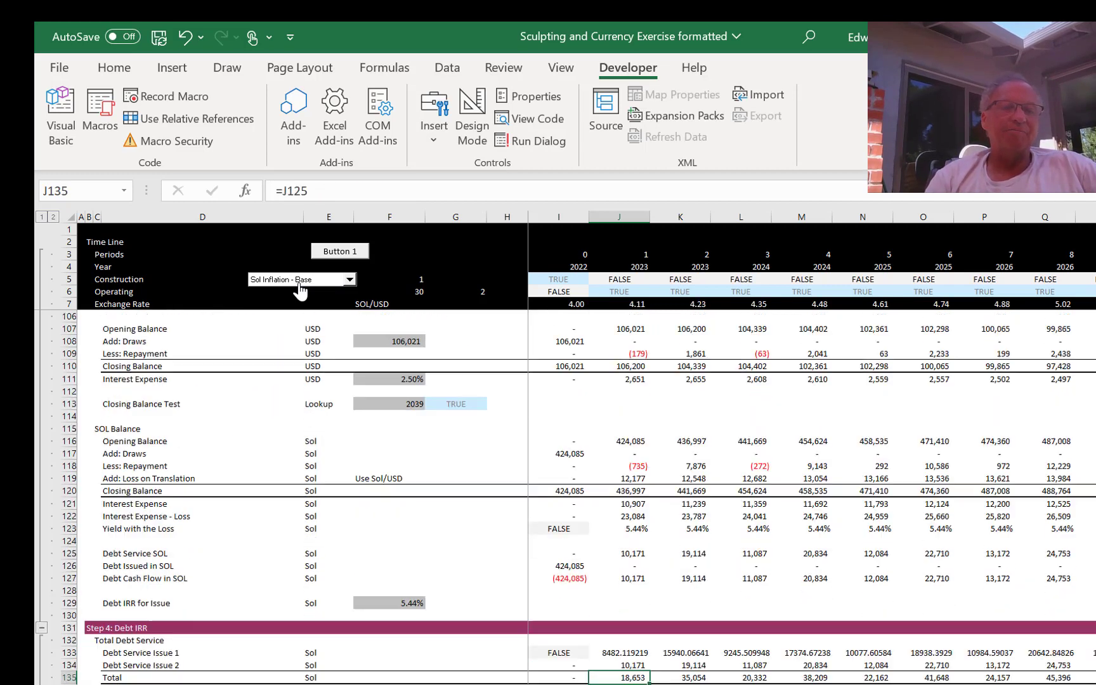
Step: Go back to the Debt Service SOL row and inspect its period 1 formula
{"action": "key", "text": "Up"}
{"action": "key", "text": "Up"}
{"action": "key", "text": "Up"}
{"action": "key", "text": "Up"}
{"action": "key", "text": "Up"}
{"action": "key", "text": "Up"}
{"action": "key", "text": "Up"}
{"action": "key", "text": "Up"}
{"action": "key", "text": "Up"}
{"action": "key", "text": "Up"}
{"action": "key", "text": "Up"}
{"action": "key", "text": "Up"}
{"action": "key", "text": "Down"}
{"action": "key", "text": "Down"}
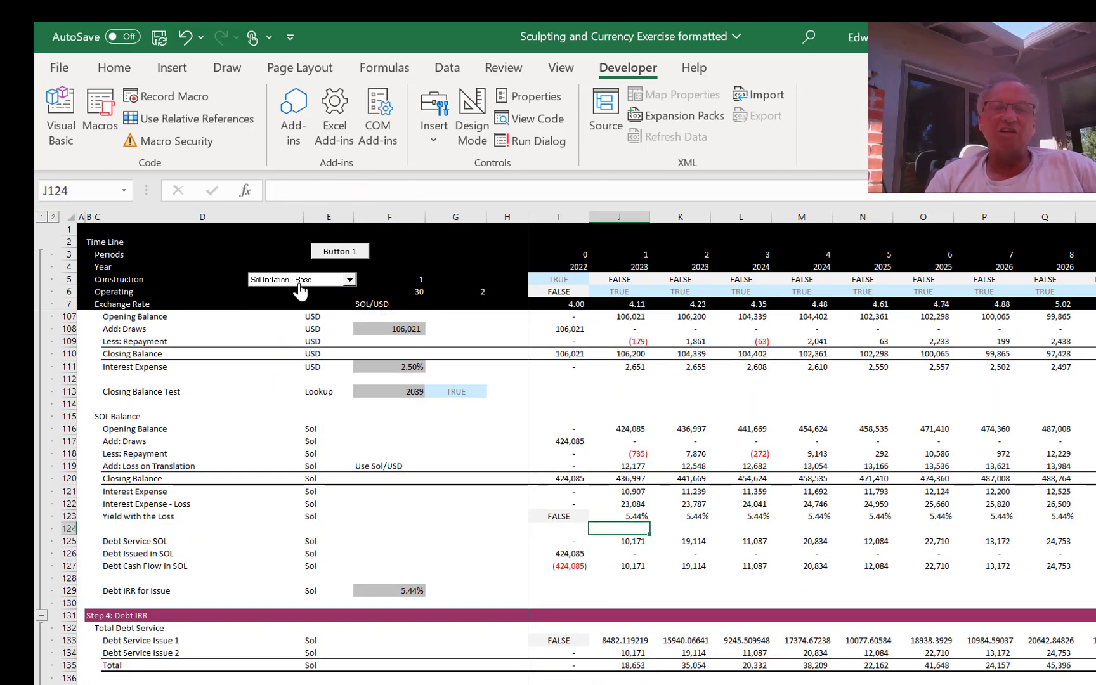
{"action": "key", "text": "F2"}
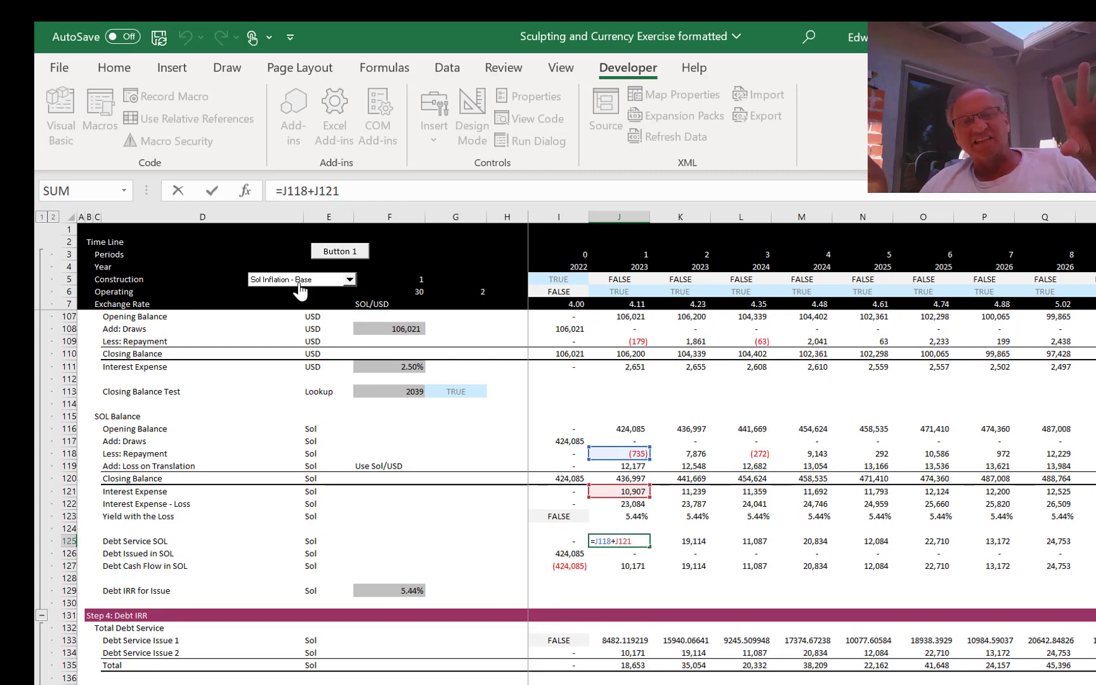
{"action": "key", "text": "Escape"}
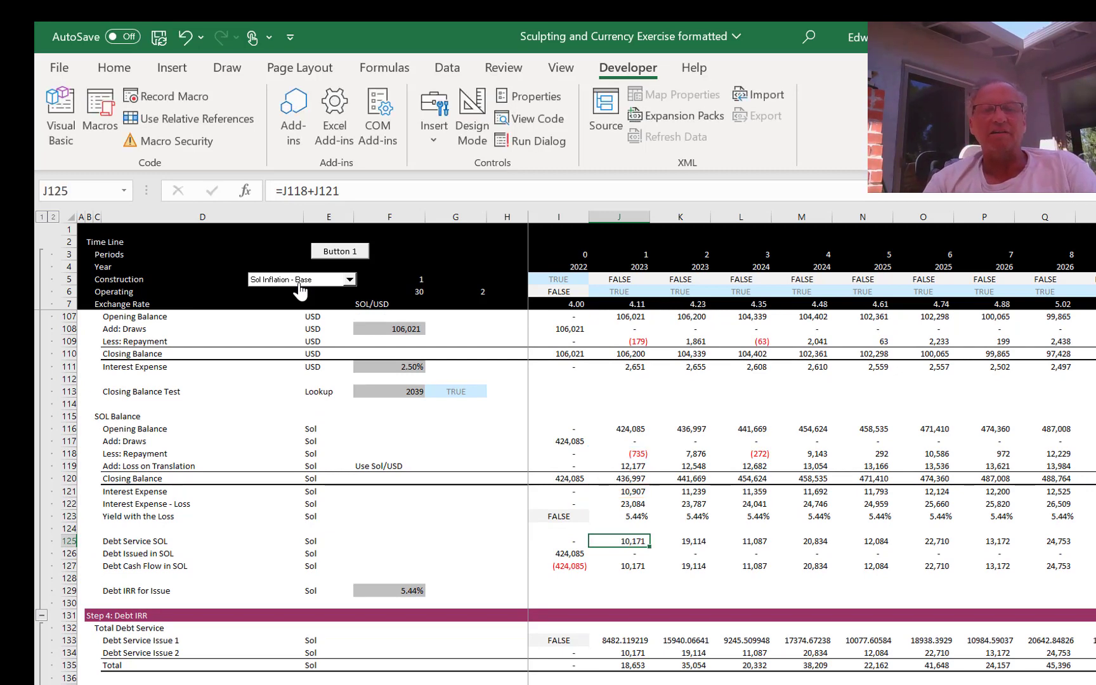
Step: Set Debt Issued in SOL for period 0 to =I117 and check the period 0 Debt Cash Flow in SOL formula
{"action": "key", "text": "Left"}
{"action": "key", "text": "Down"}
{"action": "type", "text": "="}
{"action": "key", "text": "Up"}
{"action": "key", "text": "Up"}
{"action": "key", "text": "Up"}
{"action": "key", "text": "Up"}
{"action": "key", "text": "Up"}
{"action": "key", "text": "Up"}
{"action": "key", "text": "Up"}
{"action": "key", "text": "Up"}
{"action": "key", "text": "Up"}
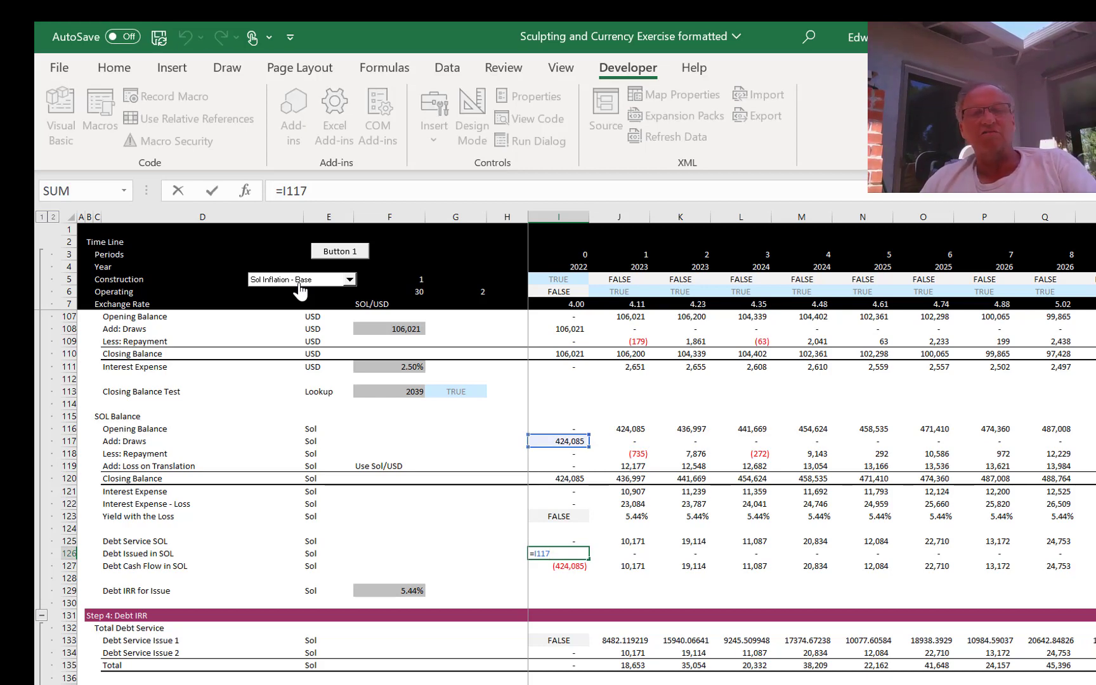
{"action": "key", "text": "Return"}
{"action": "key", "text": "F2"}
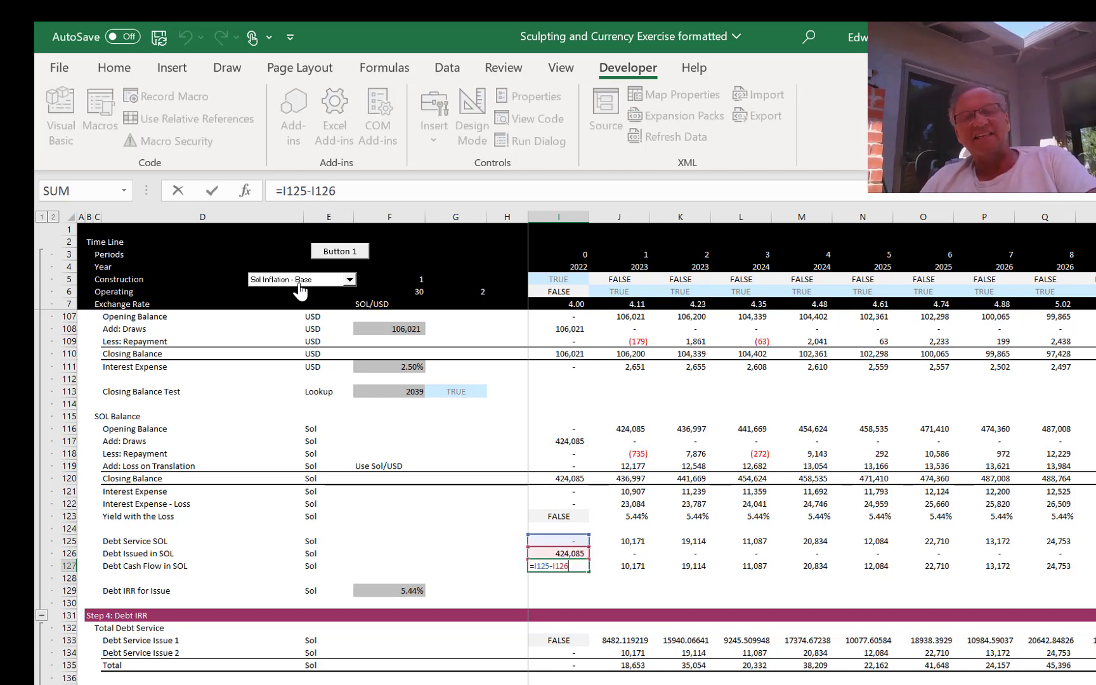
{"action": "key", "text": "ctrl+Return"}
Step: Calculate the Debt IRR for Issue from the whole Debt Cash Flow in SOL row with =IRR(I127:BQ127)
{"action": "key", "text": "Left"}
{"action": "key", "text": "Left"}
{"action": "key", "text": "Left"}
{"action": "key", "text": "Down"}
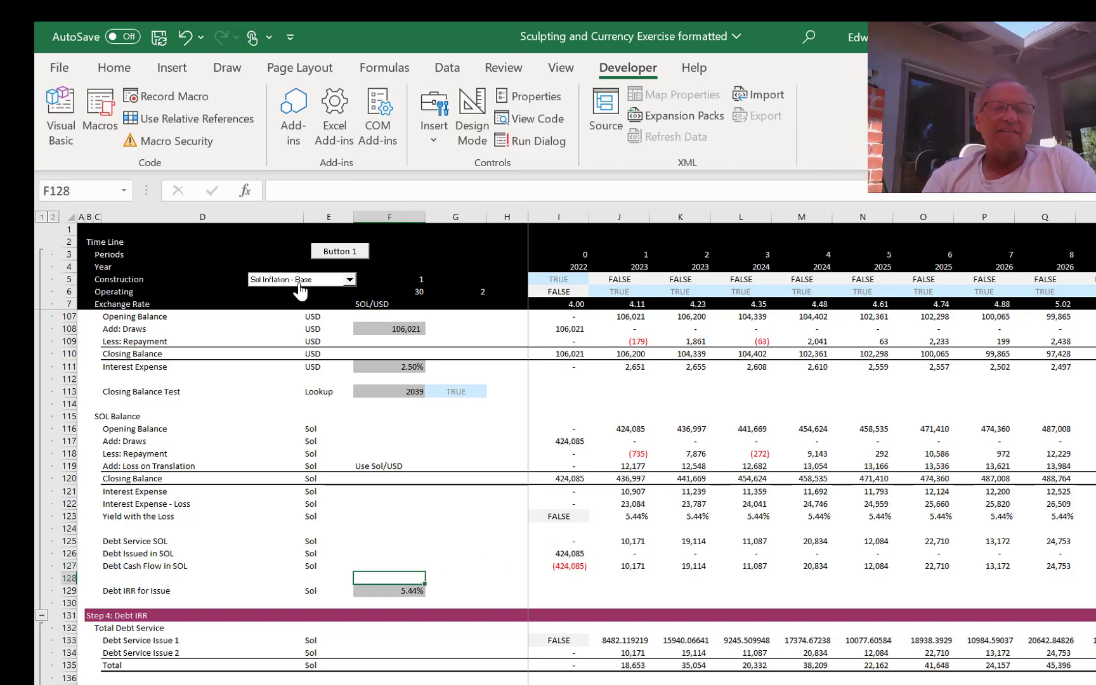
{"action": "key", "text": "Down"}
{"action": "type", "text": "=IRR("}
{"action": "key", "text": "Up"}
{"action": "key", "text": "Up"}
{"action": "key", "text": "Right"}
{"action": "key", "text": "Right"}
{"action": "key", "text": "Right"}
{"action": "key", "text": "ctrl+shift+Right"}
{"action": "type", "text": ")"}
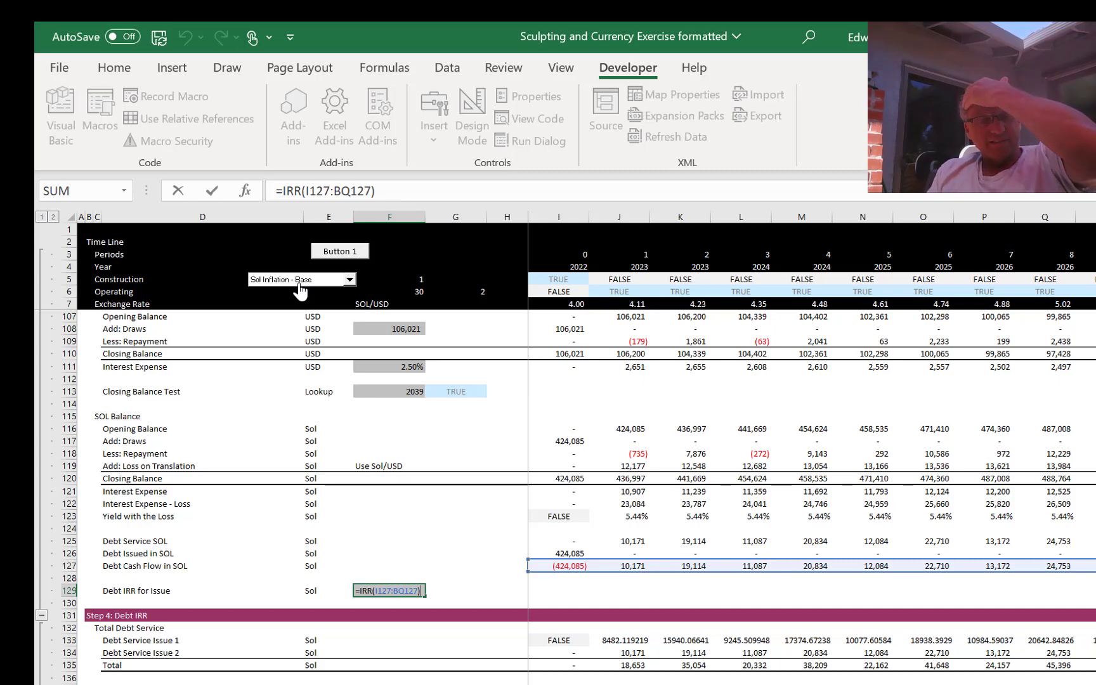
{"action": "key", "text": "ctrl+Return"}
{"action": "key", "text": "Down"}
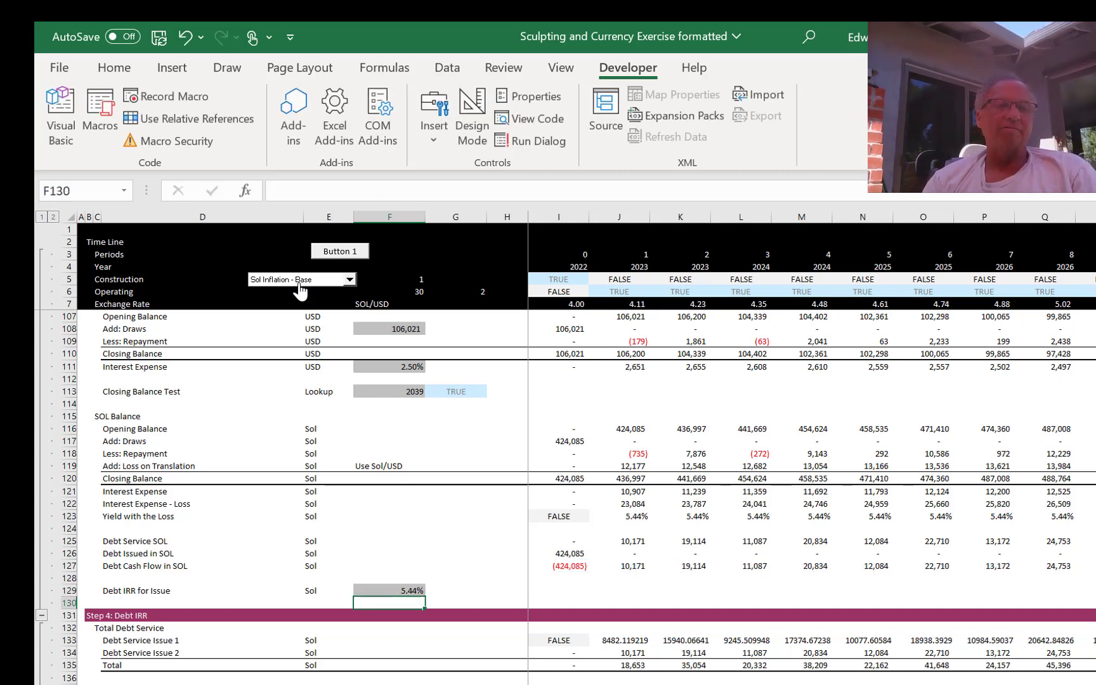
Step: Go back from the Debt IRR for Issue to the start of Part 1: Aggregate Debt Portion, passing the USD and SOL debt sections
{"action": "key", "text": "Down"}
{"action": "key", "text": "Up"}
{"action": "key", "text": "Up"}
{"action": "key", "text": "Up"}
{"action": "key", "text": "Up"}
{"action": "key", "text": "Up"}
{"action": "key", "text": "Up"}
{"action": "key", "text": "Up"}
{"action": "key", "text": "Up"}
{"action": "key", "text": "Up"}
{"action": "key", "text": "Up"}
{"action": "key", "text": "Up"}
{"action": "key", "text": "Up"}
{"action": "key", "text": "Up"}
{"action": "key", "text": "Up"}
{"action": "key", "text": "Up"}
{"action": "key", "text": "Up"}
{"action": "key", "text": "Up"}
{"action": "key", "text": "Up"}
{"action": "key", "text": "Up"}
{"action": "key", "text": "Up"}
{"action": "key", "text": "Up"}
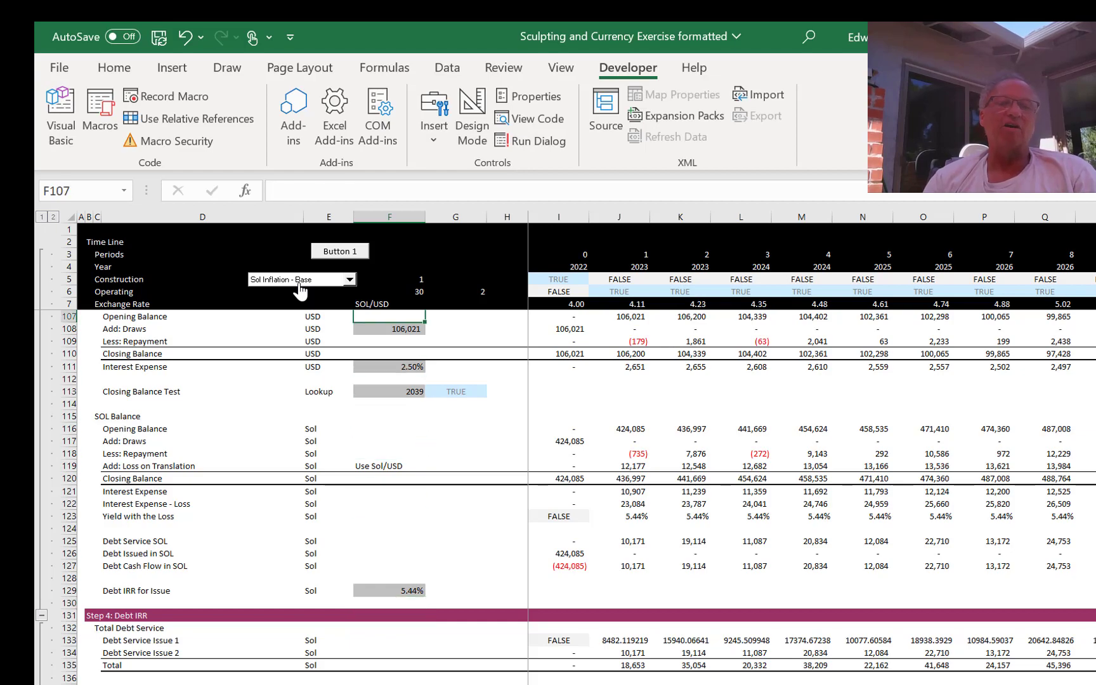
{"action": "key", "text": "Up"}
{"action": "key", "text": "Up"}
{"action": "key", "text": "Up"}
{"action": "key", "text": "Up"}
{"action": "key", "text": "Up"}
{"action": "key", "text": "Up"}
{"action": "key", "text": "Up"}
{"action": "key", "text": "Up"}
{"action": "key", "text": "Up"}
{"action": "key", "text": "Up"}
{"action": "key", "text": "Up"}
{"action": "key", "text": "Up"}
{"action": "key", "text": "Up"}
{"action": "key", "text": "Up"}
{"action": "key", "text": "Up"}
{"action": "key", "text": "Up"}
{"action": "key", "text": "Up"}
{"action": "key", "text": "Up"}
{"action": "key", "text": "Up"}
{"action": "key", "text": "Up"}
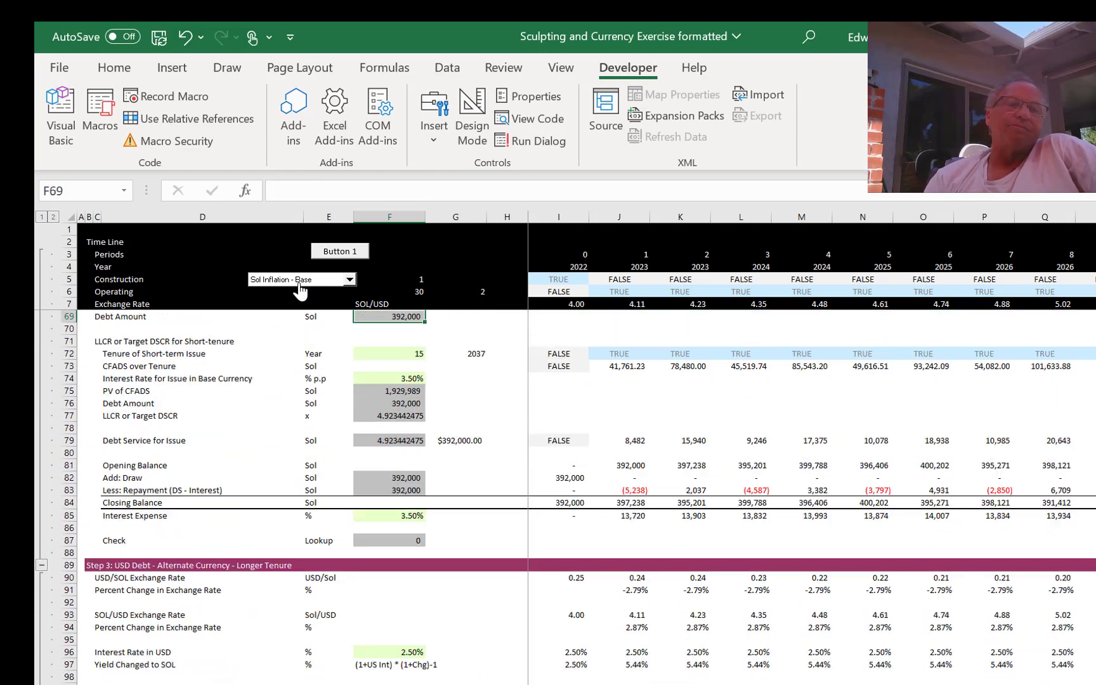
{"action": "key", "text": "Up"}
{"action": "key", "text": "Up"}
{"action": "key", "text": "Up"}
{"action": "key", "text": "Up"}
{"action": "key", "text": "Up"}
{"action": "key", "text": "Up"}
{"action": "key", "text": "Up"}
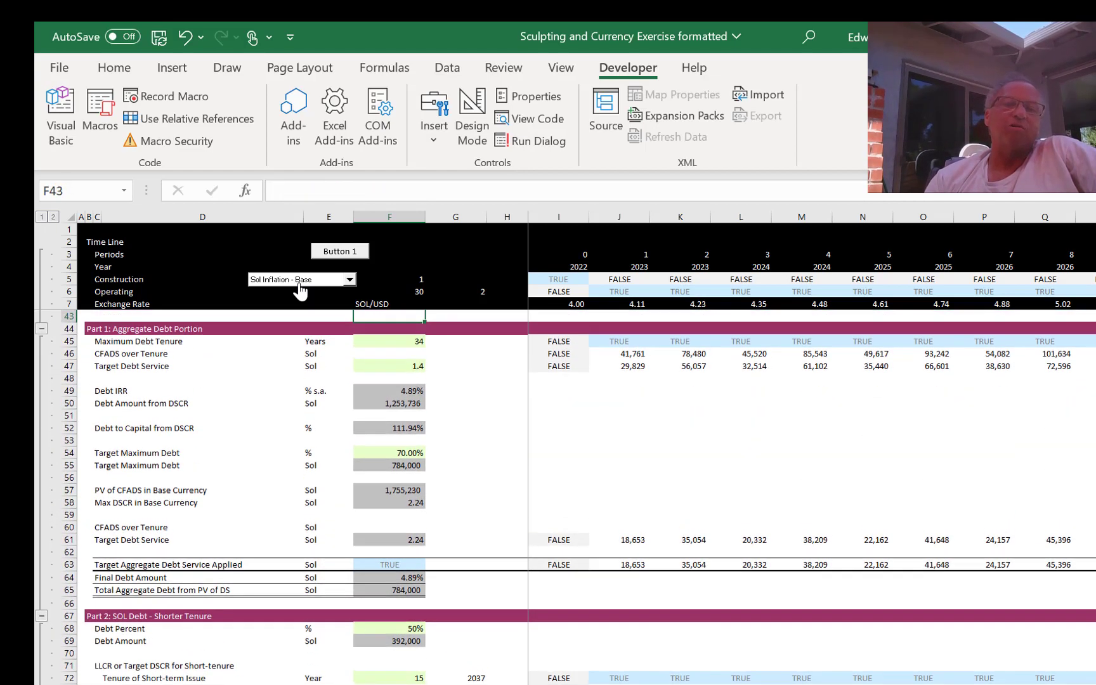
Step: Review the Part 1 aggregate debt rows, from Maximum Debt Tenure through Debt IRR and Target Maximum Debt to PV of CFADS in Base Currency
{"action": "key", "text": "Down"}
{"action": "key", "text": "Down"}
{"action": "key", "text": "Down"}
{"action": "key", "text": "Down"}
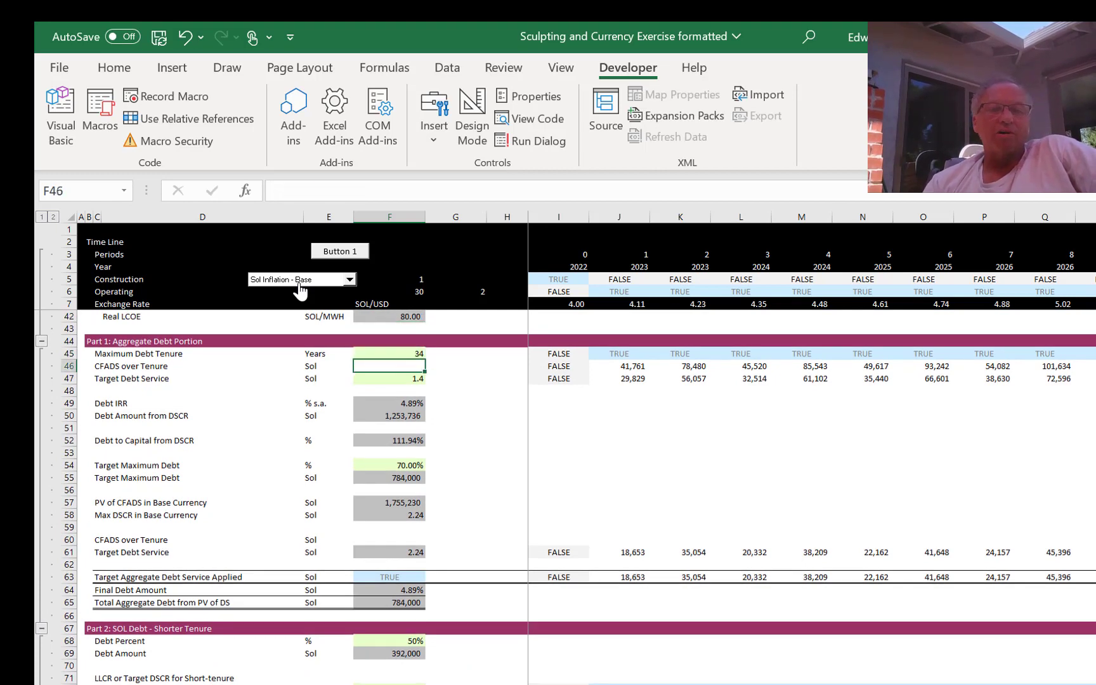
{"action": "key", "text": "Down"}
{"action": "key", "text": "Down"}
{"action": "key", "text": "Down"}
{"action": "key", "text": "Down"}
{"action": "key", "text": "Down"}
{"action": "key", "text": "Down"}
{"action": "key", "text": "Down"}
{"action": "key", "text": "Down"}
{"action": "key", "text": "Down"}
{"action": "key", "text": "Down"}
{"action": "key", "text": "Down"}
{"action": "key", "text": "Down"}
{"action": "key", "text": "Down"}
{"action": "key", "text": "Down"}
{"action": "key", "text": "Down"}
{"action": "key", "text": "Down"}
{"action": "key", "text": "Down"}
{"action": "key", "text": "Down"}
{"action": "key", "text": "Down"}
{"action": "key", "text": "Down"}
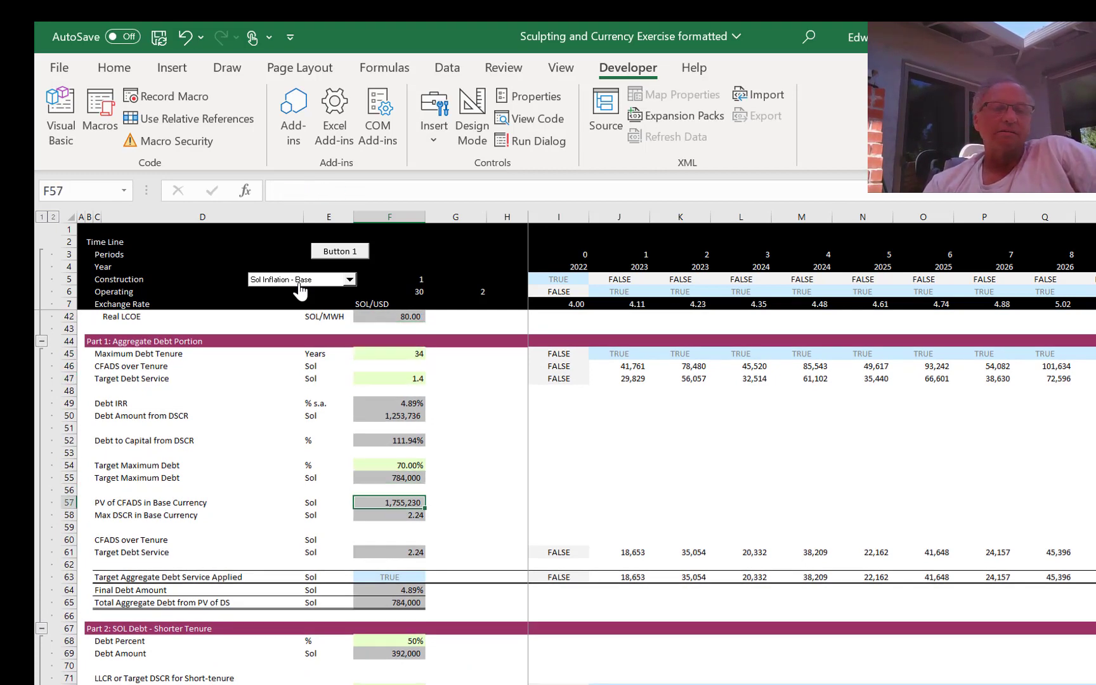
Step: Review the Total Aggregate Debt and the Part 2 shorter-tenure SOL debt rows, down to the start of Step 3
{"action": "key", "text": "Down"}
{"action": "key", "text": "Down"}
{"action": "key", "text": "Down"}
{"action": "key", "text": "Down"}
{"action": "key", "text": "Down"}
{"action": "key", "text": "Down"}
{"action": "key", "text": "Down"}
{"action": "key", "text": "Down"}
{"action": "key", "text": "Down"}
{"action": "key", "text": "Down"}
{"action": "key", "text": "Down"}
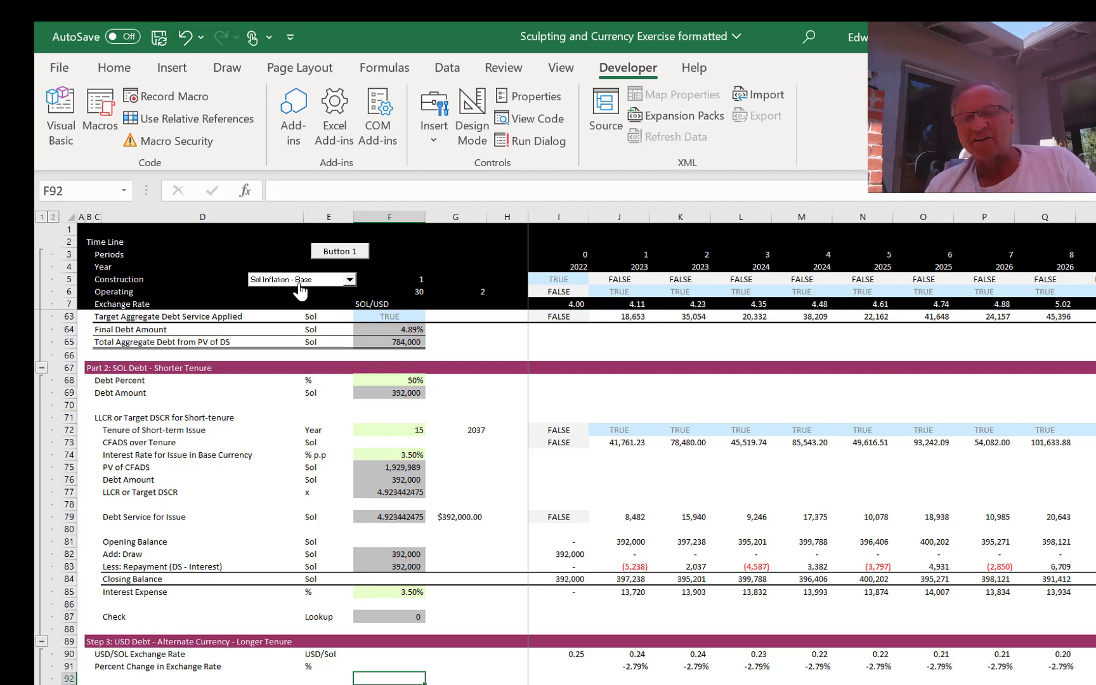
Step: Examine the Step 3 rows from the SOL/USD Exchange Rate down to Conversion to Currency of the Issue
{"action": "key", "text": "Down"}
{"action": "key", "text": "Down"}
{"action": "key", "text": "Down"}
{"action": "key", "text": "Down"}
{"action": "key", "text": "Down"}
{"action": "key", "text": "Down"}
{"action": "key", "text": "Down"}
{"action": "key", "text": "Down"}
{"action": "key", "text": "Down"}
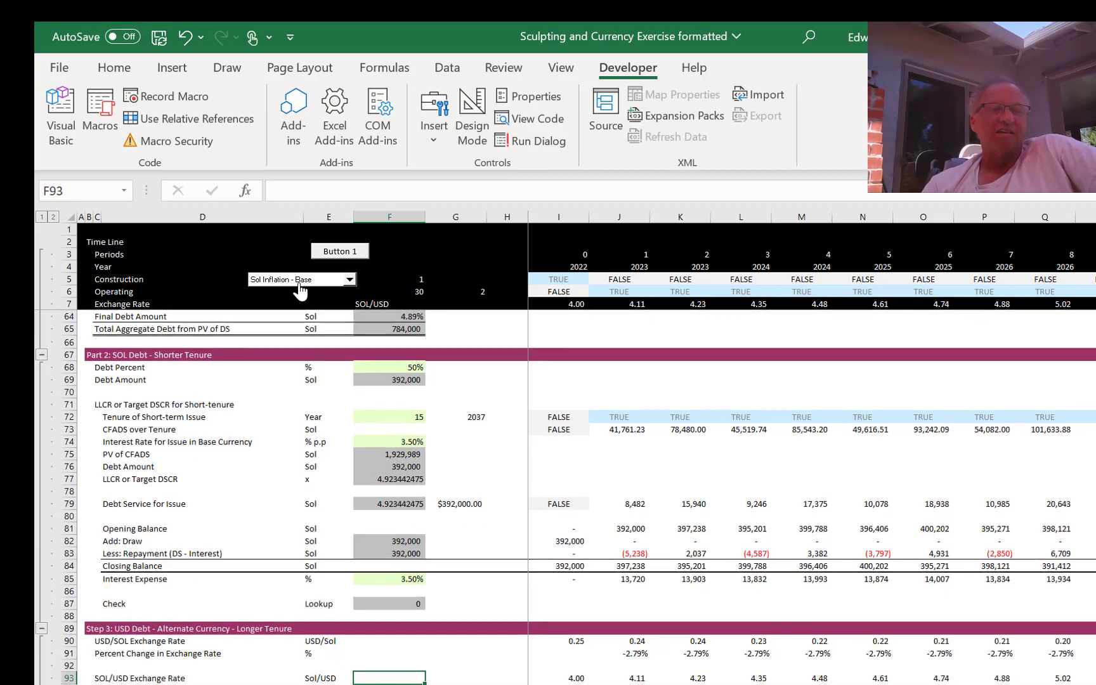
{"action": "key", "text": "Down"}
{"action": "key", "text": "Down"}
{"action": "key", "text": "Down"}
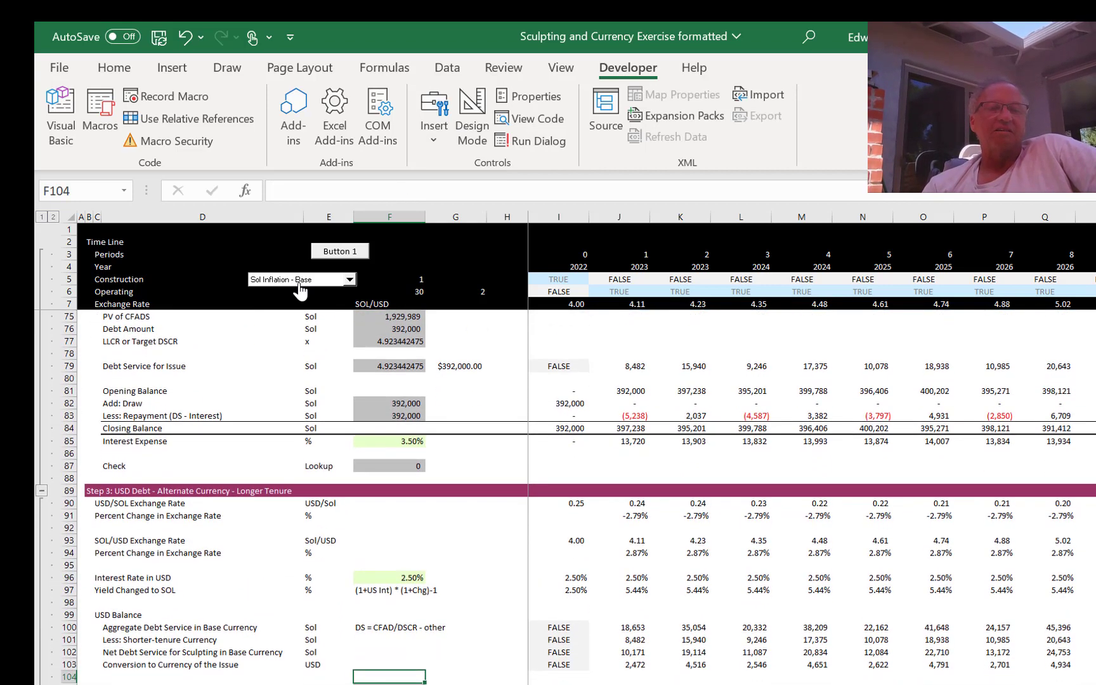
Step: Return to the Part 2: SOL Debt - Shorter Tenure section and look over its PV of CFADS and debt inputs
{"action": "key", "text": "Up"}
{"action": "key", "text": "Up"}
{"action": "key", "text": "Up"}
{"action": "key", "text": "Up"}
{"action": "key", "text": "Up"}
{"action": "key", "text": "Up"}
{"action": "key", "text": "Up"}
{"action": "key", "text": "Up"}
{"action": "key", "text": "Up"}
{"action": "key", "text": "Up"}
{"action": "key", "text": "Up"}
{"action": "key", "text": "Up"}
{"action": "key", "text": "Up"}
{"action": "key", "text": "Up"}
{"action": "key", "text": "Up"}
{"action": "key", "text": "Up"}
{"action": "key", "text": "Up"}
{"action": "key", "text": "Up"}
{"action": "key", "text": "Up"}
{"action": "key", "text": "Up"}
{"action": "key", "text": "Up"}
{"action": "key", "text": "Up"}
{"action": "key", "text": "Up"}
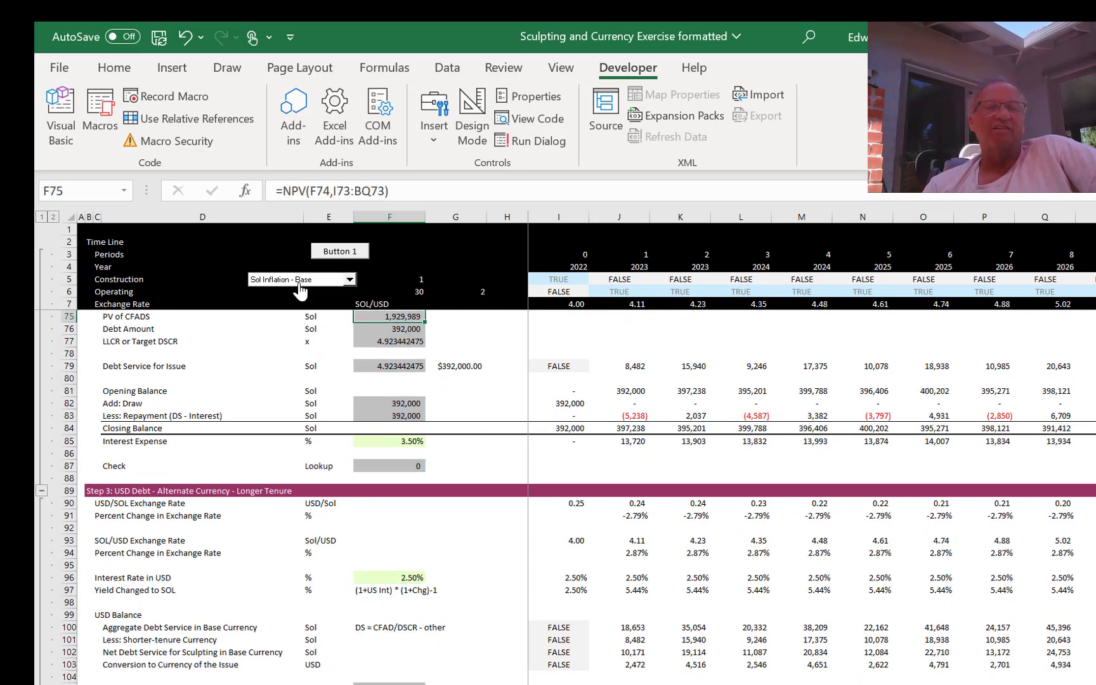
Step: Review the shorter-tenure SOL debt and the Step 3 USD debt calculations down to the Opening Balance of the SOL Balance
{"action": "key", "text": "Down"}
{"action": "key", "text": "Down"}
{"action": "key", "text": "Down"}
{"action": "key", "text": "Down"}
{"action": "key", "text": "Down"}
{"action": "key", "text": "Down"}
{"action": "key", "text": "Down"}
{"action": "key", "text": "Down"}
{"action": "key", "text": "Down"}
{"action": "key", "text": "Down"}
{"action": "key", "text": "Down"}
{"action": "key", "text": "Down"}
{"action": "key", "text": "Down"}
{"action": "key", "text": "Down"}
{"action": "key", "text": "Down"}
{"action": "key", "text": "Down"}
{"action": "key", "text": "Down"}
{"action": "key", "text": "Down"}
{"action": "key", "text": "Down"}
{"action": "key", "text": "Down"}
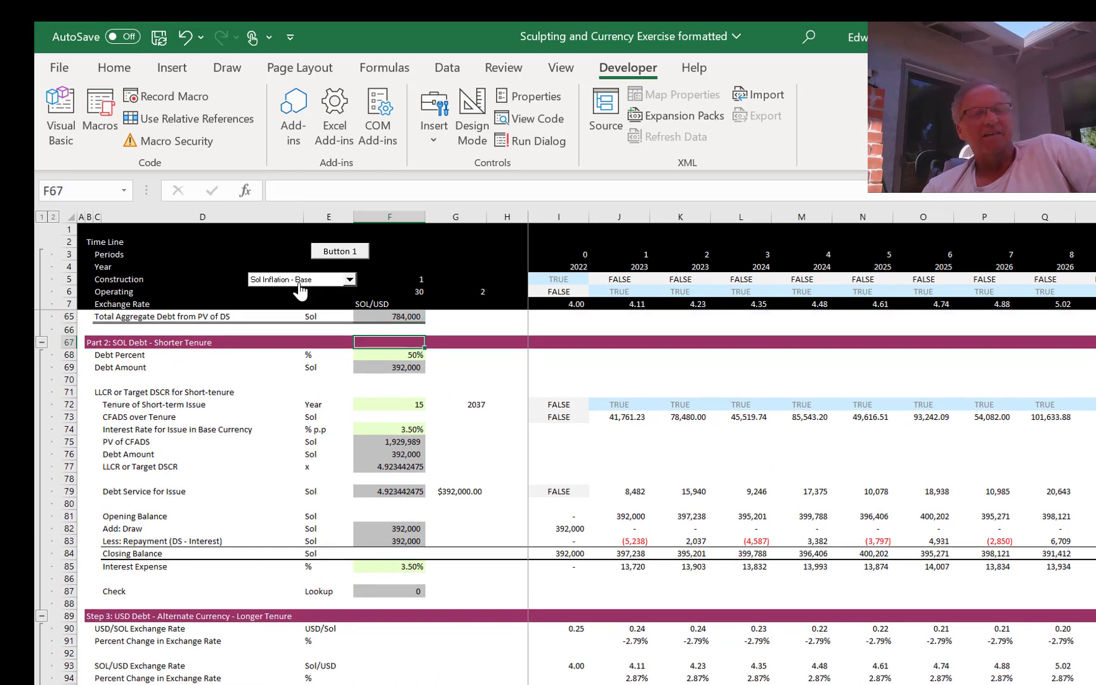
{"action": "key", "text": "Down"}
{"action": "key", "text": "Down"}
{"action": "key", "text": "Down"}
{"action": "key", "text": "Down"}
{"action": "key", "text": "Down"}
{"action": "key", "text": "Down"}
{"action": "key", "text": "Down"}
{"action": "key", "text": "Down"}
{"action": "key", "text": "Down"}
{"action": "key", "text": "Down"}
{"action": "key", "text": "Down"}
{"action": "key", "text": "Down"}
{"action": "key", "text": "Down"}
{"action": "key", "text": "Down"}
{"action": "key", "text": "Down"}
{"action": "key", "text": "Down"}
{"action": "key", "text": "Down"}
{"action": "key", "text": "Down"}
{"action": "key", "text": "Down"}
{"action": "key", "text": "Down"}
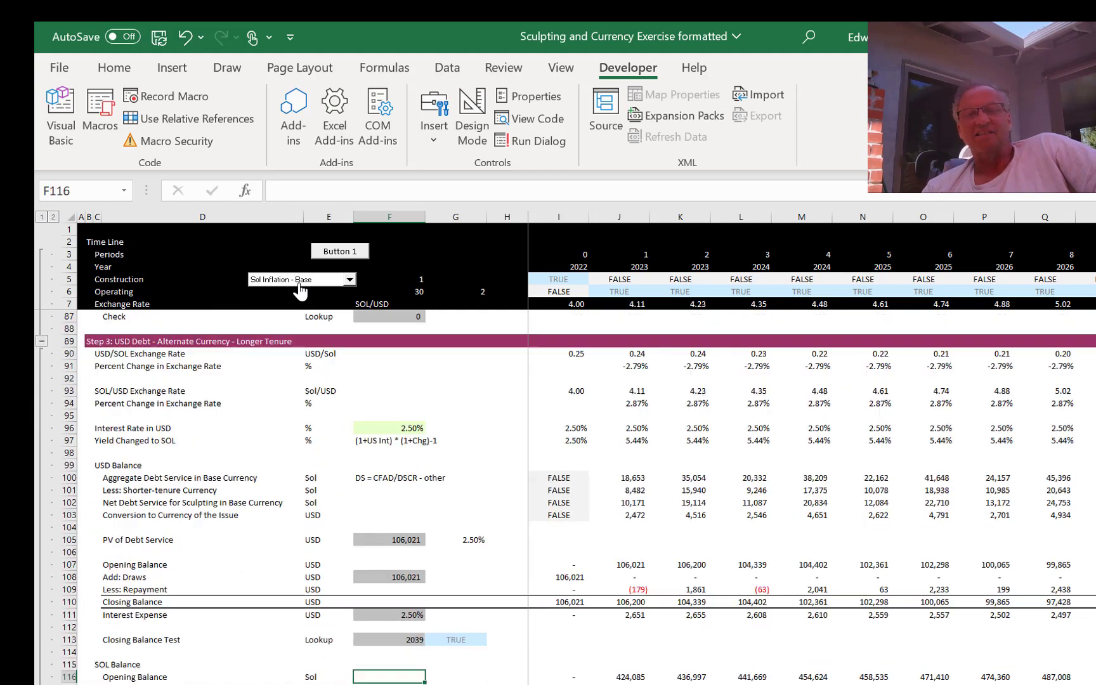
Step: Review the SOL Balance, Debt IRR for Issue and Step 4 debt rows down to the Debt IRR - Computed formula
{"action": "key", "text": "Down"}
{"action": "key", "text": "Down"}
{"action": "key", "text": "Down"}
{"action": "key", "text": "Down"}
{"action": "key", "text": "Down"}
{"action": "key", "text": "Down"}
{"action": "key", "text": "Down"}
{"action": "key", "text": "Down"}
{"action": "key", "text": "Down"}
{"action": "key", "text": "Down"}
{"action": "key", "text": "Down"}
{"action": "key", "text": "Down"}
{"action": "key", "text": "Down"}
{"action": "key", "text": "Down"}
{"action": "key", "text": "Down"}
{"action": "key", "text": "Down"}
{"action": "key", "text": "Down"}
{"action": "key", "text": "Down"}
{"action": "key", "text": "Down"}
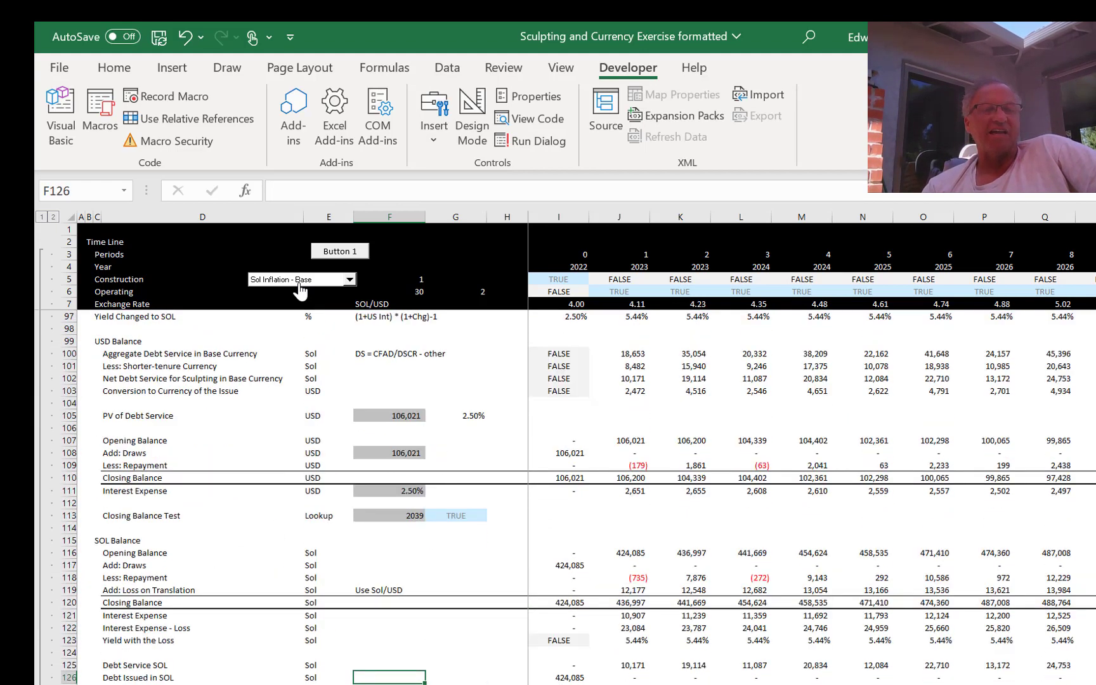
{"action": "key", "text": "Down"}
{"action": "key", "text": "Down"}
{"action": "key", "text": "Down"}
{"action": "key", "text": "Down"}
{"action": "key", "text": "Down"}
{"action": "key", "text": "Down"}
{"action": "key", "text": "Down"}
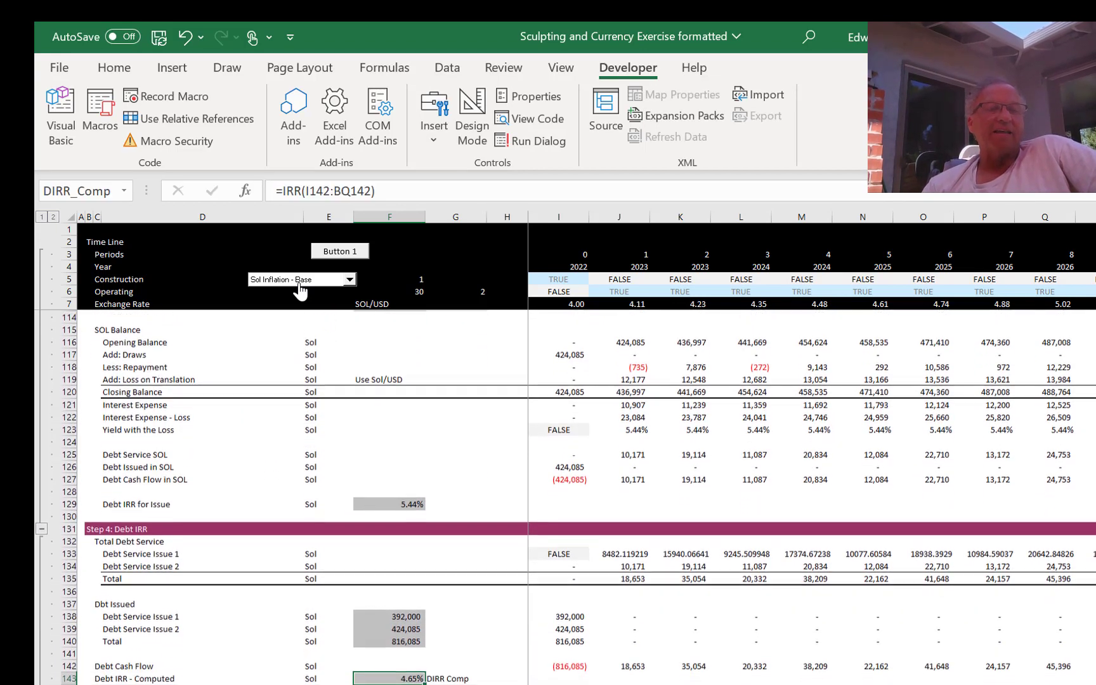
Step: Format the whole Debt Service Issue 1 row in Step 4 with thousands separators and no decimals
{"action": "key", "text": "Up"}
{"action": "key", "text": "Up"}
{"action": "key", "text": "Up"}
{"action": "key", "text": "Up"}
{"action": "key", "text": "Up"}
{"action": "key", "text": "Up"}
{"action": "key", "text": "Up"}
{"action": "key", "text": "Up"}
{"action": "key", "text": "Up"}
{"action": "key", "text": "Up"}
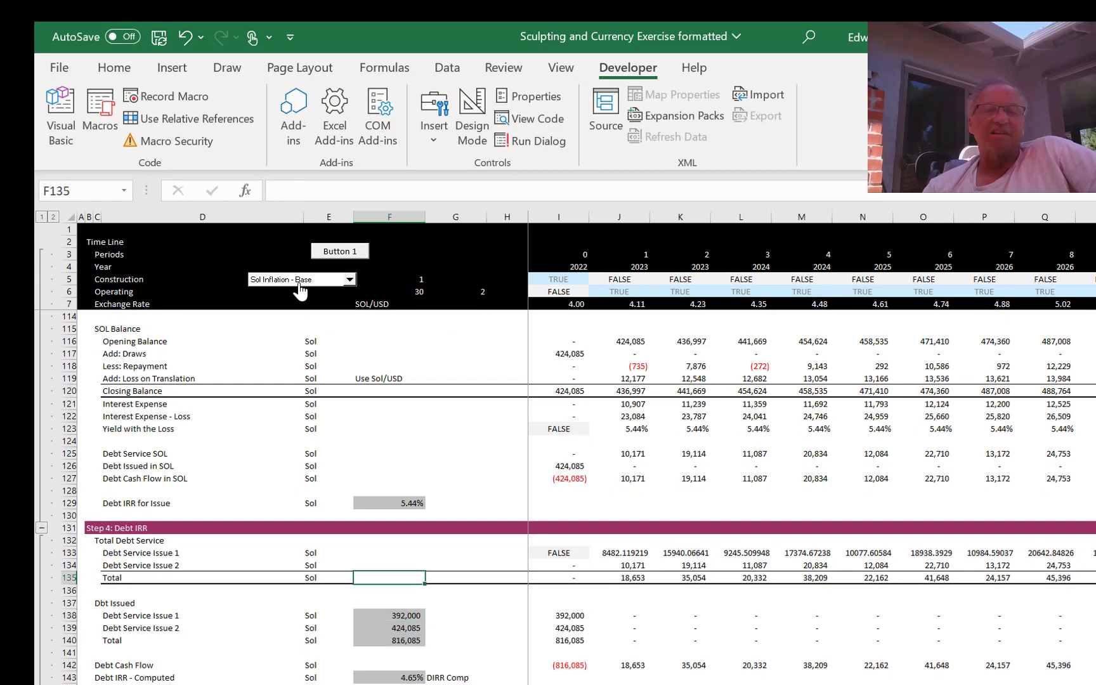
{"action": "key", "text": "Right"}
{"action": "key", "text": "Right"}
{"action": "key", "text": "Right"}
{"action": "key", "text": "Right"}
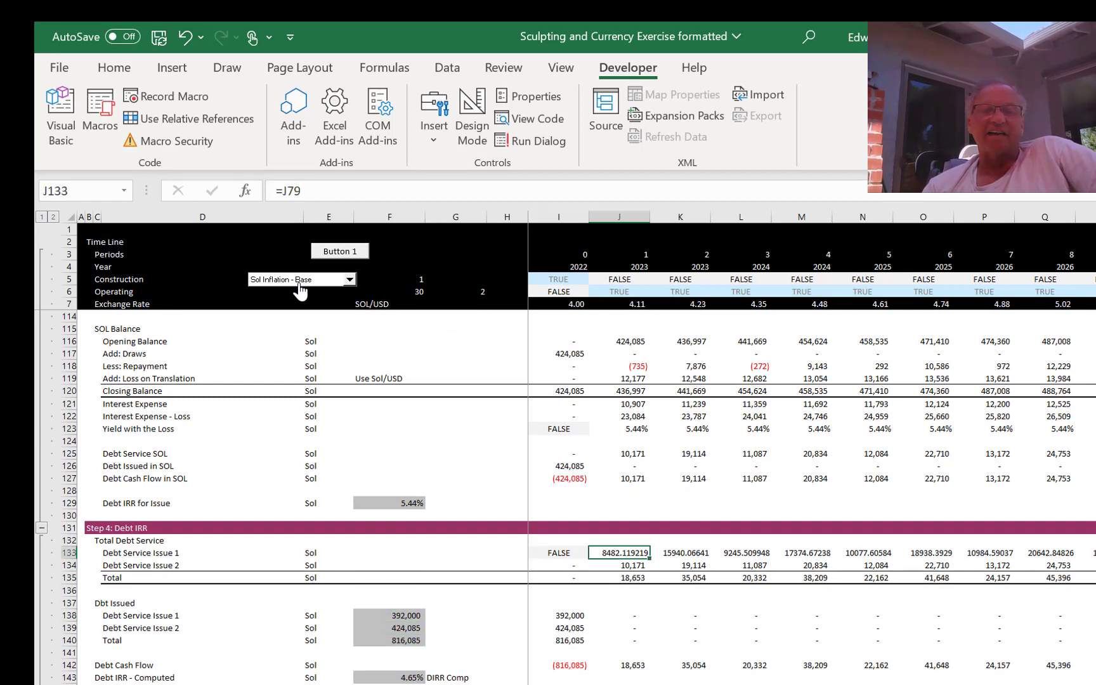
{"action": "key", "text": "Left"}
{"action": "key", "text": "ctrl+shift+Right"}
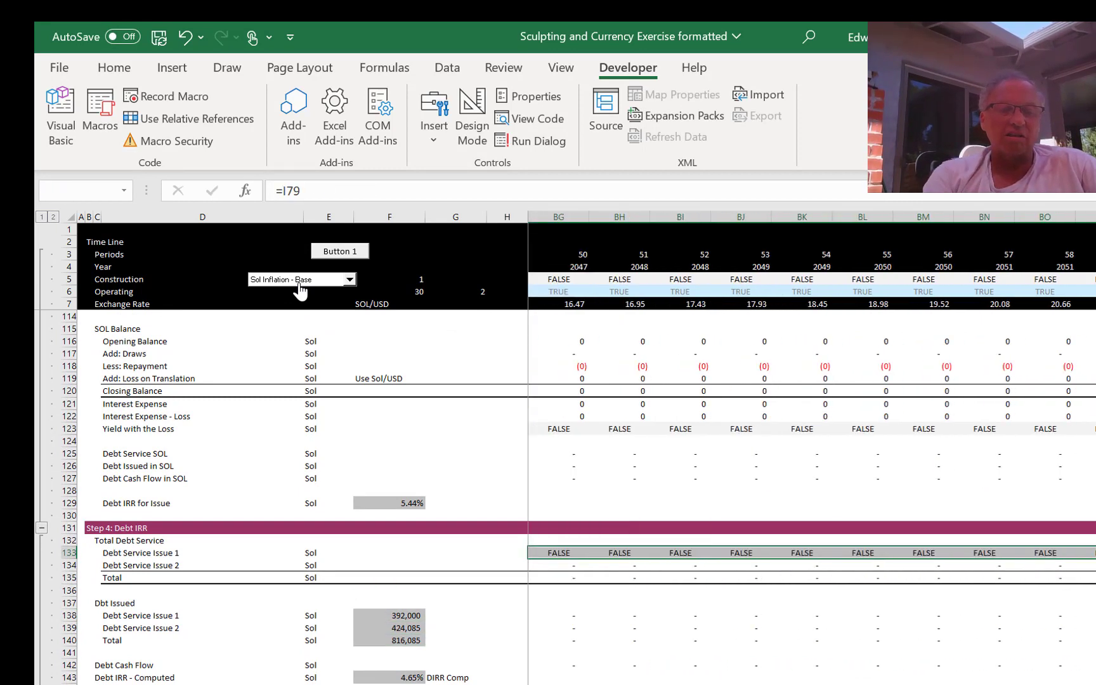
{"action": "key", "text": "Left"}
{"action": "key", "text": "Right"}
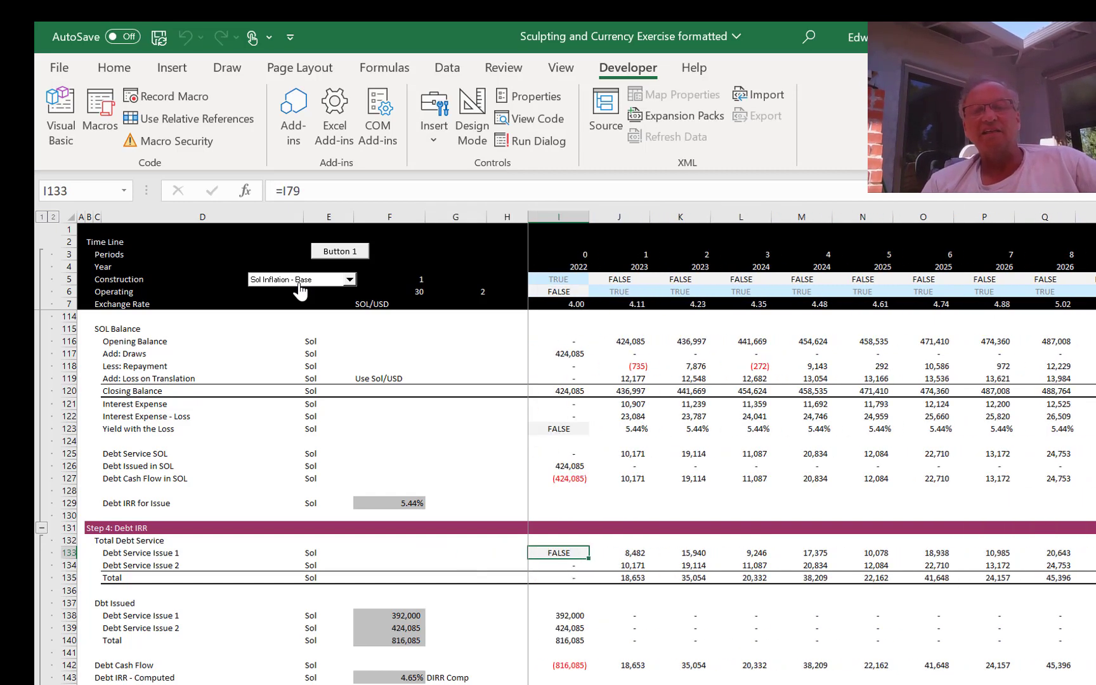
Step: Examine the Issue 1, Issue 2 and Total formulas under Total Debt Service for the first operating period
{"action": "key", "text": "Left"}
{"action": "key", "text": "Left"}
{"action": "key", "text": "Left"}
{"action": "key", "text": "Left"}
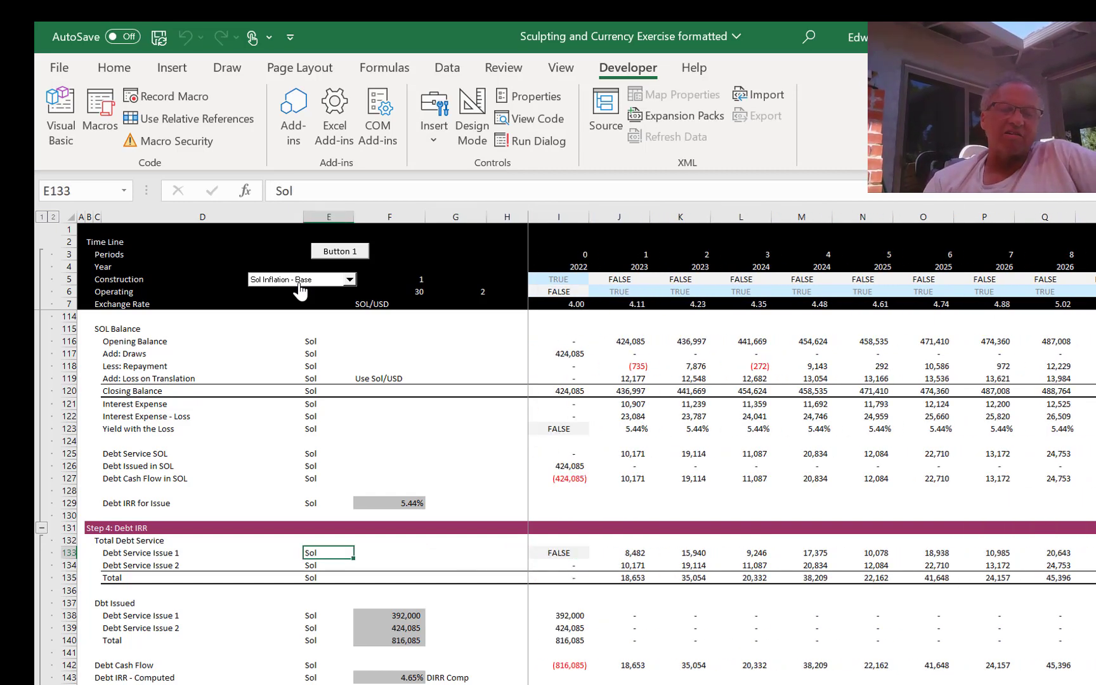
{"action": "key", "text": "Down"}
{"action": "key", "text": "Down"}
{"action": "key", "text": "Right"}
{"action": "key", "text": "Right"}
{"action": "key", "text": "Right"}
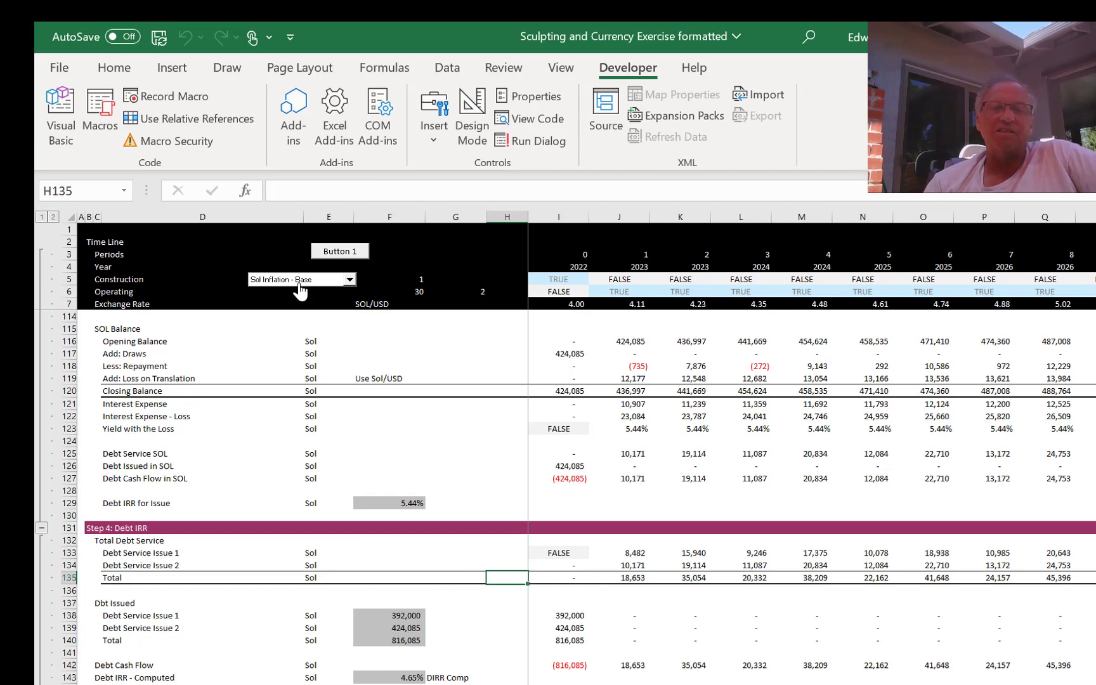
{"action": "key", "text": "Right"}
{"action": "key", "text": "Right"}
{"action": "key", "text": "Up"}
{"action": "key", "text": "Up"}
{"action": "key", "text": "Down"}
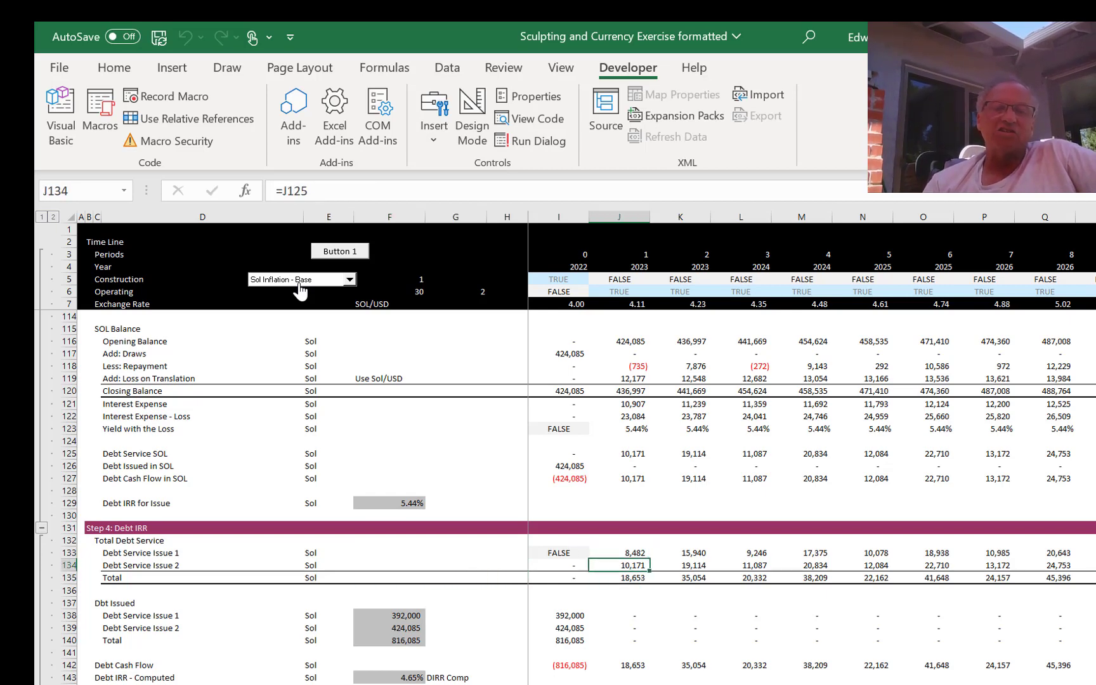
{"action": "key", "text": "Down"}
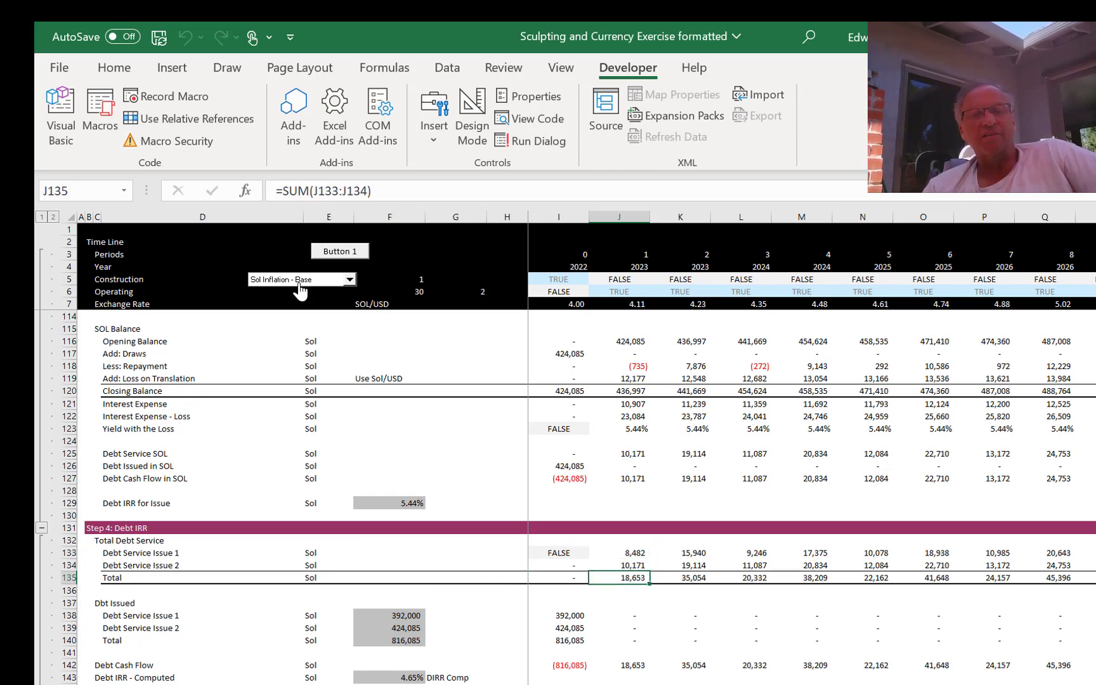
Step: Examine the debt issued formulas for Issue 1 and Issue 2 in the 2022 construction period
{"action": "key", "text": "Down"}
{"action": "key", "text": "Down"}
{"action": "key", "text": "Down"}
{"action": "key", "text": "Left"}
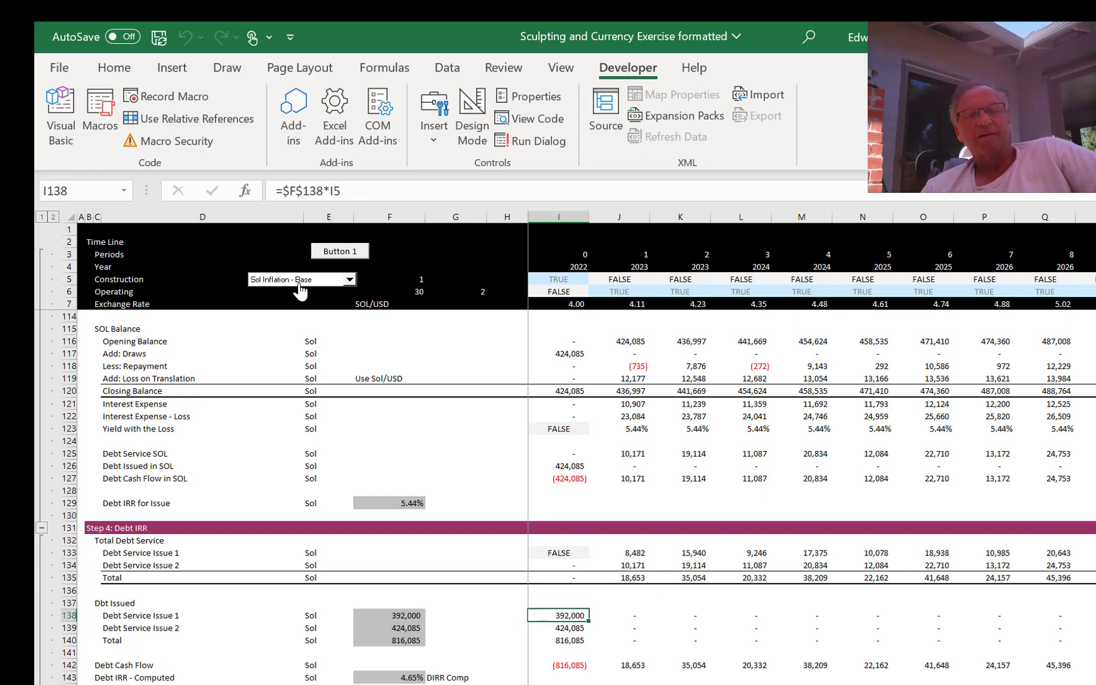
{"action": "key", "text": "Left"}
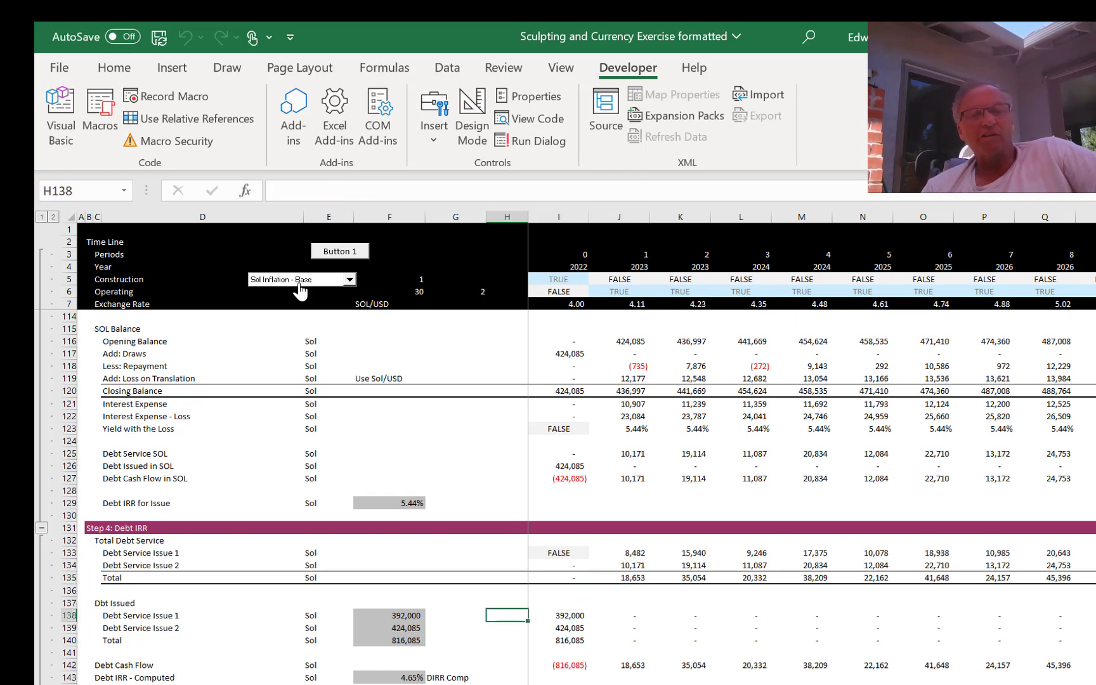
{"action": "key", "text": "Right"}
{"action": "key", "text": "Down"}
{"action": "key", "text": "Up"}
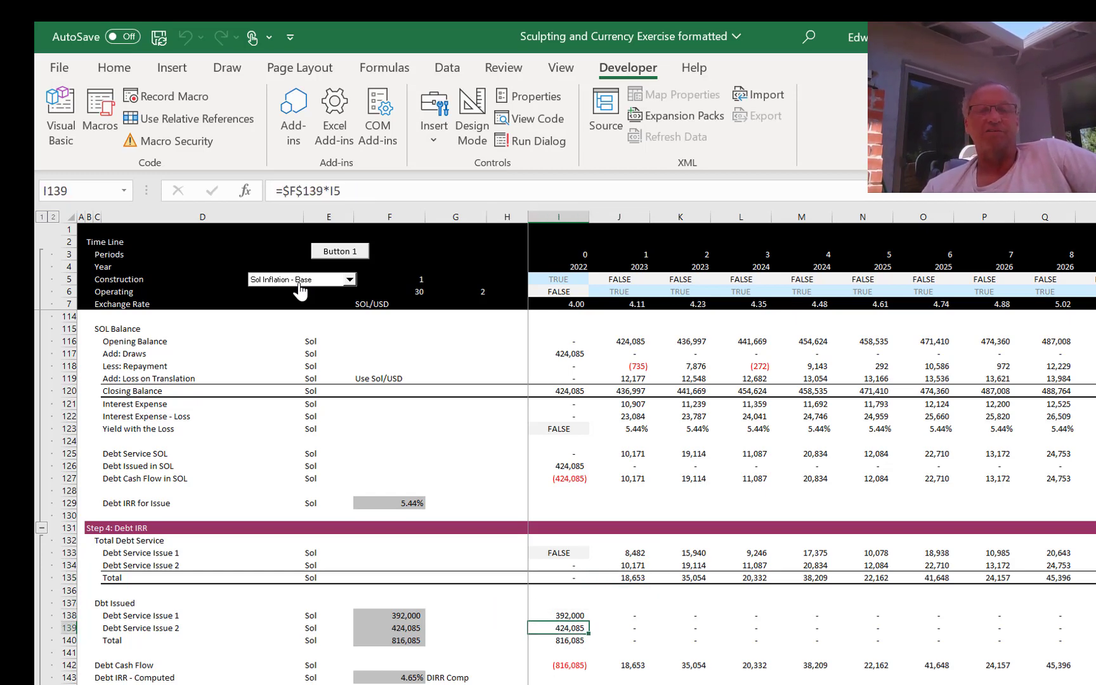
Step: Return to Part 2: SOL Debt - Shorter Tenure and inspect which cells the Debt Amount formula in F69 refers to
{"action": "key", "text": "Up"}
{"action": "key", "text": "Up"}
{"action": "key", "text": "Up"}
{"action": "key", "text": "Up"}
{"action": "key", "text": "Up"}
{"action": "key", "text": "Up"}
{"action": "key", "text": "Up"}
{"action": "key", "text": "Up"}
{"action": "key", "text": "Up"}
{"action": "key", "text": "Up"}
{"action": "key", "text": "Up"}
{"action": "key", "text": "Up"}
{"action": "key", "text": "Up"}
{"action": "key", "text": "Up"}
{"action": "key", "text": "Up"}
{"action": "key", "text": "Up"}
{"action": "key", "text": "Up"}
{"action": "key", "text": "Up"}
{"action": "key", "text": "Up"}
{"action": "key", "text": "Up"}
{"action": "key", "text": "Up"}
{"action": "key", "text": "Up"}
{"action": "key", "text": "Up"}
{"action": "key", "text": "Up"}
{"action": "key", "text": "Up"}
{"action": "key", "text": "Up"}
{"action": "key", "text": "Up"}
{"action": "key", "text": "Up"}
{"action": "key", "text": "Up"}
{"action": "key", "text": "Up"}
{"action": "key", "text": "Up"}
{"action": "key", "text": "Up"}
{"action": "key", "text": "Up"}
{"action": "key", "text": "Up"}
{"action": "key", "text": "Up"}
{"action": "key", "text": "Up"}
{"action": "key", "text": "Up"}
{"action": "key", "text": "Up"}
{"action": "key", "text": "Up"}
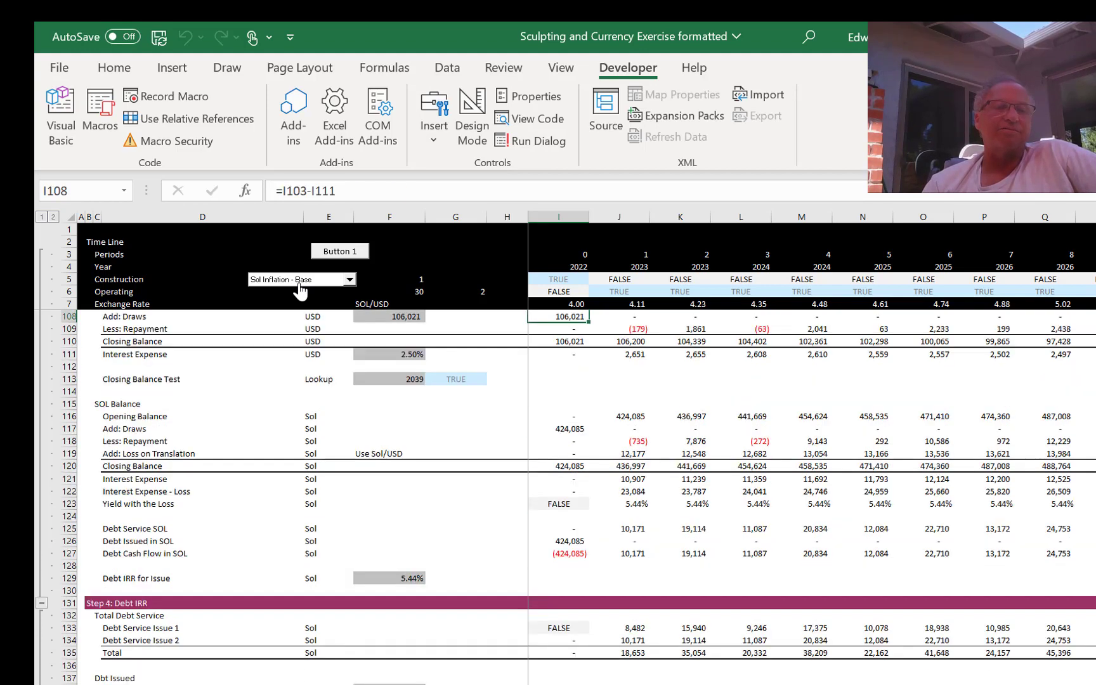
{"action": "key", "text": "Up"}
{"action": "key", "text": "Up"}
{"action": "key", "text": "Up"}
{"action": "key", "text": "Up"}
{"action": "key", "text": "Up"}
{"action": "key", "text": "Up"}
{"action": "key", "text": "Up"}
{"action": "key", "text": "Up"}
{"action": "key", "text": "Up"}
{"action": "key", "text": "Up"}
{"action": "key", "text": "Up"}
{"action": "key", "text": "Up"}
{"action": "key", "text": "Up"}
{"action": "key", "text": "Up"}
{"action": "key", "text": "Up"}
{"action": "key", "text": "Up"}
{"action": "key", "text": "Up"}
{"action": "key", "text": "Up"}
{"action": "key", "text": "Up"}
{"action": "key", "text": "Up"}
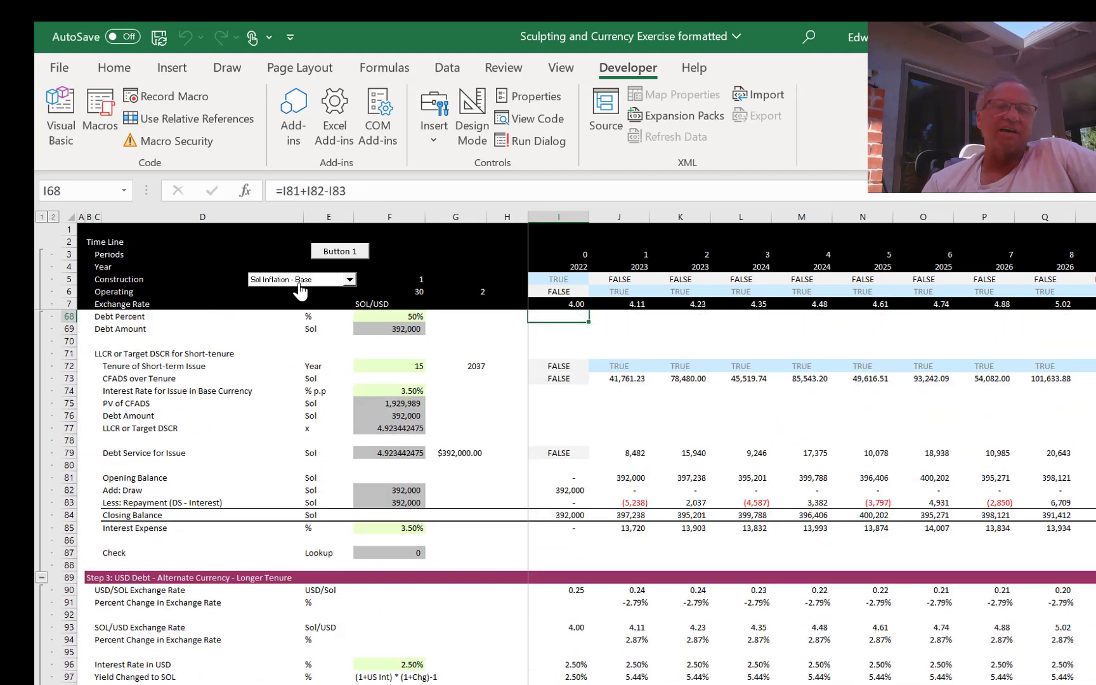
{"action": "key", "text": "Left"}
{"action": "key", "text": "Left"}
{"action": "key", "text": "Left"}
{"action": "key", "text": "Down"}
{"action": "key", "text": "Down"}
{"action": "key", "text": "Down"}
{"action": "key", "text": "Down"}
{"action": "key", "text": "Down"}
{"action": "key", "text": "Down"}
{"action": "key", "text": "Down"}
{"action": "key", "text": "Down"}
{"action": "key", "text": "Down"}
{"action": "key", "text": "Down"}
{"action": "key", "text": "Down"}
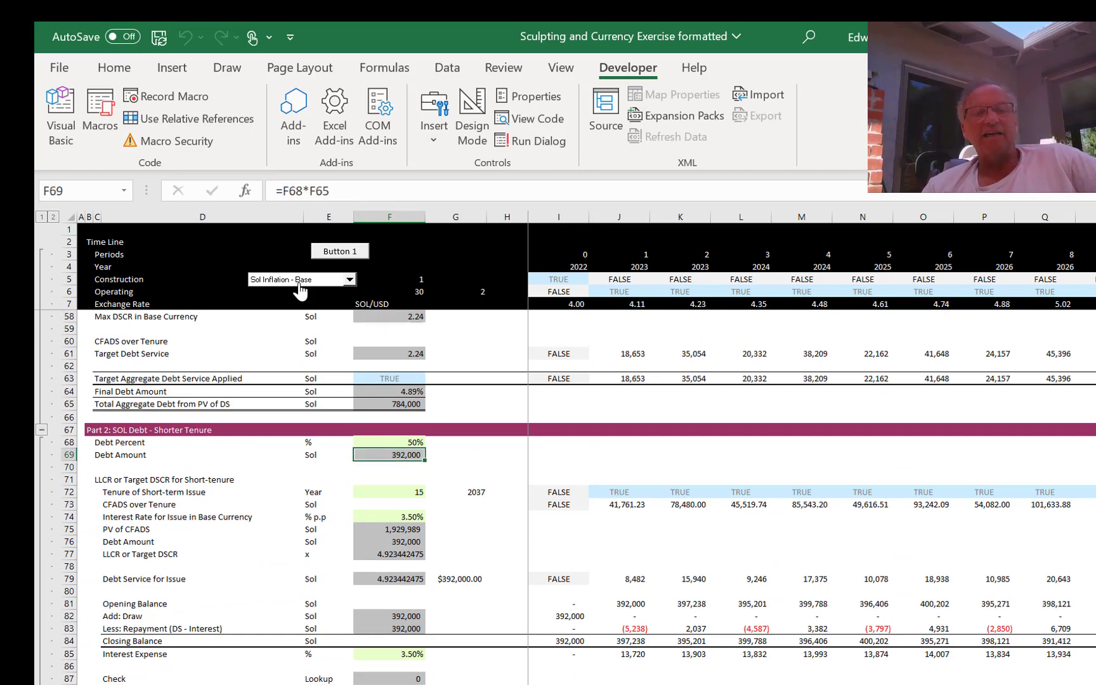
{"action": "key", "text": "F2"}
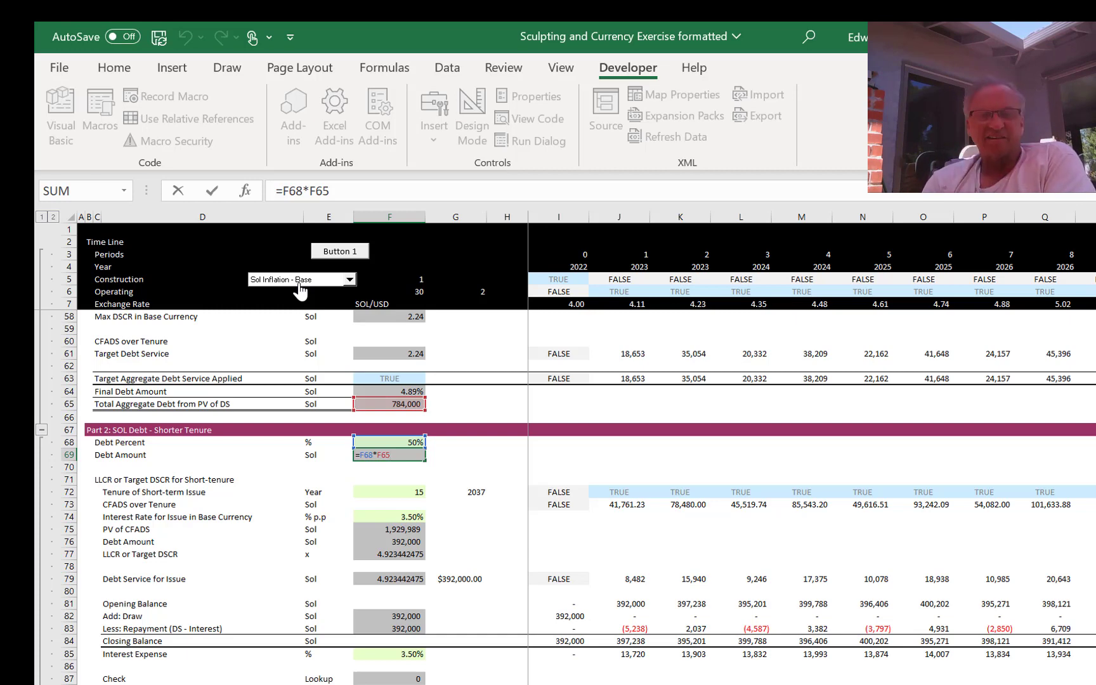
{"action": "key", "text": "Return"}
Step: Return to Step 4: Debt IRR and compare the total debt issued formulas for Issue 1 and Issue 2 in column F
{"action": "key", "text": "Down"}
{"action": "key", "text": "Down"}
{"action": "key", "text": "Down"}
{"action": "key", "text": "Down"}
{"action": "key", "text": "Down"}
{"action": "key", "text": "Down"}
{"action": "key", "text": "Down"}
{"action": "key", "text": "Down"}
{"action": "key", "text": "Down"}
{"action": "key", "text": "Down"}
{"action": "key", "text": "Down"}
{"action": "key", "text": "Down"}
{"action": "key", "text": "Down"}
{"action": "key", "text": "Down"}
{"action": "key", "text": "Down"}
{"action": "key", "text": "Down"}
{"action": "key", "text": "Down"}
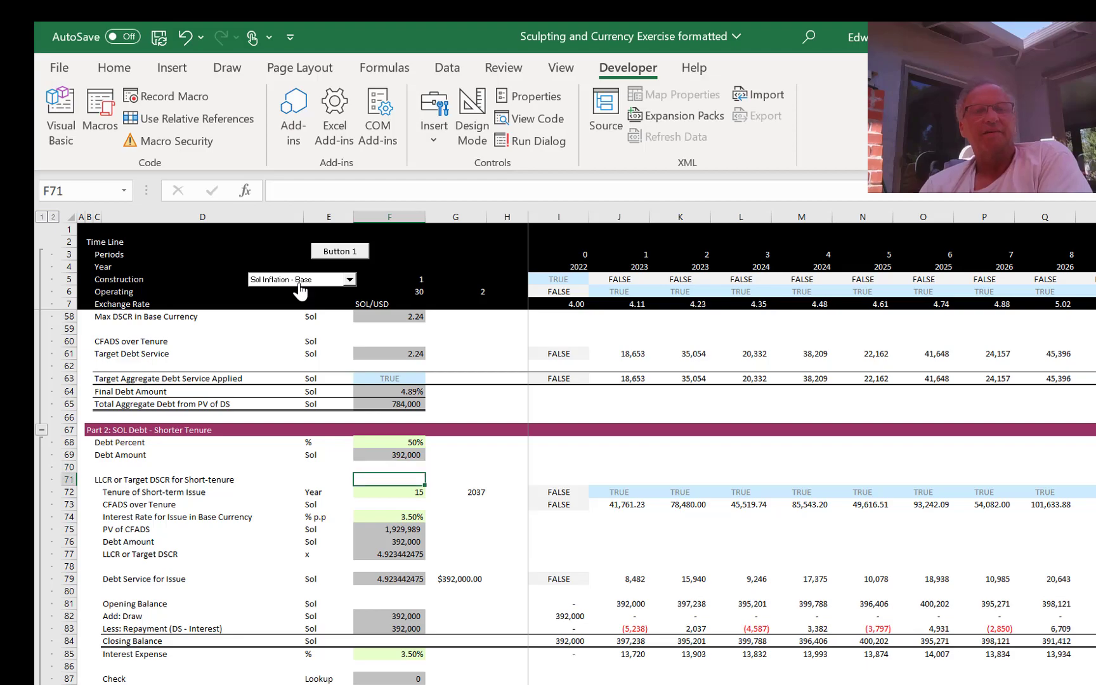
{"action": "key", "text": "Down"}
{"action": "key", "text": "Down"}
{"action": "key", "text": "Down"}
{"action": "key", "text": "Down"}
{"action": "key", "text": "Down"}
{"action": "key", "text": "Down"}
{"action": "key", "text": "Down"}
{"action": "key", "text": "Down"}
{"action": "key", "text": "Down"}
{"action": "key", "text": "Down"}
{"action": "key", "text": "Down"}
{"action": "key", "text": "Down"}
{"action": "key", "text": "Down"}
{"action": "key", "text": "Down"}
{"action": "key", "text": "Down"}
{"action": "key", "text": "Down"}
{"action": "key", "text": "Down"}
{"action": "key", "text": "Down"}
{"action": "key", "text": "Down"}
{"action": "key", "text": "Down"}
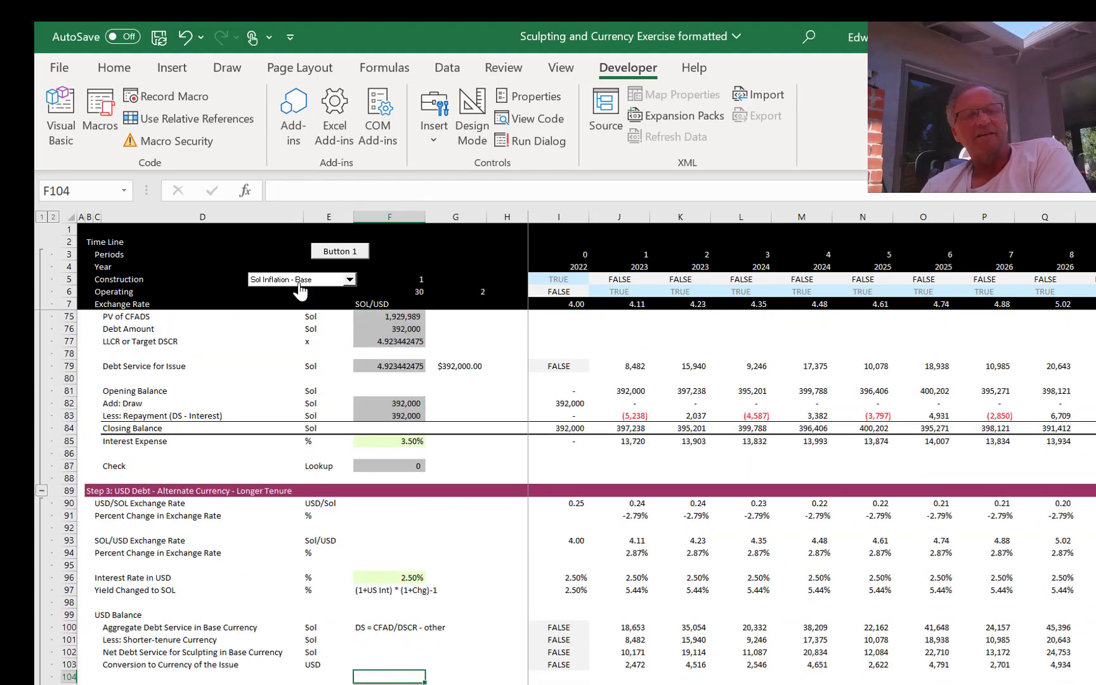
{"action": "key", "text": "Down"}
{"action": "key", "text": "Down"}
{"action": "key", "text": "Down"}
{"action": "key", "text": "Down"}
{"action": "key", "text": "Down"}
{"action": "key", "text": "Down"}
{"action": "key", "text": "Down"}
{"action": "key", "text": "Down"}
{"action": "key", "text": "Down"}
{"action": "key", "text": "Down"}
{"action": "key", "text": "Down"}
{"action": "key", "text": "Down"}
{"action": "key", "text": "Down"}
{"action": "key", "text": "Down"}
{"action": "key", "text": "Down"}
{"action": "key", "text": "Down"}
{"action": "key", "text": "Down"}
{"action": "key", "text": "Down"}
{"action": "key", "text": "Down"}
{"action": "key", "text": "Down"}
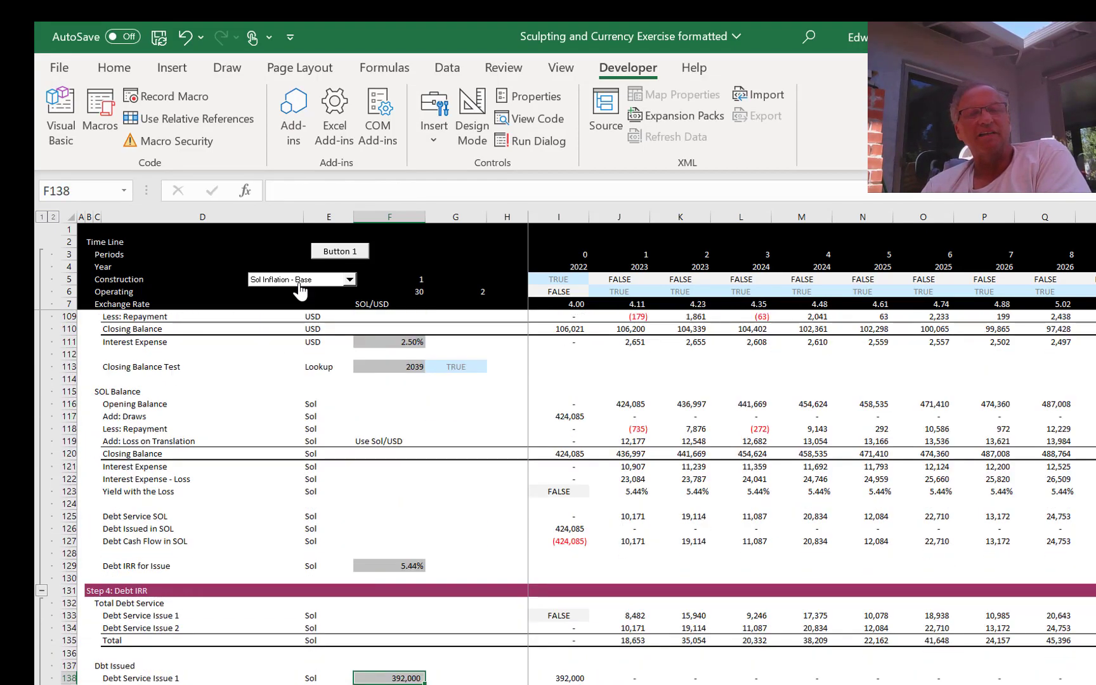
{"action": "key", "text": "Up"}
{"action": "key", "text": "Up"}
{"action": "key", "text": "Up"}
{"action": "key", "text": "Up"}
{"action": "key", "text": "Up"}
{"action": "key", "text": "Up"}
{"action": "key", "text": "Up"}
{"action": "key", "text": "Up"}
{"action": "key", "text": "Up"}
{"action": "key", "text": "Up"}
{"action": "key", "text": "Up"}
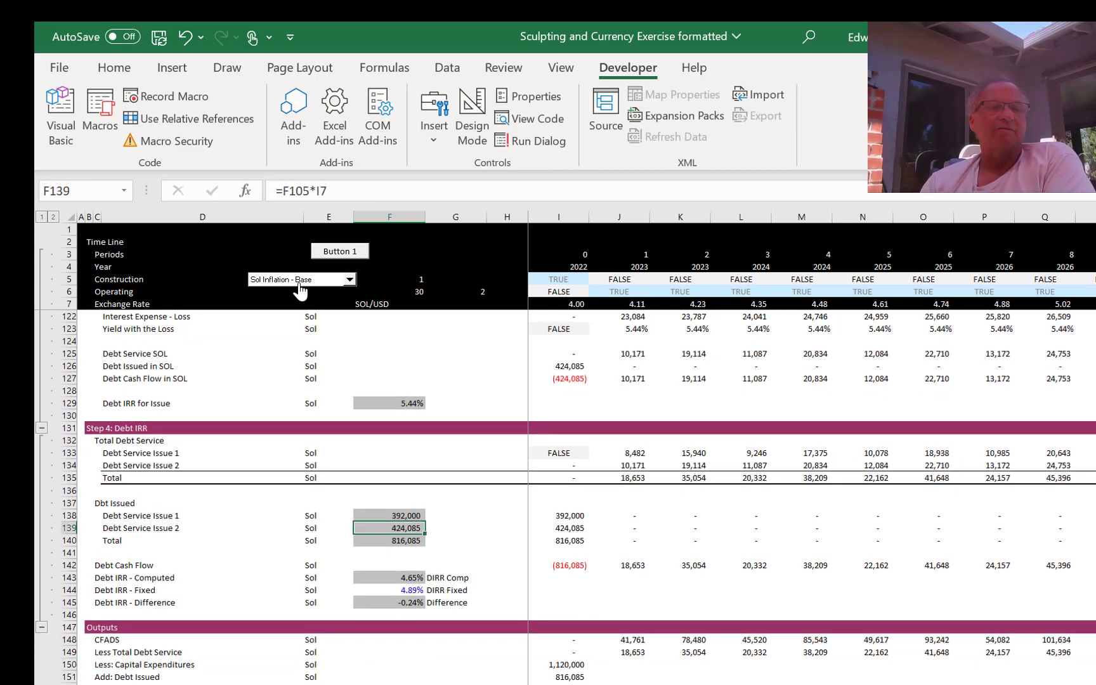
{"action": "key", "text": "Down"}
{"action": "key", "text": "Up"}
{"action": "key", "text": "Up"}
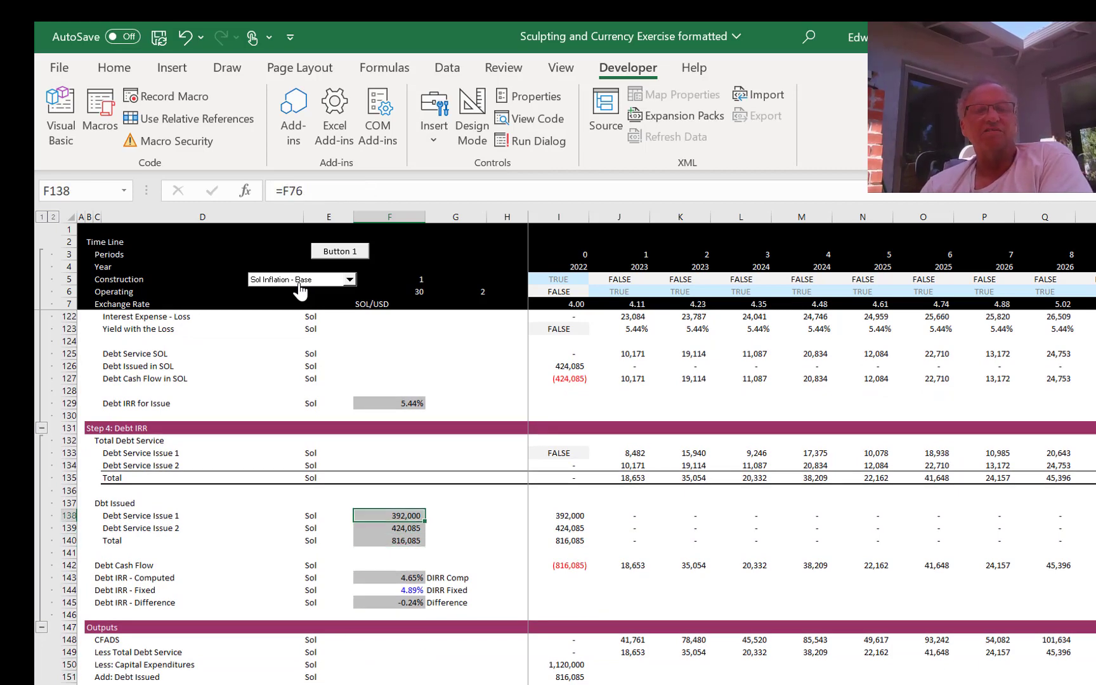
Step: Go back to the USD Balance in Step 3 and review the aggregate, shorter-tenure and net debt service rows used for sculpting
{"action": "key", "text": "Down"}
{"action": "key", "text": "Up"}
{"action": "key", "text": "Up"}
{"action": "key", "text": "Up"}
{"action": "key", "text": "Up"}
{"action": "key", "text": "Up"}
{"action": "key", "text": "Up"}
{"action": "key", "text": "Up"}
{"action": "key", "text": "Up"}
{"action": "key", "text": "Up"}
{"action": "key", "text": "Up"}
{"action": "key", "text": "Up"}
{"action": "key", "text": "Up"}
{"action": "key", "text": "Up"}
{"action": "key", "text": "Up"}
{"action": "key", "text": "Up"}
{"action": "key", "text": "Up"}
{"action": "key", "text": "Up"}
{"action": "key", "text": "Up"}
{"action": "key", "text": "Up"}
{"action": "key", "text": "Up"}
{"action": "key", "text": "Up"}
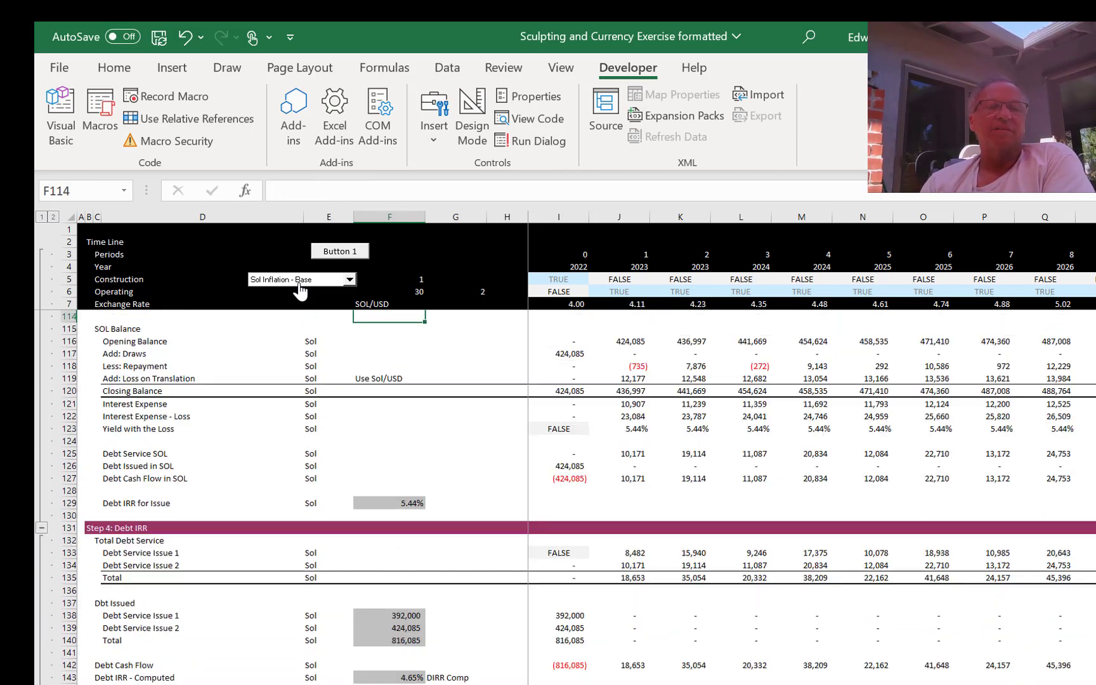
{"action": "key", "text": "Up"}
{"action": "key", "text": "Up"}
{"action": "key", "text": "Up"}
{"action": "key", "text": "Up"}
{"action": "key", "text": "Up"}
{"action": "key", "text": "Up"}
{"action": "key", "text": "Up"}
{"action": "key", "text": "Up"}
{"action": "key", "text": "Up"}
{"action": "key", "text": "Up"}
{"action": "key", "text": "Up"}
{"action": "key", "text": "Up"}
{"action": "key", "text": "Up"}
{"action": "key", "text": "Up"}
{"action": "key", "text": "Up"}
{"action": "key", "text": "Up"}
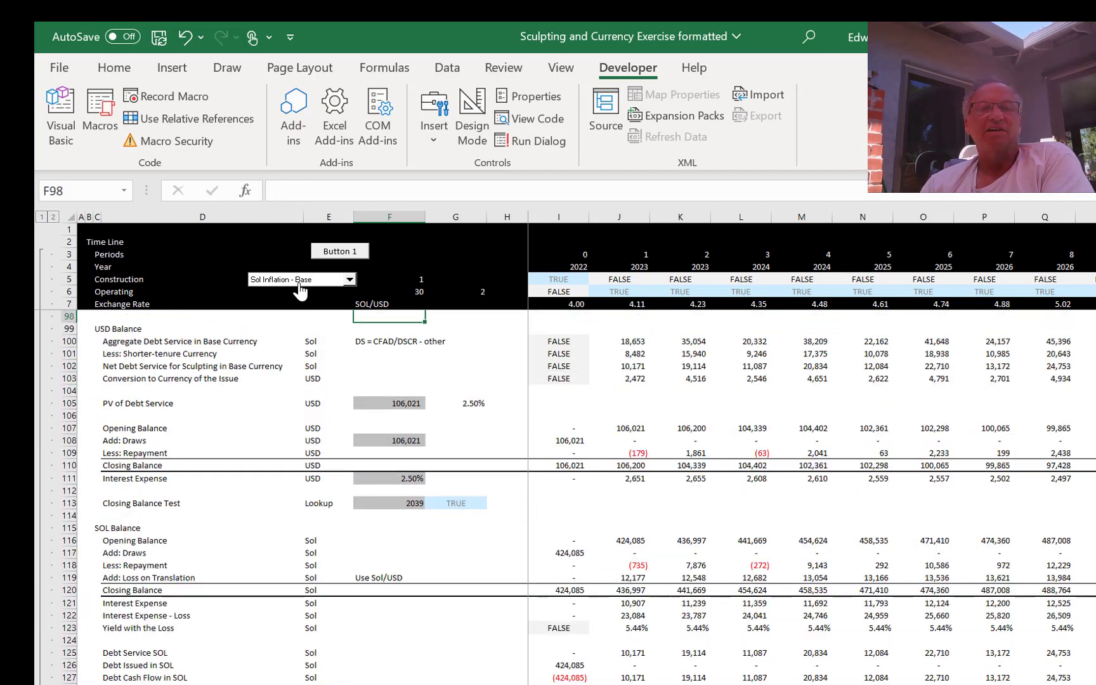
{"action": "key", "text": "Up"}
{"action": "key", "text": "Up"}
{"action": "key", "text": "Up"}
{"action": "key", "text": "Up"}
{"action": "key", "text": "Up"}
{"action": "key", "text": "Down"}
{"action": "key", "text": "Down"}
{"action": "key", "text": "Down"}
{"action": "key", "text": "Down"}
{"action": "key", "text": "Down"}
{"action": "key", "text": "Down"}
{"action": "key", "text": "Down"}
{"action": "key", "text": "Down"}
{"action": "key", "text": "Down"}
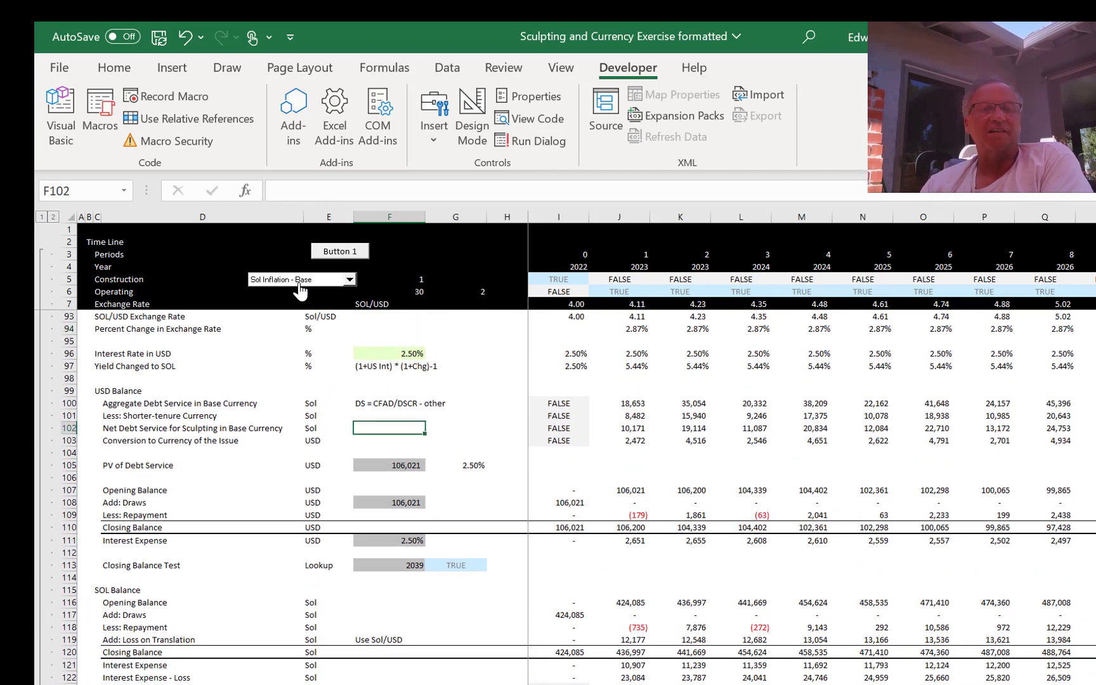
{"action": "key", "text": "Up"}
{"action": "key", "text": "Up"}
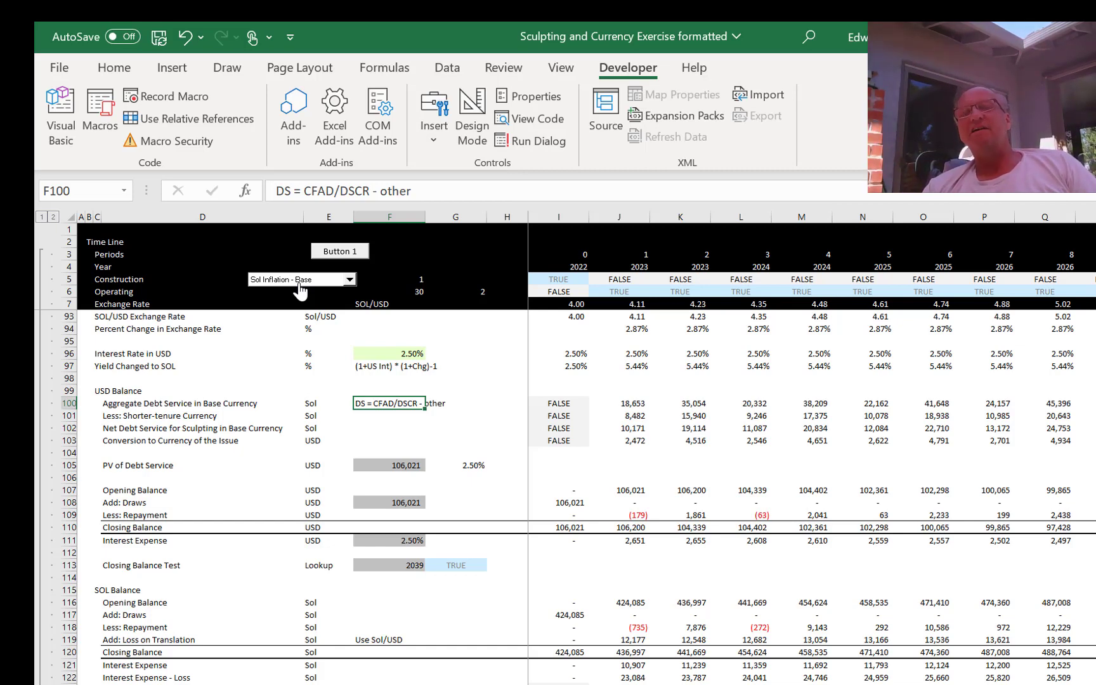
Step: Follow the USD Balance rows down to the Loss on Translation line of the SOL Balance and read its conversion note
{"action": "key", "text": "Down"}
{"action": "key", "text": "Down"}
{"action": "key", "text": "Down"}
{"action": "key", "text": "Down"}
{"action": "key", "text": "Down"}
{"action": "key", "text": "Down"}
{"action": "key", "text": "Down"}
{"action": "key", "text": "Down"}
{"action": "key", "text": "Down"}
{"action": "key", "text": "Down"}
{"action": "key", "text": "Down"}
{"action": "key", "text": "Down"}
{"action": "key", "text": "Down"}
{"action": "key", "text": "Down"}
{"action": "key", "text": "Down"}
{"action": "key", "text": "Down"}
{"action": "key", "text": "Down"}
{"action": "key", "text": "Down"}
{"action": "key", "text": "Down"}
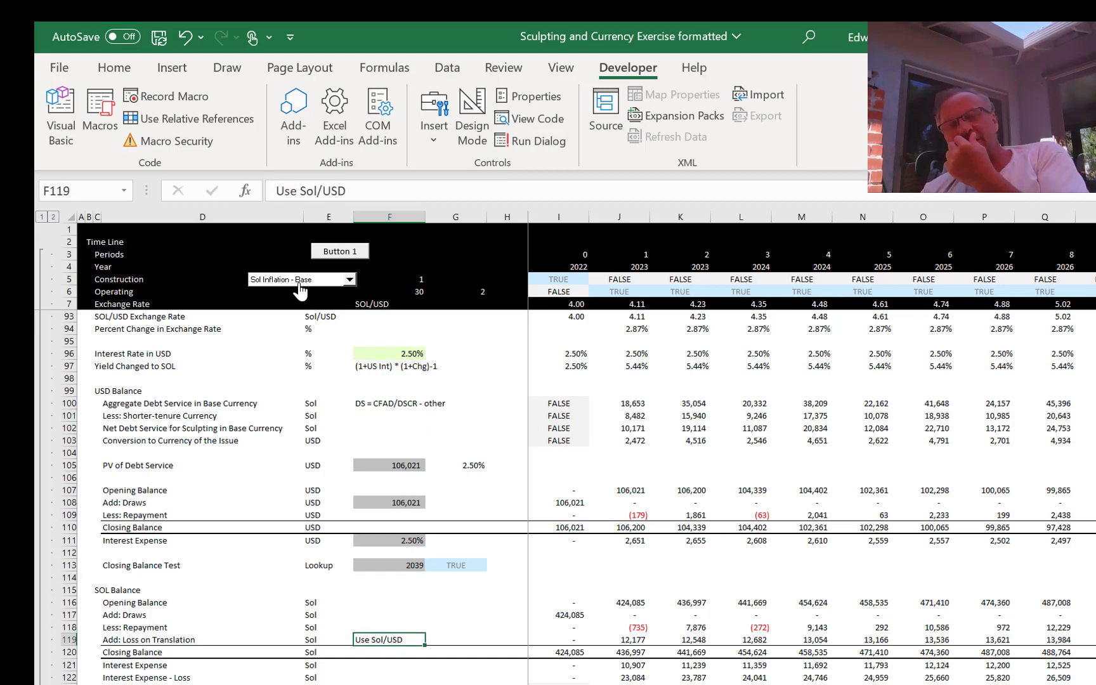
Step: Go past Step 4: Debt IRR to the Outputs section and review the SOL rows from CFADS down to Equity IRR and DSCR
{"action": "key", "text": "Down"}
{"action": "key", "text": "Down"}
{"action": "key", "text": "Down"}
{"action": "key", "text": "Down"}
{"action": "key", "text": "Down"}
{"action": "key", "text": "Down"}
{"action": "key", "text": "Down"}
{"action": "key", "text": "Down"}
{"action": "key", "text": "Down"}
{"action": "key", "text": "Down"}
{"action": "key", "text": "Down"}
{"action": "key", "text": "Down"}
{"action": "key", "text": "Down"}
{"action": "key", "text": "Down"}
{"action": "key", "text": "Down"}
{"action": "key", "text": "Down"}
{"action": "key", "text": "Down"}
{"action": "key", "text": "Down"}
{"action": "key", "text": "Down"}
{"action": "key", "text": "Down"}
{"action": "key", "text": "Down"}
{"action": "key", "text": "Down"}
{"action": "key", "text": "Down"}
{"action": "key", "text": "Down"}
{"action": "key", "text": "Down"}
{"action": "key", "text": "Down"}
{"action": "key", "text": "Down"}
{"action": "key", "text": "Down"}
{"action": "key", "text": "Down"}
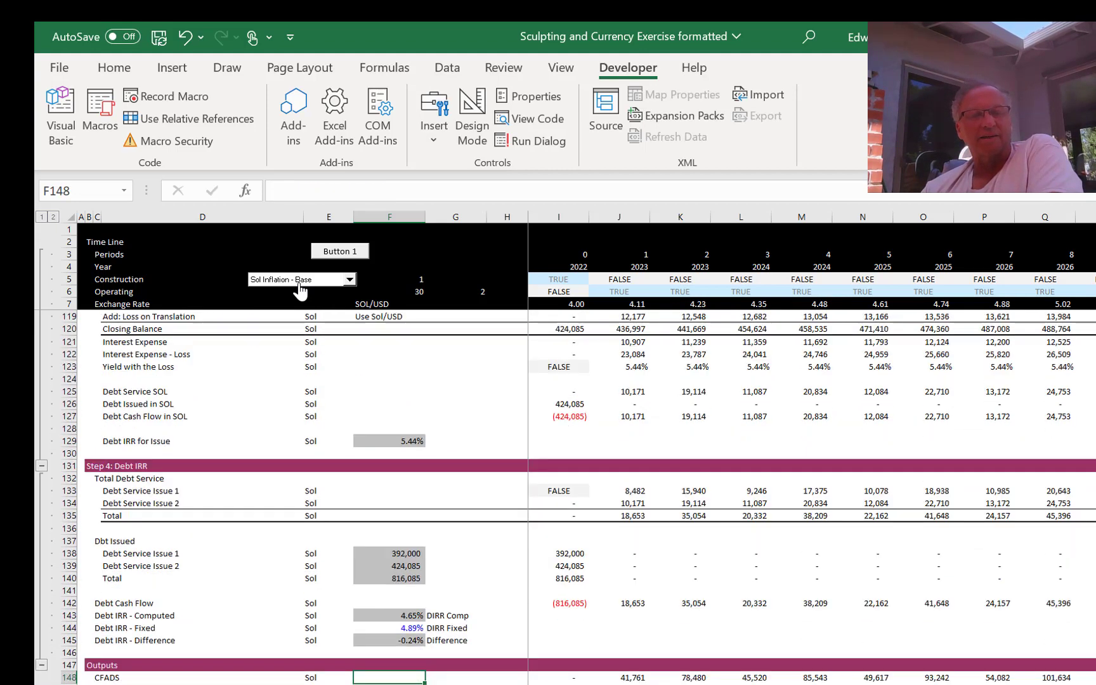
{"action": "key", "text": "Down"}
{"action": "key", "text": "Down"}
{"action": "key", "text": "Down"}
{"action": "key", "text": "Down"}
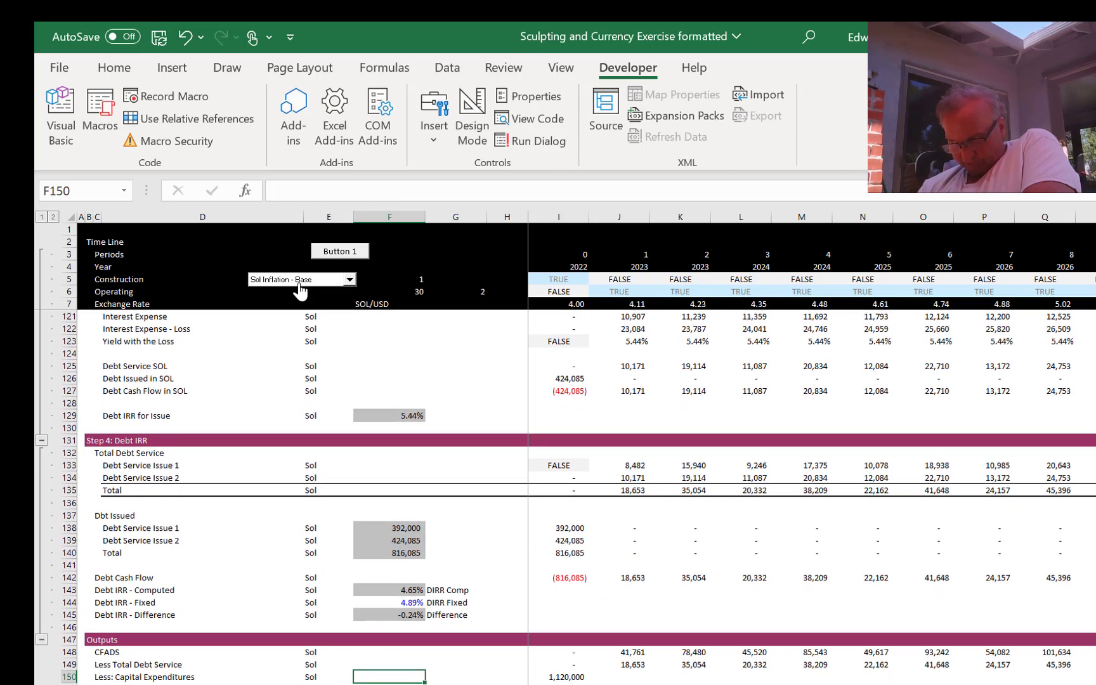
{"action": "key", "text": "Down"}
{"action": "key", "text": "Down"}
{"action": "key", "text": "Down"}
{"action": "key", "text": "Down"}
{"action": "key", "text": "Down"}
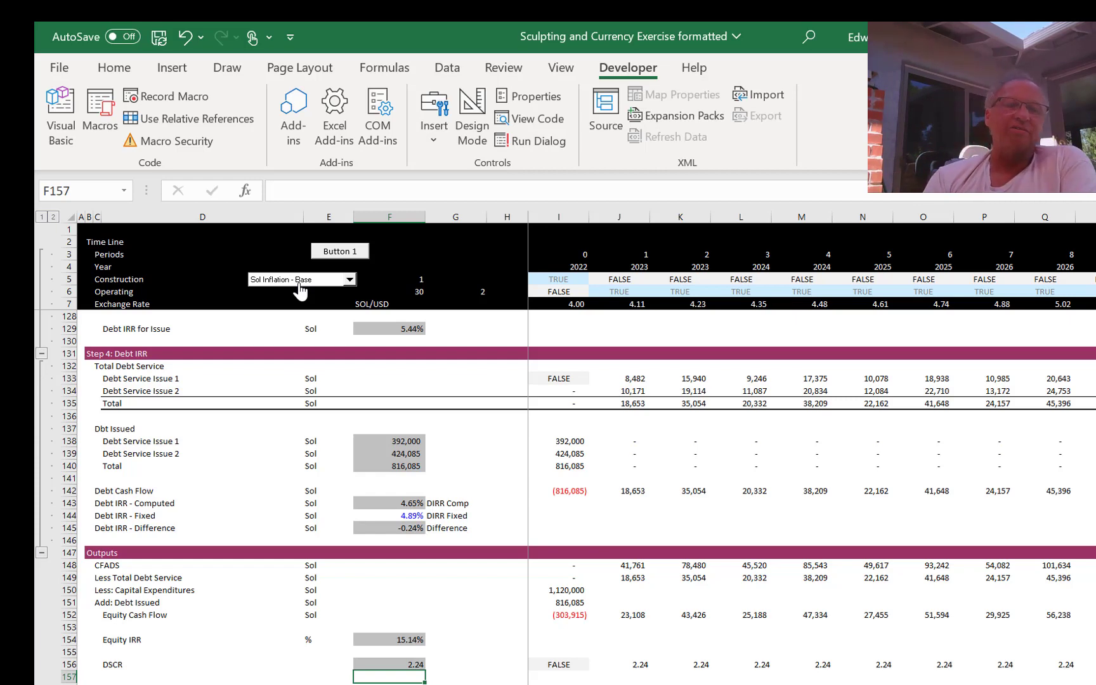
Step: Inspect the minimum DSCR formula in F156 and the first operating period's DSCR formula in J156
{"action": "key", "text": "Up"}
{"action": "key", "text": "Up"}
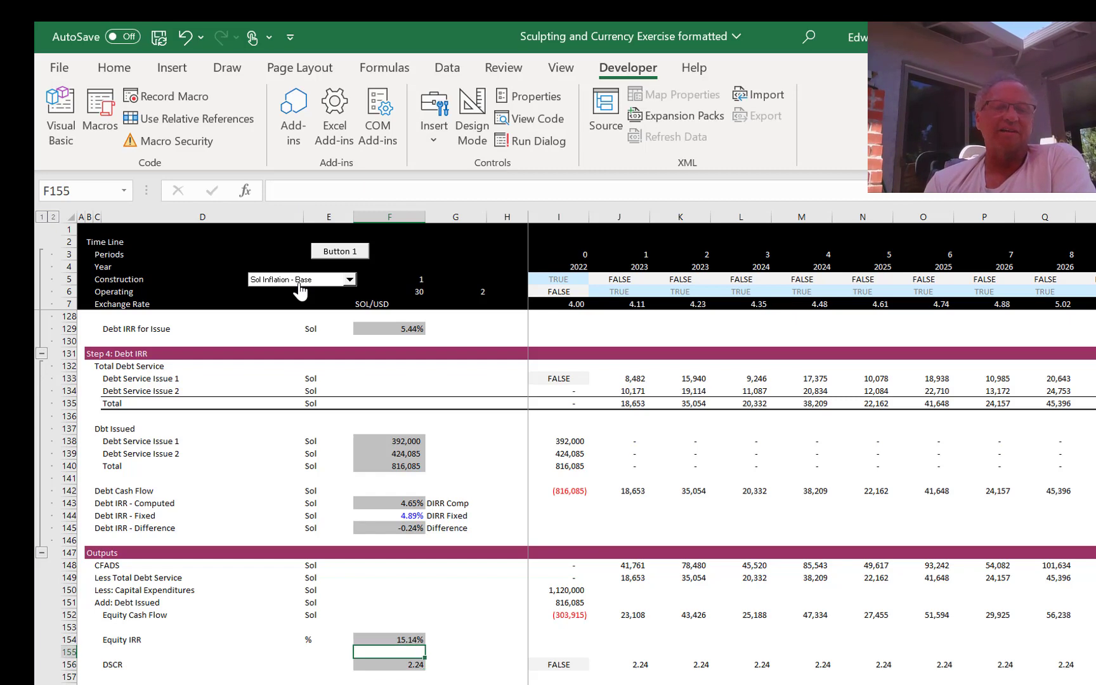
{"action": "key", "text": "Down"}
{"action": "key", "text": "Down"}
{"action": "key", "text": "Down"}
{"action": "key", "text": "Up"}
{"action": "key", "text": "Up"}
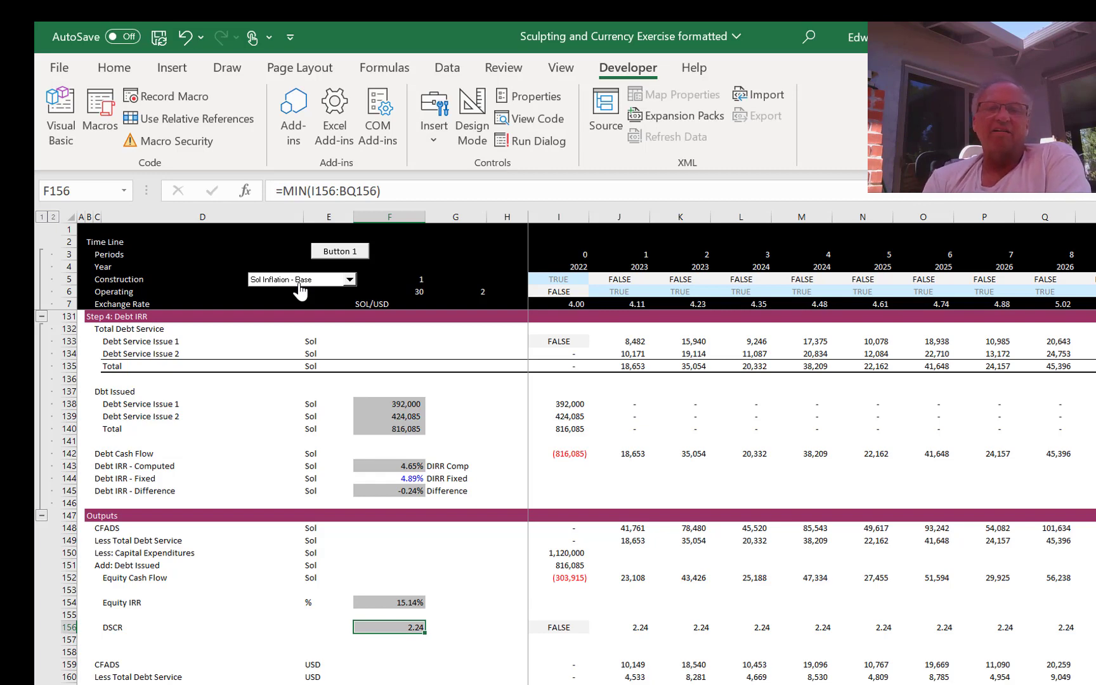
{"action": "key", "text": "Right"}
{"action": "key", "text": "Right"}
{"action": "key", "text": "Right"}
{"action": "key", "text": "Right"}
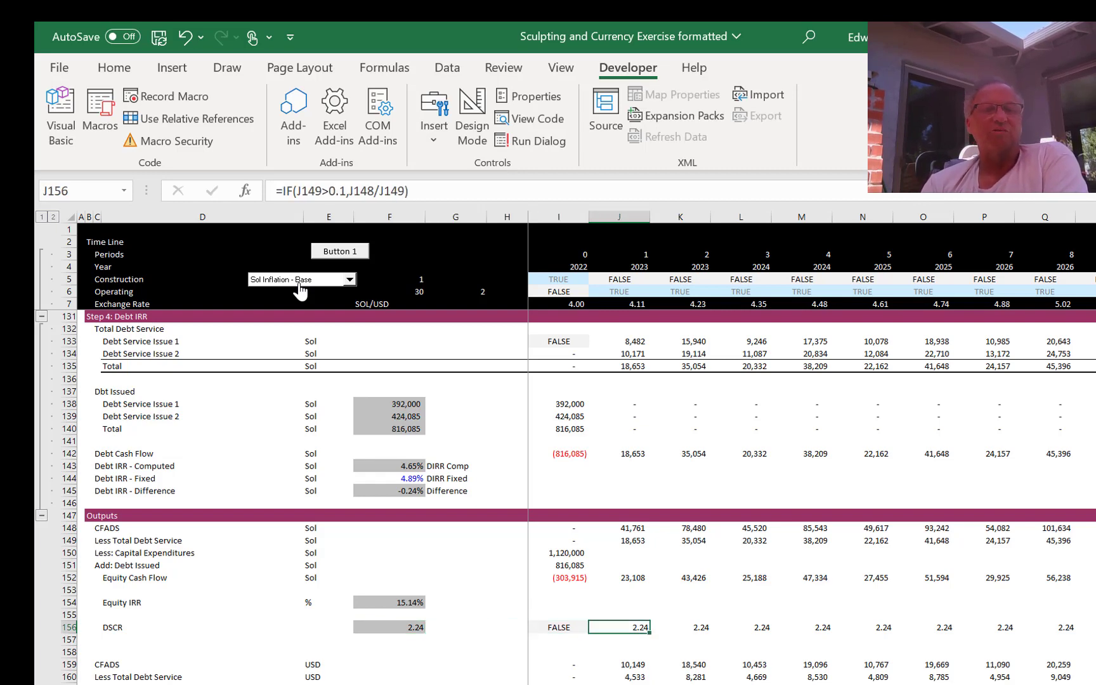
Step: Trace the period 1 DSCR back to the SOL CFADS and Less Total Debt Service rows and check the formula in J149
{"action": "key", "text": "Up"}
{"action": "key", "text": "Up"}
{"action": "key", "text": "Up"}
{"action": "key", "text": "Up"}
{"action": "key", "text": "Up"}
{"action": "key", "text": "Up"}
{"action": "key", "text": "Up"}
{"action": "key", "text": "Up"}
{"action": "key", "text": "Down"}
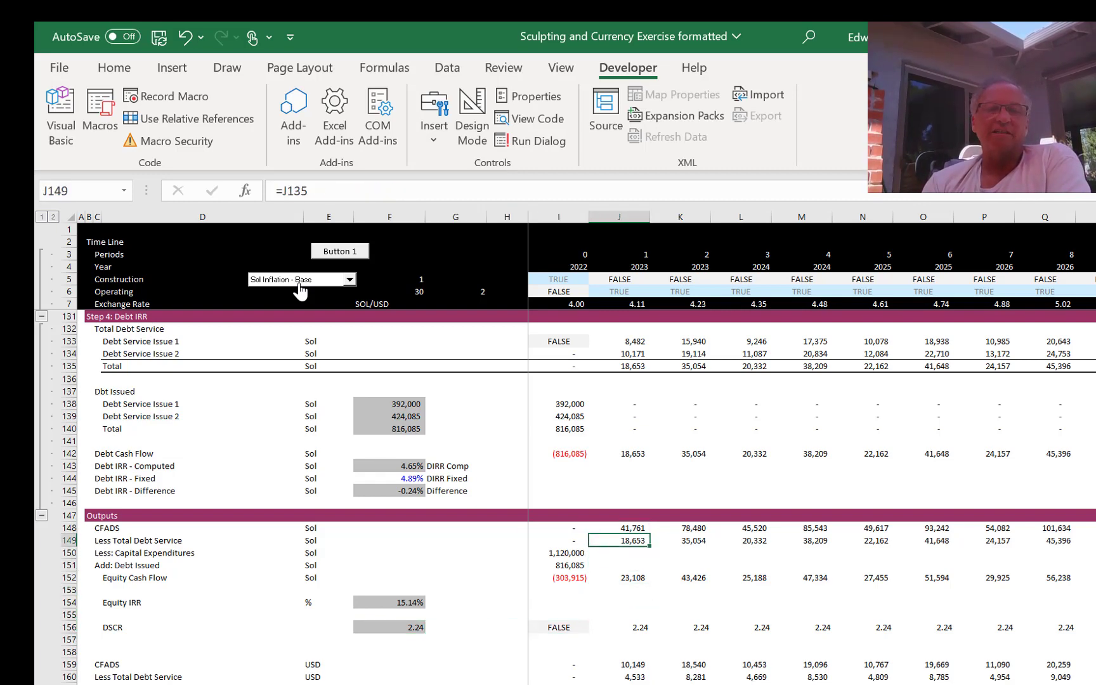
Step: Return to column F of the SOL outputs and review the Equity IRR and DSCR results
{"action": "key", "text": "Left"}
{"action": "key", "text": "Down"}
{"action": "key", "text": "Down"}
{"action": "key", "text": "Down"}
{"action": "key", "text": "Down"}
{"action": "key", "text": "Down"}
{"action": "key", "text": "Down"}
{"action": "key", "text": "Down"}
{"action": "key", "text": "Down"}
{"action": "key", "text": "Down"}
{"action": "key", "text": "Down"}
{"action": "key", "text": "Up"}
{"action": "key", "text": "Up"}
{"action": "key", "text": "Left"}
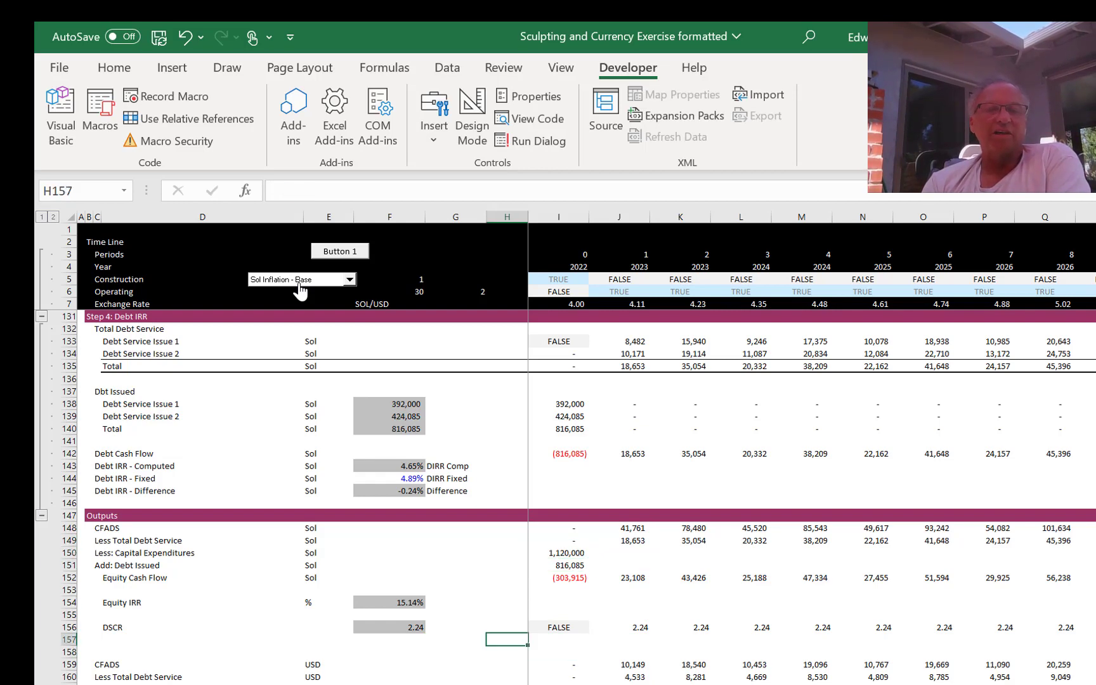
{"action": "key", "text": "Left"}
{"action": "key", "text": "Left"}
{"action": "key", "text": "Up"}
{"action": "key", "text": "Up"}
{"action": "key", "text": "Up"}
{"action": "key", "text": "Down"}
{"action": "key", "text": "Down"}
{"action": "key", "text": "Down"}
{"action": "key", "text": "Down"}
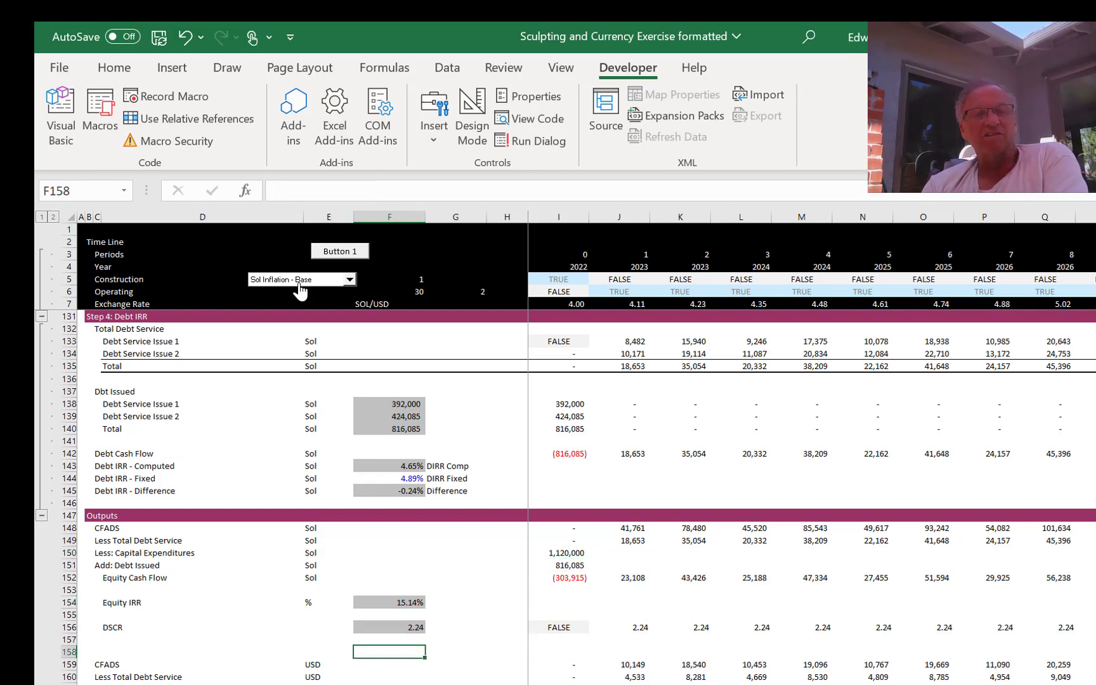
Step: Review the USD outputs block from CFADS through Equity Cash Flow, Equity IRR and DSCR, and return to its CFADS row
{"action": "key", "text": "Down"}
{"action": "key", "text": "Down"}
{"action": "key", "text": "Down"}
{"action": "key", "text": "Down"}
{"action": "key", "text": "Down"}
{"action": "key", "text": "Down"}
{"action": "key", "text": "Down"}
{"action": "key", "text": "Down"}
{"action": "key", "text": "Down"}
{"action": "key", "text": "Down"}
{"action": "key", "text": "Down"}
{"action": "key", "text": "Down"}
{"action": "key", "text": "Down"}
{"action": "key", "text": "Up"}
{"action": "key", "text": "Up"}
{"action": "key", "text": "Up"}
{"action": "key", "text": "Up"}
{"action": "key", "text": "Up"}
{"action": "key", "text": "Up"}
{"action": "key", "text": "Up"}
{"action": "key", "text": "Up"}
{"action": "key", "text": "Up"}
{"action": "key", "text": "Up"}
{"action": "key", "text": "Up"}
{"action": "key", "text": "Up"}
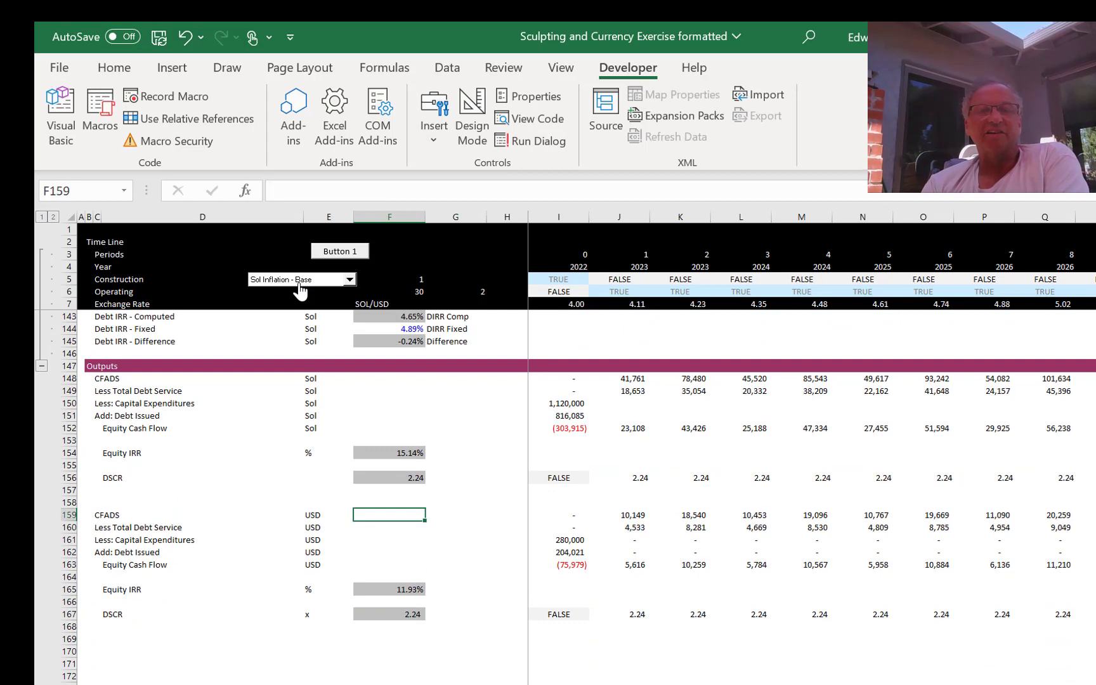
Step: Inspect the period 1 formula in J159 that converts CFADS from SOL to USD
{"action": "key", "text": "Right"}
{"action": "key", "text": "Right"}
{"action": "key", "text": "Right"}
{"action": "key", "text": "Right"}
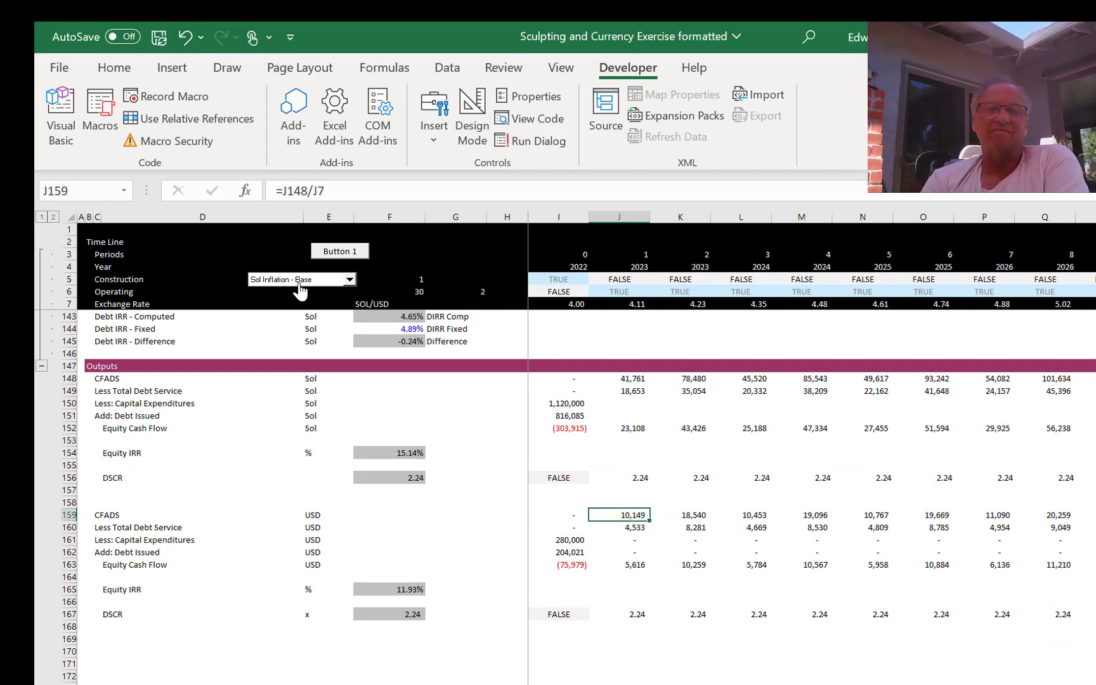
Step: Review the model upward from the USD outputs through the Debt IRR section and USD debt balances to the USD interest rate row
{"action": "key", "text": "Up"}
{"action": "key", "text": "Up"}
{"action": "key", "text": "Up"}
{"action": "key", "text": "Up"}
{"action": "key", "text": "Up"}
{"action": "key", "text": "Up"}
{"action": "key", "text": "Up"}
{"action": "key", "text": "Up"}
{"action": "key", "text": "Up"}
{"action": "key", "text": "Up"}
{"action": "key", "text": "Up"}
{"action": "key", "text": "Up"}
{"action": "key", "text": "Up"}
{"action": "key", "text": "Up"}
{"action": "key", "text": "Up"}
{"action": "key", "text": "Up"}
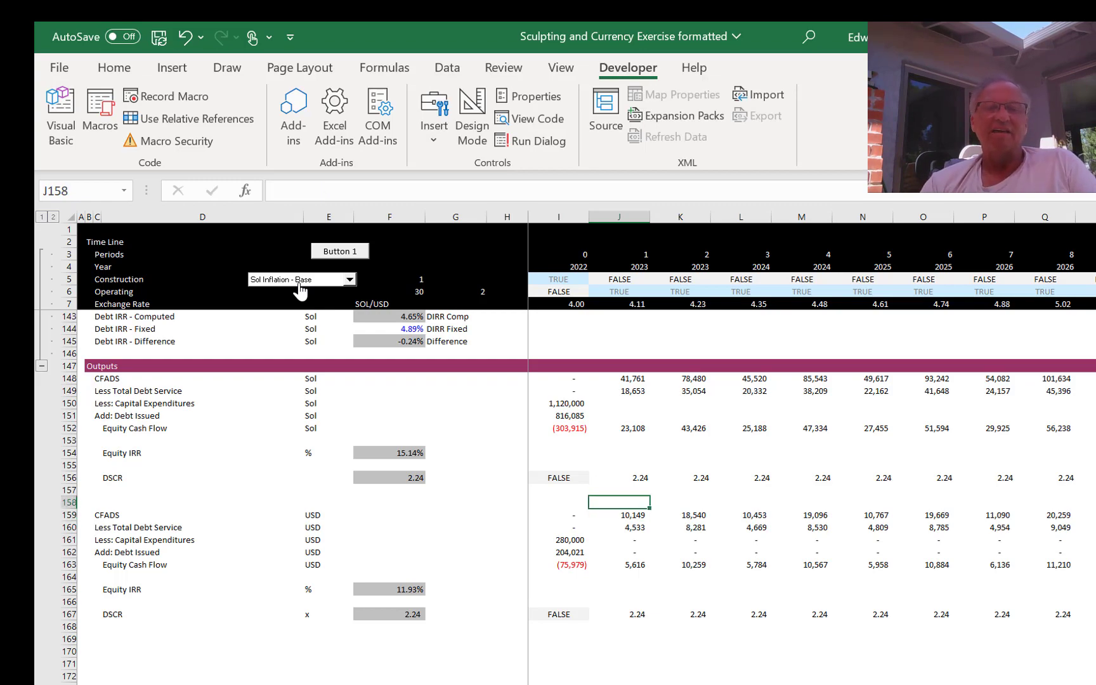
{"action": "key", "text": "Up"}
{"action": "key", "text": "Up"}
{"action": "key", "text": "Up"}
{"action": "key", "text": "Up"}
{"action": "key", "text": "Up"}
{"action": "key", "text": "Up"}
{"action": "key", "text": "Up"}
{"action": "key", "text": "Up"}
{"action": "key", "text": "Up"}
{"action": "key", "text": "Up"}
{"action": "key", "text": "Up"}
{"action": "key", "text": "Up"}
{"action": "key", "text": "Up"}
{"action": "key", "text": "Up"}
{"action": "key", "text": "Up"}
{"action": "key", "text": "Up"}
{"action": "key", "text": "Up"}
{"action": "key", "text": "Up"}
{"action": "key", "text": "Up"}
{"action": "key", "text": "Up"}
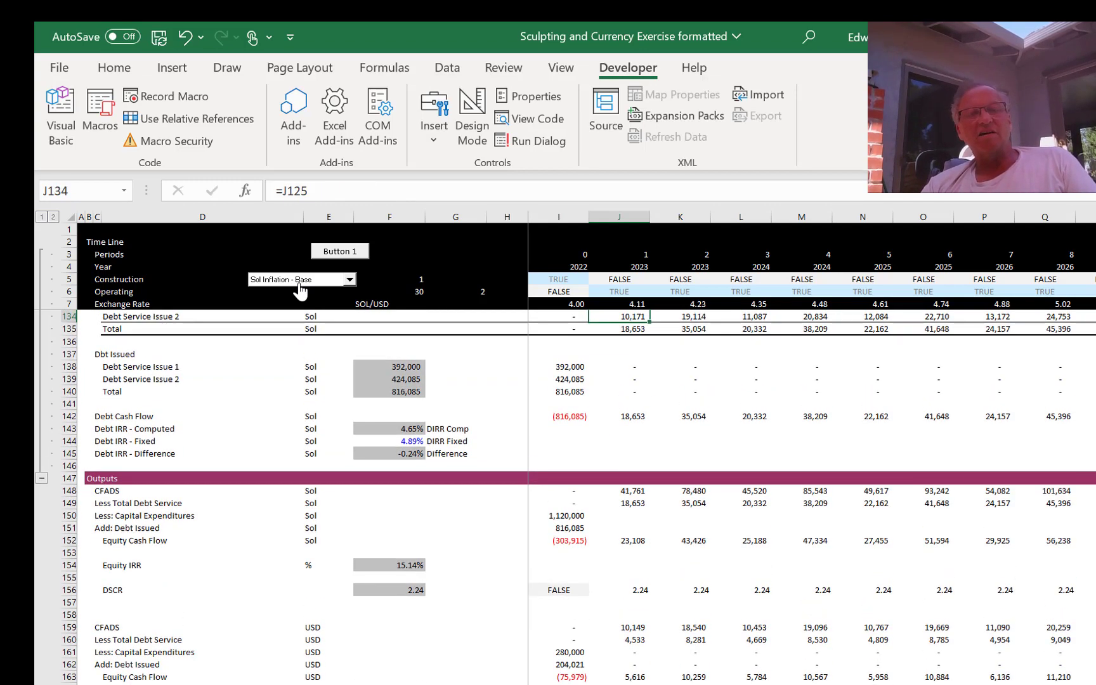
{"action": "key", "text": "Up"}
{"action": "key", "text": "Up"}
{"action": "key", "text": "Up"}
{"action": "key", "text": "Up"}
{"action": "key", "text": "Up"}
{"action": "key", "text": "Up"}
{"action": "key", "text": "Up"}
{"action": "key", "text": "Up"}
{"action": "key", "text": "Up"}
{"action": "key", "text": "Up"}
{"action": "key", "text": "Up"}
{"action": "key", "text": "Up"}
{"action": "key", "text": "Up"}
{"action": "key", "text": "Up"}
{"action": "key", "text": "Up"}
{"action": "key", "text": "Up"}
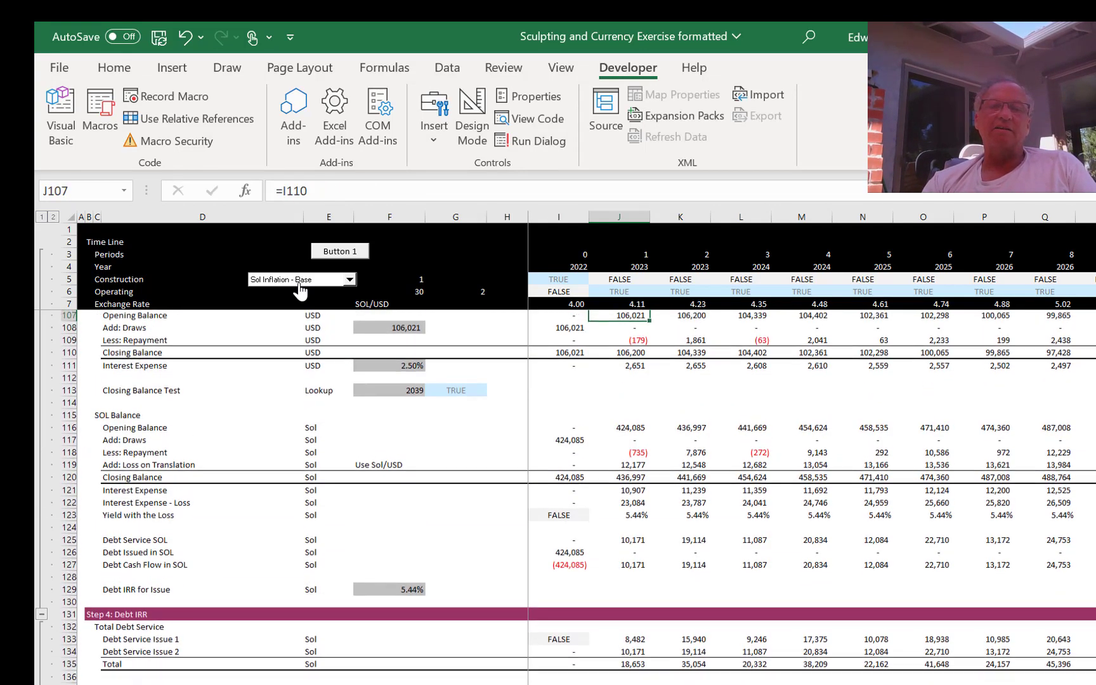
{"action": "key", "text": "Up"}
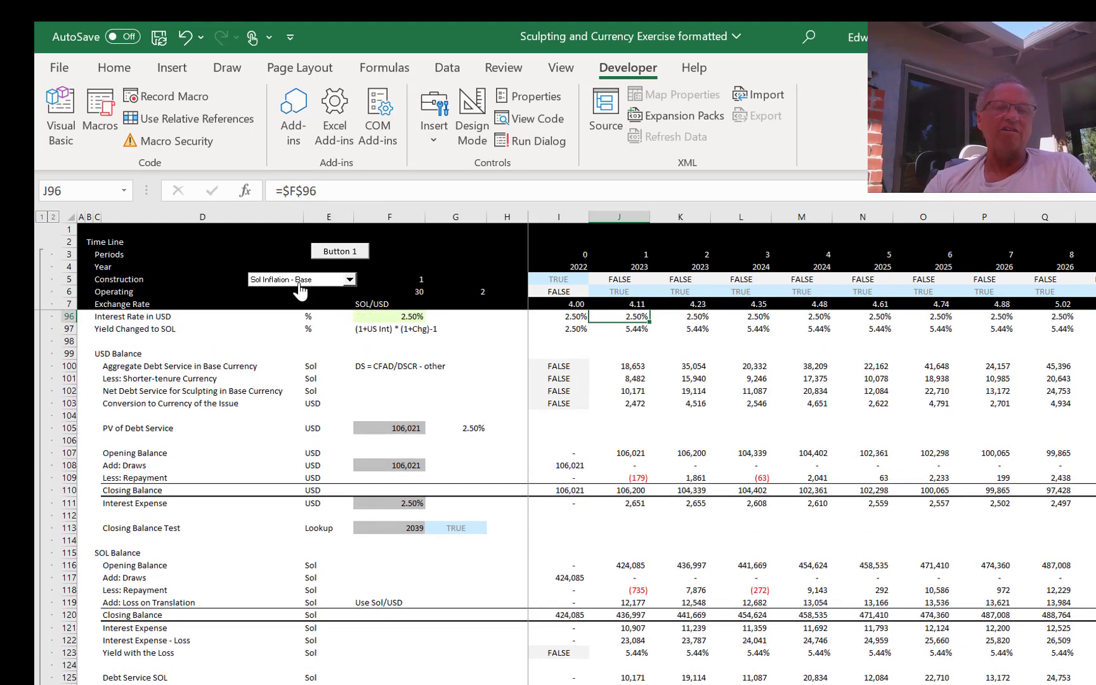
Step: On the inputs sheet, set the Peruvian Debt in Sol share in the Financing section to 70% and check the US Debt in USD share
{"action": "key", "text": "ctrl+Page_Up"}
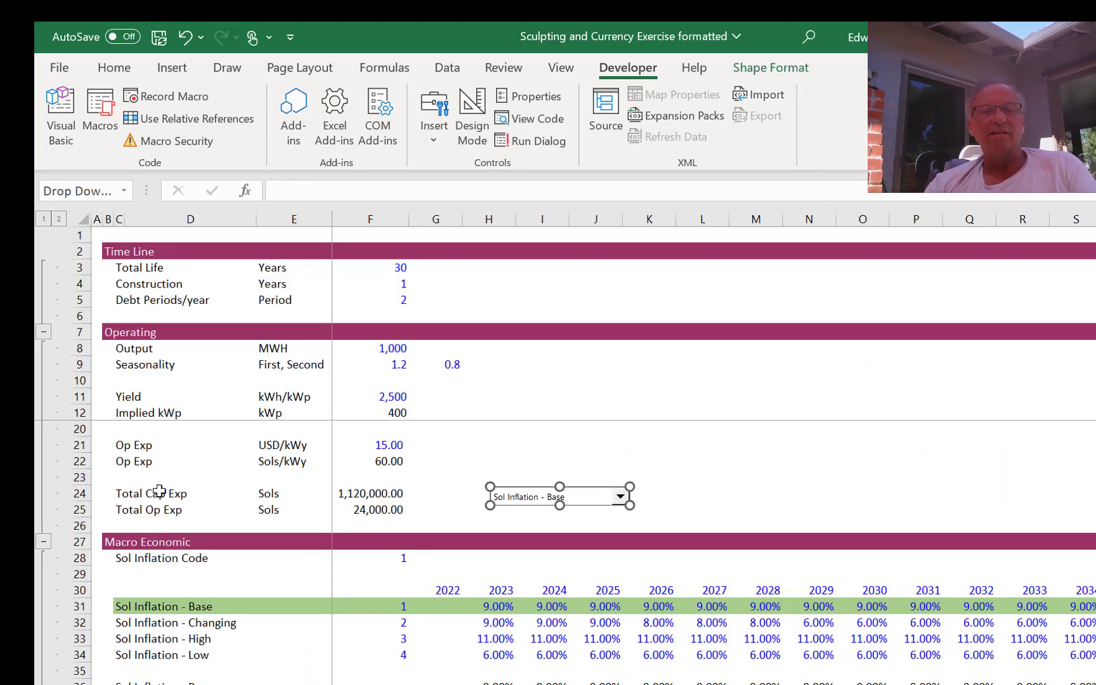
{"action": "left_click", "coordinate": [372, 569]}
{"action": "key", "text": "Down"}
{"action": "key", "text": "Down"}
{"action": "key", "text": "Down"}
{"action": "key", "text": "Down"}
{"action": "key", "text": "Down"}
{"action": "key", "text": "Down"}
{"action": "key", "text": "Down"}
{"action": "key", "text": "Down"}
{"action": "key", "text": "Down"}
{"action": "key", "text": "Down"}
{"action": "key", "text": "Down"}
{"action": "key", "text": "Down"}
{"action": "key", "text": "Down"}
{"action": "key", "text": "Down"}
{"action": "key", "text": "Down"}
{"action": "key", "text": "Down"}
{"action": "key", "text": "Down"}
{"action": "key", "text": "Down"}
{"action": "key", "text": "Down"}
{"action": "key", "text": "Down"}
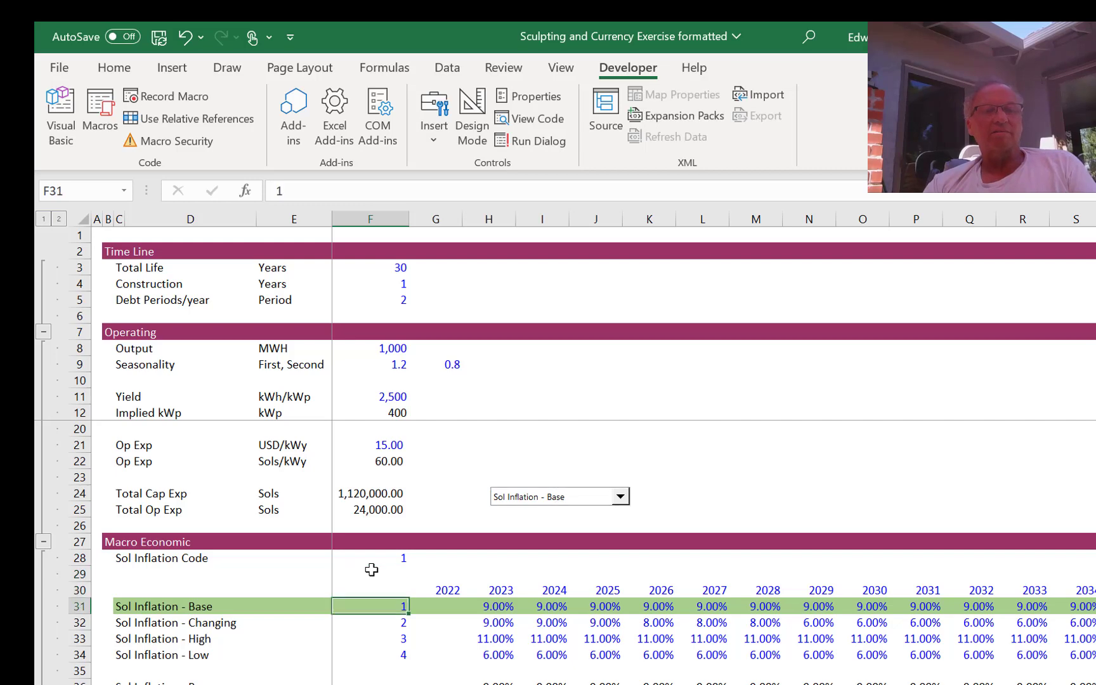
{"action": "key", "text": "Down"}
{"action": "key", "text": "Down"}
{"action": "key", "text": "Down"}
{"action": "key", "text": "Down"}
{"action": "key", "text": "Down"}
{"action": "key", "text": "Down"}
{"action": "key", "text": "Down"}
{"action": "key", "text": "Down"}
{"action": "key", "text": "Down"}
{"action": "key", "text": "Down"}
{"action": "key", "text": "Down"}
{"action": "key", "text": "Down"}
{"action": "key", "text": "Down"}
{"action": "key", "text": "Down"}
{"action": "key", "text": "Down"}
{"action": "key", "text": "Down"}
{"action": "key", "text": "Down"}
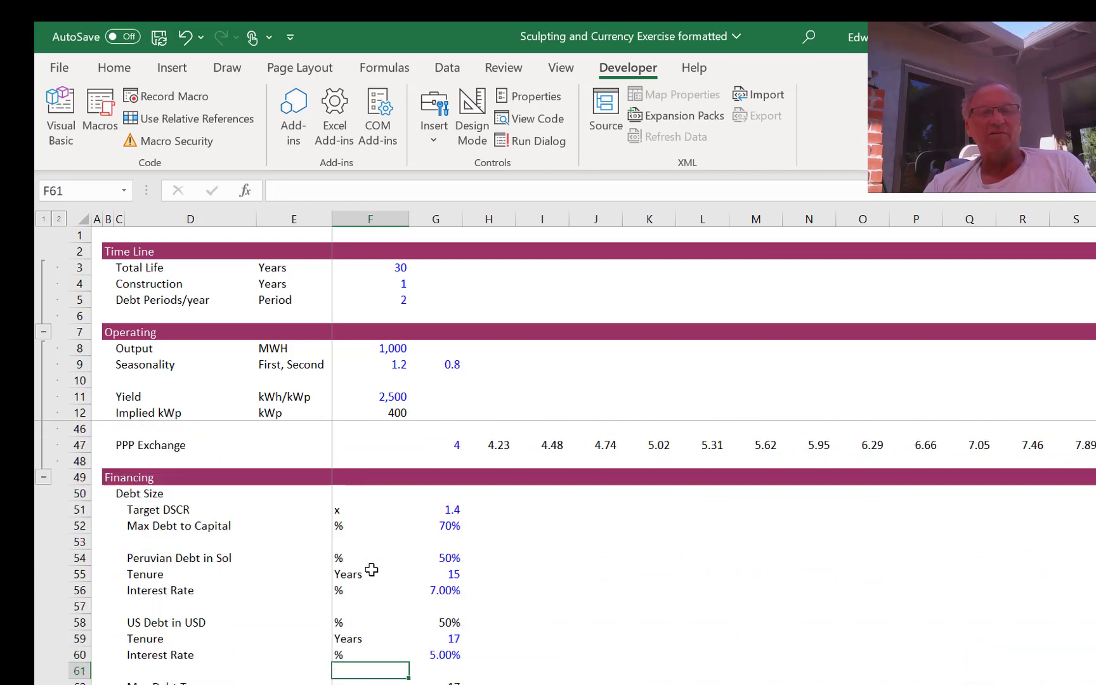
{"action": "key", "text": "Up"}
{"action": "key", "text": "Up"}
{"action": "key", "text": "Up"}
{"action": "key", "text": "Up"}
{"action": "key", "text": "Up"}
{"action": "key", "text": "Up"}
{"action": "key", "text": "Up"}
{"action": "key", "text": "Up"}
{"action": "key", "text": "Up"}
{"action": "key", "text": "Up"}
{"action": "key", "text": "Up"}
{"action": "key", "text": "Up"}
{"action": "key", "text": "Up"}
{"action": "key", "text": "Up"}
{"action": "key", "text": "Up"}
{"action": "key", "text": "Up"}
{"action": "key", "text": "Up"}
{"action": "key", "text": "Up"}
{"action": "key", "text": "Up"}
{"action": "key", "text": "Up"}
{"action": "key", "text": "Up"}
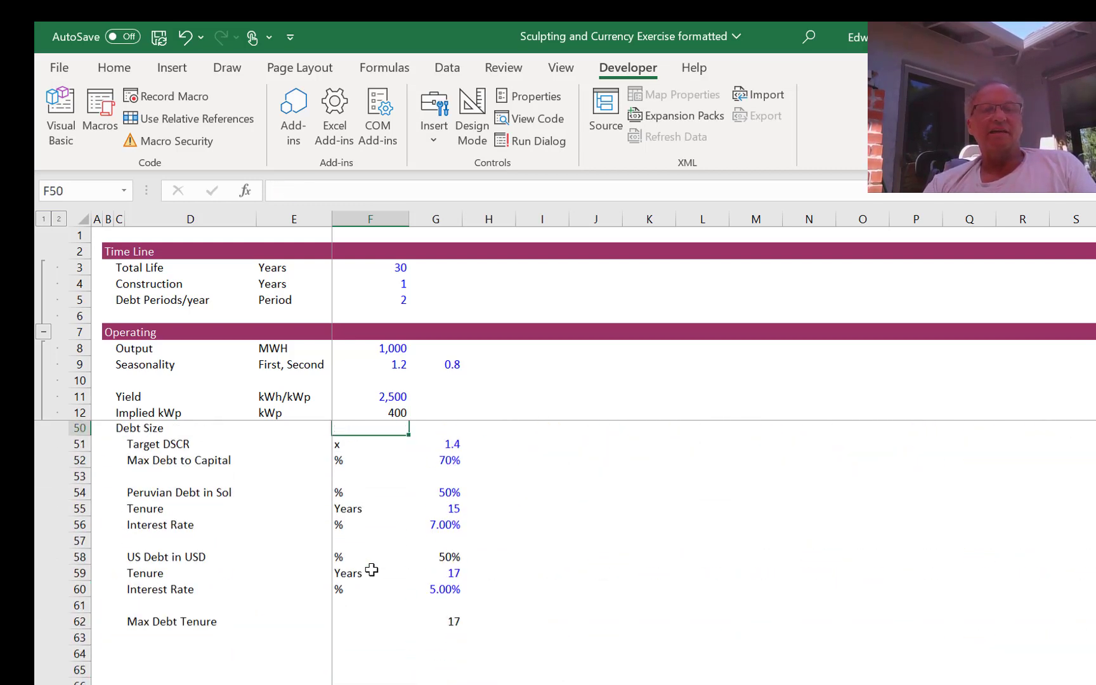
{"action": "key", "text": "Down"}
{"action": "key", "text": "Down"}
{"action": "key", "text": "Down"}
{"action": "key", "text": "Down"}
{"action": "key", "text": "Down"}
{"action": "key", "text": "Down"}
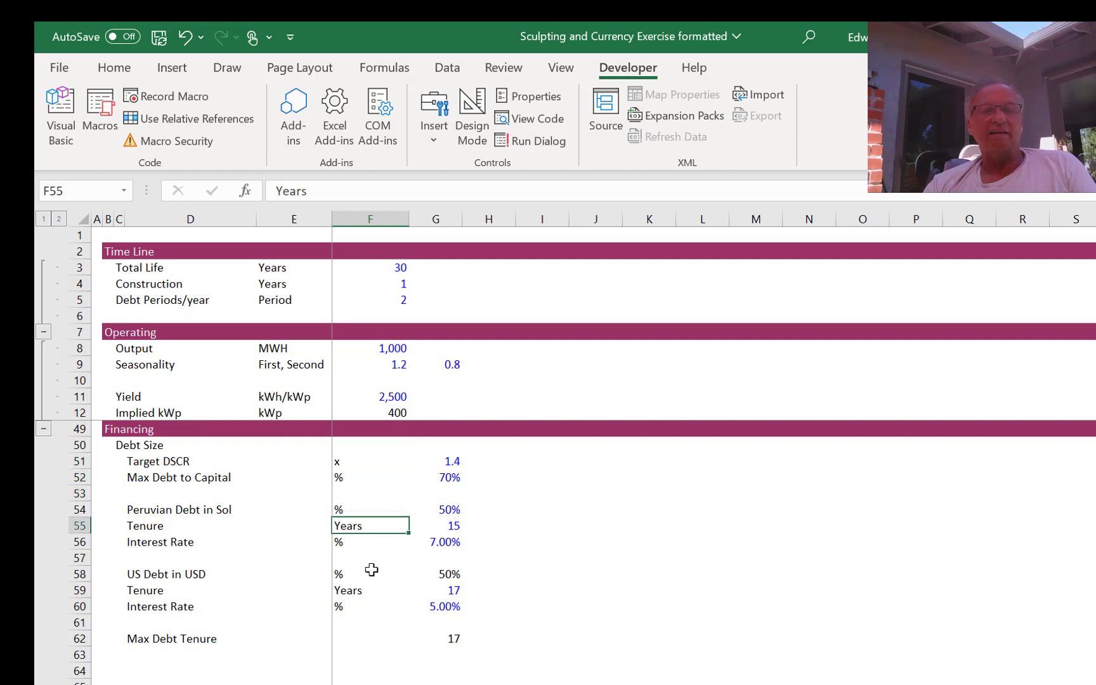
{"action": "key", "text": "Down"}
{"action": "key", "text": "Up"}
{"action": "key", "text": "Up"}
{"action": "key", "text": "Right"}
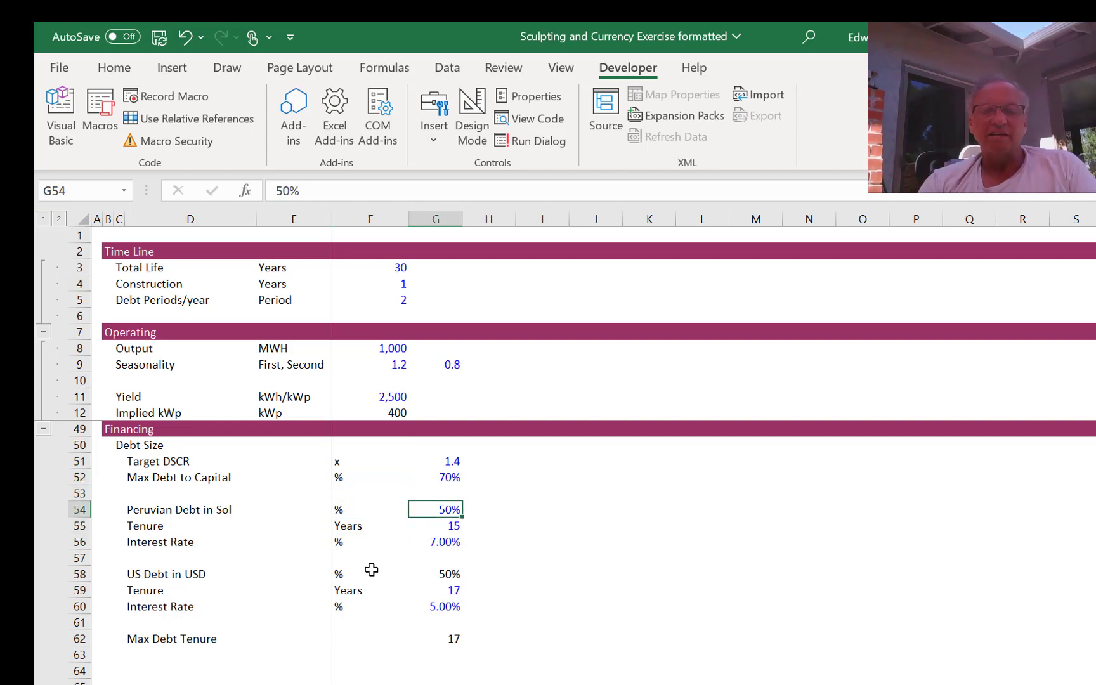
{"action": "type", "text": "70"}
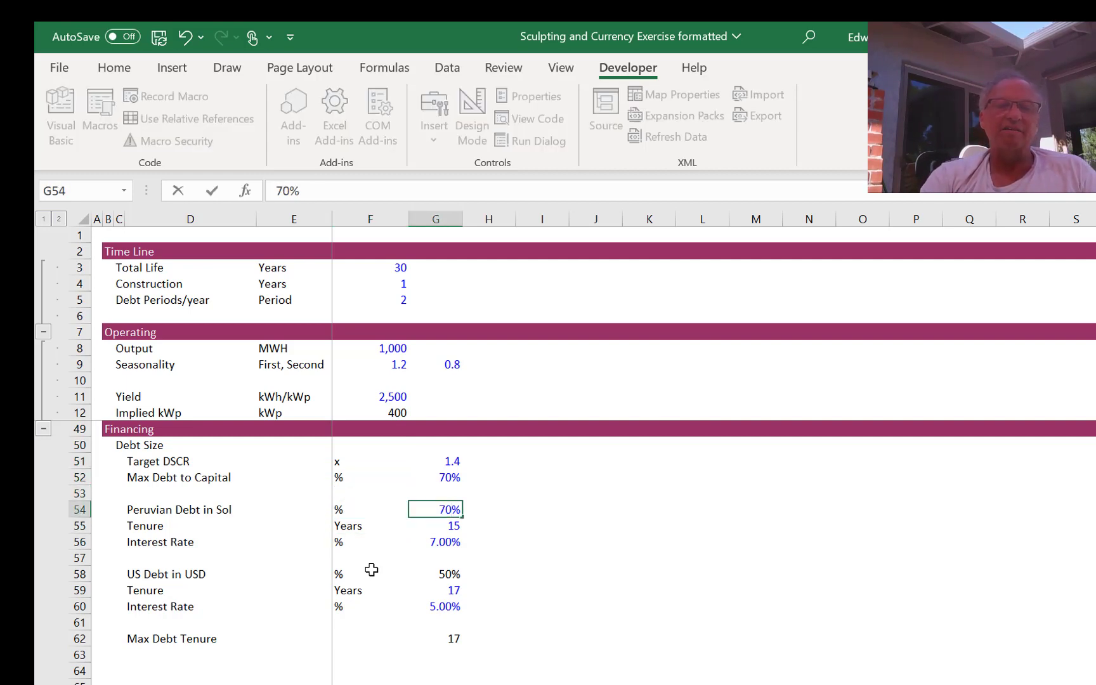
{"action": "key", "text": "Return"}
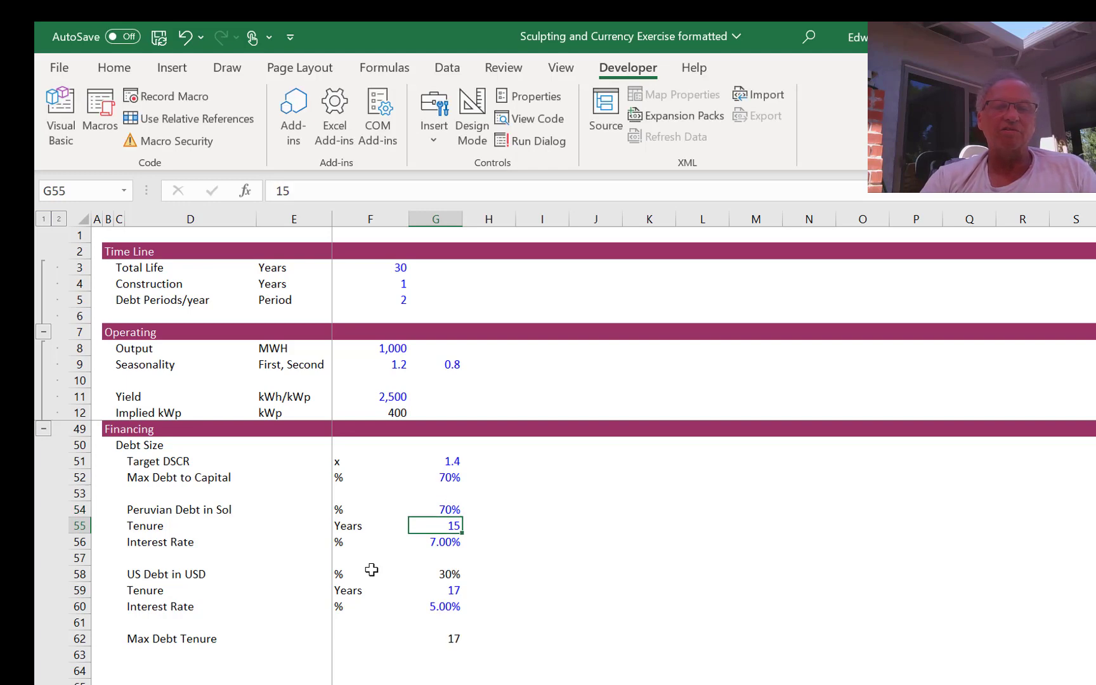
{"action": "left_click", "coordinate": [439, 570]}
Step: Return to the calculation sheet and review the Debt IRR section's debt service, debt issued totals and debt IRR difference in column F
{"action": "key", "text": "ctrl+Page_Down"}
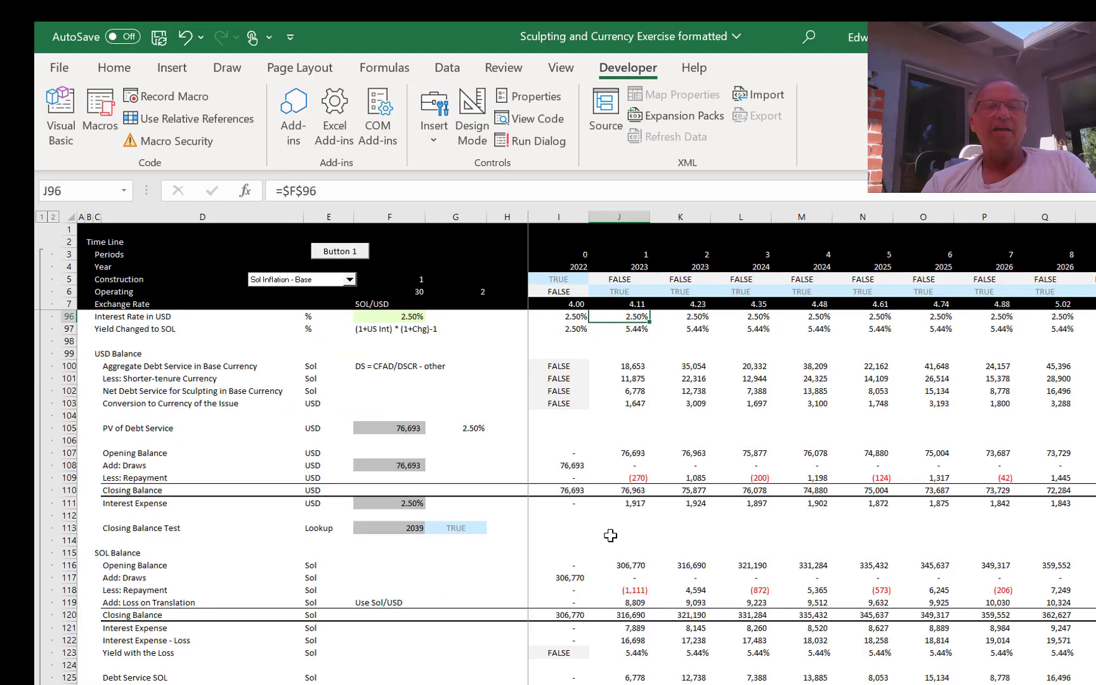
{"action": "left_click", "coordinate": [422, 548]}
{"action": "key", "text": "Page_Down"}
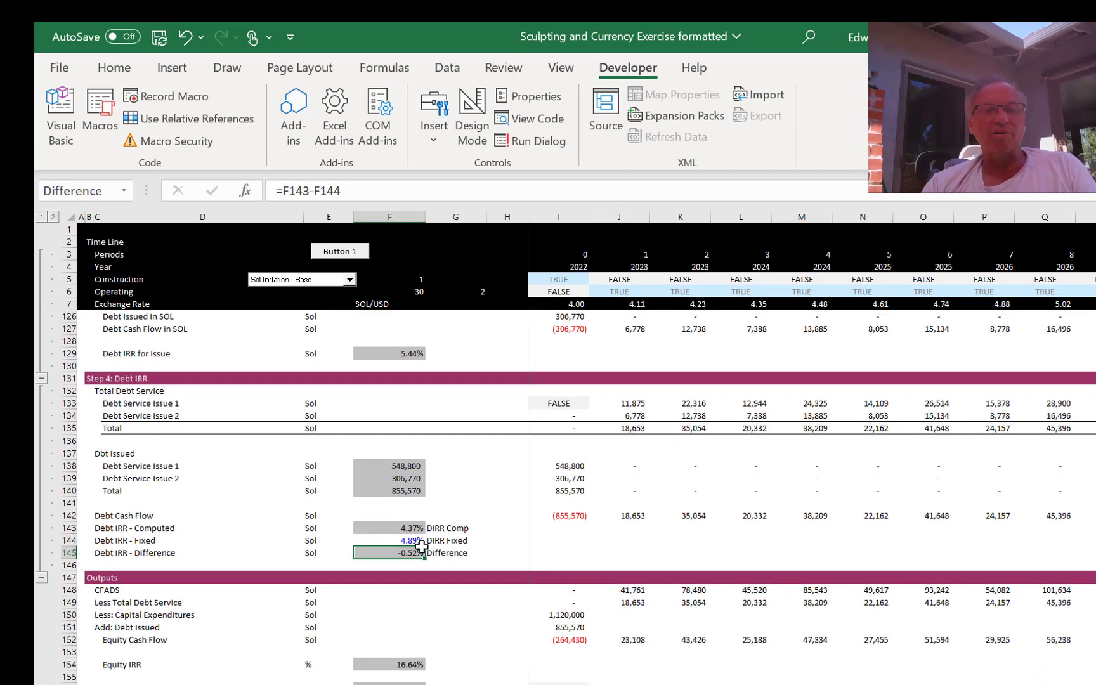
{"action": "key", "text": "Down"}
{"action": "key", "text": "Down"}
{"action": "key", "text": "Down"}
{"action": "key", "text": "Down"}
{"action": "key", "text": "Down"}
{"action": "key", "text": "Down"}
{"action": "key", "text": "Down"}
{"action": "key", "text": "Up"}
{"action": "key", "text": "Up"}
{"action": "key", "text": "Up"}
{"action": "key", "text": "Up"}
{"action": "key", "text": "Up"}
{"action": "key", "text": "Up"}
{"action": "key", "text": "Up"}
{"action": "key", "text": "Up"}
{"action": "key", "text": "Up"}
{"action": "key", "text": "Up"}
{"action": "key", "text": "Up"}
{"action": "key", "text": "Up"}
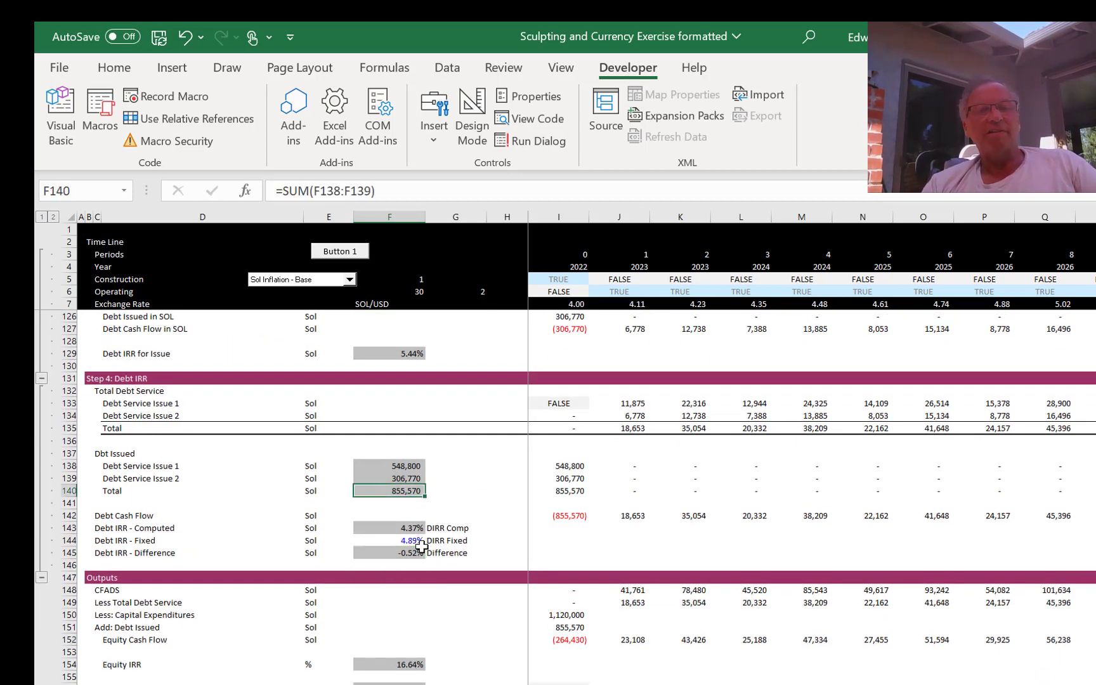
Step: Inspect the computed debt IRR formula in F143 and the cash flow range it uses
{"action": "key", "text": "Down"}
{"action": "key", "text": "Down"}
{"action": "key", "text": "Down"}
{"action": "key", "text": "F2"}
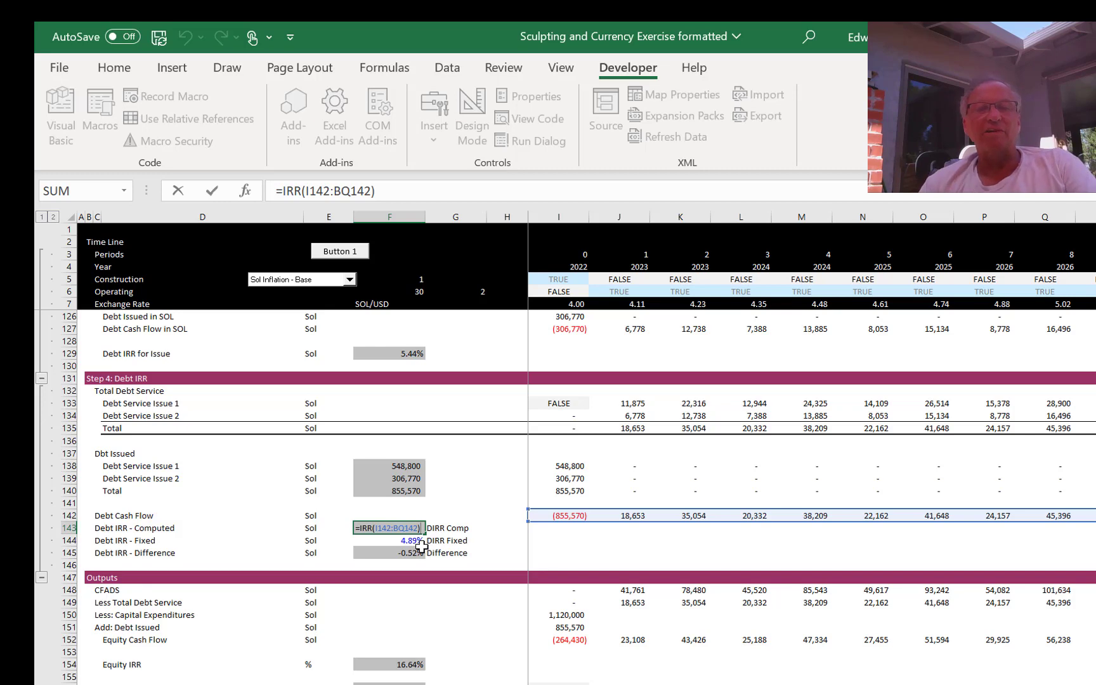
{"action": "key", "text": "Escape"}
Step: Check the period 0 Debt Cash Flow formula in I142
{"action": "key", "text": "Left"}
{"action": "key", "text": "Right"}
{"action": "key", "text": "Right"}
{"action": "key", "text": "Right"}
{"action": "key", "text": "Right"}
{"action": "key", "text": "Up"}
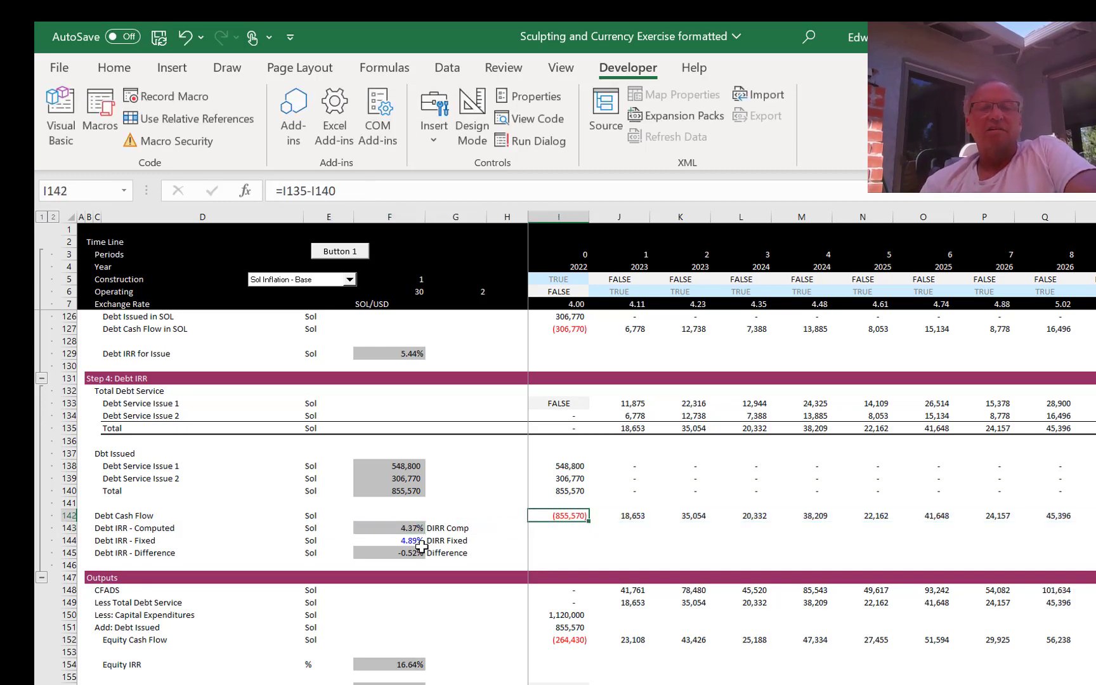
Step: Inspect the period 0 Debt Cash Flow formula in I142 and the total debt issued formula in I140
{"action": "key", "text": "F2"}
{"action": "key", "text": "Escape"}
{"action": "key", "text": "Up"}
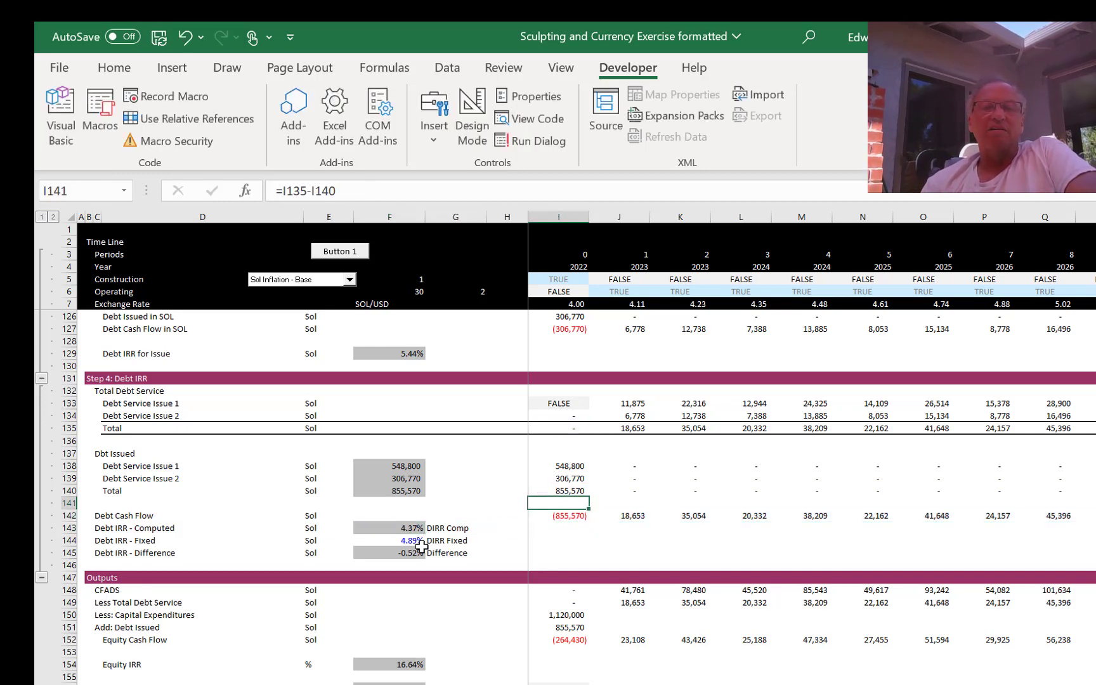
{"action": "key", "text": "Up"}
{"action": "key", "text": "F2"}
{"action": "key", "text": "Escape"}
{"action": "key", "text": "Down"}
{"action": "key", "text": "Down"}
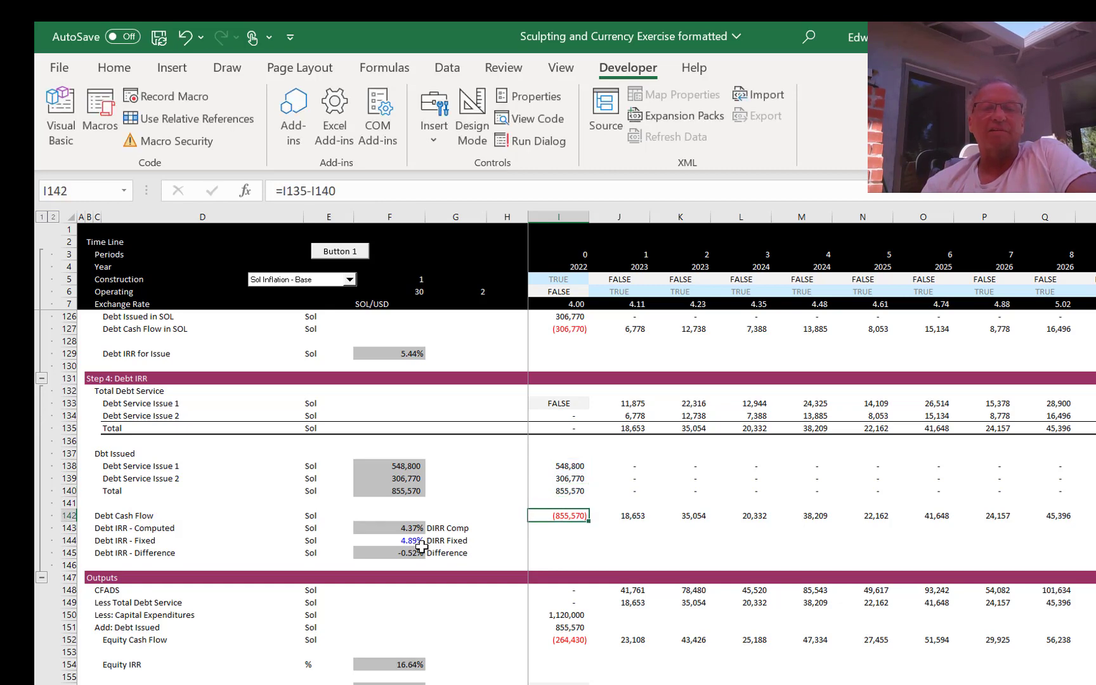
Step: Check the period 0 total debt service formula in I135 and how the Debt Cash Flow in I142 uses it
{"action": "key", "text": "Up"}
{"action": "key", "text": "Up"}
{"action": "key", "text": "Up"}
{"action": "key", "text": "Up"}
{"action": "key", "text": "Up"}
{"action": "key", "text": "Up"}
{"action": "key", "text": "Up"}
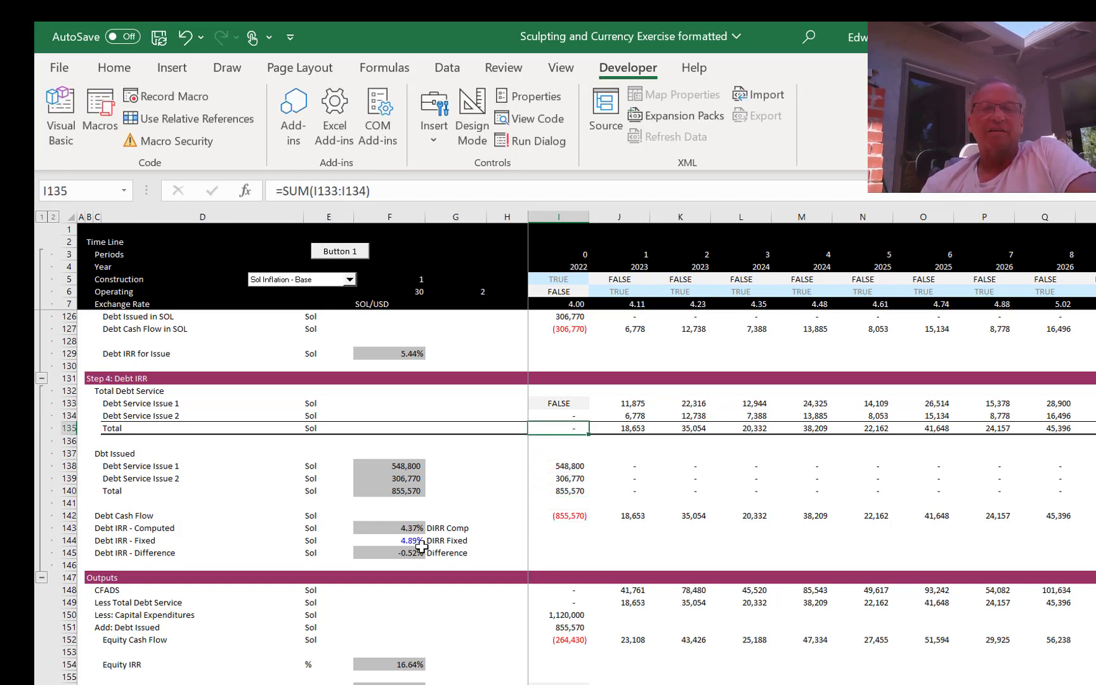
{"action": "key", "text": "Down"}
{"action": "key", "text": "Down"}
{"action": "key", "text": "Down"}
{"action": "key", "text": "Down"}
{"action": "key", "text": "Down"}
{"action": "key", "text": "Down"}
{"action": "key", "text": "Down"}
{"action": "key", "text": "F2"}
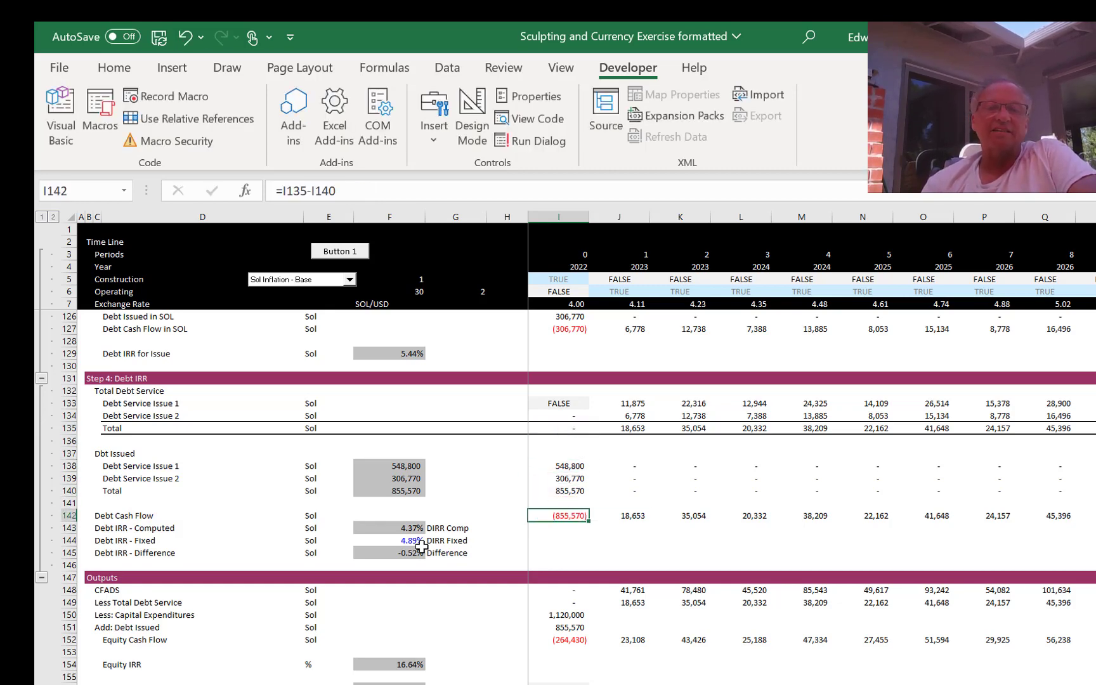
{"action": "key", "text": "Escape"}
Step: Inspect the period 1 Debt Cash Flow in J142, the computed debt IRR formula in F143 and the fixed debt IRR in F144
{"action": "key", "text": "Right"}
{"action": "key", "text": "F2"}
{"action": "key", "text": "Escape"}
{"action": "key", "text": "Left"}
{"action": "key", "text": "Left"}
{"action": "key", "text": "Left"}
{"action": "key", "text": "Left"}
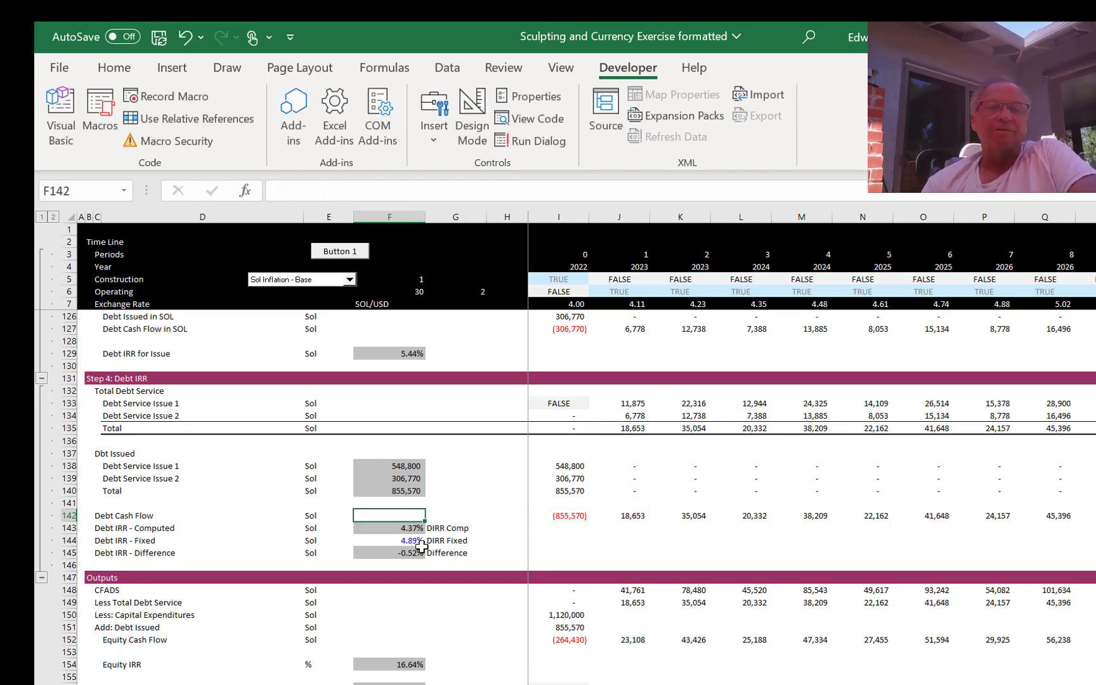
{"action": "key", "text": "Down"}
{"action": "key", "text": "F2"}
{"action": "key", "text": "Escape"}
{"action": "key", "text": "Down"}
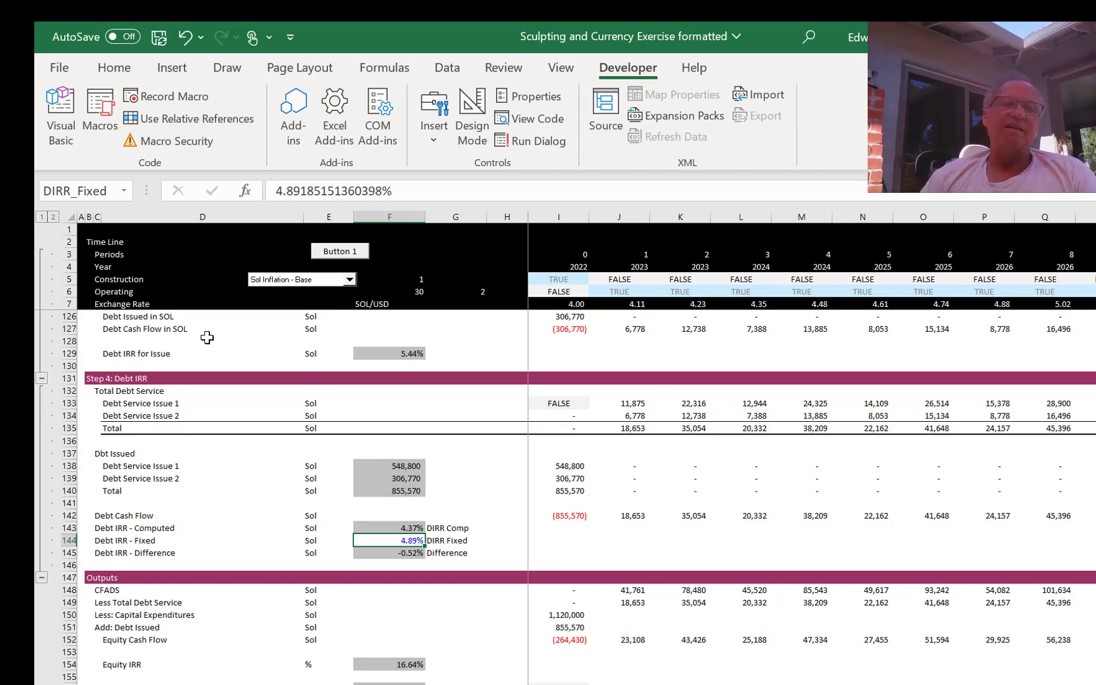
Step: Review the code of the circular macro assigned to Button 1, then return to the calculation sheet
{"action": "left_click", "coordinate": [331, 252], "text": "ctrl"}
{"action": "right_click", "coordinate": [331, 252]}
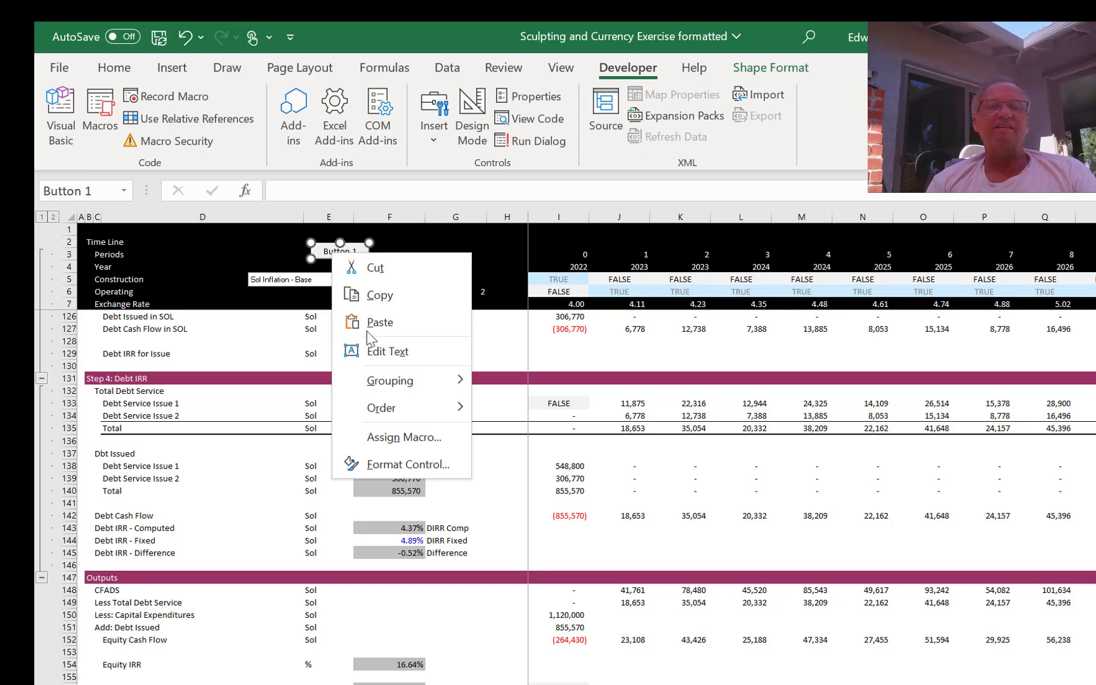
{"action": "left_click", "coordinate": [379, 437]}
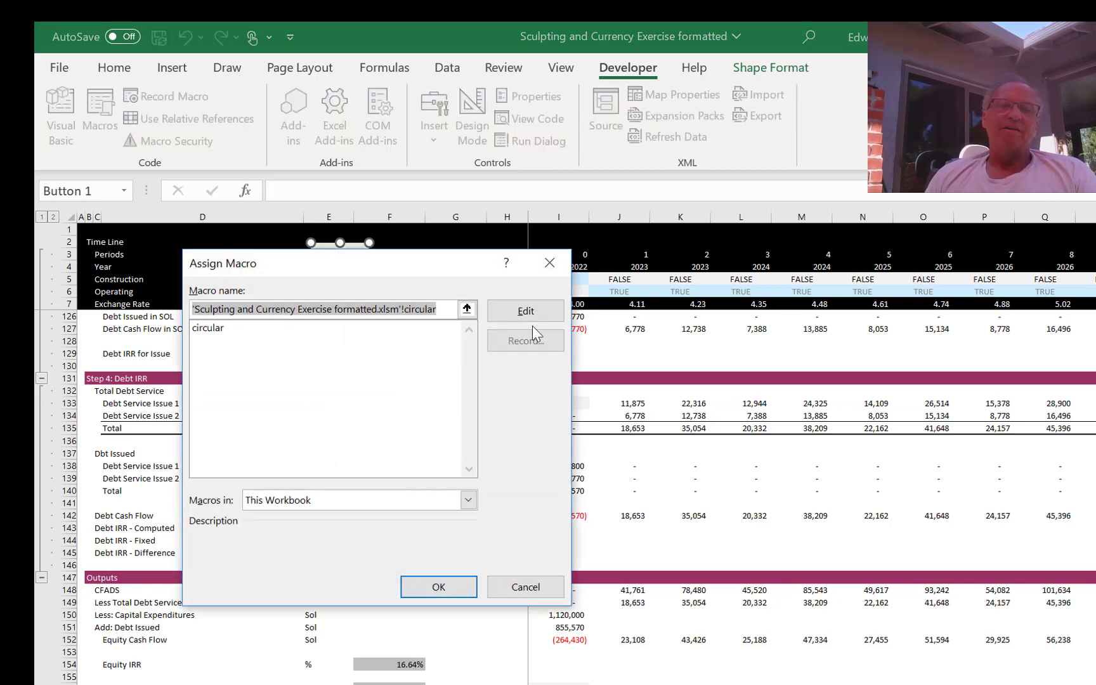
{"action": "left_click", "coordinate": [521, 314]}
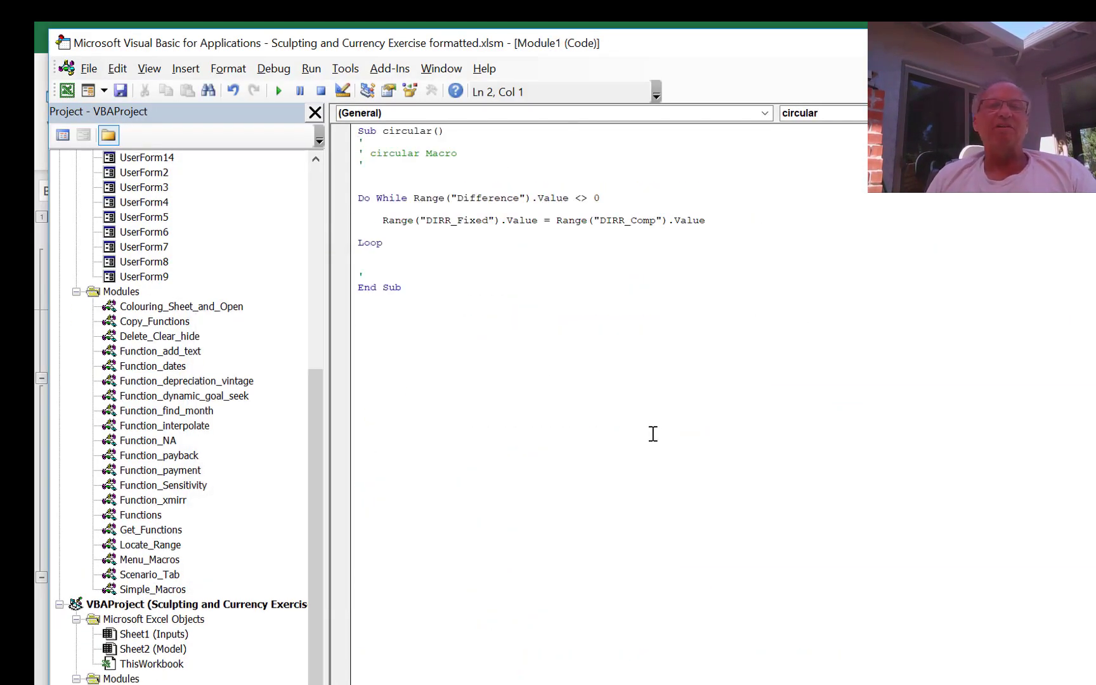
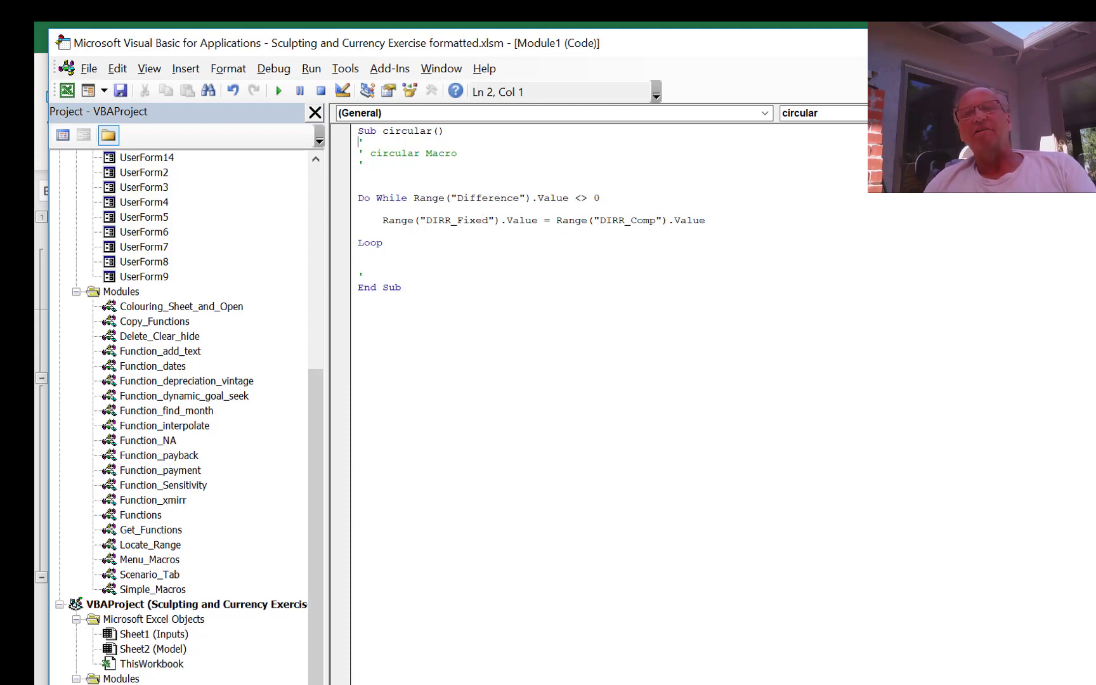
{"action": "key", "text": "alt+F11"}
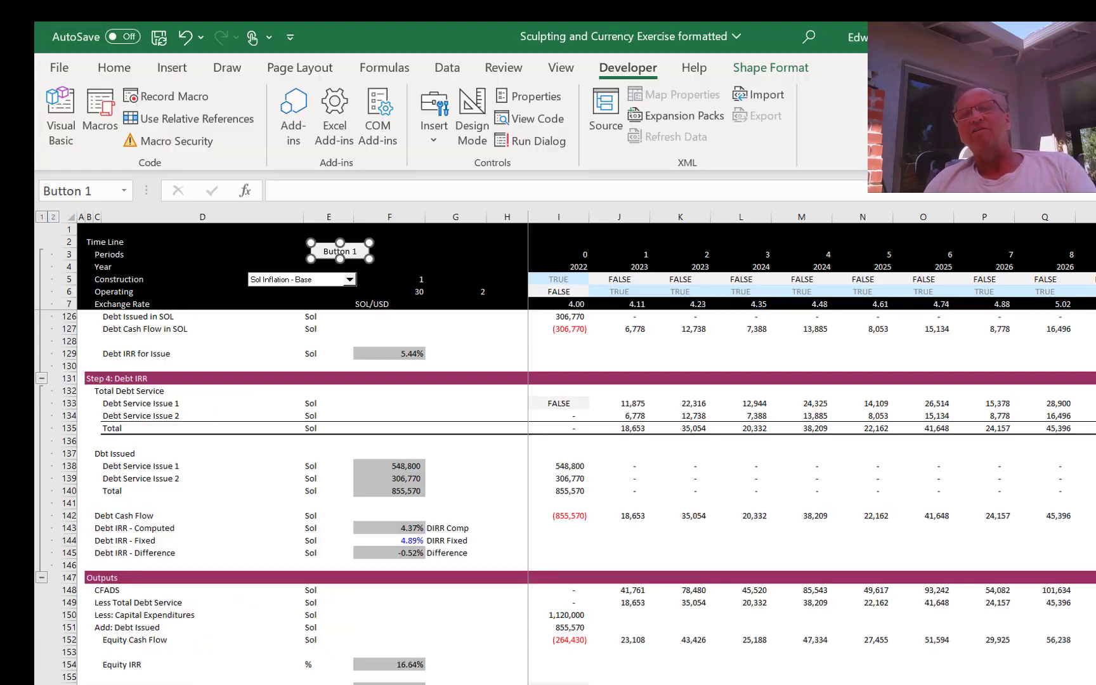
{"action": "left_click", "coordinate": [293, 475]}
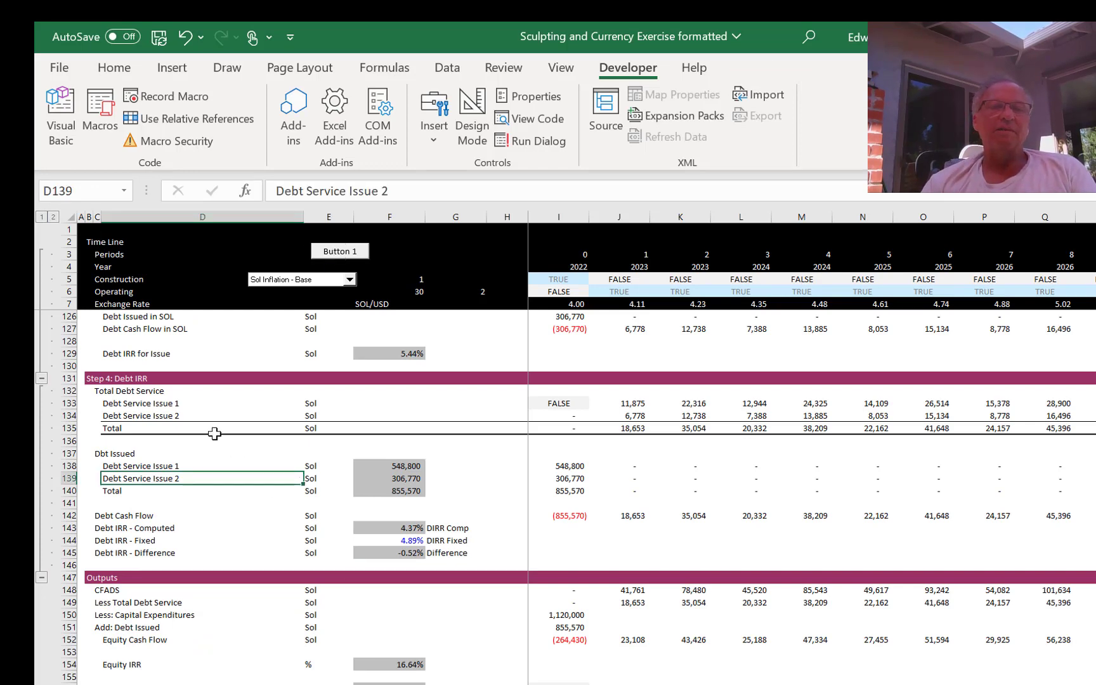
Step: Set the Peruvian Debt in Sol share on the inputs sheet to 50% and run the circular macro from the calculation sheet
{"action": "key", "text": "ctrl+Page_Up"}
{"action": "key", "text": "Up"}
{"action": "key", "text": "Up"}
{"action": "key", "text": "Up"}
{"action": "key", "text": "Up"}
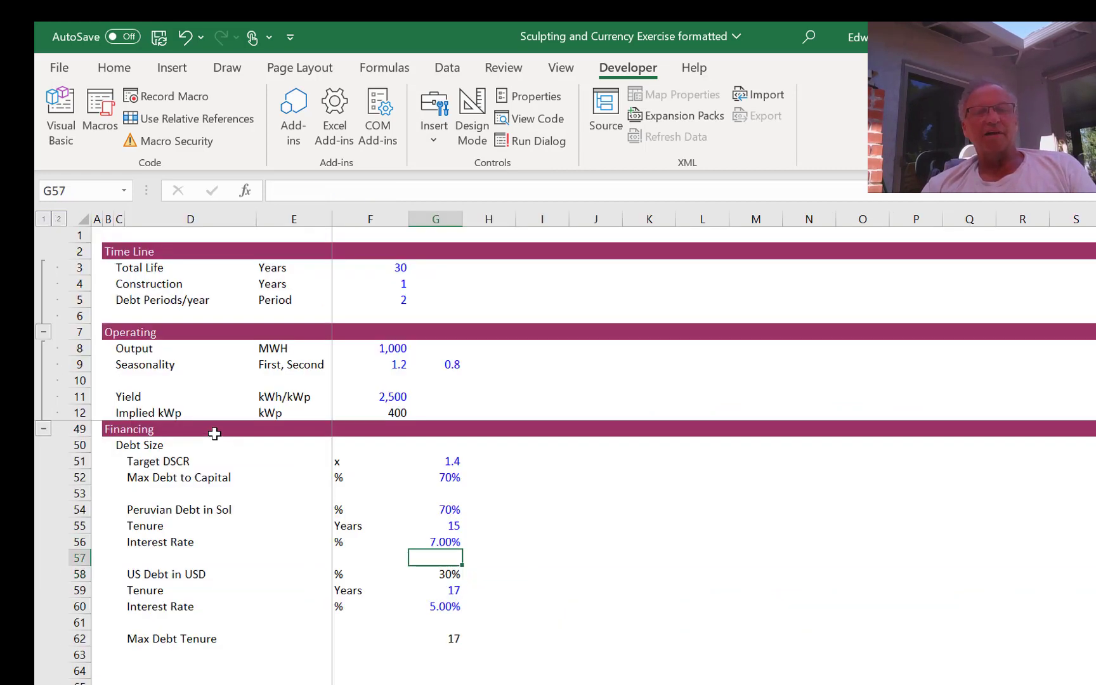
{"action": "type", "text": "50"}
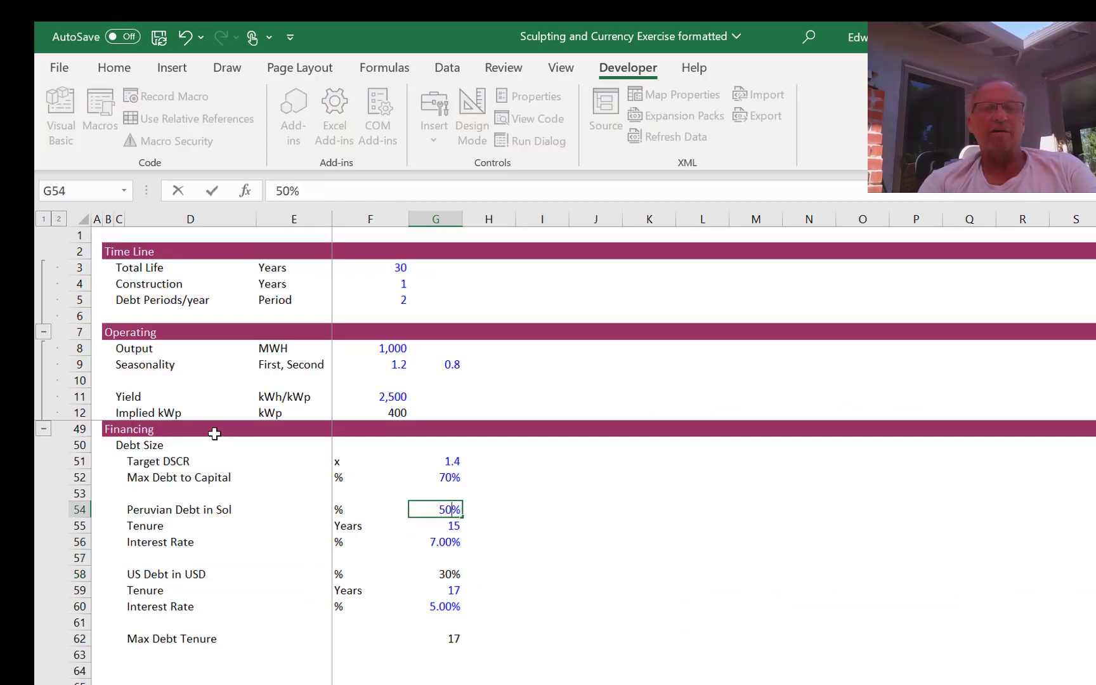
{"action": "key", "text": "Return"}
{"action": "key", "text": "ctrl+Page_Down"}
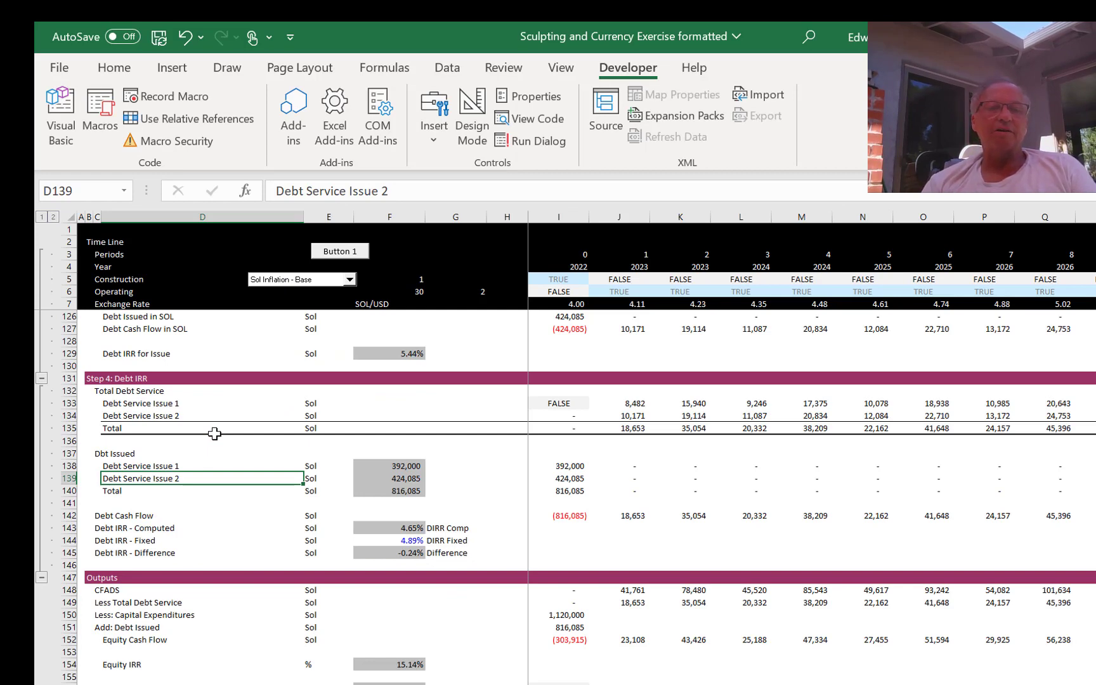
{"action": "left_click", "coordinate": [338, 252]}
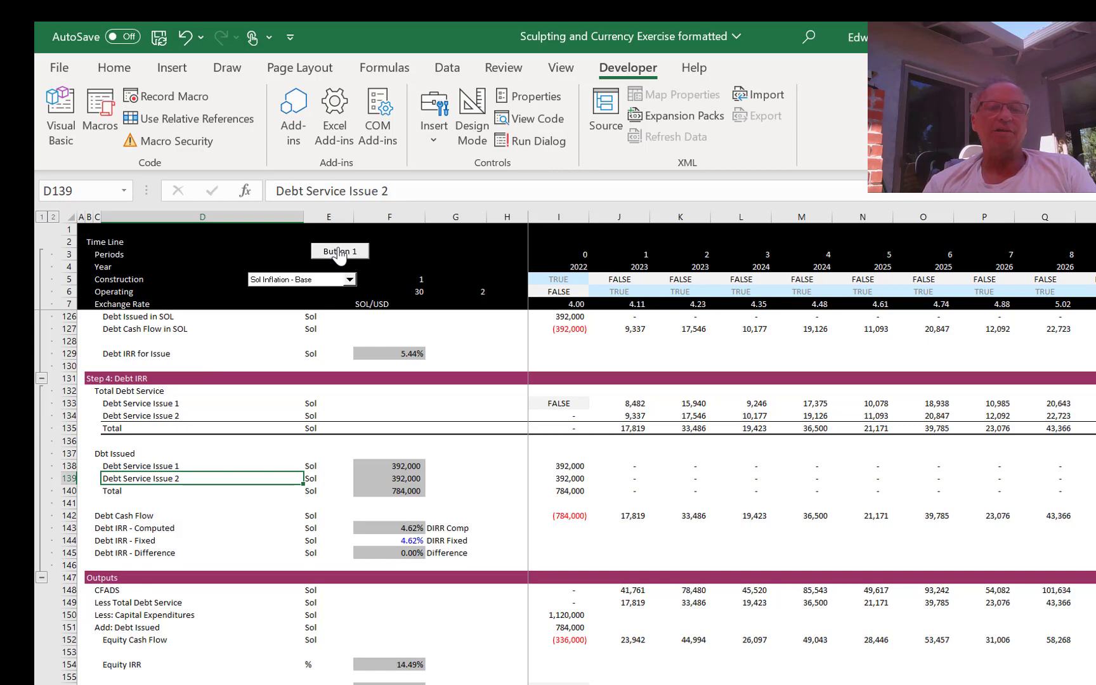
Step: Check the workbook's calculation options without changing the mode
{"action": "left_click", "coordinate": [383, 70]}
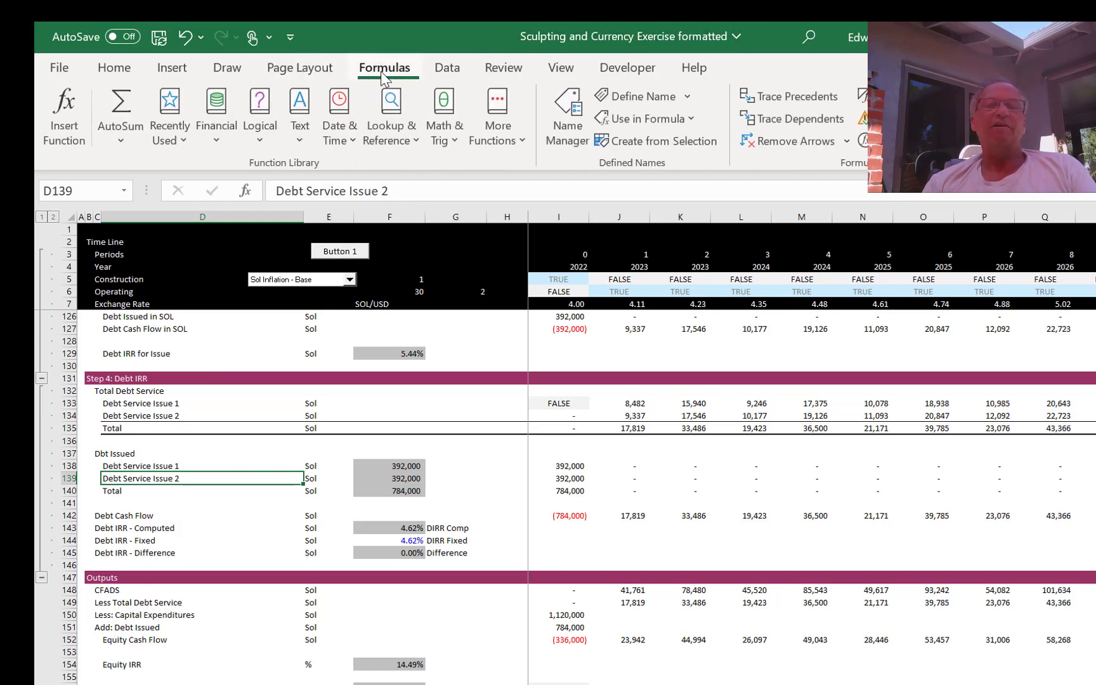
{"action": "left_click", "coordinate": [1037, 126]}
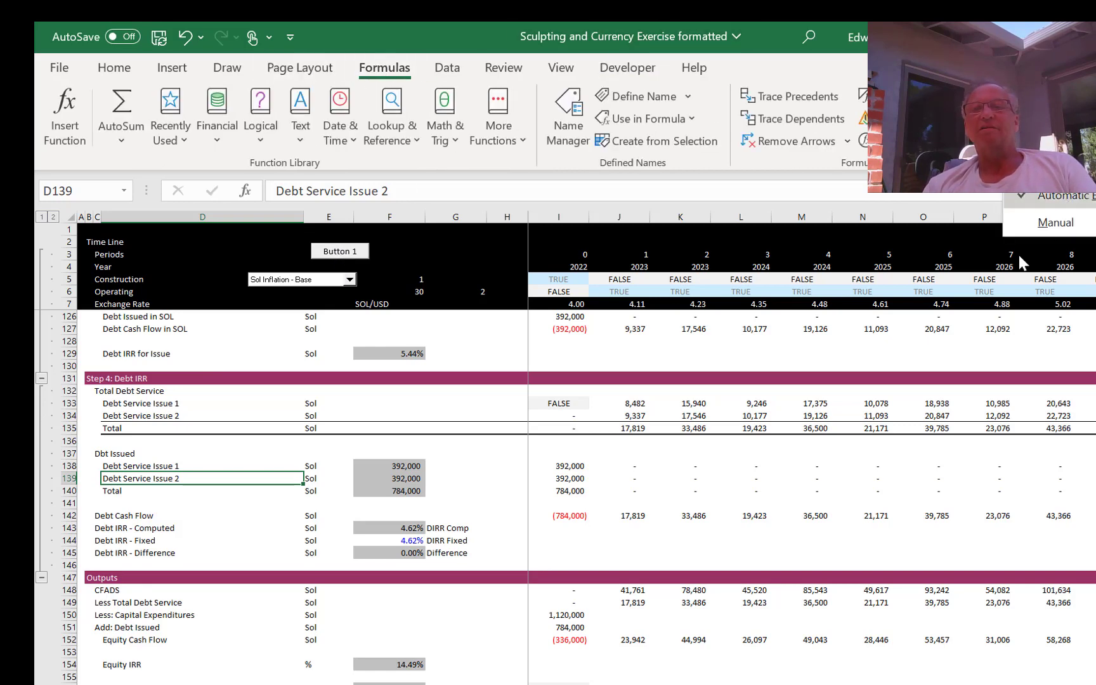
{"action": "left_click", "coordinate": [492, 505]}
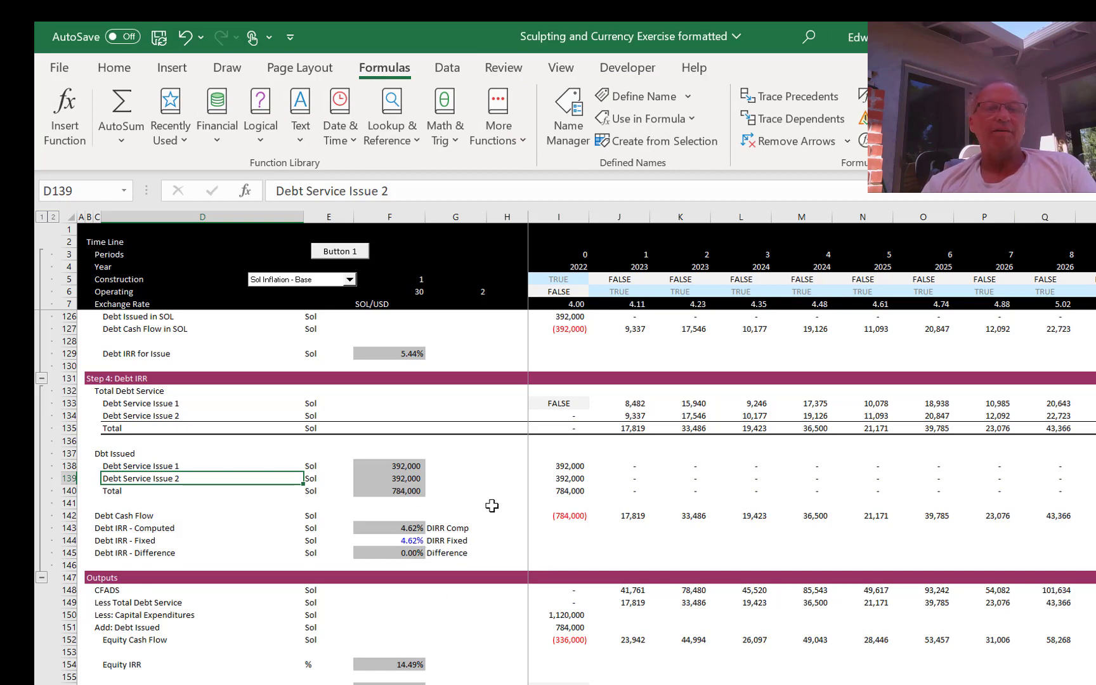
Step: Review the debt issued in F139 and the second issue's SOL Balance, debt service and debt IRR rows above it
{"action": "key", "text": "Left"}
{"action": "key", "text": "Right"}
{"action": "key", "text": "Right"}
{"action": "key", "text": "Right"}
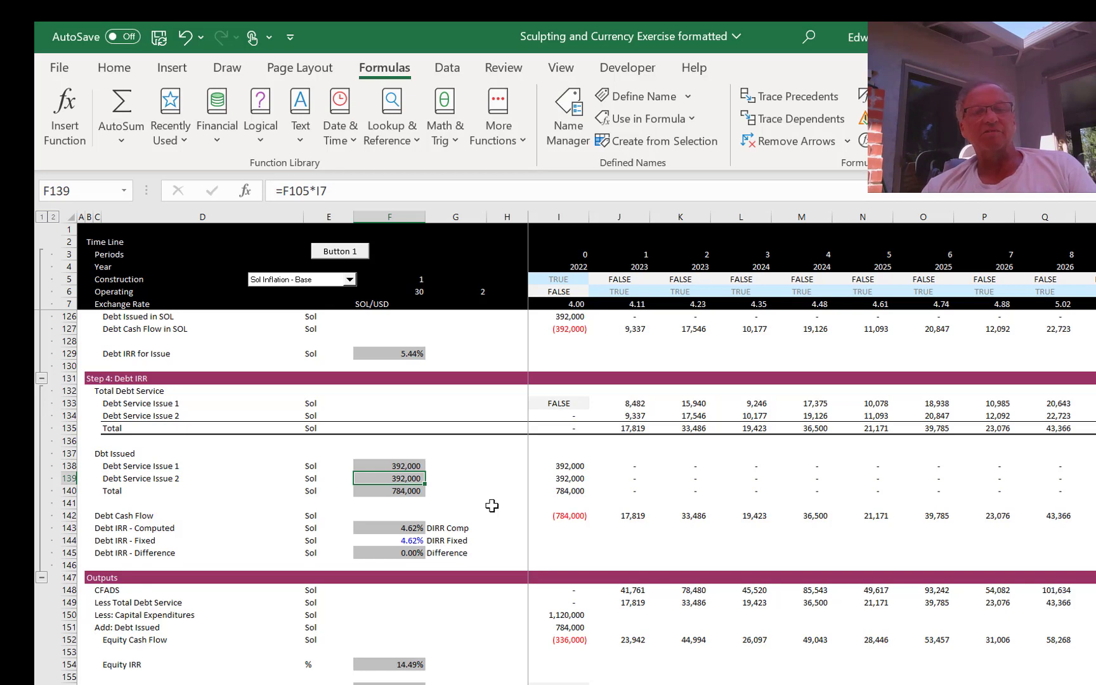
{"action": "key", "text": "Up"}
{"action": "key", "text": "Up"}
{"action": "key", "text": "Up"}
{"action": "key", "text": "Up"}
{"action": "key", "text": "Up"}
{"action": "key", "text": "Up"}
{"action": "key", "text": "Up"}
{"action": "key", "text": "Up"}
{"action": "key", "text": "Up"}
{"action": "key", "text": "Up"}
{"action": "key", "text": "Up"}
{"action": "key", "text": "Up"}
{"action": "key", "text": "Up"}
{"action": "key", "text": "Up"}
{"action": "key", "text": "Up"}
{"action": "key", "text": "Up"}
{"action": "key", "text": "Up"}
{"action": "key", "text": "Up"}
{"action": "key", "text": "Up"}
{"action": "key", "text": "Up"}
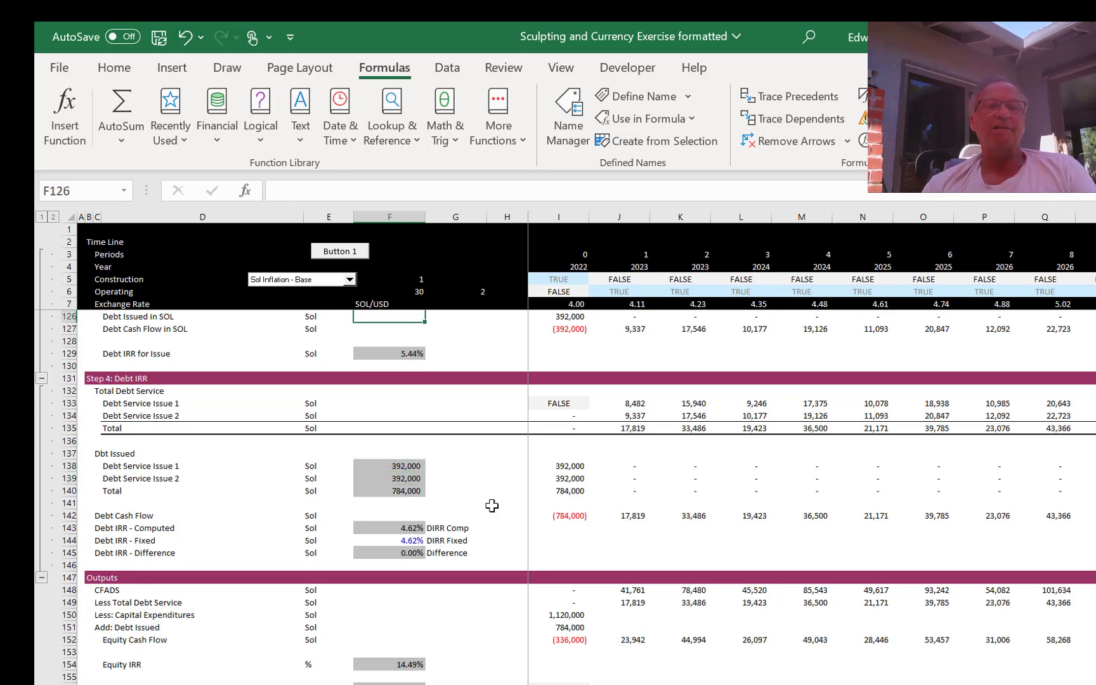
{"action": "key", "text": "Up"}
{"action": "key", "text": "Up"}
{"action": "key", "text": "Up"}
{"action": "key", "text": "Up"}
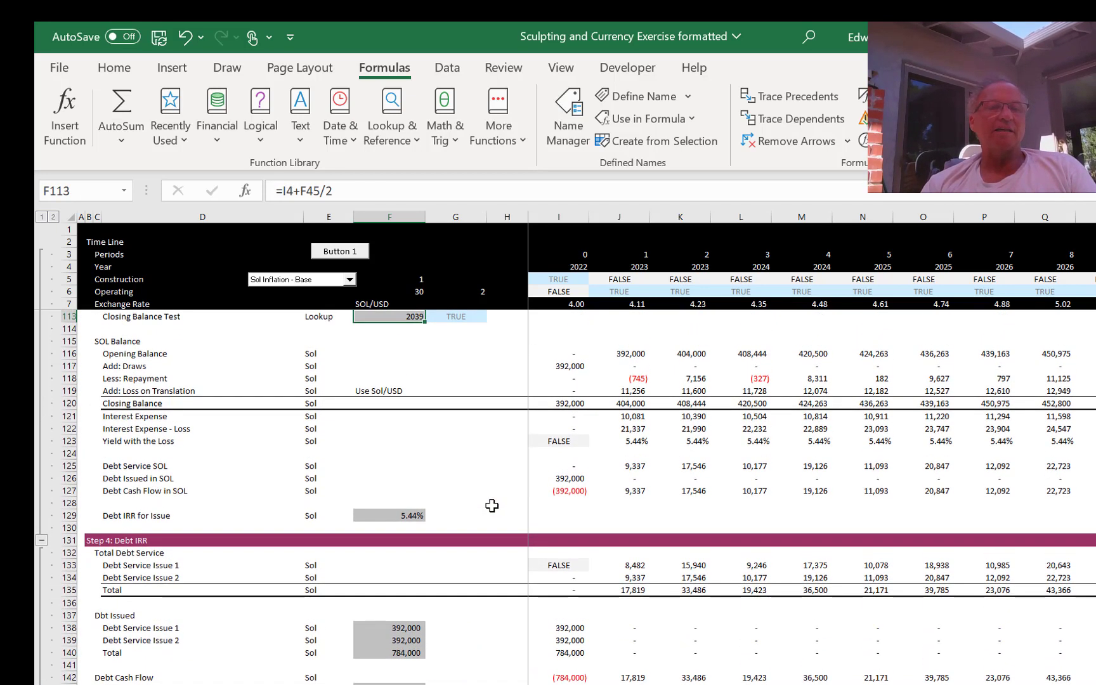
Step: Review the debt IRR section and the SOL and USD Outputs down to the USD DSCR in row 167
{"action": "key", "text": "Down"}
{"action": "key", "text": "Down"}
{"action": "key", "text": "Down"}
{"action": "key", "text": "Down"}
{"action": "key", "text": "Down"}
{"action": "key", "text": "Down"}
{"action": "key", "text": "Down"}
{"action": "key", "text": "Down"}
{"action": "key", "text": "Down"}
{"action": "key", "text": "Down"}
{"action": "key", "text": "Down"}
{"action": "key", "text": "Down"}
{"action": "key", "text": "Down"}
{"action": "key", "text": "Down"}
{"action": "key", "text": "Down"}
{"action": "key", "text": "Down"}
{"action": "key", "text": "Down"}
{"action": "key", "text": "Down"}
{"action": "key", "text": "Down"}
{"action": "key", "text": "Down"}
{"action": "key", "text": "Down"}
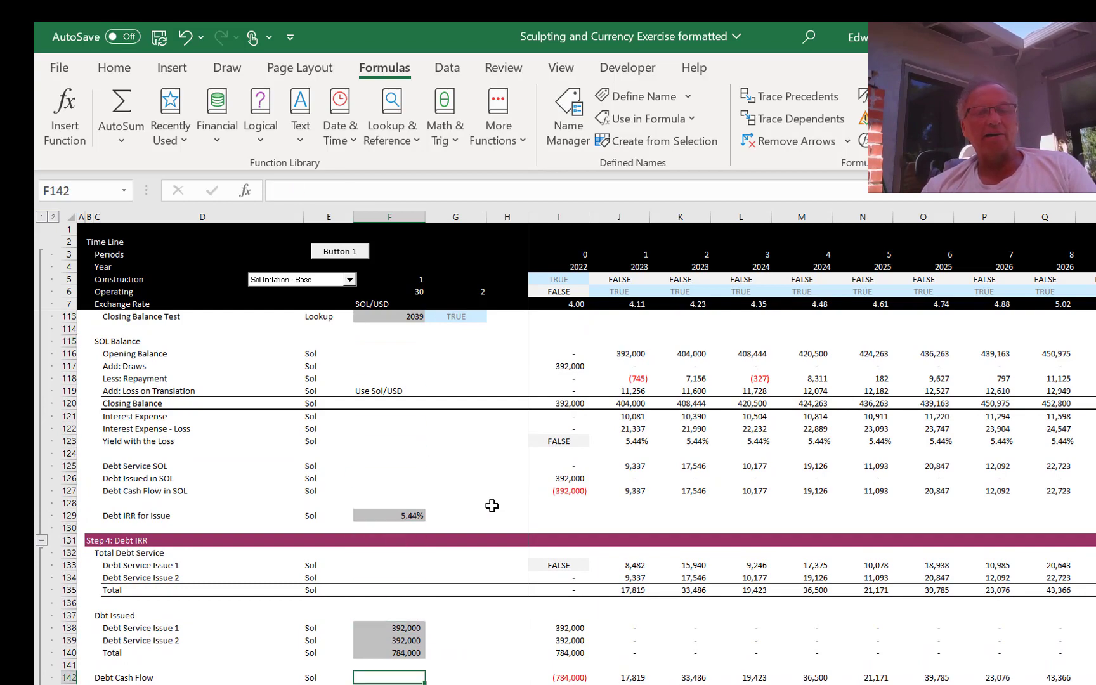
{"action": "key", "text": "Down"}
{"action": "key", "text": "Down"}
{"action": "key", "text": "Down"}
{"action": "key", "text": "Down"}
{"action": "key", "text": "Down"}
{"action": "key", "text": "Down"}
{"action": "key", "text": "Down"}
{"action": "key", "text": "Down"}
{"action": "key", "text": "Down"}
{"action": "key", "text": "Down"}
{"action": "key", "text": "Down"}
{"action": "key", "text": "Down"}
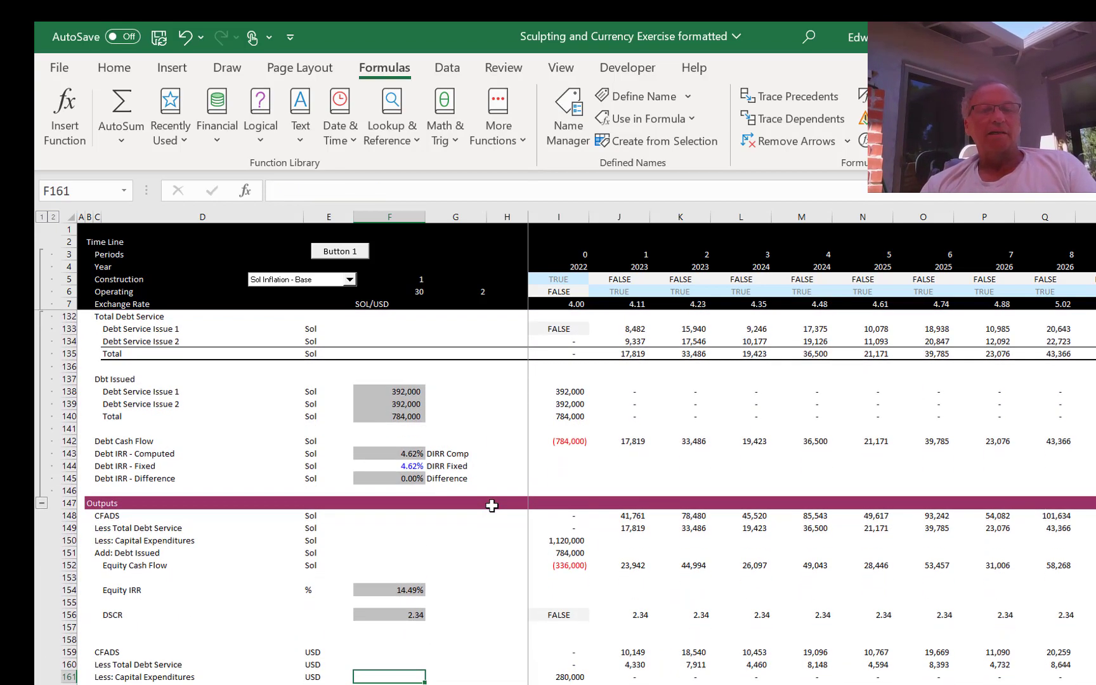
{"action": "key", "text": "Down"}
{"action": "key", "text": "Down"}
{"action": "key", "text": "Down"}
{"action": "key", "text": "Down"}
{"action": "key", "text": "Down"}
{"action": "key", "text": "Down"}
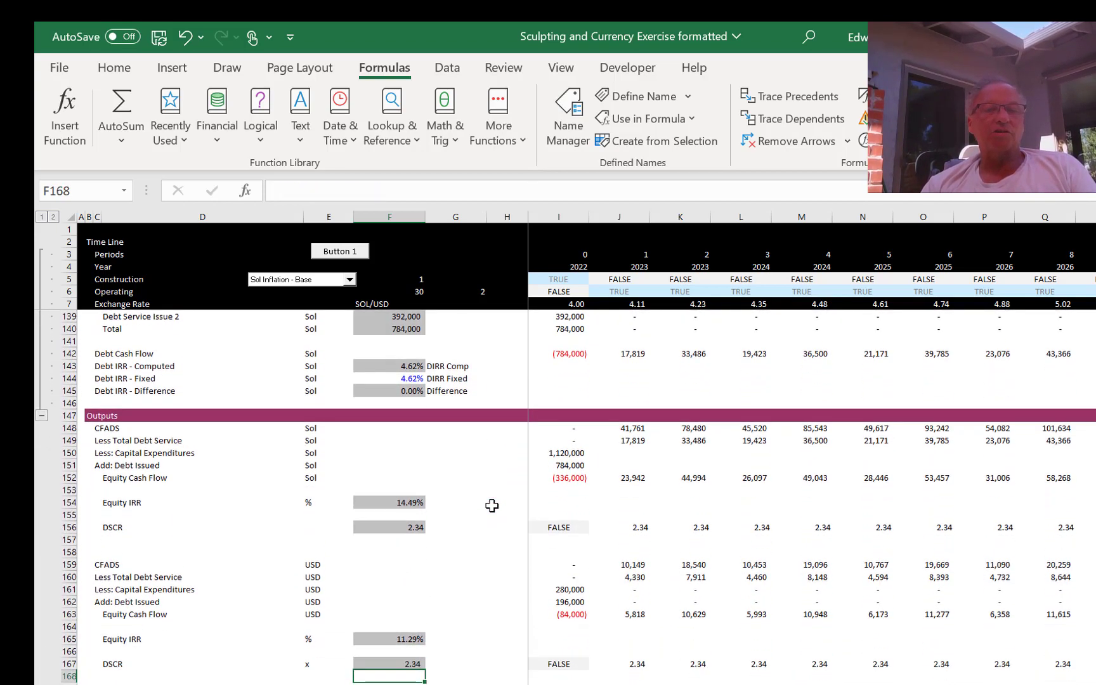
Step: Compare the equity IRR and DSCR between the SOL and USD outputs and inspect the USD Equity IRR formula in F165
{"action": "key", "text": "Up"}
{"action": "key", "text": "Up"}
{"action": "key", "text": "Up"}
{"action": "key", "text": "Up"}
{"action": "key", "text": "Up"}
{"action": "key", "text": "Up"}
{"action": "key", "text": "Up"}
{"action": "key", "text": "Up"}
{"action": "key", "text": "Up"}
{"action": "key", "text": "Up"}
{"action": "key", "text": "Up"}
{"action": "key", "text": "Up"}
{"action": "key", "text": "Up"}
{"action": "key", "text": "Up"}
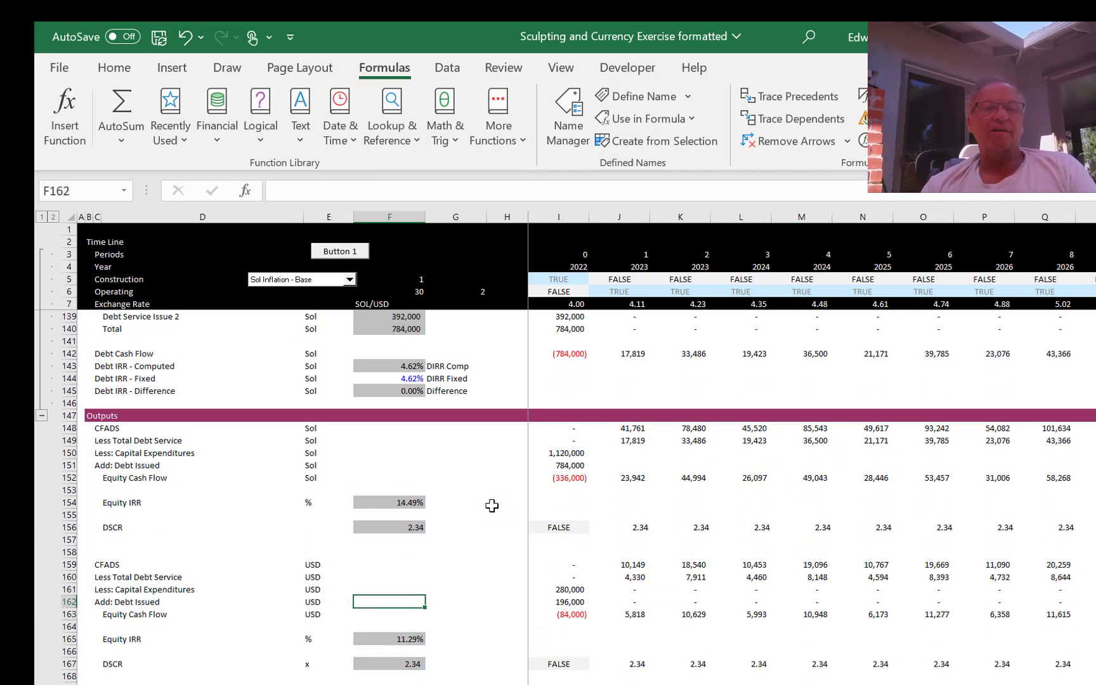
{"action": "key", "text": "Down"}
{"action": "key", "text": "Down"}
{"action": "key", "text": "Down"}
{"action": "key", "text": "Down"}
{"action": "key", "text": "Down"}
{"action": "key", "text": "Down"}
{"action": "key", "text": "Down"}
{"action": "key", "text": "Down"}
{"action": "key", "text": "Down"}
{"action": "key", "text": "Down"}
{"action": "key", "text": "Down"}
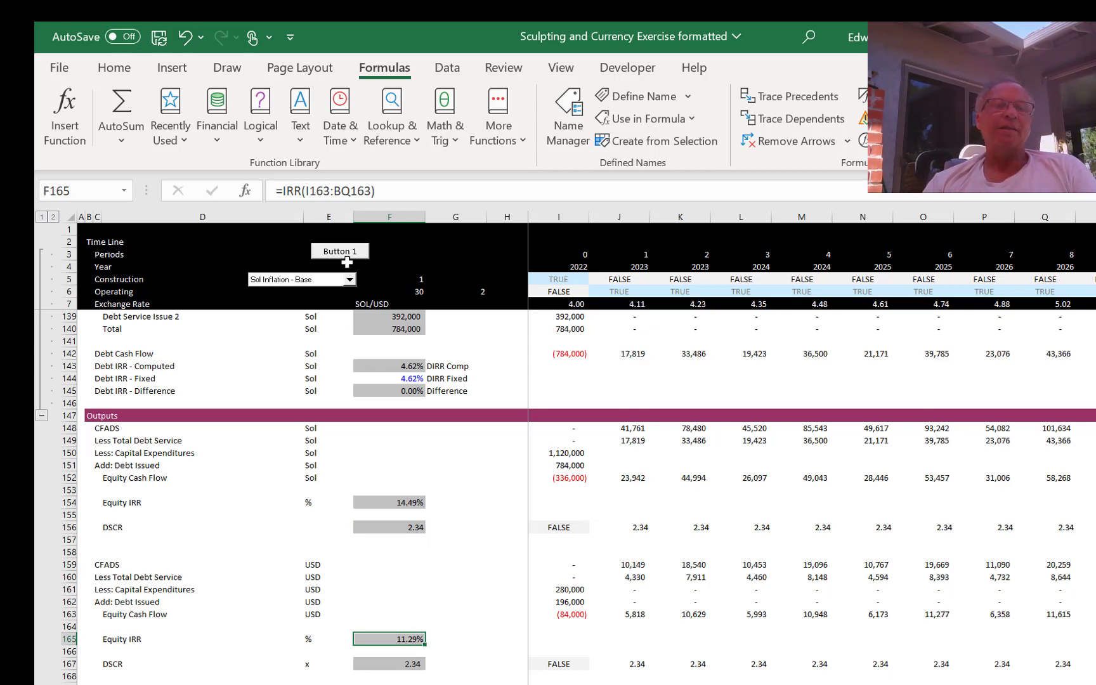
Step: Switch the scenario to Sol Inflation - High, run the circular macro and check the USD Equity IRR in F165
{"action": "left_click", "coordinate": [336, 279]}
{"action": "key", "text": "Down"}
{"action": "key", "text": "Down"}
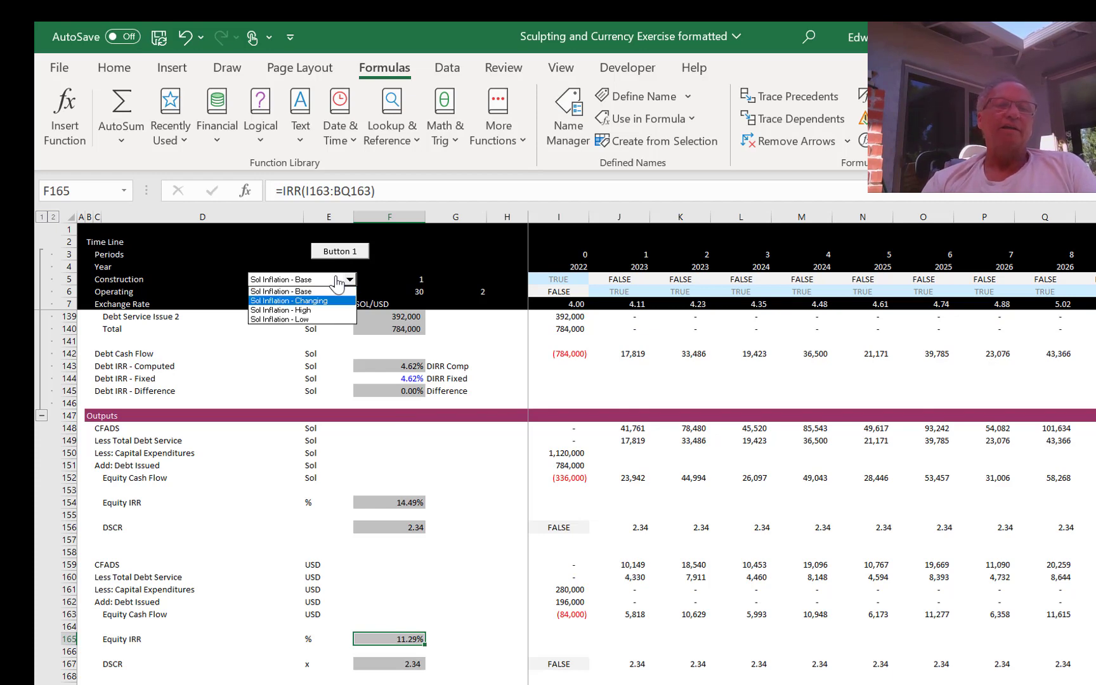
{"action": "key", "text": "Return"}
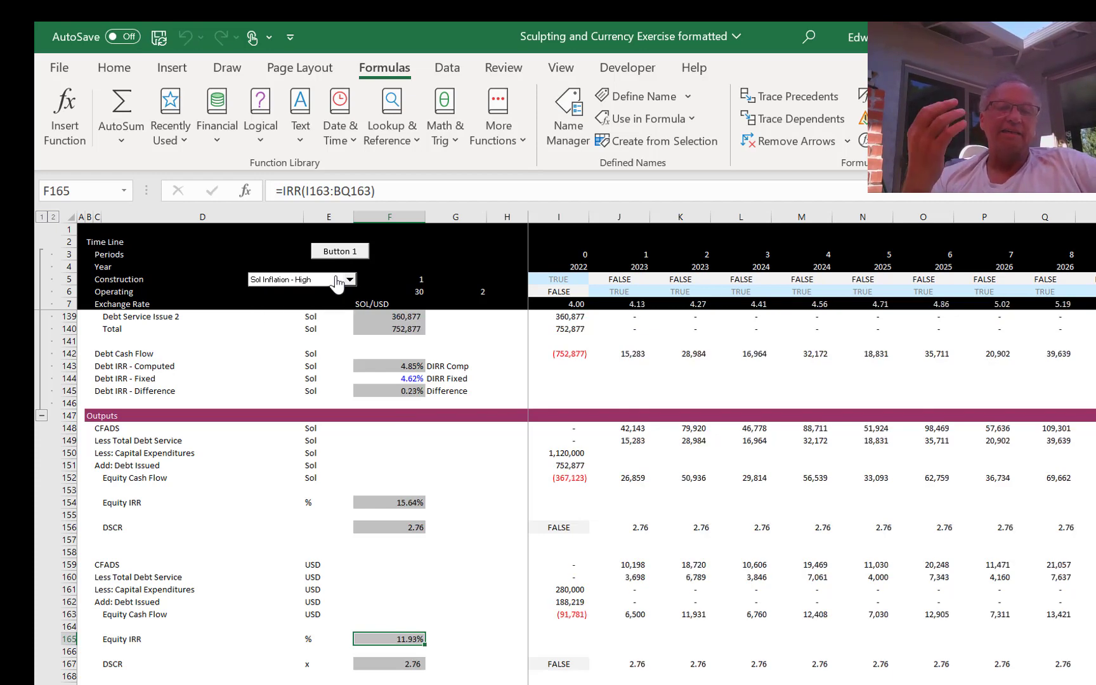
{"action": "left_click", "coordinate": [408, 441]}
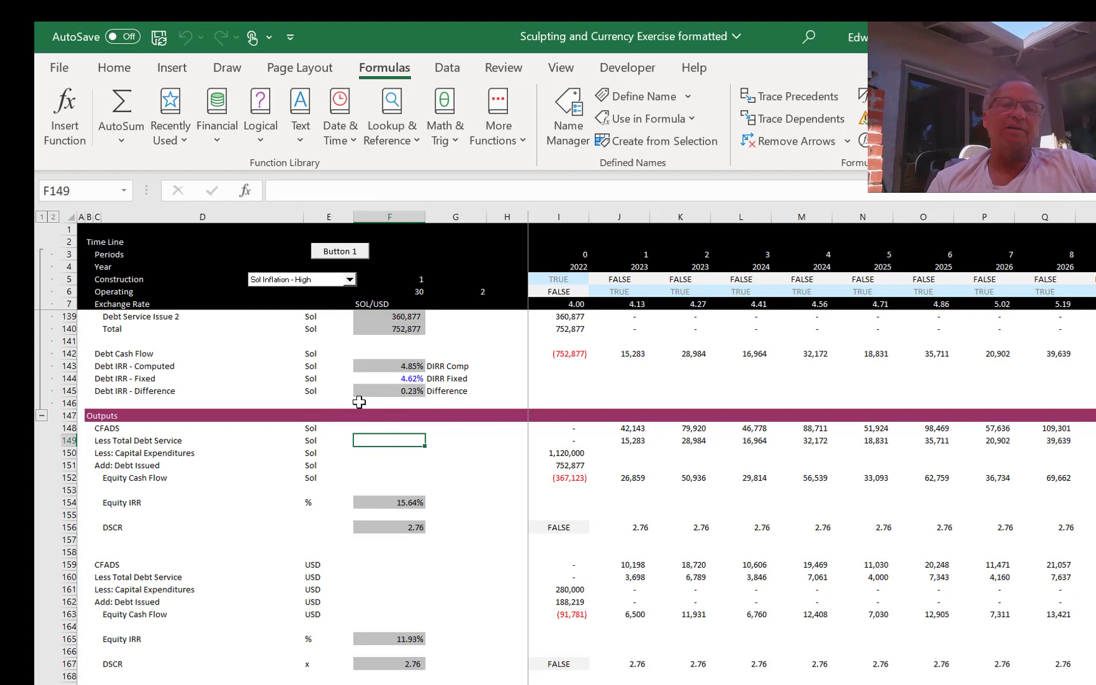
{"action": "left_click", "coordinate": [351, 255]}
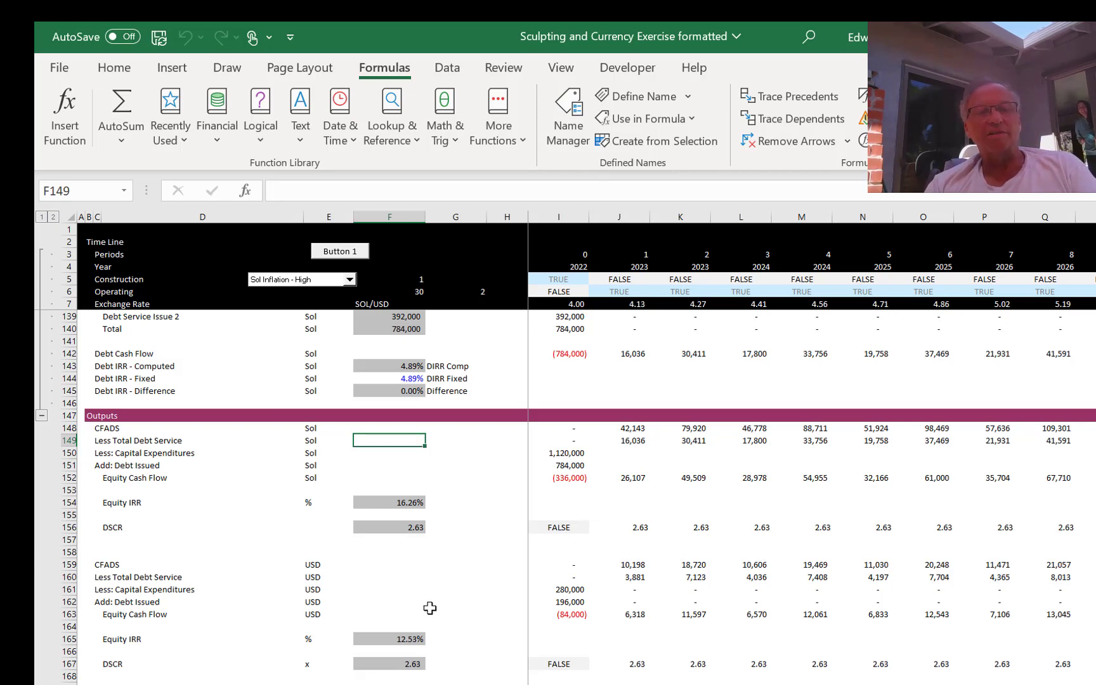
{"action": "left_click", "coordinate": [369, 640]}
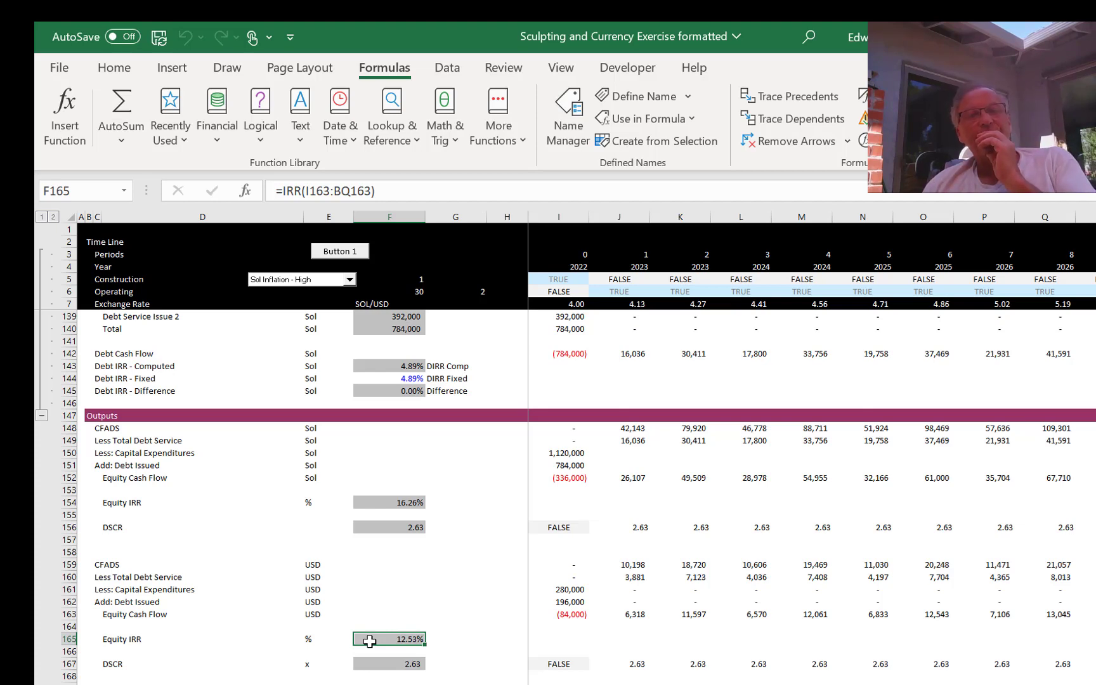
Step: Set the scenario to Sol Inflation - Base and run the circular macro
{"action": "left_click", "coordinate": [304, 282]}
{"action": "left_click", "coordinate": [303, 291]}
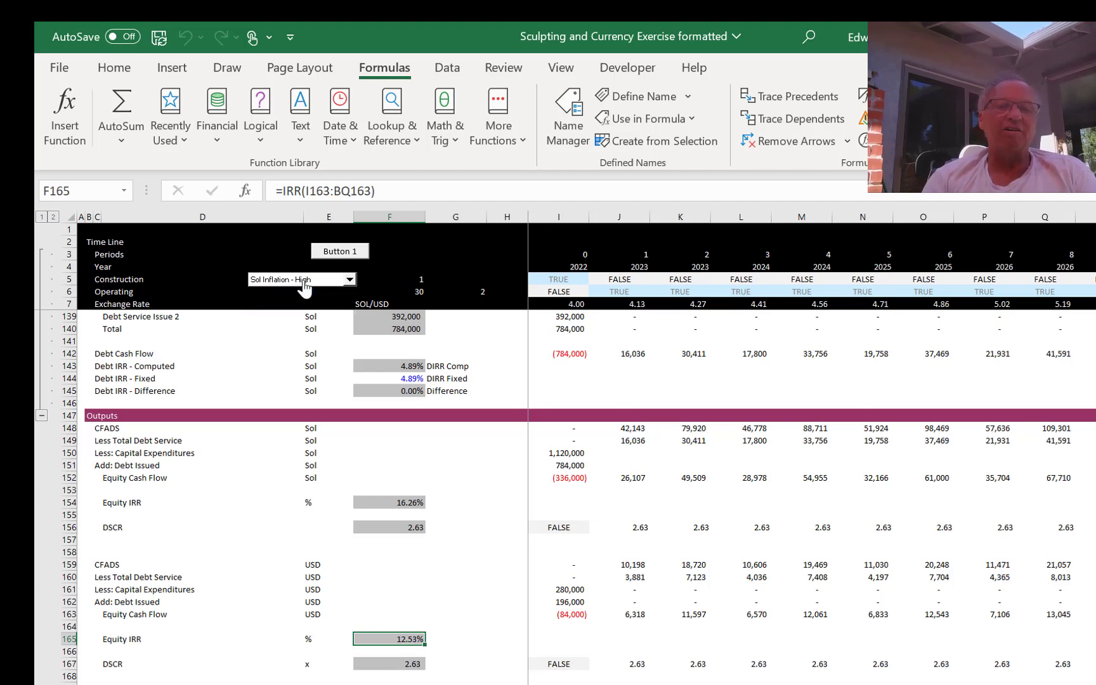
{"action": "left_click", "coordinate": [423, 540]}
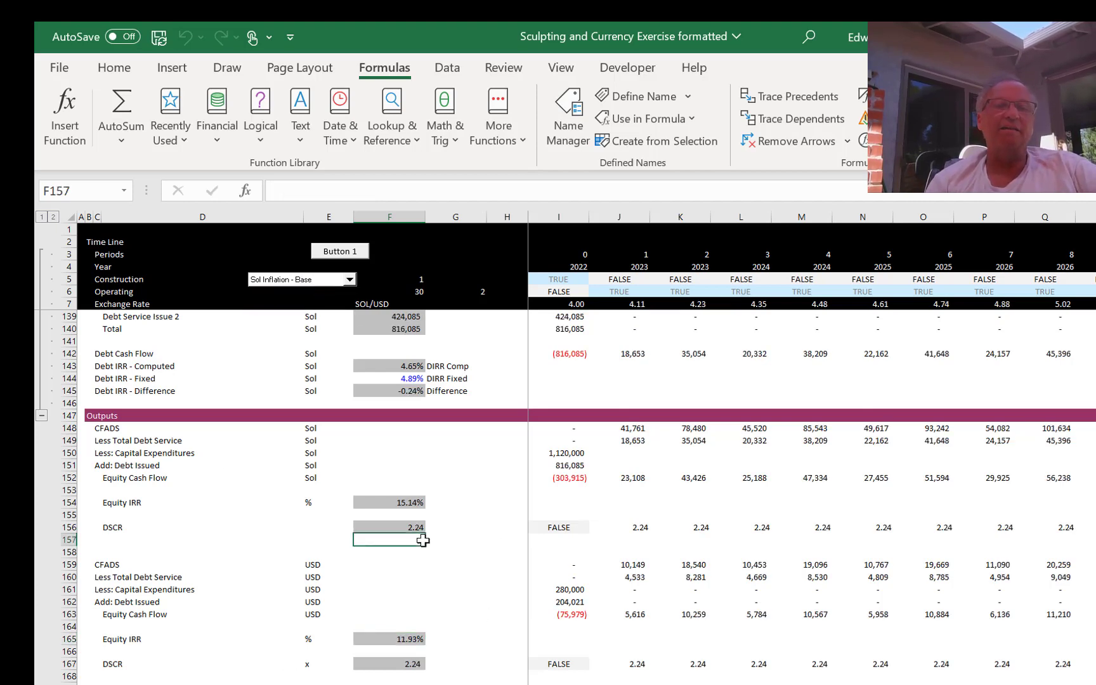
{"action": "left_click", "coordinate": [342, 253]}
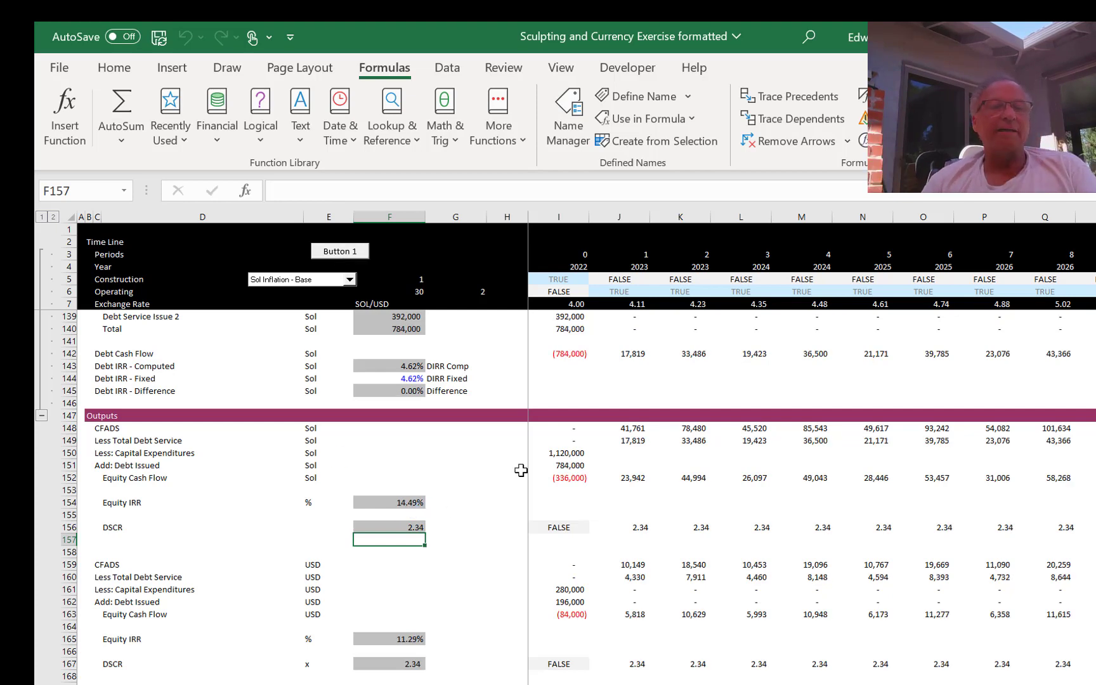
Step: Review the SOL equity IRR and DSCR rows, continuing down to the USD Equity IRR in F165
{"action": "key", "text": "Up"}
{"action": "key", "text": "Up"}
{"action": "key", "text": "Up"}
{"action": "key", "text": "Down"}
{"action": "key", "text": "Down"}
{"action": "key", "text": "Down"}
{"action": "key", "text": "Down"}
{"action": "key", "text": "Down"}
{"action": "key", "text": "Down"}
{"action": "key", "text": "Down"}
{"action": "key", "text": "Down"}
{"action": "key", "text": "Down"}
{"action": "key", "text": "Down"}
{"action": "key", "text": "Down"}
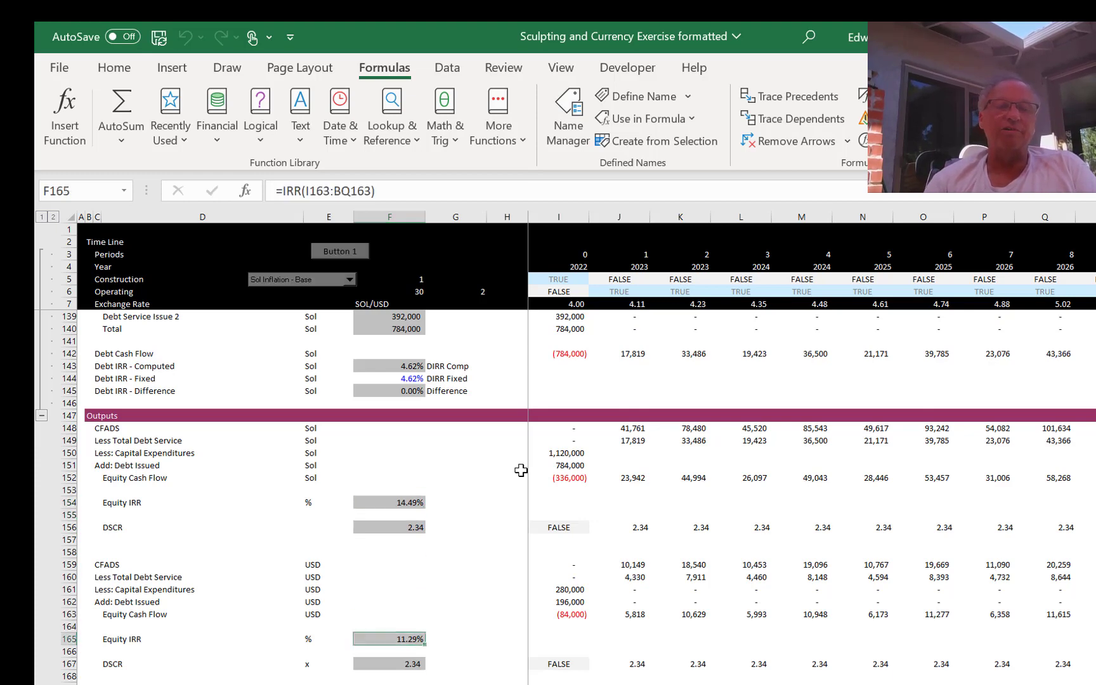
Step: Set Peruvian Debt in Sol to 80% in G54 of the Inputs sheet and run the circular macro from the model sheet
{"action": "key", "text": "ctrl+Page_Up"}
{"action": "key", "text": "Left"}
{"action": "key", "text": "Right"}
{"action": "key", "text": "Down"}
{"action": "key", "text": "Down"}
{"action": "key", "text": "Down"}
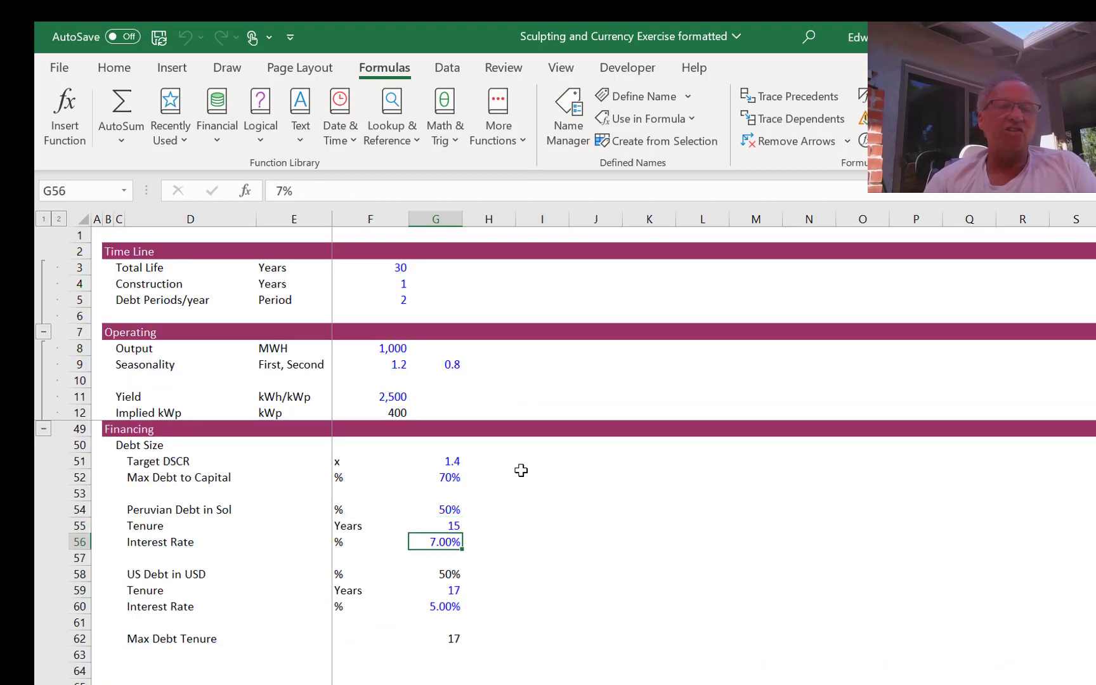
{"action": "key", "text": "Up"}
{"action": "key", "text": "Up"}
{"action": "key", "text": "Up"}
{"action": "key", "text": "Up"}
{"action": "key", "text": "Up"}
{"action": "key", "text": "Up"}
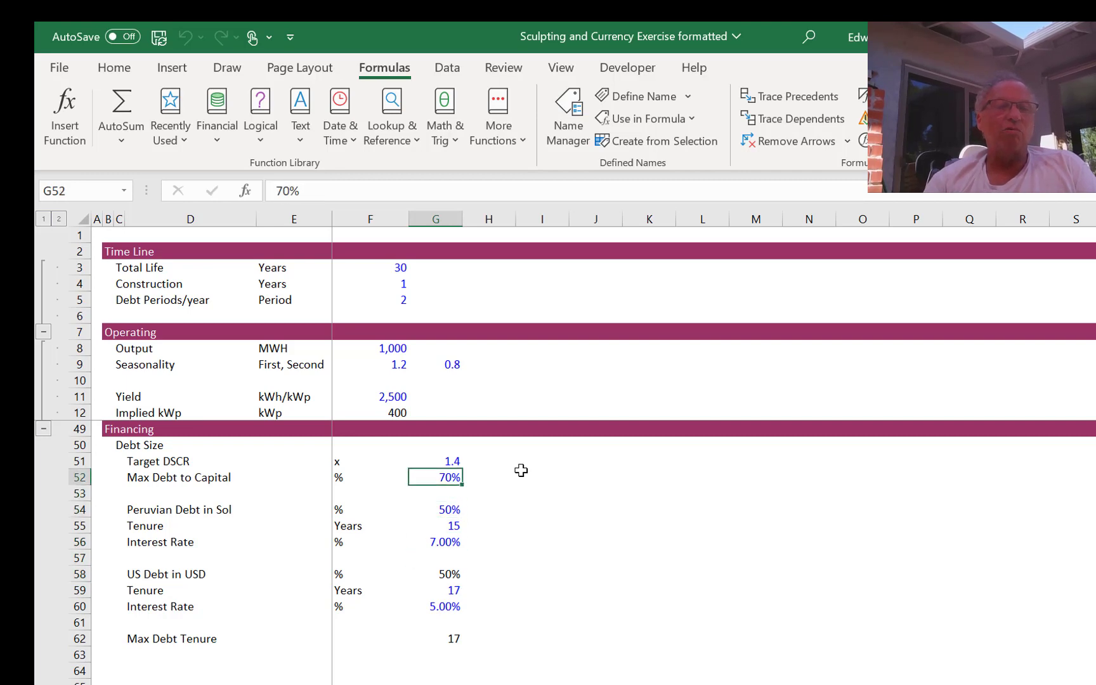
{"action": "key", "text": "Down"}
{"action": "key", "text": "Down"}
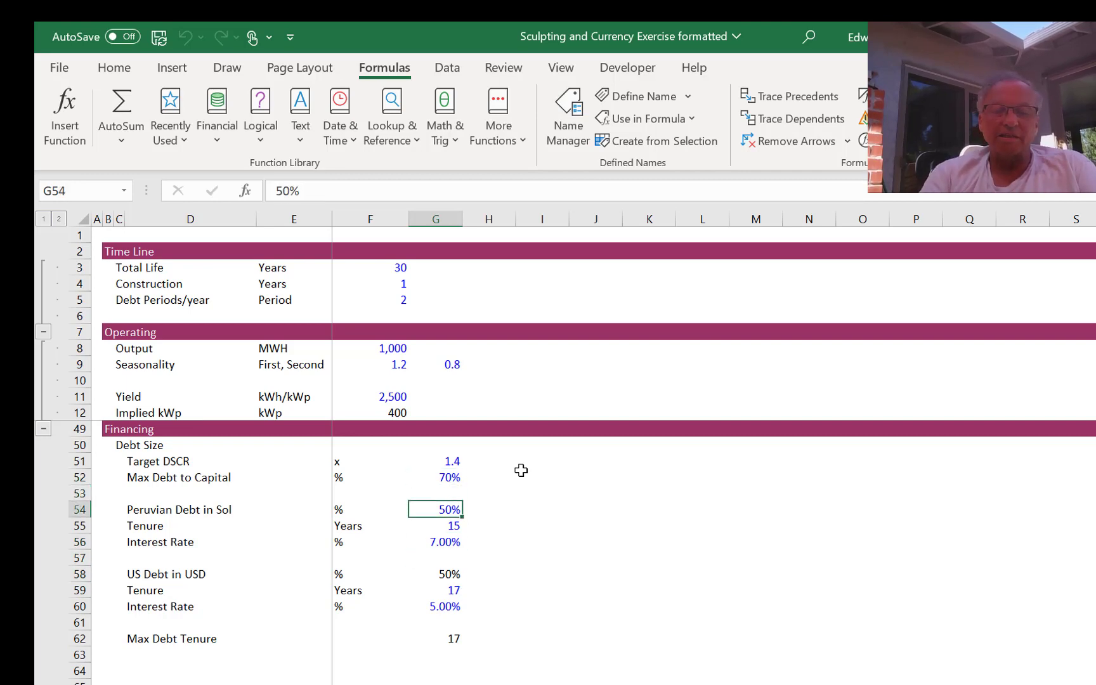
{"action": "type", "text": "80"}
{"action": "key", "text": "ctrl+Return"}
{"action": "key", "text": "ctrl+Page_Down"}
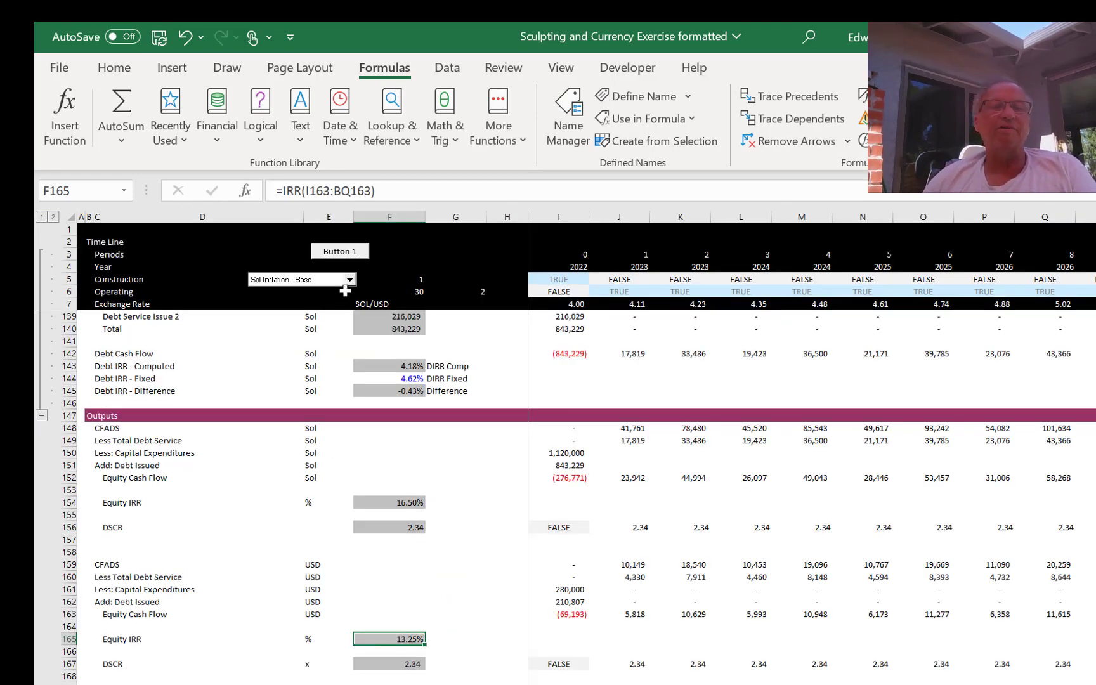
{"action": "left_click", "coordinate": [340, 252]}
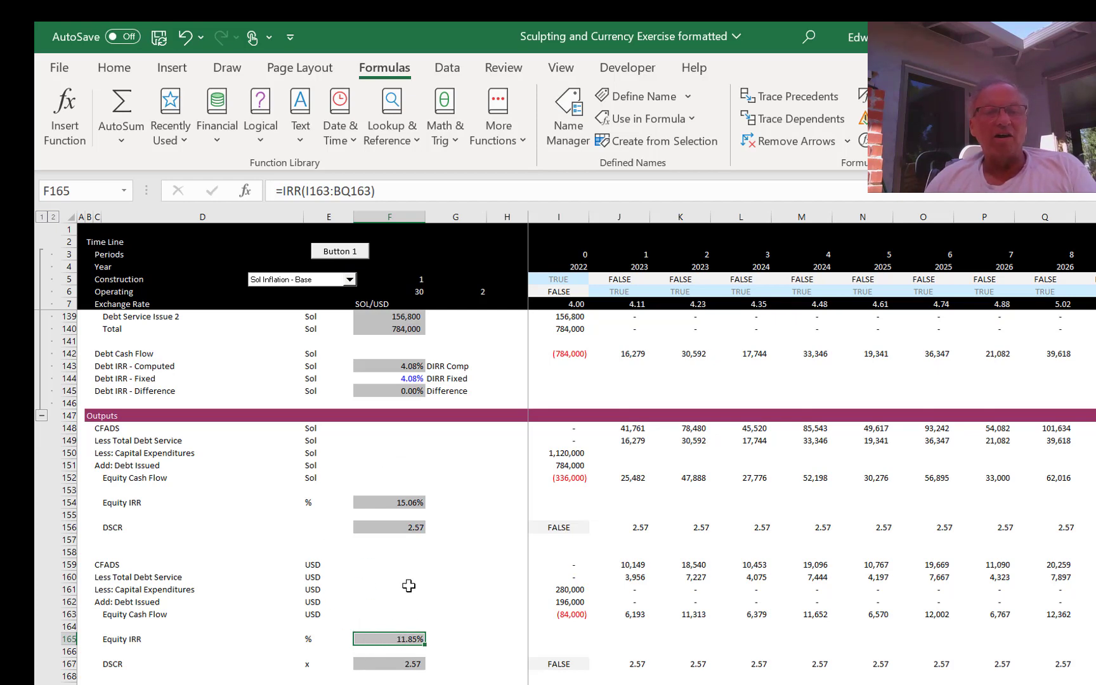
Step: Review the model upward from the Outputs through the debt IRR and SOL Balance sections to the USD Balance in row 100
{"action": "left_click", "coordinate": [416, 546]}
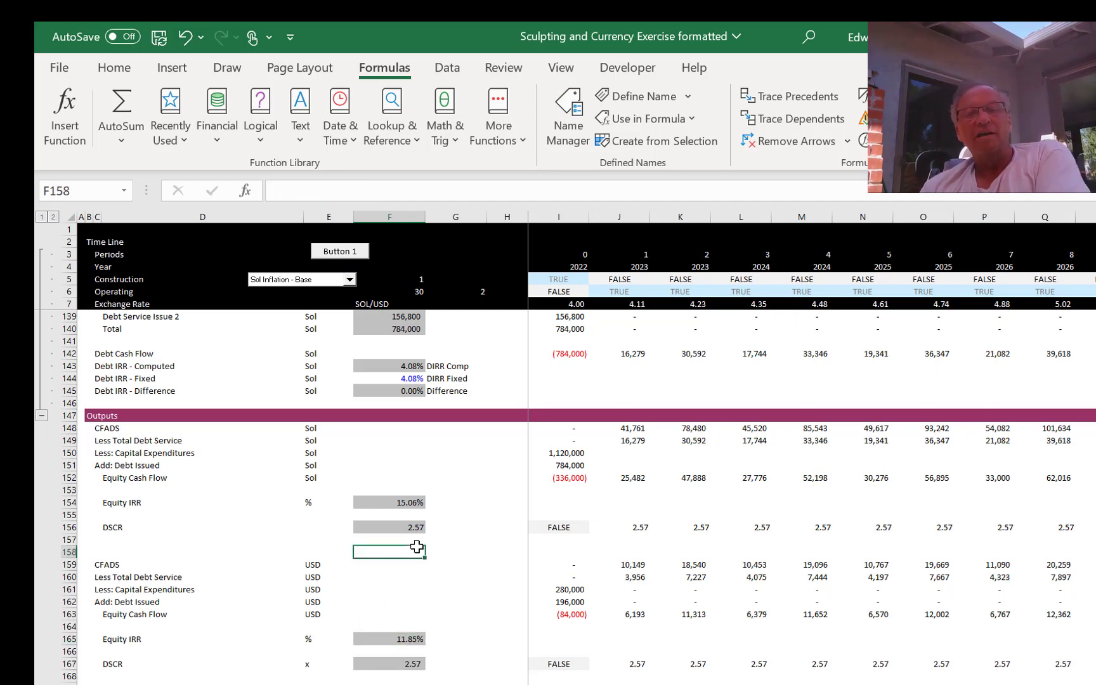
{"action": "key", "text": "Up"}
{"action": "key", "text": "Up"}
{"action": "key", "text": "Up"}
{"action": "key", "text": "Up"}
{"action": "key", "text": "Up"}
{"action": "key", "text": "Up"}
{"action": "key", "text": "Up"}
{"action": "key", "text": "Up"}
{"action": "key", "text": "Up"}
{"action": "key", "text": "Up"}
{"action": "key", "text": "Up"}
{"action": "key", "text": "Up"}
{"action": "key", "text": "Up"}
{"action": "key", "text": "Up"}
{"action": "key", "text": "Up"}
{"action": "key", "text": "Up"}
{"action": "key", "text": "Up"}
{"action": "key", "text": "Up"}
{"action": "key", "text": "Up"}
{"action": "key", "text": "Up"}
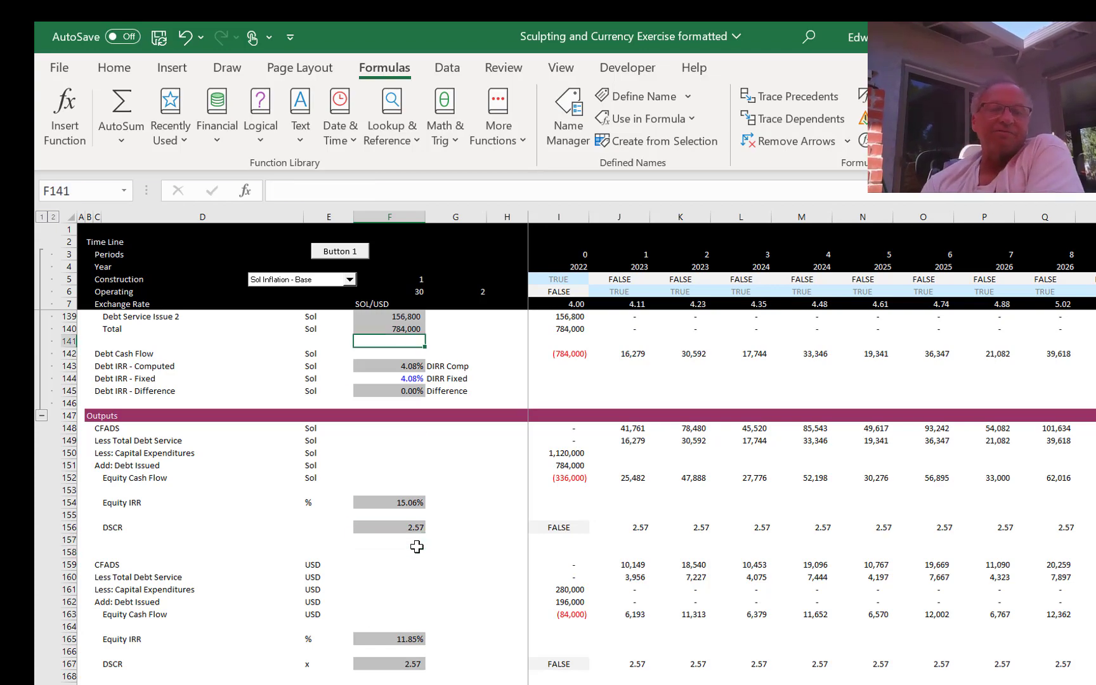
{"action": "key", "text": "Up"}
{"action": "key", "text": "Up"}
{"action": "key", "text": "Up"}
{"action": "key", "text": "Up"}
{"action": "key", "text": "Up"}
{"action": "key", "text": "Up"}
{"action": "key", "text": "Up"}
{"action": "key", "text": "Up"}
{"action": "key", "text": "Up"}
{"action": "key", "text": "Up"}
{"action": "key", "text": "Up"}
{"action": "key", "text": "Up"}
{"action": "key", "text": "Up"}
{"action": "key", "text": "Up"}
{"action": "key", "text": "Up"}
{"action": "key", "text": "Up"}
{"action": "key", "text": "Up"}
{"action": "key", "text": "Up"}
{"action": "key", "text": "Up"}
{"action": "key", "text": "Up"}
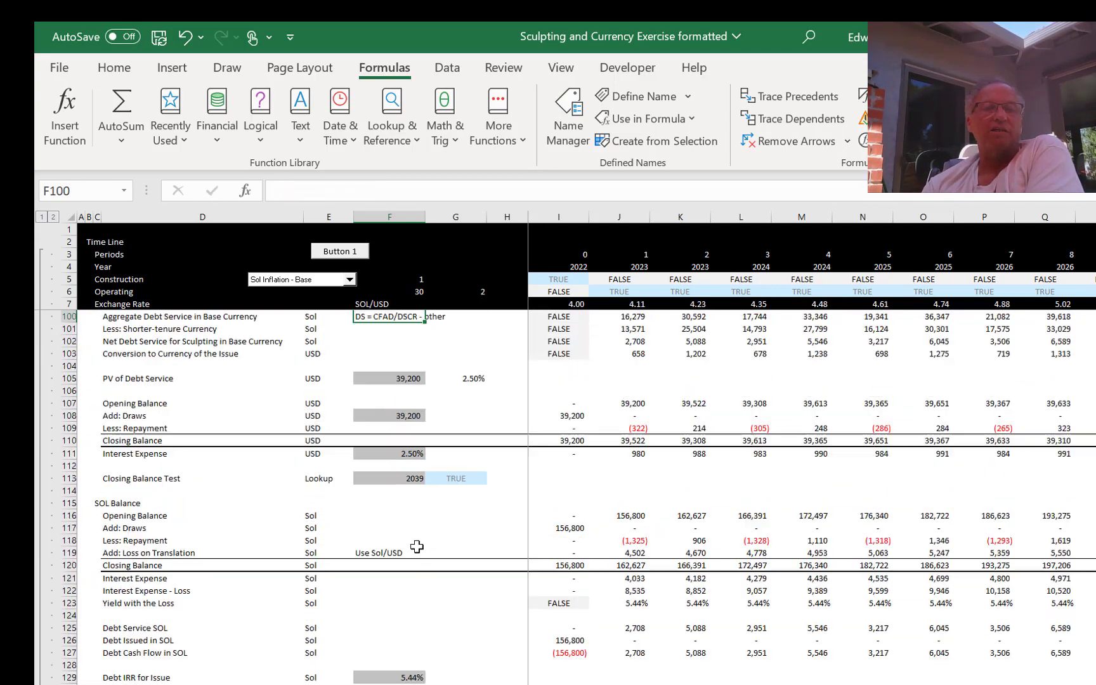
Step: Examine the SOL issue's debt service and interest rate in rows 77 to 87 alongside the USD exchange rate and interest rate rows
{"action": "key", "text": "Up"}
{"action": "key", "text": "Up"}
{"action": "key", "text": "Up"}
{"action": "key", "text": "Up"}
{"action": "key", "text": "Up"}
{"action": "key", "text": "Up"}
{"action": "key", "text": "Up"}
{"action": "key", "text": "Up"}
{"action": "key", "text": "Up"}
{"action": "key", "text": "Up"}
{"action": "key", "text": "Up"}
{"action": "key", "text": "Up"}
{"action": "key", "text": "Up"}
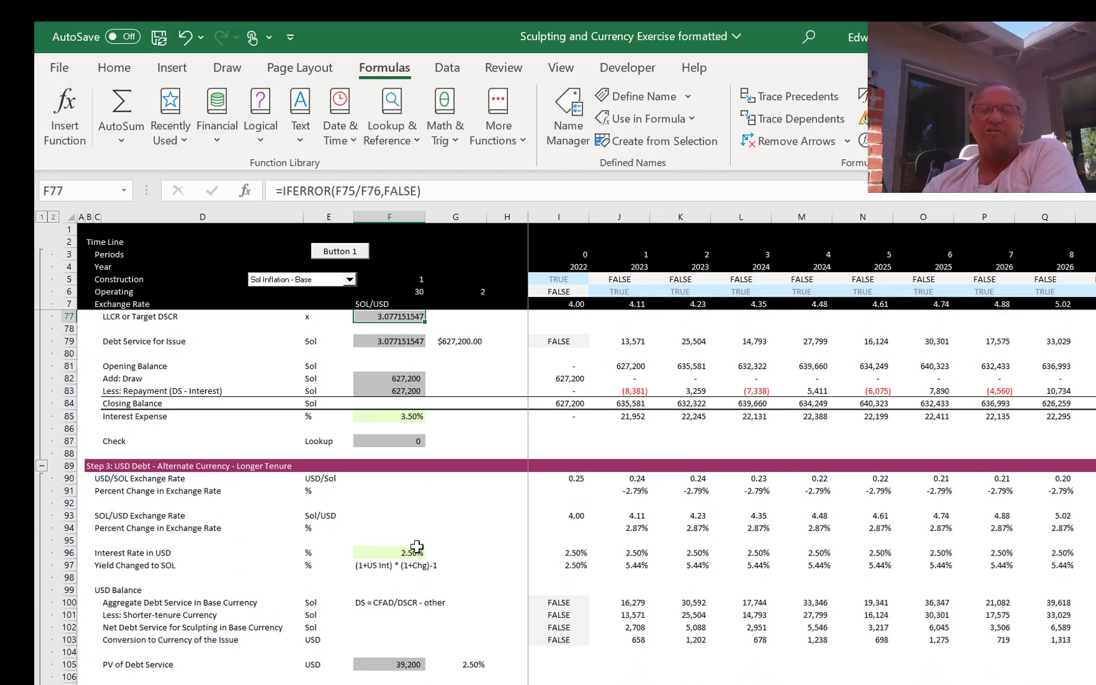
{"action": "key", "text": "Down"}
{"action": "key", "text": "Down"}
{"action": "key", "text": "Down"}
{"action": "key", "text": "Down"}
{"action": "key", "text": "Down"}
{"action": "key", "text": "Down"}
{"action": "key", "text": "Down"}
{"action": "key", "text": "Down"}
{"action": "key", "text": "Down"}
{"action": "key", "text": "Down"}
{"action": "key", "text": "Down"}
{"action": "key", "text": "Down"}
{"action": "key", "text": "Down"}
{"action": "key", "text": "Down"}
{"action": "key", "text": "Down"}
{"action": "key", "text": "Down"}
{"action": "key", "text": "Down"}
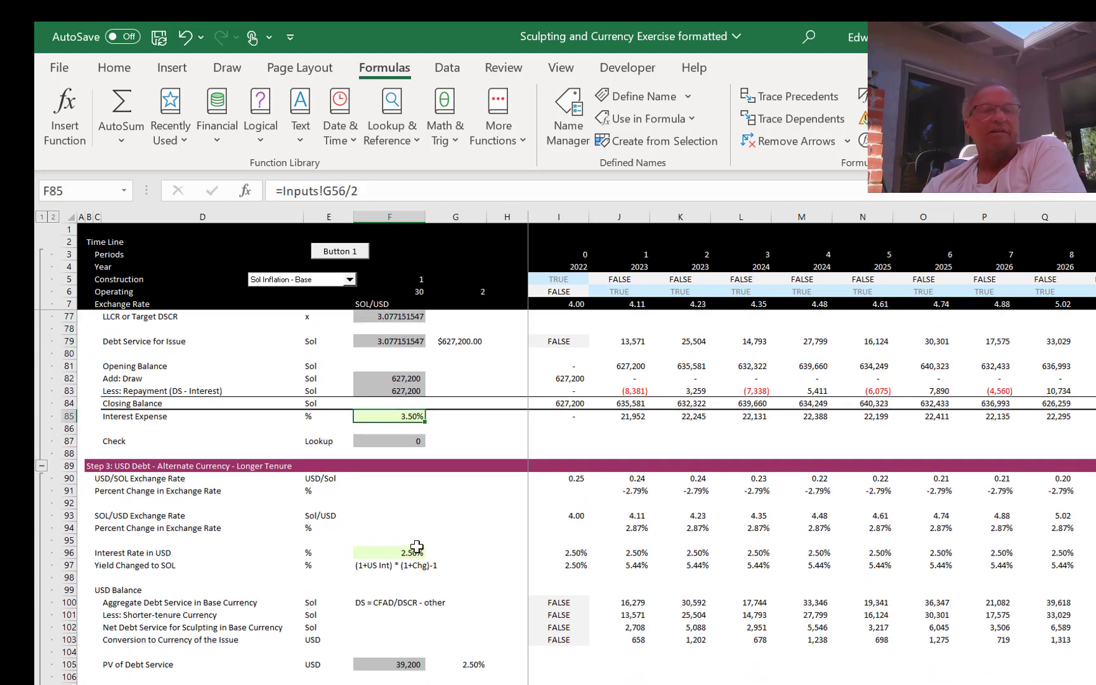
{"action": "key", "text": "Up"}
{"action": "key", "text": "Up"}
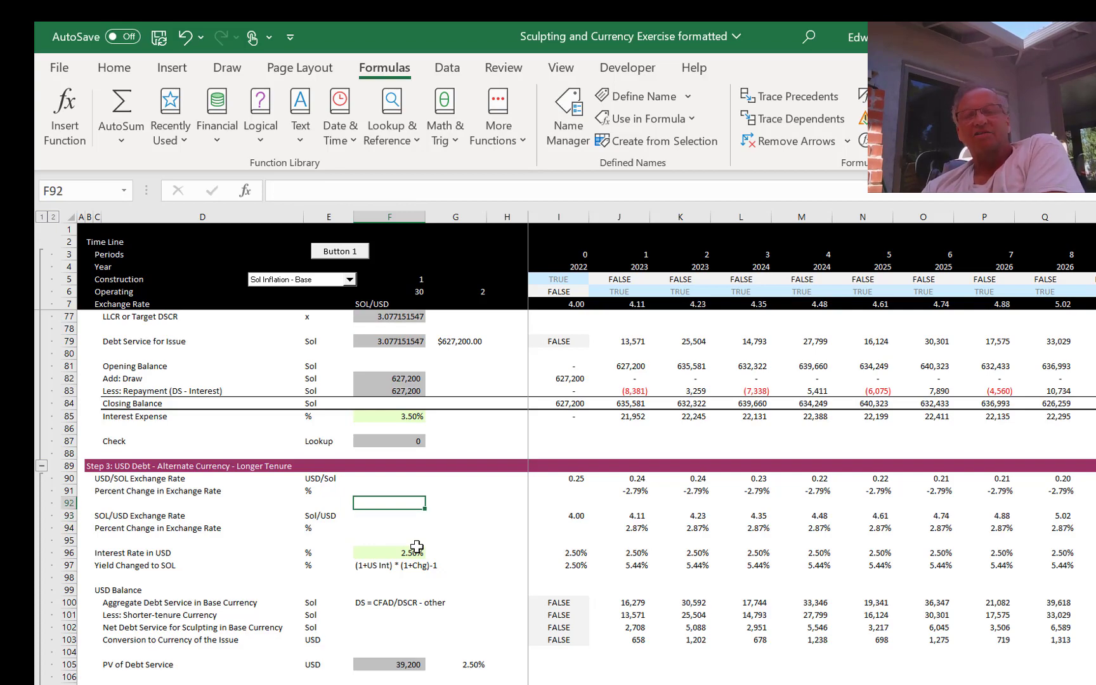
Step: Review the SOL debt percent and the Aggregate Debt Portion section, continuing up to the PV of Generation in F41
{"action": "key", "text": "Up"}
{"action": "key", "text": "Up"}
{"action": "key", "text": "Up"}
{"action": "key", "text": "Up"}
{"action": "key", "text": "Up"}
{"action": "key", "text": "Up"}
{"action": "key", "text": "Up"}
{"action": "key", "text": "Up"}
{"action": "key", "text": "Up"}
{"action": "key", "text": "Up"}
{"action": "key", "text": "Up"}
{"action": "key", "text": "Up"}
{"action": "key", "text": "Up"}
{"action": "key", "text": "Up"}
{"action": "key", "text": "Up"}
{"action": "key", "text": "Up"}
{"action": "key", "text": "Up"}
{"action": "key", "text": "Up"}
{"action": "key", "text": "Up"}
{"action": "key", "text": "Up"}
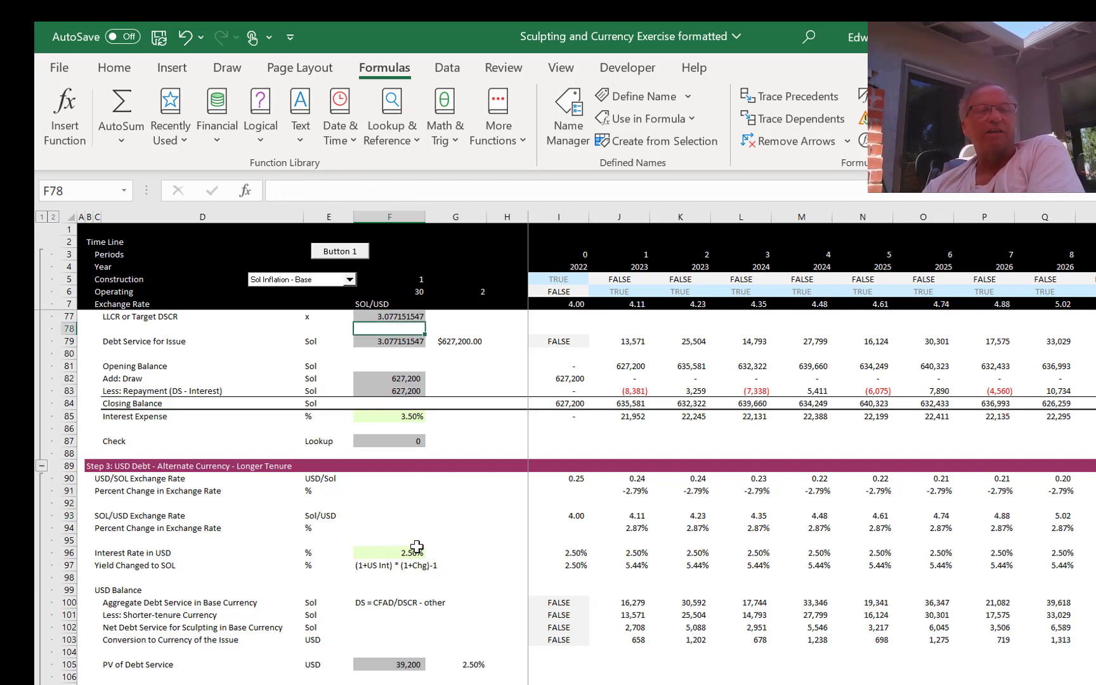
{"action": "key", "text": "Up"}
{"action": "key", "text": "Up"}
{"action": "key", "text": "Up"}
{"action": "key", "text": "Up"}
{"action": "key", "text": "Up"}
{"action": "key", "text": "Up"}
{"action": "key", "text": "Up"}
{"action": "key", "text": "Up"}
{"action": "key", "text": "Up"}
{"action": "key", "text": "Up"}
{"action": "key", "text": "Up"}
{"action": "key", "text": "Up"}
{"action": "key", "text": "Up"}
{"action": "key", "text": "Up"}
{"action": "key", "text": "Up"}
{"action": "key", "text": "Up"}
{"action": "key", "text": "Up"}
{"action": "key", "text": "Up"}
{"action": "key", "text": "Up"}
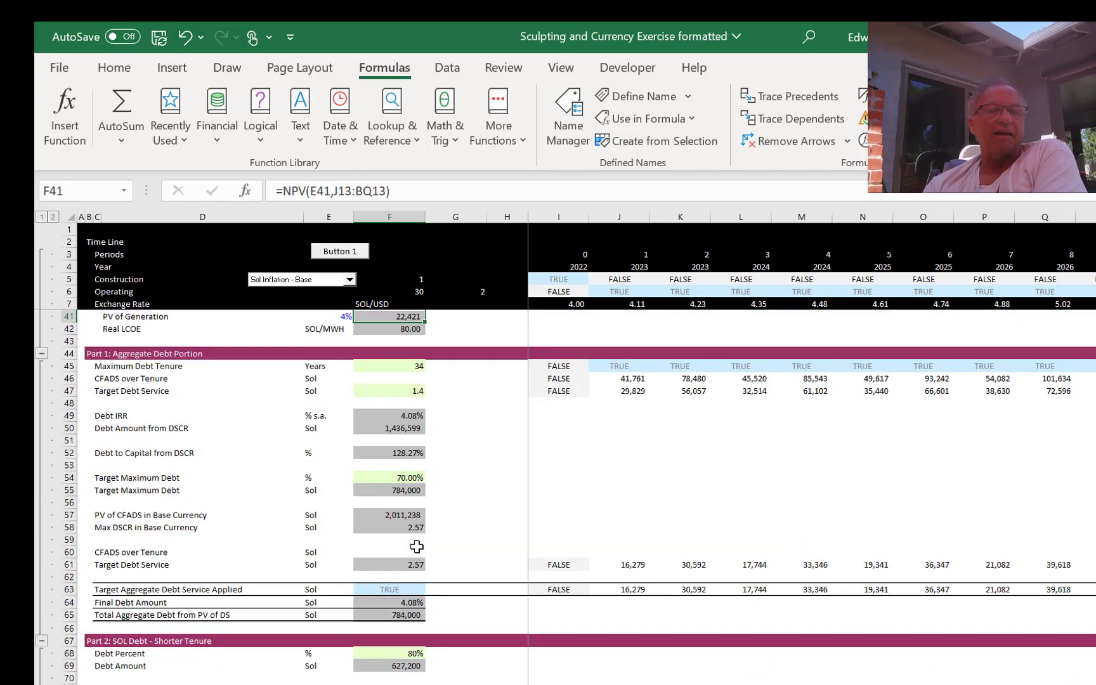
Step: Review the Aggregate Debt Portion from Debt to Capital in F52 down to the Max DSCR in Base Currency in F58
{"action": "key", "text": "Down"}
{"action": "key", "text": "Down"}
{"action": "key", "text": "Down"}
{"action": "key", "text": "Down"}
{"action": "key", "text": "Down"}
{"action": "key", "text": "Down"}
{"action": "key", "text": "Down"}
{"action": "key", "text": "Down"}
{"action": "key", "text": "Down"}
{"action": "key", "text": "Down"}
{"action": "key", "text": "Down"}
{"action": "key", "text": "Down"}
{"action": "key", "text": "Down"}
{"action": "key", "text": "Down"}
{"action": "key", "text": "Down"}
{"action": "key", "text": "Down"}
{"action": "key", "text": "Down"}
{"action": "key", "text": "Down"}
{"action": "key", "text": "Down"}
{"action": "key", "text": "Down"}
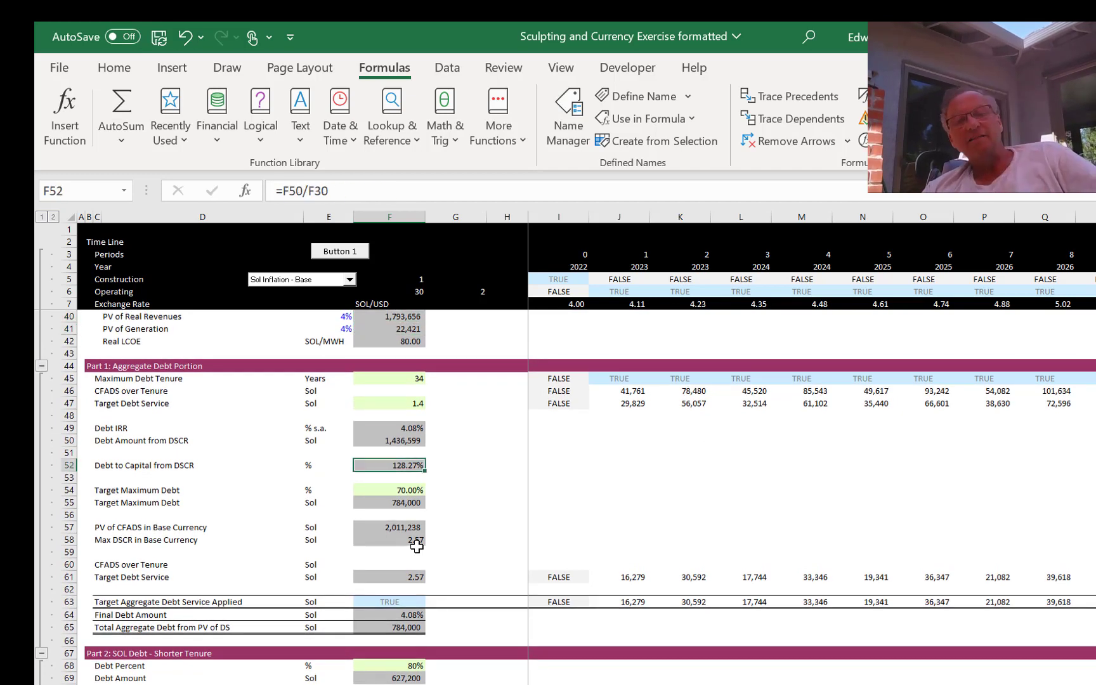
{"action": "key", "text": "Up"}
{"action": "key", "text": "Up"}
{"action": "key", "text": "Up"}
{"action": "key", "text": "Up"}
{"action": "key", "text": "Up"}
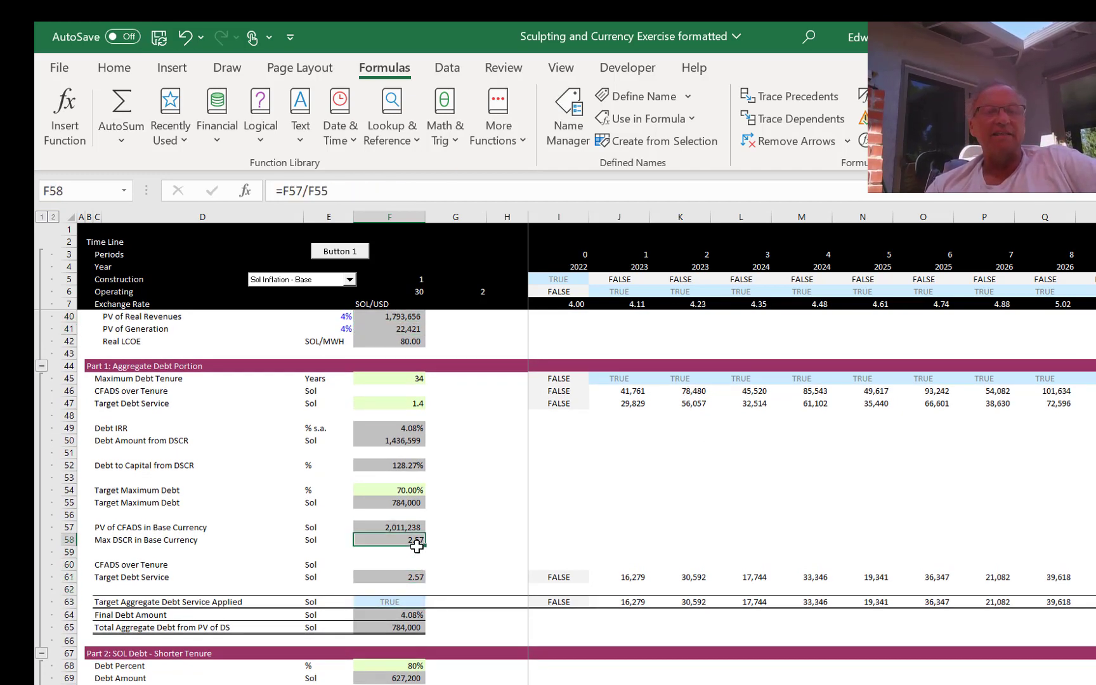
Step: Inspect the formulas behind the Debt IRR in F49 and the Debt Amount from DSCR in F50
{"action": "key", "text": "Up"}
{"action": "key", "text": "Up"}
{"action": "key", "text": "Up"}
{"action": "key", "text": "Up"}
{"action": "key", "text": "Up"}
{"action": "key", "text": "Up"}
{"action": "key", "text": "Up"}
{"action": "key", "text": "Up"}
{"action": "key", "text": "Up"}
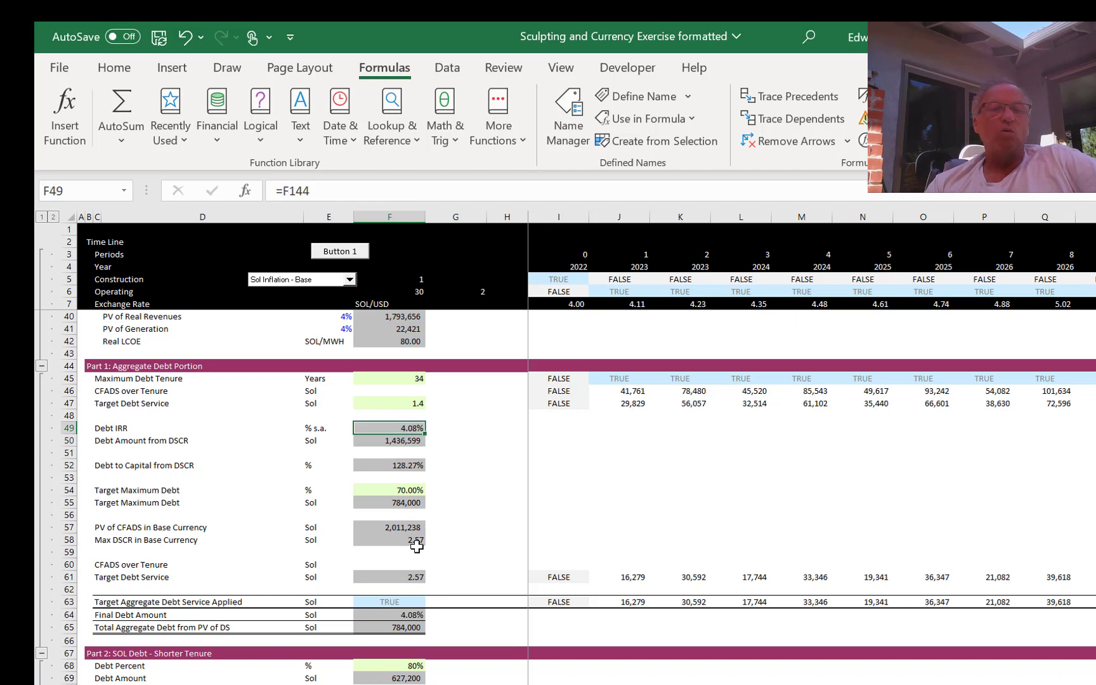
{"action": "key", "text": "F2"}
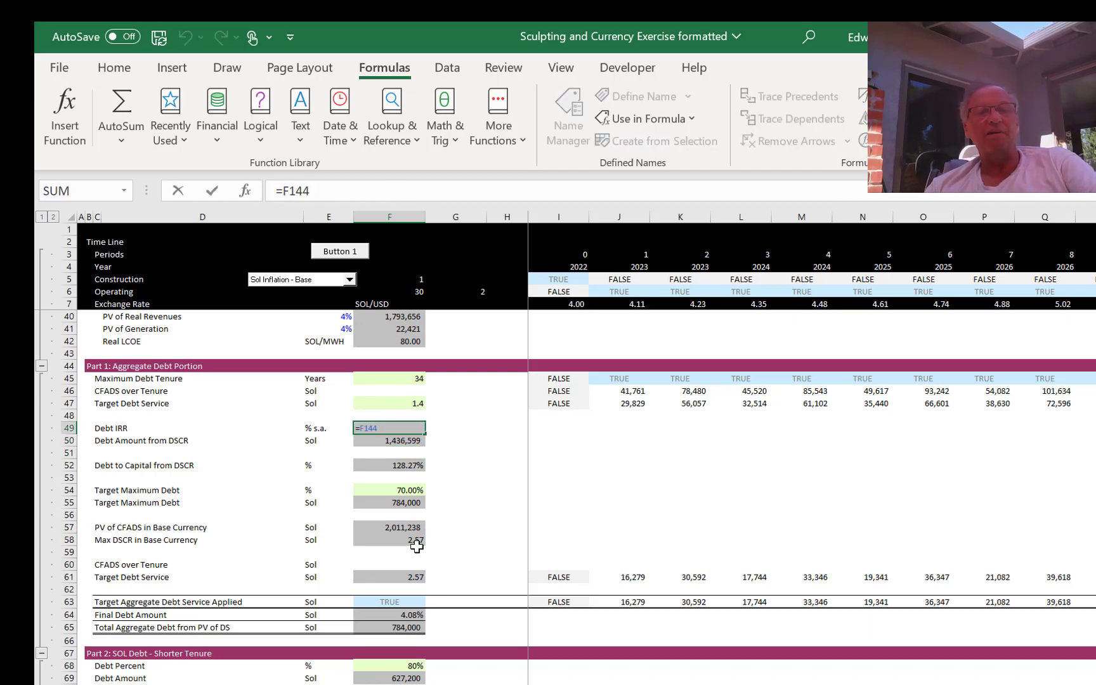
{"action": "key", "text": "Escape"}
{"action": "key", "text": "Down"}
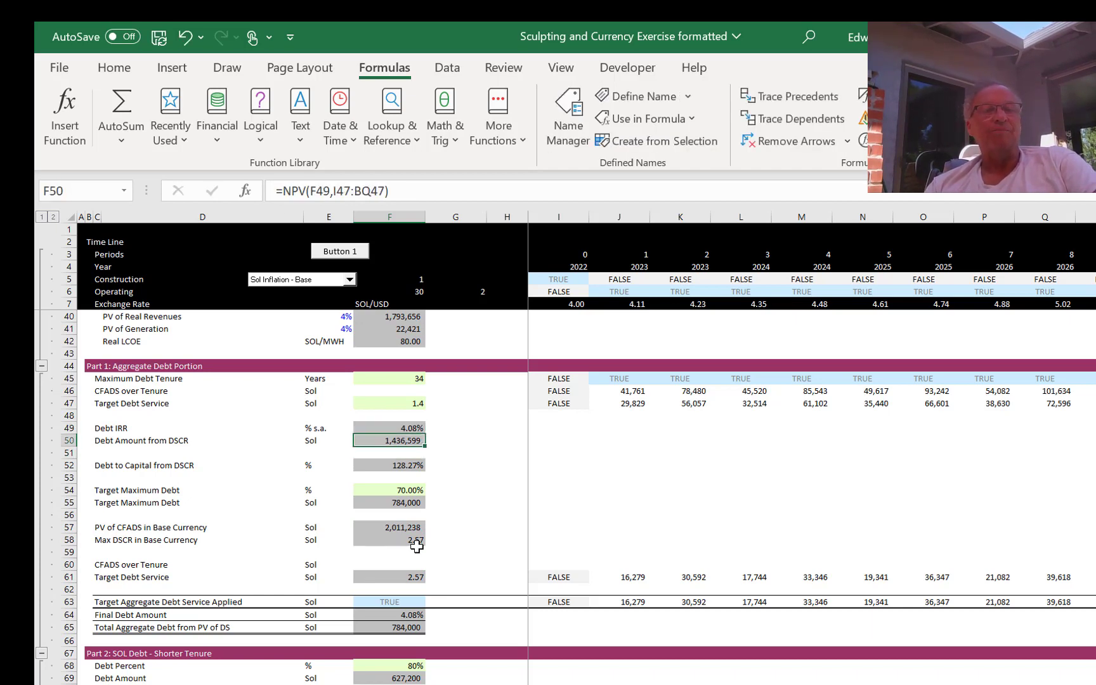
{"action": "key", "text": "F2"}
{"action": "key", "text": "Escape"}
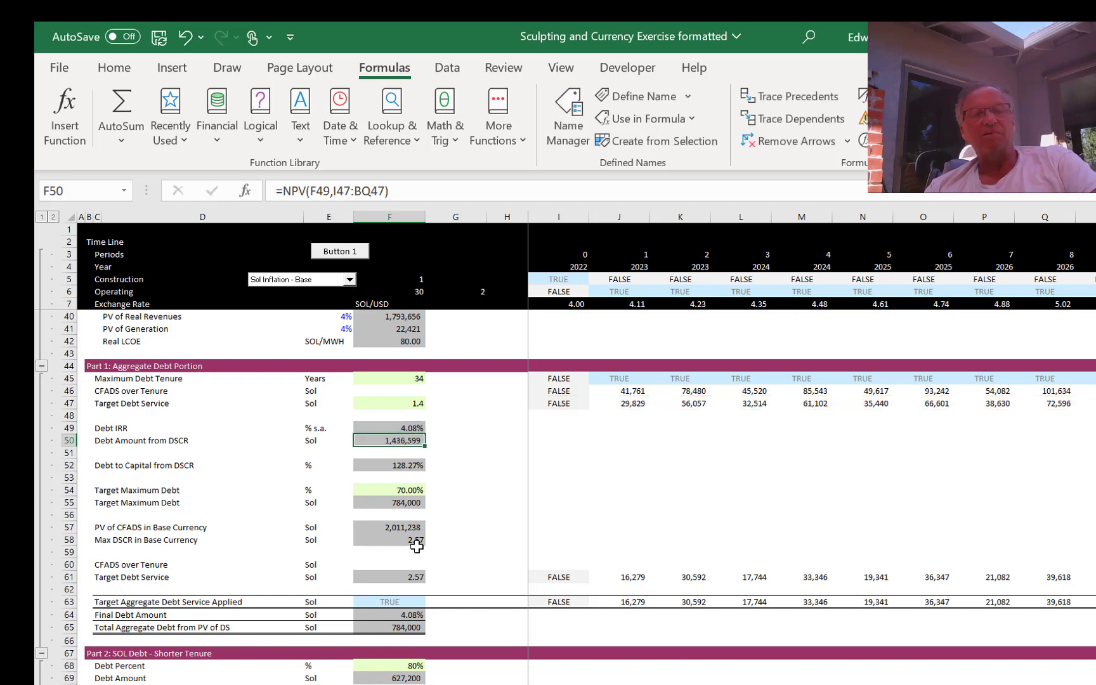
Step: Check the Target Maximum Debt percent in F54 and the Target Debt Service in F61
{"action": "key", "text": "Down"}
{"action": "key", "text": "Down"}
{"action": "key", "text": "Down"}
{"action": "key", "text": "Down"}
{"action": "key", "text": "Down"}
{"action": "key", "text": "Down"}
{"action": "key", "text": "Down"}
{"action": "key", "text": "Down"}
{"action": "key", "text": "Down"}
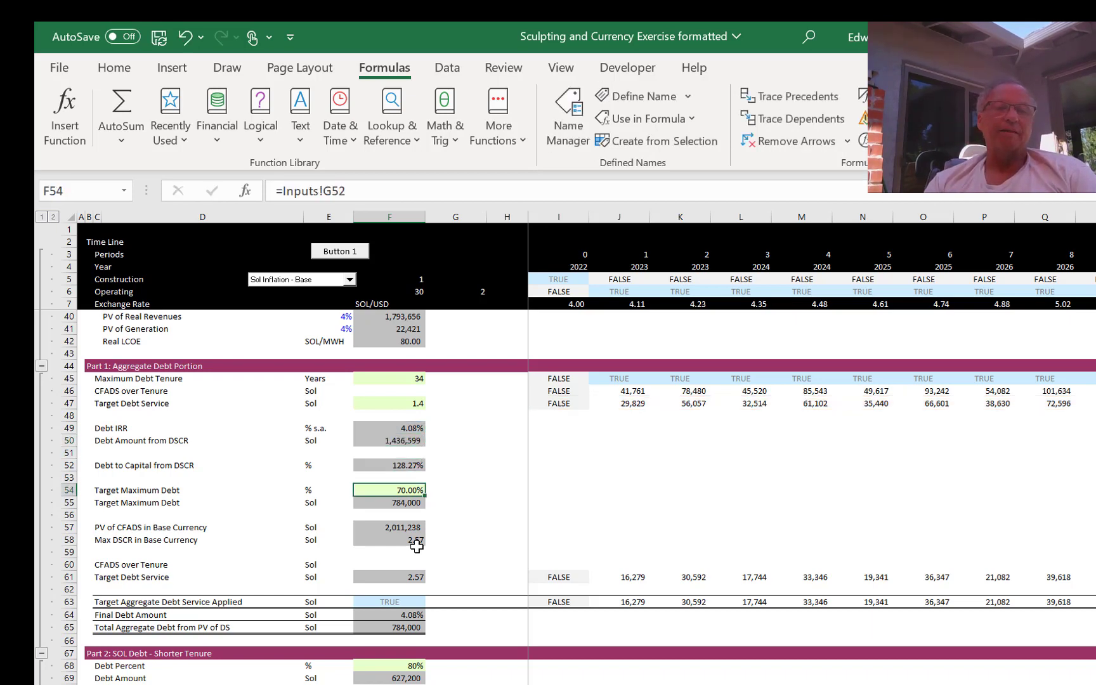
{"action": "key", "text": "Down"}
{"action": "key", "text": "Down"}
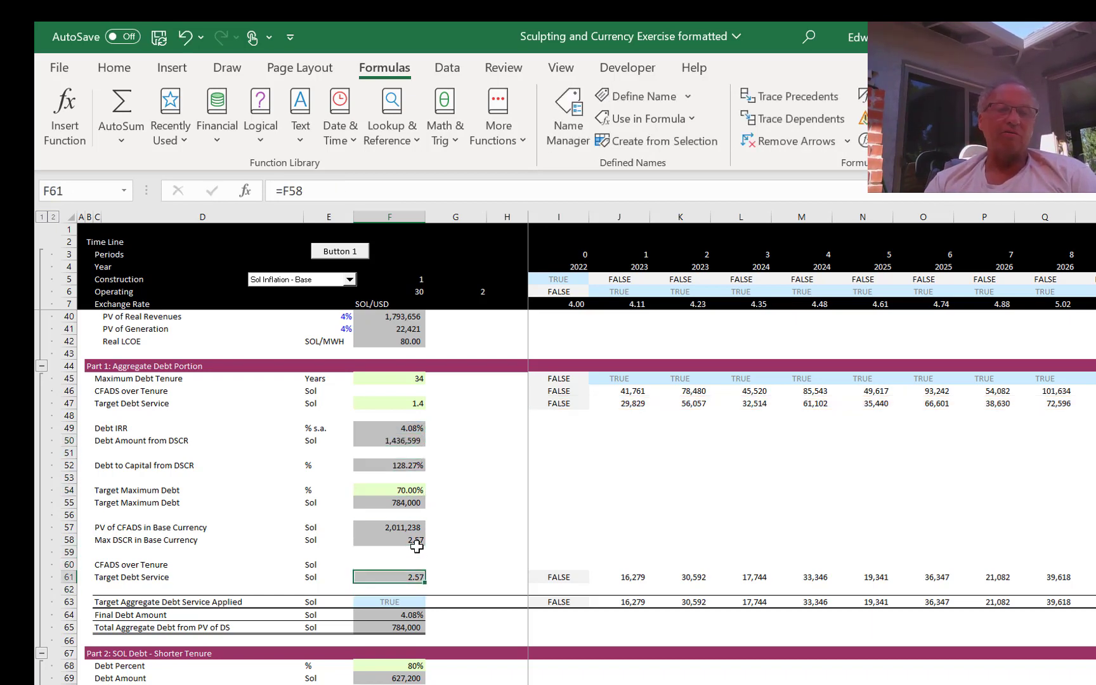
Step: Review the SOL Debt - Shorter Tenure section down to the Interest Expense rate in F85
{"action": "key", "text": "Down"}
{"action": "key", "text": "Down"}
{"action": "key", "text": "Down"}
{"action": "key", "text": "Down"}
{"action": "key", "text": "Down"}
{"action": "key", "text": "Down"}
{"action": "key", "text": "Down"}
{"action": "key", "text": "Down"}
{"action": "key", "text": "Down"}
{"action": "key", "text": "Down"}
{"action": "key", "text": "Down"}
{"action": "key", "text": "Down"}
{"action": "key", "text": "Down"}
{"action": "key", "text": "Down"}
{"action": "key", "text": "Down"}
{"action": "key", "text": "Down"}
{"action": "key", "text": "Down"}
{"action": "key", "text": "Down"}
{"action": "key", "text": "Down"}
{"action": "key", "text": "Down"}
{"action": "key", "text": "Down"}
{"action": "key", "text": "Down"}
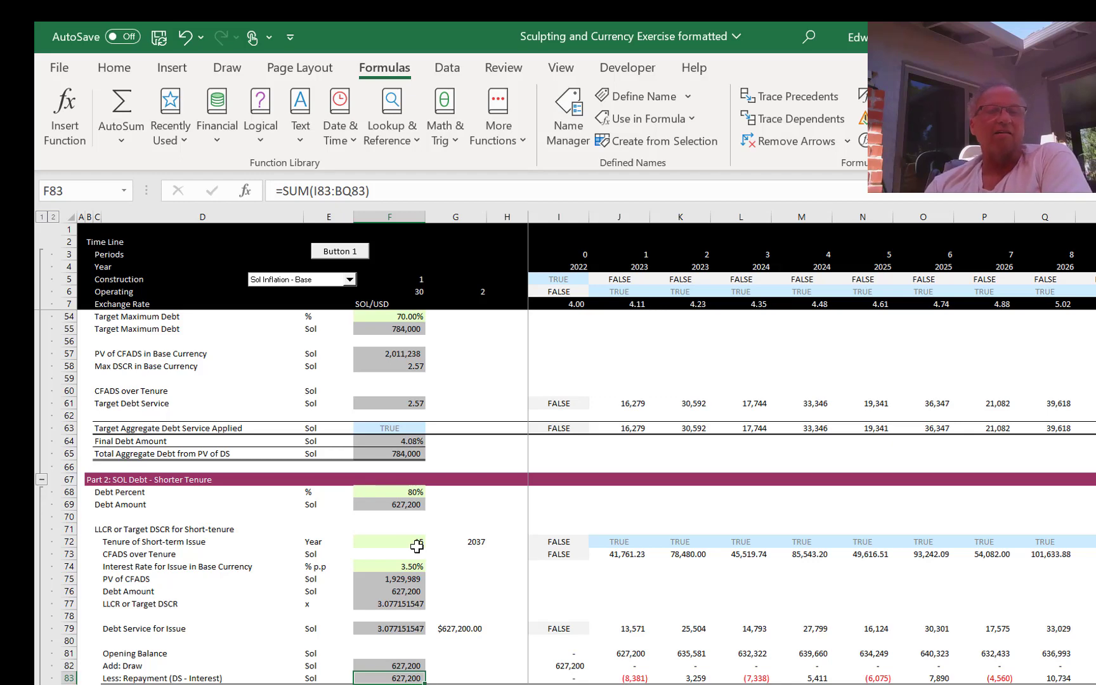
{"action": "key", "text": "Down"}
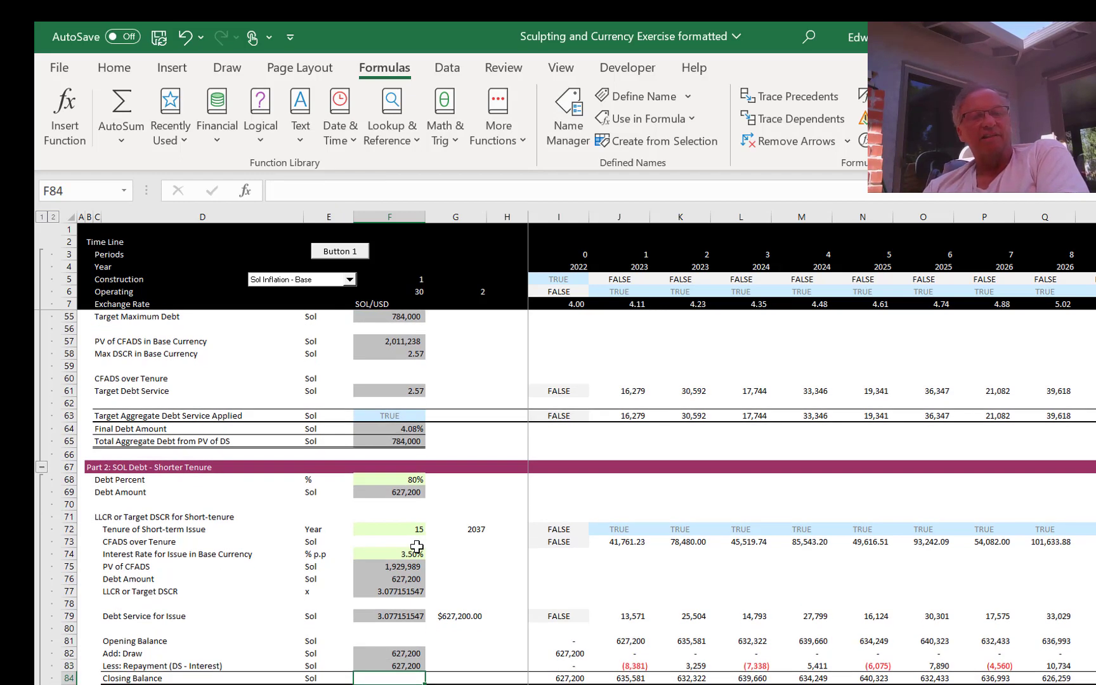
{"action": "key", "text": "Down"}
{"action": "key", "text": "Down"}
{"action": "key", "text": "Up"}
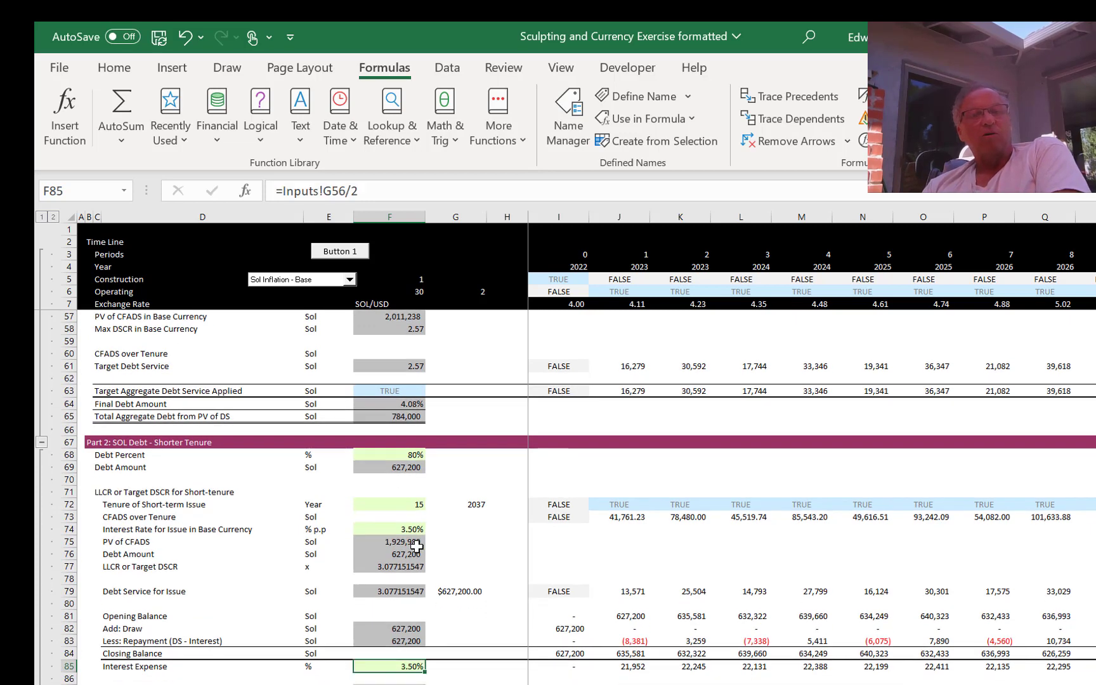
Step: Examine the SOL issue's draw, repayment, closing balance and interest expense in rows 82 to 85
{"action": "left_click", "coordinate": [417, 547]}
{"action": "key", "text": "ctrl+["}
{"action": "key", "text": "Down"}
{"action": "key", "text": "Down"}
{"action": "key", "text": "Down"}
{"action": "key", "text": "Down"}
{"action": "key", "text": "Down"}
{"action": "key", "text": "Down"}
{"action": "key", "text": "Down"}
{"action": "key", "text": "Down"}
{"action": "key", "text": "Down"}
{"action": "key", "text": "Down"}
{"action": "key", "text": "Down"}
{"action": "key", "text": "Down"}
{"action": "key", "text": "Down"}
{"action": "key", "text": "Down"}
{"action": "key", "text": "Down"}
{"action": "key", "text": "Down"}
{"action": "key", "text": "Down"}
{"action": "key", "text": "Down"}
{"action": "key", "text": "Down"}
{"action": "key", "text": "Down"}
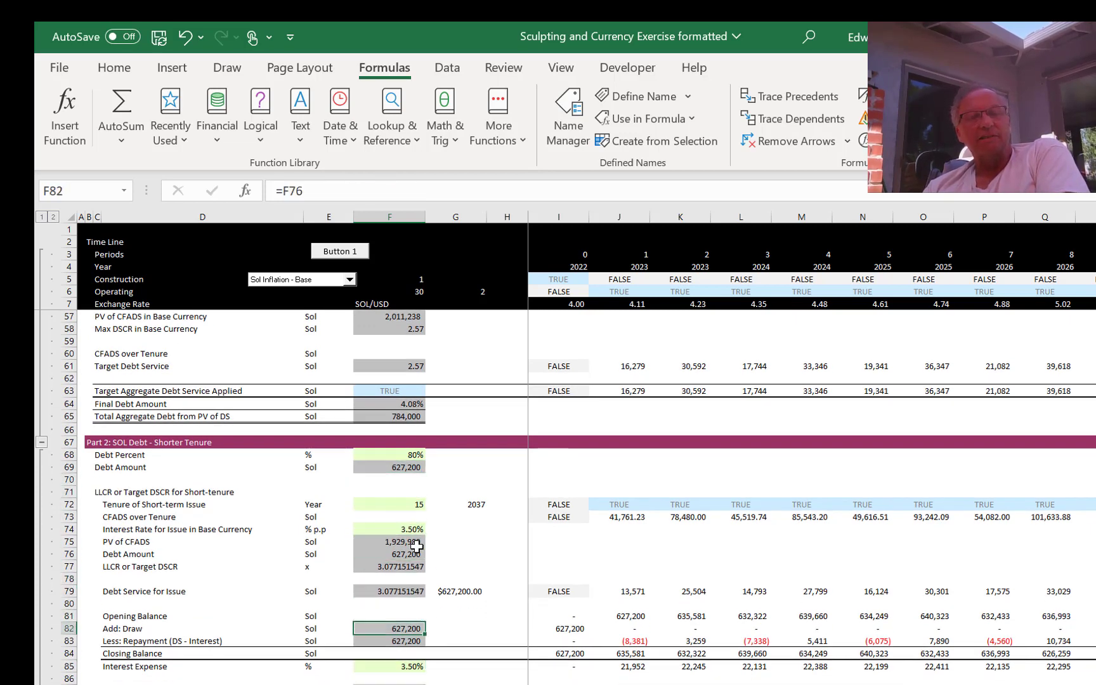
{"action": "key", "text": "Down"}
{"action": "key", "text": "Up"}
{"action": "key", "text": "Up"}
{"action": "key", "text": "Up"}
{"action": "key", "text": "Up"}
{"action": "key", "text": "Up"}
{"action": "key", "text": "Up"}
{"action": "key", "text": "Up"}
{"action": "key", "text": "Up"}
{"action": "key", "text": "Up"}
{"action": "key", "text": "Up"}
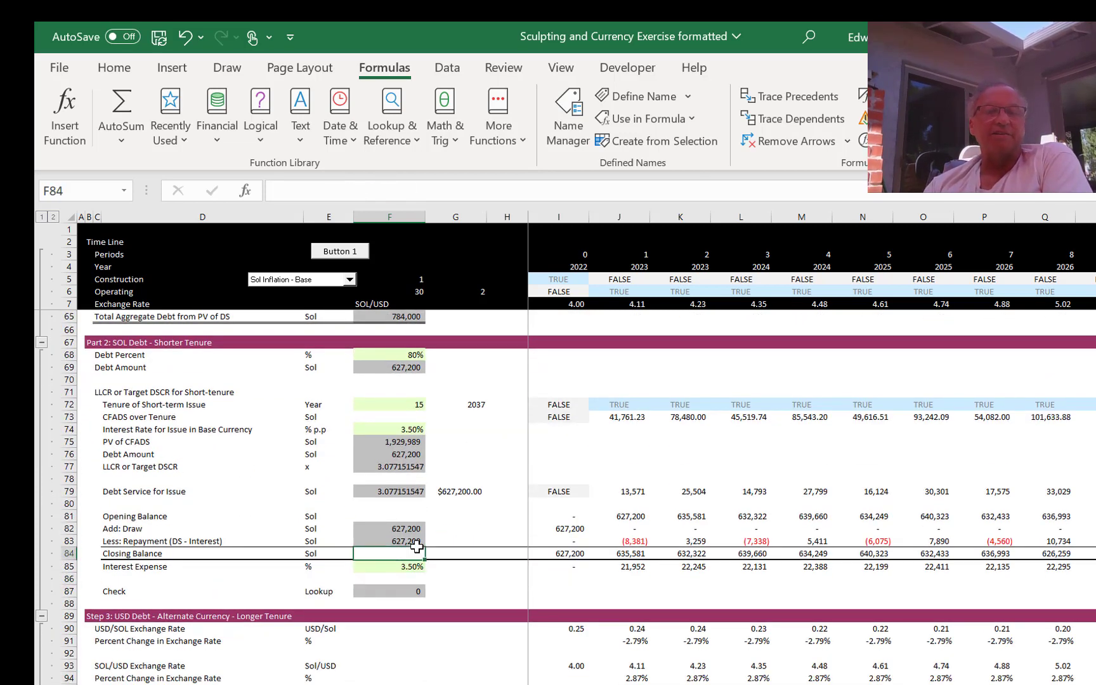
{"action": "key", "text": "Down"}
{"action": "key", "text": "Right"}
{"action": "key", "text": "Right"}
{"action": "key", "text": "Right"}
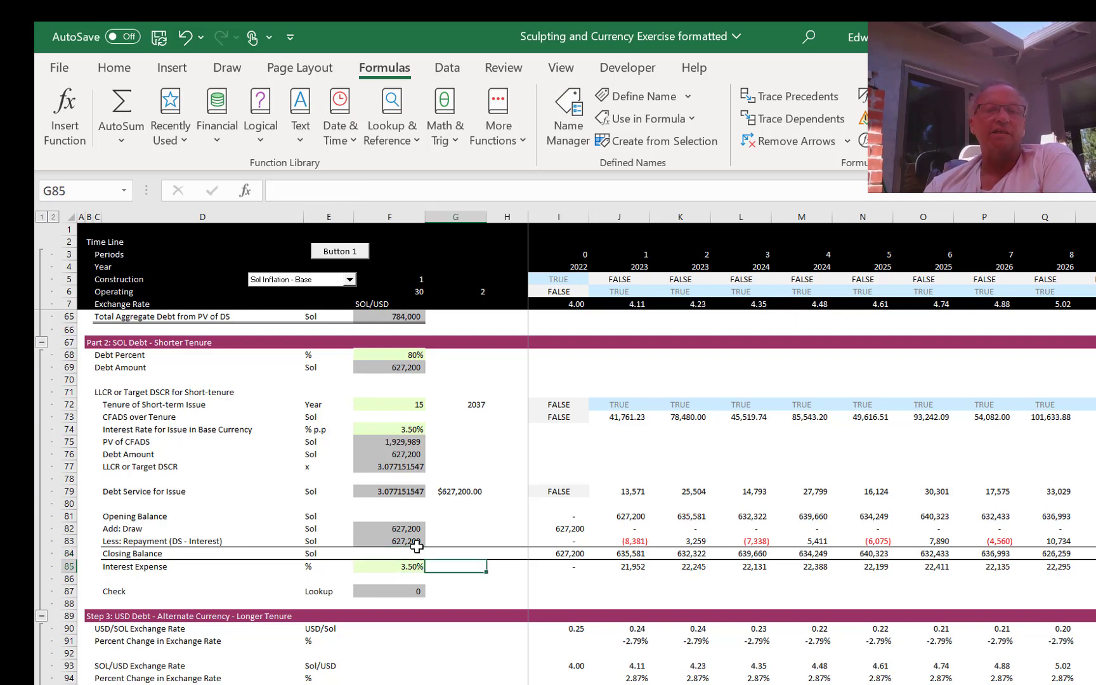
Step: Review the USD Debt section down to the Closing Balance in row 110 and return to the currency conversion in row 103
{"action": "key", "text": "Left"}
{"action": "key", "text": "Left"}
{"action": "key", "text": "Left"}
{"action": "key", "text": "Down"}
{"action": "key", "text": "Down"}
{"action": "key", "text": "Down"}
{"action": "key", "text": "Down"}
{"action": "key", "text": "Down"}
{"action": "key", "text": "Down"}
{"action": "key", "text": "Down"}
{"action": "key", "text": "Down"}
{"action": "key", "text": "Down"}
{"action": "key", "text": "Down"}
{"action": "key", "text": "Down"}
{"action": "key", "text": "Down"}
{"action": "key", "text": "Down"}
{"action": "key", "text": "Down"}
{"action": "key", "text": "Down"}
{"action": "key", "text": "Down"}
{"action": "key", "text": "Down"}
{"action": "key", "text": "Down"}
{"action": "key", "text": "Down"}
{"action": "key", "text": "Down"}
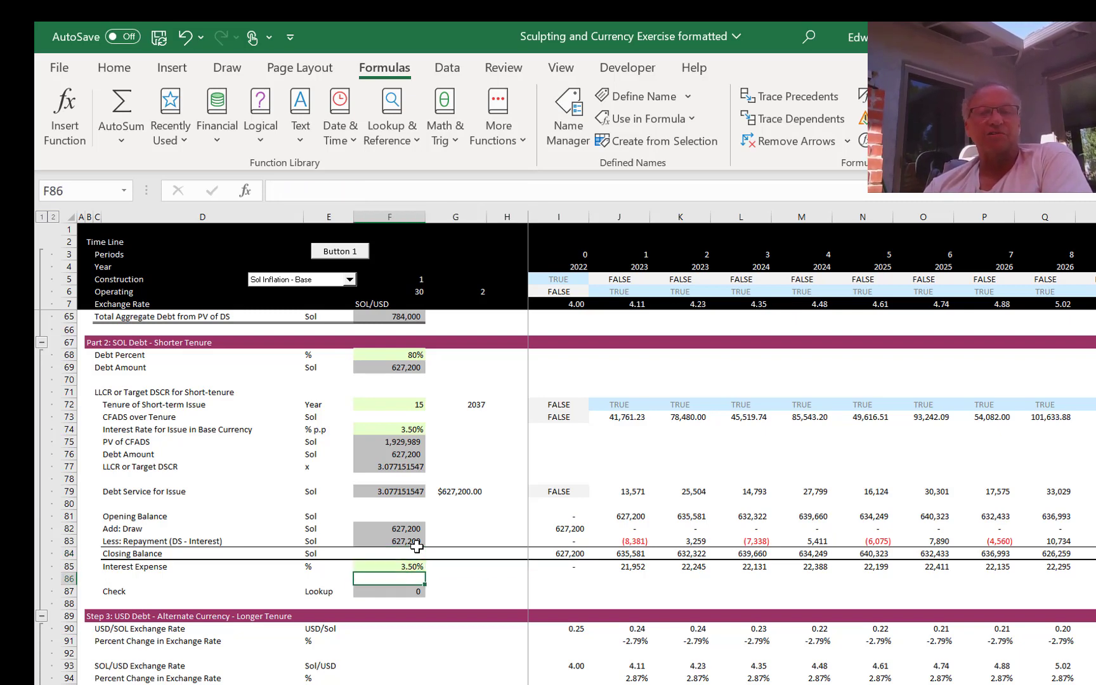
{"action": "key", "text": "Up"}
{"action": "key", "text": "Up"}
{"action": "key", "text": "Up"}
{"action": "key", "text": "Up"}
{"action": "key", "text": "Up"}
{"action": "key", "text": "Up"}
{"action": "key", "text": "Up"}
{"action": "key", "text": "Up"}
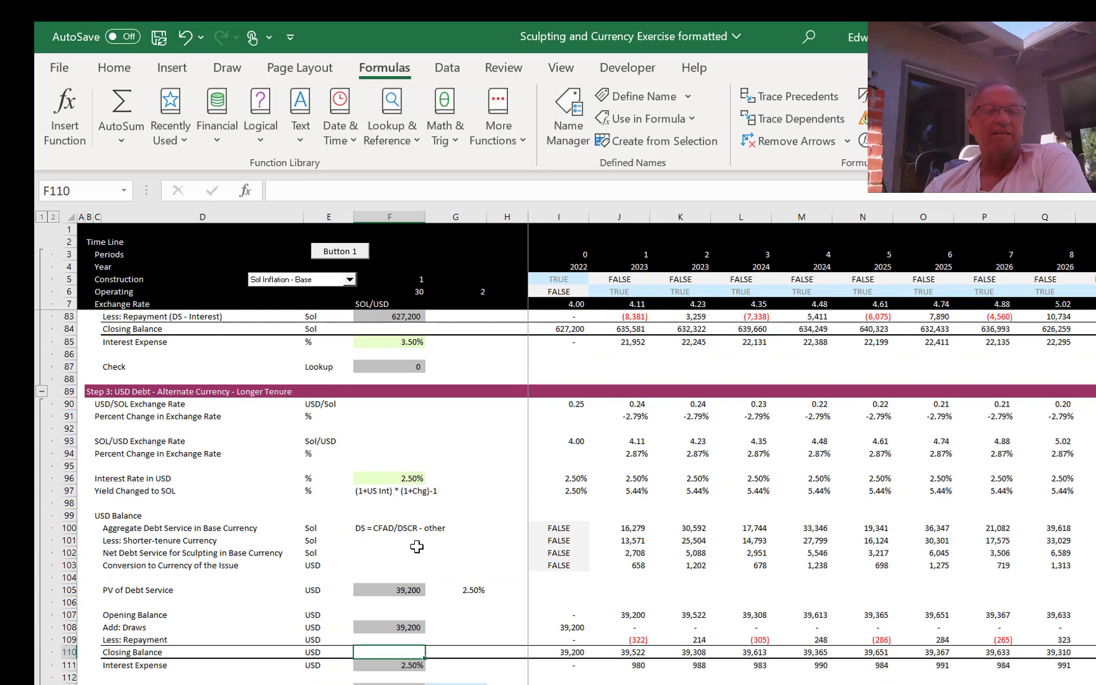
{"action": "key", "text": "Up"}
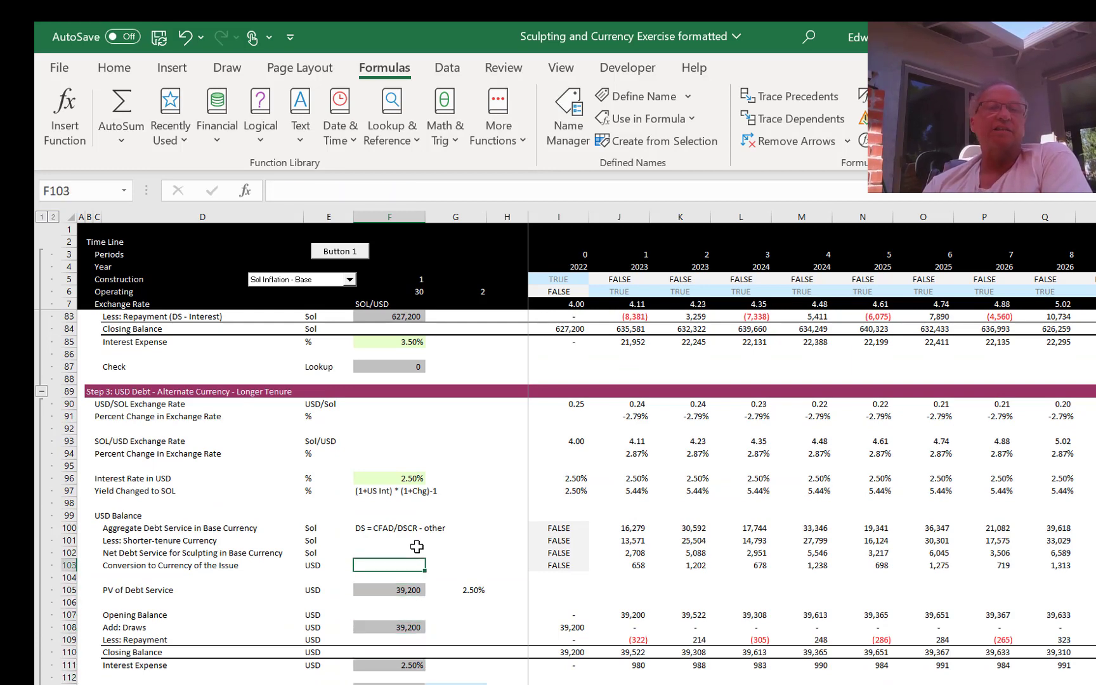
Step: Inspect the USD conversion formula in J103 and look back up the column to the exchange rate rows
{"action": "key", "text": "Right"}
{"action": "key", "text": "Right"}
{"action": "key", "text": "Right"}
{"action": "key", "text": "Right"}
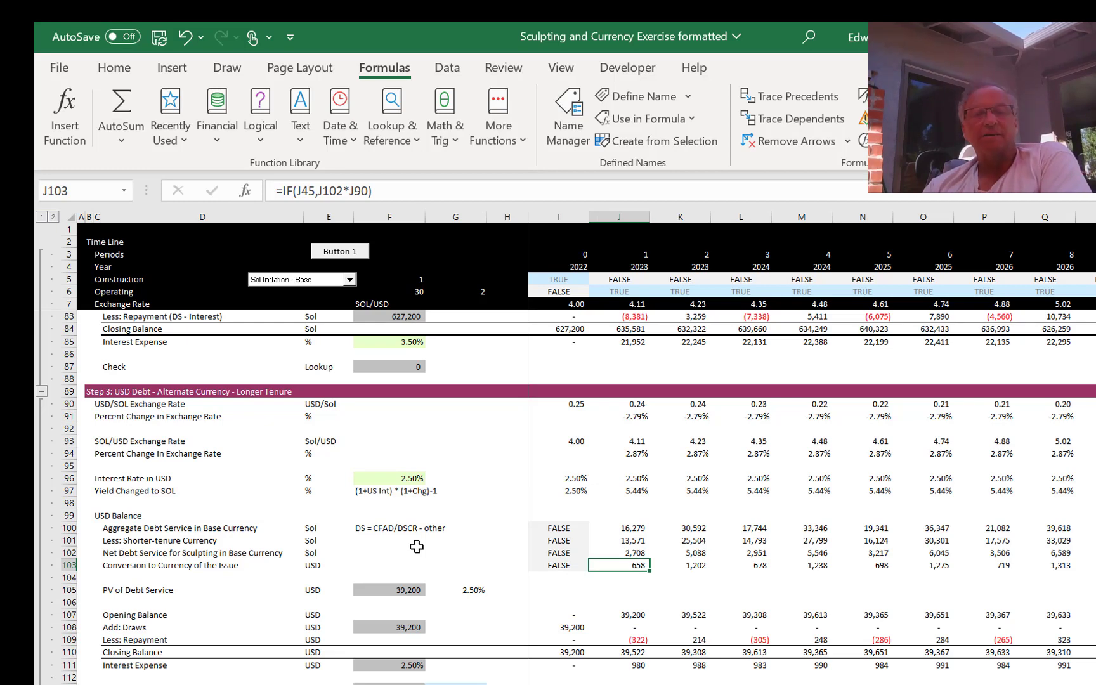
{"action": "key", "text": "Up"}
{"action": "key", "text": "Up"}
{"action": "key", "text": "Up"}
{"action": "key", "text": "Up"}
{"action": "key", "text": "Up"}
{"action": "key", "text": "Up"}
{"action": "key", "text": "Up"}
{"action": "key", "text": "Up"}
{"action": "key", "text": "Up"}
{"action": "key", "text": "Up"}
{"action": "key", "text": "Up"}
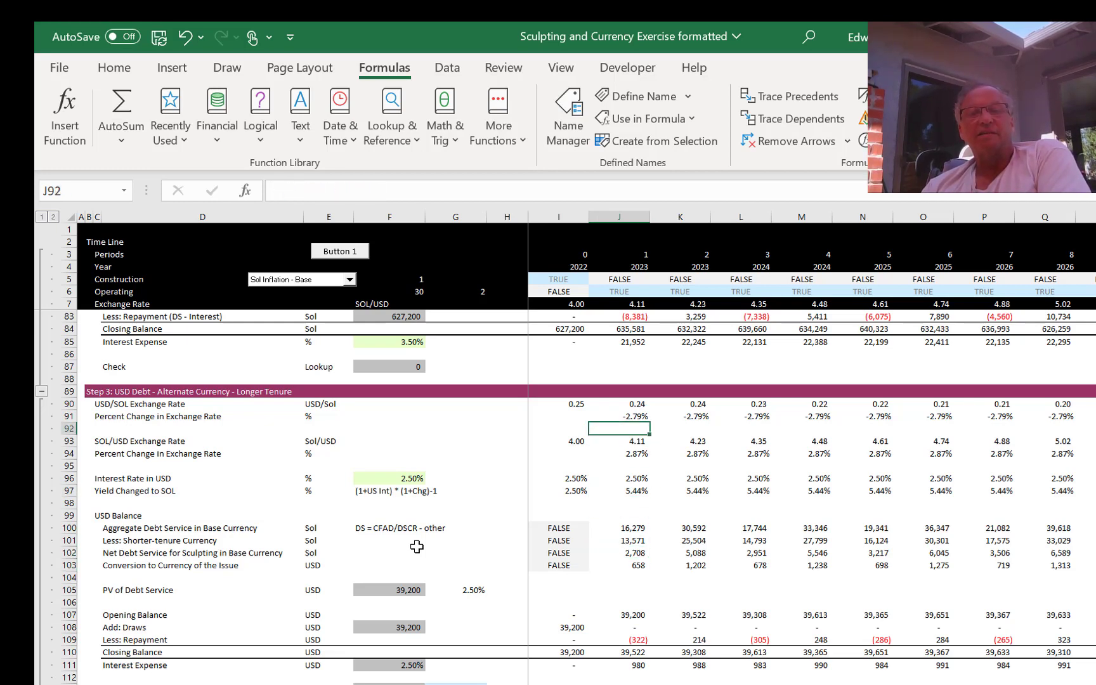
Step: Look back from the exchange rate rows to the SOL debt's debt service and balance in rows 79 to 85
{"action": "key", "text": "Up"}
{"action": "key", "text": "Up"}
{"action": "key", "text": "Up"}
{"action": "key", "text": "Up"}
{"action": "key", "text": "Up"}
{"action": "key", "text": "Up"}
{"action": "key", "text": "Up"}
{"action": "key", "text": "Up"}
{"action": "key", "text": "Up"}
{"action": "key", "text": "Up"}
{"action": "key", "text": "Up"}
{"action": "key", "text": "Up"}
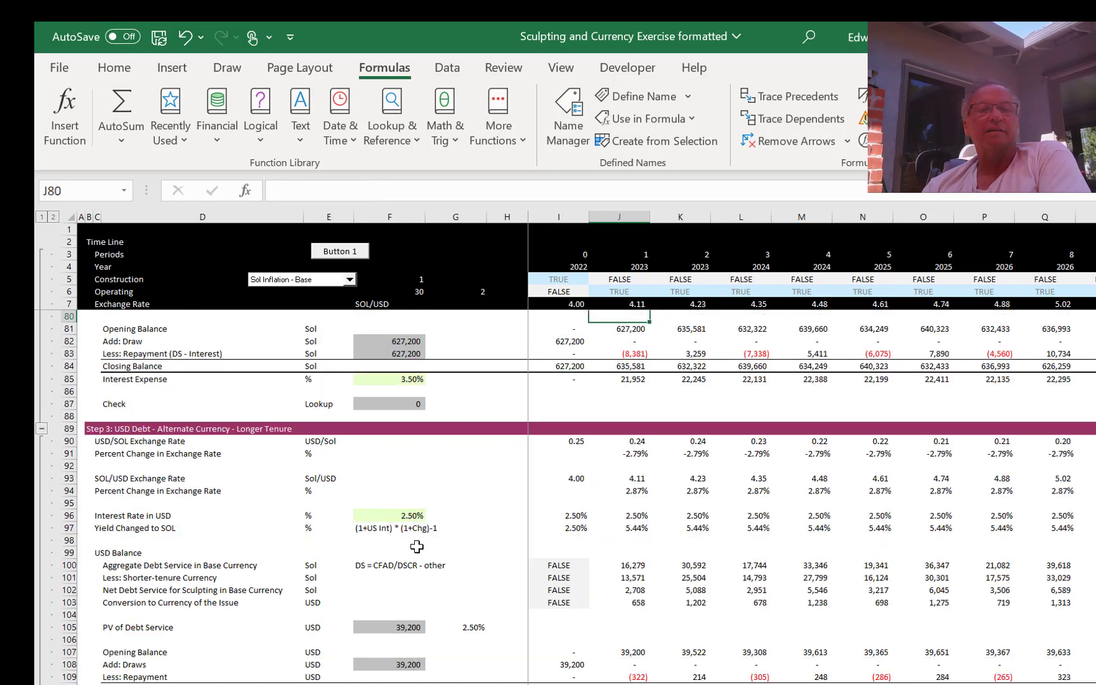
{"action": "key", "text": "Up"}
Step: Examine the Yield Changed to SOL formula in J97 together with the USD interest rate and exchange rate change above it
{"action": "key", "text": "Down"}
{"action": "key", "text": "Down"}
{"action": "key", "text": "Down"}
{"action": "key", "text": "Down"}
{"action": "key", "text": "Down"}
{"action": "key", "text": "Down"}
{"action": "key", "text": "Down"}
{"action": "key", "text": "Down"}
{"action": "key", "text": "Down"}
{"action": "key", "text": "Down"}
{"action": "key", "text": "Down"}
{"action": "key", "text": "Down"}
{"action": "key", "text": "Down"}
{"action": "key", "text": "Down"}
{"action": "key", "text": "Down"}
{"action": "key", "text": "Down"}
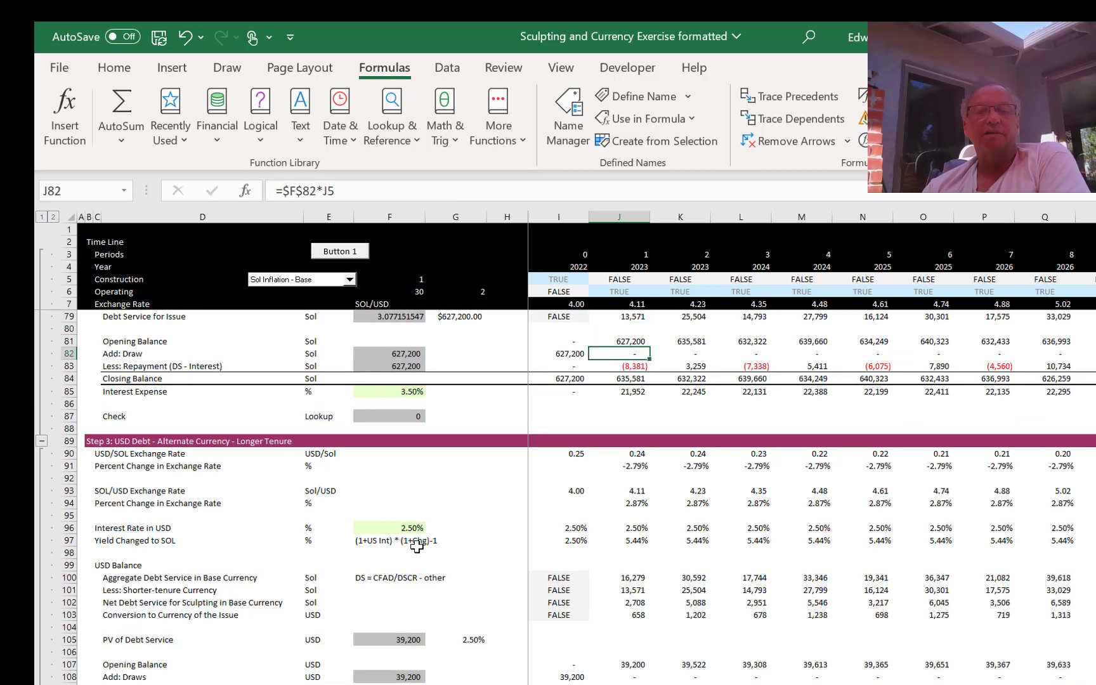
{"action": "key", "text": "Down"}
{"action": "key", "text": "Down"}
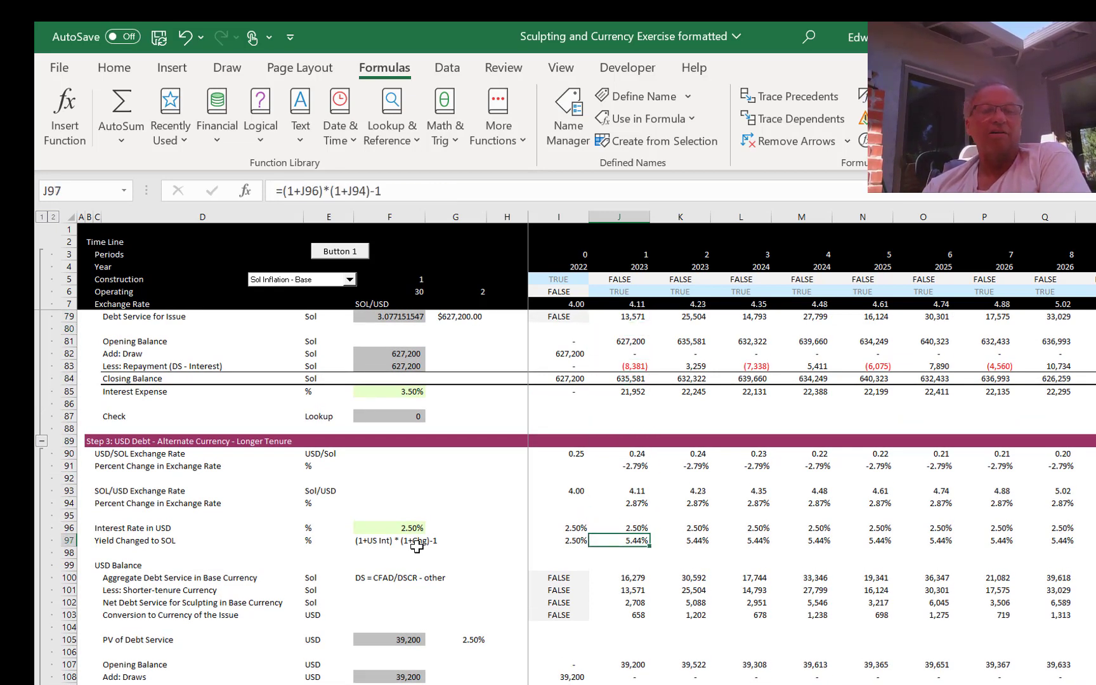
{"action": "key", "text": "Up"}
{"action": "key", "text": "Up"}
{"action": "key", "text": "Up"}
{"action": "key", "text": "Up"}
{"action": "key", "text": "Up"}
{"action": "key", "text": "Up"}
{"action": "key", "text": "Up"}
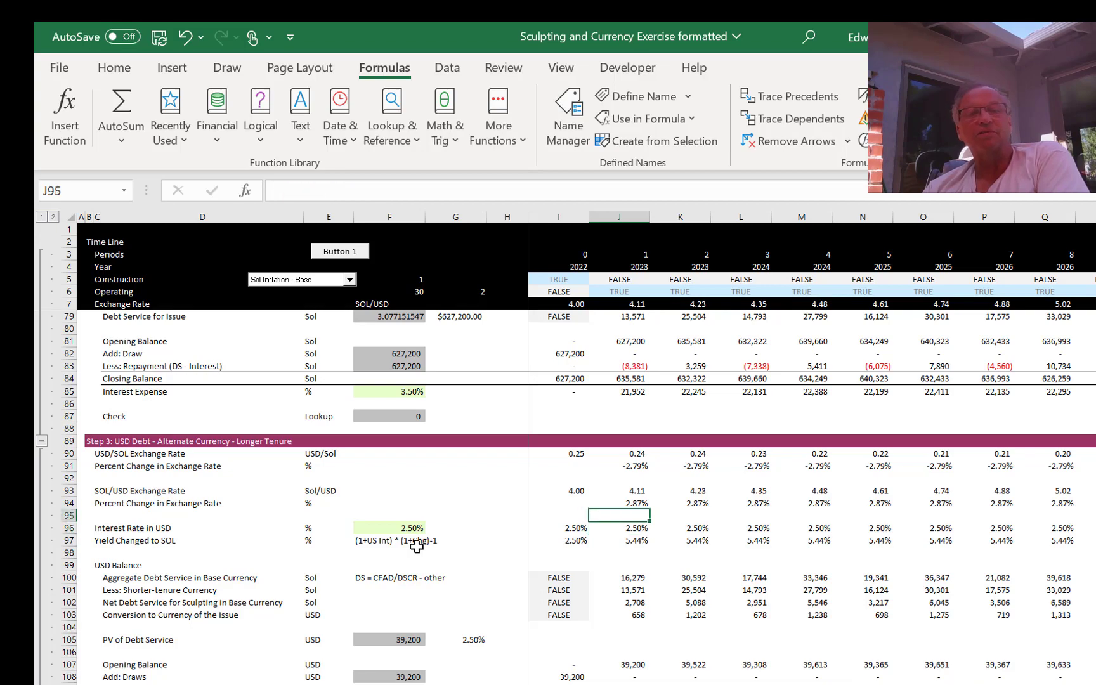
Step: Review the USD Balance block from row 100 down through the Closing Balance Test to the Loss on Translation in J119
{"action": "key", "text": "Down"}
{"action": "key", "text": "Down"}
{"action": "key", "text": "Down"}
{"action": "key", "text": "Down"}
{"action": "key", "text": "Down"}
{"action": "key", "text": "Down"}
{"action": "key", "text": "Down"}
{"action": "key", "text": "Down"}
{"action": "key", "text": "Down"}
{"action": "key", "text": "Down"}
{"action": "key", "text": "Down"}
{"action": "key", "text": "Down"}
{"action": "key", "text": "Down"}
{"action": "key", "text": "Down"}
{"action": "key", "text": "Down"}
{"action": "key", "text": "Down"}
{"action": "key", "text": "Down"}
{"action": "key", "text": "Down"}
{"action": "key", "text": "Down"}
{"action": "key", "text": "Down"}
{"action": "key", "text": "Down"}
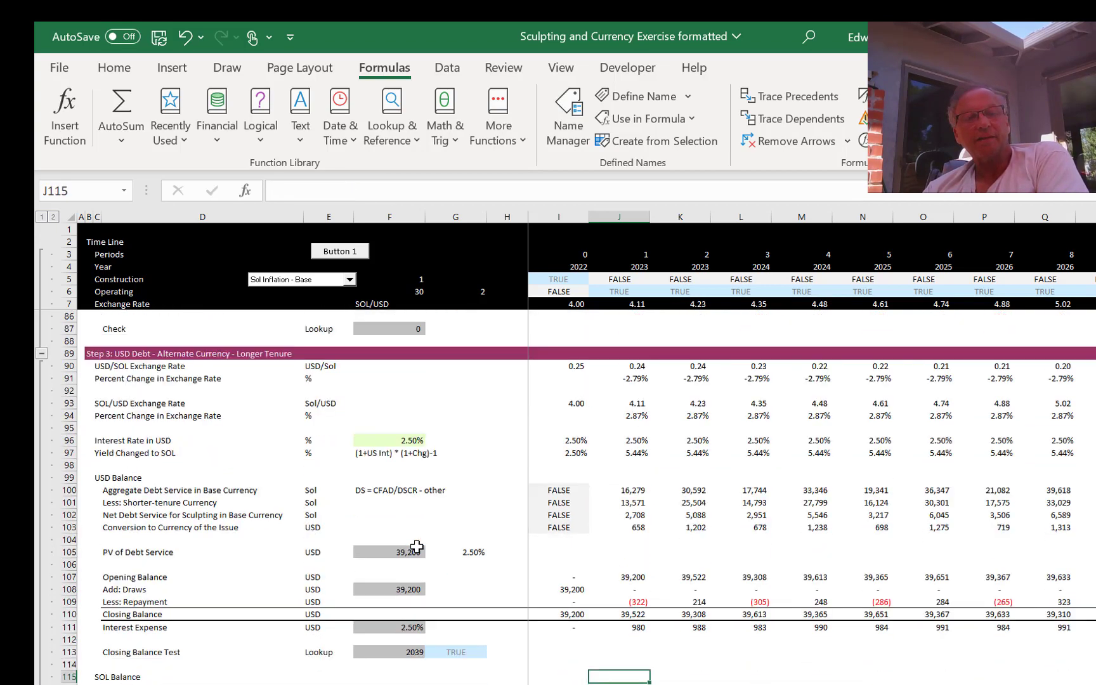
{"action": "key", "text": "Down"}
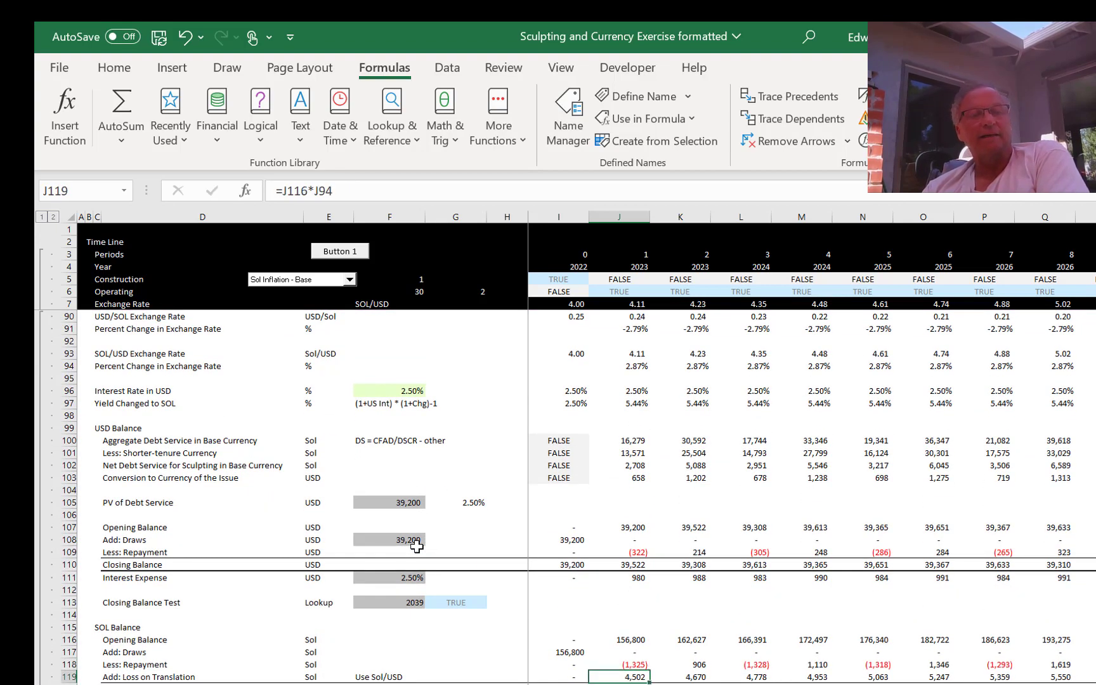
Step: Examine the SOL Balance rows from Loss on Translation down to the Debt Cash Flow in SOL in J127
{"action": "key", "text": "Down"}
{"action": "key", "text": "Down"}
{"action": "key", "text": "Down"}
{"action": "key", "text": "Down"}
{"action": "key", "text": "Down"}
{"action": "key", "text": "Down"}
{"action": "key", "text": "Down"}
{"action": "key", "text": "Down"}
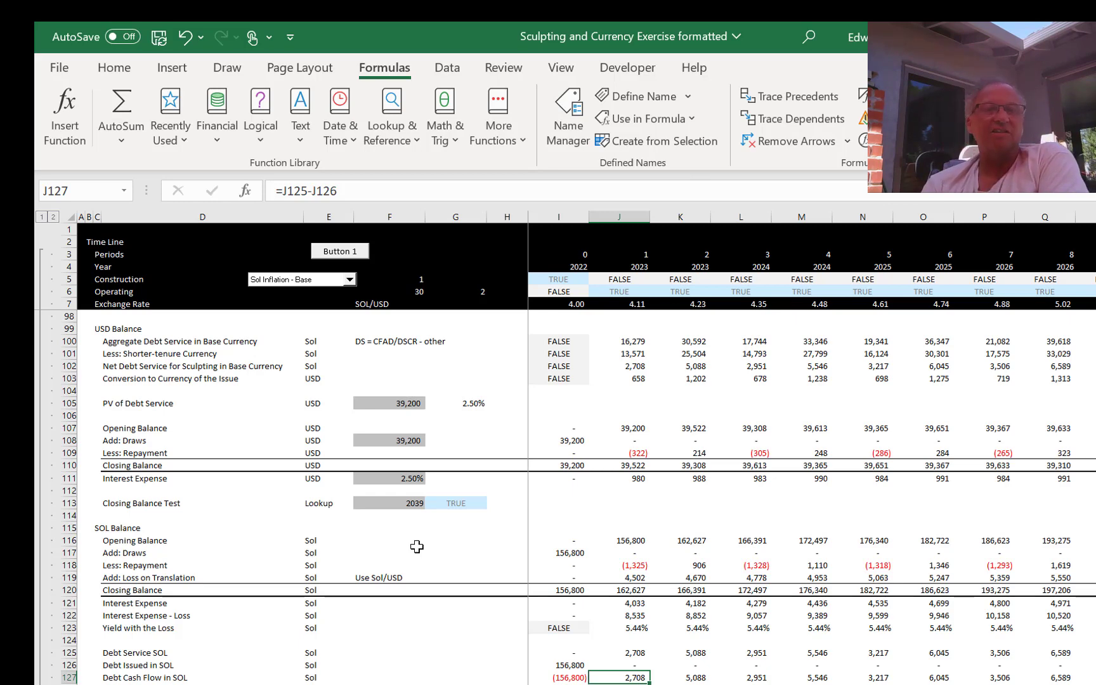
Step: Review the Debt IRR section's total debt service, debt issued and computed and fixed debt IRR down to row 144
{"action": "key", "text": "Down"}
{"action": "key", "text": "Down"}
{"action": "key", "text": "Down"}
{"action": "key", "text": "Down"}
{"action": "key", "text": "Down"}
{"action": "key", "text": "Down"}
{"action": "key", "text": "Down"}
{"action": "key", "text": "Down"}
{"action": "key", "text": "Down"}
{"action": "key", "text": "Down"}
{"action": "key", "text": "Down"}
{"action": "key", "text": "Down"}
{"action": "key", "text": "Down"}
{"action": "key", "text": "Down"}
{"action": "key", "text": "Down"}
{"action": "key", "text": "Down"}
{"action": "key", "text": "Down"}
{"action": "key", "text": "Down"}
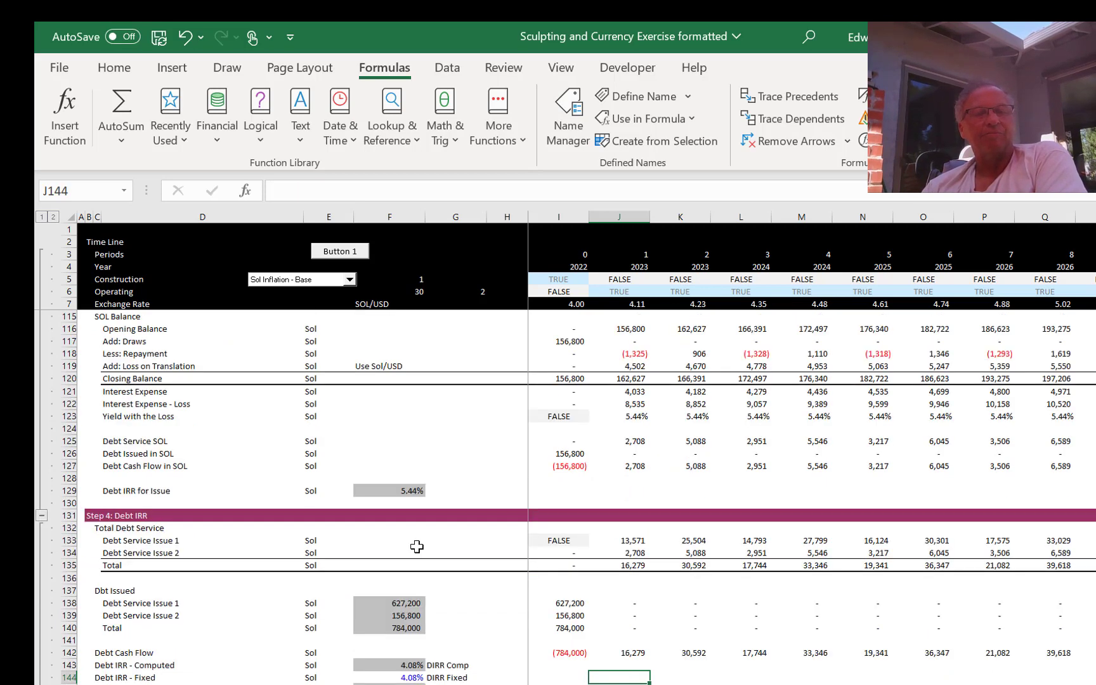
Step: Review the Outputs section's equity cash flow, equity IRR and DSCR in SOL down to J156
{"action": "key", "text": "Down"}
{"action": "key", "text": "Down"}
{"action": "key", "text": "Down"}
{"action": "key", "text": "Down"}
{"action": "key", "text": "Down"}
{"action": "key", "text": "Down"}
{"action": "key", "text": "Down"}
{"action": "key", "text": "Down"}
{"action": "key", "text": "Down"}
{"action": "key", "text": "Down"}
{"action": "key", "text": "Down"}
{"action": "key", "text": "Down"}
{"action": "key", "text": "Down"}
{"action": "key", "text": "Down"}
{"action": "key", "text": "Down"}
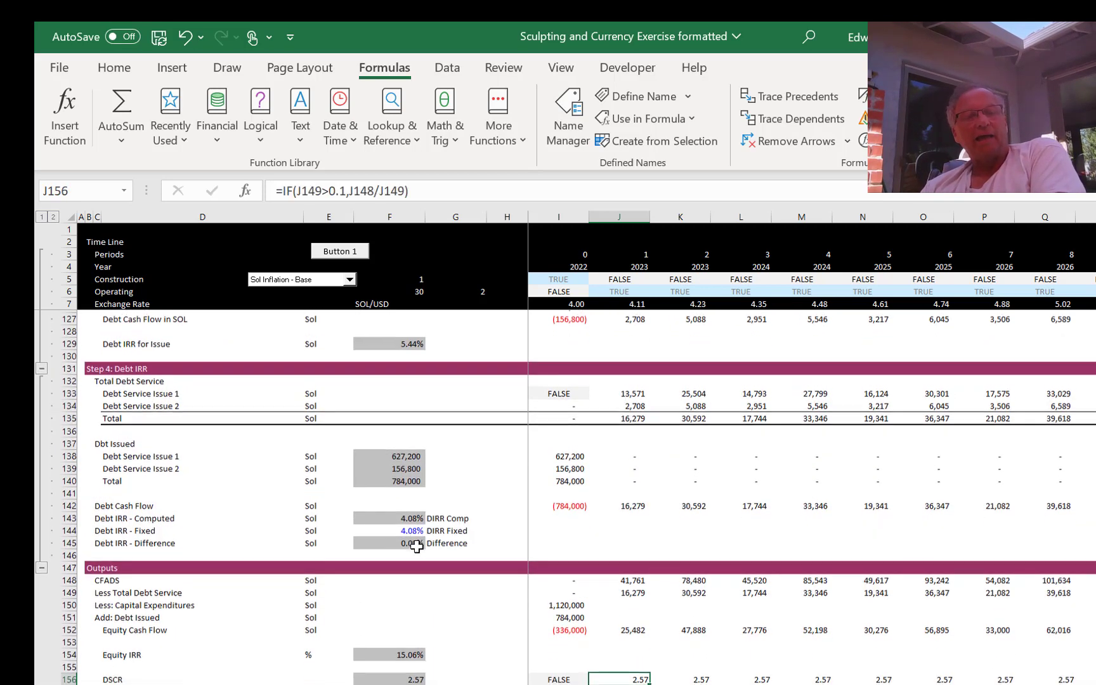
Step: Compare the SOL CFADS and total debt service in rows 148 and 149 with the USD CFADS in J159
{"action": "key", "text": "Up"}
{"action": "key", "text": "Up"}
{"action": "key", "text": "Up"}
{"action": "key", "text": "Up"}
{"action": "key", "text": "Up"}
{"action": "key", "text": "Up"}
{"action": "key", "text": "Up"}
{"action": "key", "text": "Up"}
{"action": "key", "text": "Up"}
{"action": "key", "text": "Up"}
{"action": "key", "text": "Up"}
{"action": "key", "text": "Up"}
{"action": "key", "text": "Up"}
{"action": "key", "text": "Up"}
{"action": "key", "text": "Up"}
{"action": "key", "text": "Up"}
{"action": "key", "text": "Up"}
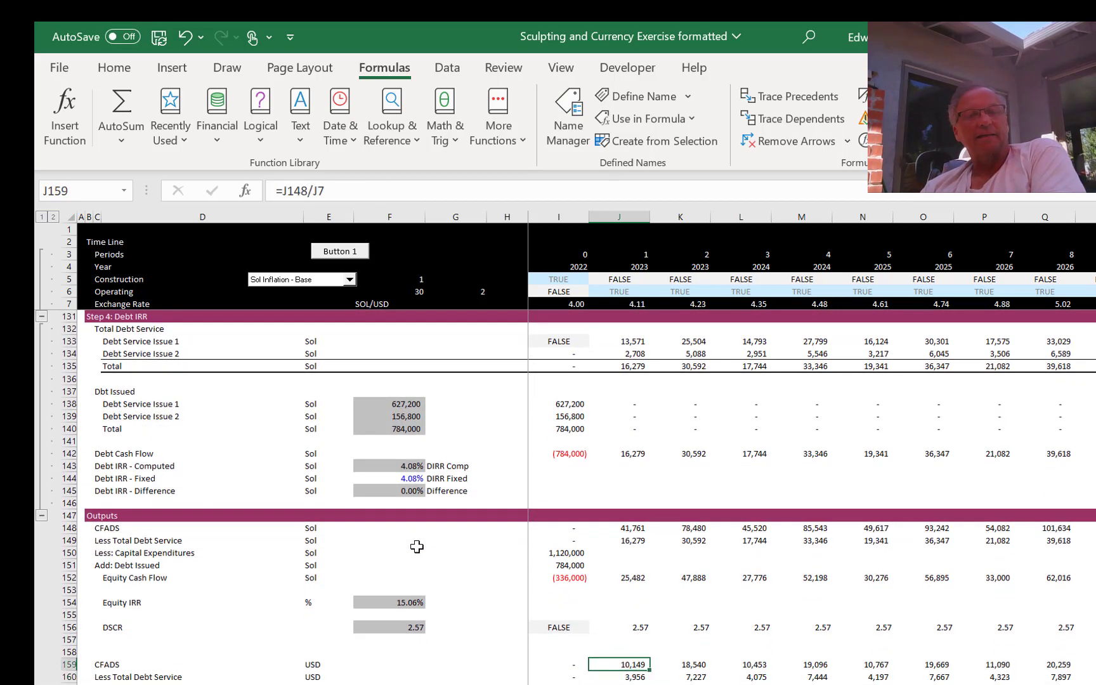
{"action": "key", "text": "Down"}
{"action": "key", "text": "Down"}
{"action": "key", "text": "Down"}
{"action": "key", "text": "Down"}
{"action": "key", "text": "Down"}
{"action": "key", "text": "Down"}
{"action": "key", "text": "Down"}
{"action": "key", "text": "Down"}
{"action": "key", "text": "Down"}
{"action": "key", "text": "Down"}
{"action": "key", "text": "Down"}
{"action": "key", "text": "Down"}
{"action": "key", "text": "Down"}
{"action": "key", "text": "Down"}
{"action": "key", "text": "Down"}
{"action": "key", "text": "Down"}
{"action": "key", "text": "Down"}
{"action": "key", "text": "Down"}
{"action": "key", "text": "Down"}
{"action": "key", "text": "Down"}
{"action": "key", "text": "Down"}
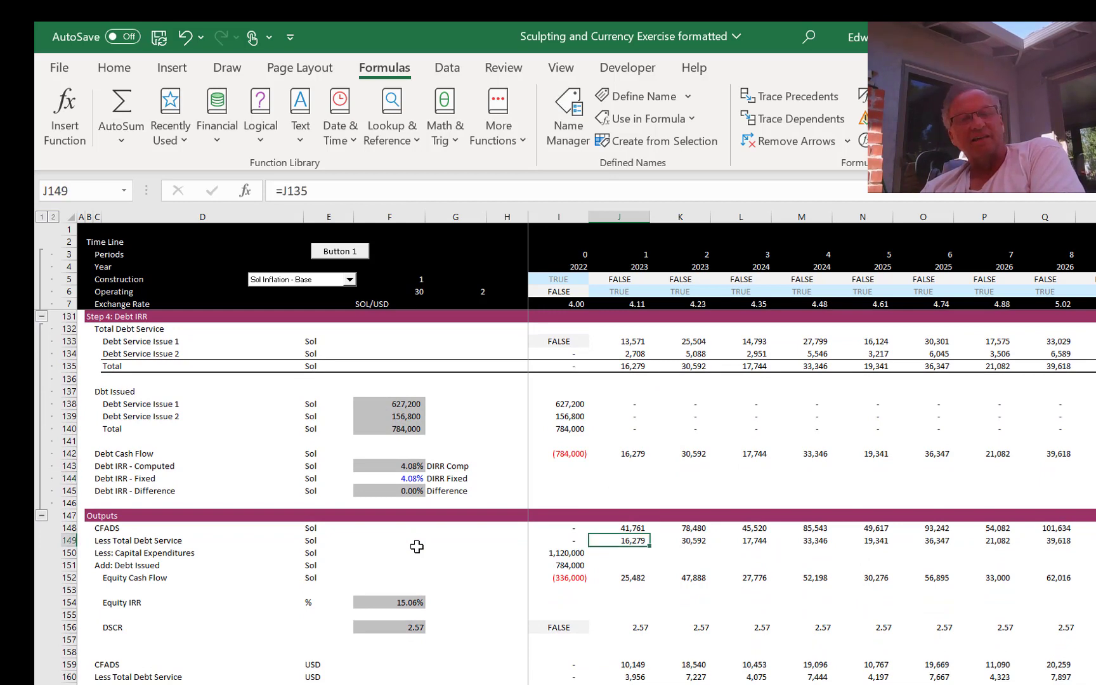
Step: Examine the USD outputs from CFADS in row 159 to the equity IRR and DSCR in rows 165 and 167
{"action": "key", "text": "Up"}
{"action": "key", "text": "Up"}
{"action": "key", "text": "Up"}
{"action": "key", "text": "Up"}
{"action": "key", "text": "Up"}
{"action": "key", "text": "Up"}
{"action": "key", "text": "Up"}
{"action": "key", "text": "Up"}
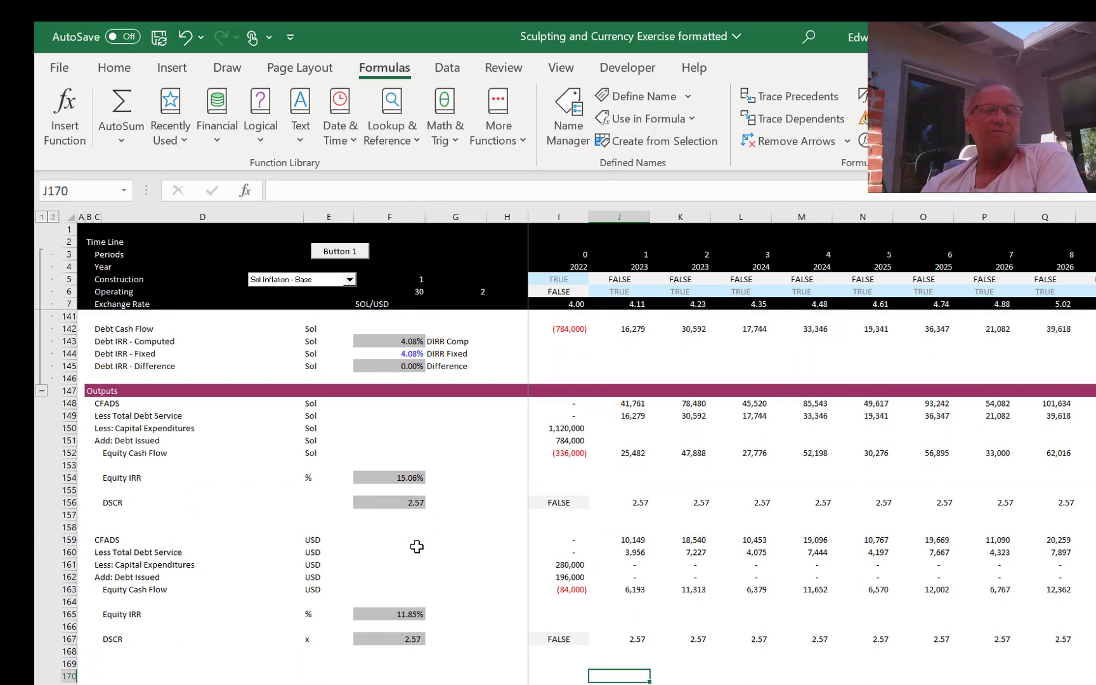
{"action": "key", "text": "Left"}
{"action": "key", "text": "Left"}
{"action": "key", "text": "Up"}
{"action": "key", "text": "Up"}
{"action": "key", "text": "Up"}
{"action": "key", "text": "Up"}
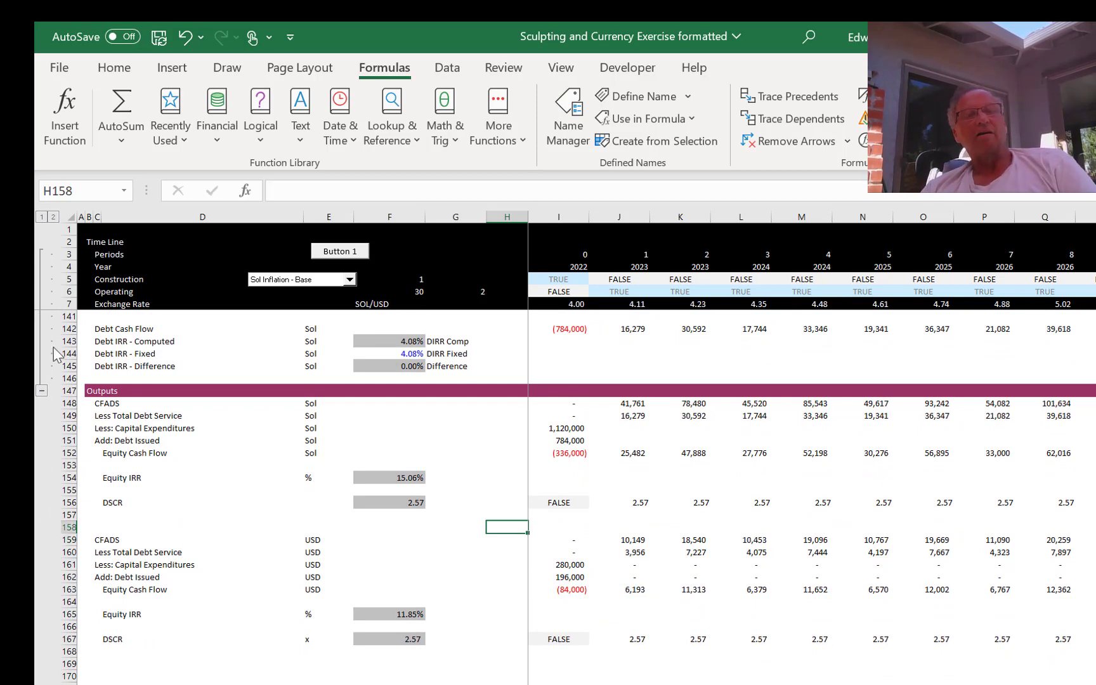
Step: Switch the scenario to Sol Inflation - High, run the circular debt macro and check the USD equity IRR and DSCR
{"action": "left_click", "coordinate": [273, 280]}
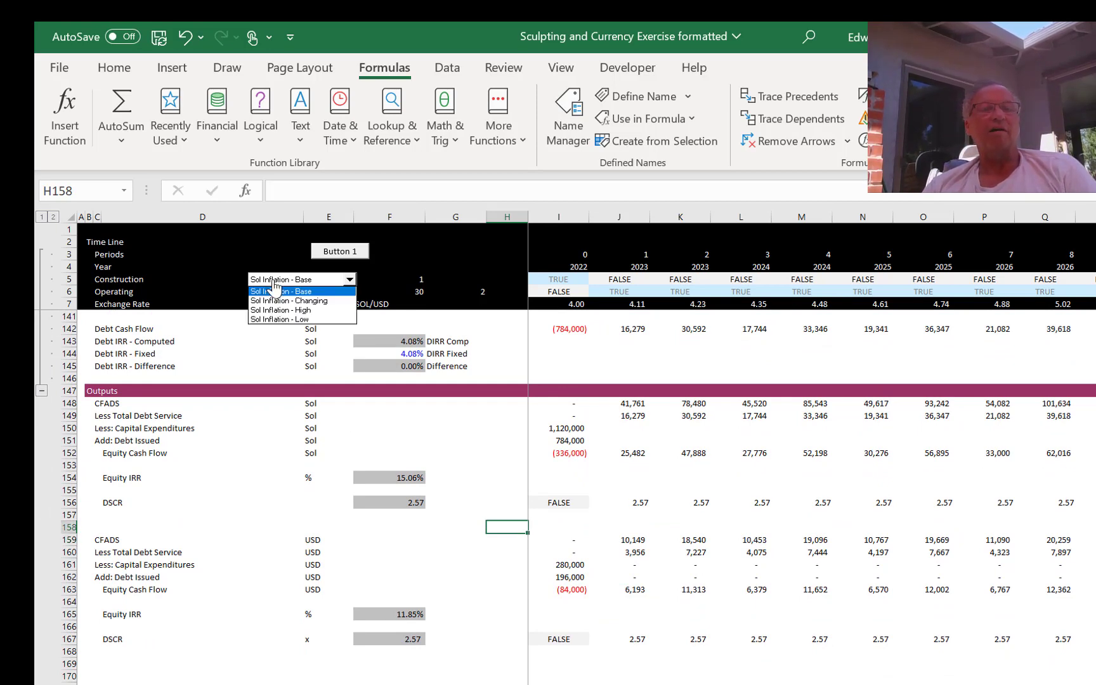
{"action": "key", "text": "Down"}
{"action": "key", "text": "Down"}
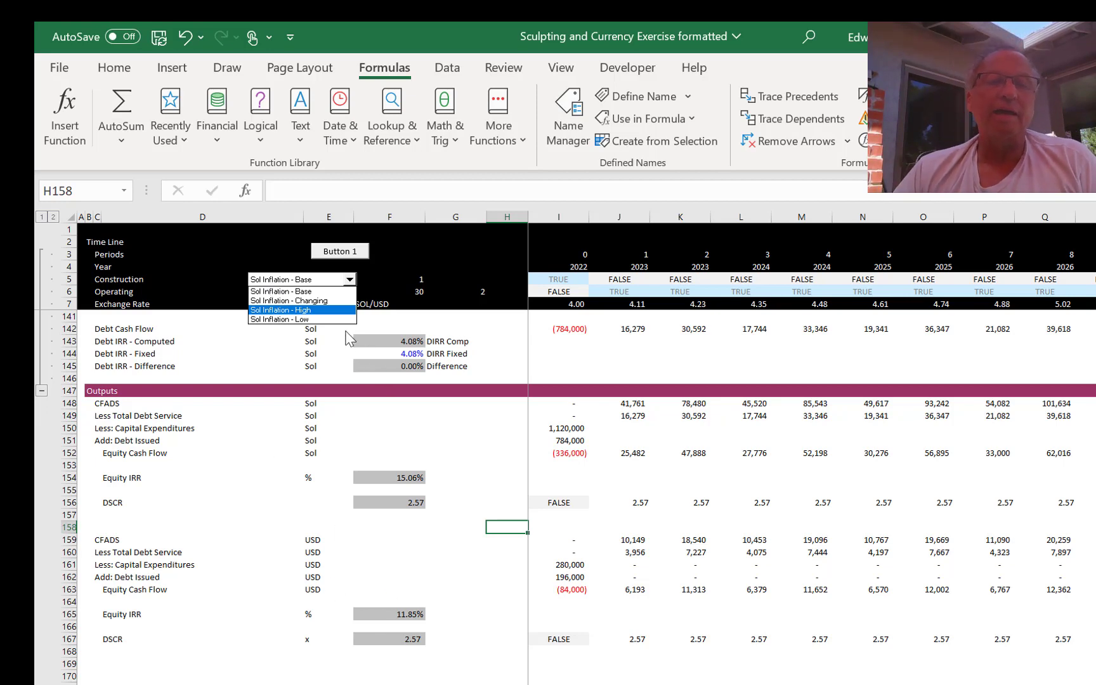
{"action": "key", "text": "Return"}
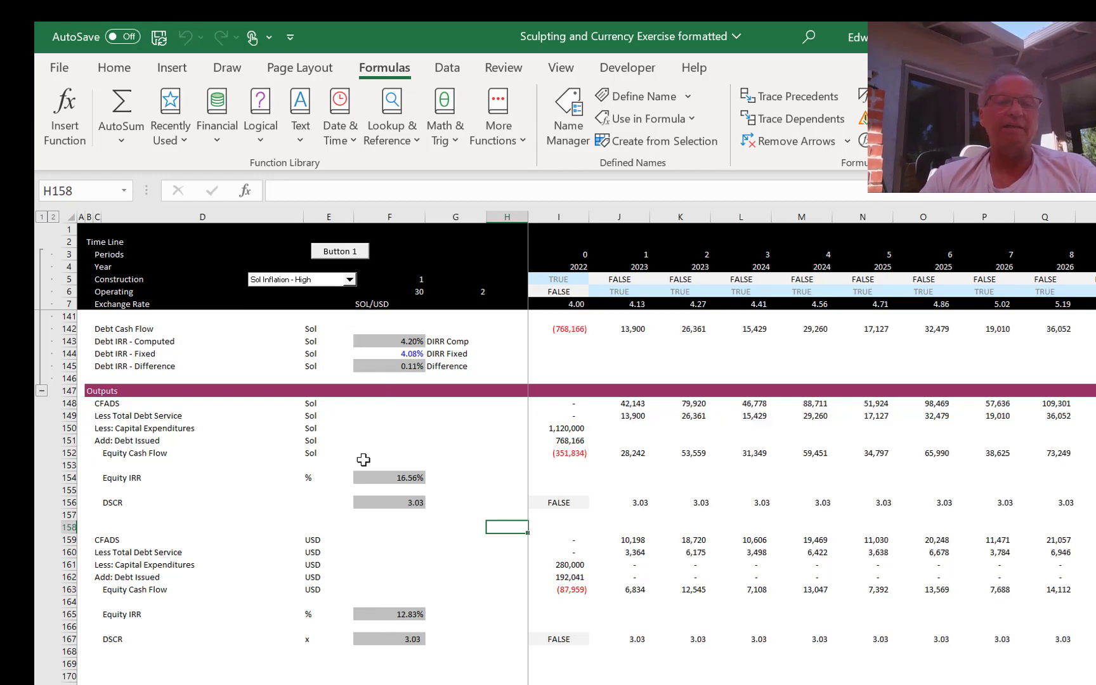
{"action": "left_click", "coordinate": [382, 561]}
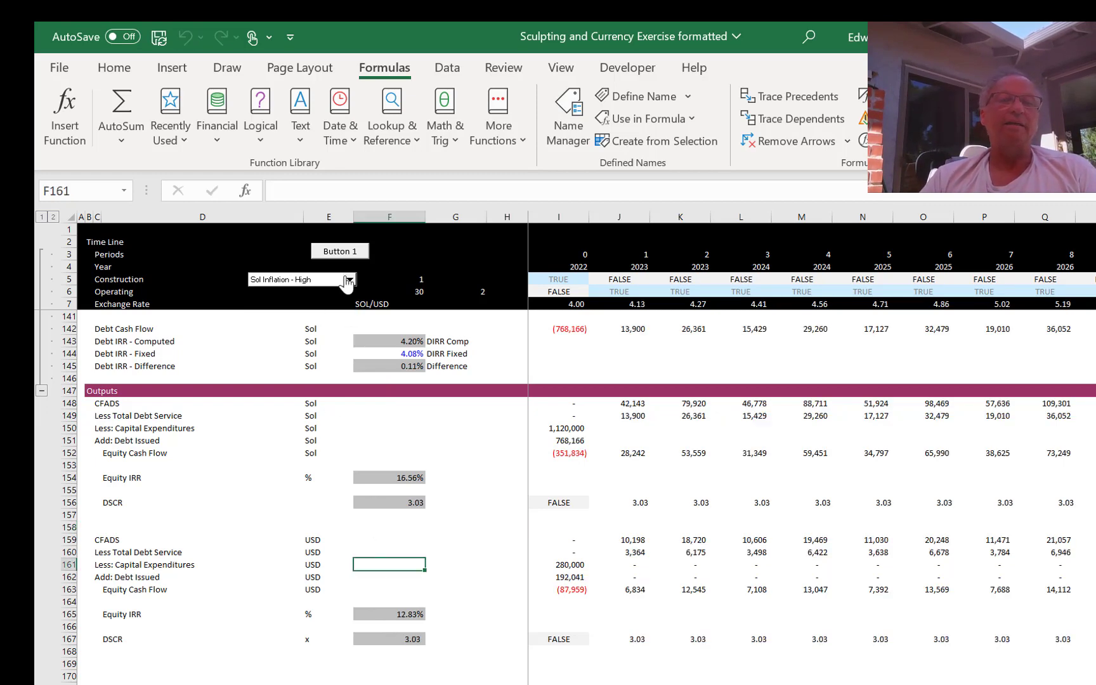
{"action": "left_click", "coordinate": [330, 252]}
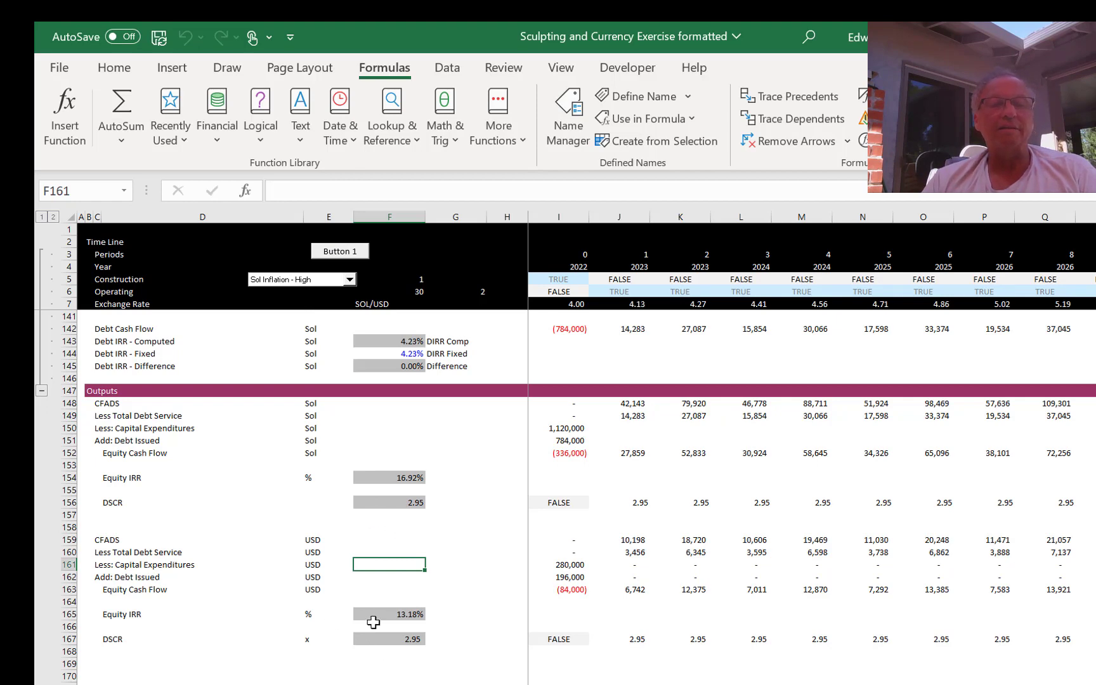
{"action": "left_click", "coordinate": [373, 622]}
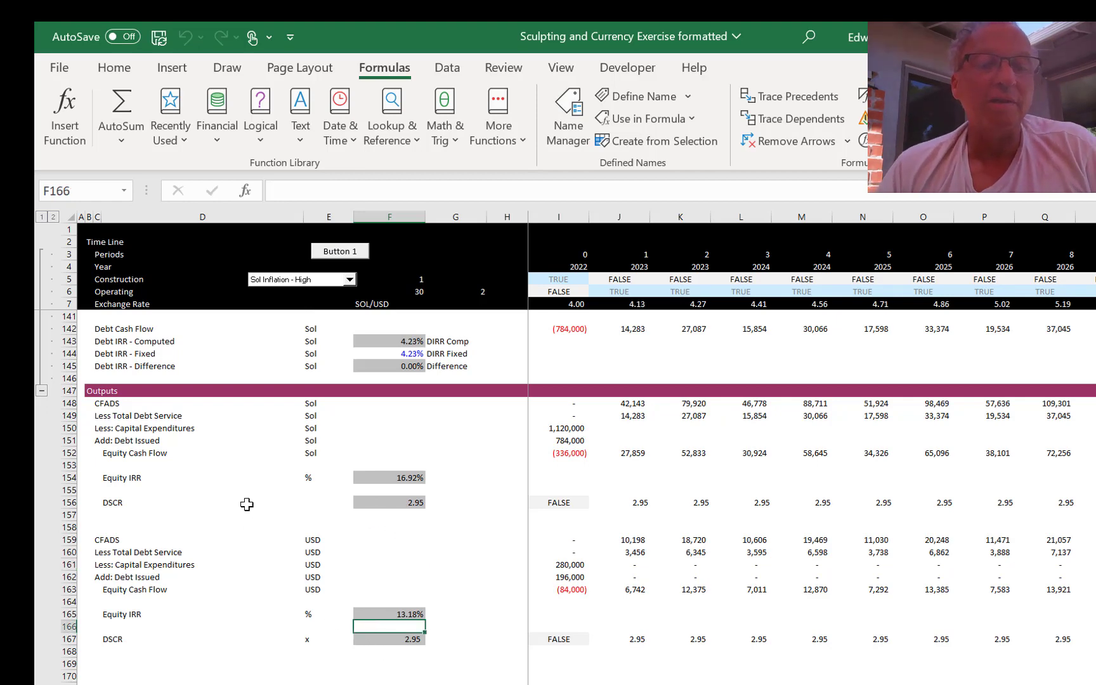
Step: Switch the scenario to Sol Inflation - Base, run the circular debt macro and check the SOL DSCR
{"action": "key", "text": "Up"}
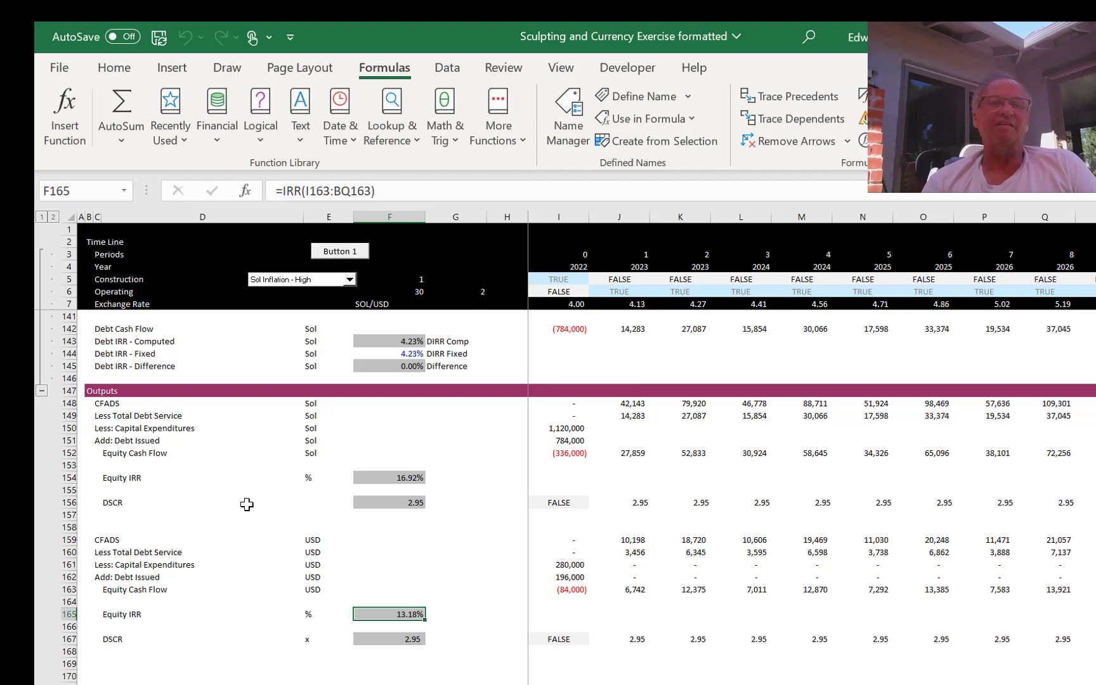
{"action": "left_click", "coordinate": [310, 281]}
{"action": "left_click", "coordinate": [309, 290]}
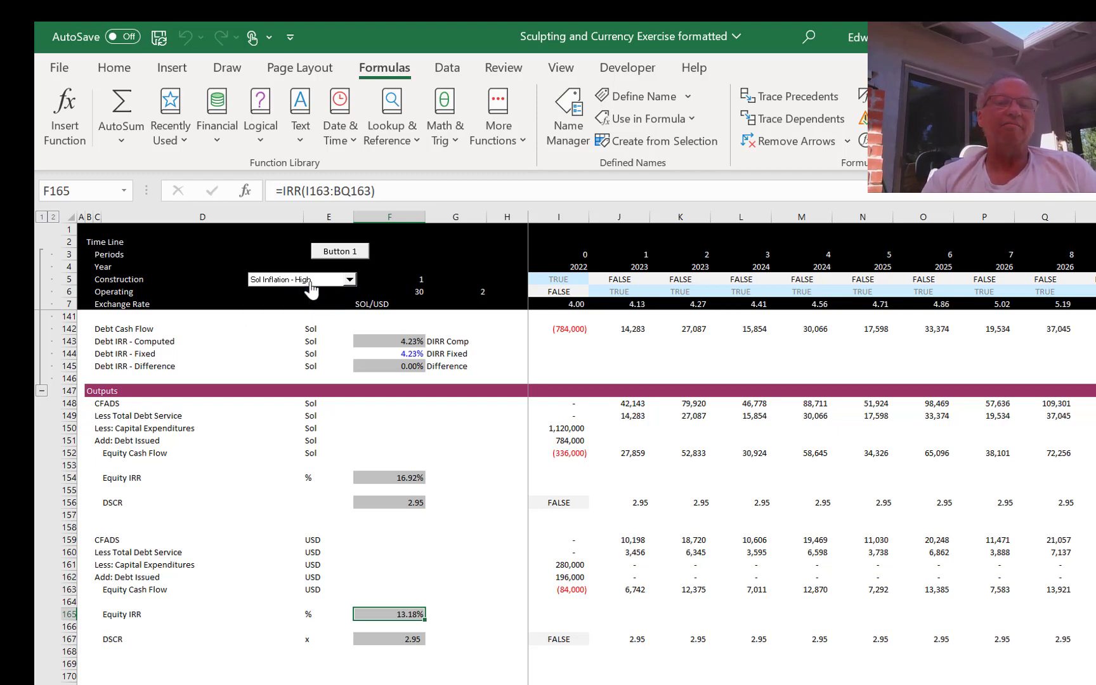
{"action": "left_click", "coordinate": [635, 493]}
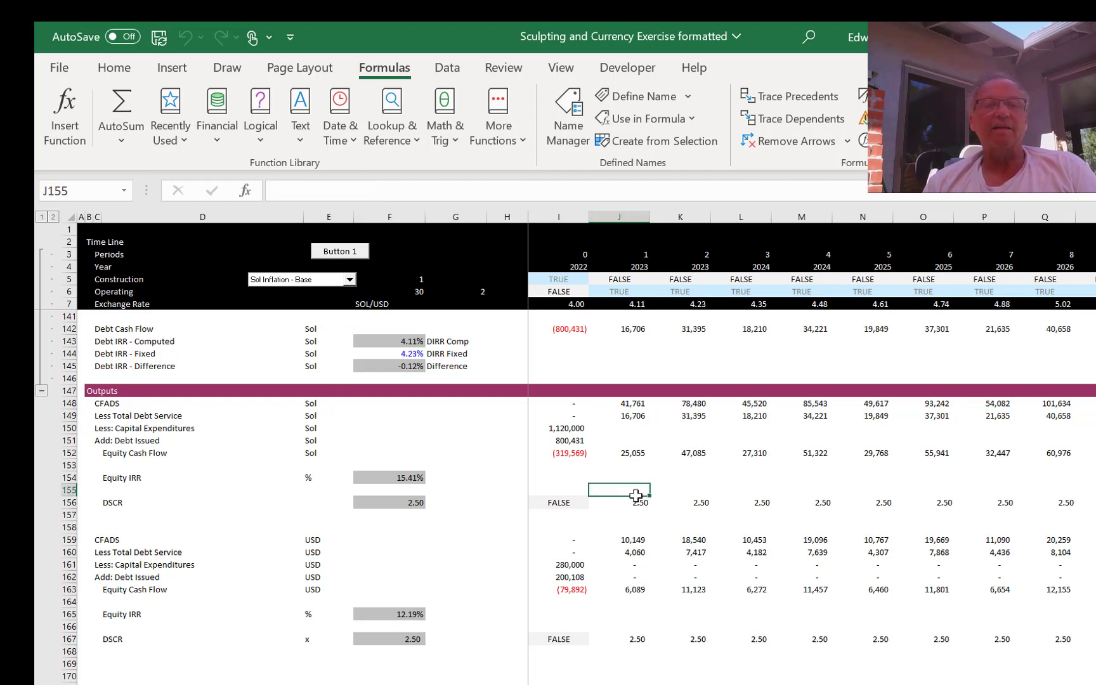
{"action": "left_click", "coordinate": [350, 253]}
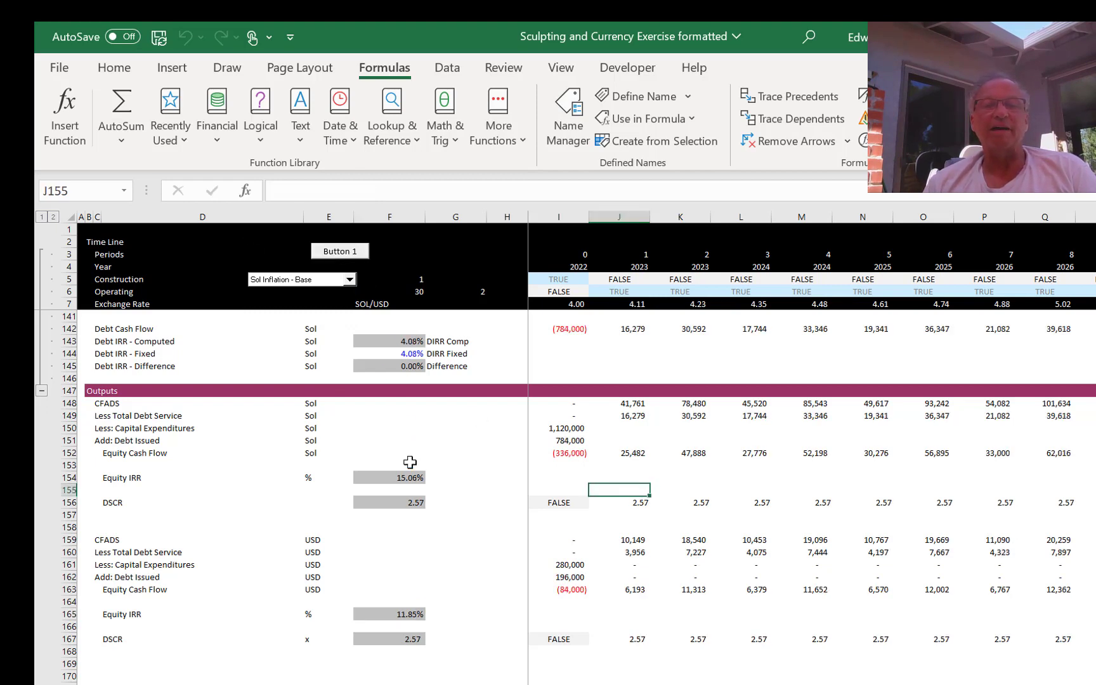
{"action": "left_click", "coordinate": [378, 511]}
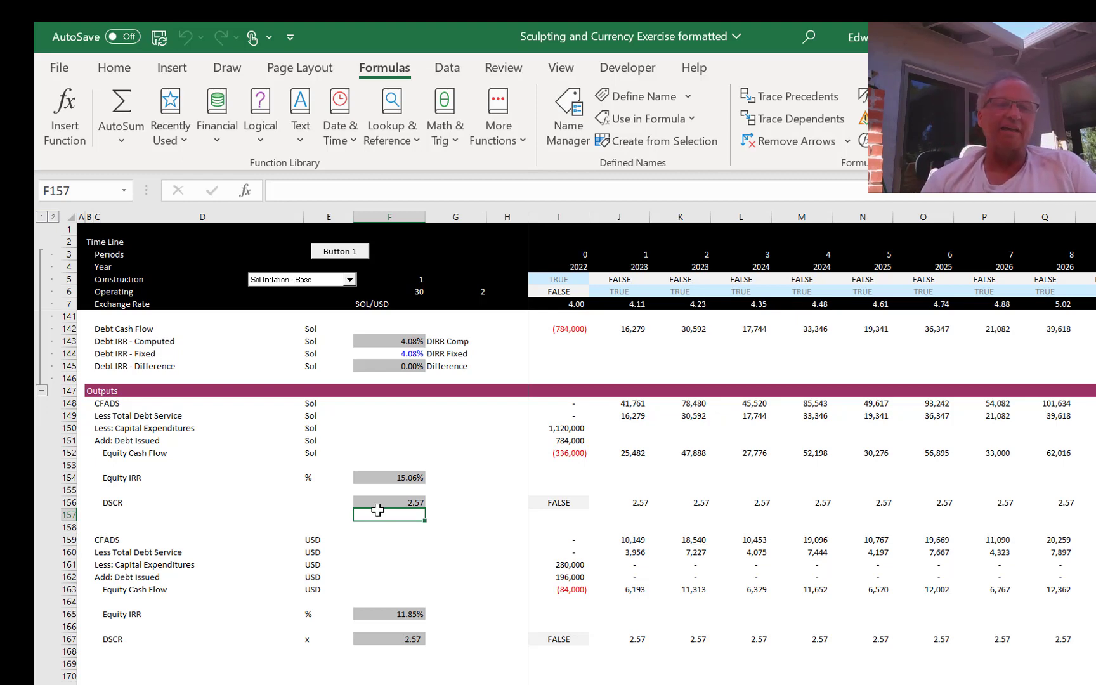
Step: Set the Peruvian Debt in Sol share to 100% in G54 of the inputs sheet
{"action": "key", "text": "ctrl+Page_Up"}
{"action": "key", "text": "Up"}
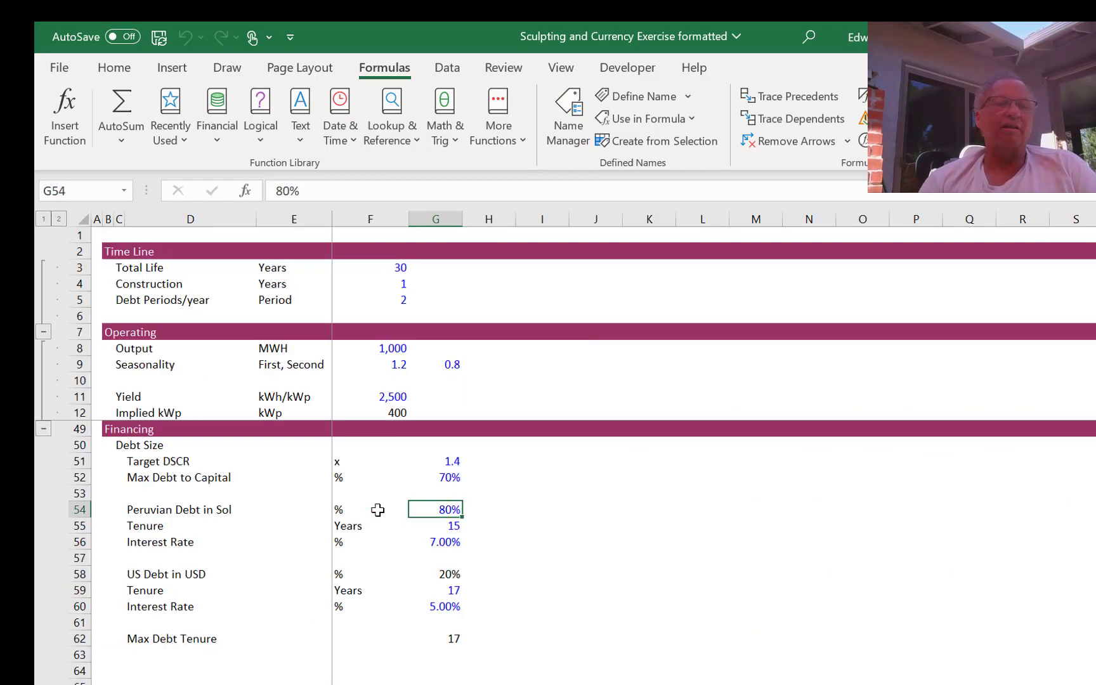
{"action": "key", "text": "BackSpace"}
{"action": "key", "text": "BackSpace"}
{"action": "key", "text": "BackSpace"}
{"action": "type", "text": "100%"}
{"action": "key", "text": "ctrl+Return"}
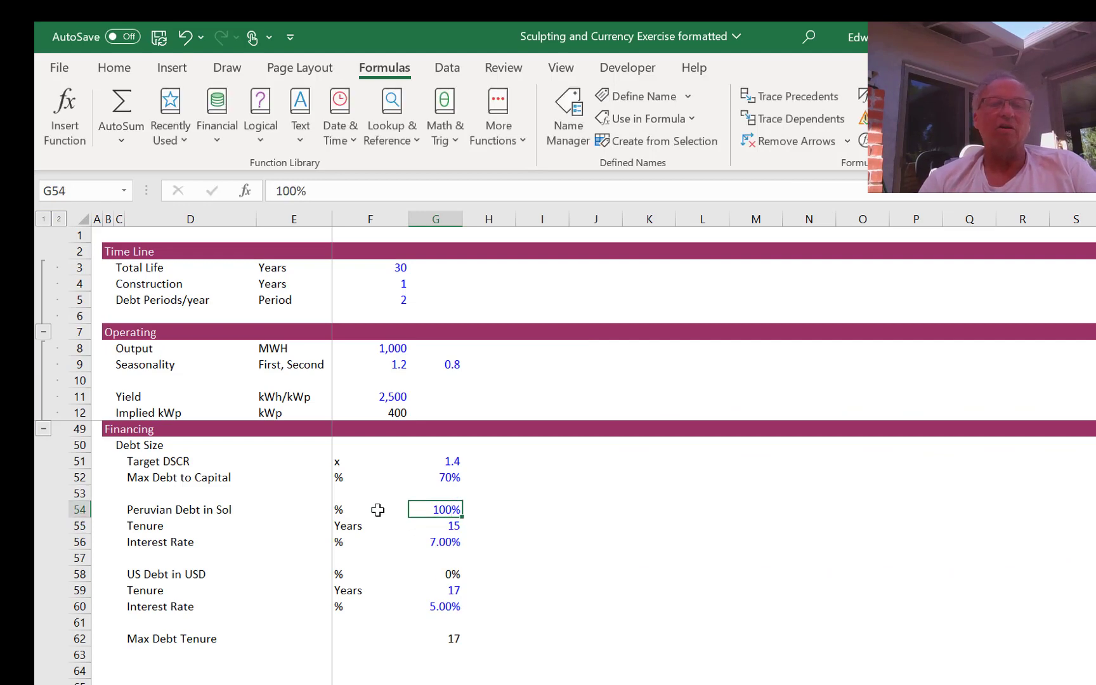
Step: Set the Peruvian Debt in Sol share to 0% and rerun the circular debt macro on the model sheet
{"action": "type", "text": "0"}
{"action": "key", "text": "Return"}
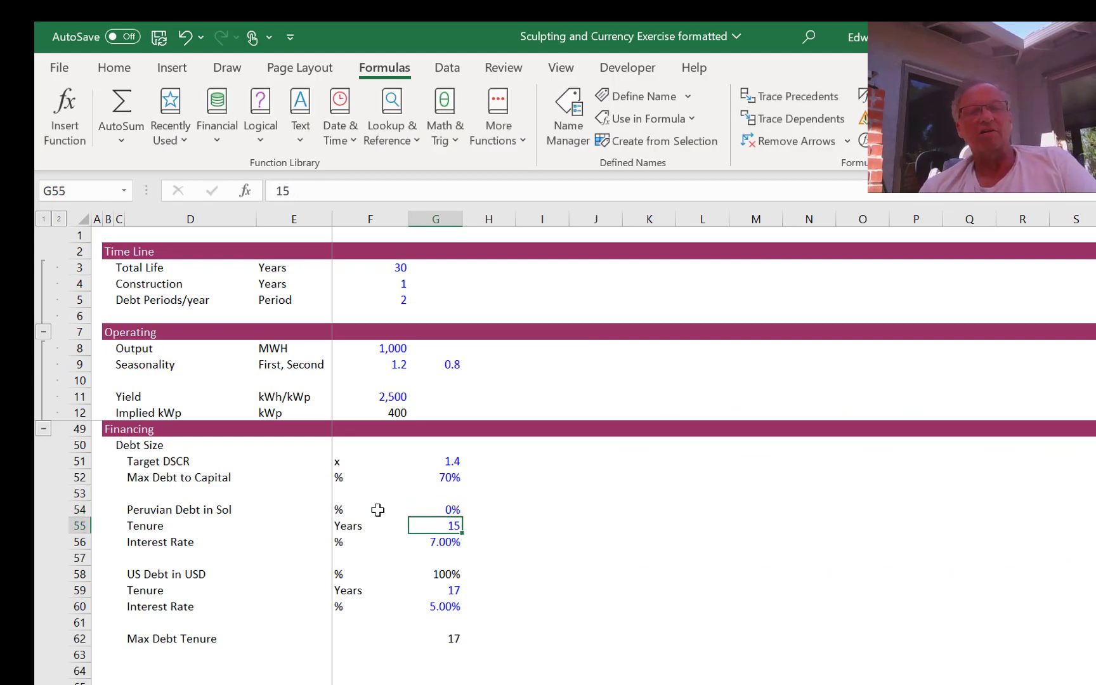
{"action": "key", "text": "ctrl+Page_Down"}
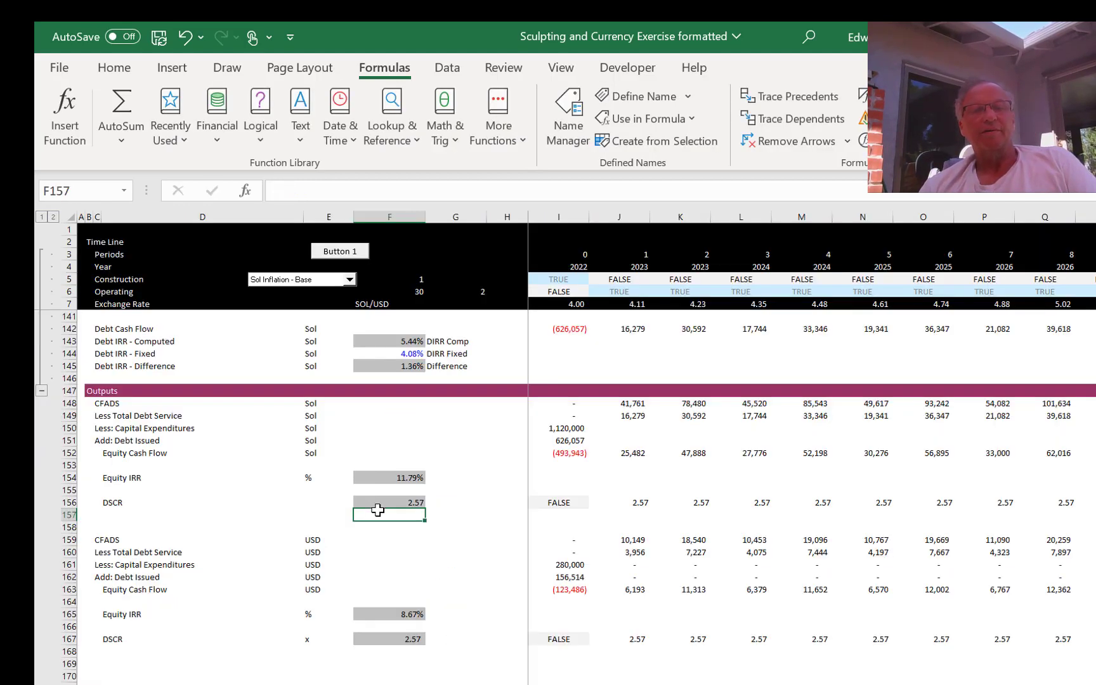
{"action": "left_click", "coordinate": [328, 251]}
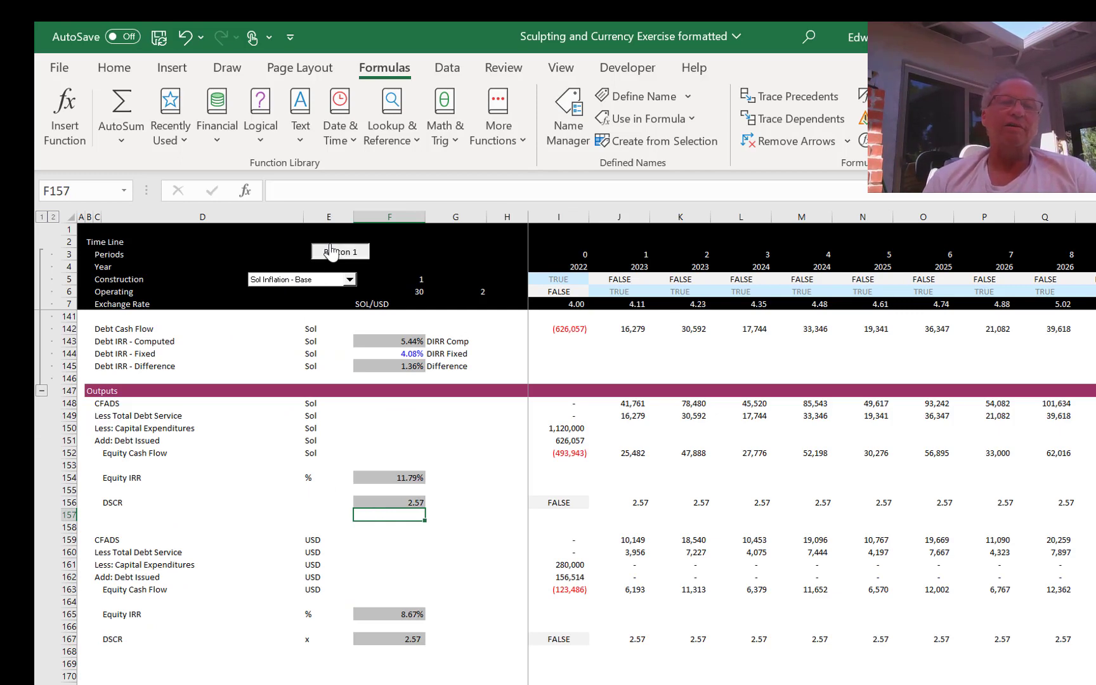
{"action": "left_click", "coordinate": [381, 478]}
{"action": "key", "text": "Up"}
{"action": "key", "text": "Up"}
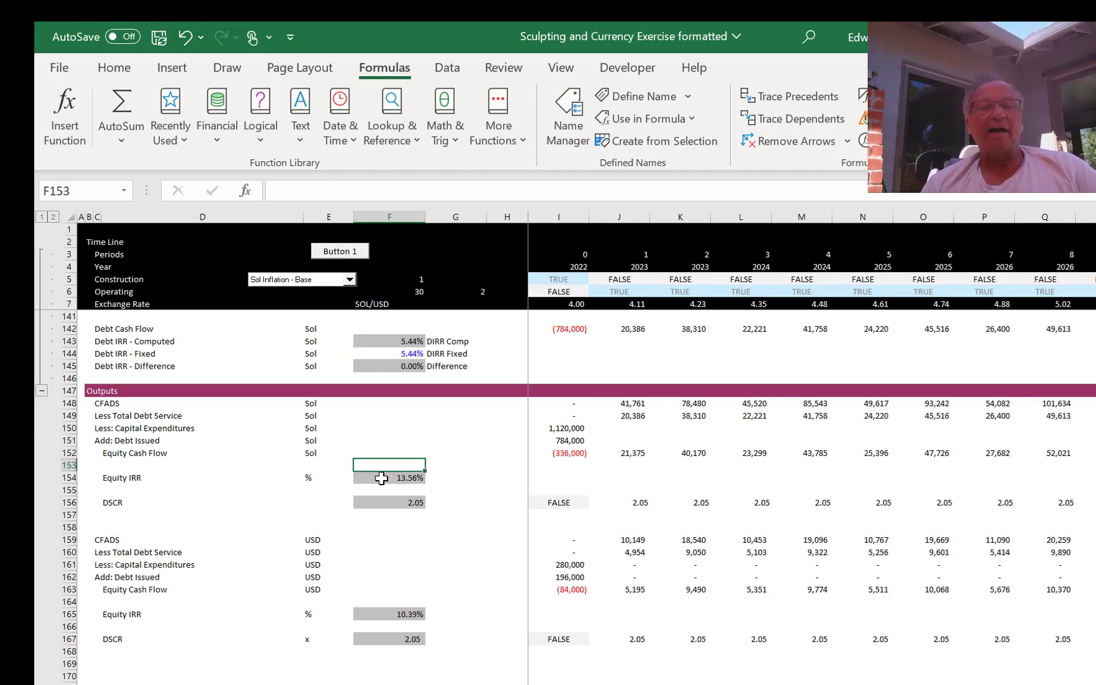
Step: Review the Step 4: Debt IRR section upward from the debt IRR rows through debt issued to total debt service
{"action": "key", "text": "Up"}
{"action": "key", "text": "Up"}
{"action": "key", "text": "Up"}
{"action": "key", "text": "Up"}
{"action": "key", "text": "Up"}
{"action": "key", "text": "Up"}
{"action": "key", "text": "Up"}
{"action": "key", "text": "Up"}
{"action": "key", "text": "Up"}
{"action": "key", "text": "Up"}
{"action": "key", "text": "Up"}
{"action": "key", "text": "Up"}
{"action": "key", "text": "Up"}
{"action": "key", "text": "Up"}
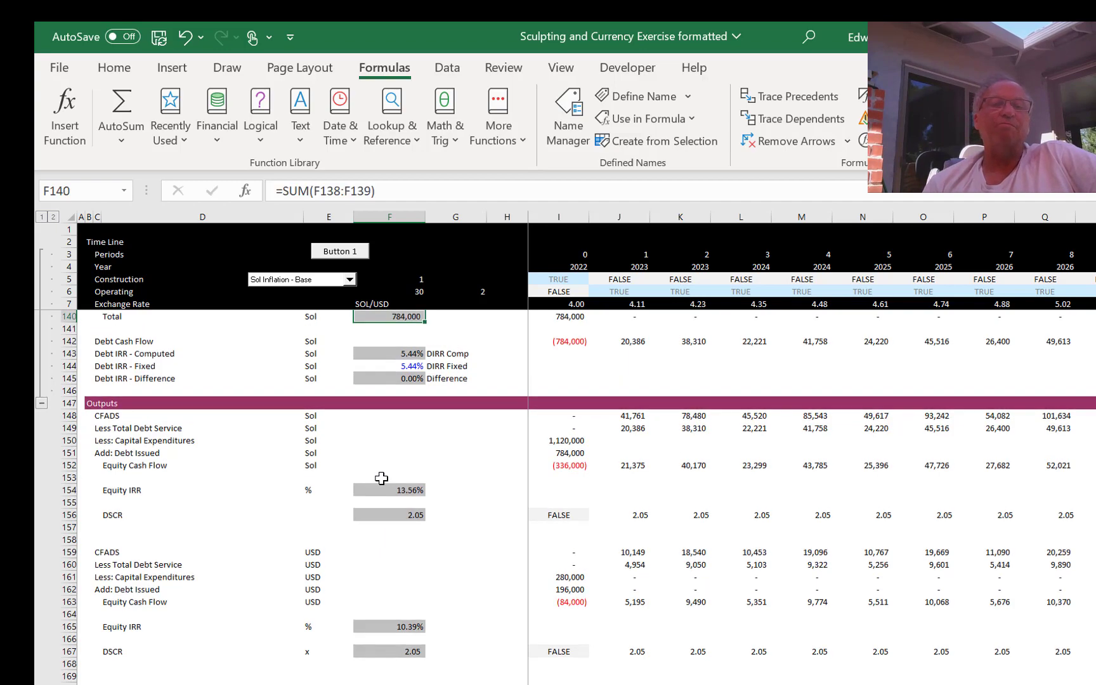
{"action": "key", "text": "Up"}
{"action": "key", "text": "Up"}
{"action": "key", "text": "Up"}
{"action": "key", "text": "Up"}
{"action": "key", "text": "Up"}
{"action": "key", "text": "Up"}
{"action": "key", "text": "Up"}
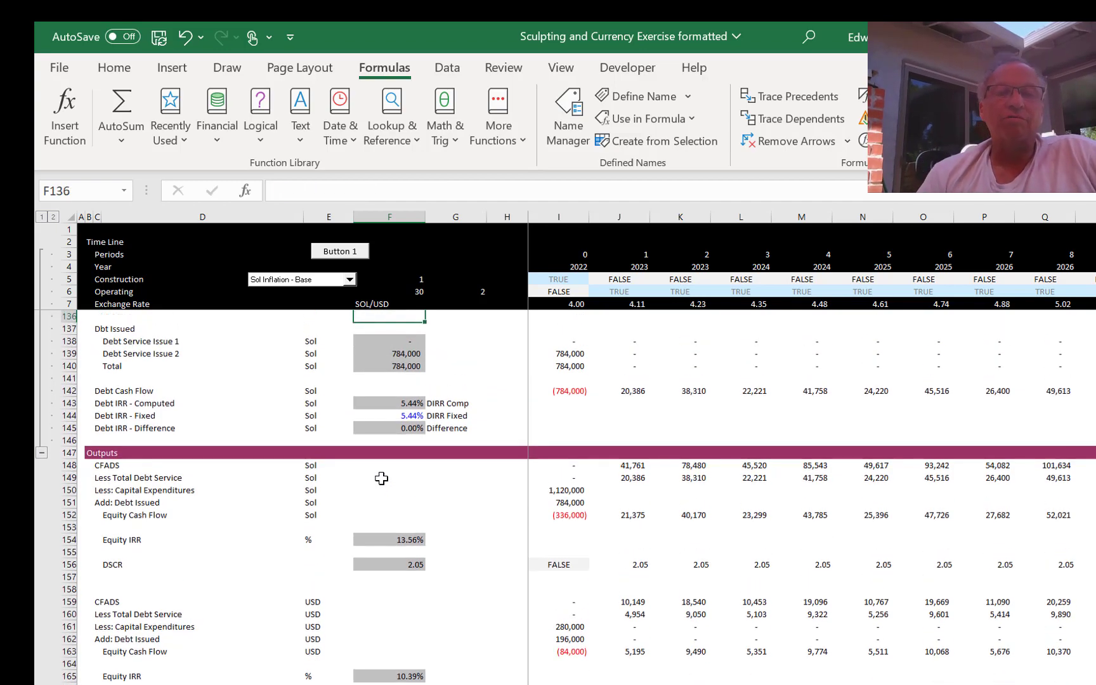
{"action": "key", "text": "Up"}
{"action": "key", "text": "Up"}
{"action": "key", "text": "Up"}
{"action": "key", "text": "Up"}
{"action": "key", "text": "Up"}
{"action": "key", "text": "Up"}
{"action": "key", "text": "Up"}
{"action": "key", "text": "Up"}
{"action": "key", "text": "Up"}
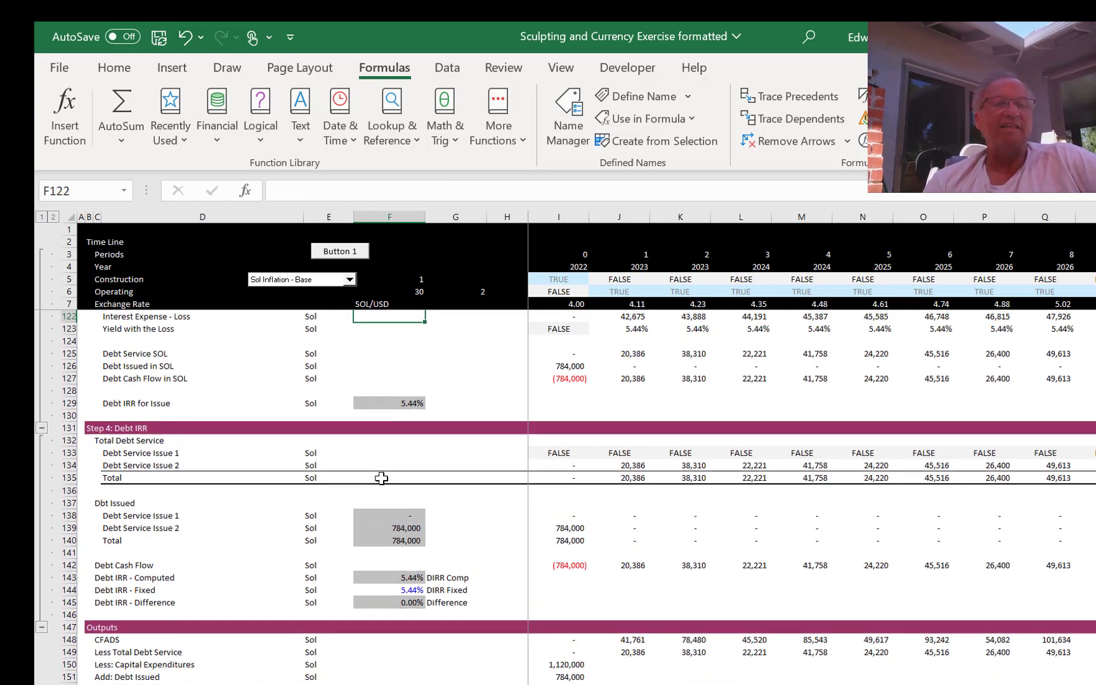
Step: Examine the SOL Balance and USD Balance blocks of the USD issue, going up to the exchange rate in row 93
{"action": "key", "text": "Up"}
{"action": "key", "text": "Up"}
{"action": "key", "text": "Up"}
{"action": "key", "text": "Up"}
{"action": "key", "text": "Up"}
{"action": "key", "text": "Up"}
{"action": "key", "text": "Up"}
{"action": "key", "text": "Up"}
{"action": "key", "text": "Up"}
{"action": "key", "text": "Up"}
{"action": "key", "text": "Up"}
{"action": "key", "text": "Up"}
{"action": "key", "text": "Up"}
{"action": "key", "text": "Up"}
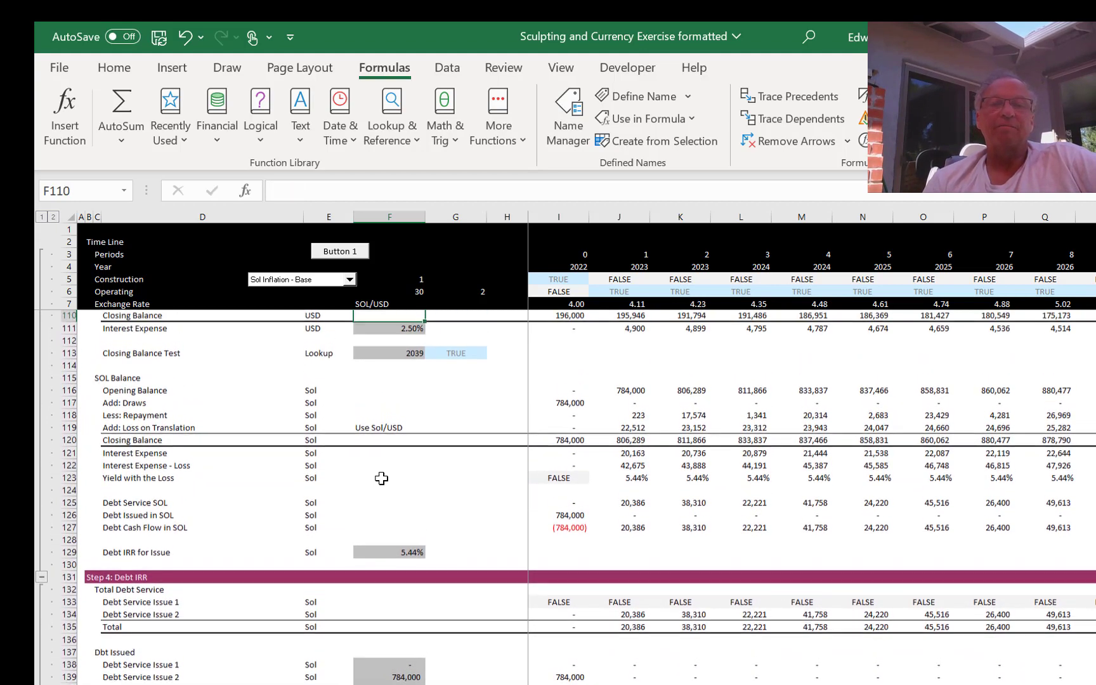
{"action": "key", "text": "Up"}
{"action": "key", "text": "Up"}
{"action": "key", "text": "Up"}
{"action": "key", "text": "Up"}
{"action": "key", "text": "Up"}
{"action": "key", "text": "Up"}
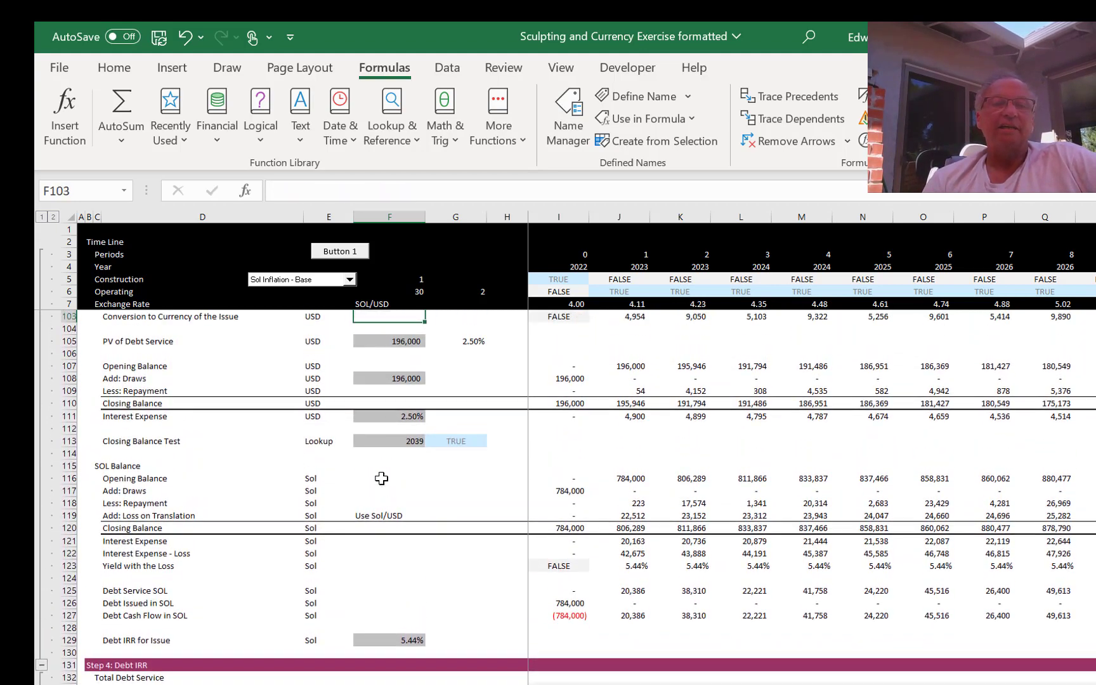
{"action": "key", "text": "Up"}
{"action": "key", "text": "Up"}
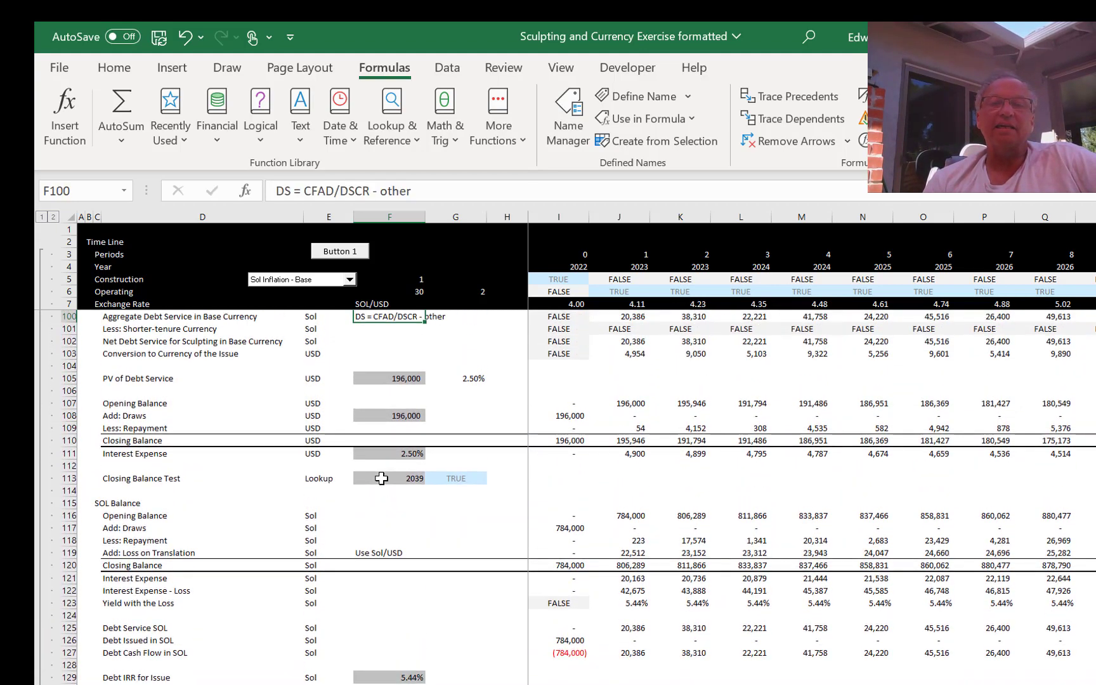
{"action": "key", "text": "Up"}
{"action": "key", "text": "Up"}
{"action": "key", "text": "Up"}
{"action": "key", "text": "Up"}
{"action": "key", "text": "Up"}
{"action": "key", "text": "Up"}
{"action": "key", "text": "Up"}
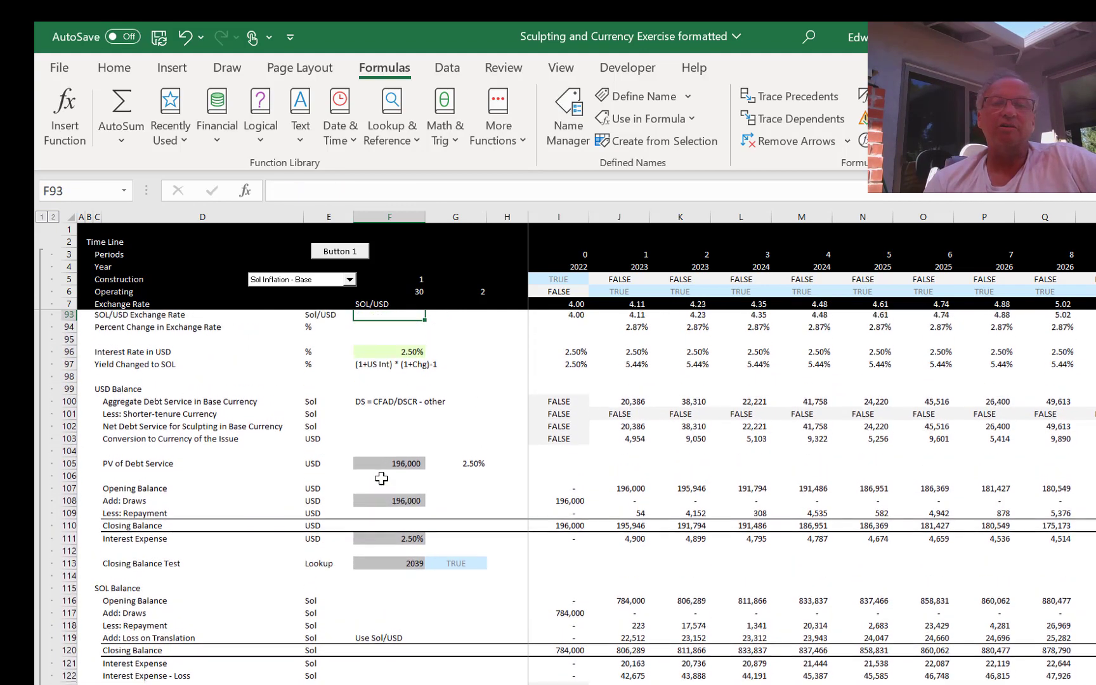
Step: Check the Yield Changed to SOL in row 97 for the first operating period in column J
{"action": "key", "text": "Up"}
{"action": "key", "text": "Down"}
{"action": "key", "text": "Down"}
{"action": "key", "text": "Down"}
{"action": "key", "text": "Down"}
{"action": "key", "text": "Down"}
{"action": "key", "text": "Right"}
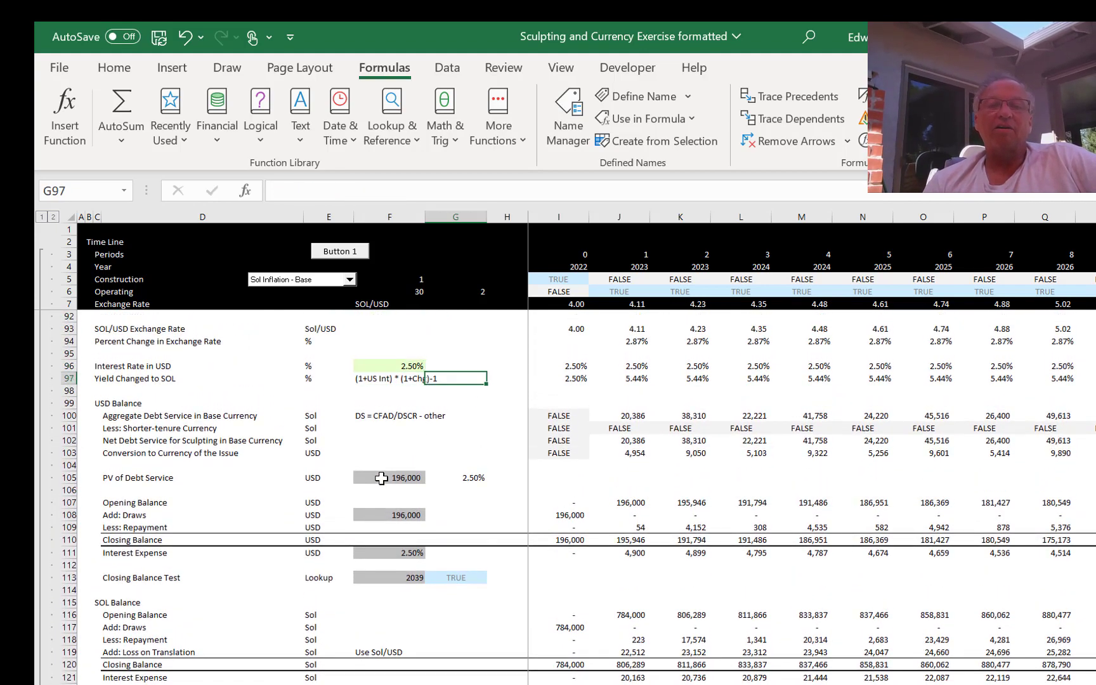
{"action": "key", "text": "Right"}
{"action": "key", "text": "Right"}
{"action": "key", "text": "Right"}
{"action": "key", "text": "Down"}
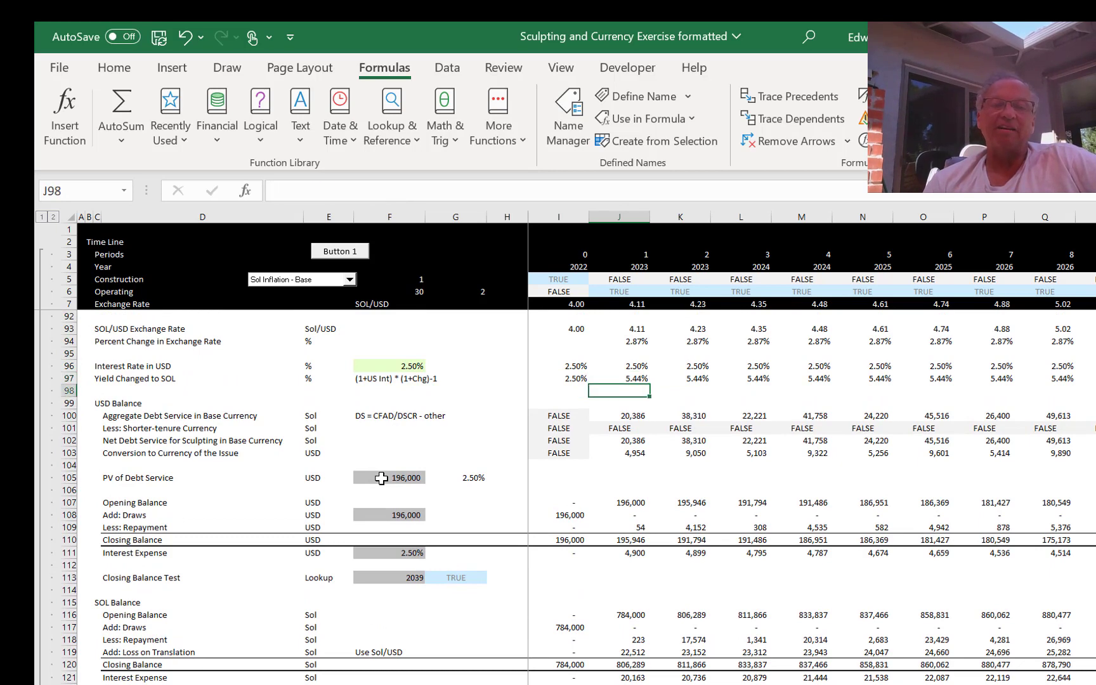
Step: Trace the USD issue down through its balances to the Debt IRR for Issue in F129 for comparison with the converted yield
{"action": "key", "text": "Down"}
{"action": "key", "text": "Down"}
{"action": "key", "text": "Down"}
{"action": "key", "text": "Down"}
{"action": "key", "text": "Down"}
{"action": "key", "text": "Down"}
{"action": "key", "text": "Down"}
{"action": "key", "text": "Down"}
{"action": "key", "text": "Down"}
{"action": "key", "text": "Down"}
{"action": "key", "text": "Down"}
{"action": "key", "text": "Down"}
{"action": "key", "text": "Down"}
{"action": "key", "text": "Down"}
{"action": "key", "text": "Down"}
{"action": "key", "text": "Down"}
{"action": "key", "text": "Down"}
{"action": "key", "text": "Down"}
{"action": "key", "text": "Down"}
{"action": "key", "text": "Down"}
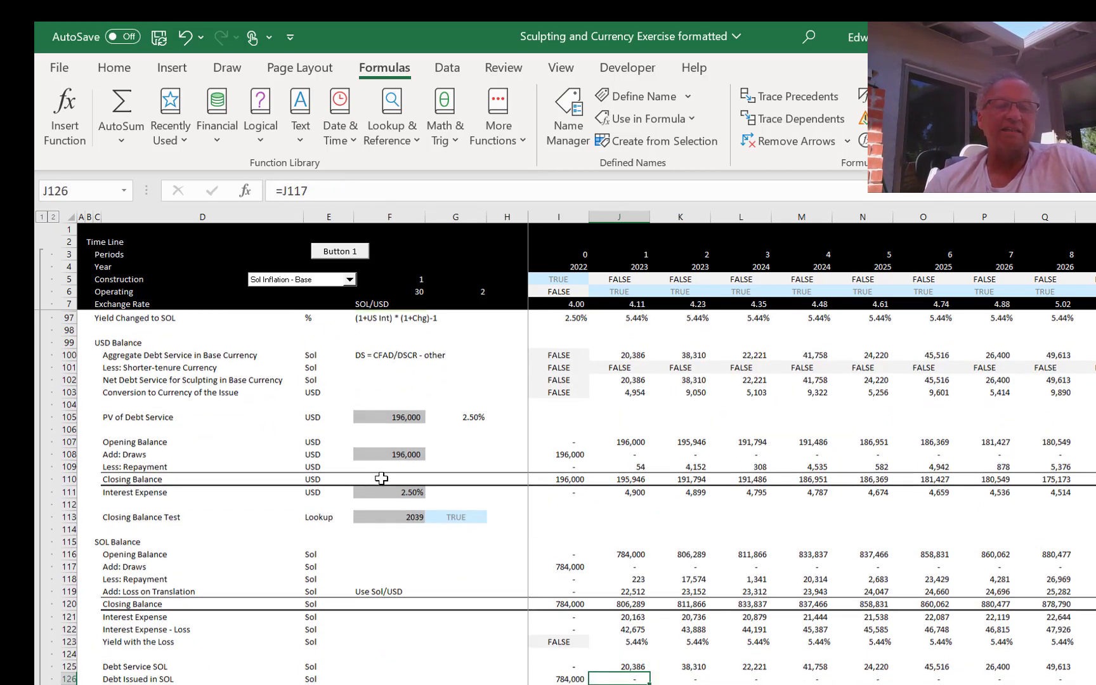
{"action": "key", "text": "Down"}
{"action": "key", "text": "Down"}
{"action": "key", "text": "Down"}
{"action": "key", "text": "Down"}
{"action": "key", "text": "Up"}
{"action": "key", "text": "Left"}
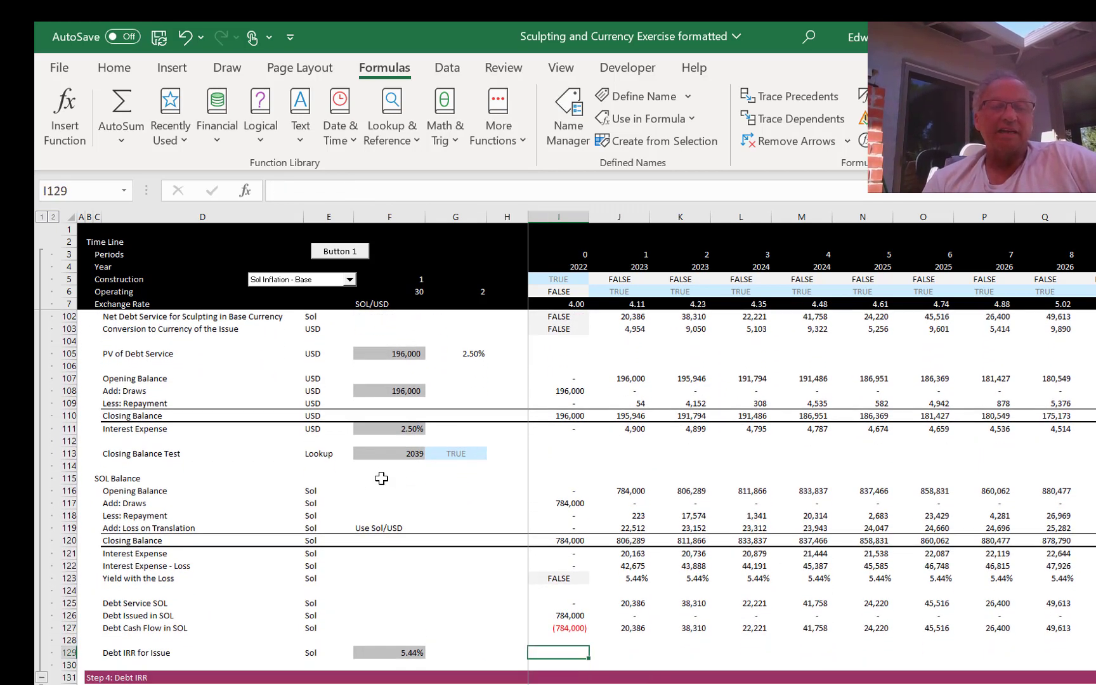
{"action": "key", "text": "Left"}
{"action": "key", "text": "Left"}
{"action": "key", "text": "Left"}
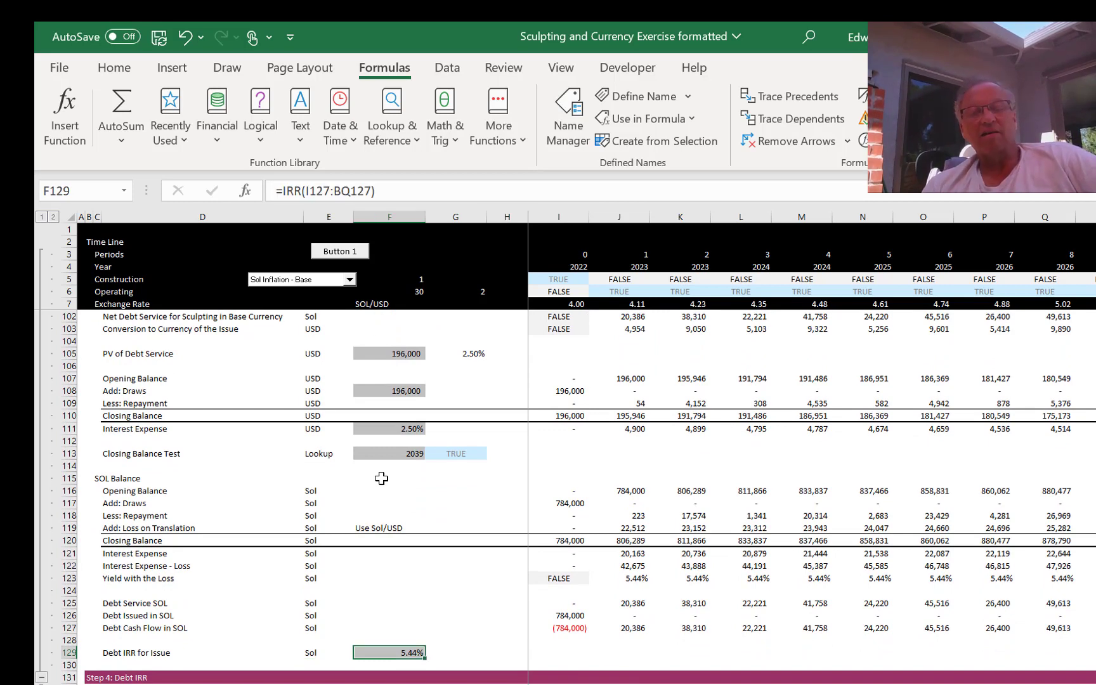
Step: Inspect the Yield with the Loss formula in J123 of the SOL Balance block
{"action": "key", "text": "Up"}
{"action": "key", "text": "Up"}
{"action": "key", "text": "Up"}
{"action": "key", "text": "Up"}
{"action": "key", "text": "Up"}
{"action": "key", "text": "Up"}
{"action": "key", "text": "Up"}
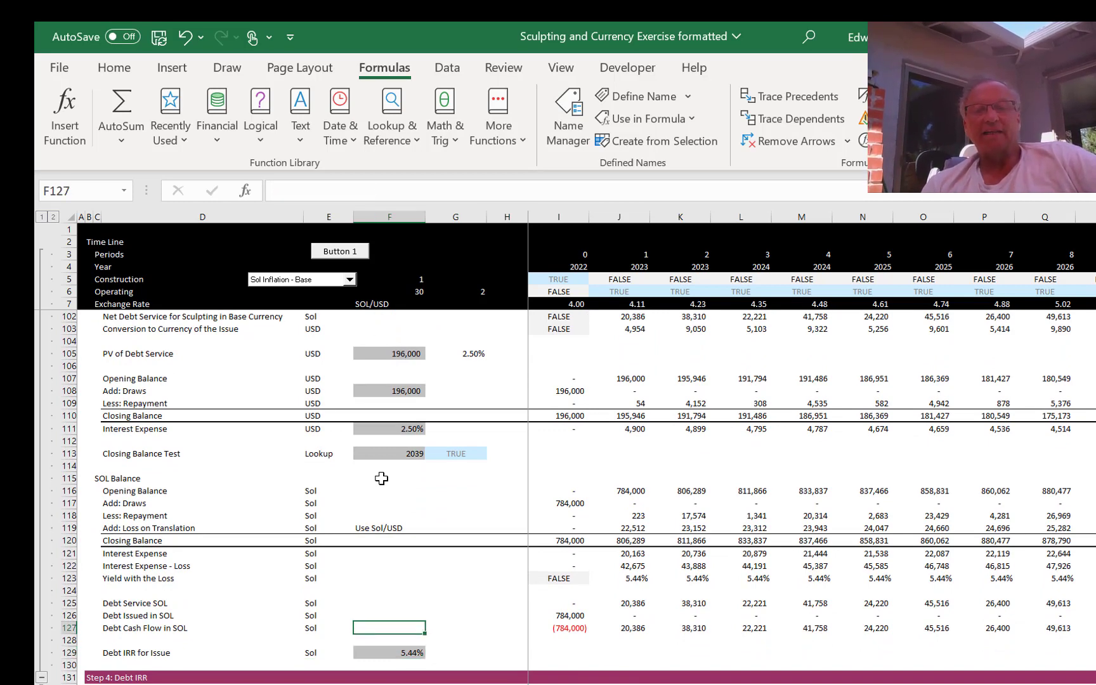
{"action": "key", "text": "Down"}
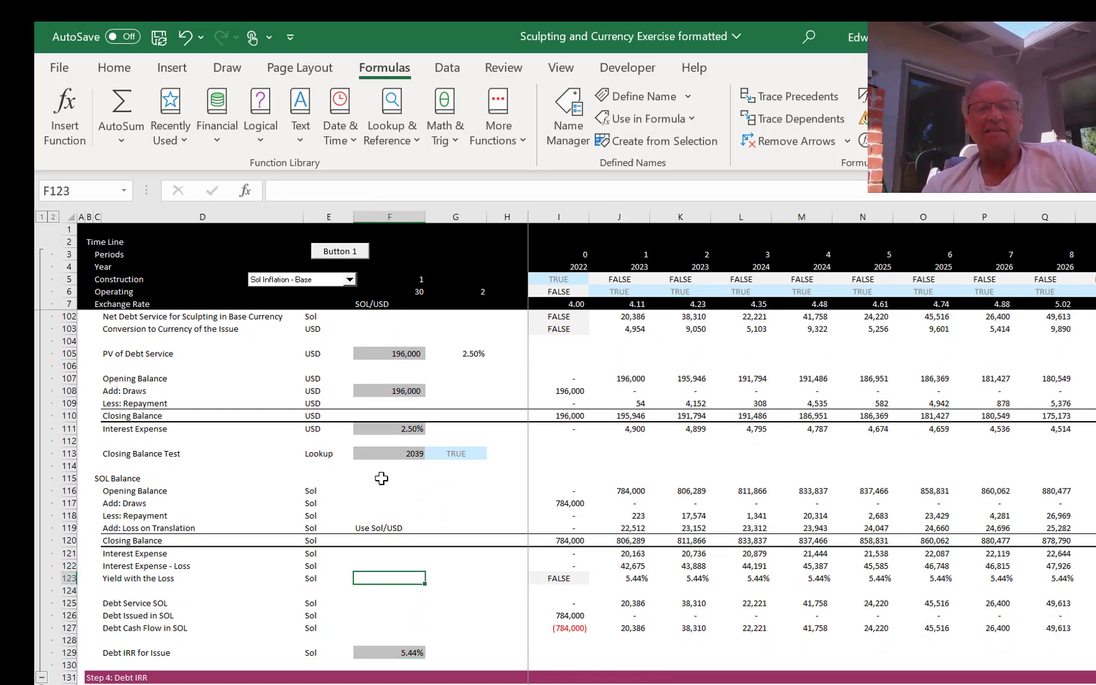
{"action": "key", "text": "Right"}
{"action": "key", "text": "Right"}
{"action": "key", "text": "Right"}
{"action": "key", "text": "Right"}
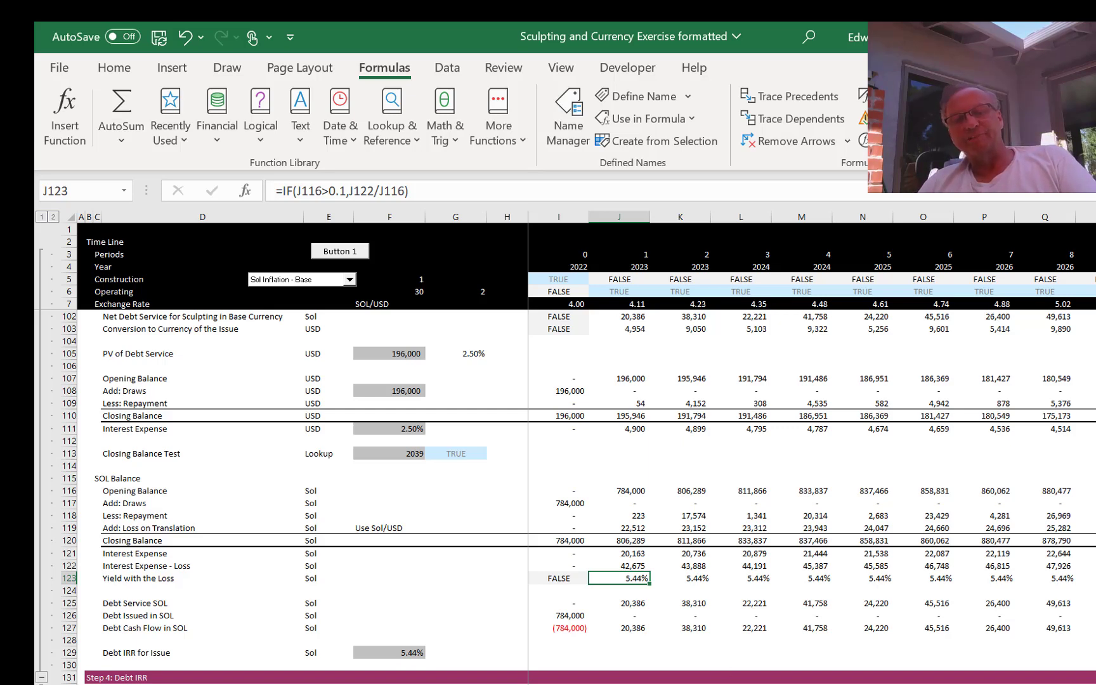
Step: Switch to the PowerPoint presentation, start the slide show from the exchange rate yield slide and advance to the cash flow and debt service slide
{"action": "left_click", "coordinate": [786, 684]}
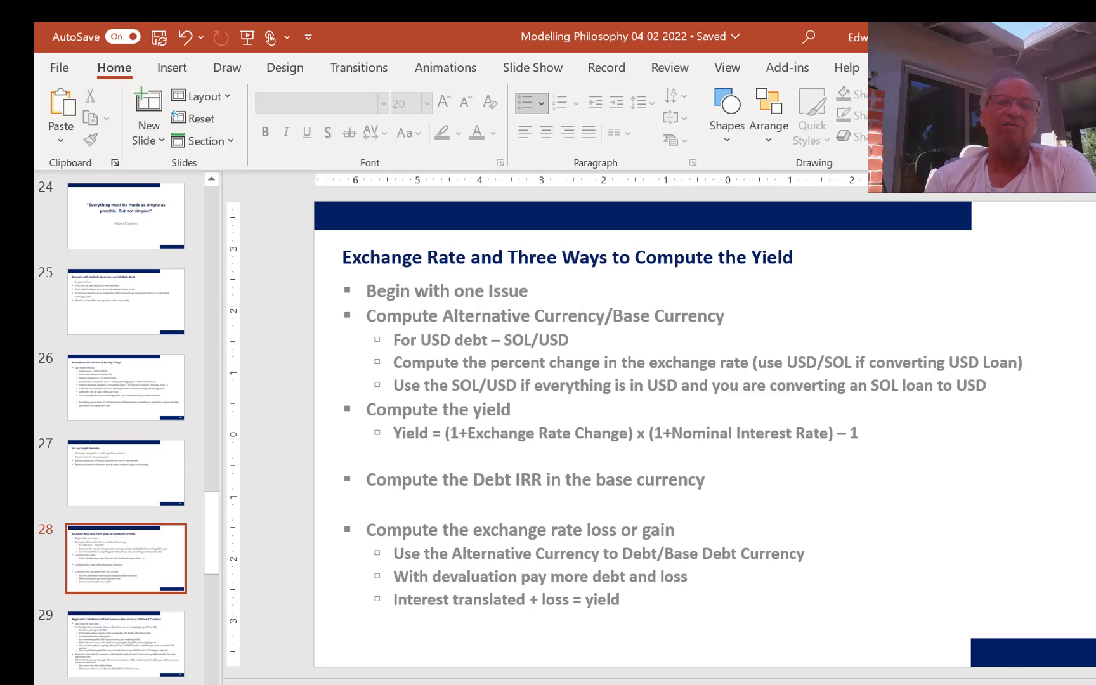
{"action": "key", "text": "shift+F5"}
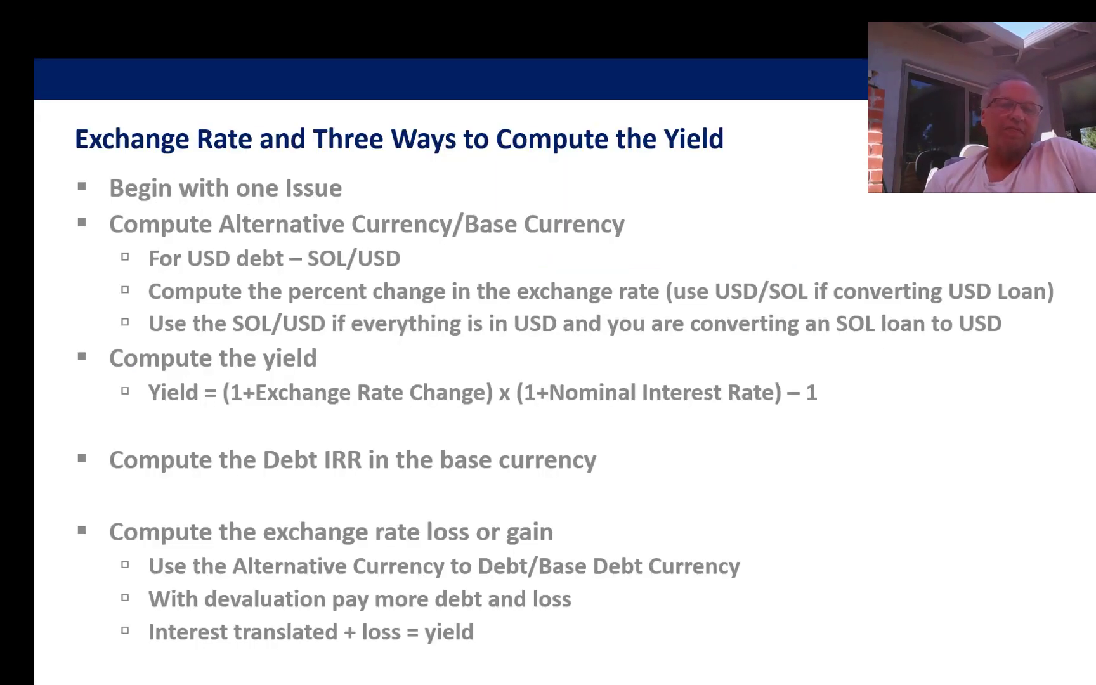
{"action": "key", "text": "Right"}
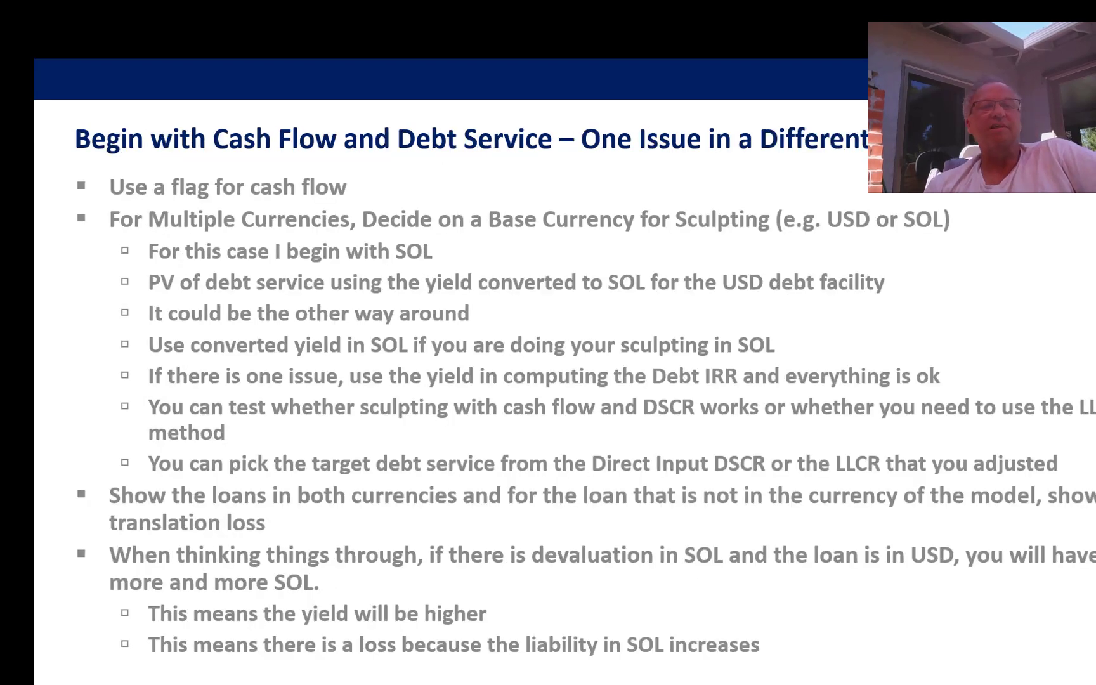